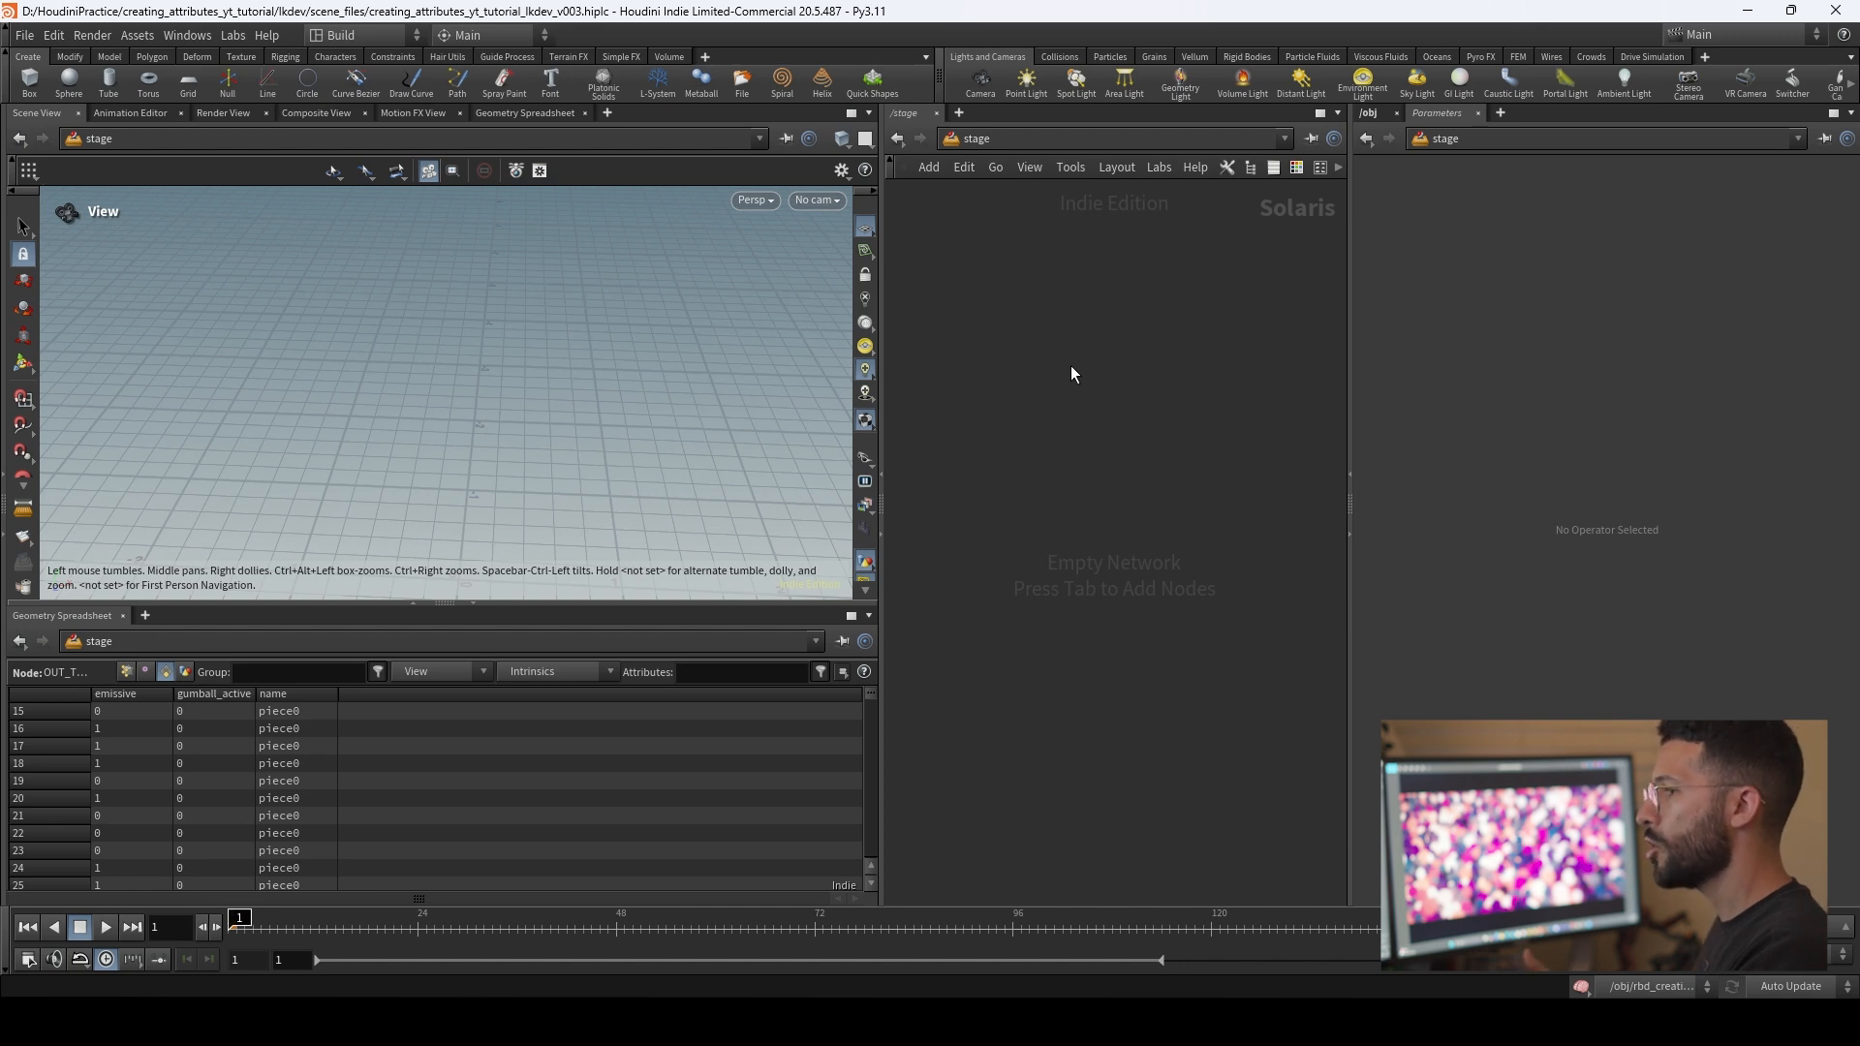
Step: Add a SOP Import node to the empty stage network
key(Tab)
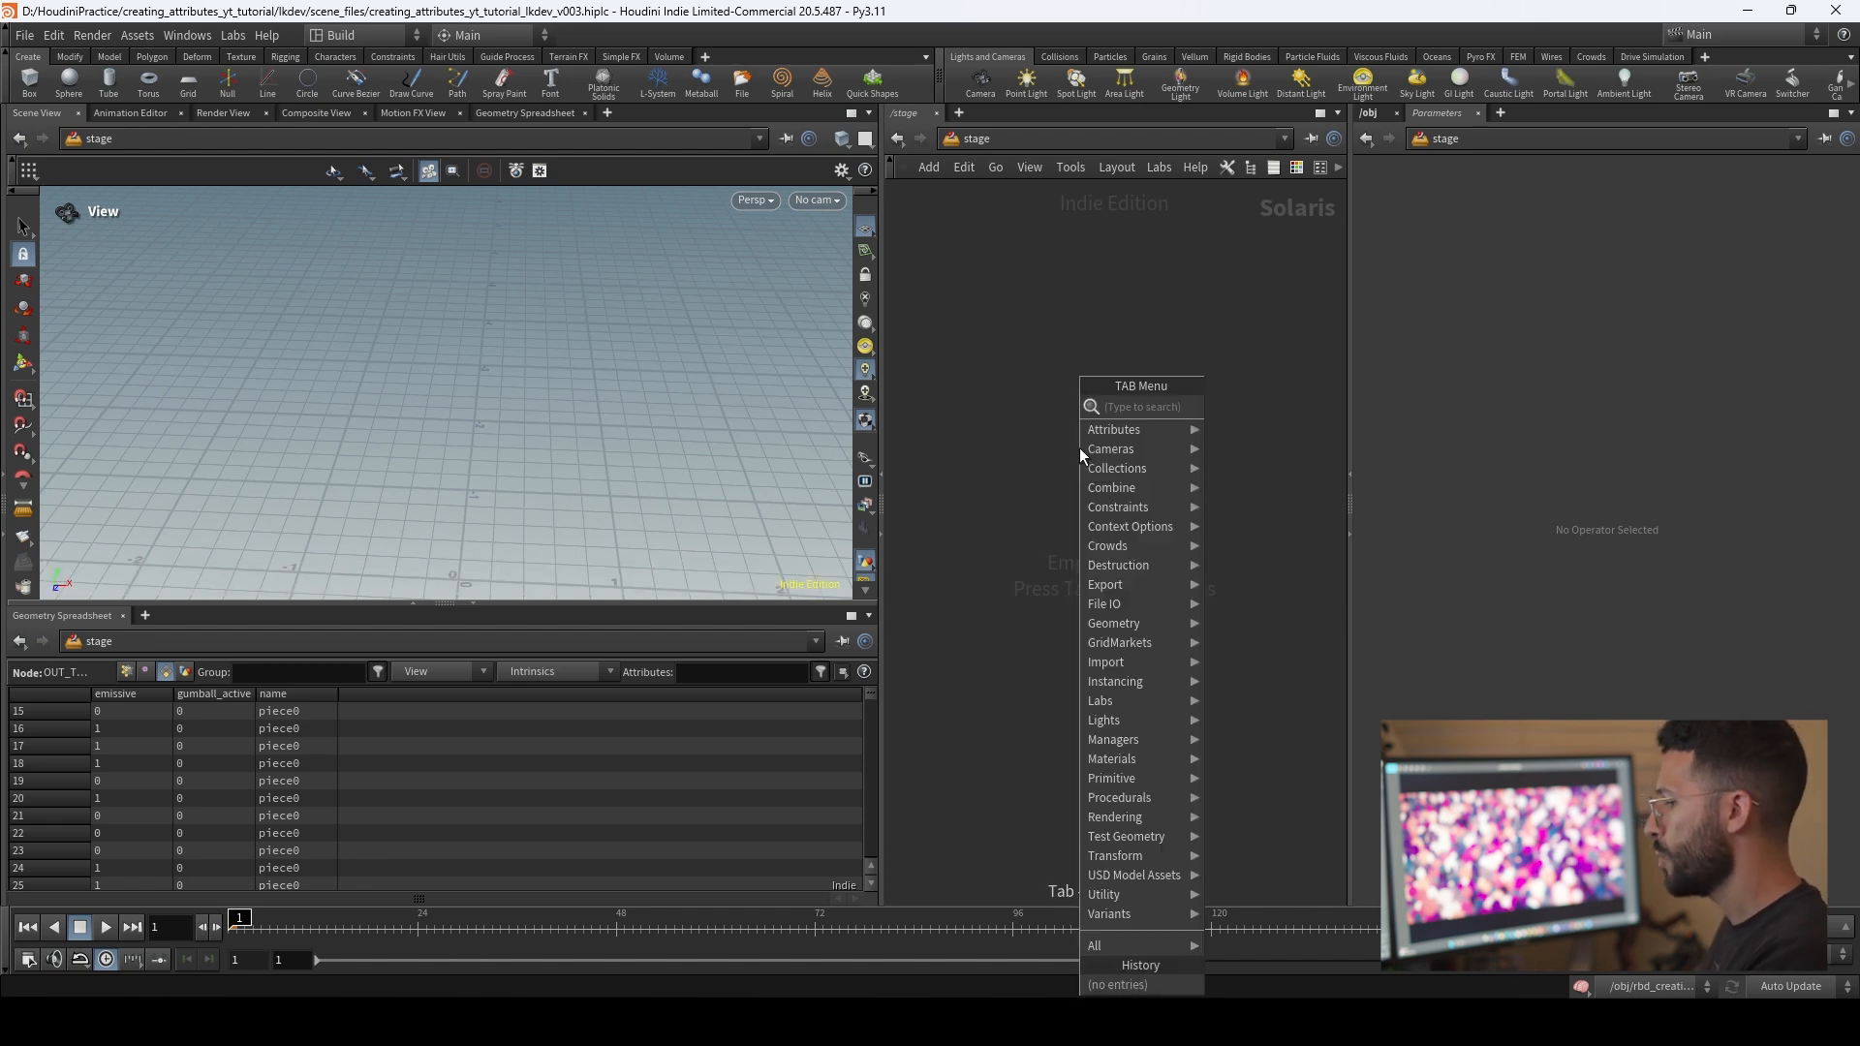
text(sopm)
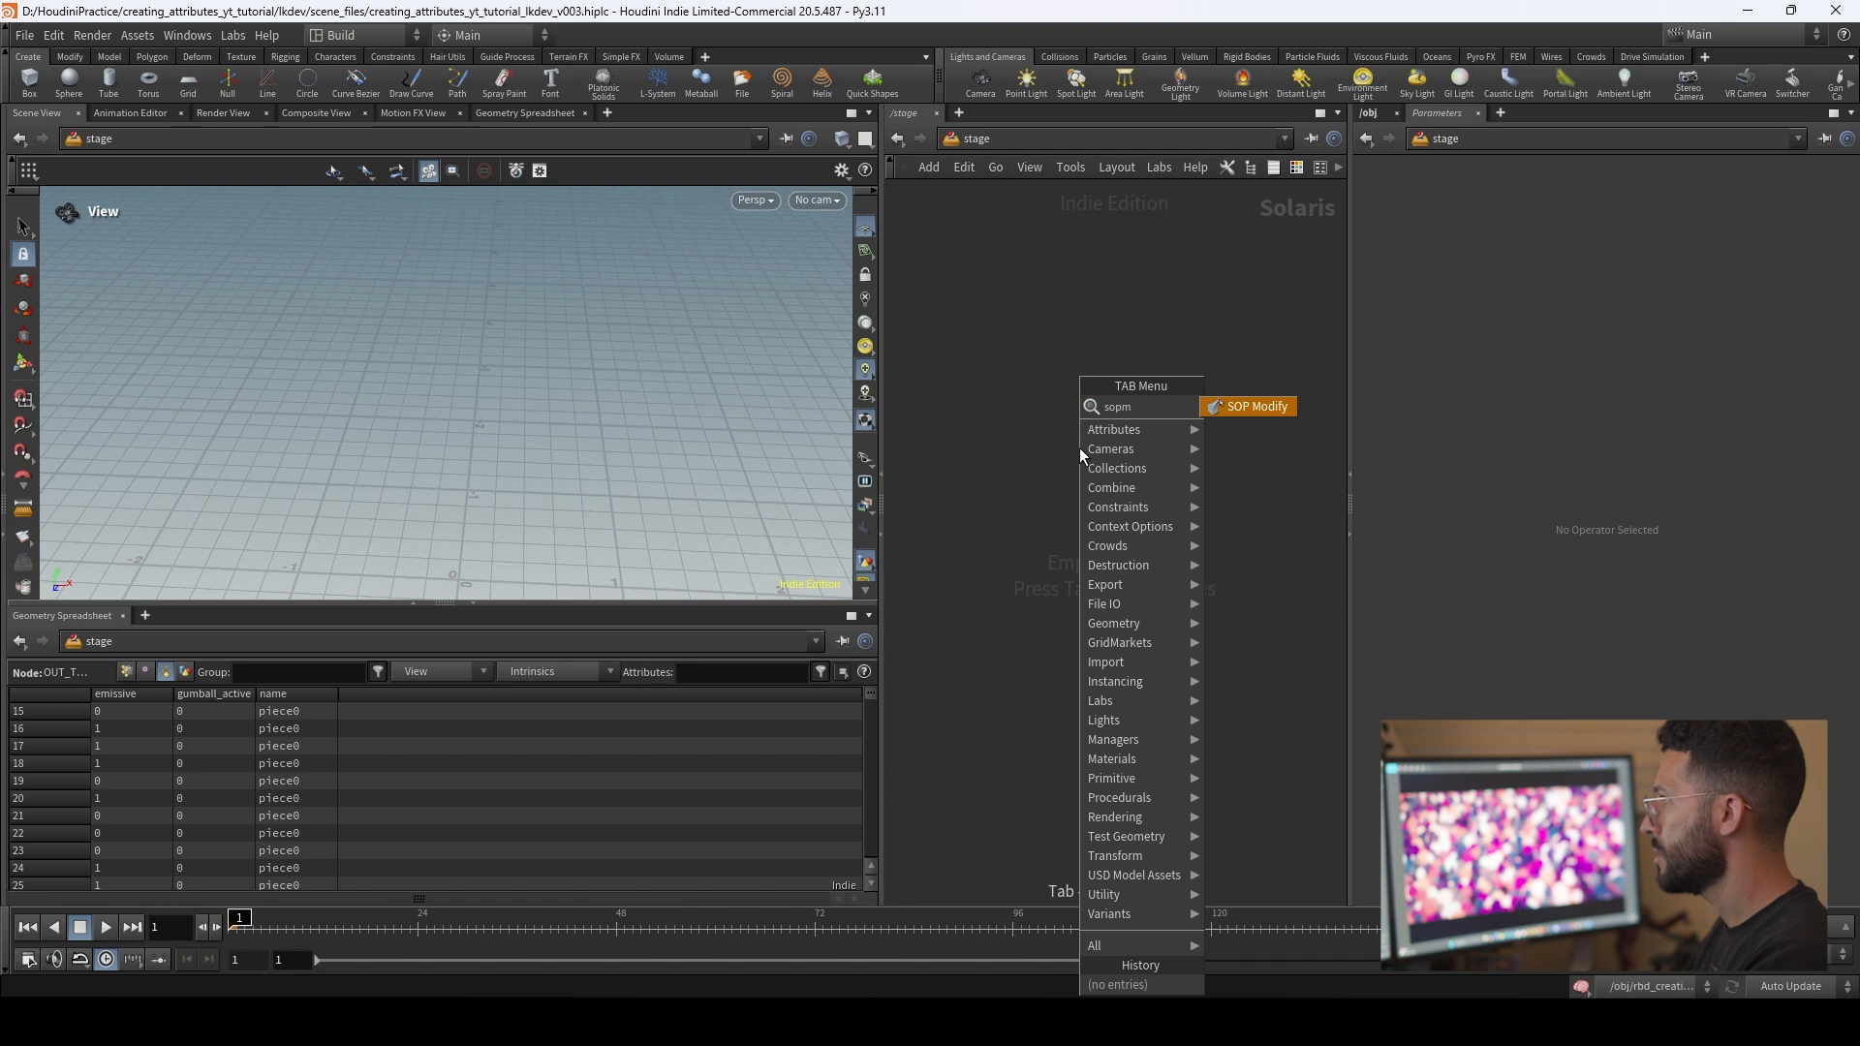
key(BackSpace)
text(im)
key(Return)
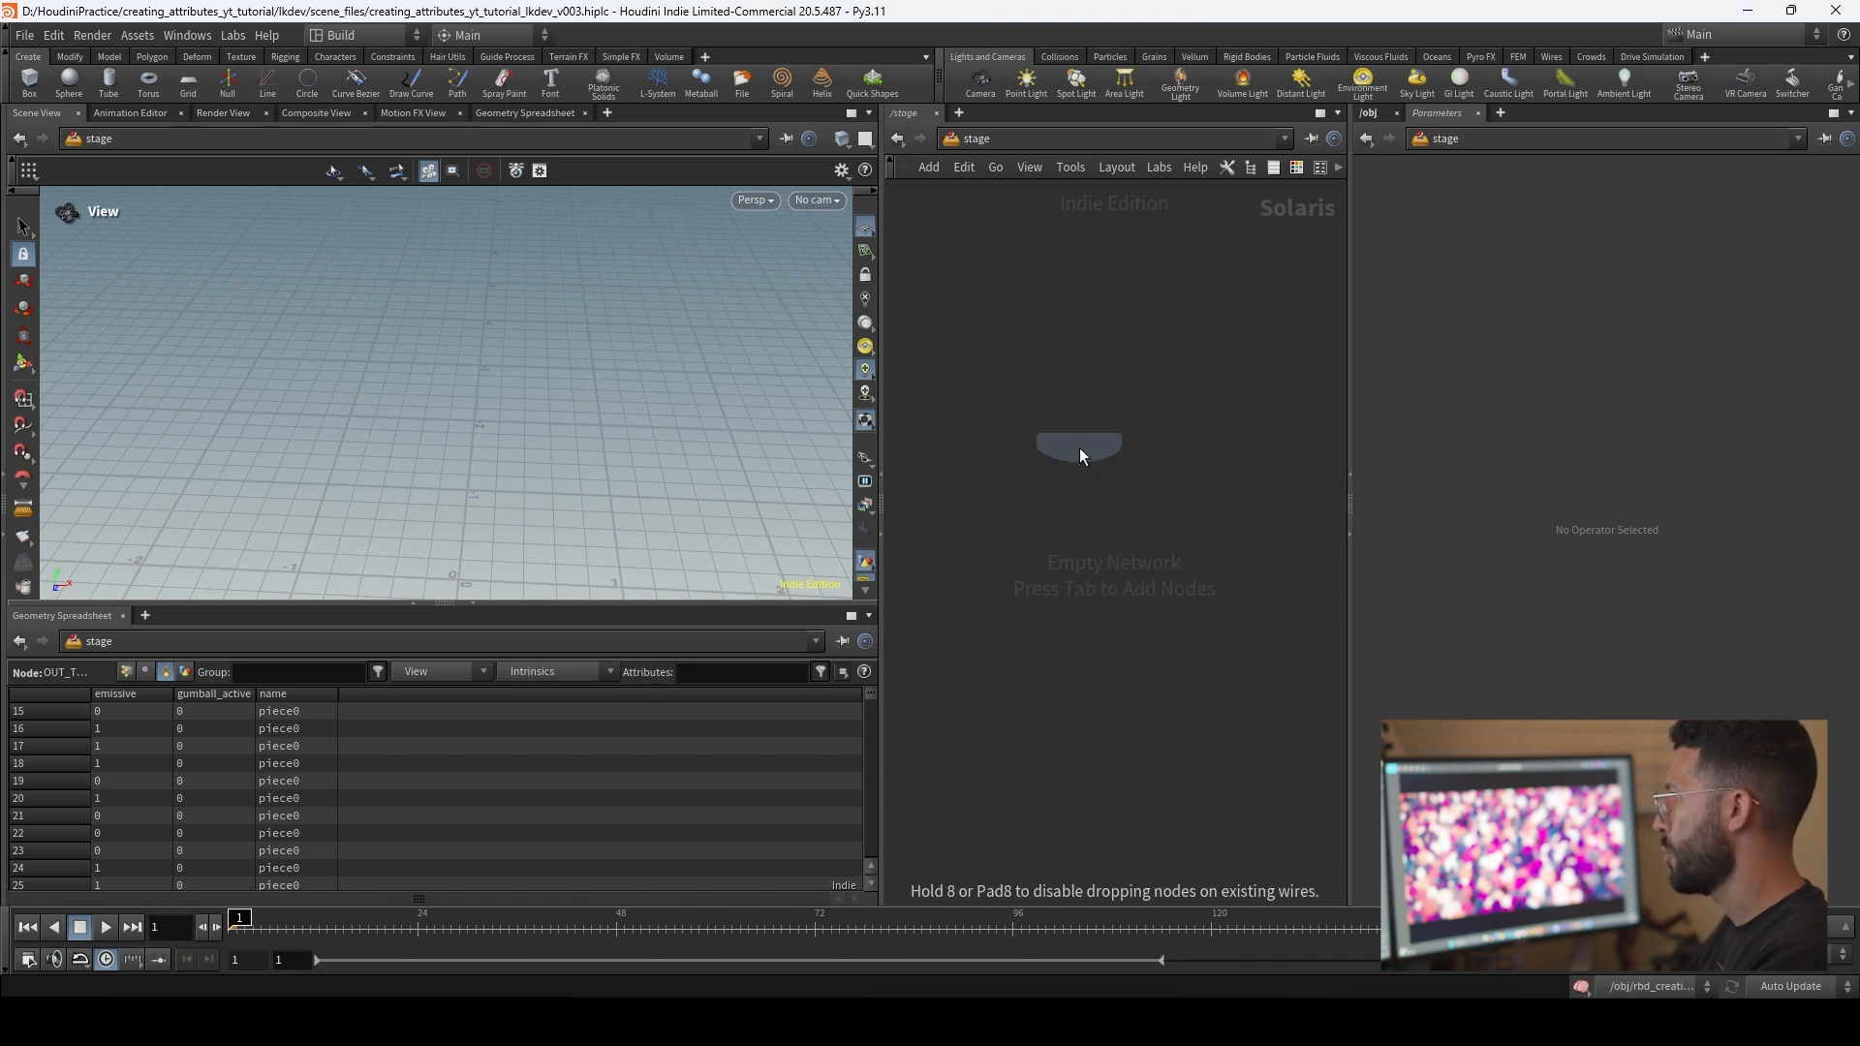
click(1079, 447)
Step: Rename the new SOP Import node as import_gumball_active
double_click(1119, 423)
text(import_fu)
key(BackSpace)
key(BackSpace)
text(gumball_acti)
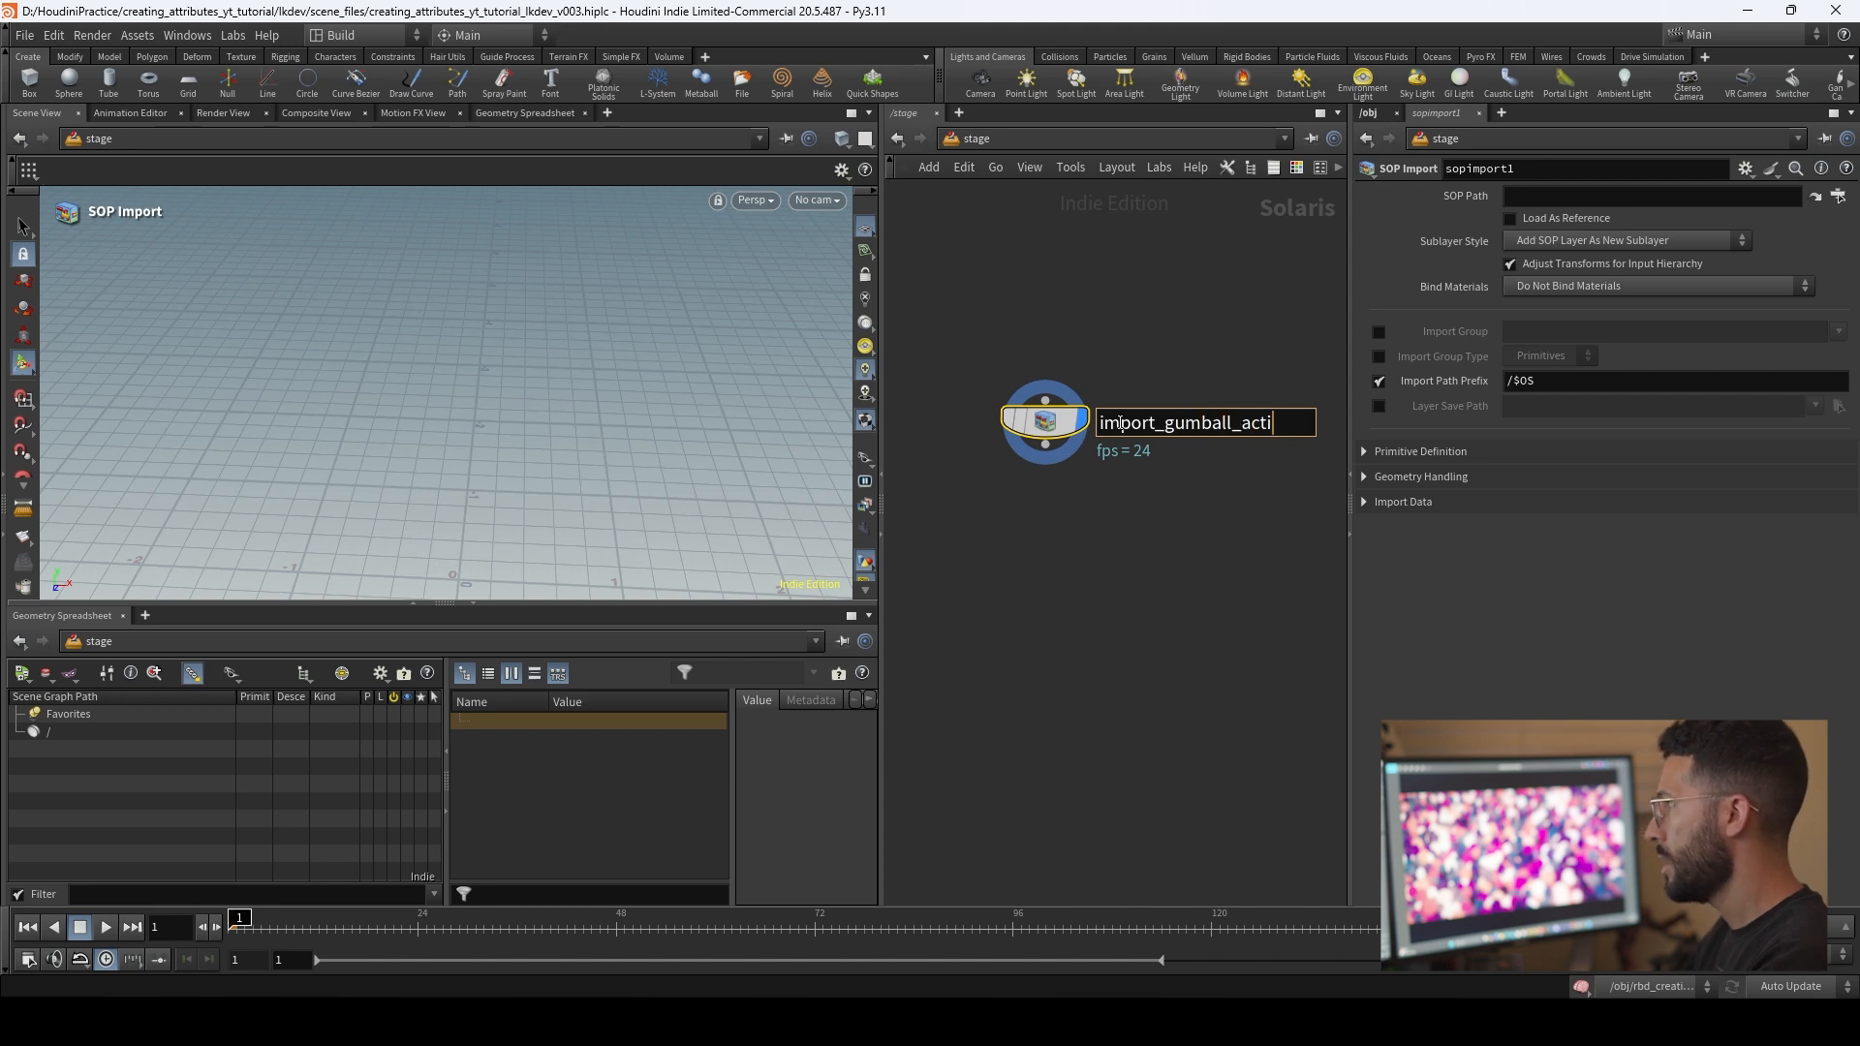
text(ve)
key(Return)
drag(1046, 440, 1037, 398)
Step: Set the SOP Path of import_gumball_active to the OUT_TO_LOPS null inside rbd_creation_video
click(1704, 198)
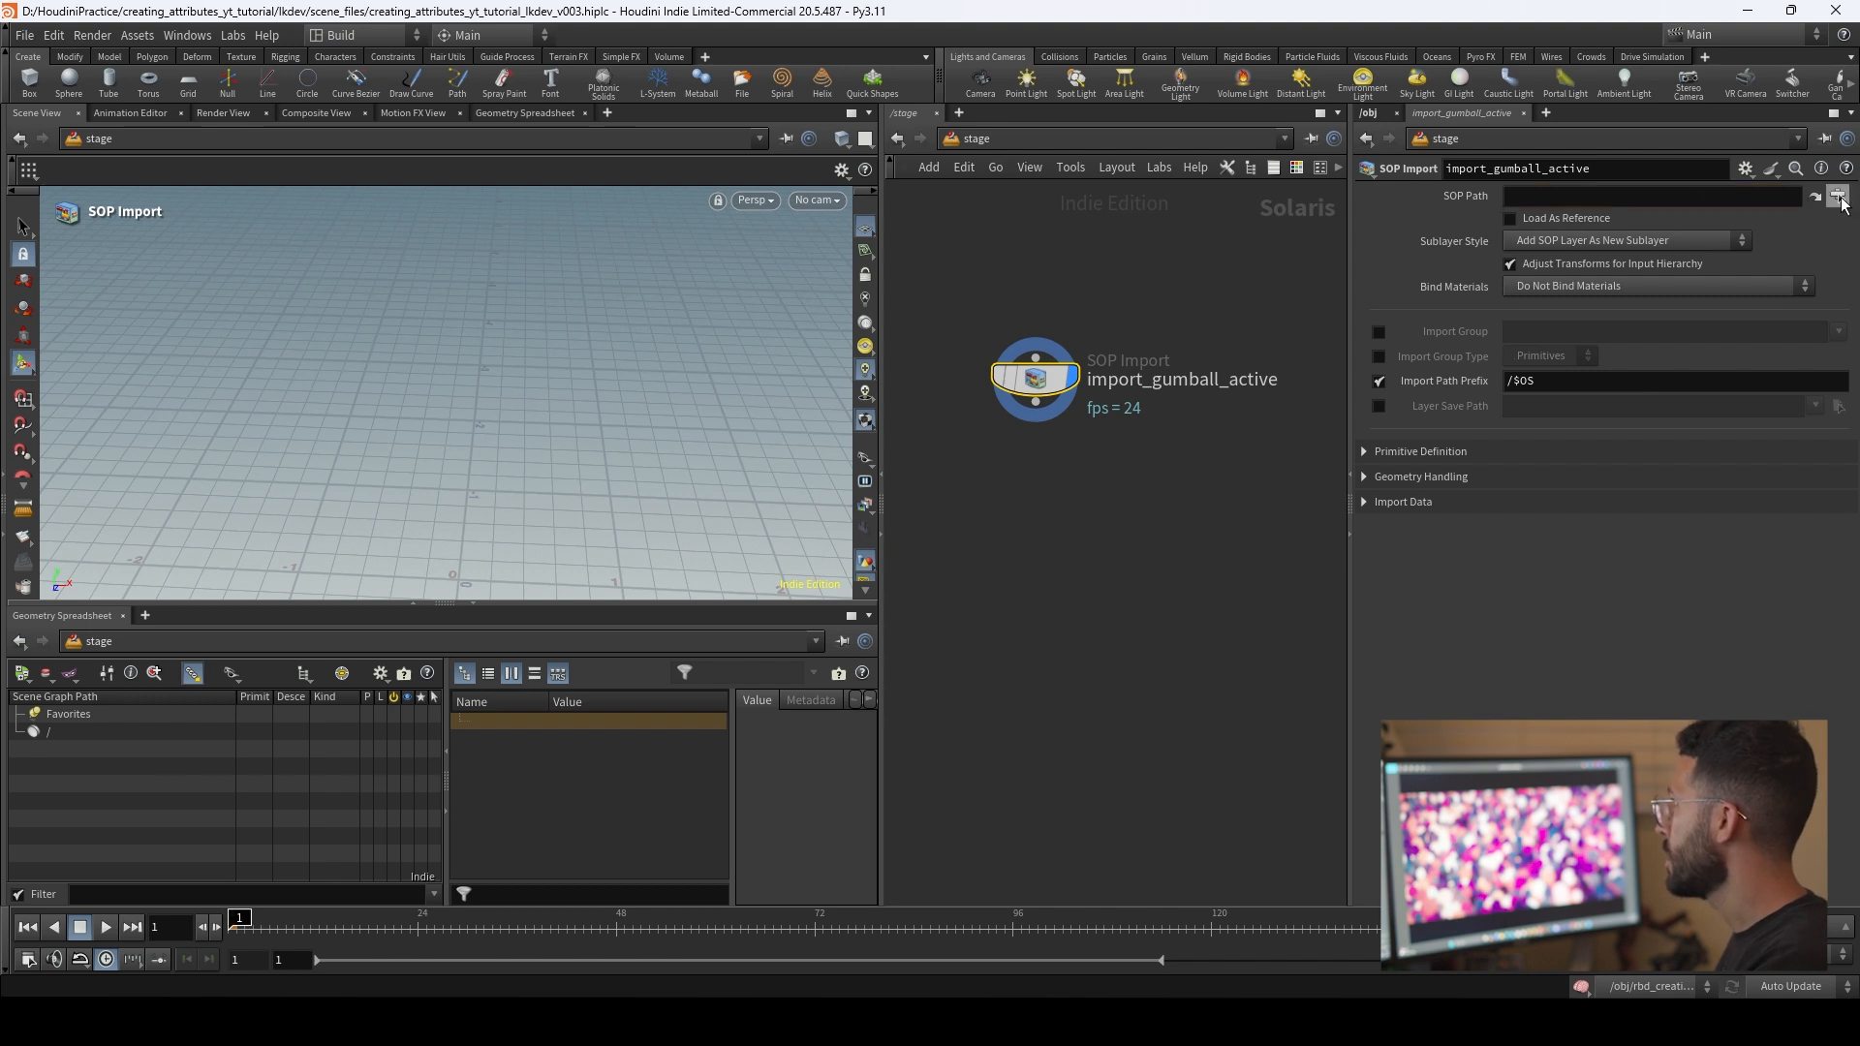
click(1838, 197)
drag(1745, 52, 1612, 140)
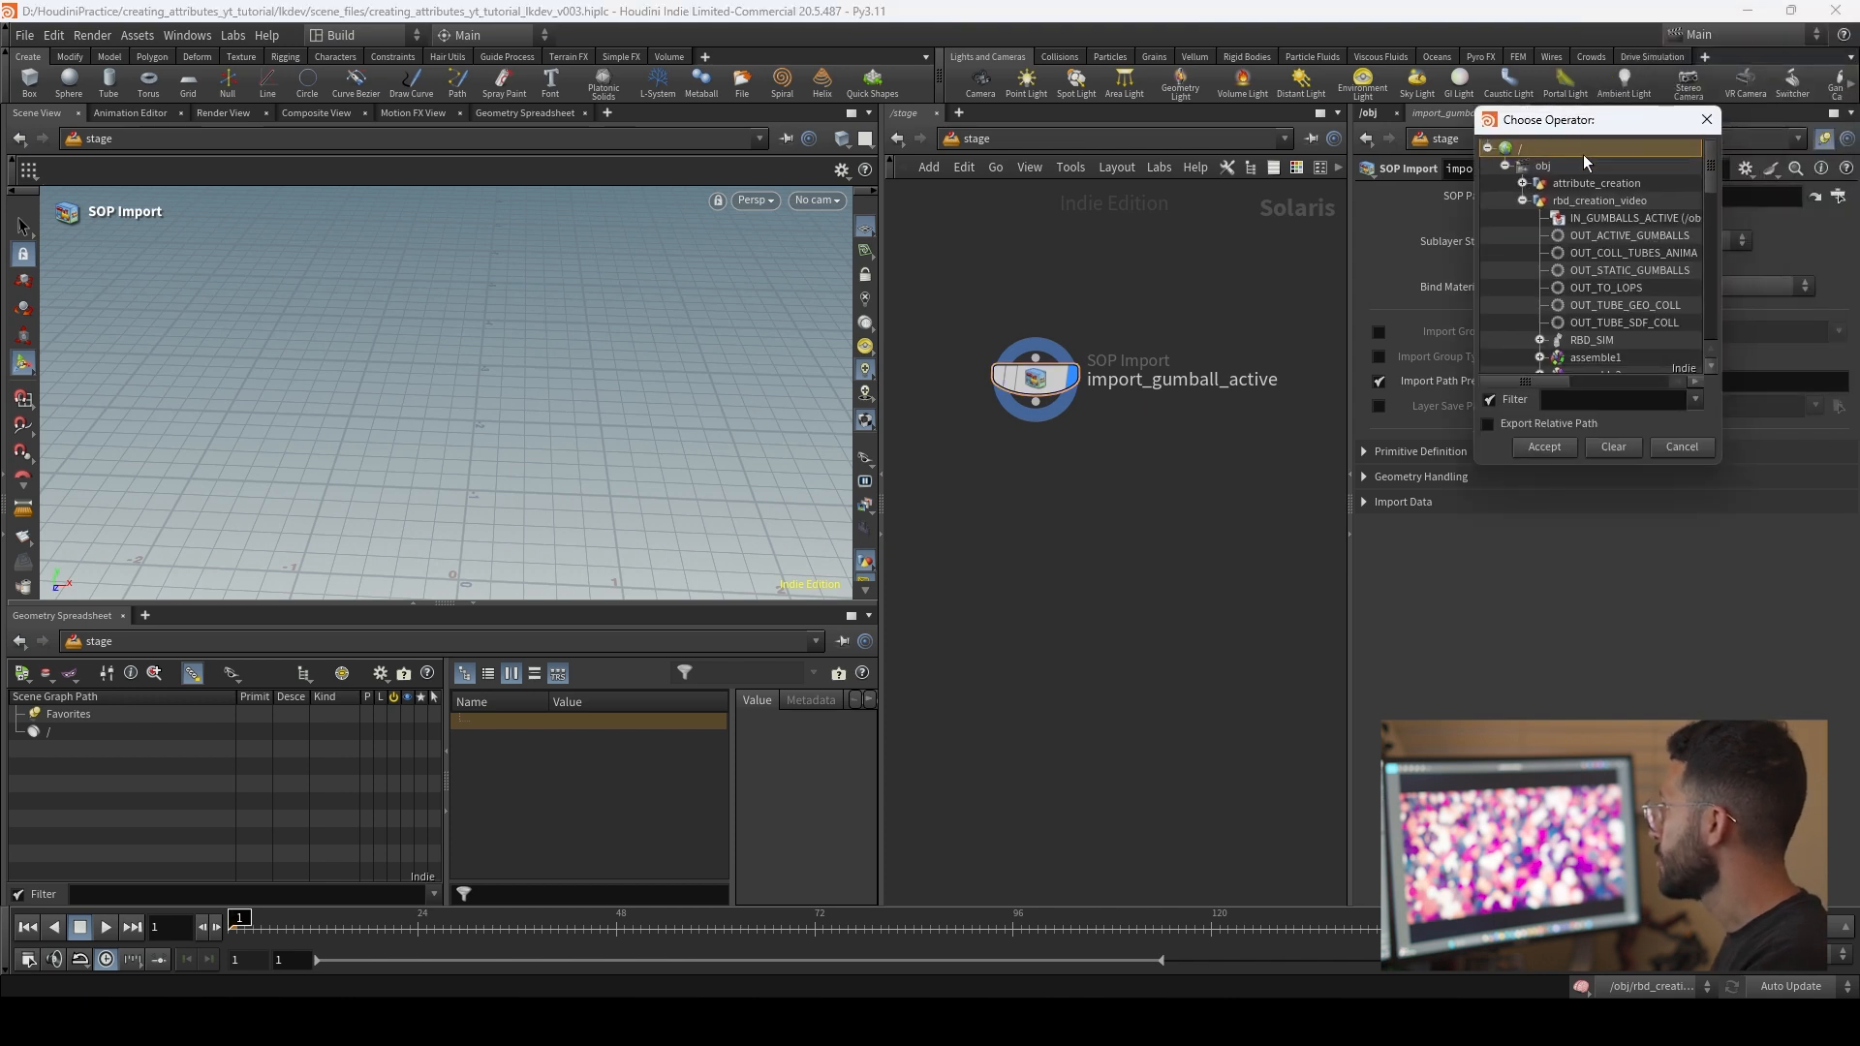
drag(1728, 238, 1767, 236)
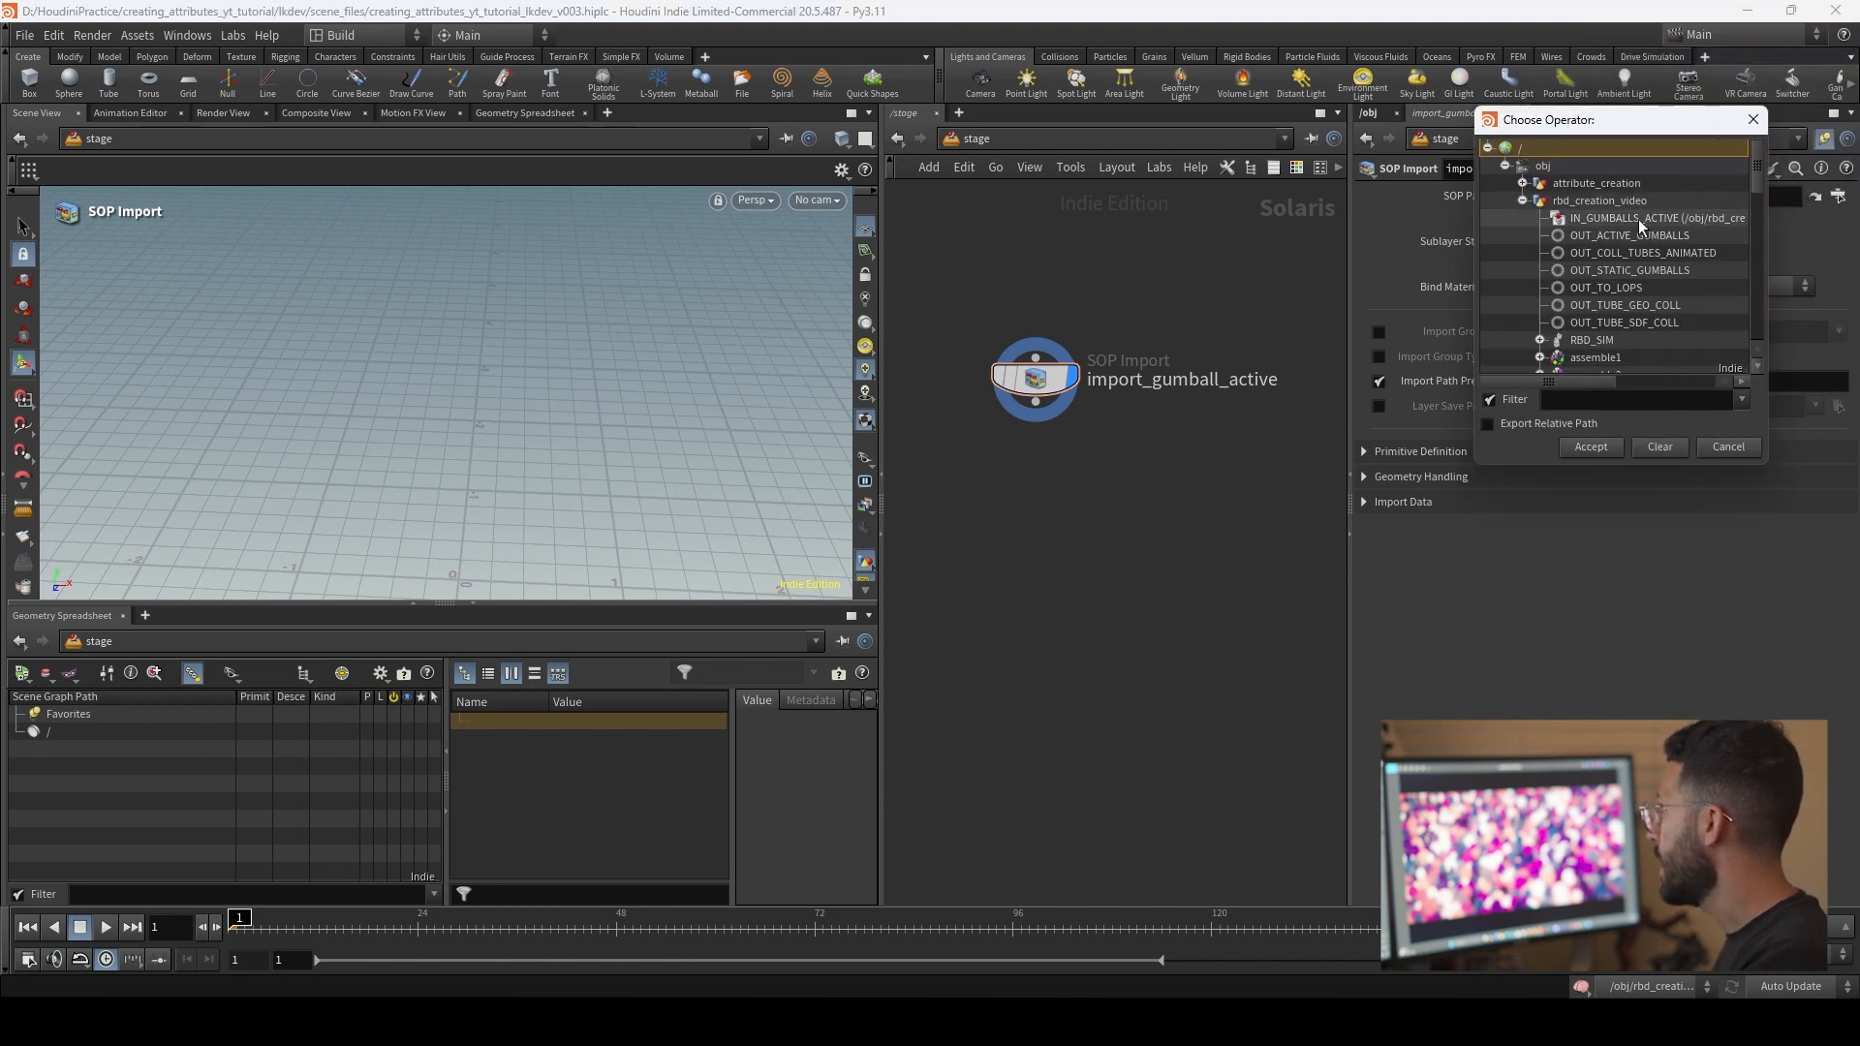
double_click(1627, 290)
middle_drag(1150, 461, 1189, 451)
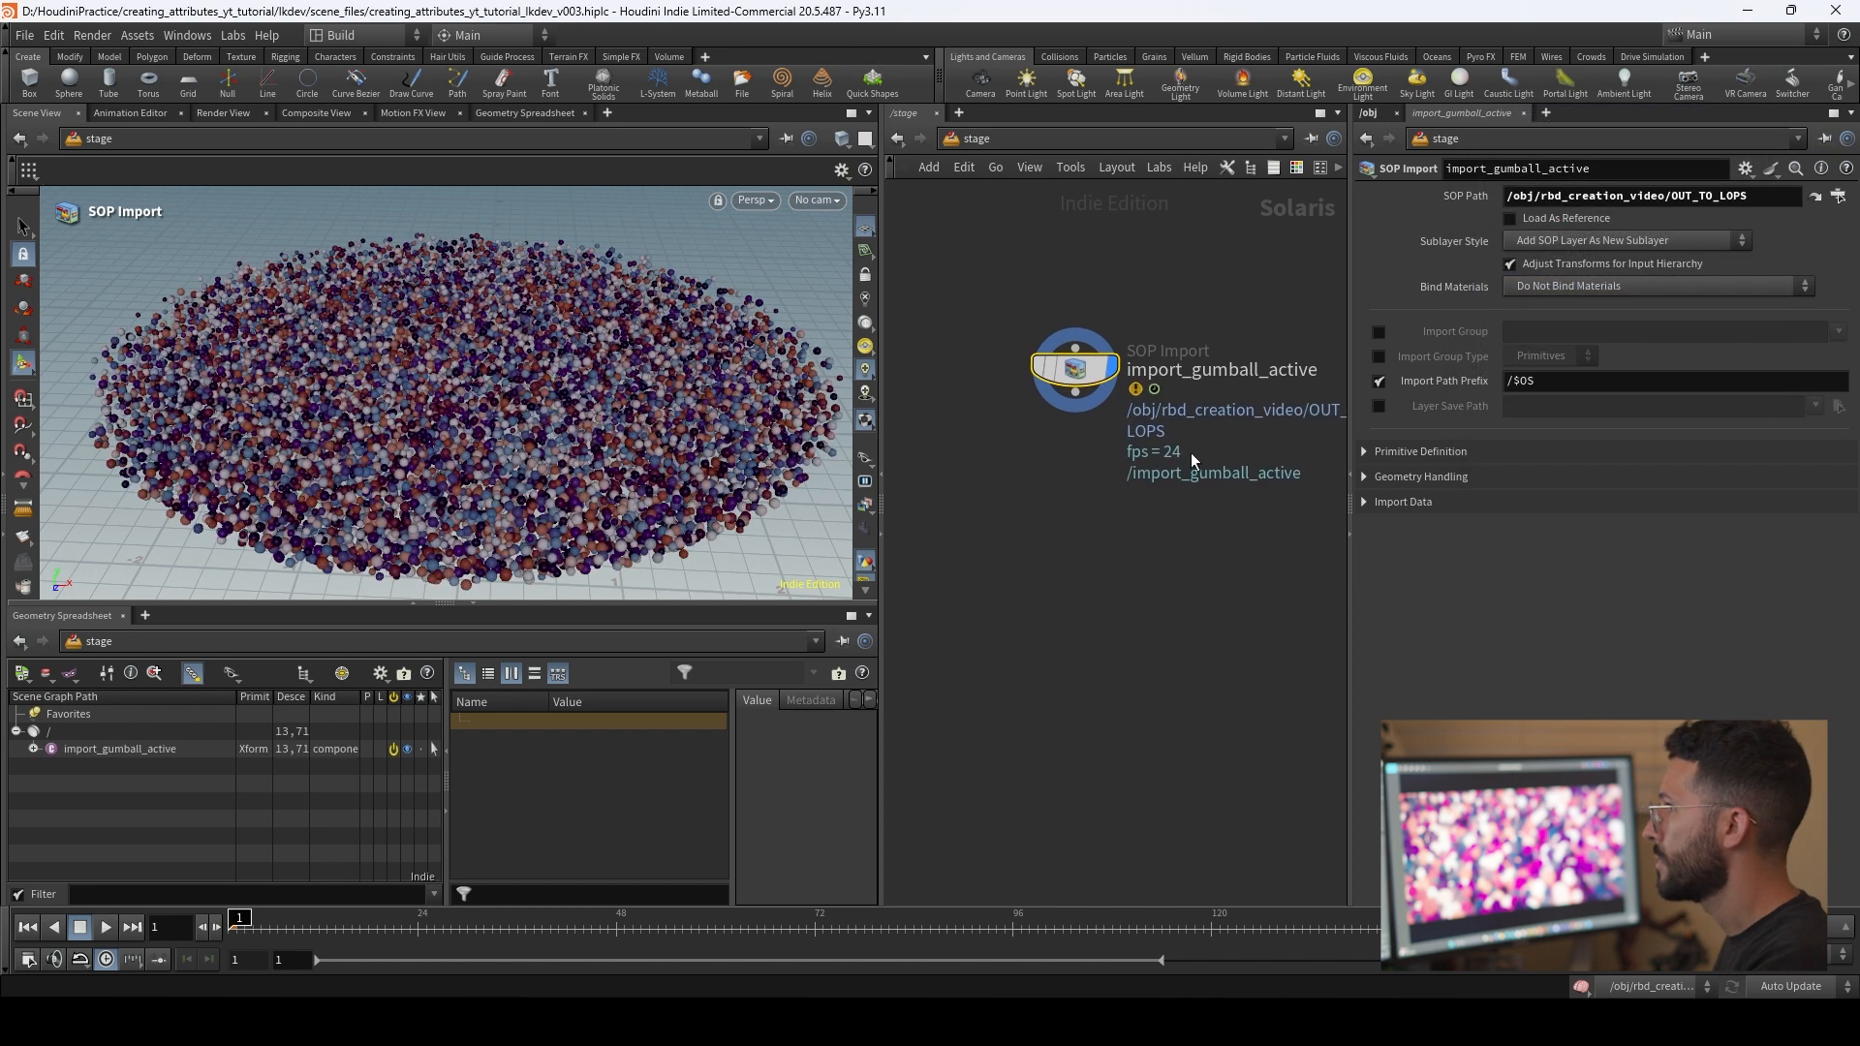
alt+drag(602, 415, 635, 393)
alt+middle_drag(634, 393, 635, 364)
Step: Set the import path prefix of import_gumball_active to /env/$OS and expand the env primitive in the scene graph
double_click(1522, 381)
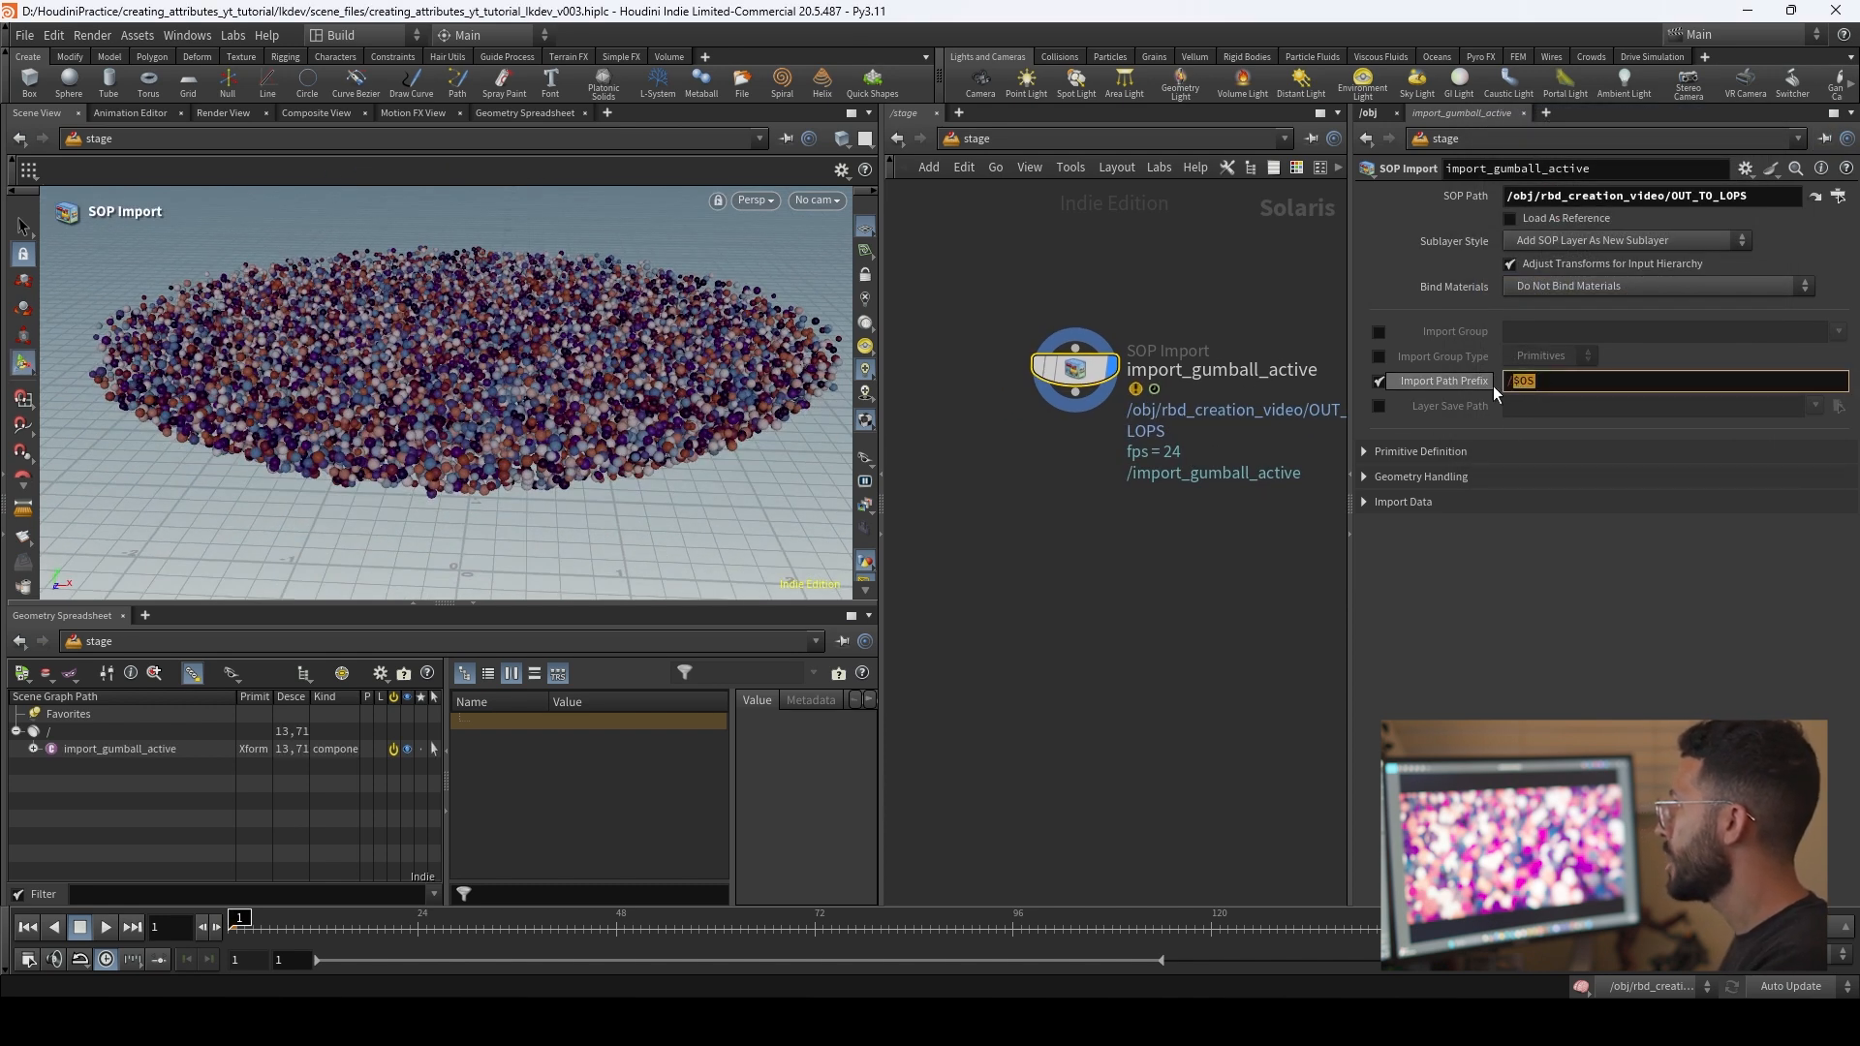
click(1550, 388)
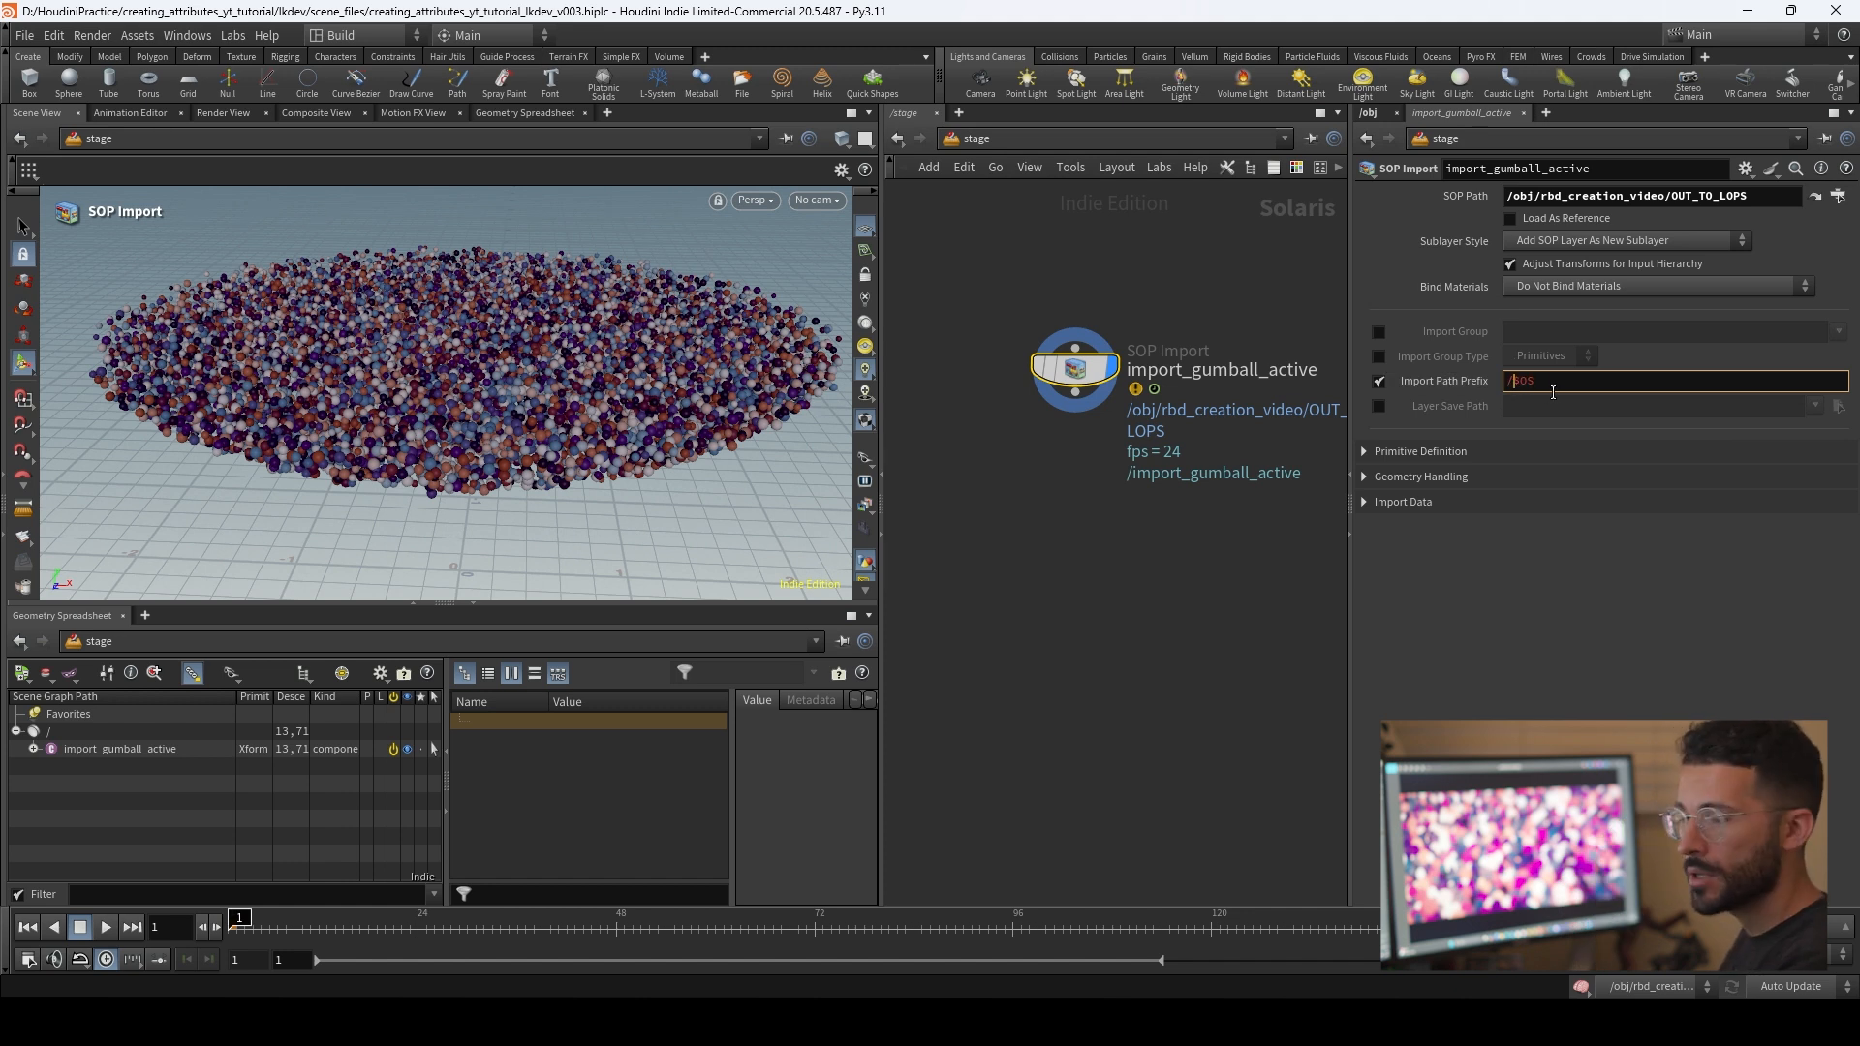
text(env)
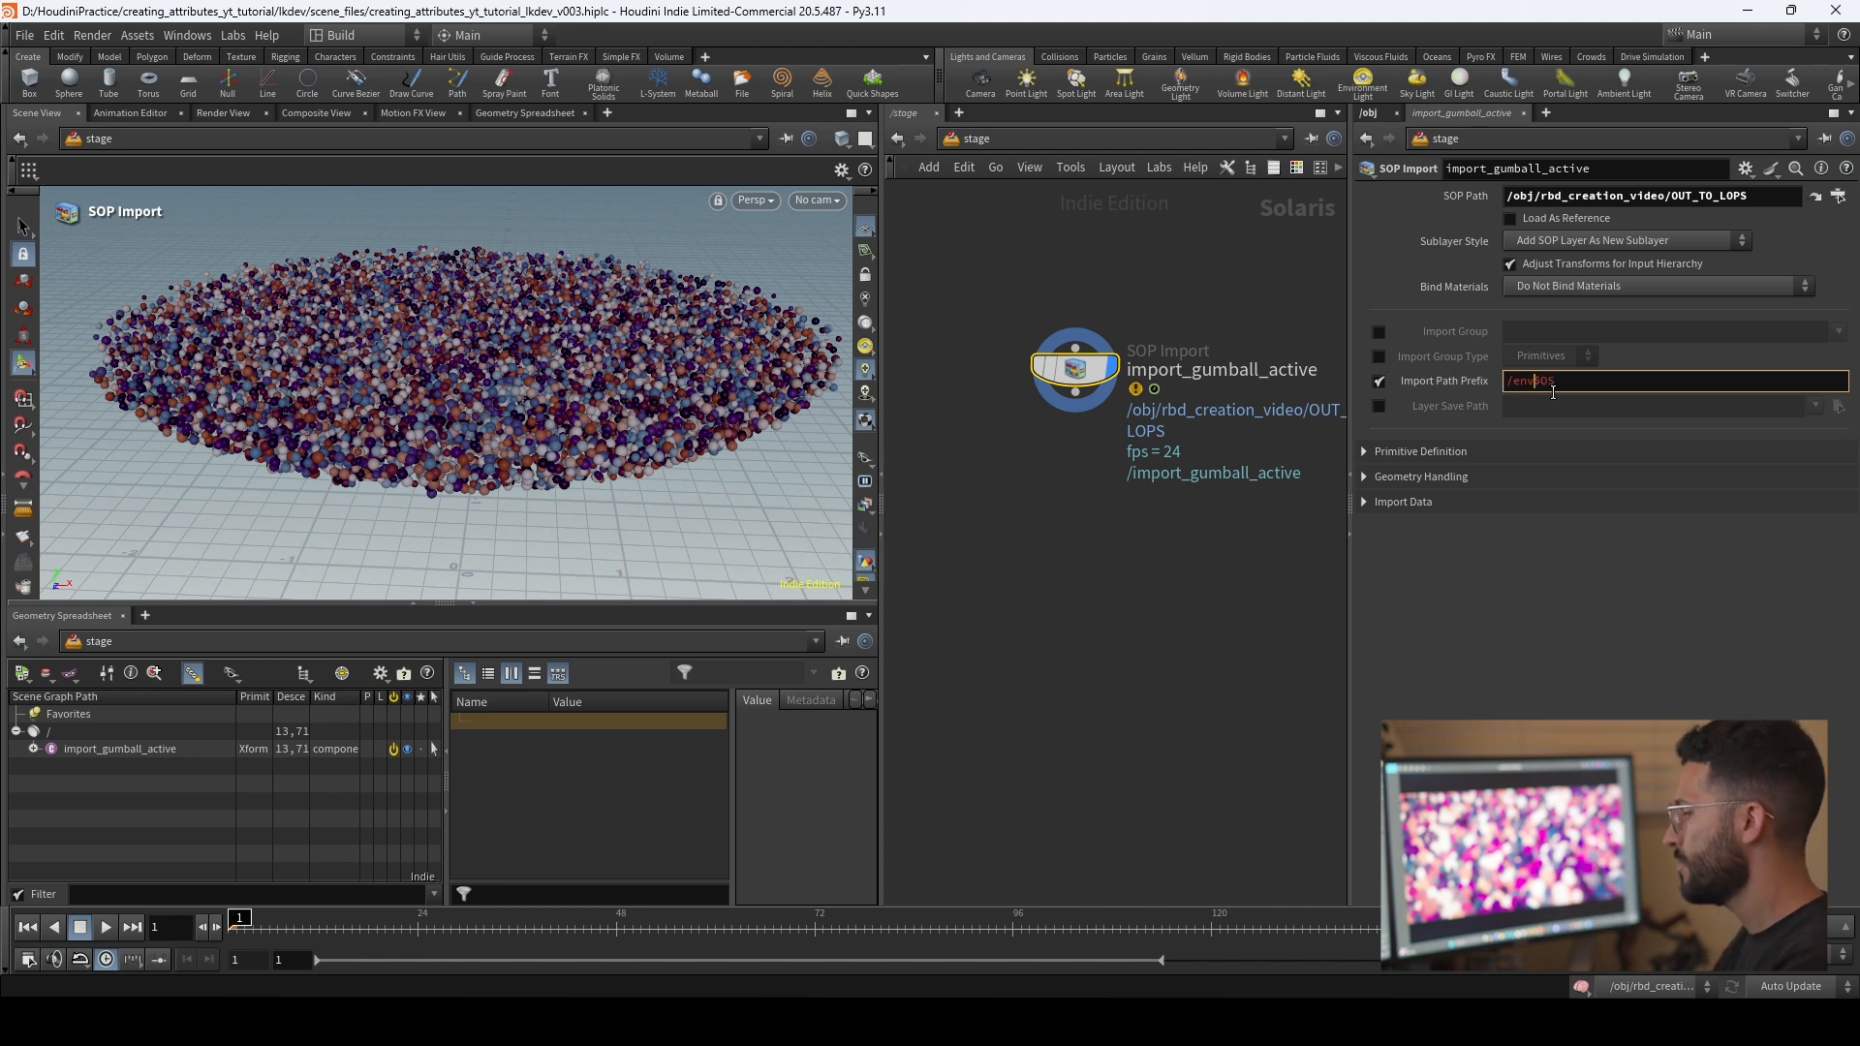
text(/)
key(Return)
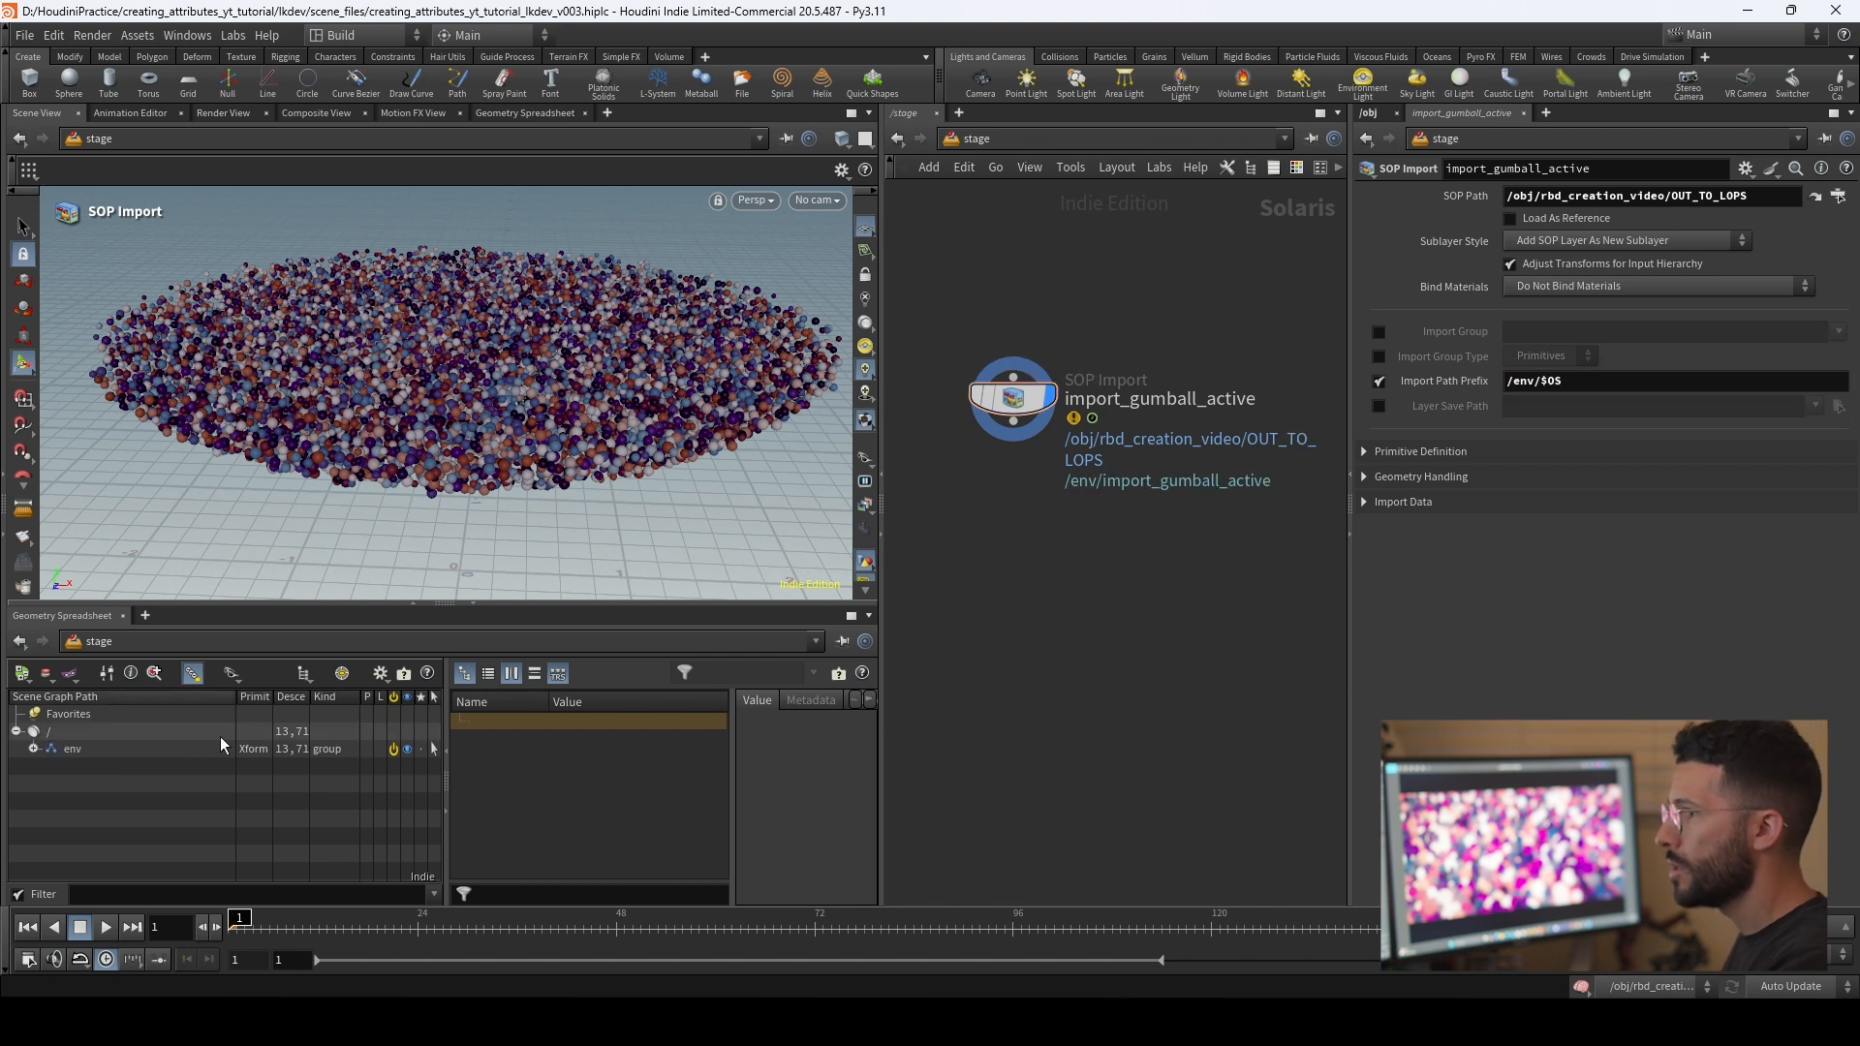
click(34, 749)
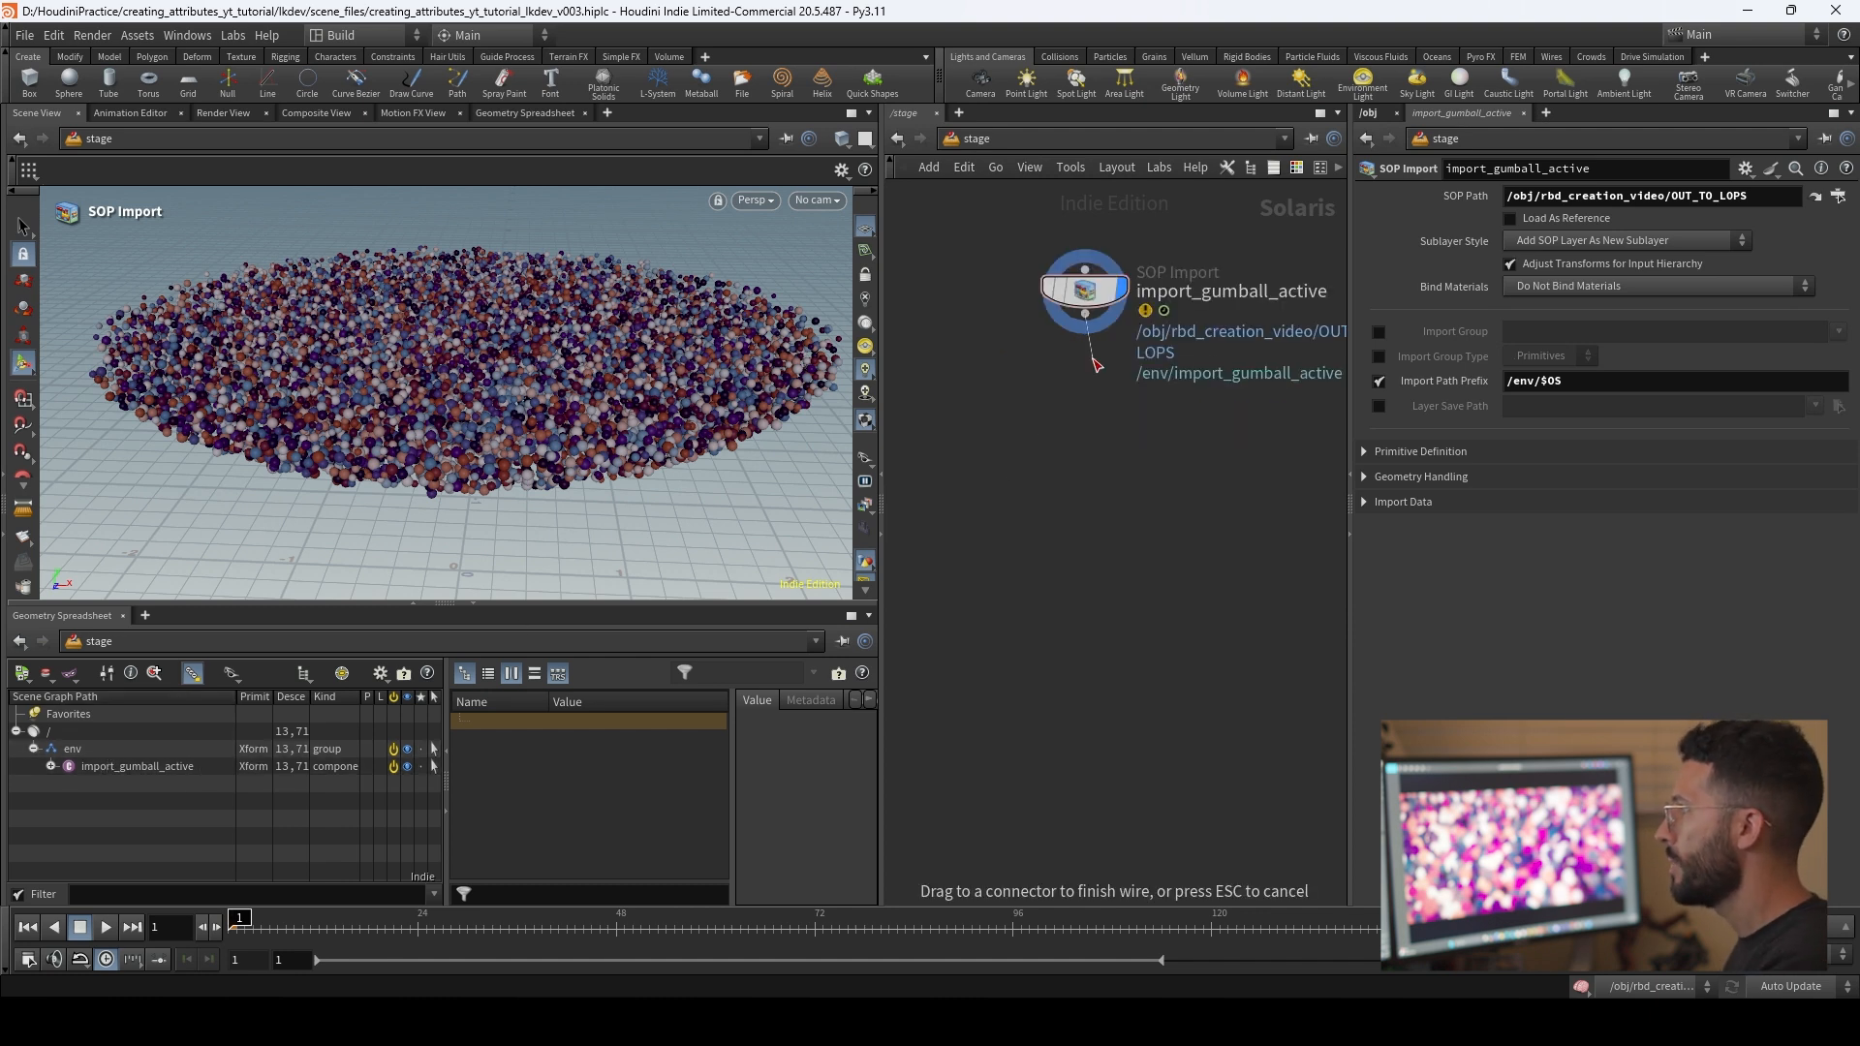
Step: Add a second SOP Import node wired below import_gumball_active
key(Tab)
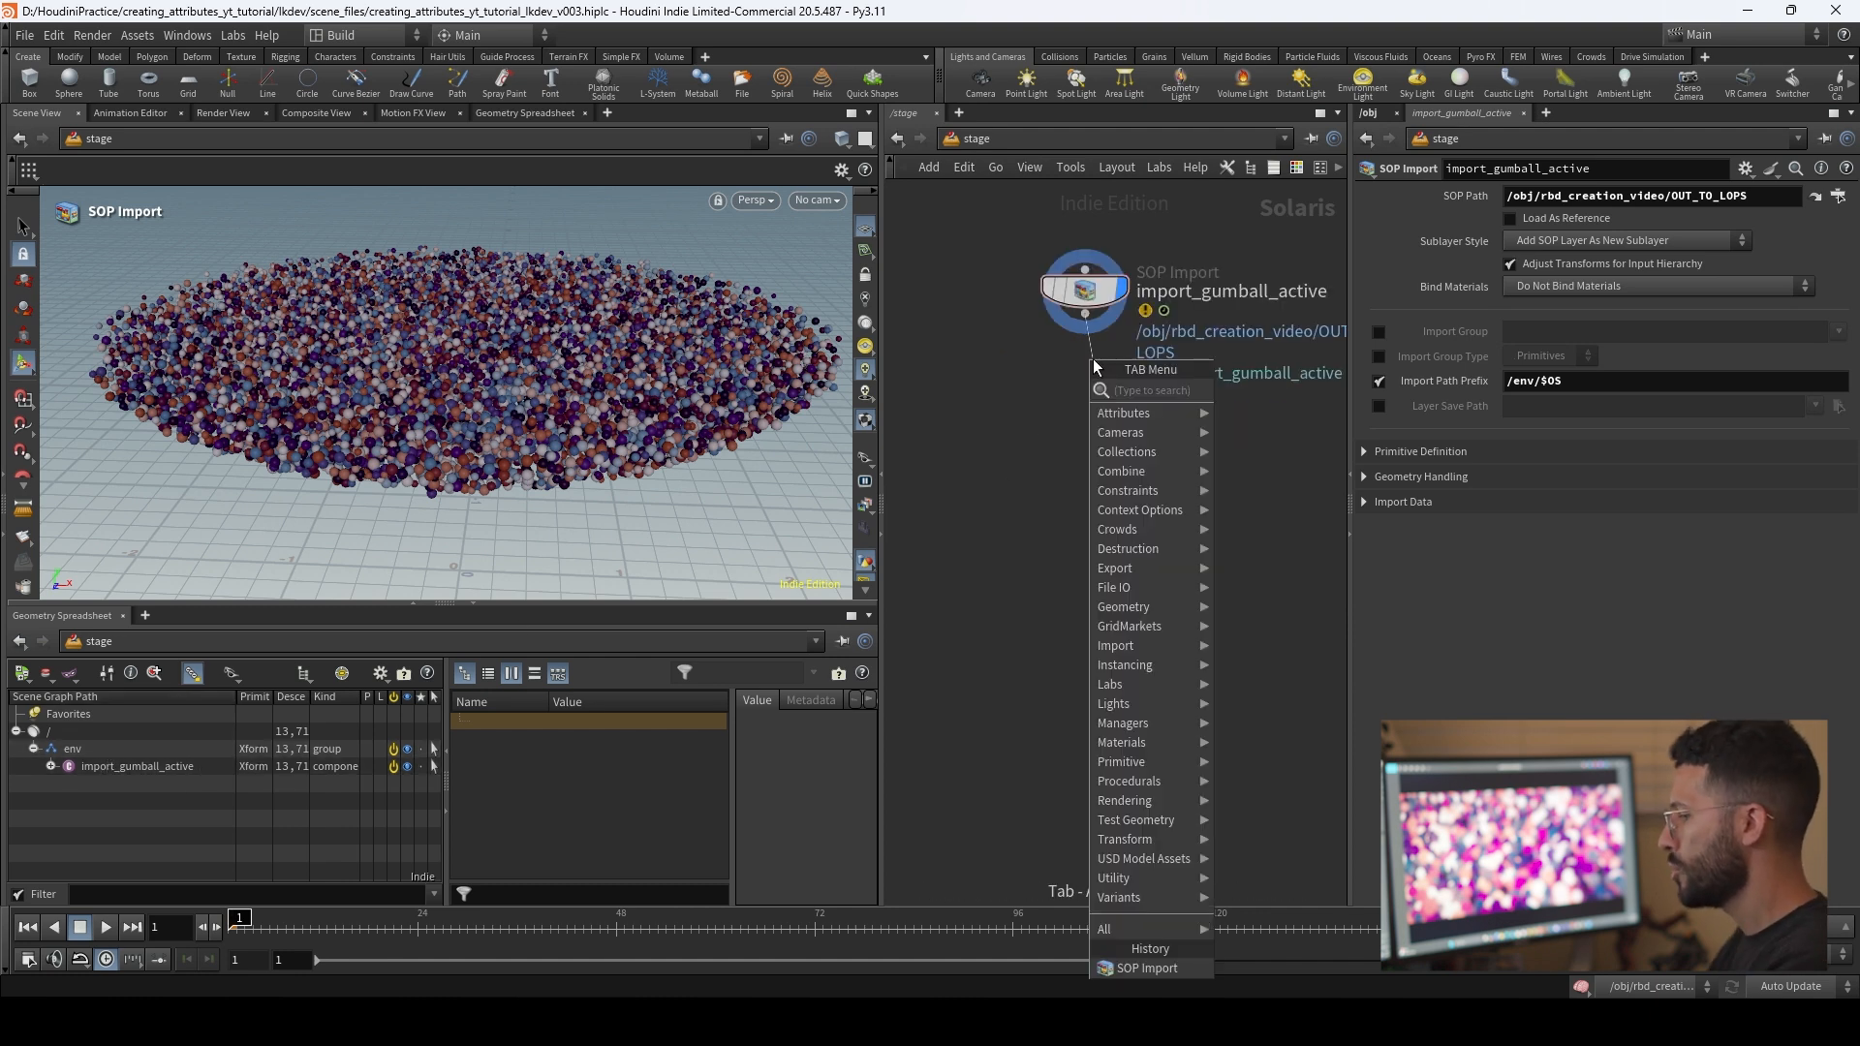
text(sopimpo)
key(Return)
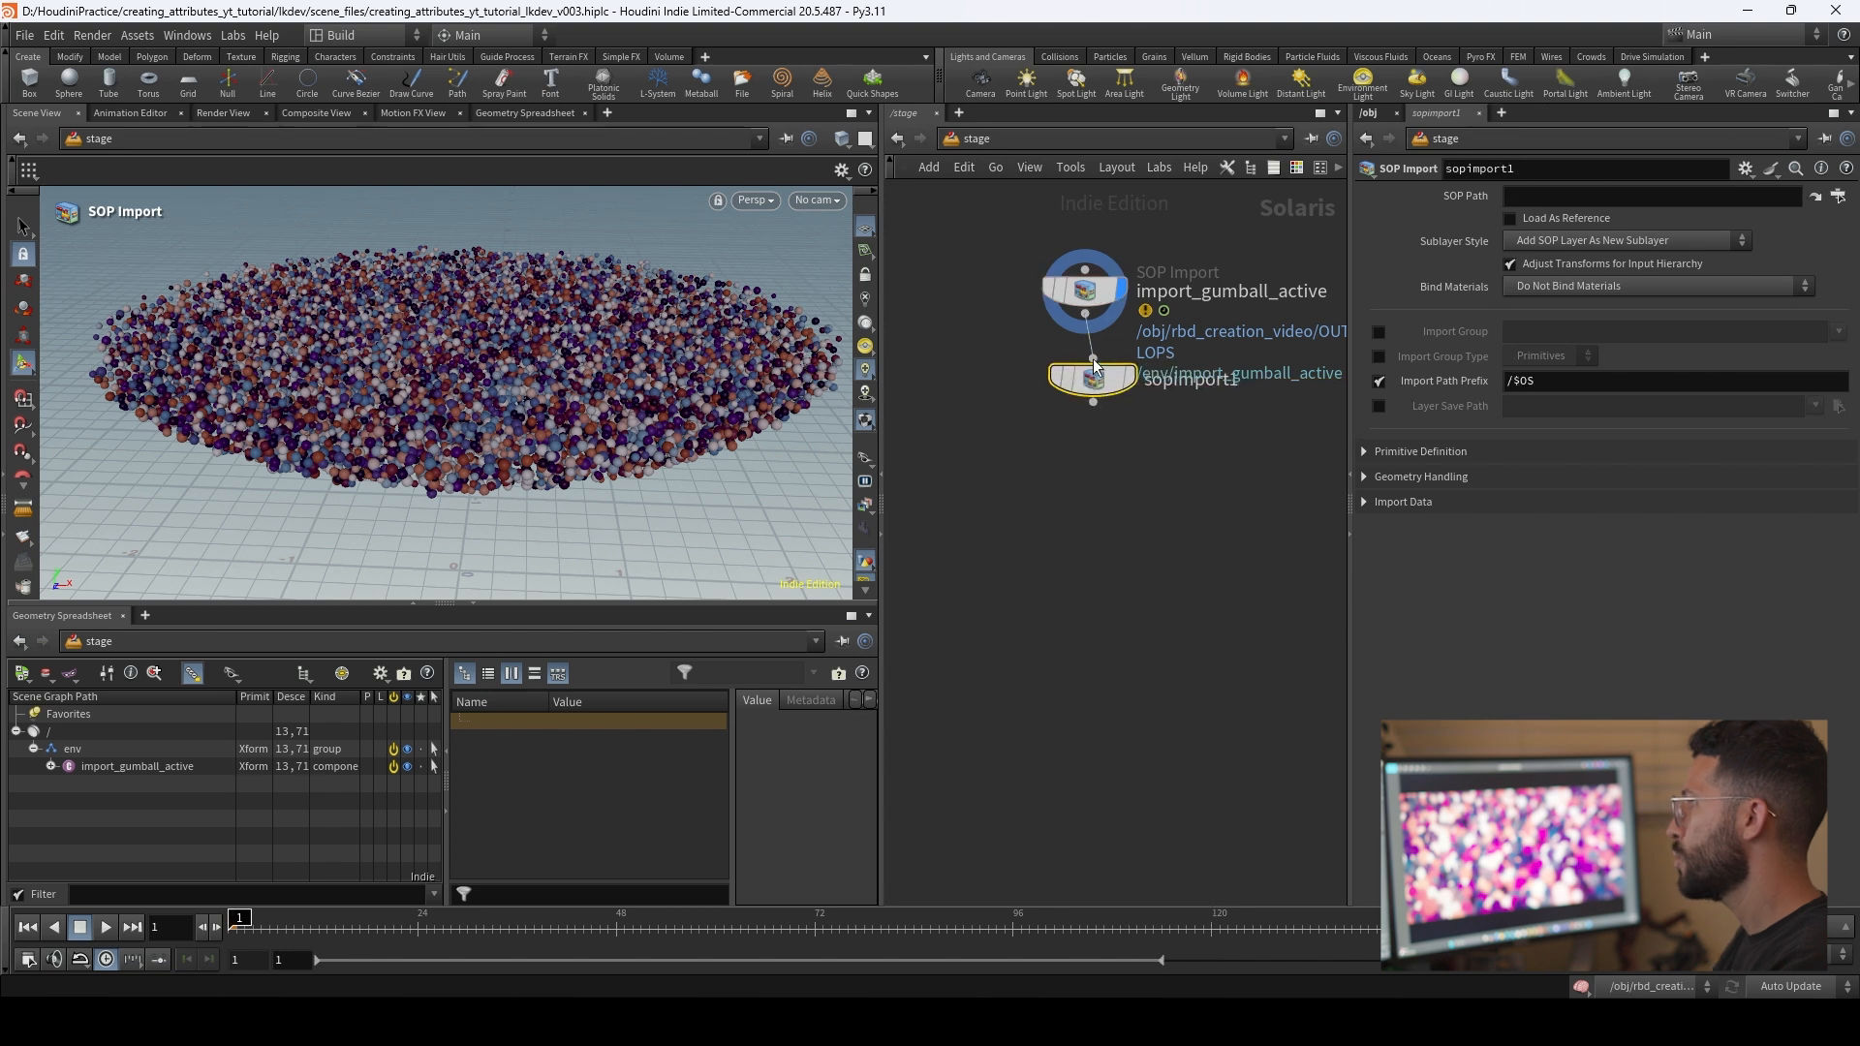
click(1071, 402)
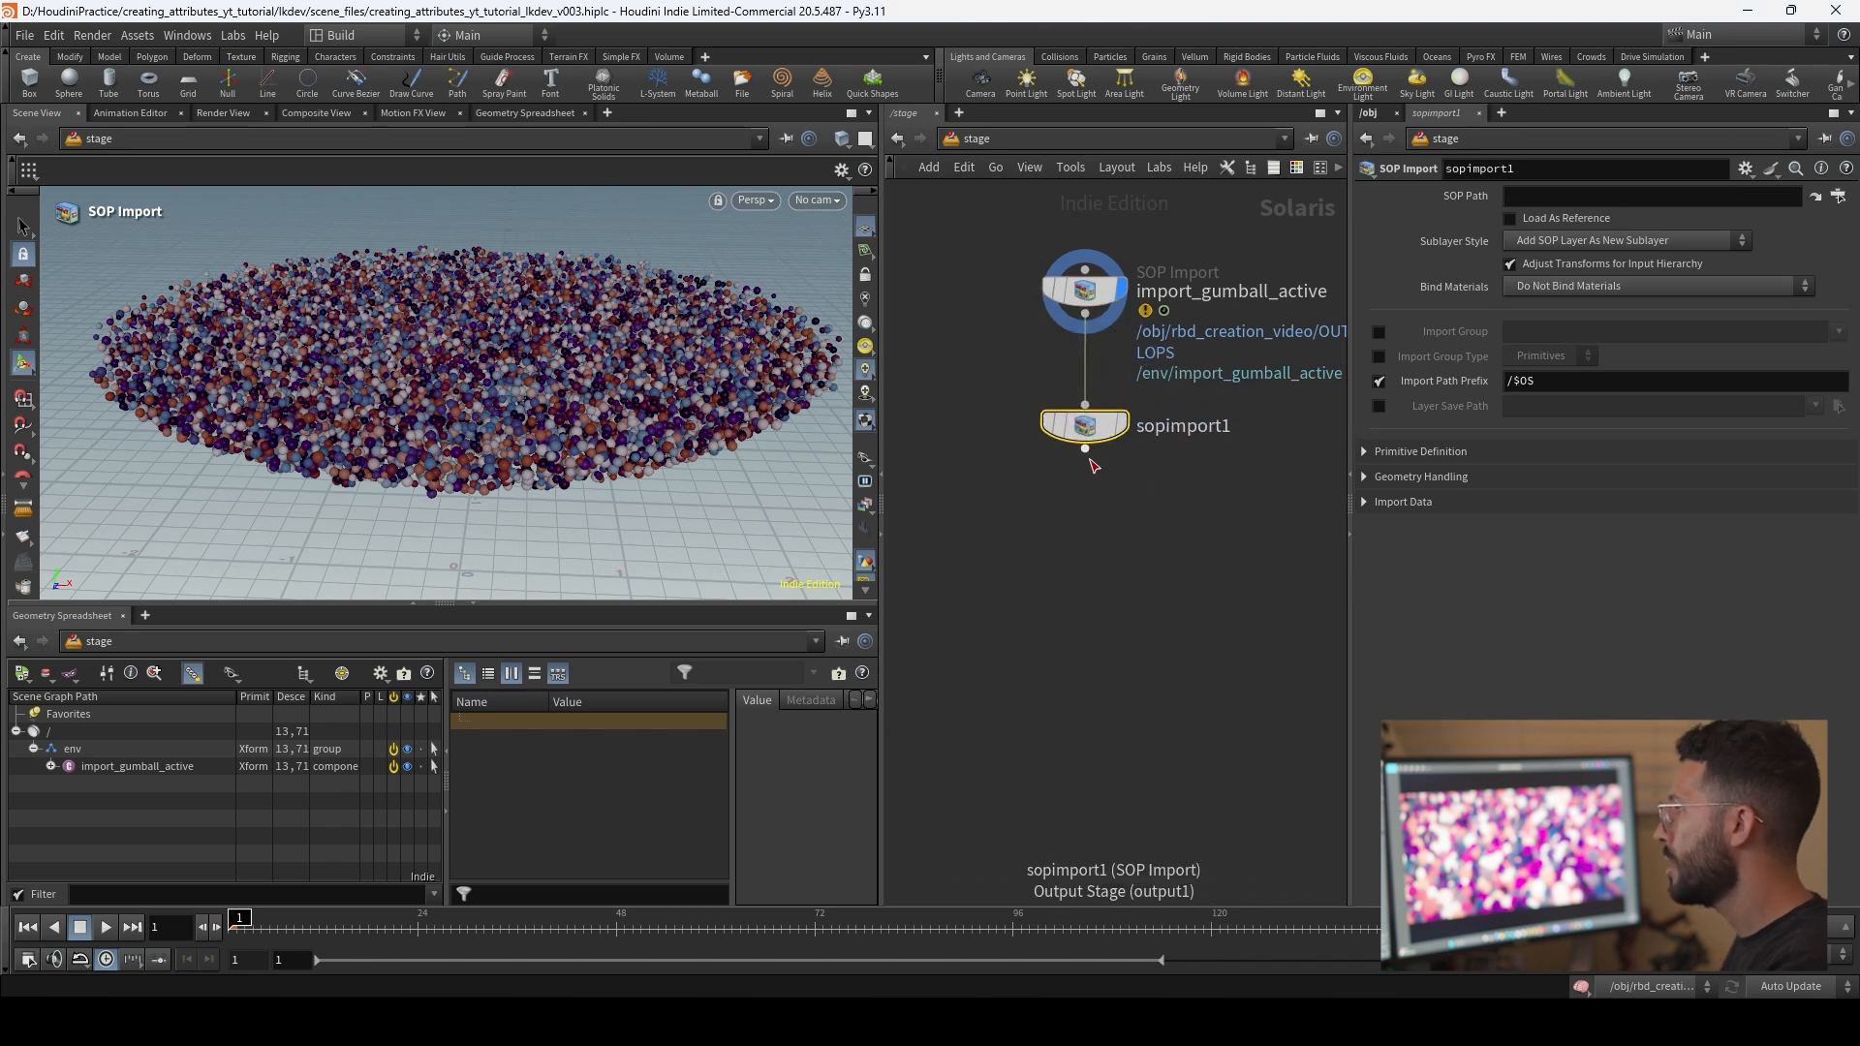
middle_drag(1171, 496, 1155, 605)
Step: Set the sublayer style of import_gumball_active to Merge SOP Layer Into Existing Active Layer
click(1056, 389)
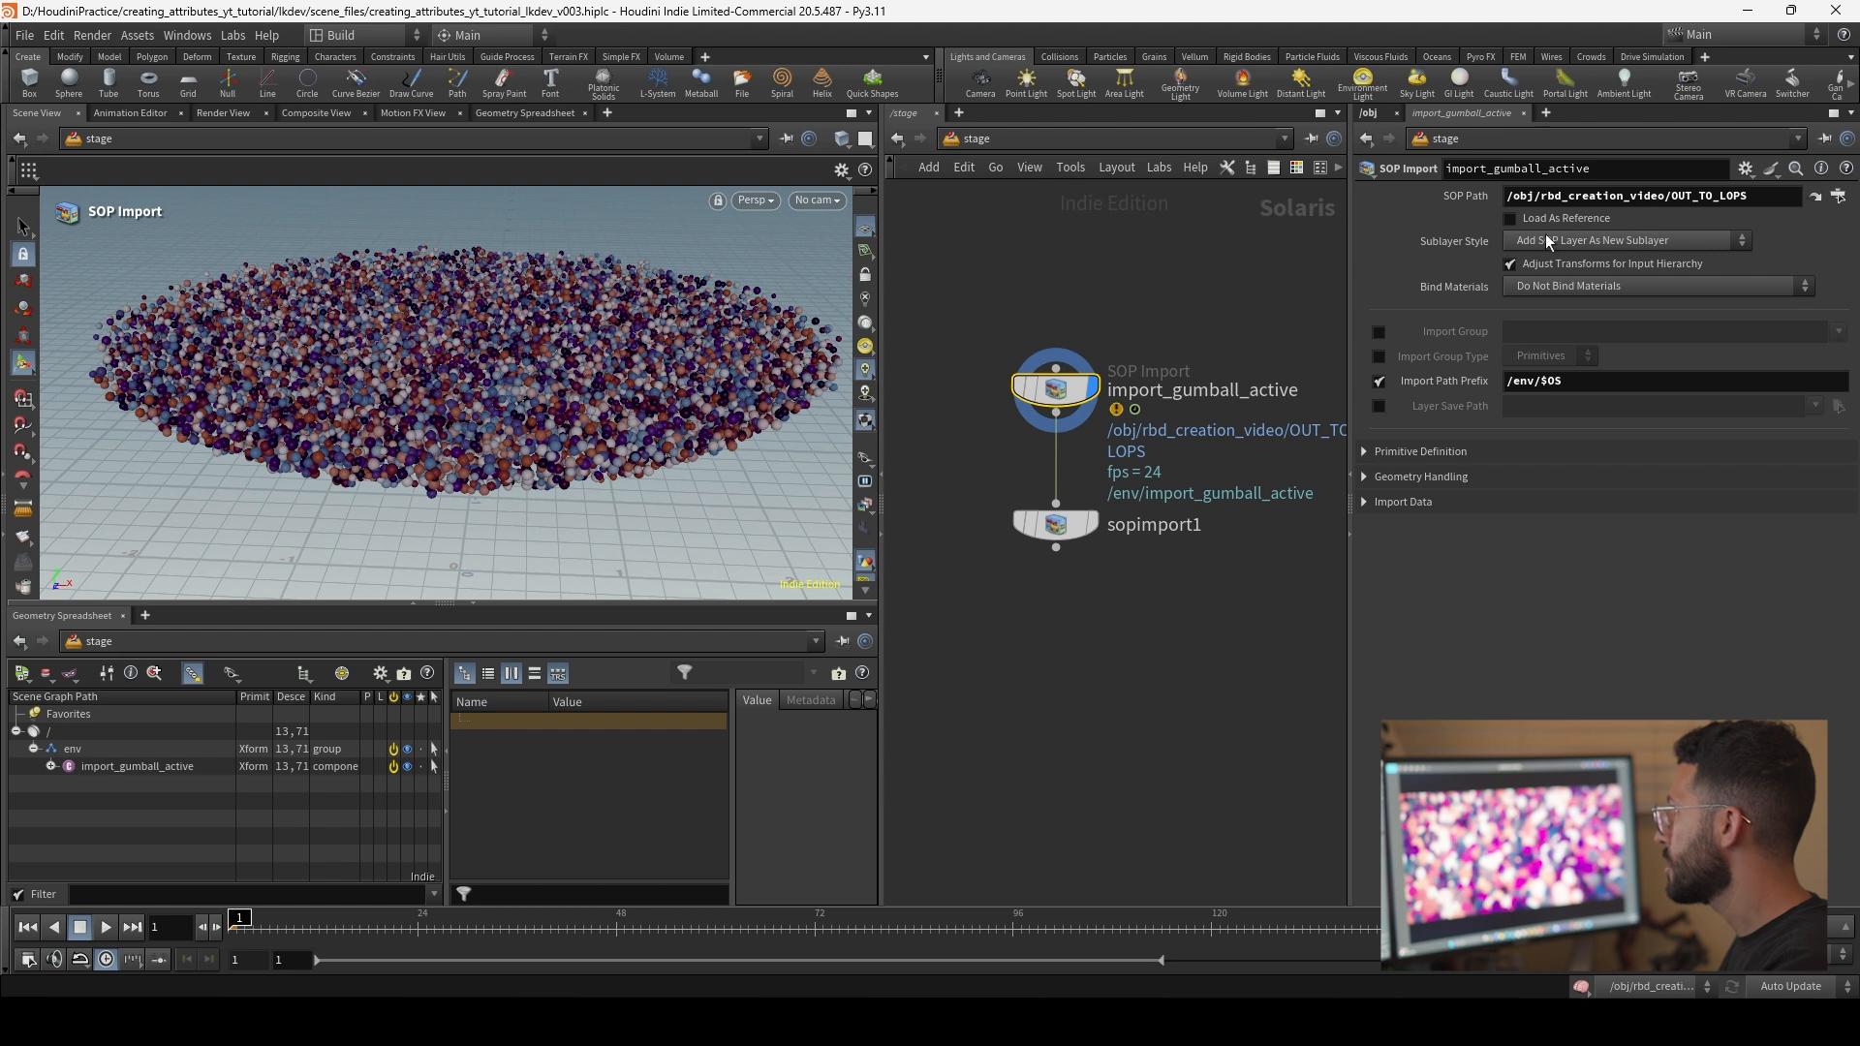
mouse_move(1063, 394)
middle_click(1065, 393)
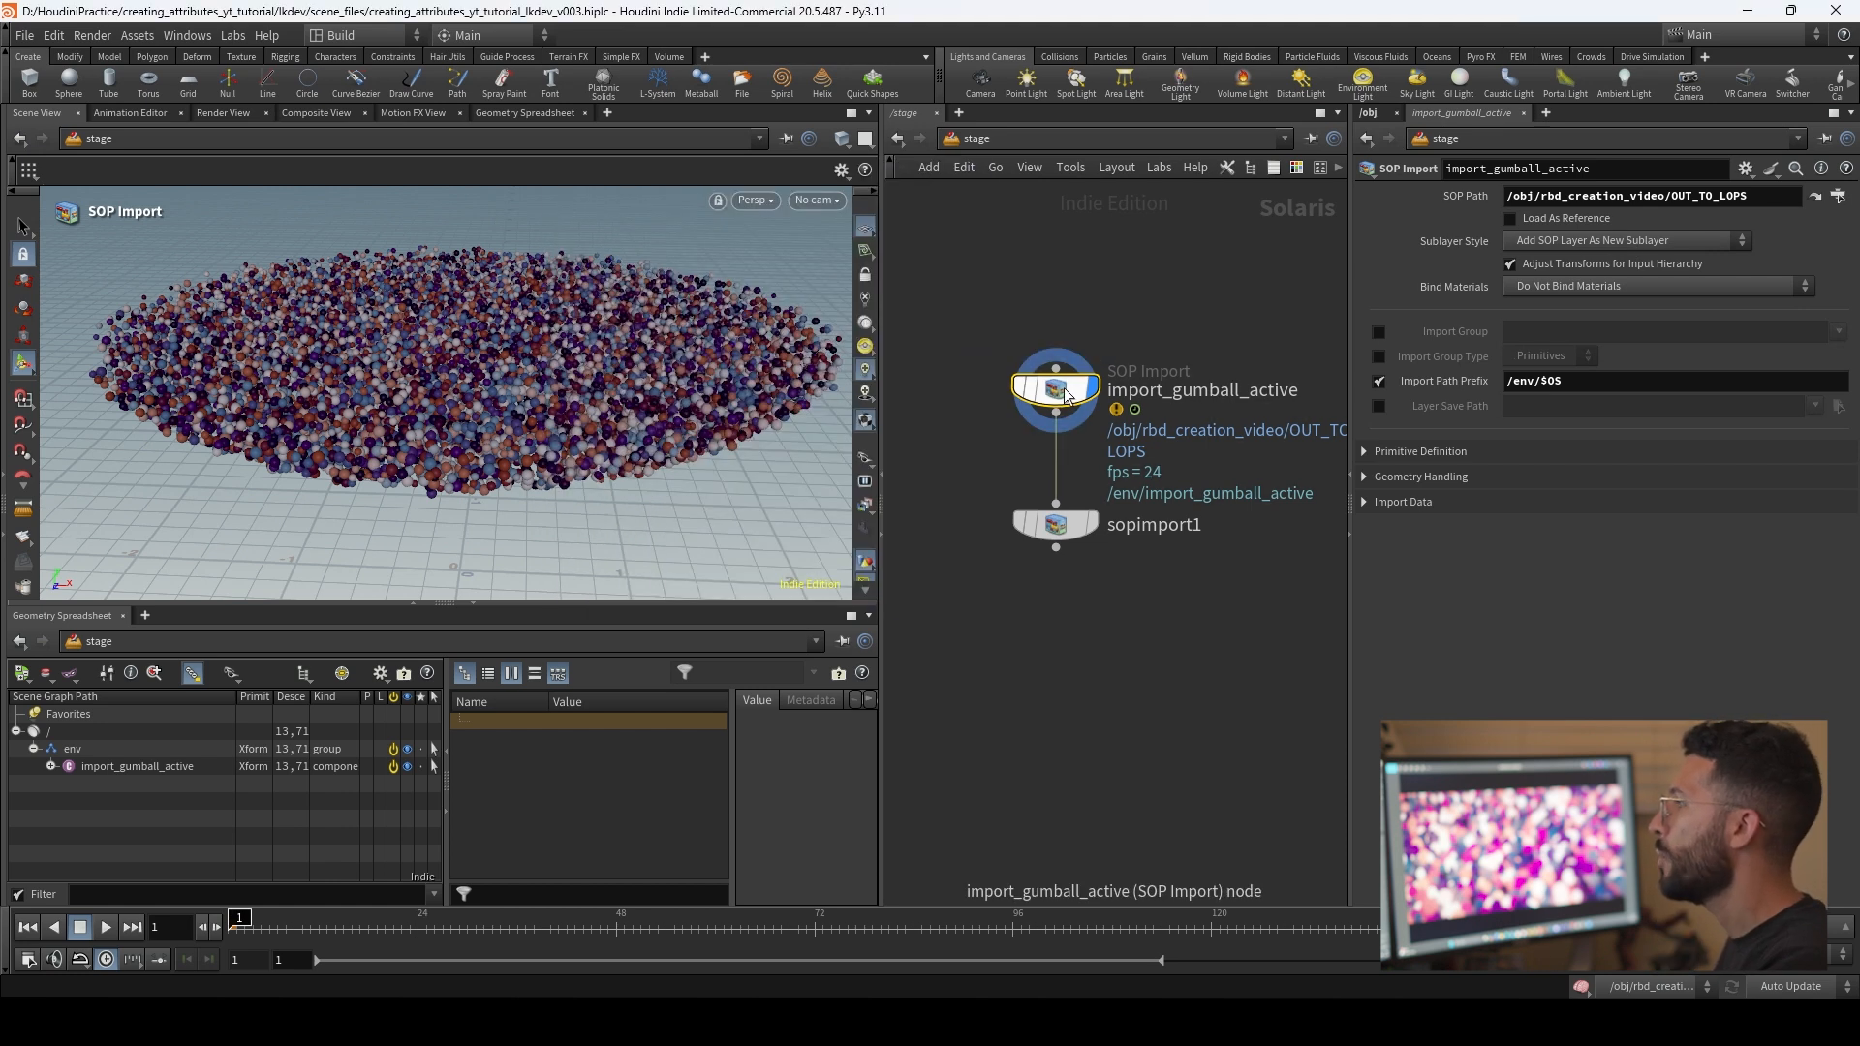
click(1598, 242)
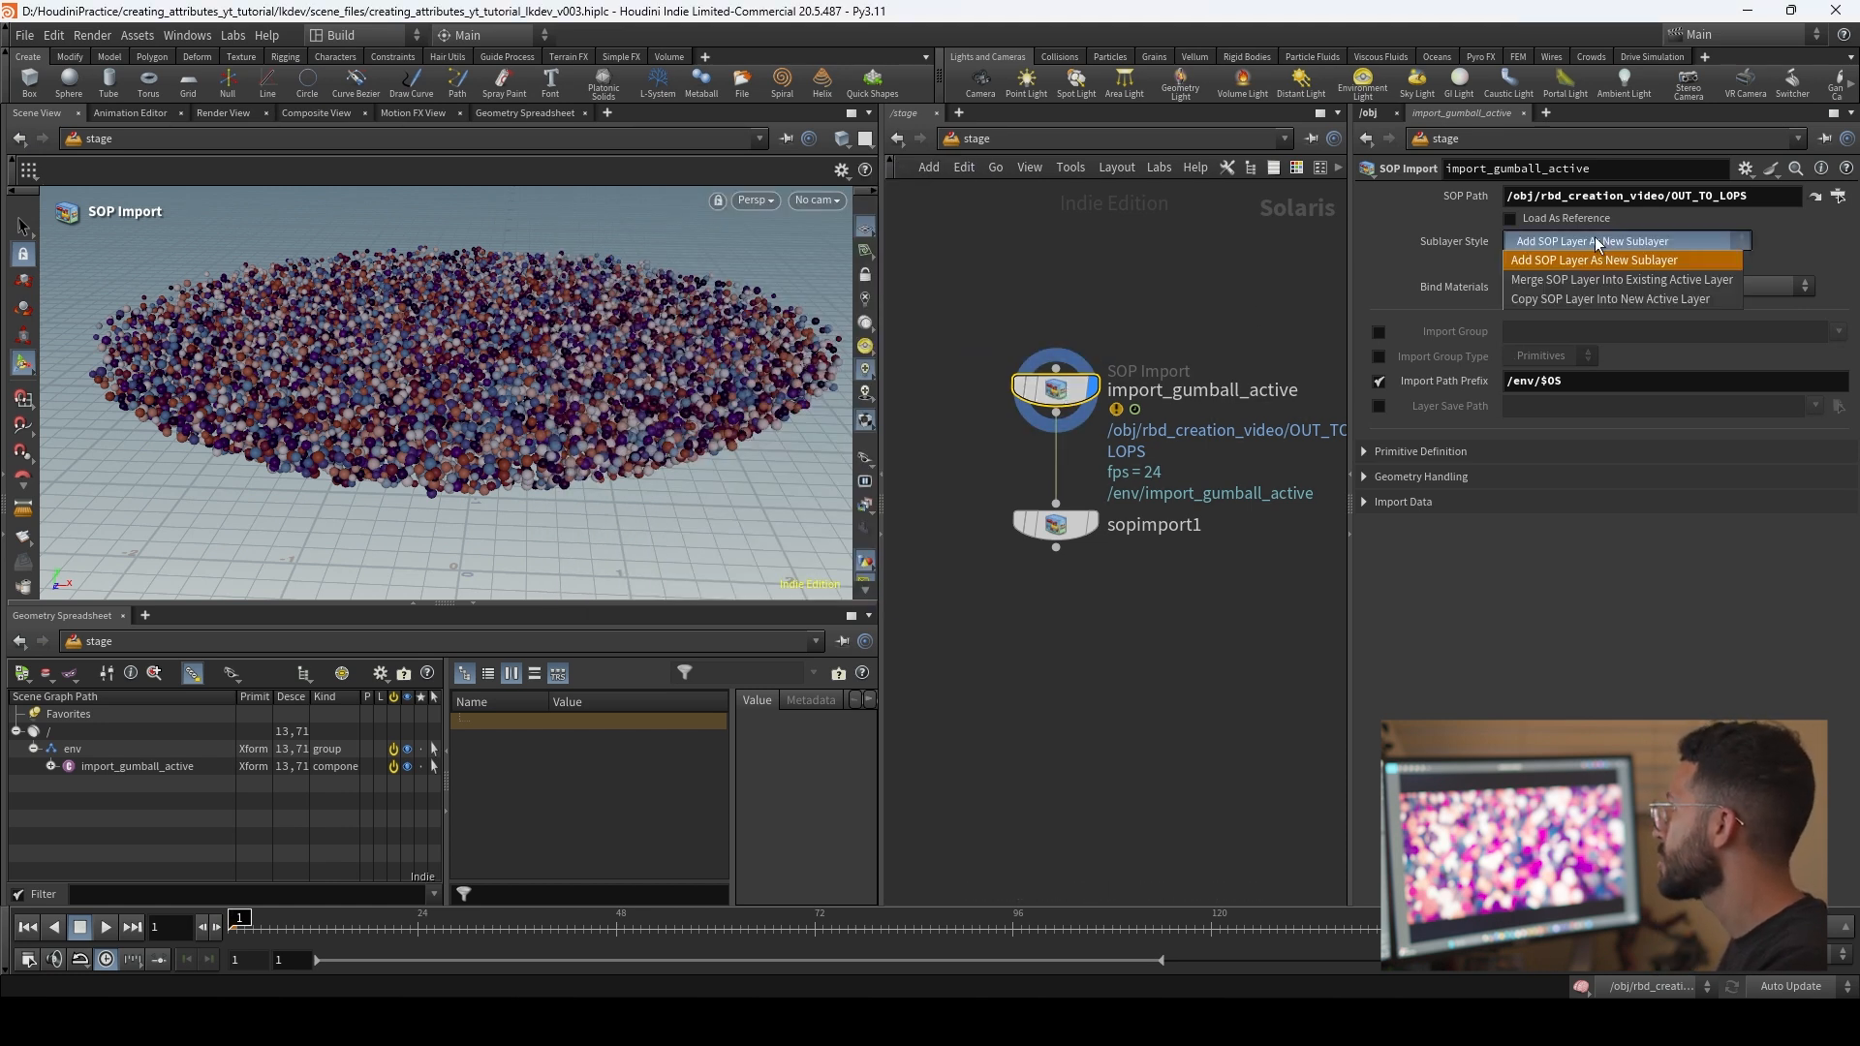
click(1601, 279)
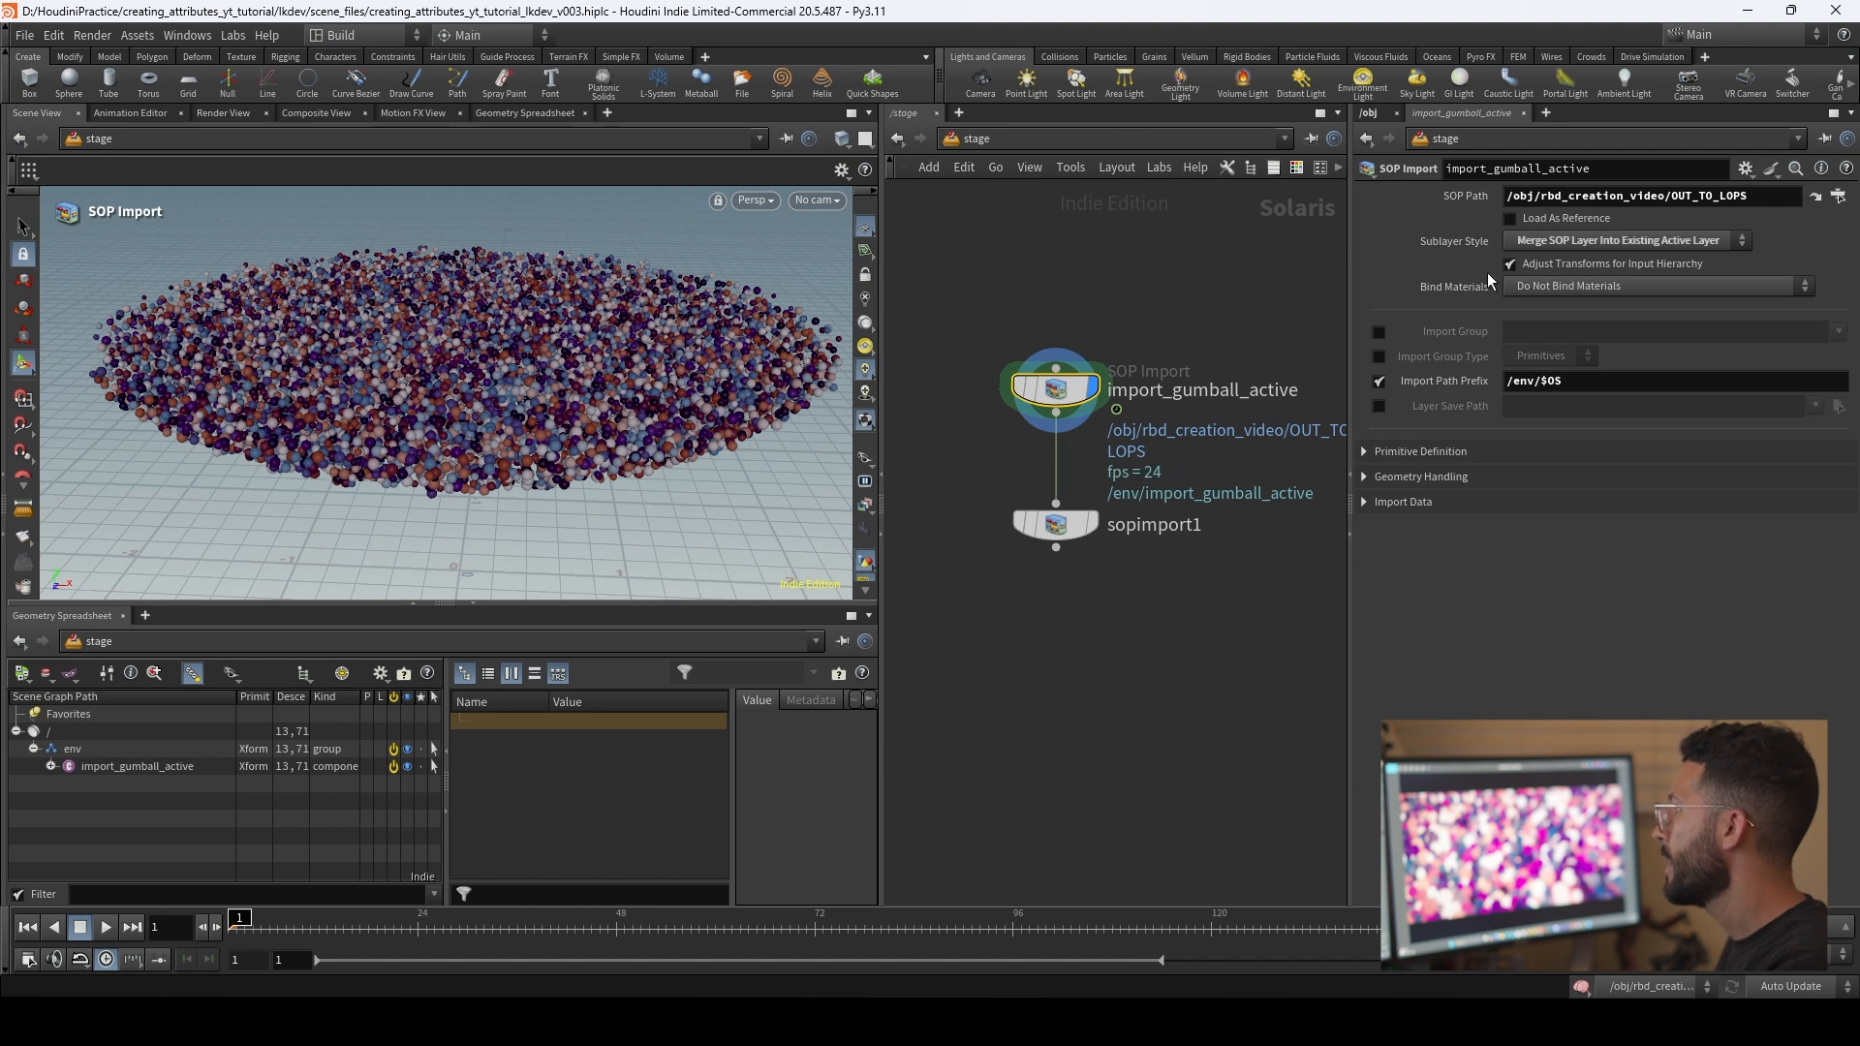
Step: Enable the Packed Primitives option in the primitive definition of import_gumball_active and set it to Create Point Instancer
click(1460, 451)
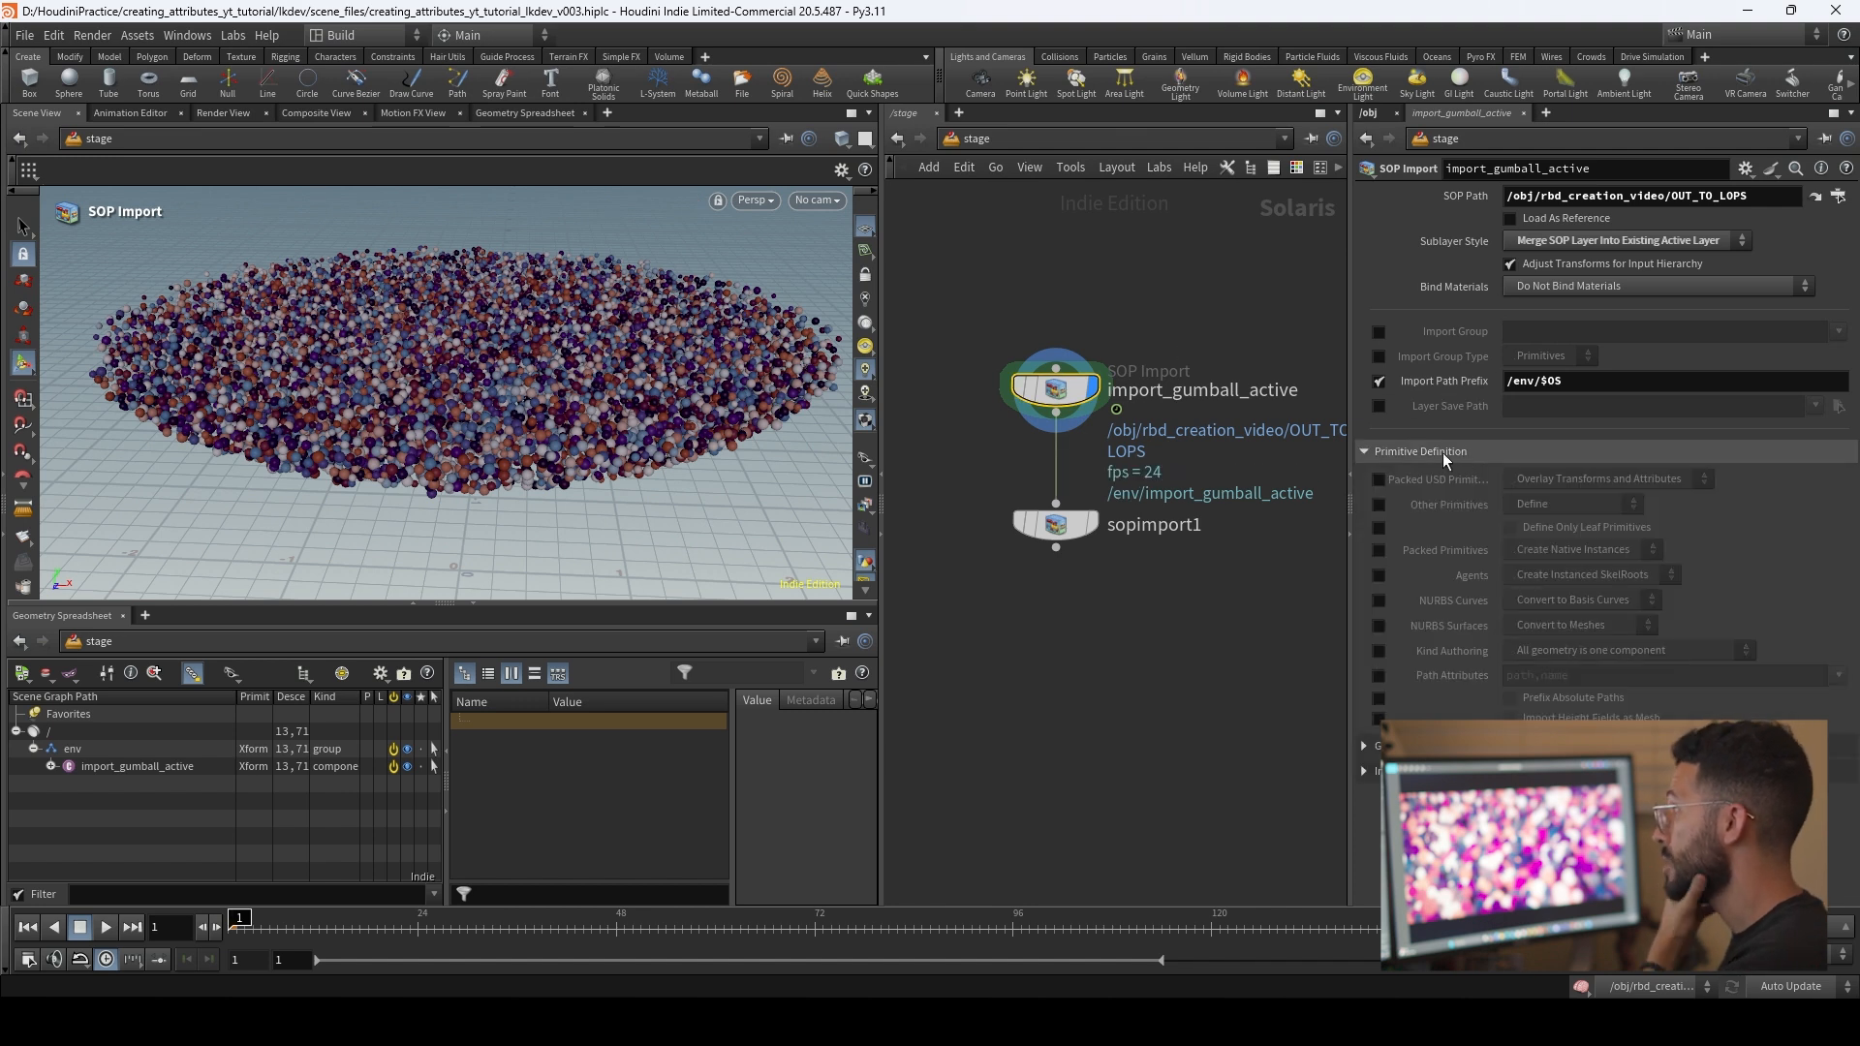
click(1378, 550)
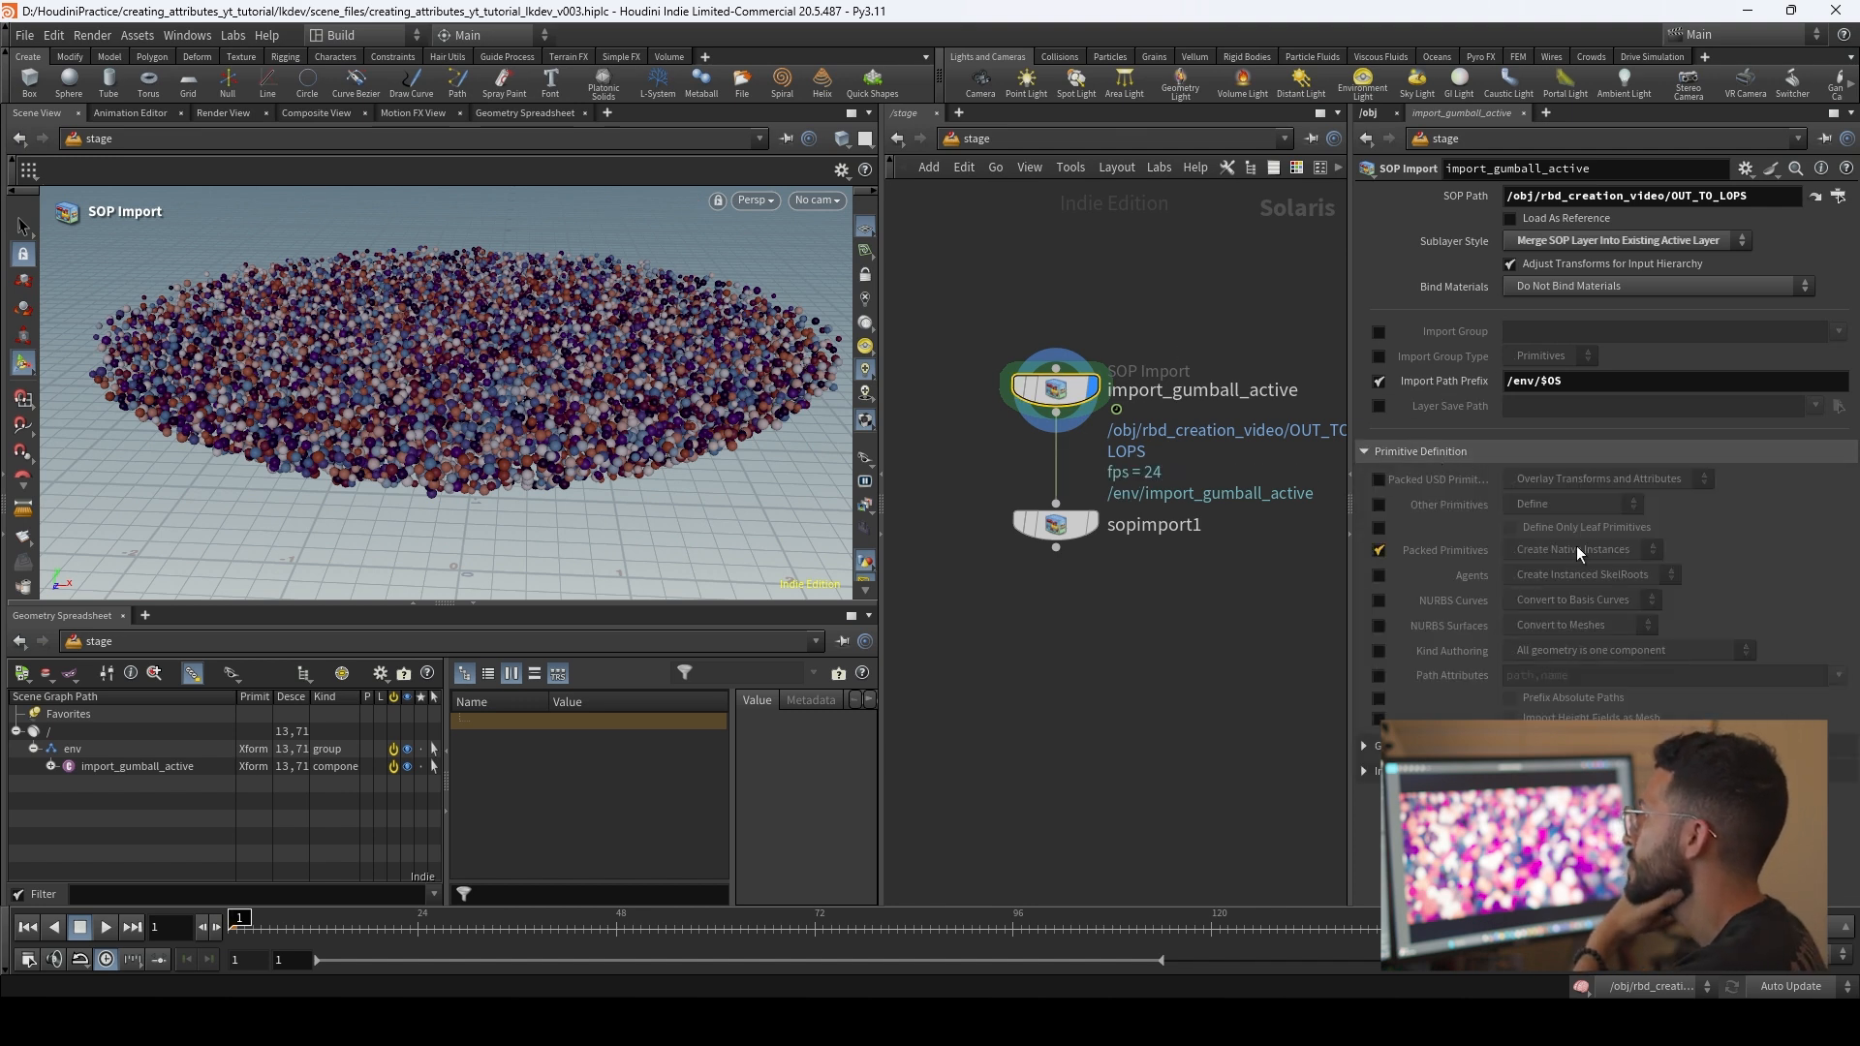
click(1612, 550)
click(1600, 589)
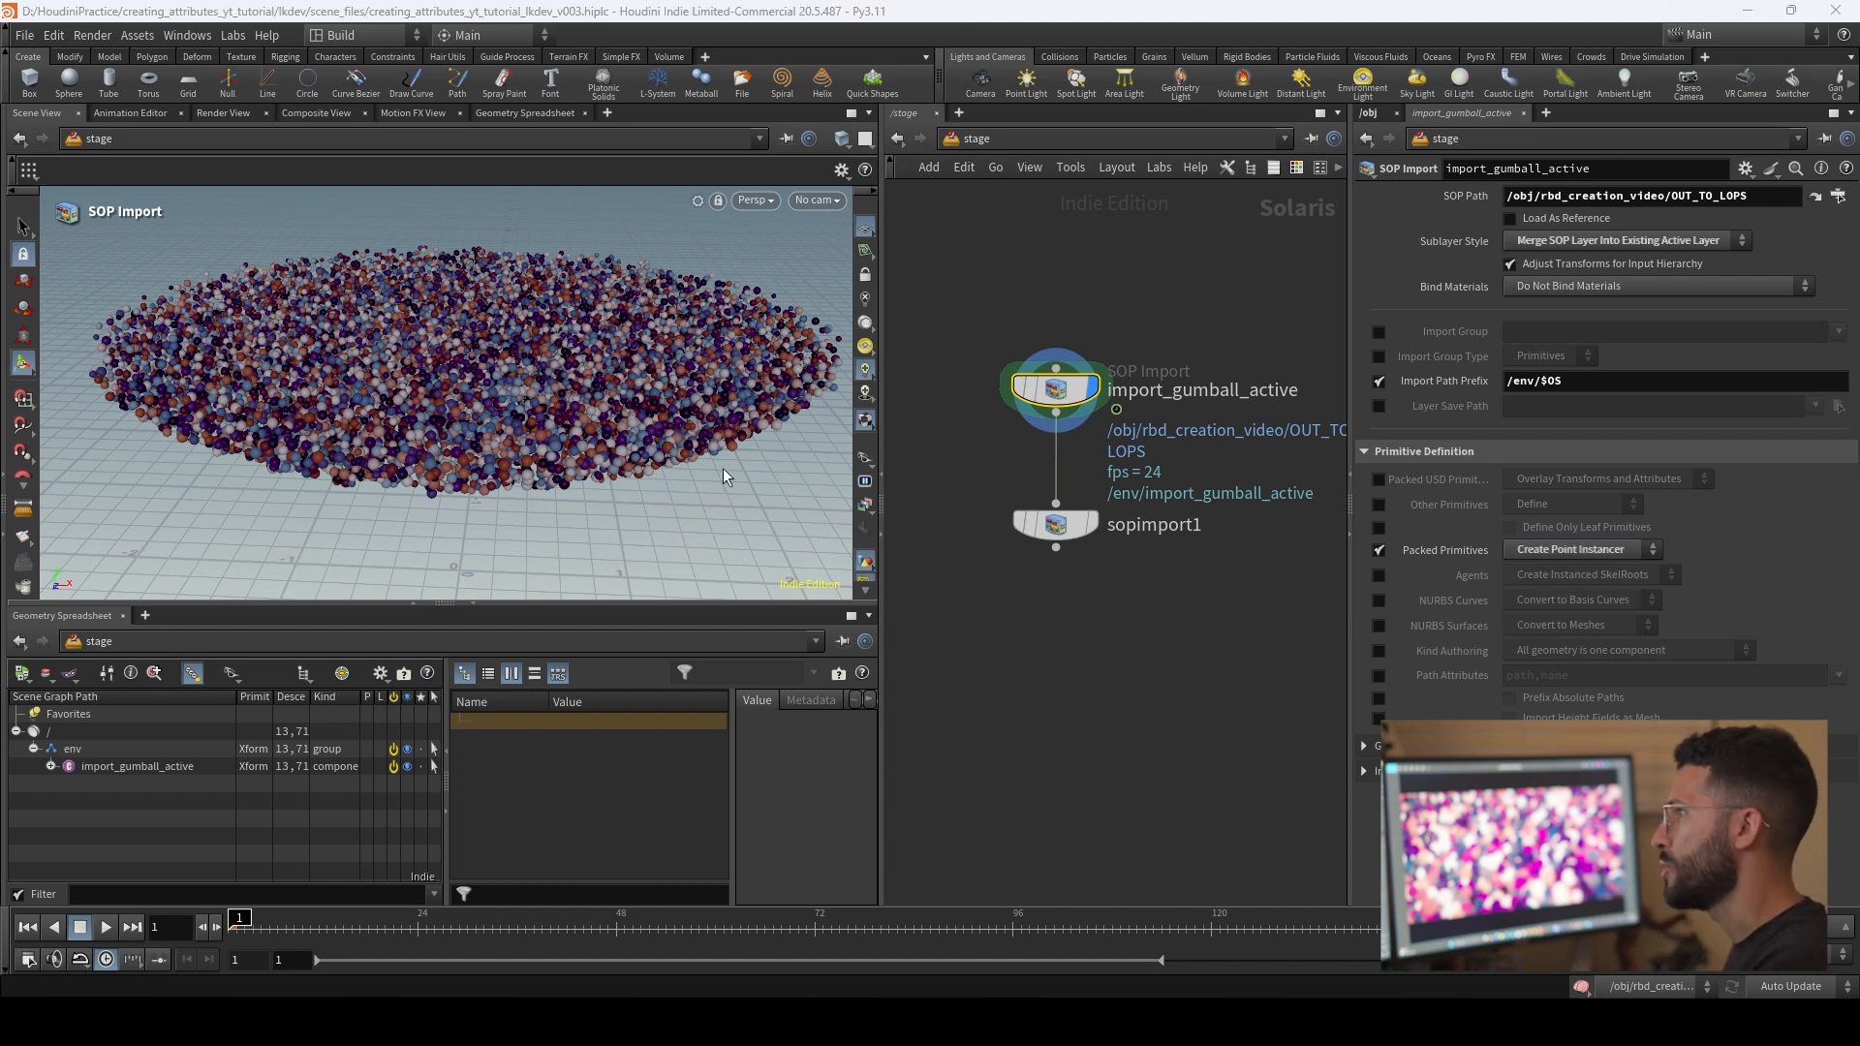
scroll(719, 474, down, 3)
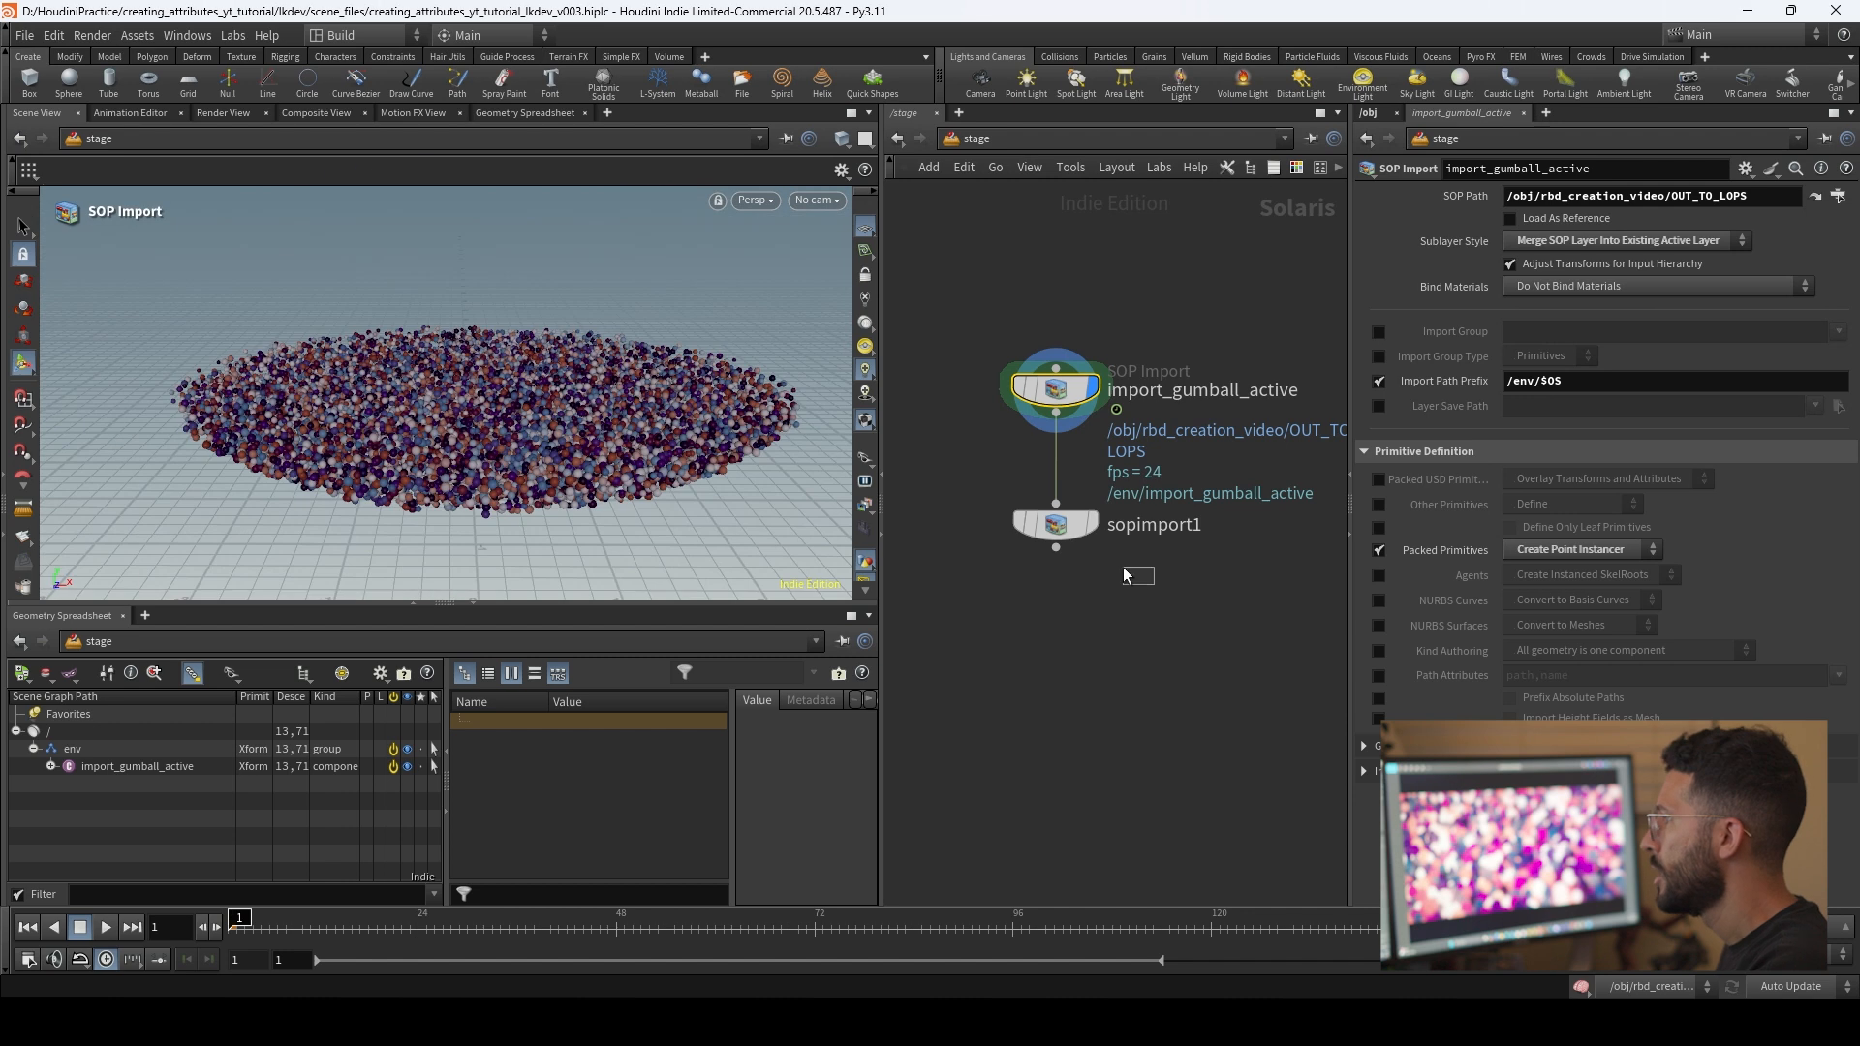
Step: Space the second SOP Import node further below the first and rename it as import_gumball_static
click(1052, 523)
middle_drag(1169, 495, 1120, 464)
drag(1024, 502, 1024, 540)
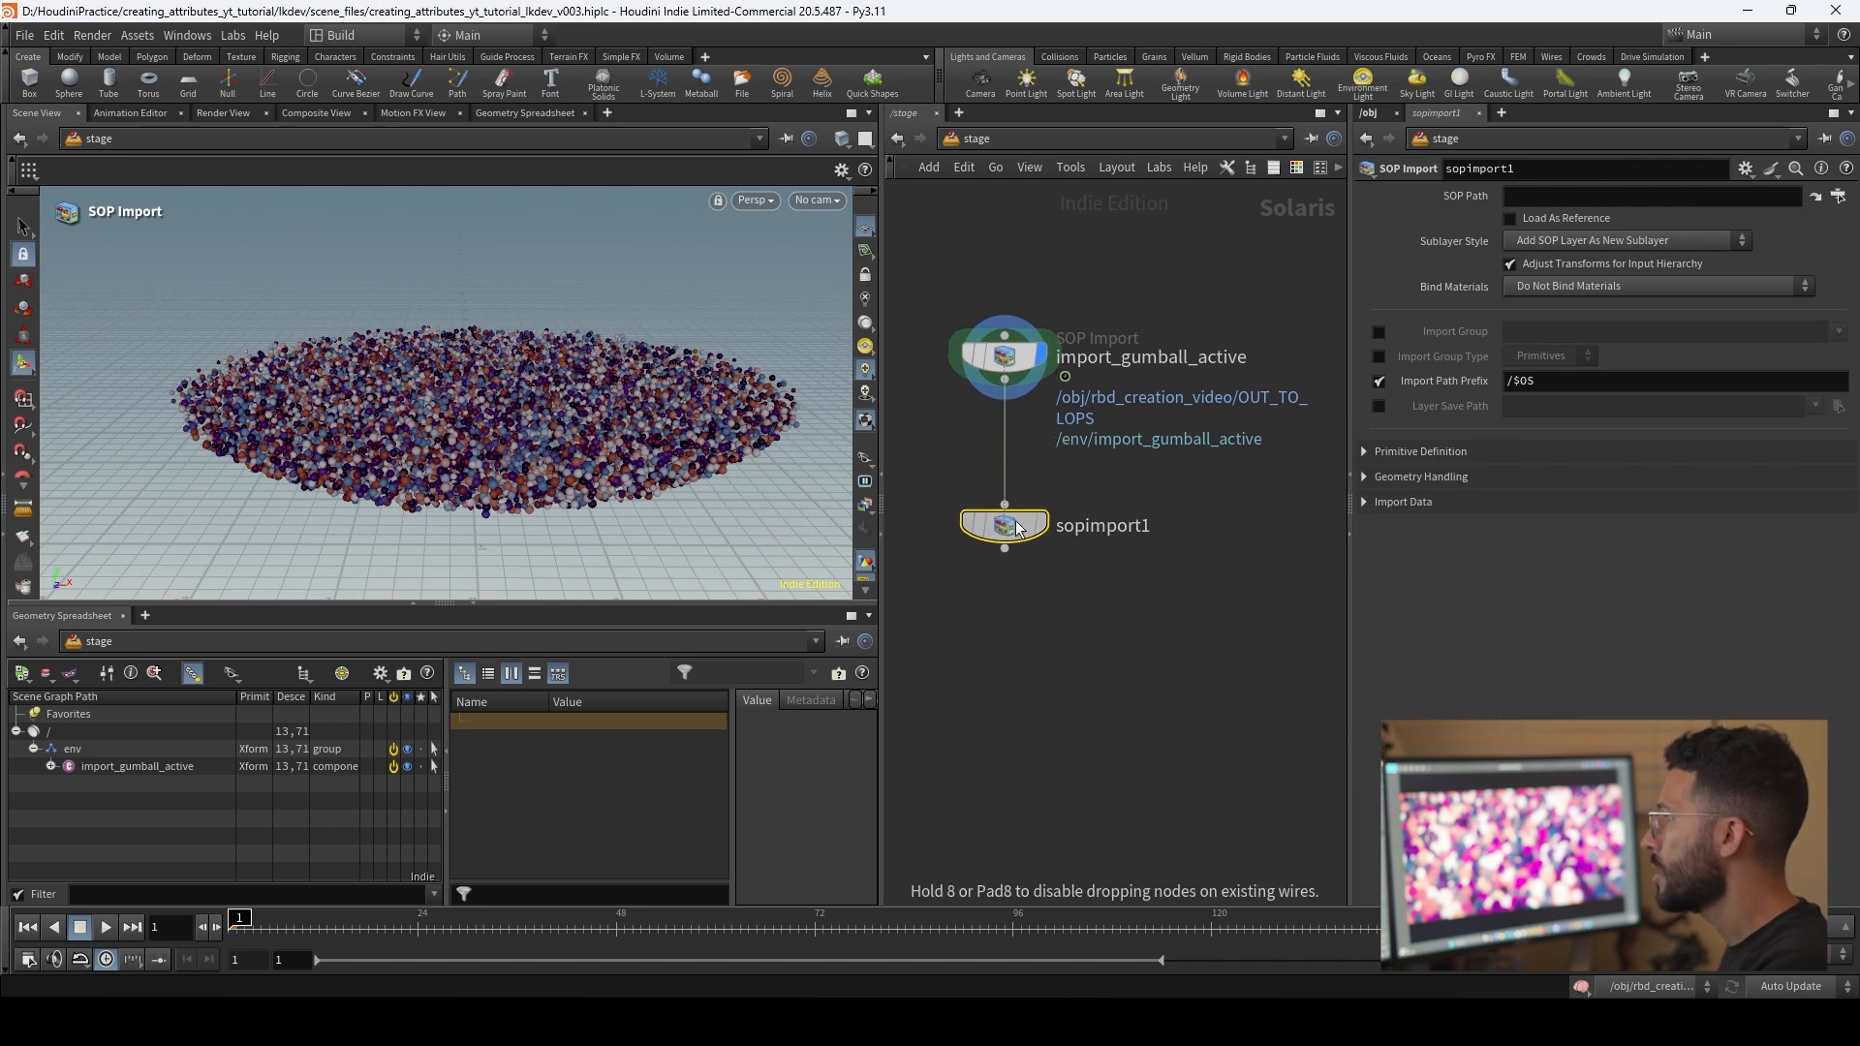
double_click(1111, 528)
text(import_gumball_static)
key(Return)
Step: Set import_gumball_static's import path prefix to /env/$OS and its sublayer style to Merge SOP Layer Into Existing Active Layer
double_click(1526, 381)
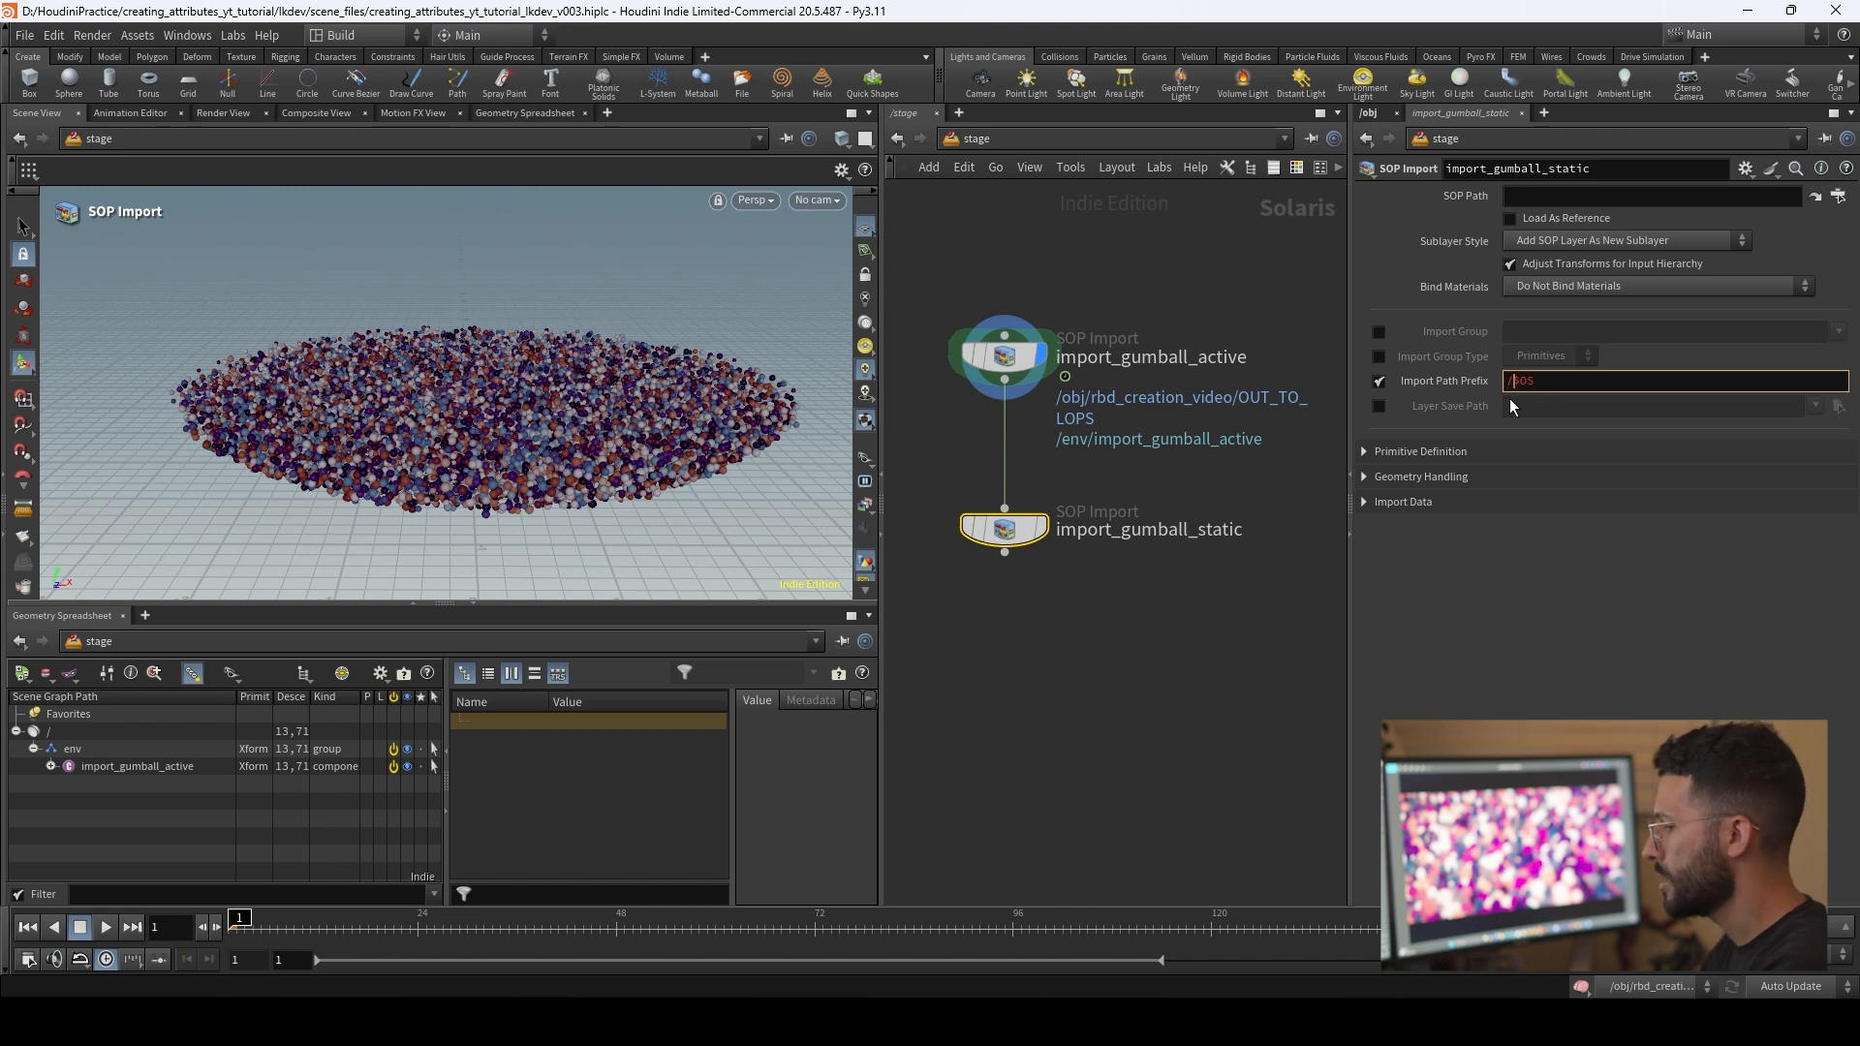
key(Return)
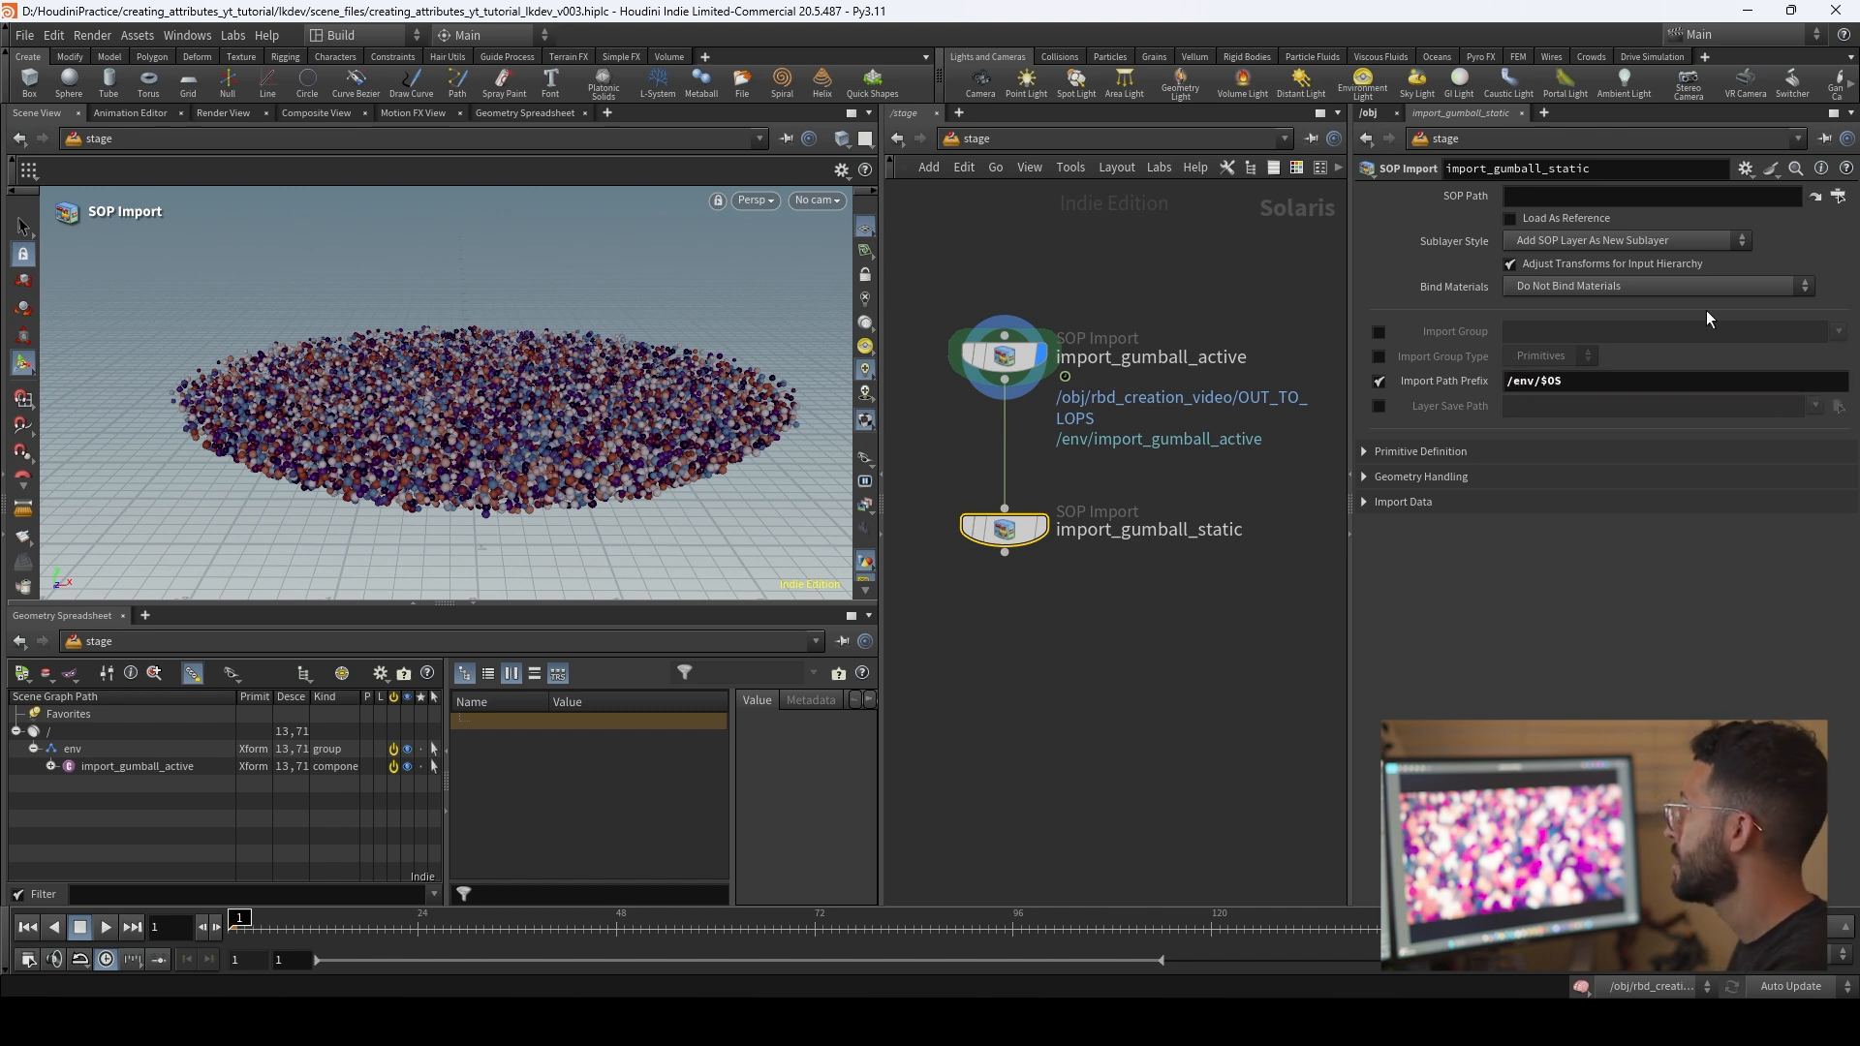
click(1704, 236)
click(1608, 275)
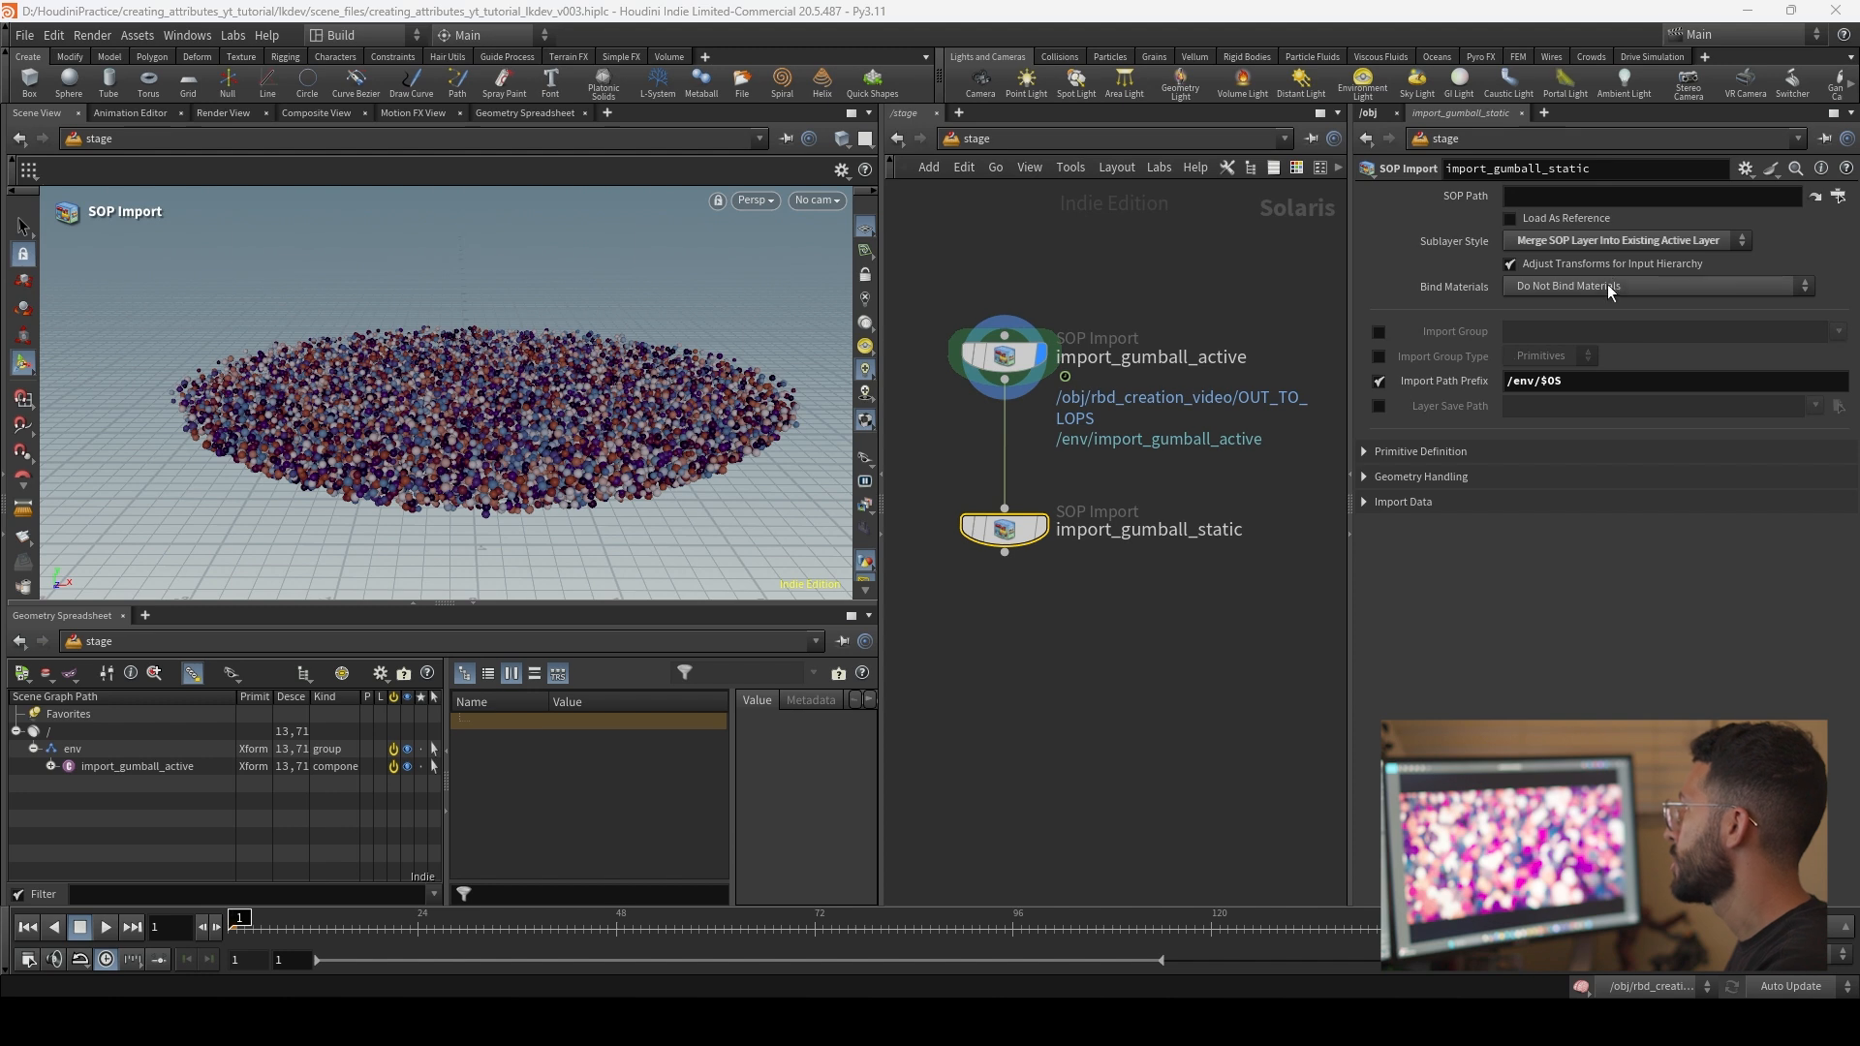
Step: Enable the Packed Primitives option in the primitive definition of import_gumball_static and set it to Create Point Instancer
click(1404, 453)
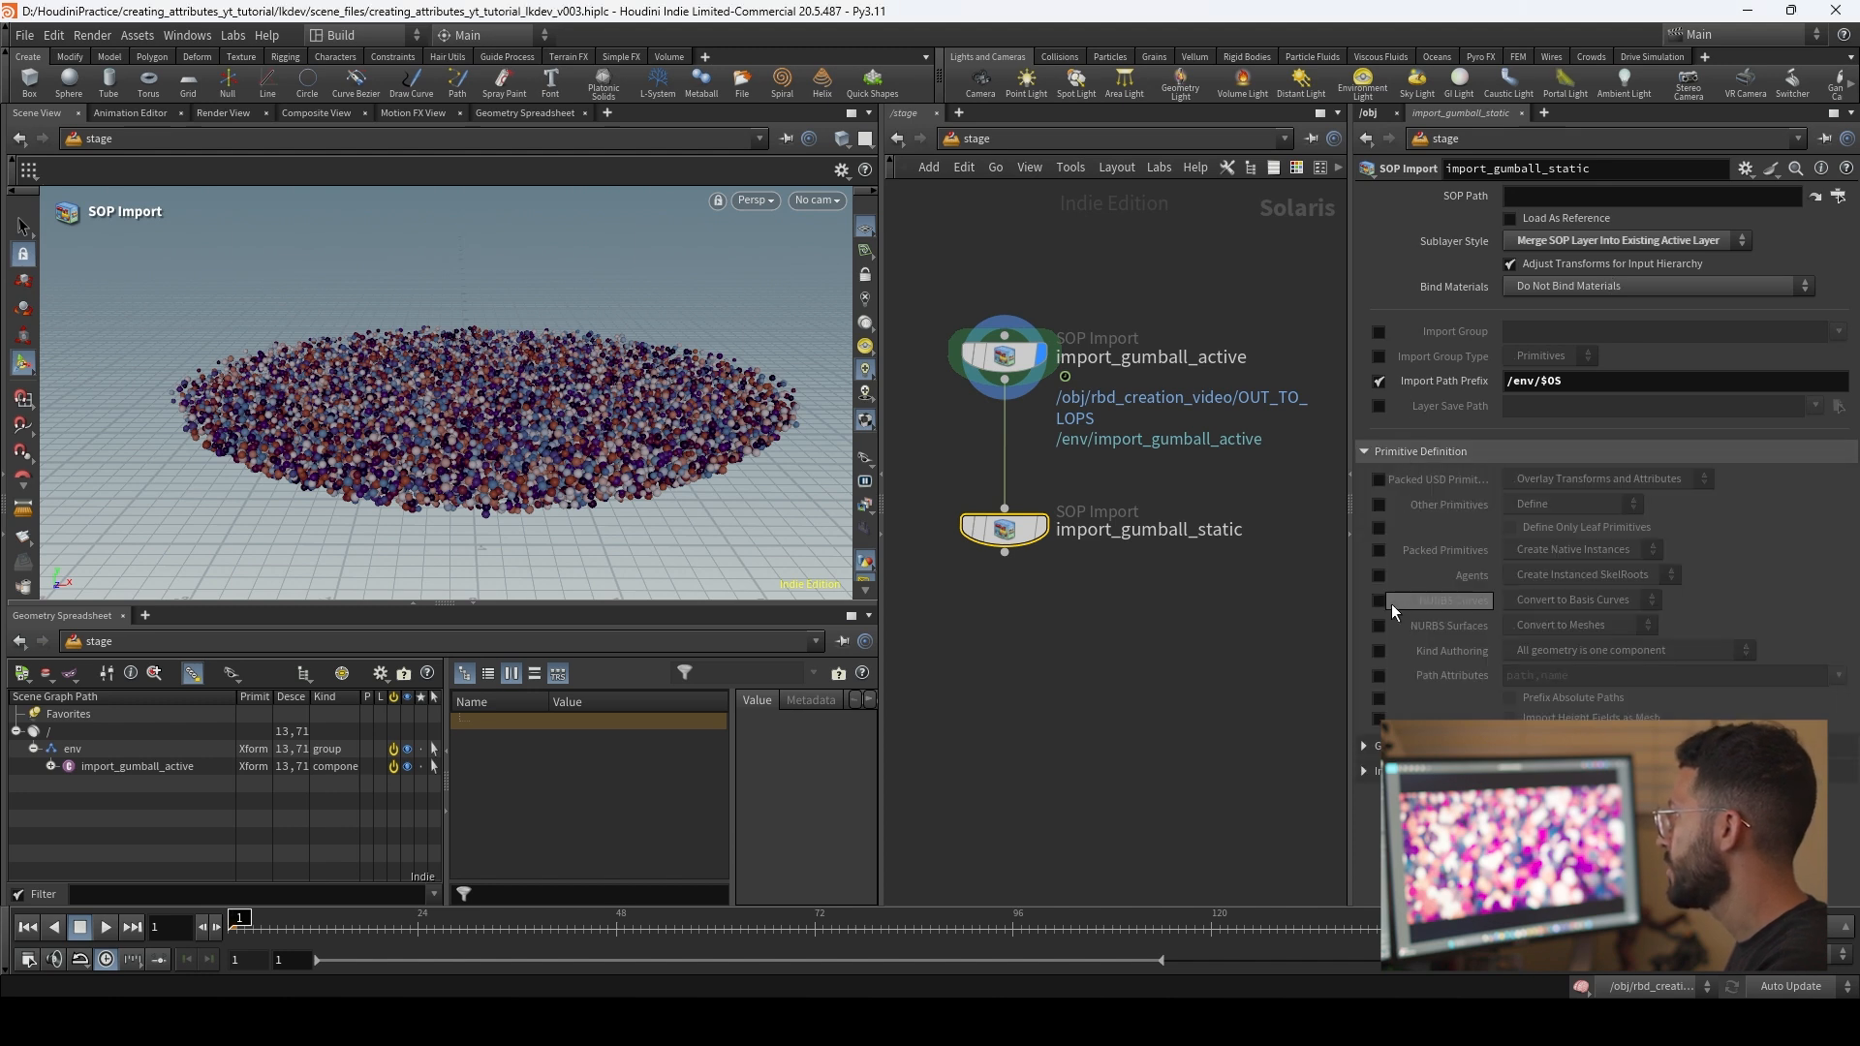
click(1378, 550)
click(1580, 554)
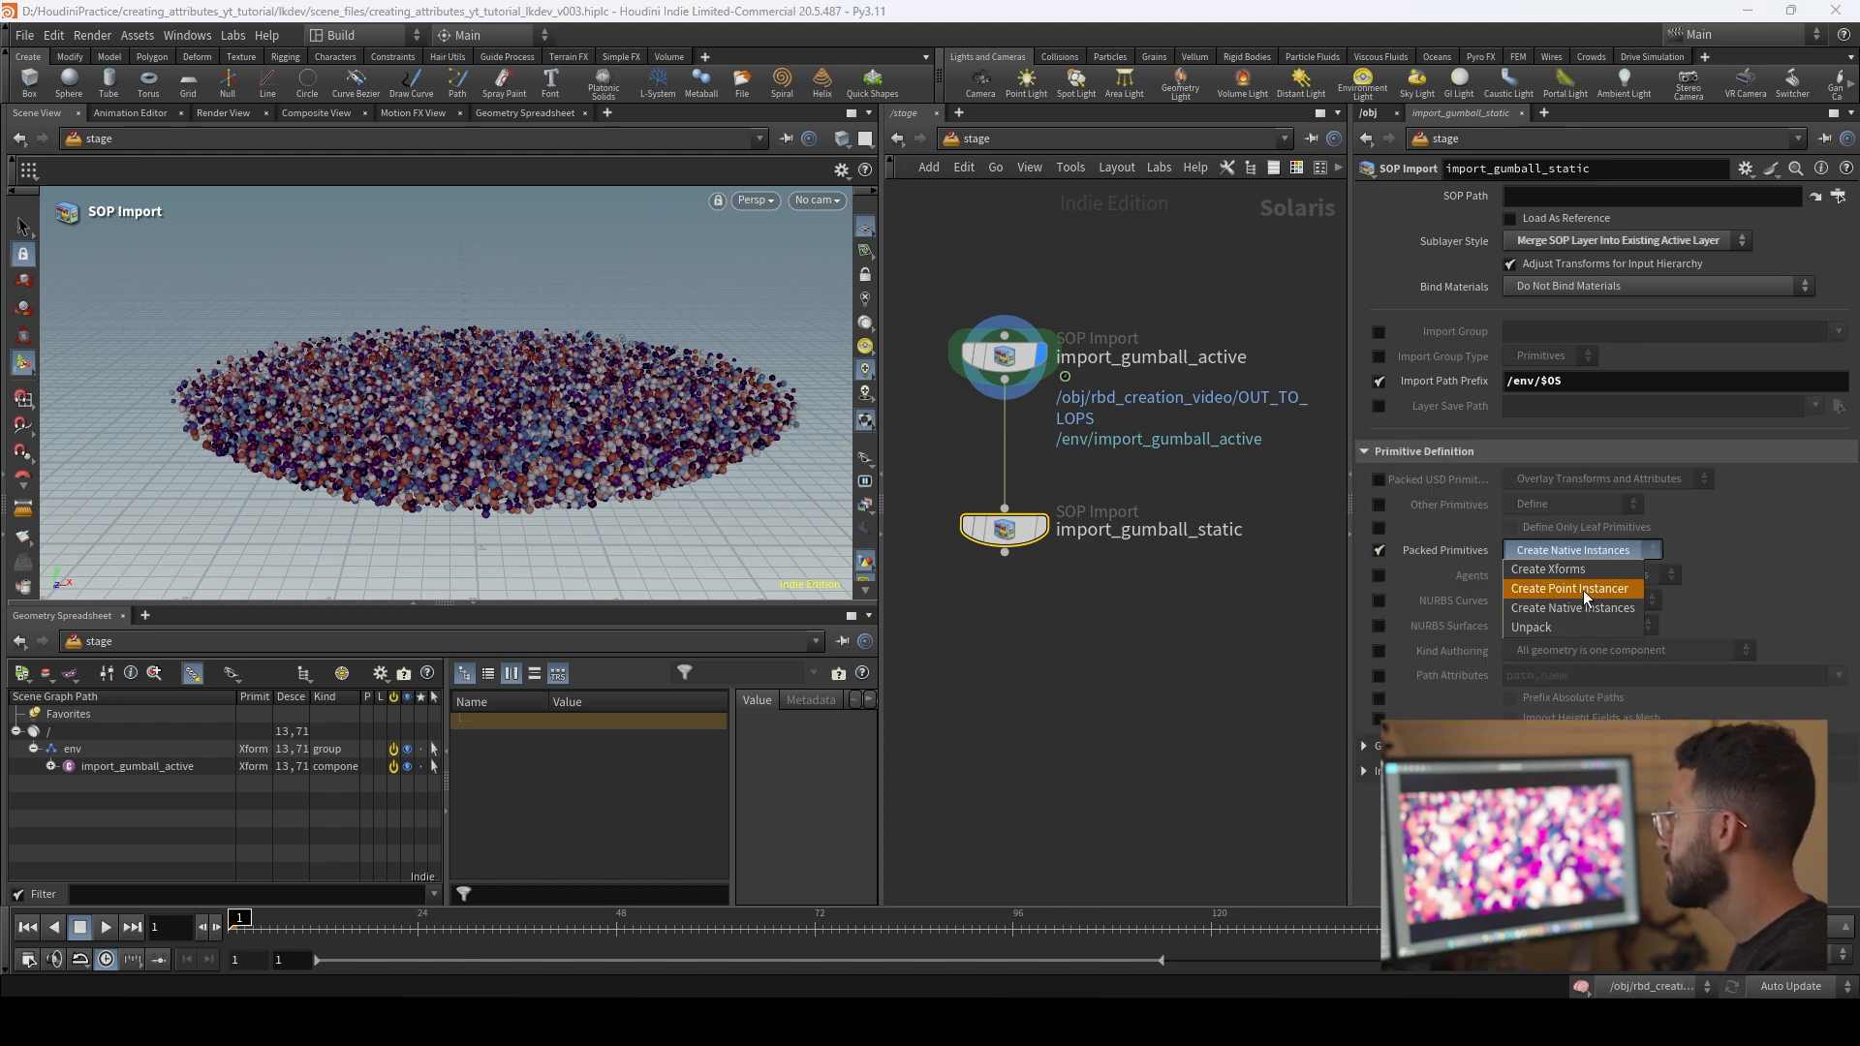
click(1583, 583)
click(1837, 198)
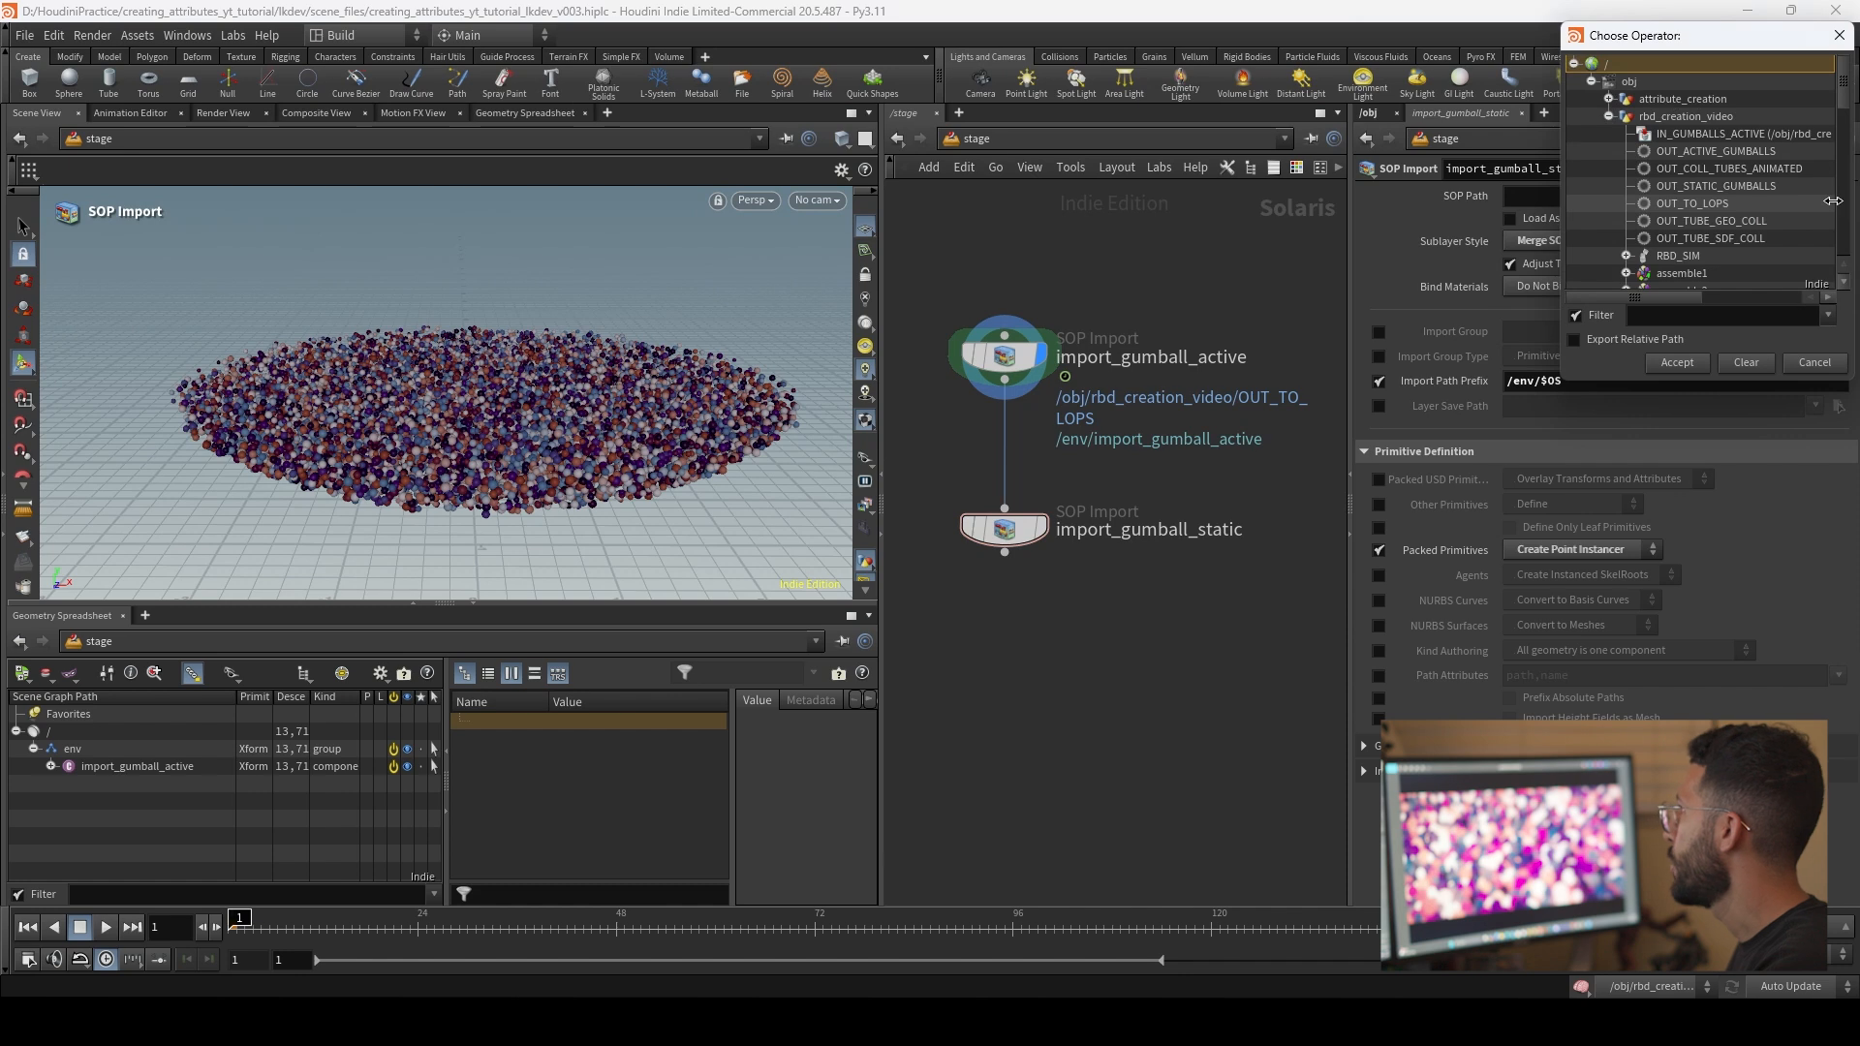
drag(1681, 37, 1474, 121)
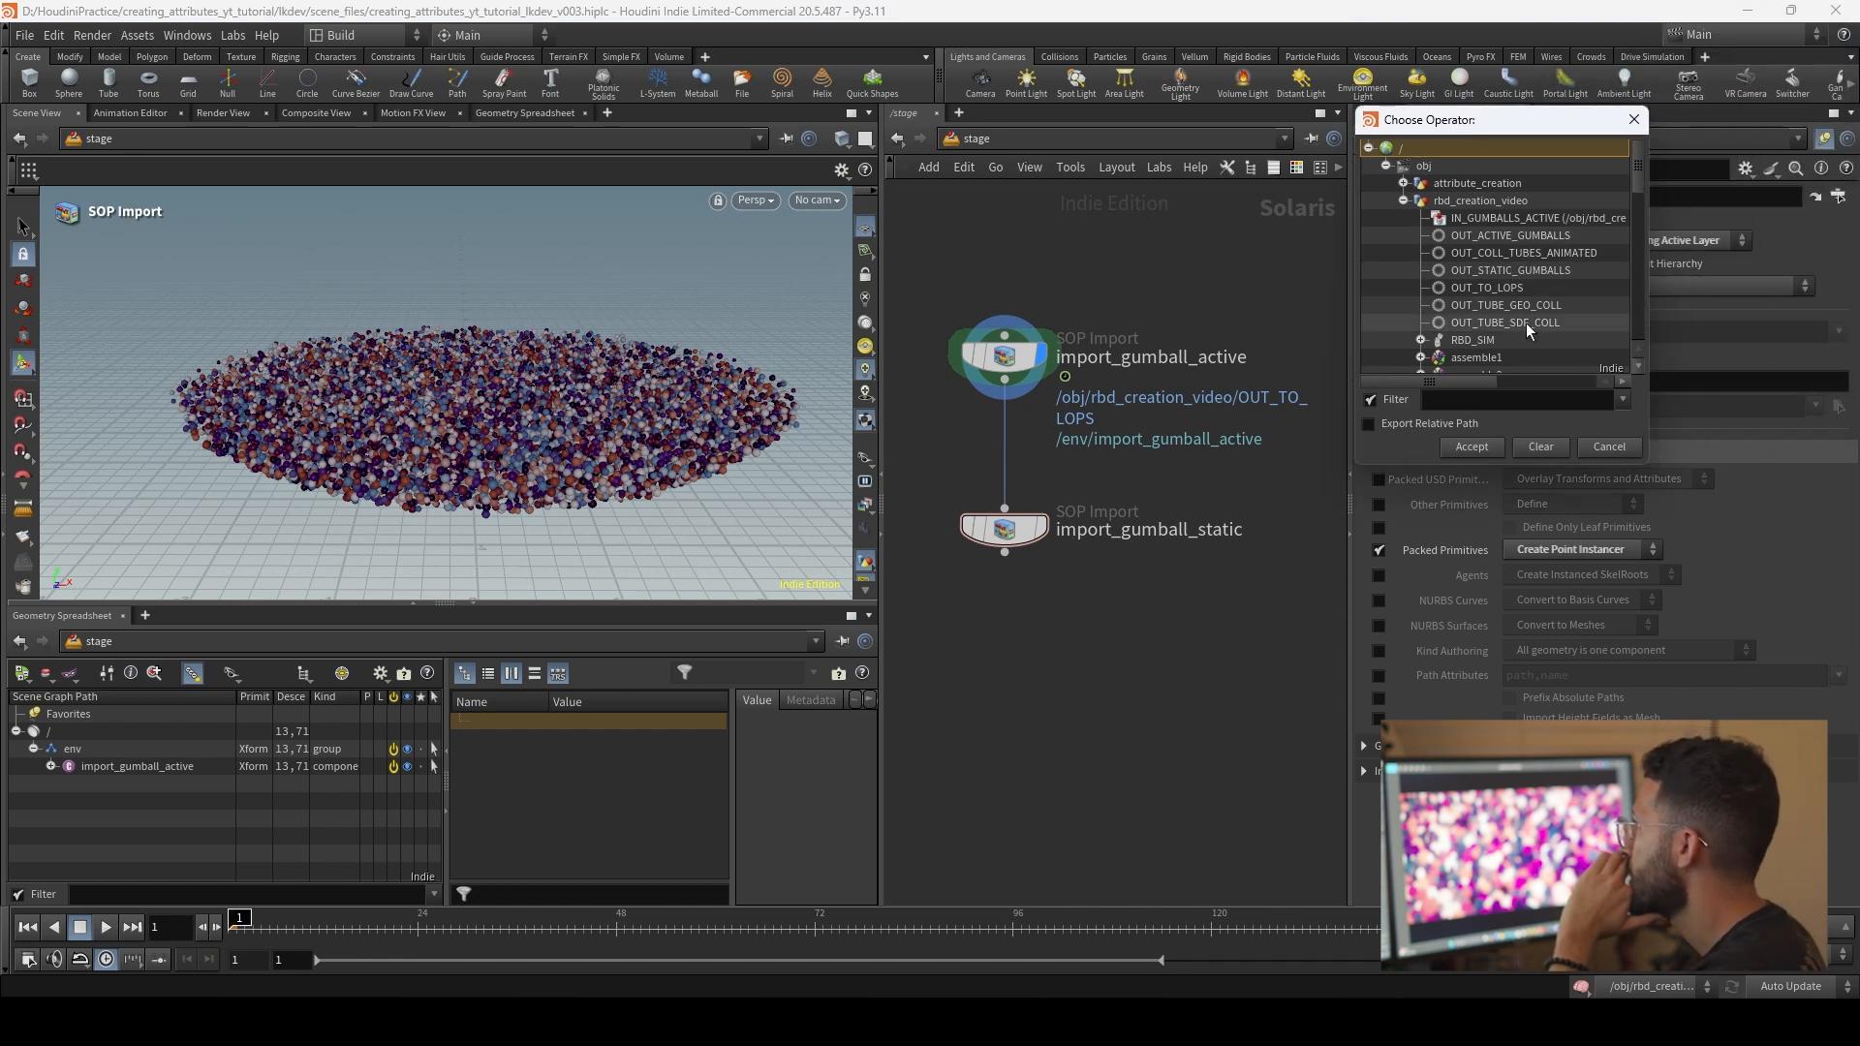
click(1608, 447)
Step: Open the rbd_creation_video geometry network and display its OUT_STATIC_GUMBALLS null
click(973, 145)
click(1014, 235)
double_click(1054, 477)
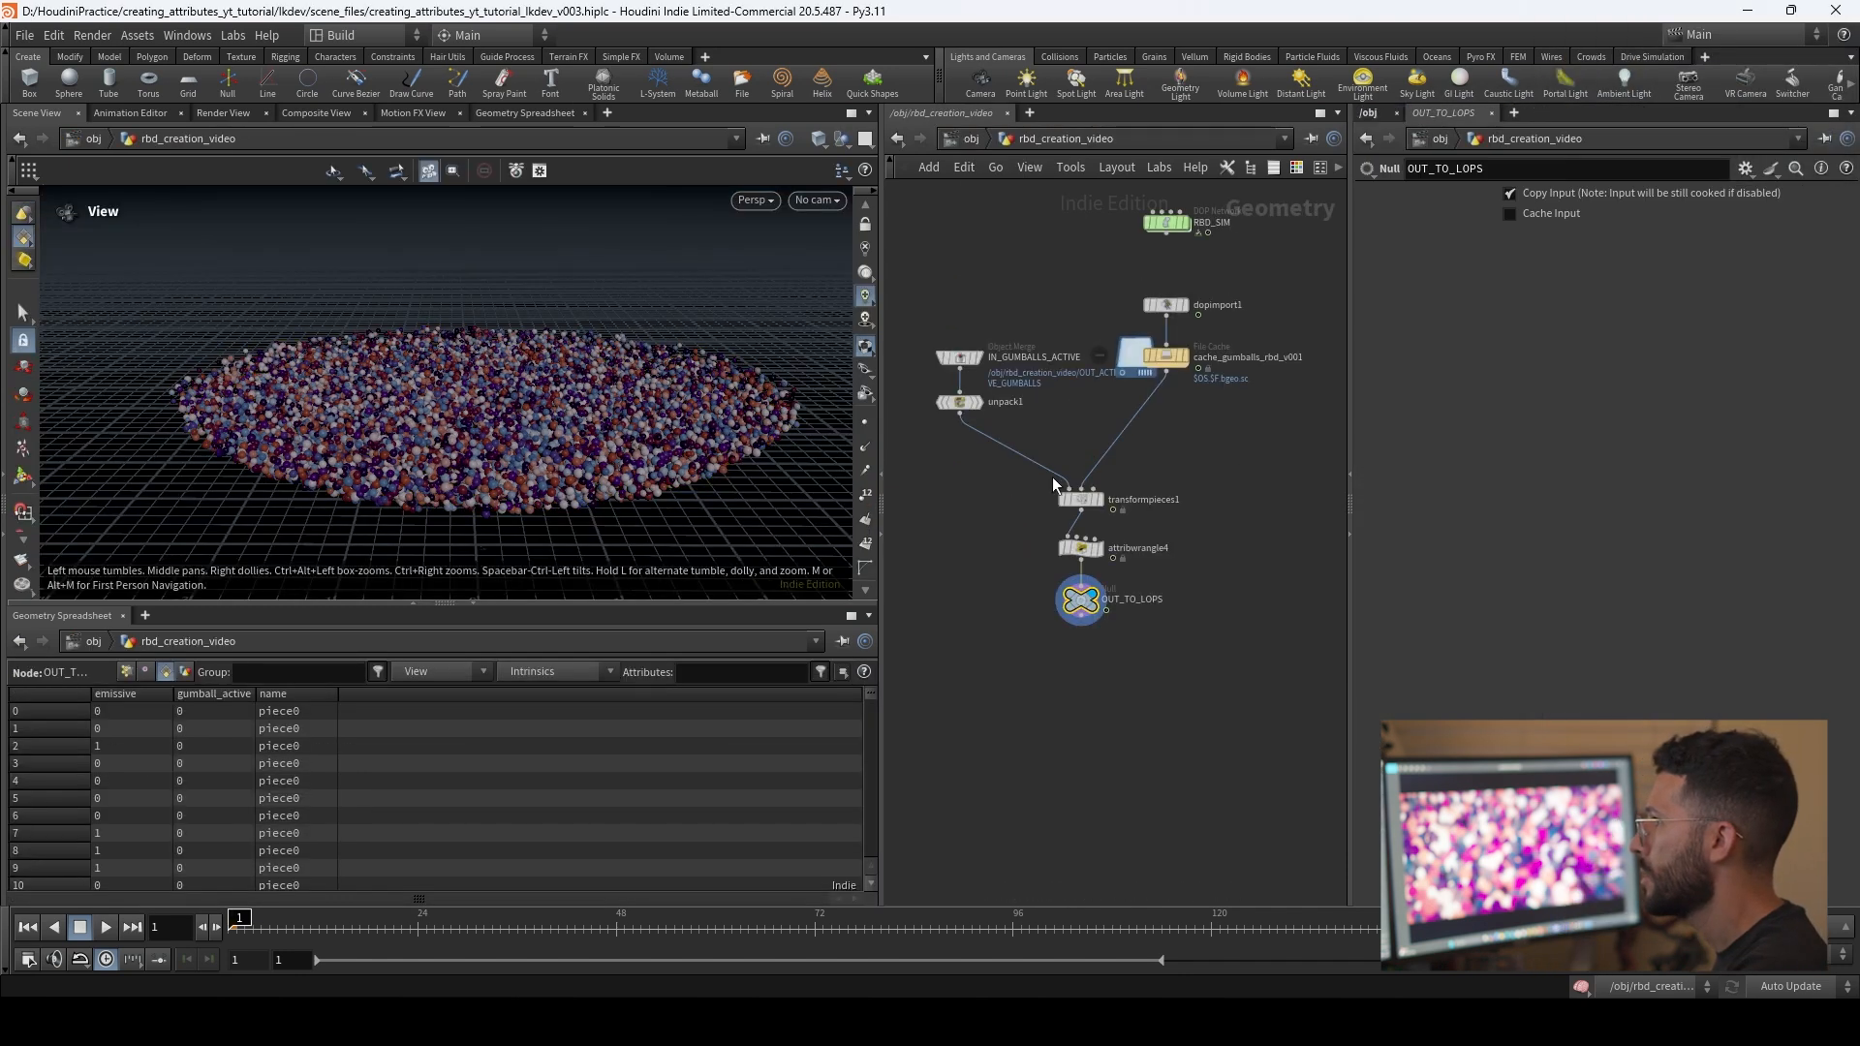
middle_drag(1166, 279, 1154, 517)
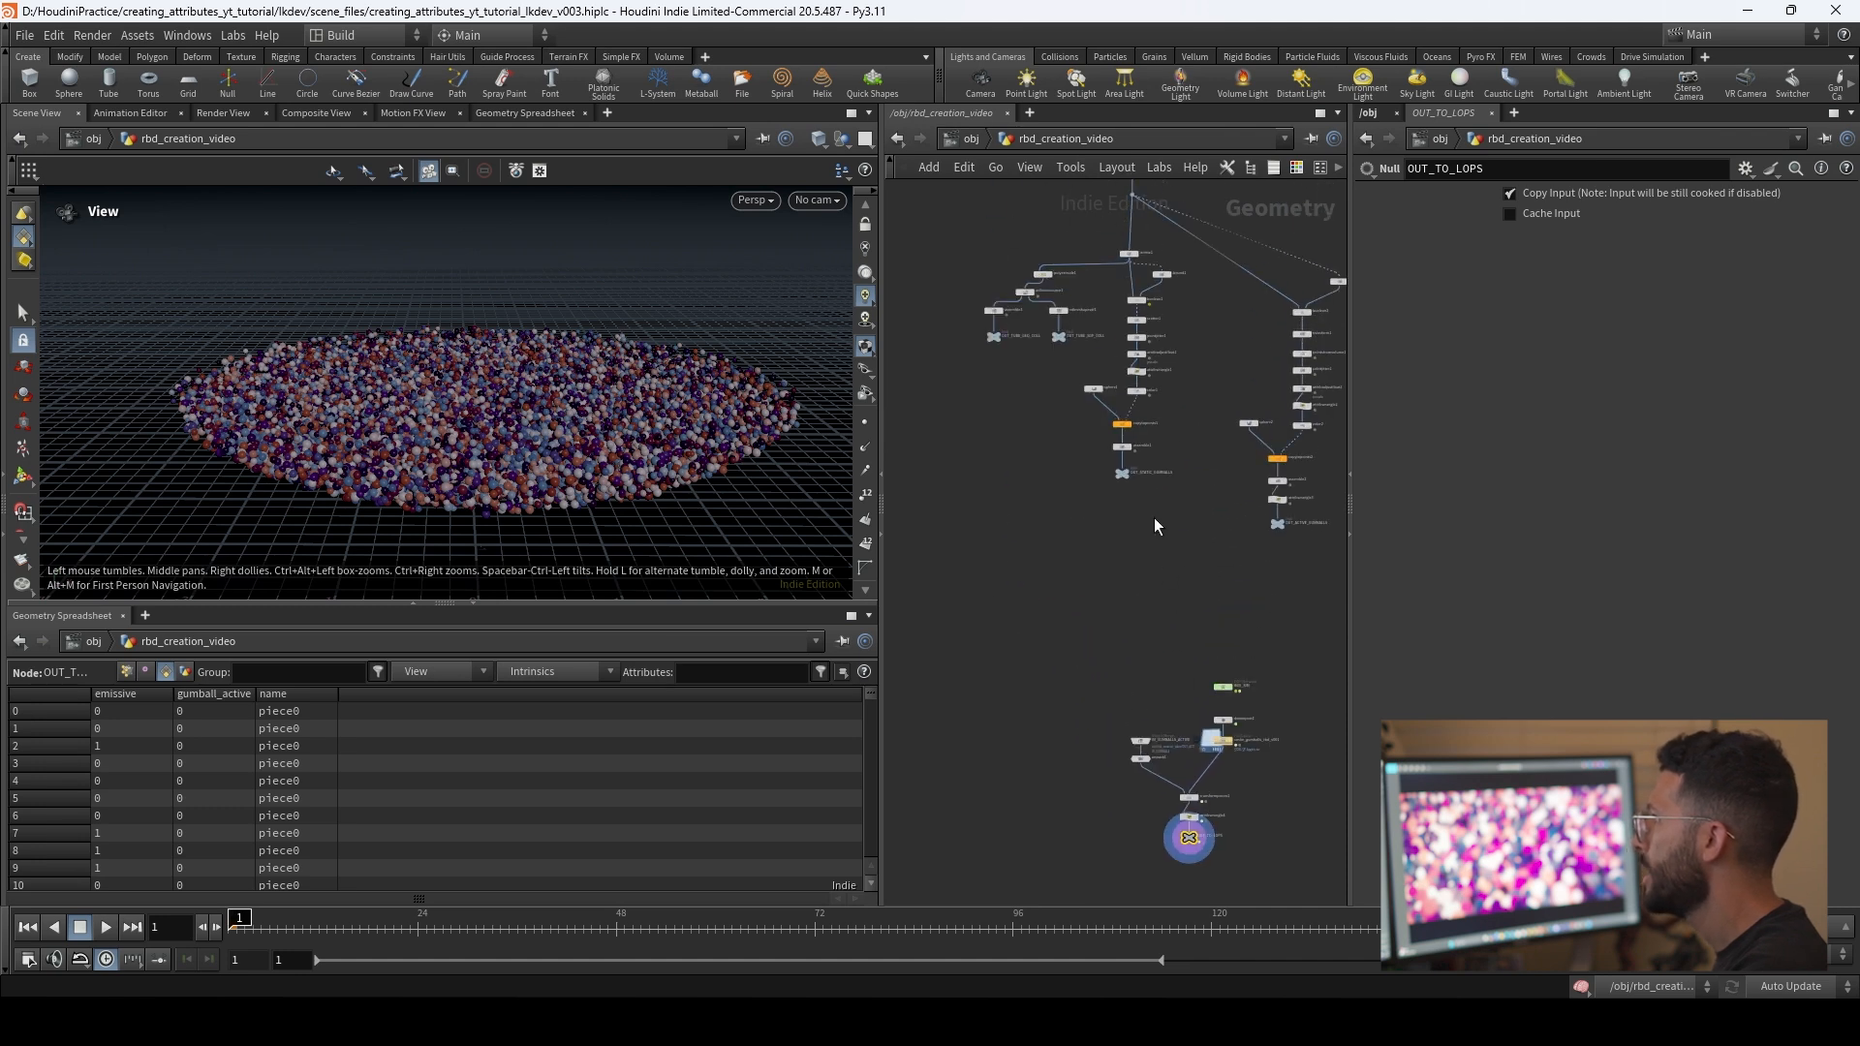
scroll(1154, 516, up, 4)
drag(1048, 436, 1046, 434)
click(1095, 449)
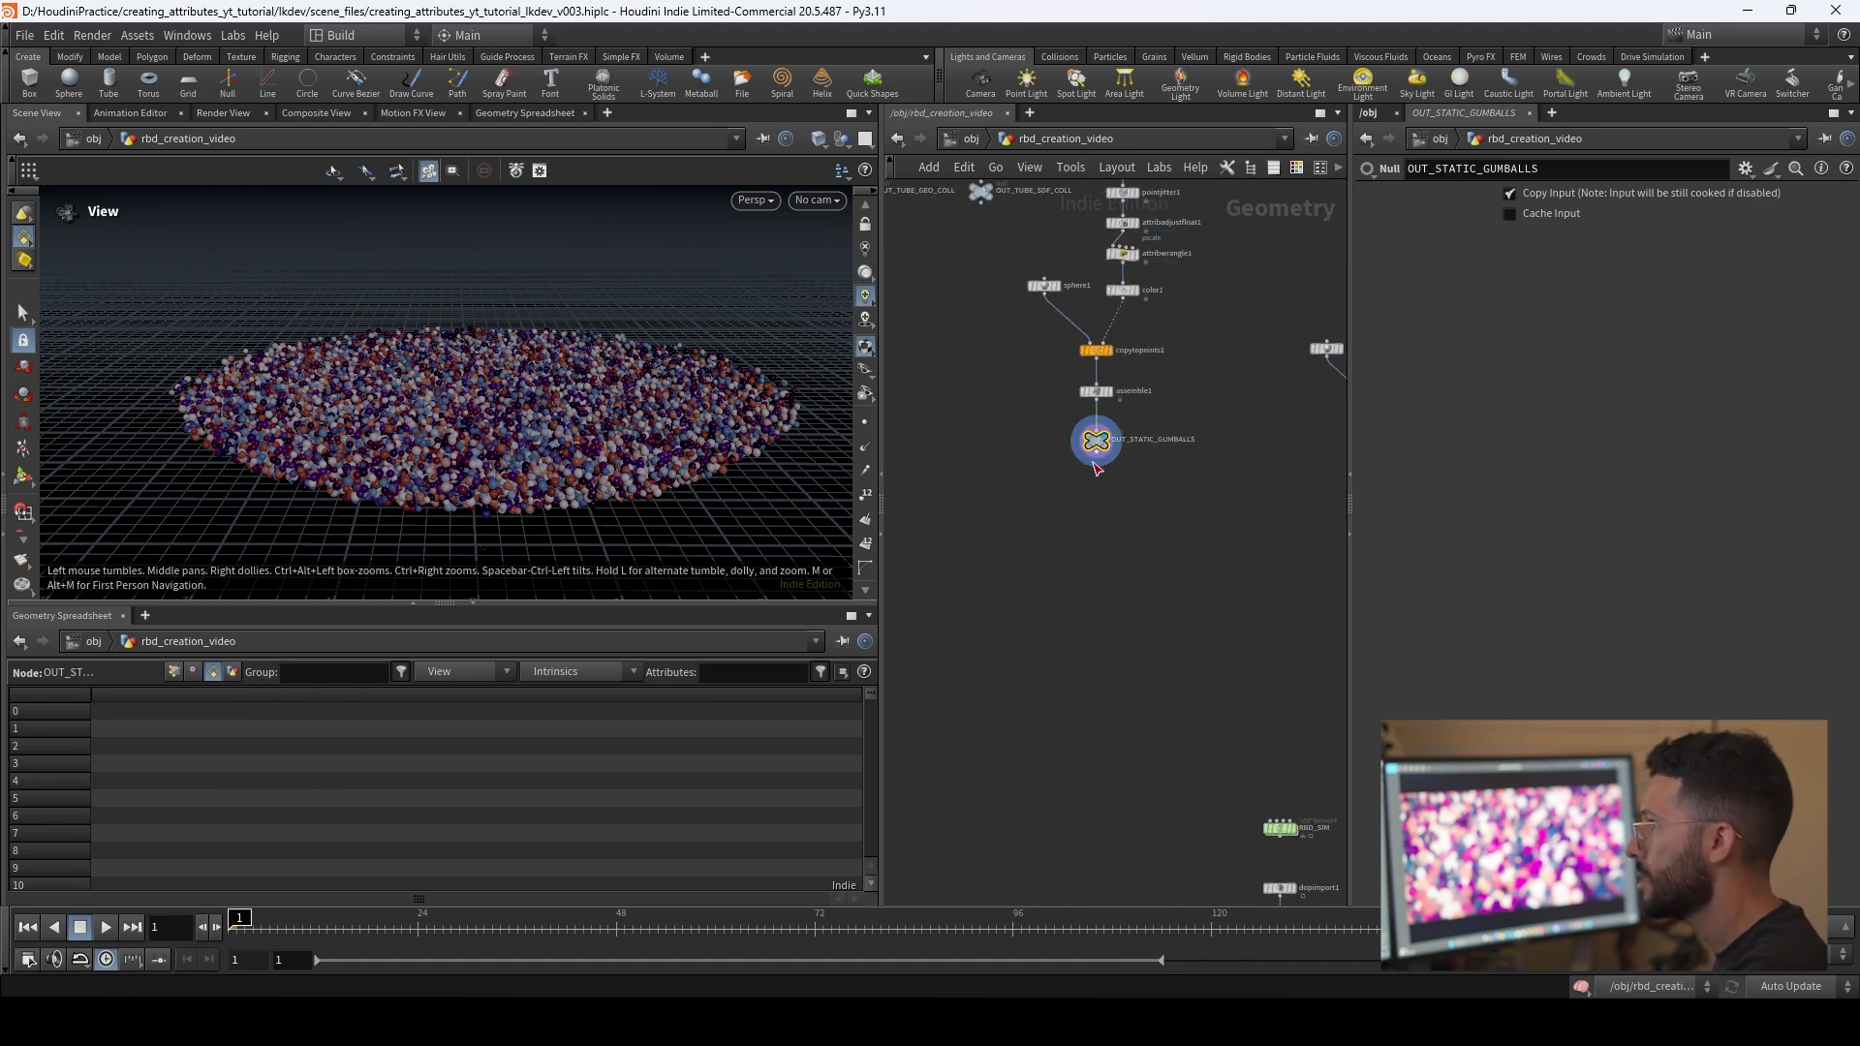
Step: Copy the OUT_STATIC_GUMBALLS node and paste its path as import_gumball_static's SOP path on the stage, with that node displayed
key(ctrl+c)
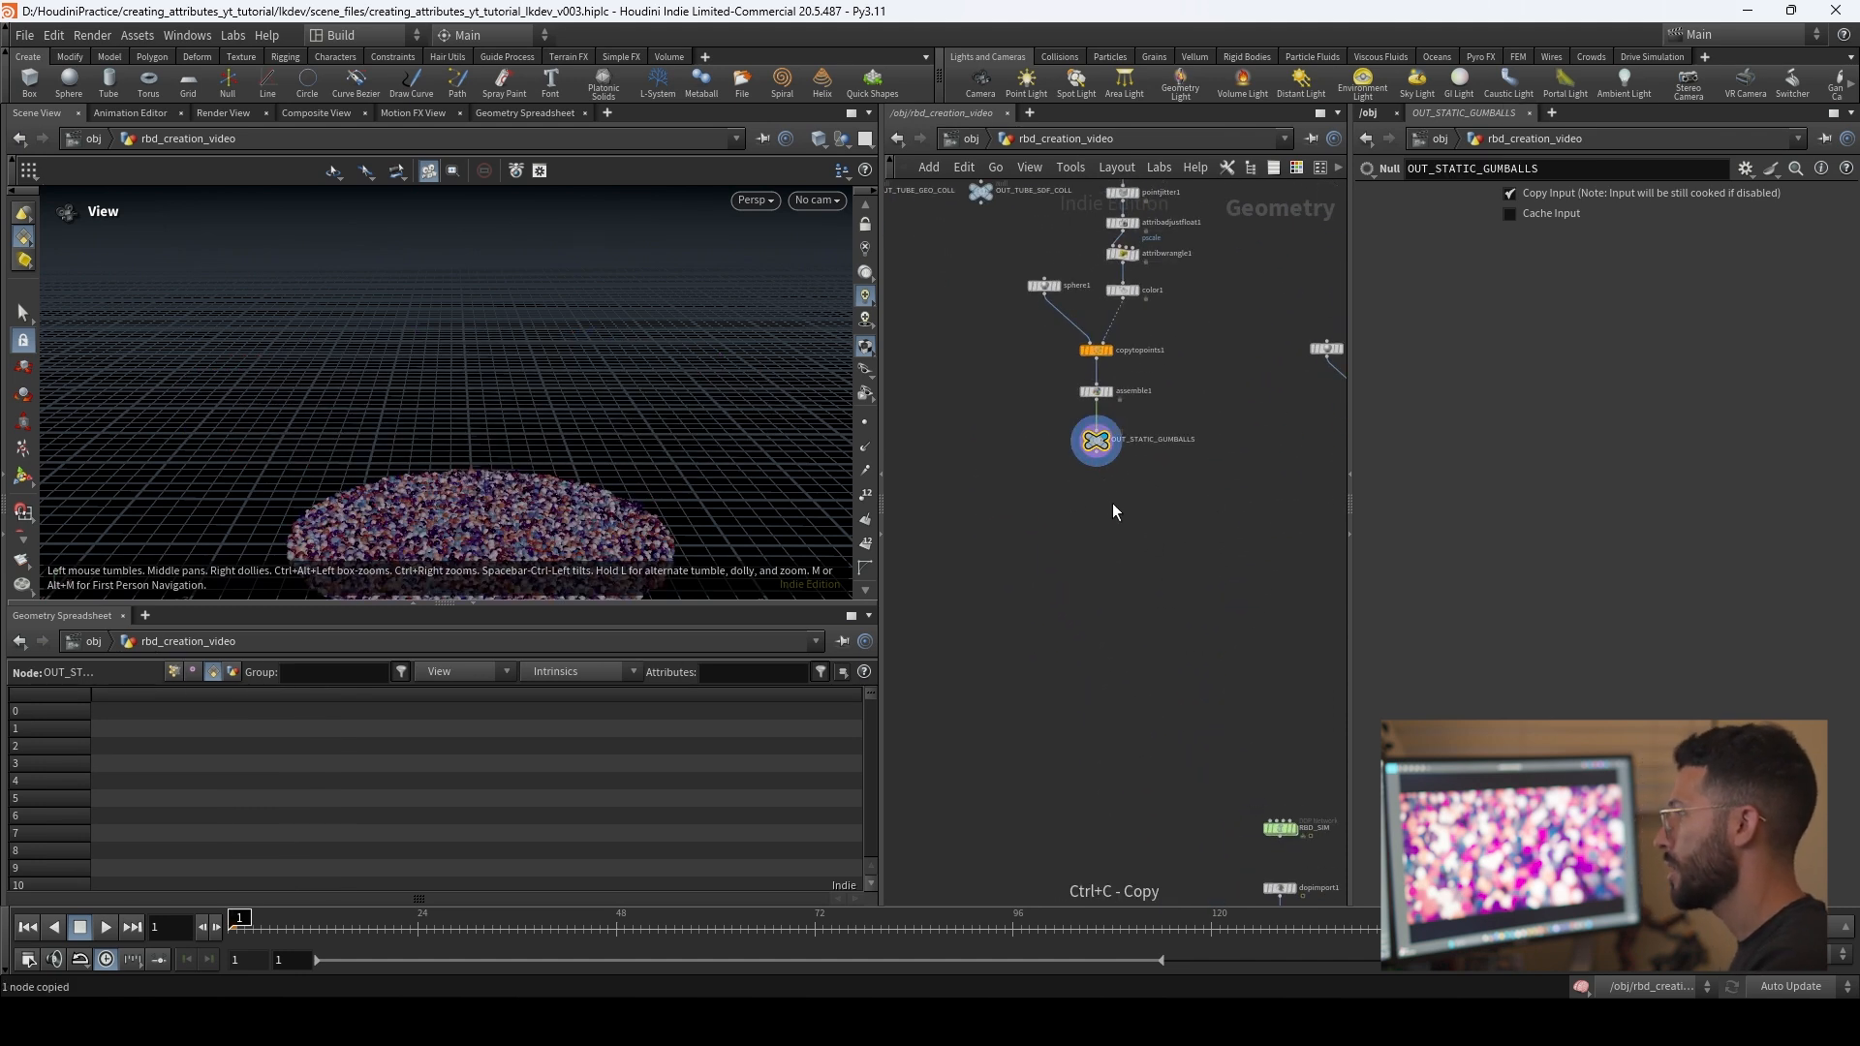
middle_drag(1120, 610, 1093, 488)
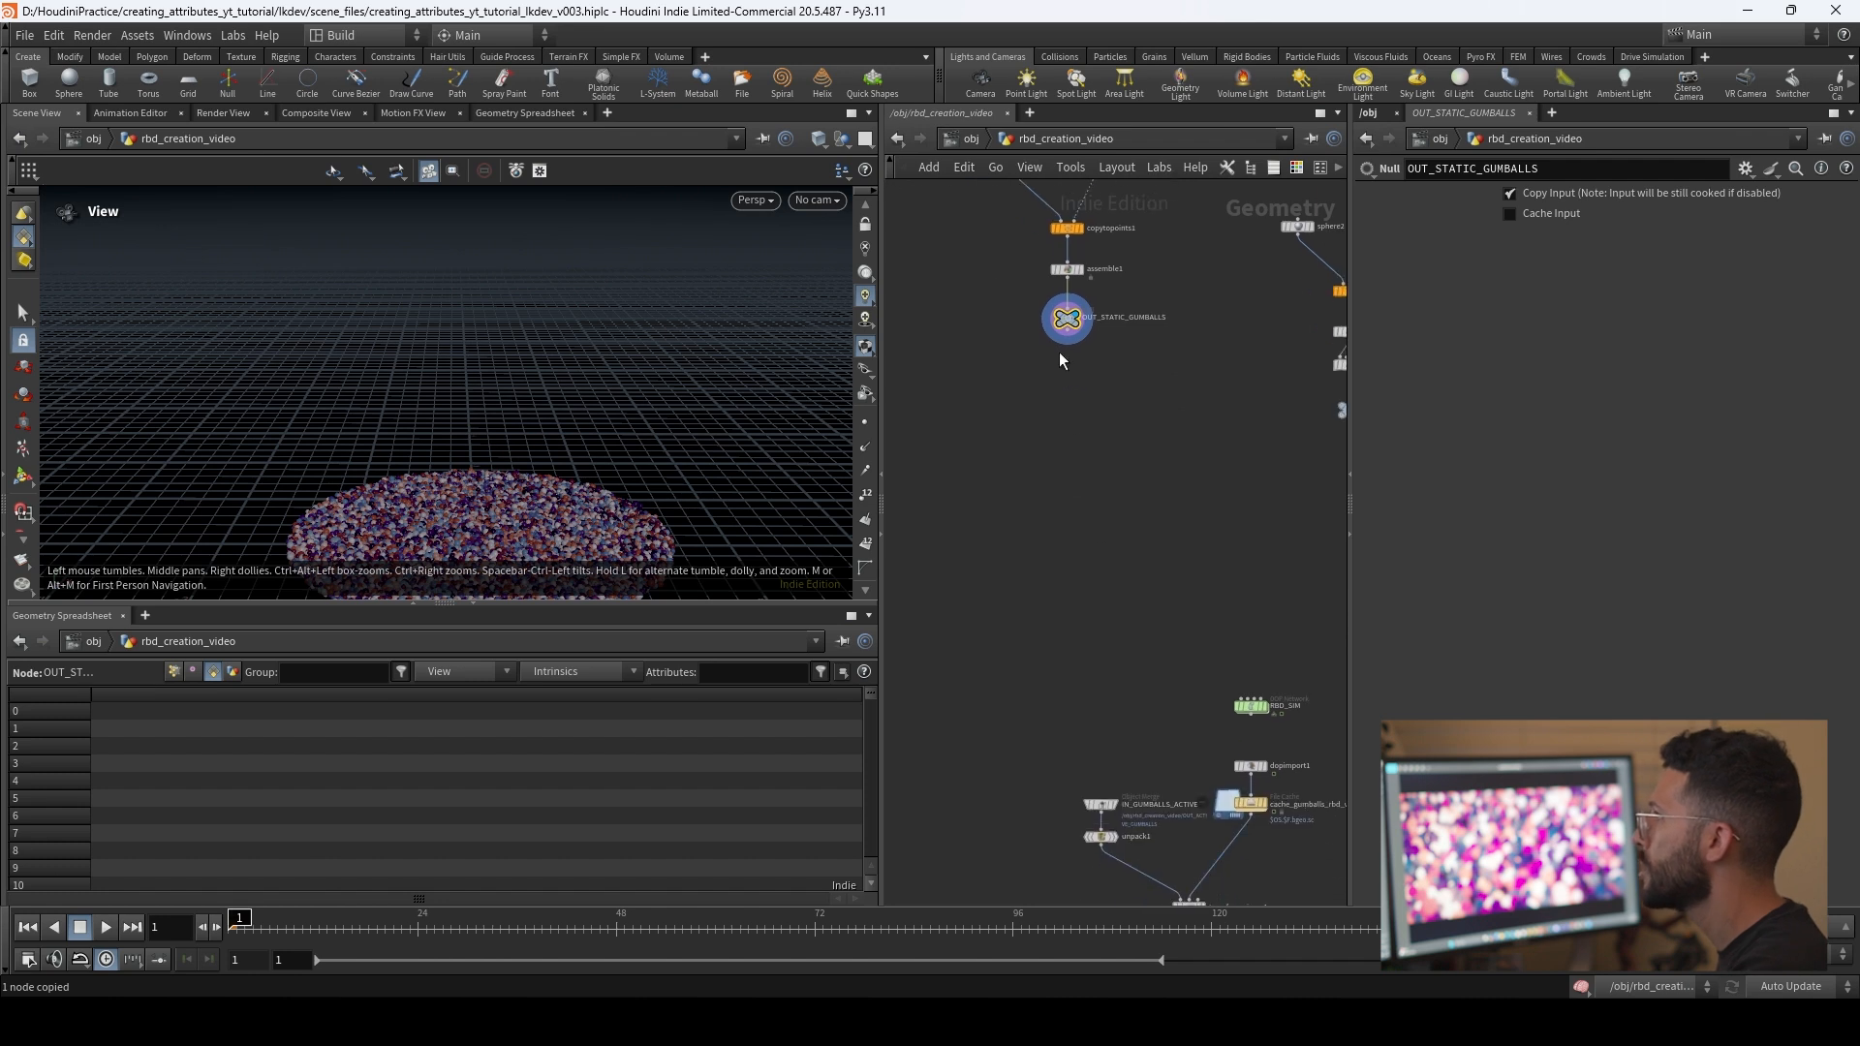
click(972, 138)
click(1012, 280)
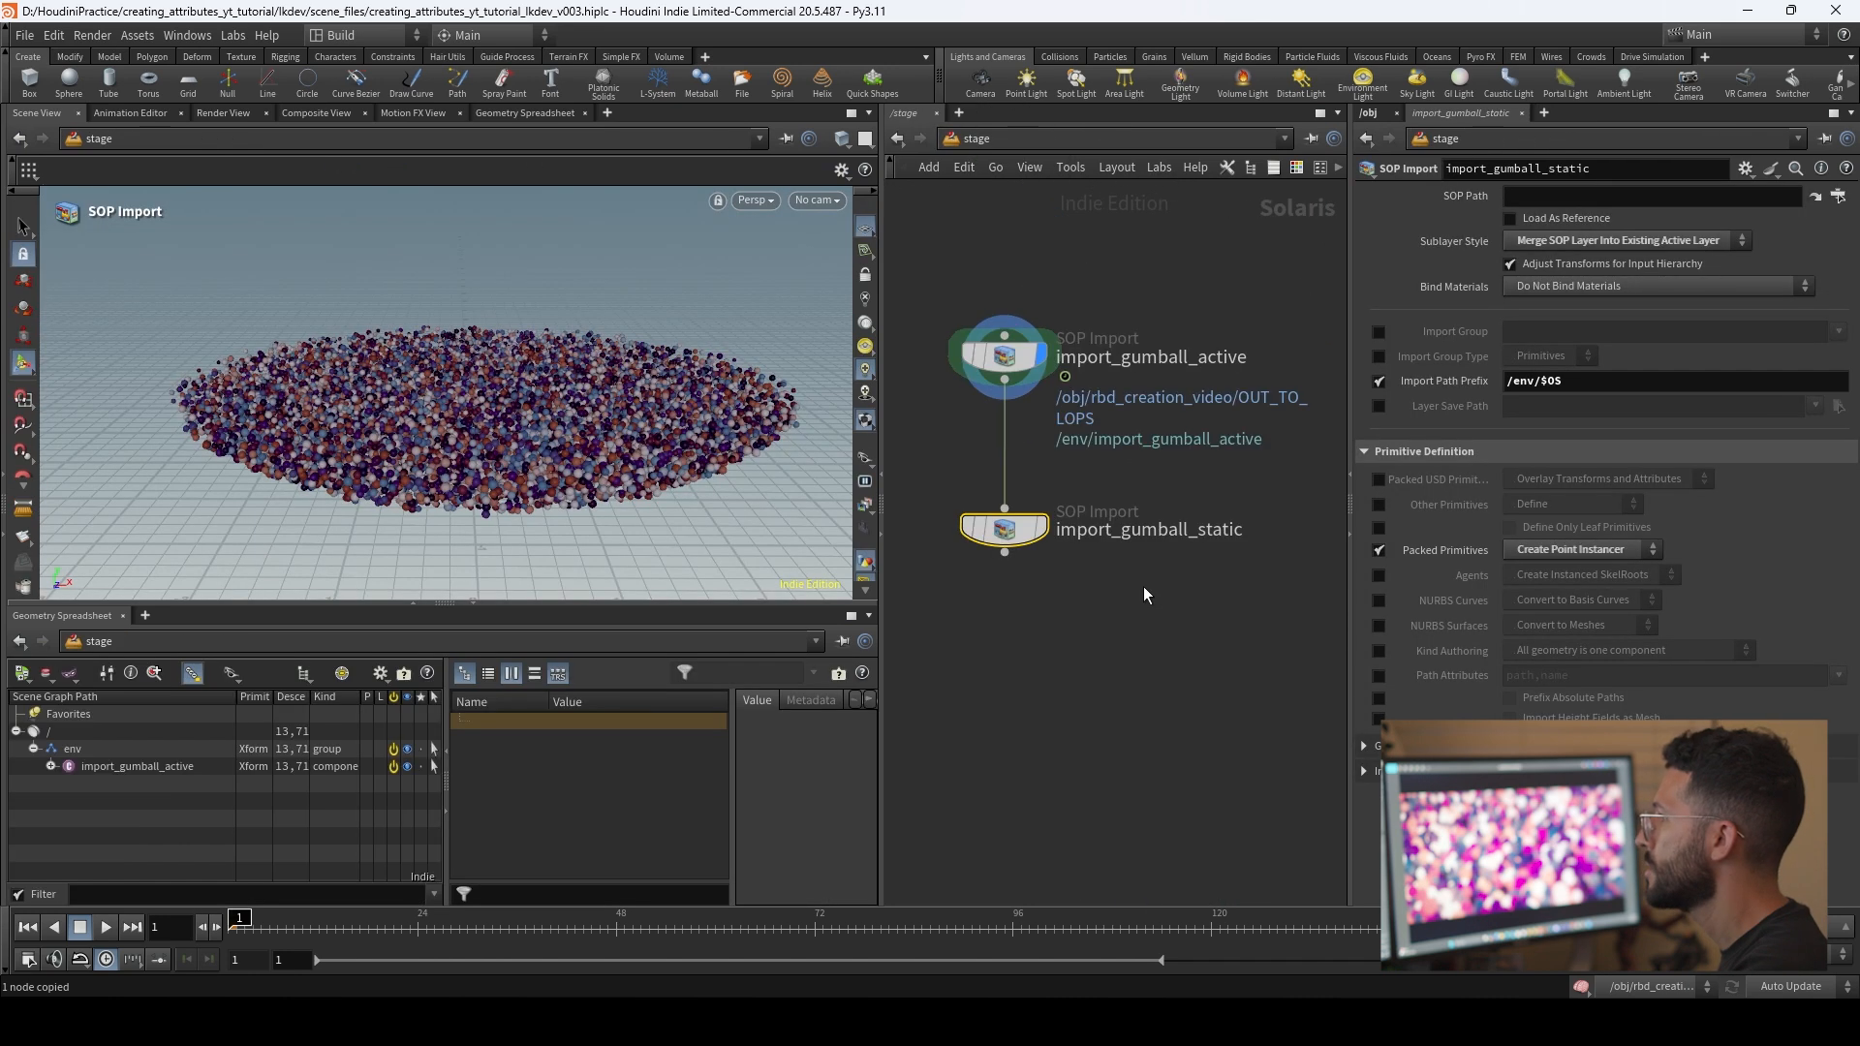
click(1555, 195)
key(ctrl+v)
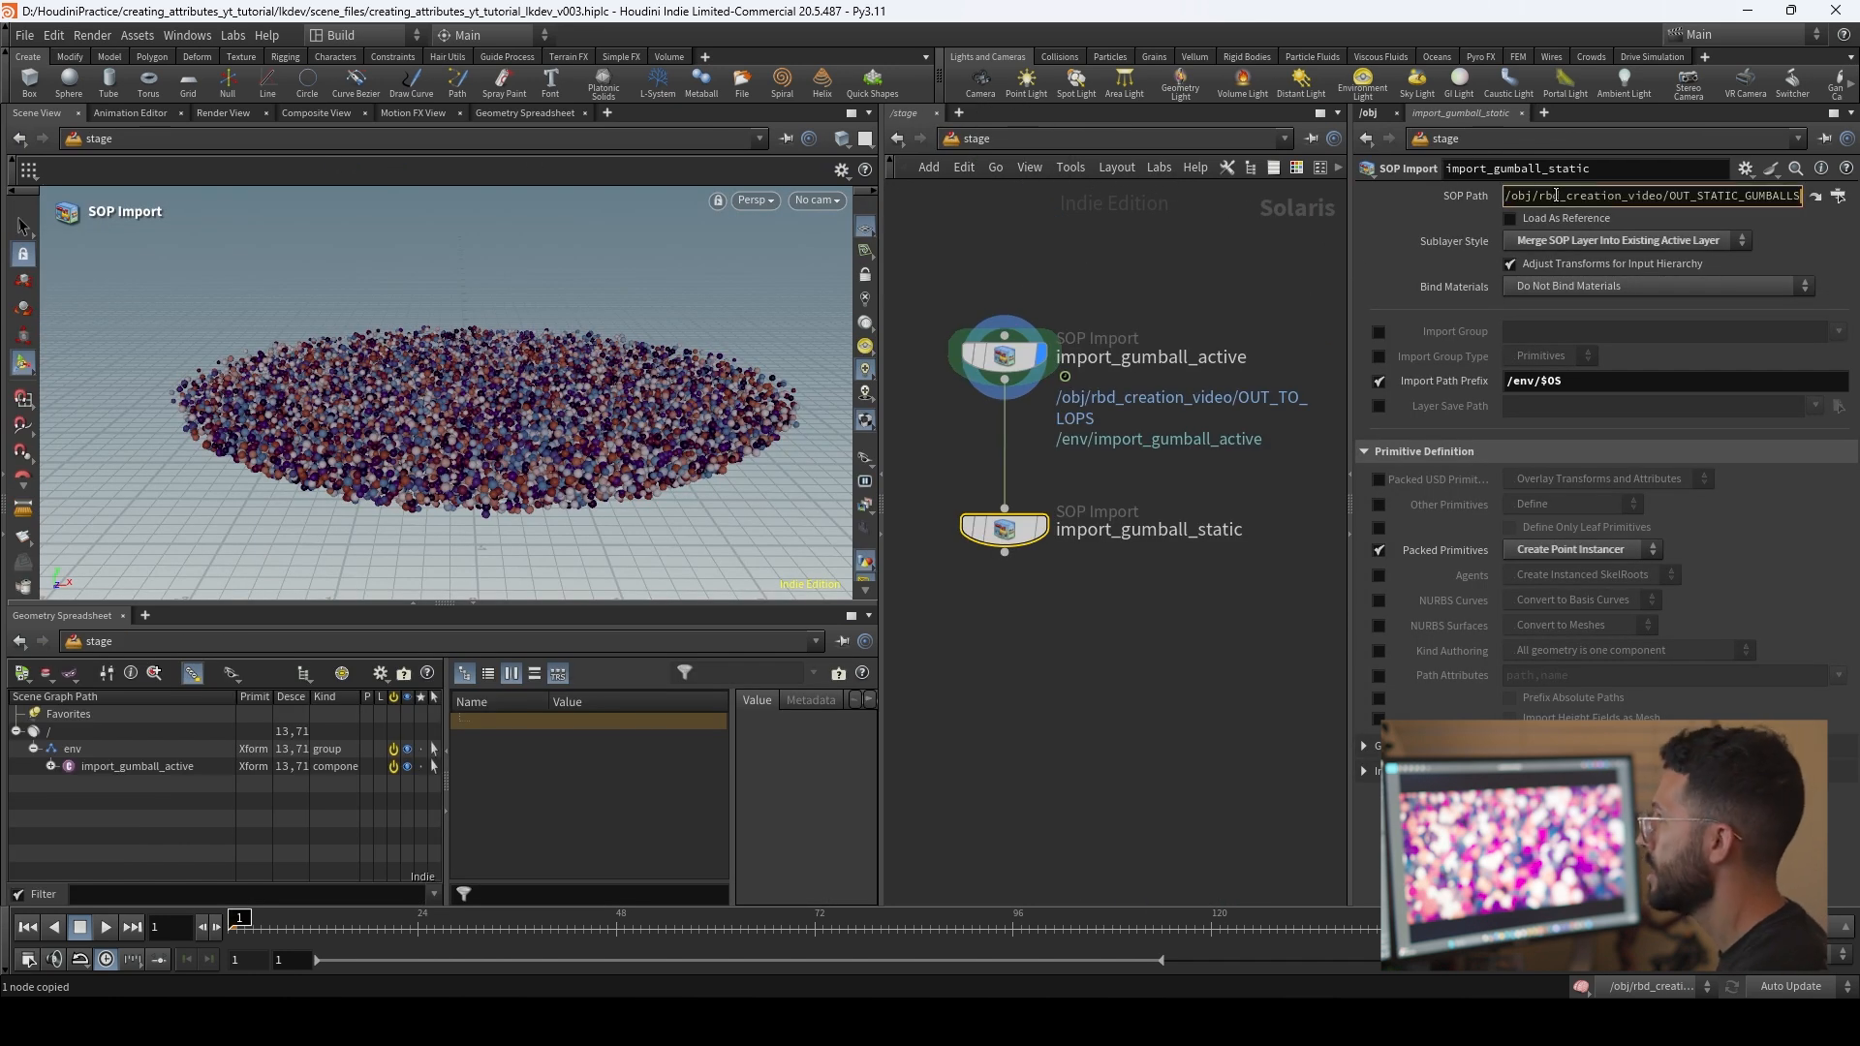
key(Return)
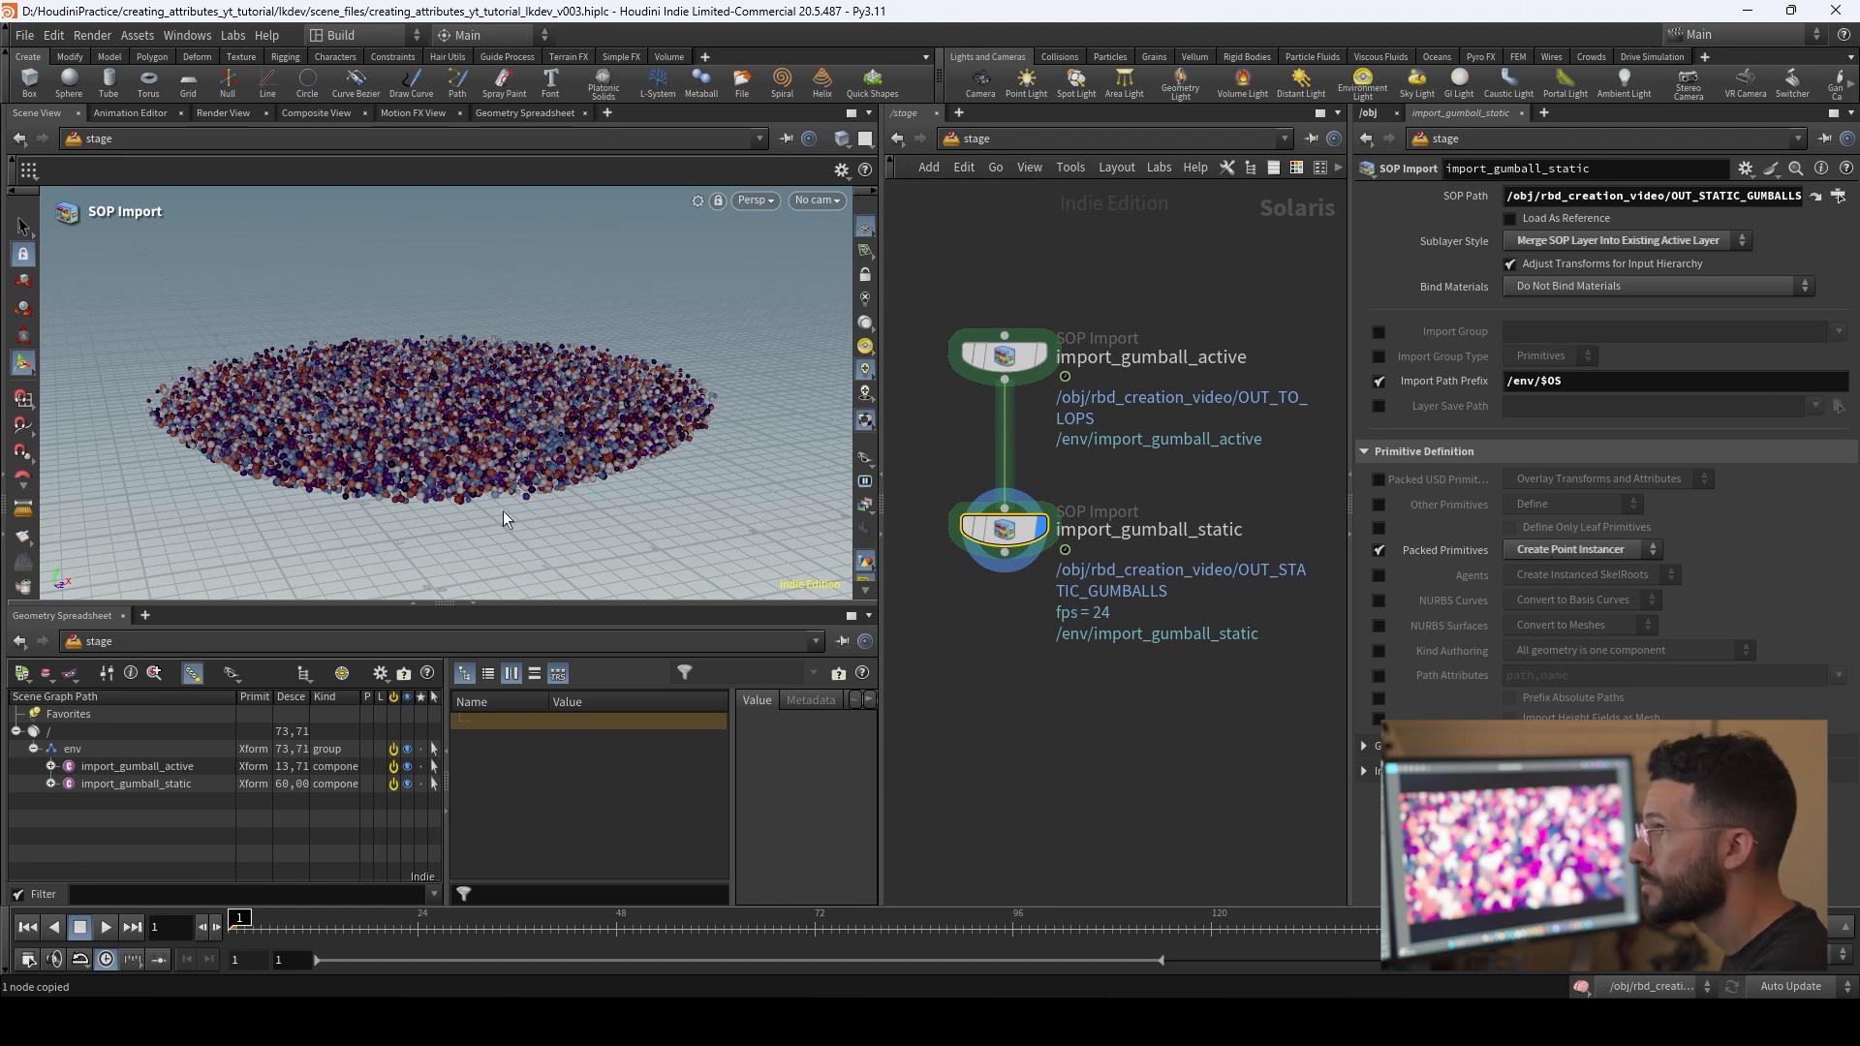
key(Escape)
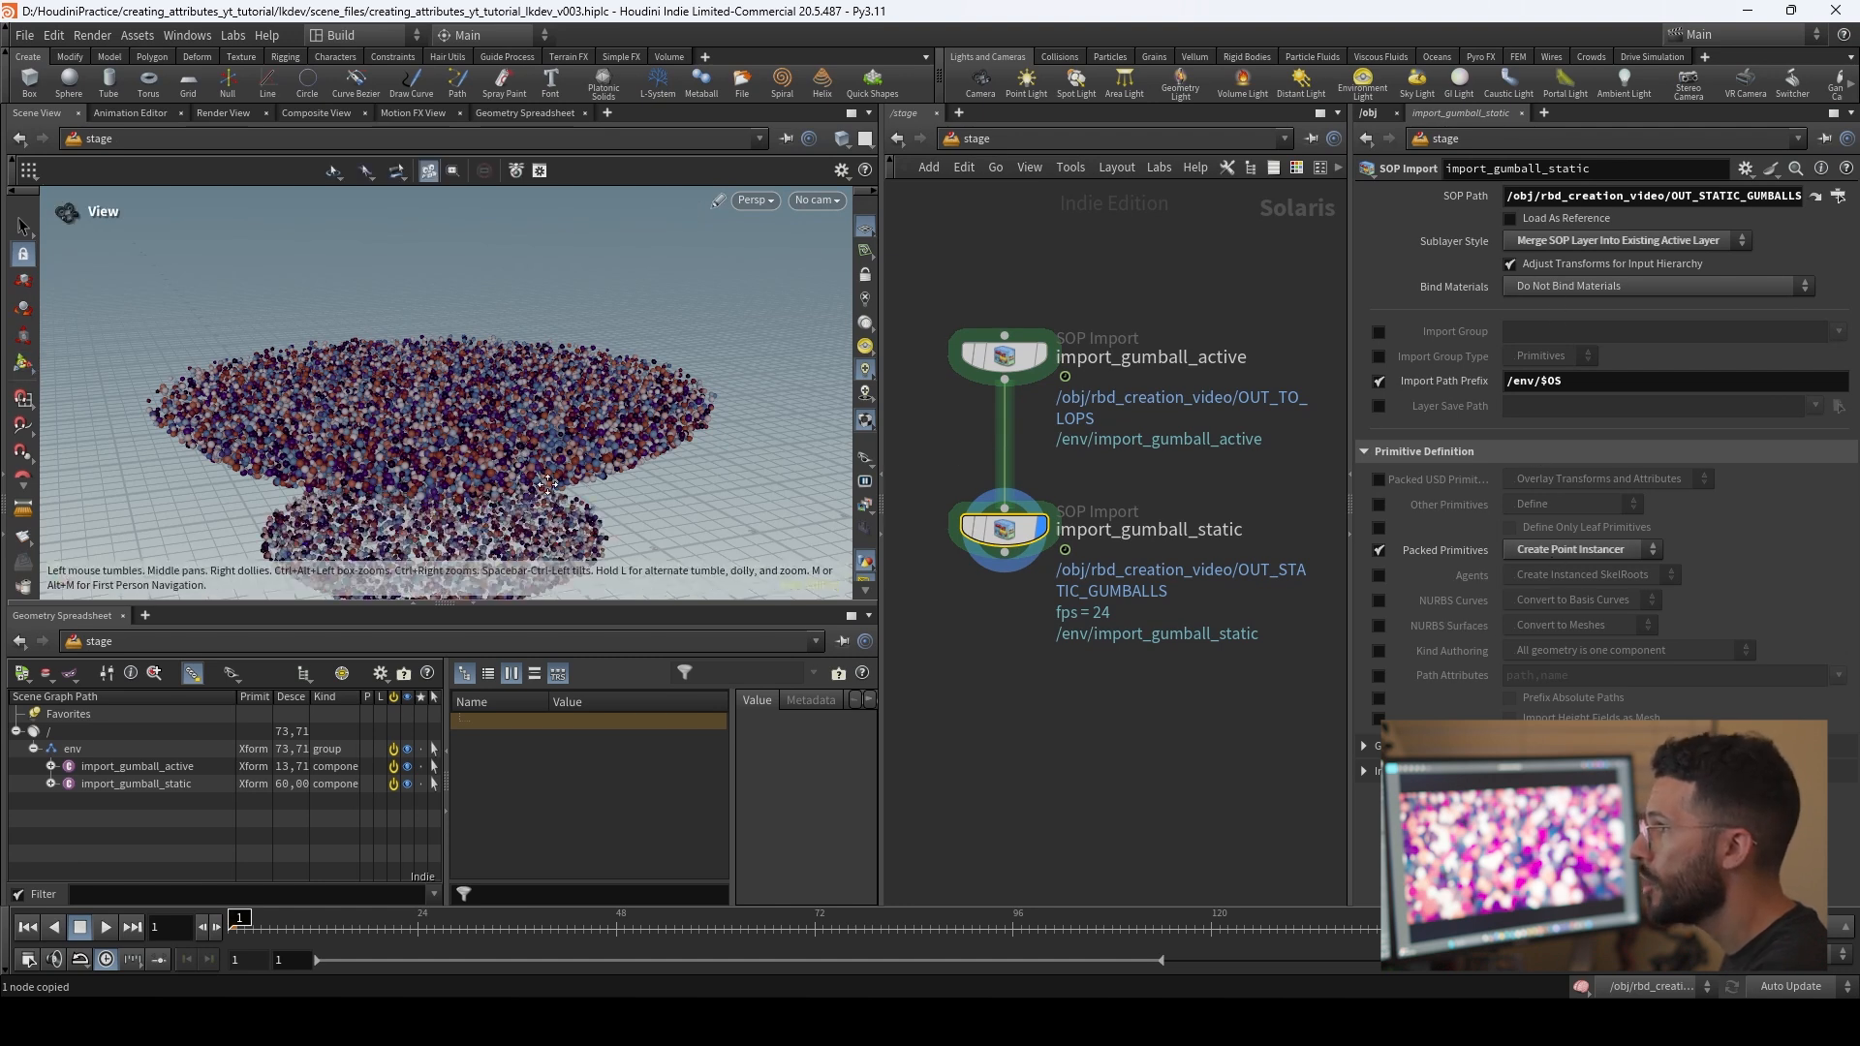
drag(623, 494, 651, 410)
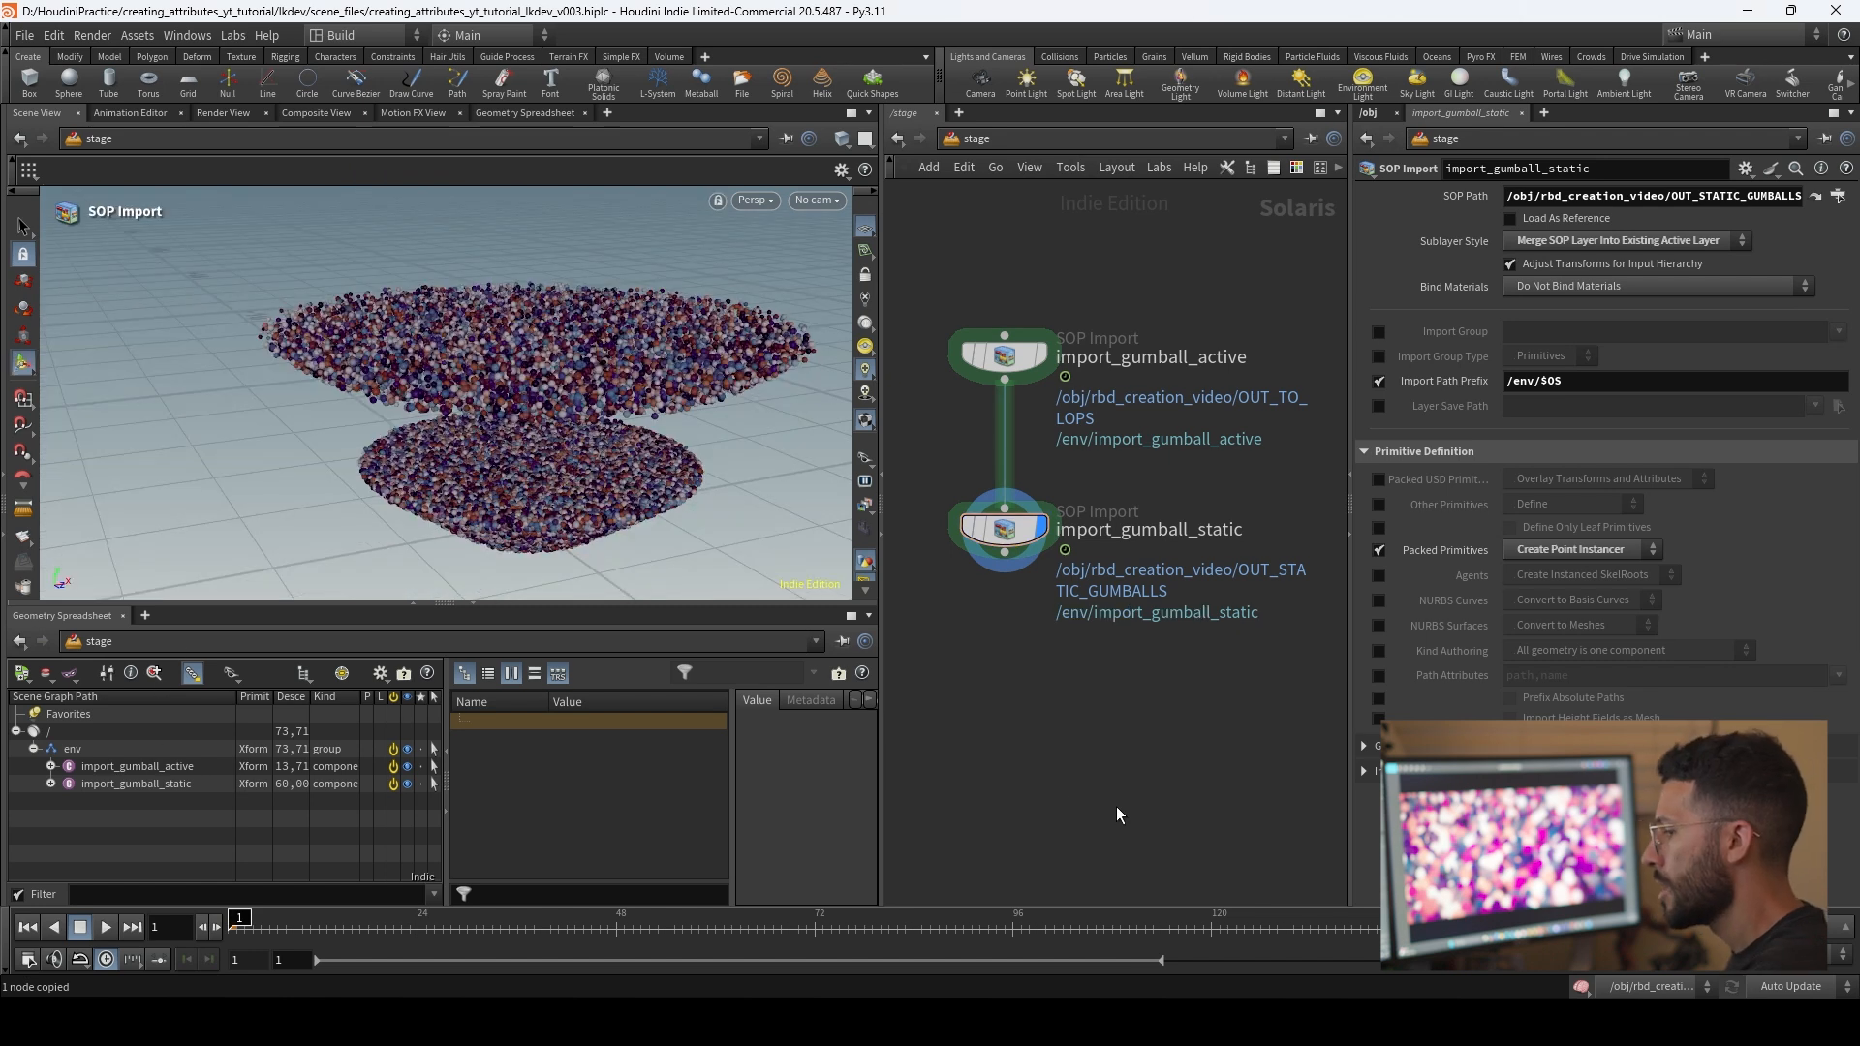
click(1005, 530)
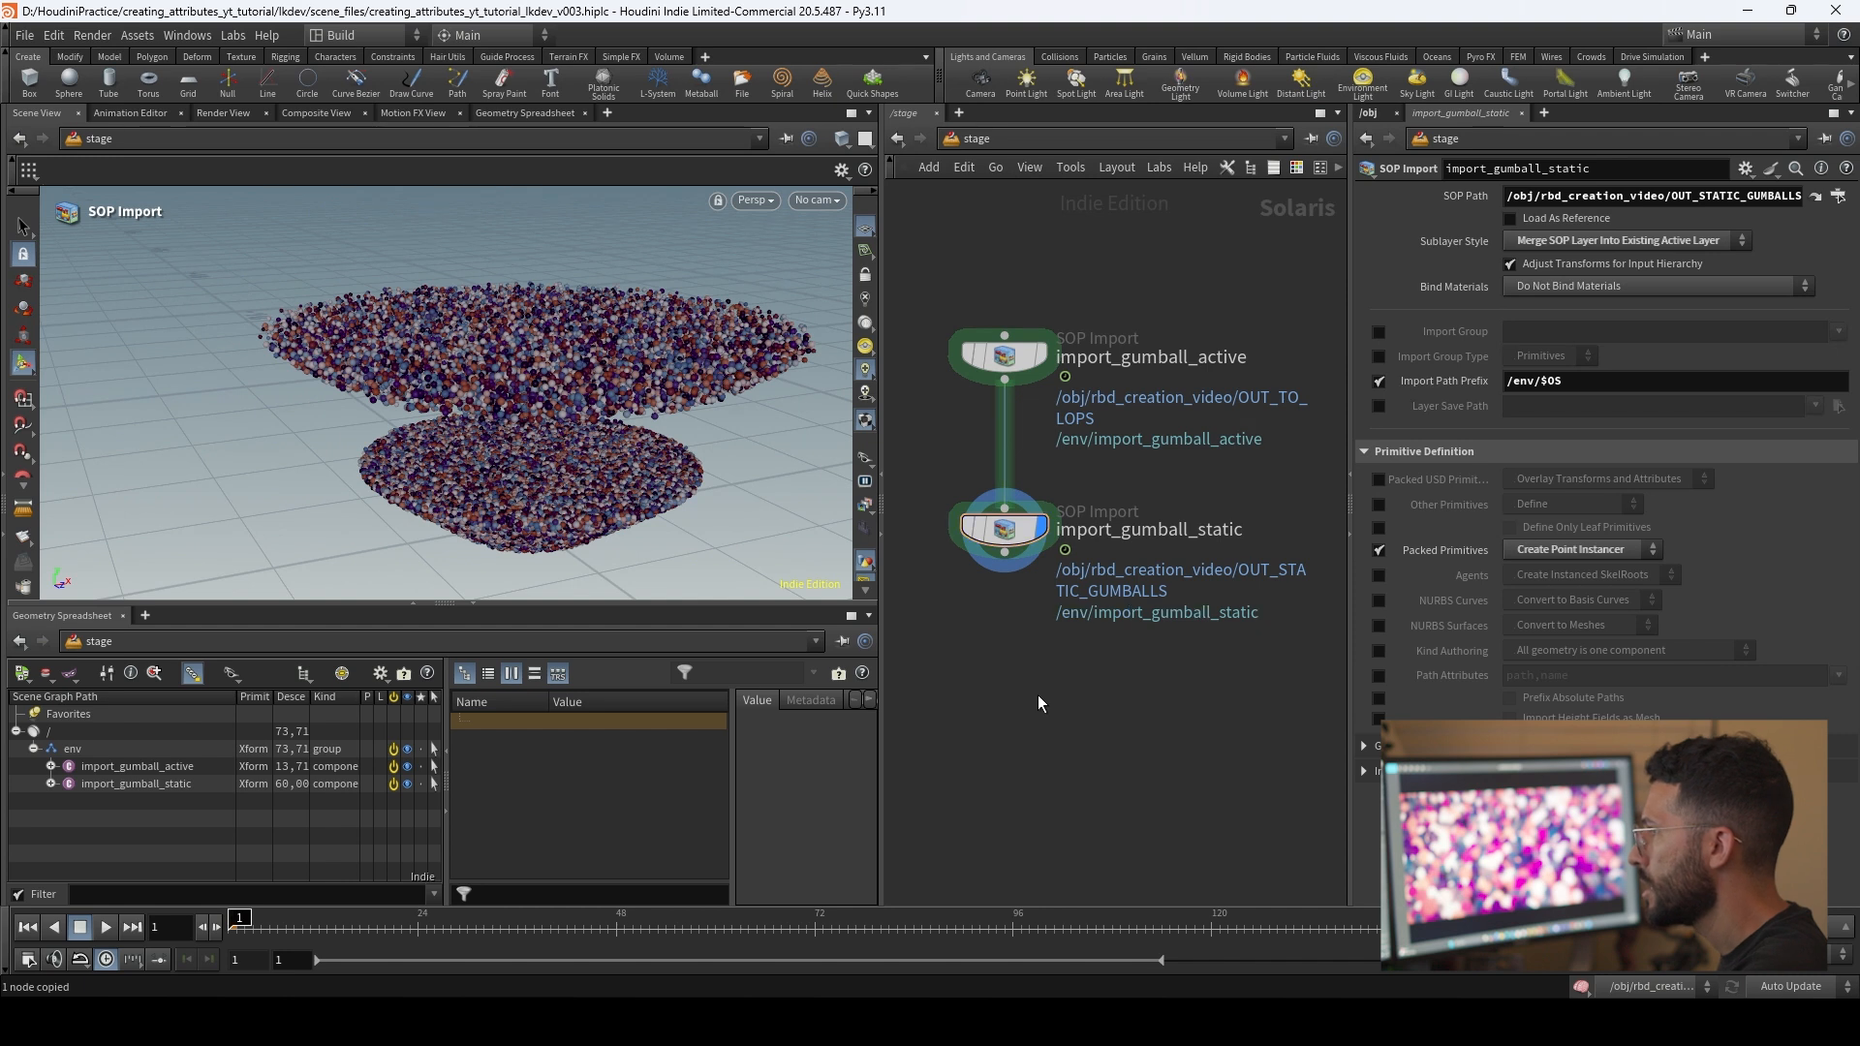
Step: In the rbd_creation_video network, insert an Unpack node between the assemble node and OUT_STATIC_GUMBALLS
click(954, 138)
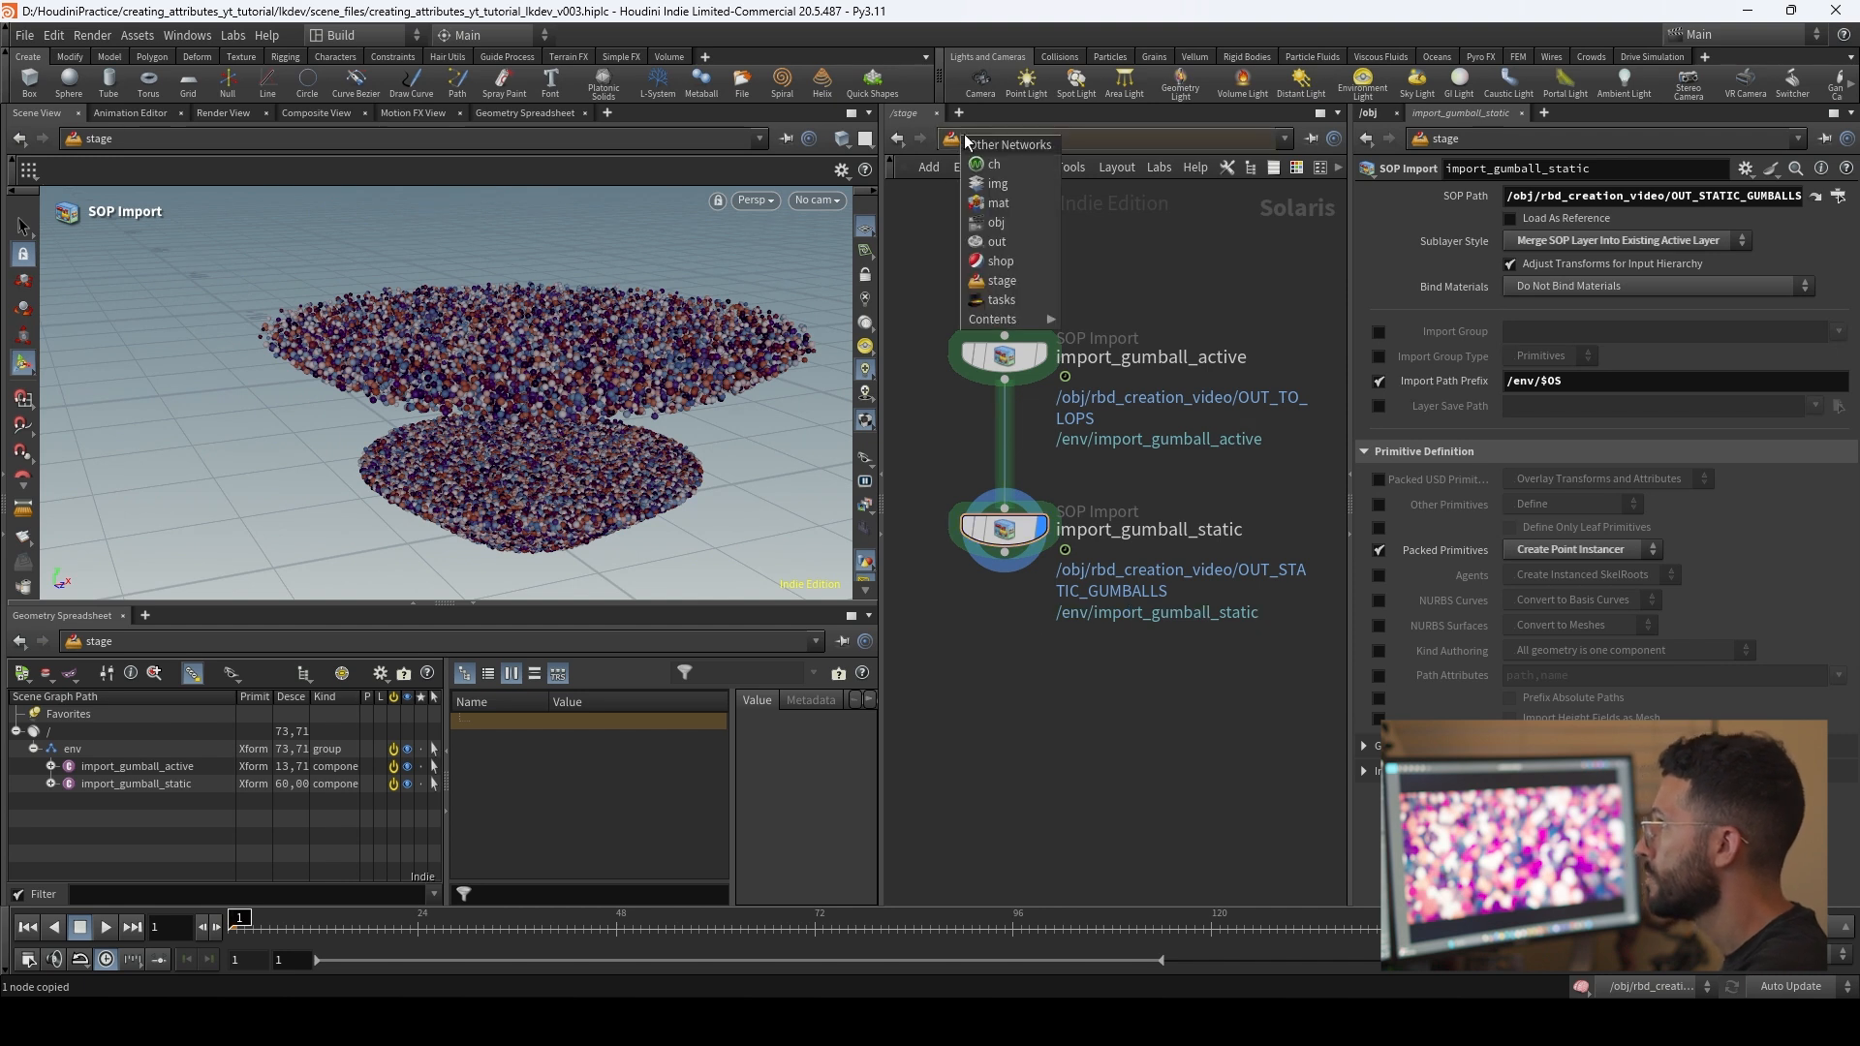
click(1025, 223)
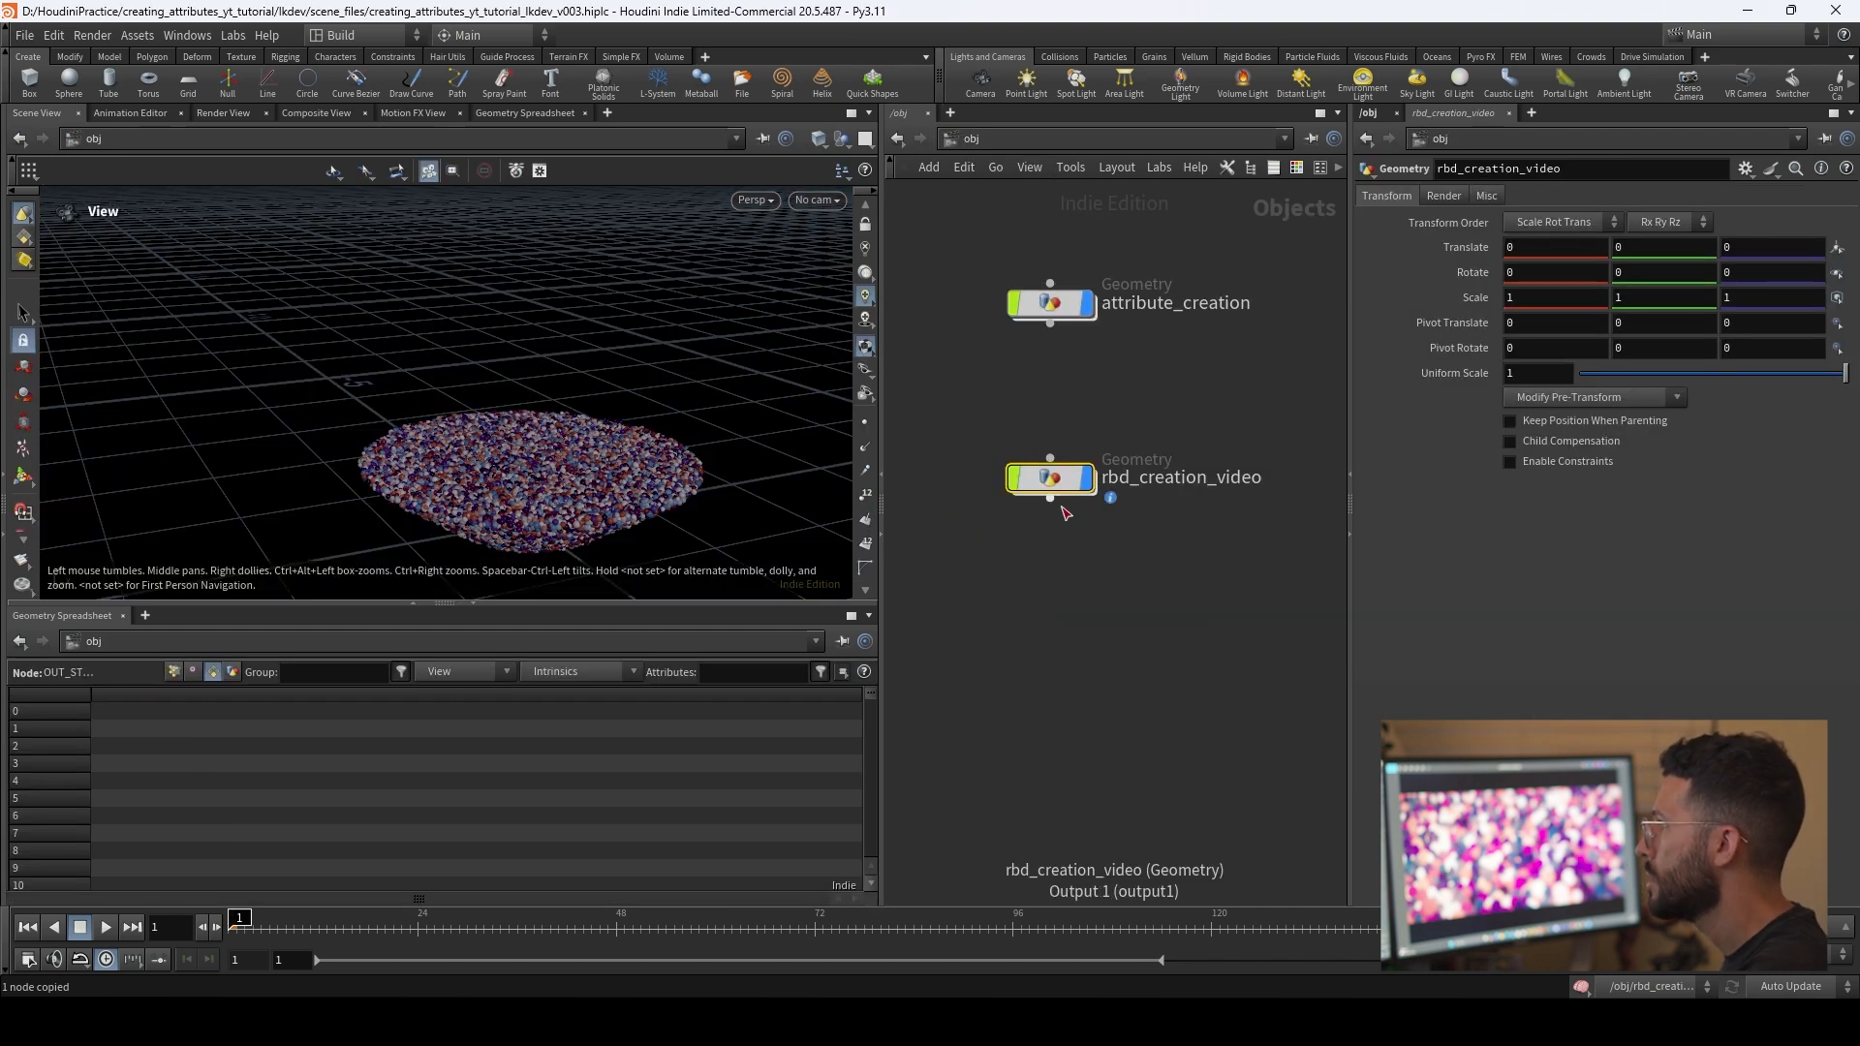
double_click(1051, 477)
drag(1050, 612, 1053, 669)
key(Tab)
text(unpa)
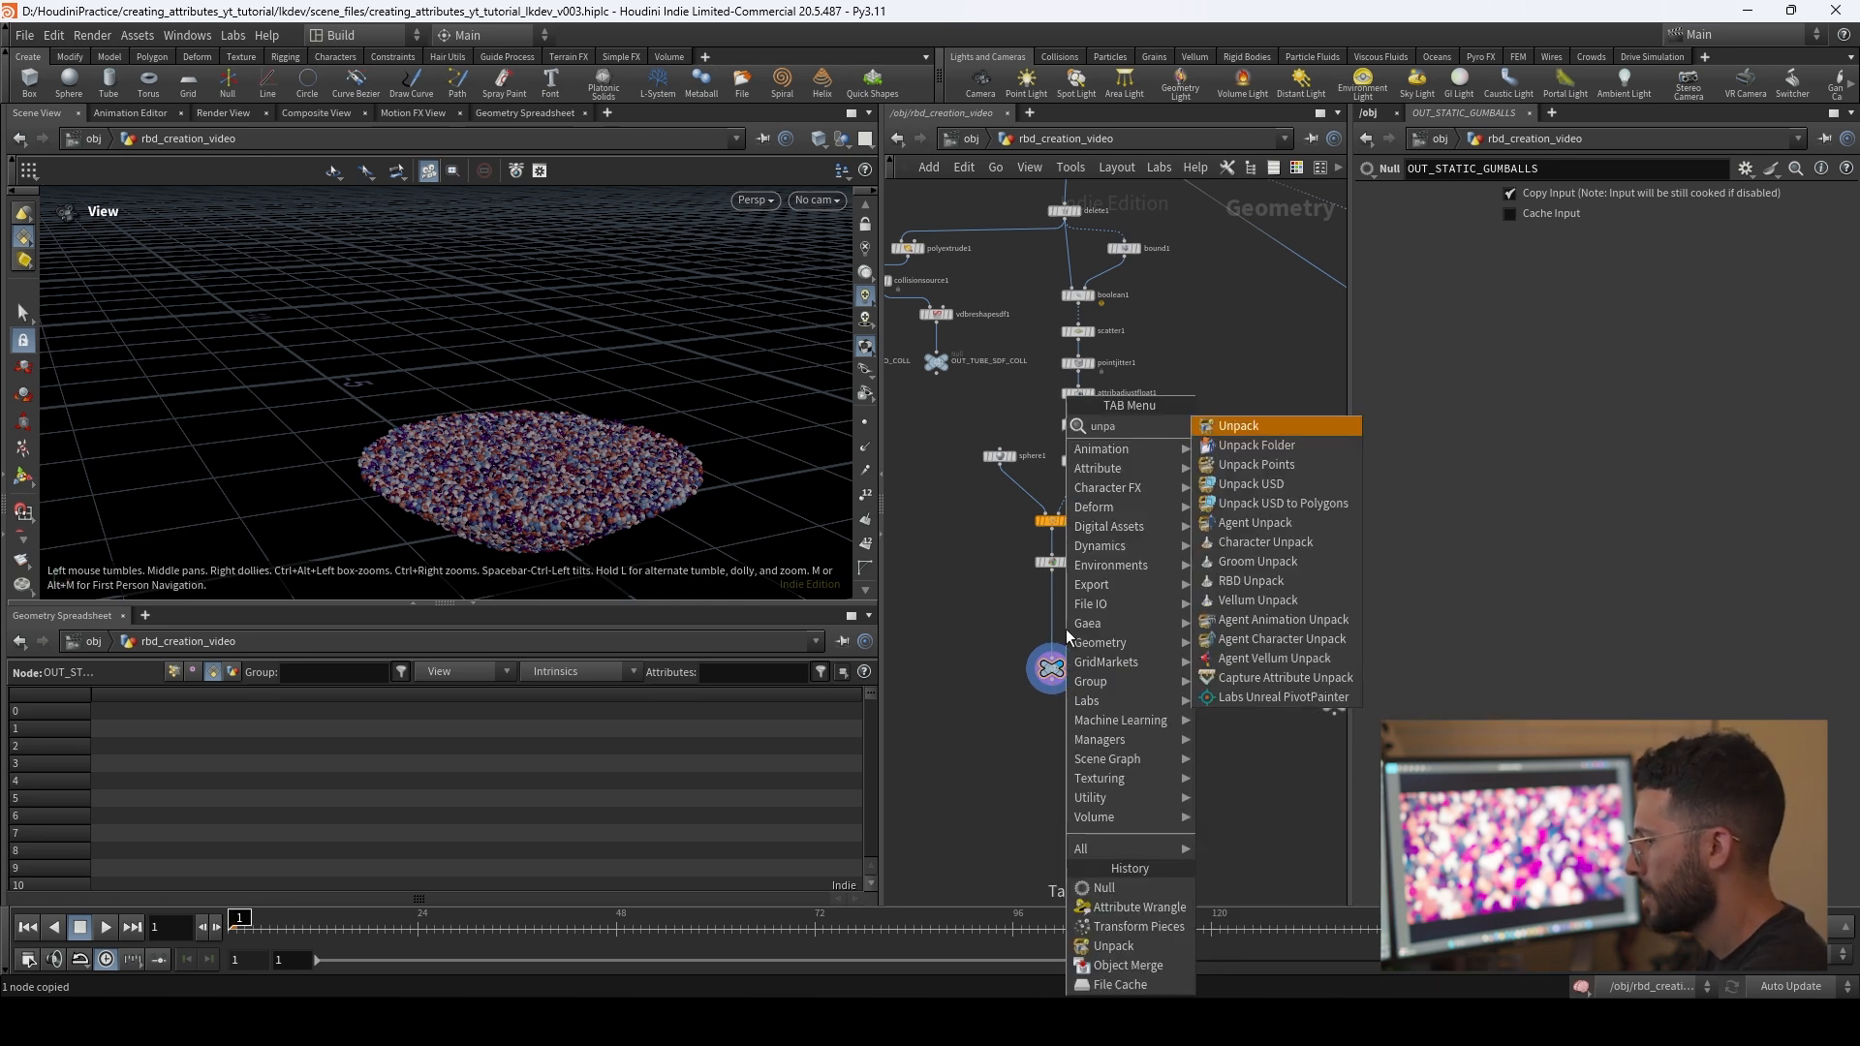
key(Return)
click(1065, 630)
drag(1066, 630, 1054, 612)
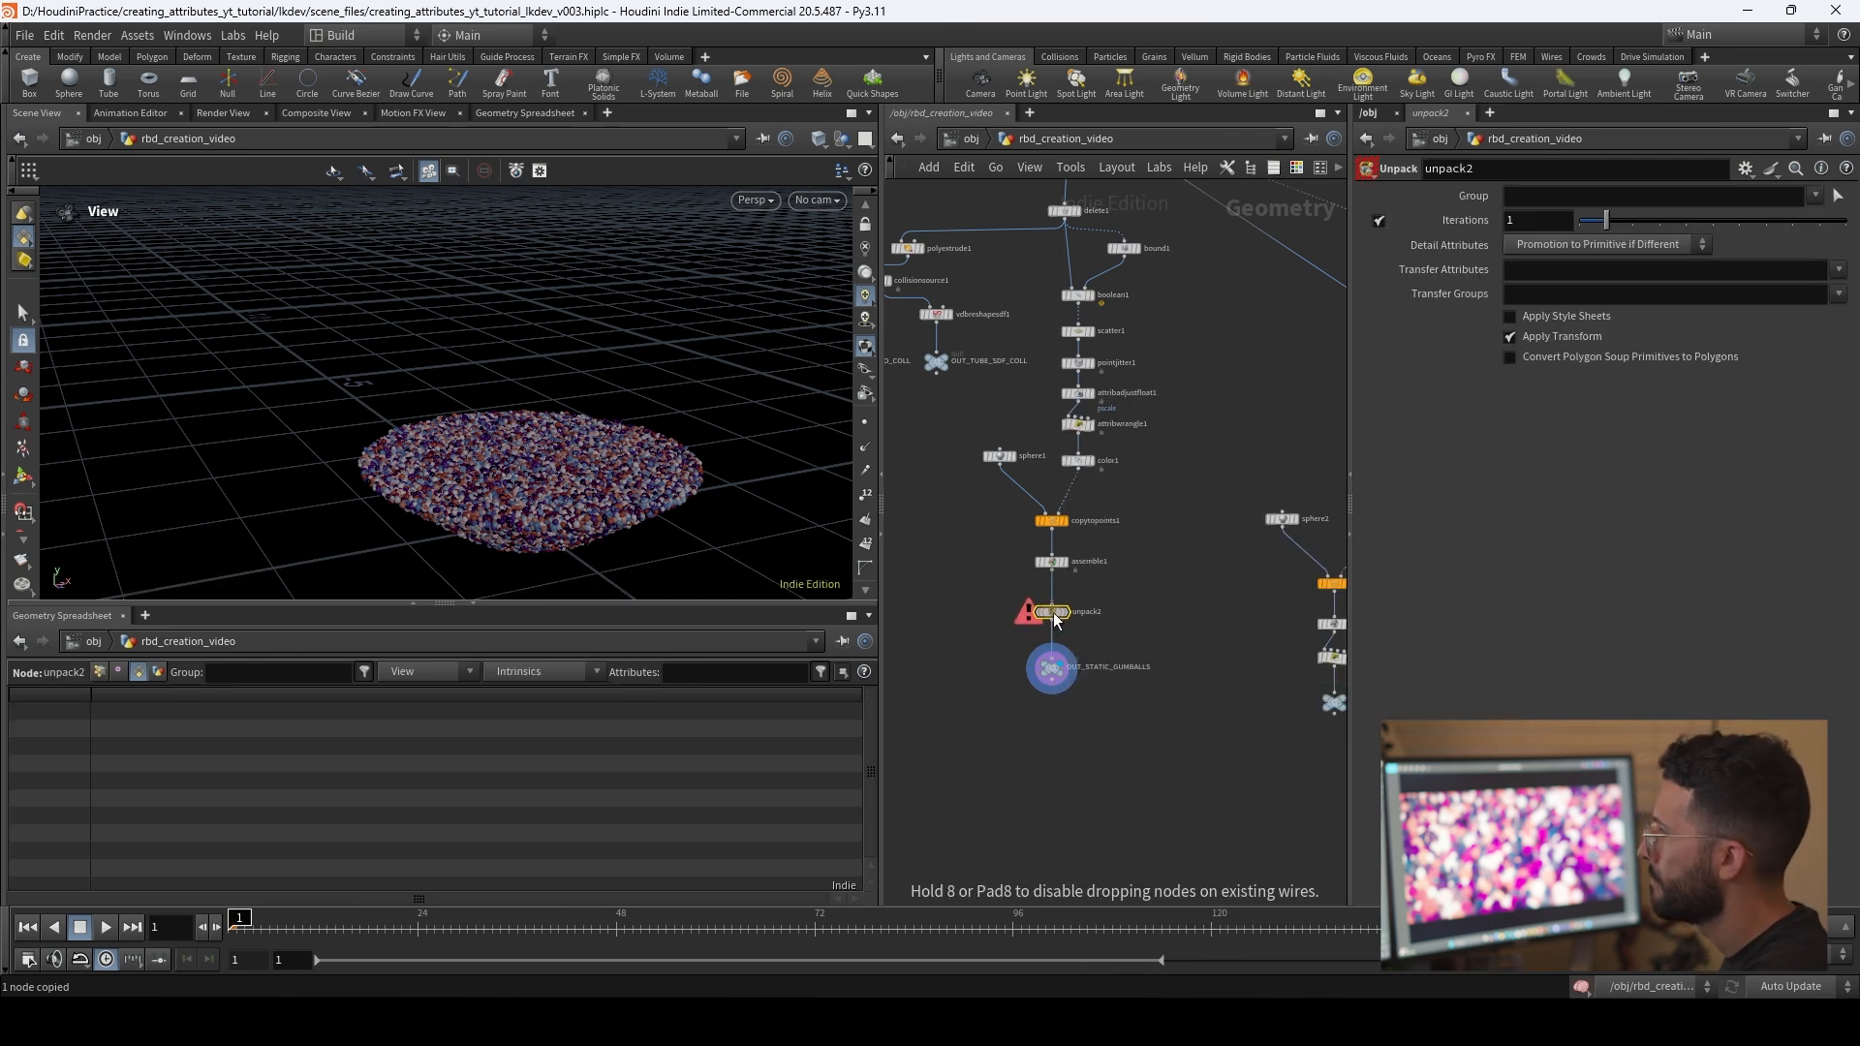
click(1113, 752)
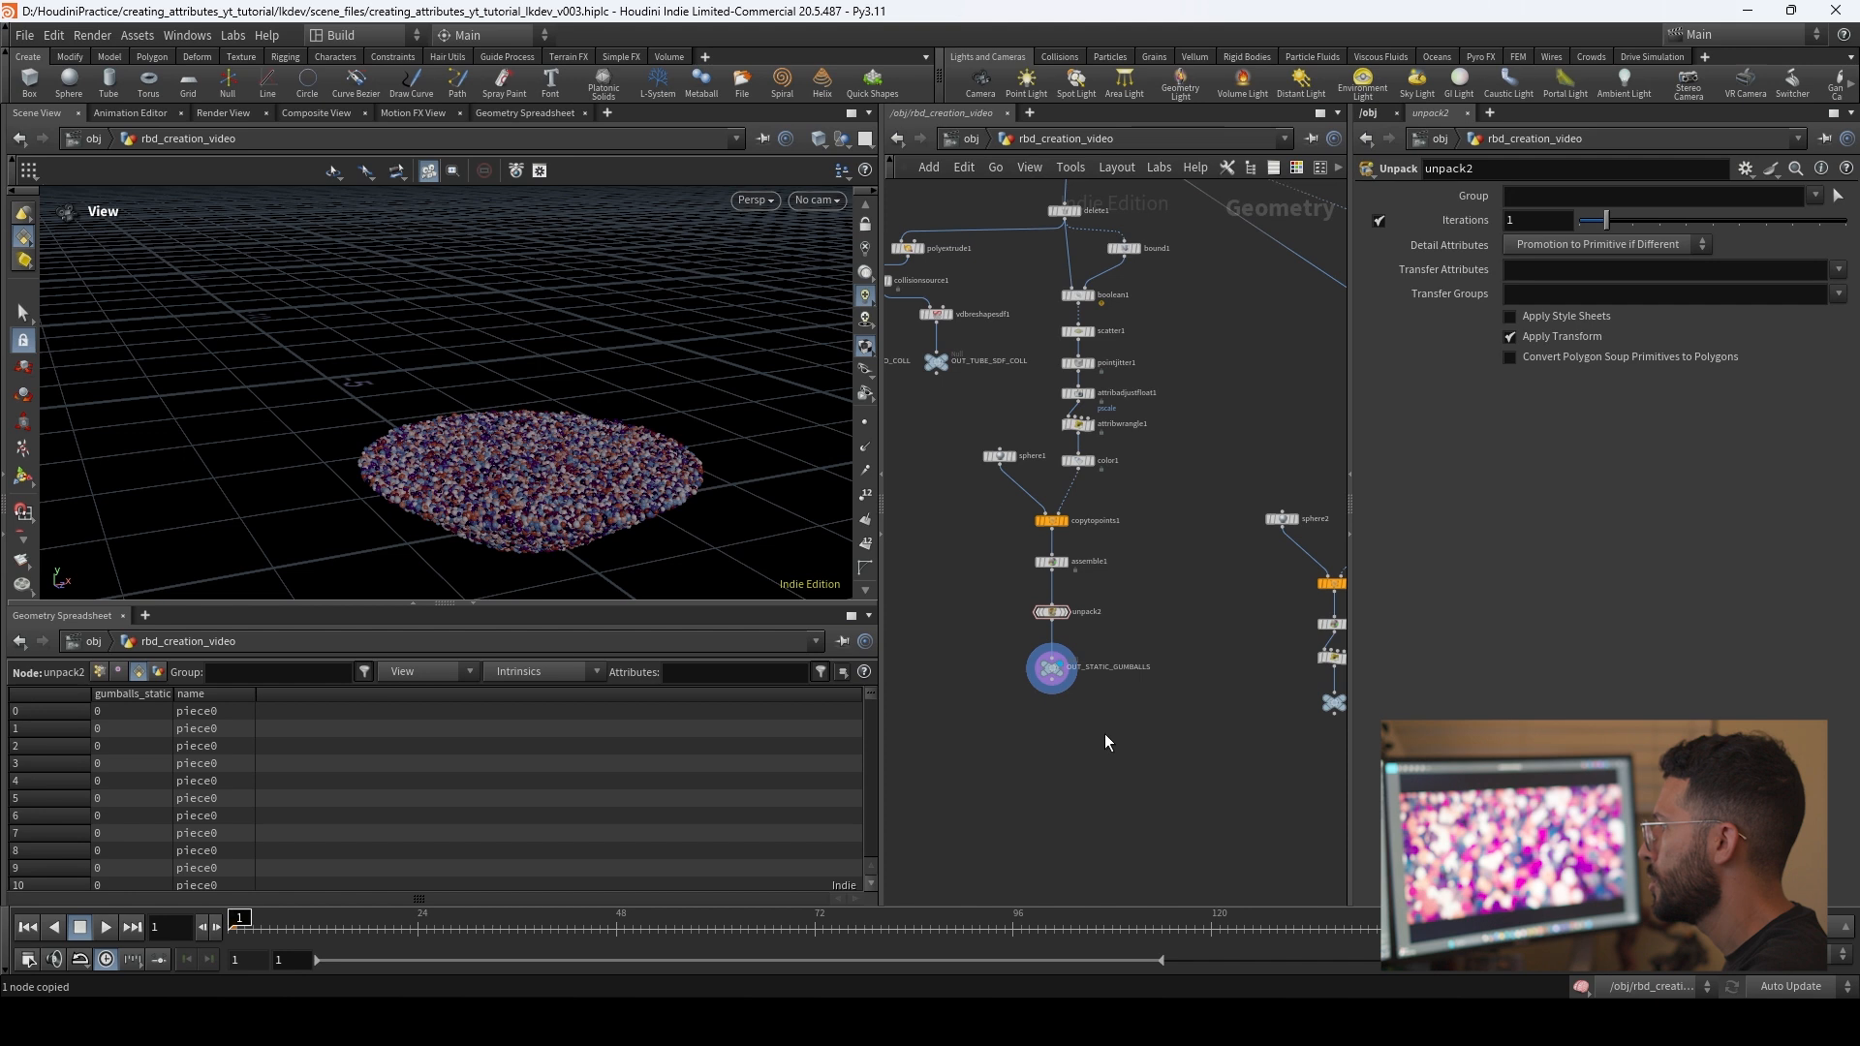
middle_drag(1104, 734, 1074, 700)
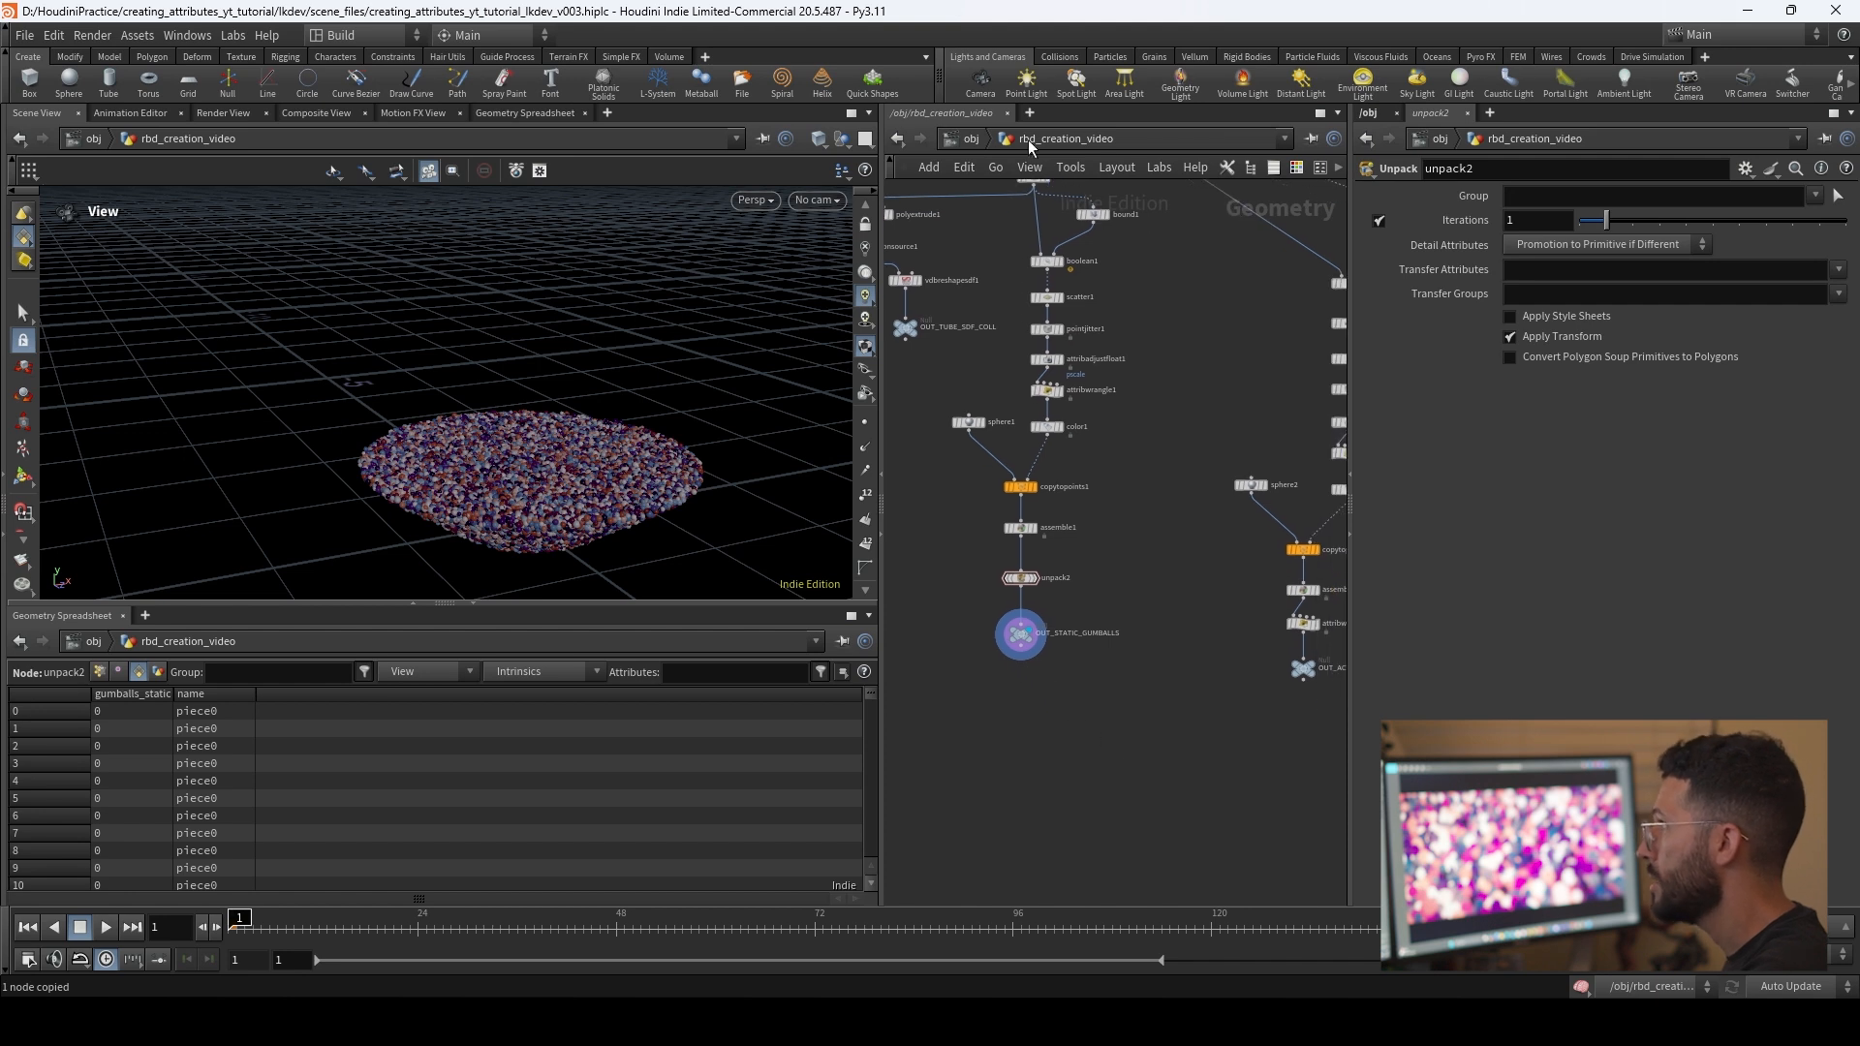
Step: Return to the stage network and add a displayed Material Library node below import_gumball_static
click(969, 138)
click(1009, 285)
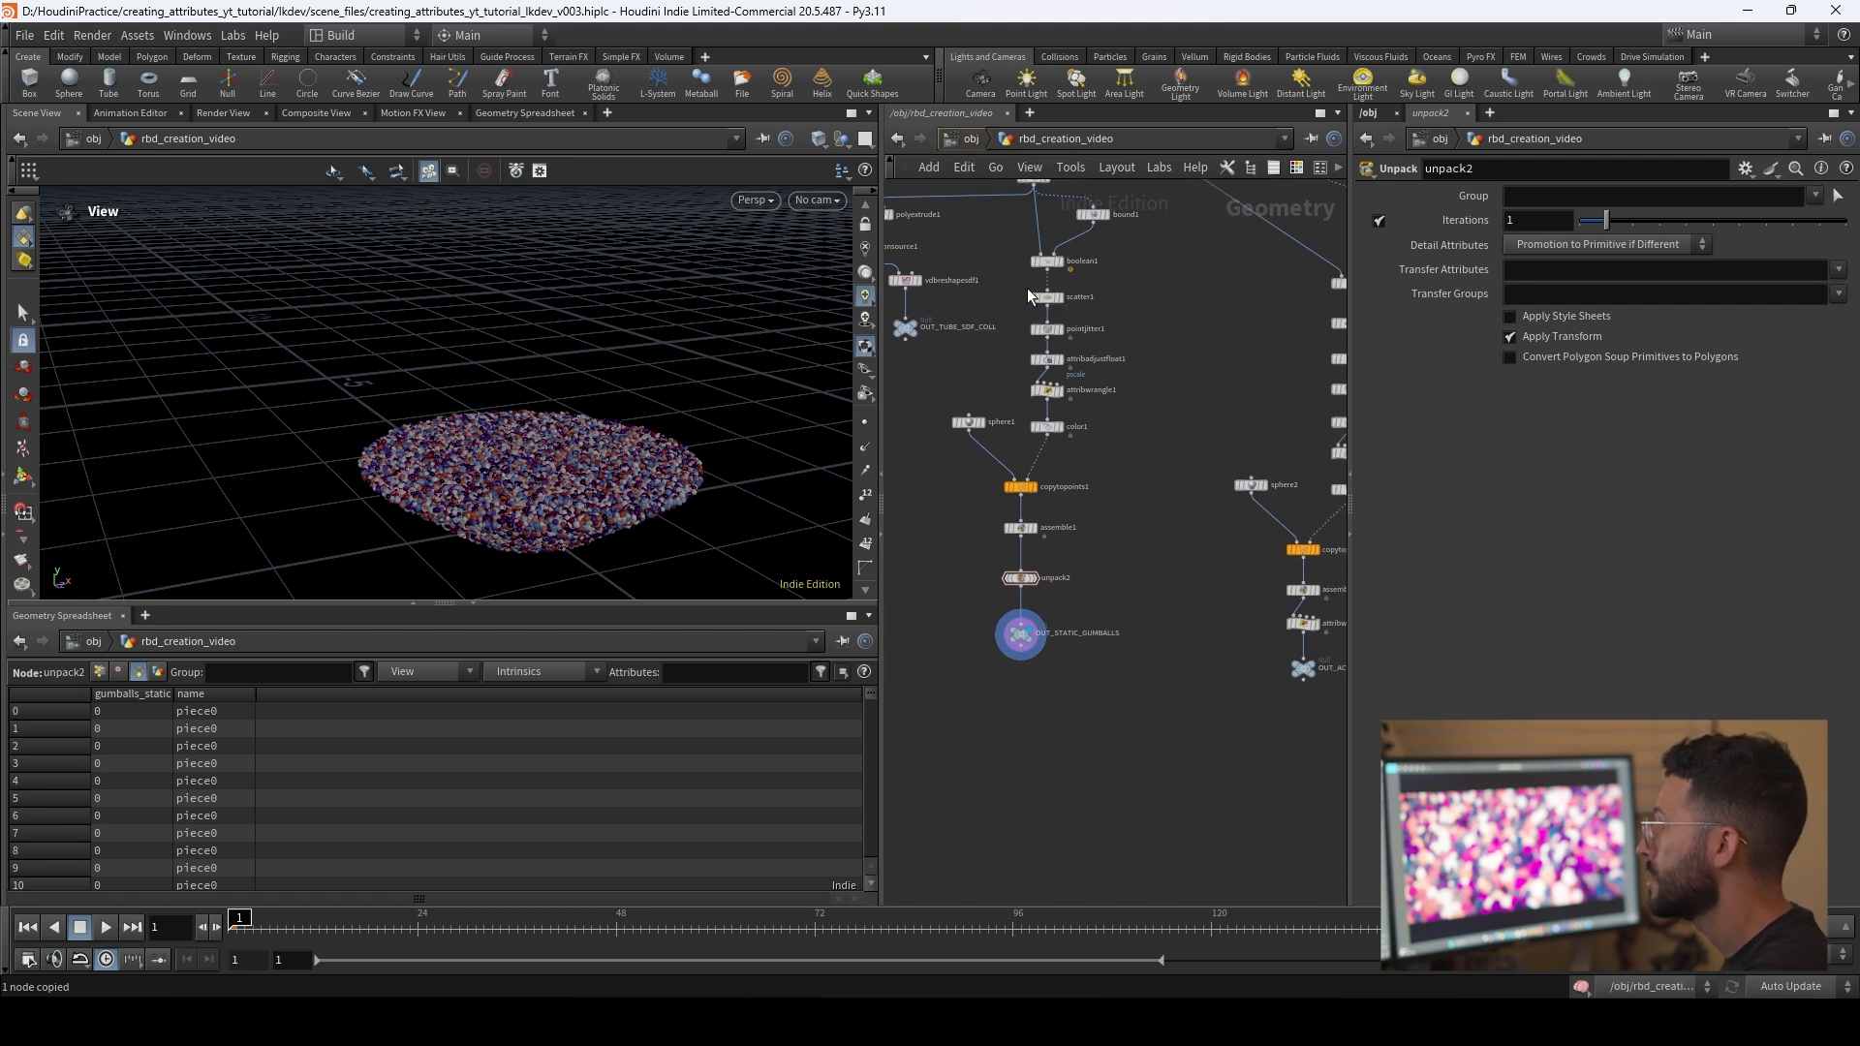
alt+drag(572, 441, 608, 419)
middle_drag(1004, 622, 996, 507)
click(1117, 552)
alt+drag(436, 489, 478, 482)
click(1043, 471)
key(Tab)
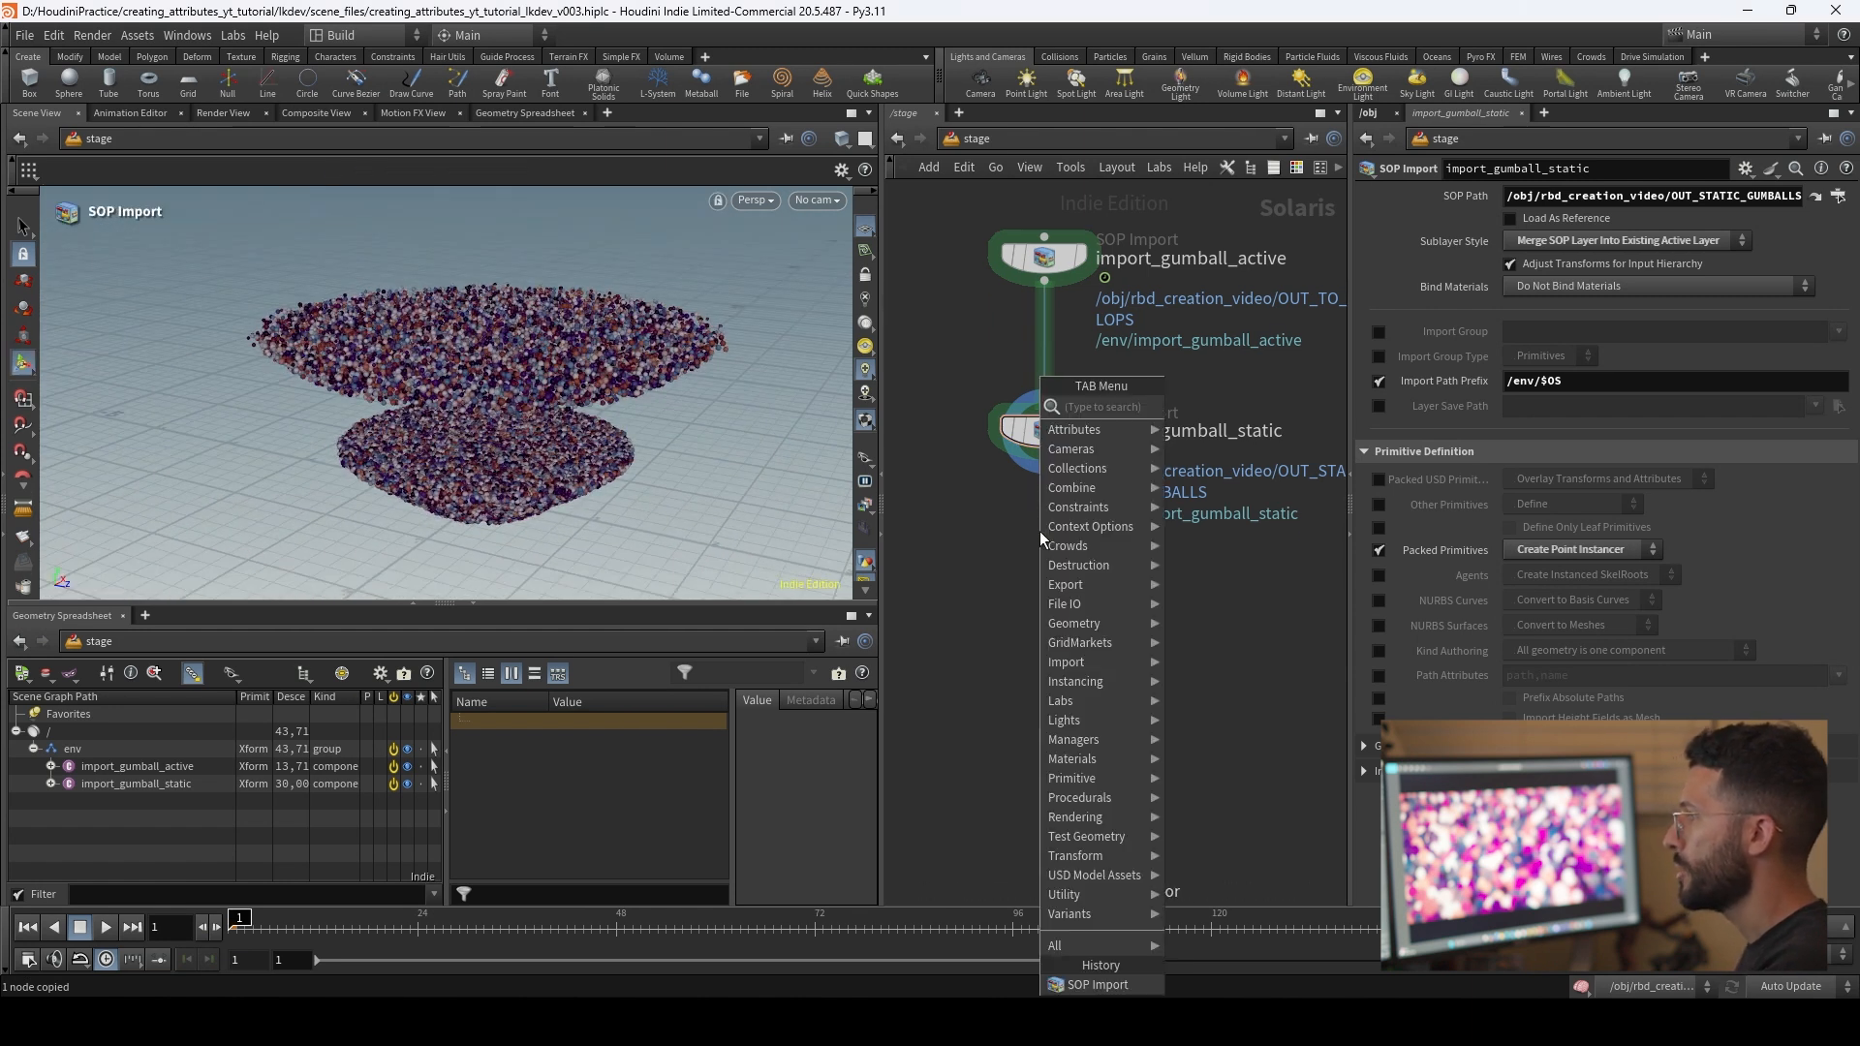
text(materil)
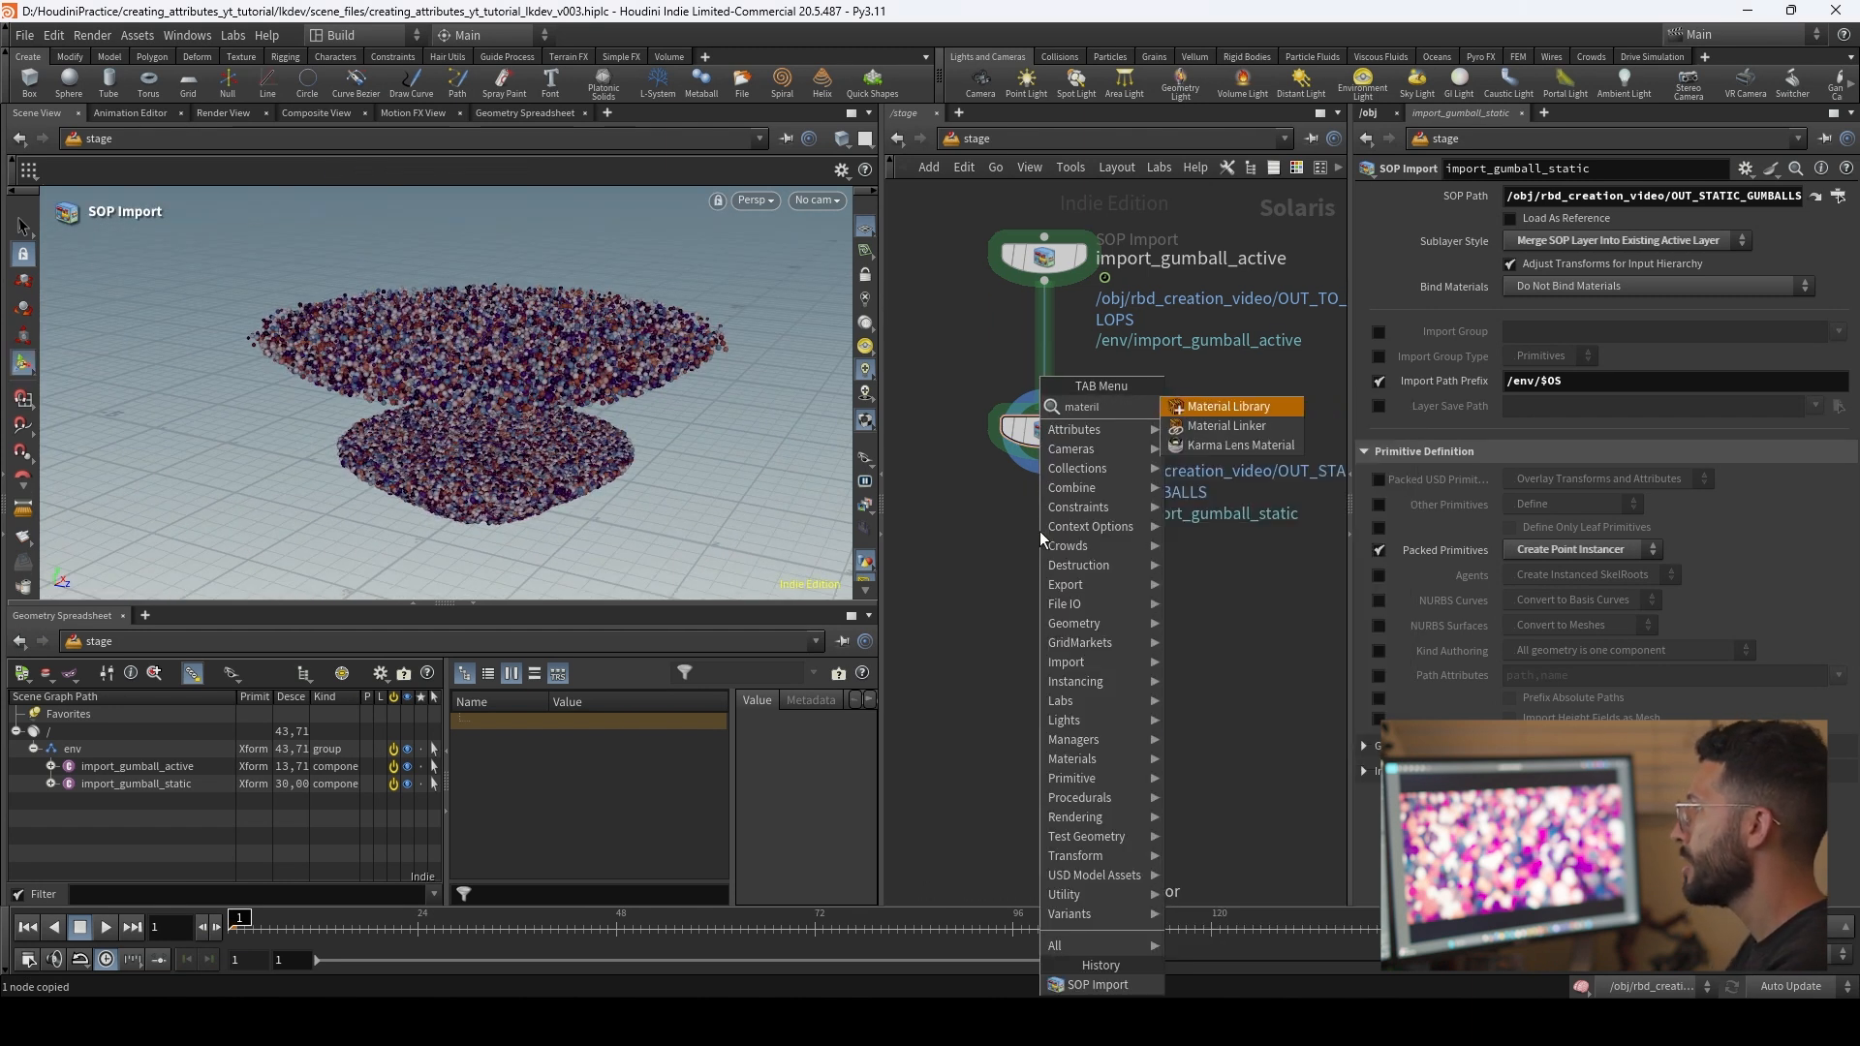
key(Return)
click(1039, 531)
drag(1054, 539, 1055, 574)
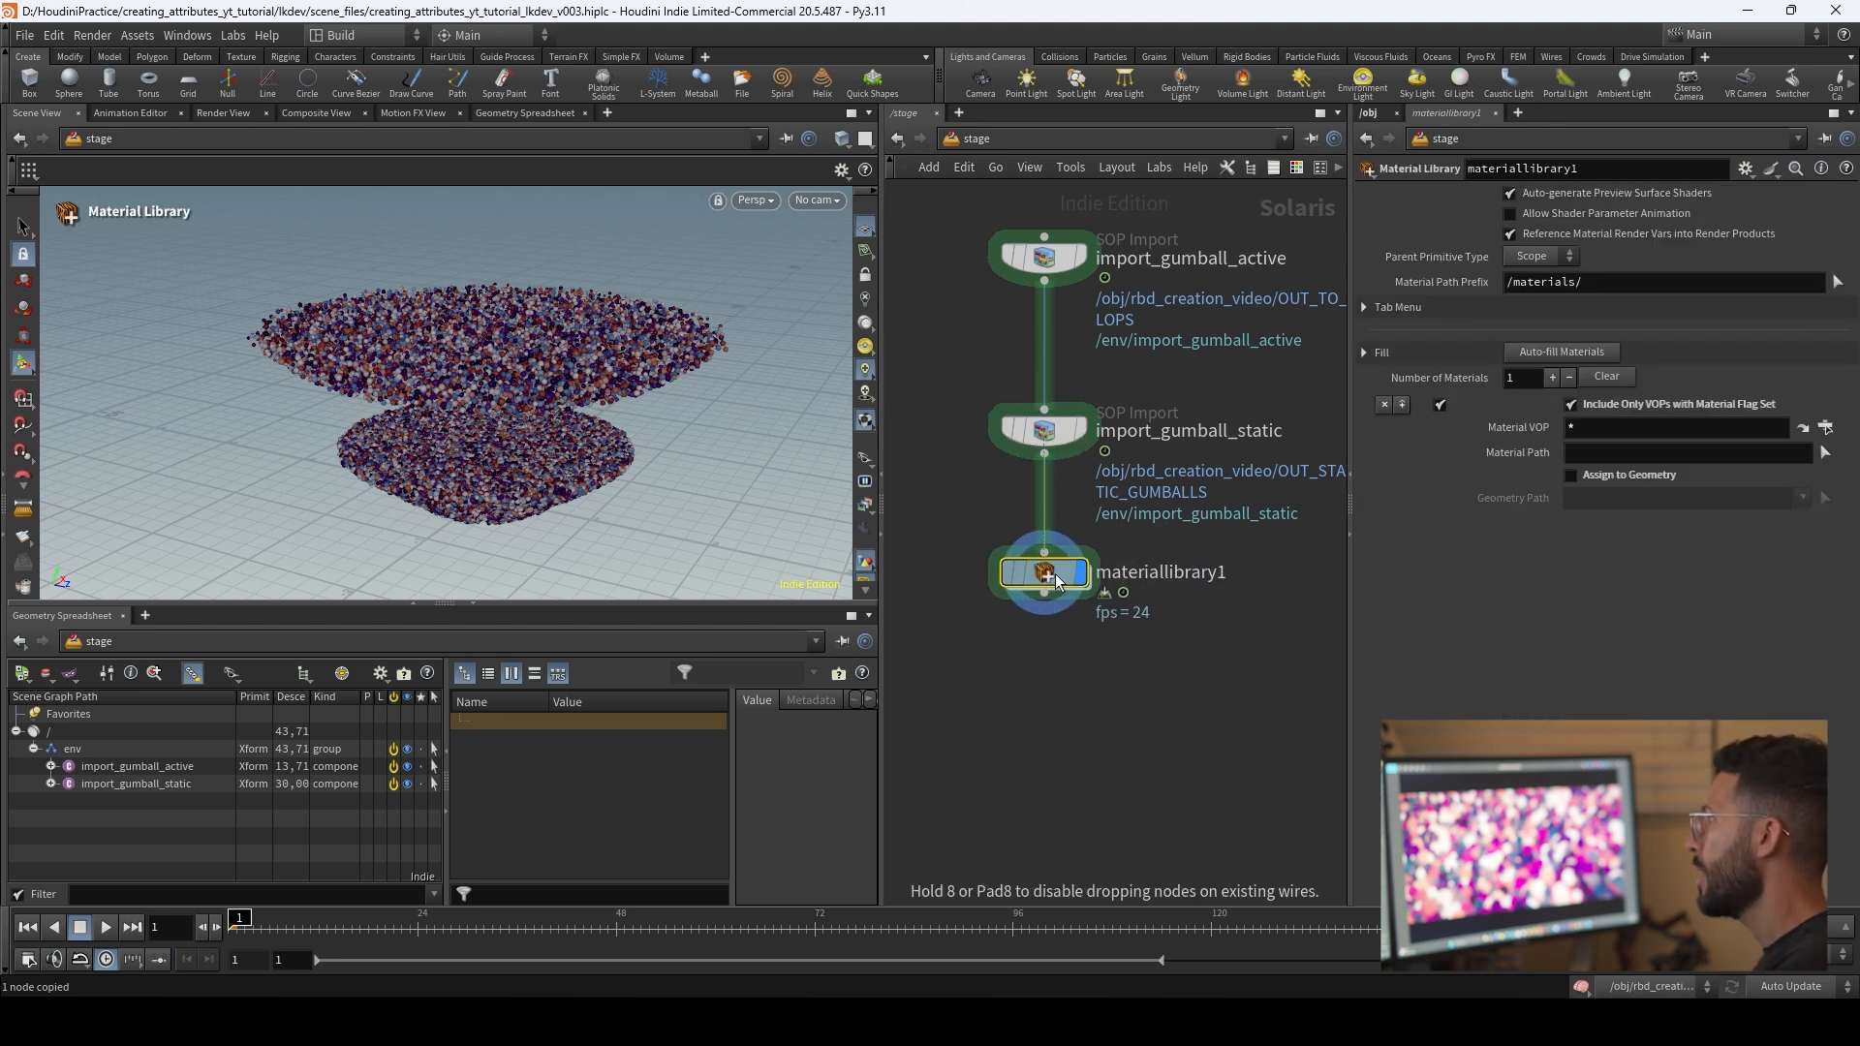
Step: Set the Material Library's material path prefix to /env/materials/
click(1514, 289)
text(env/)
key(Return)
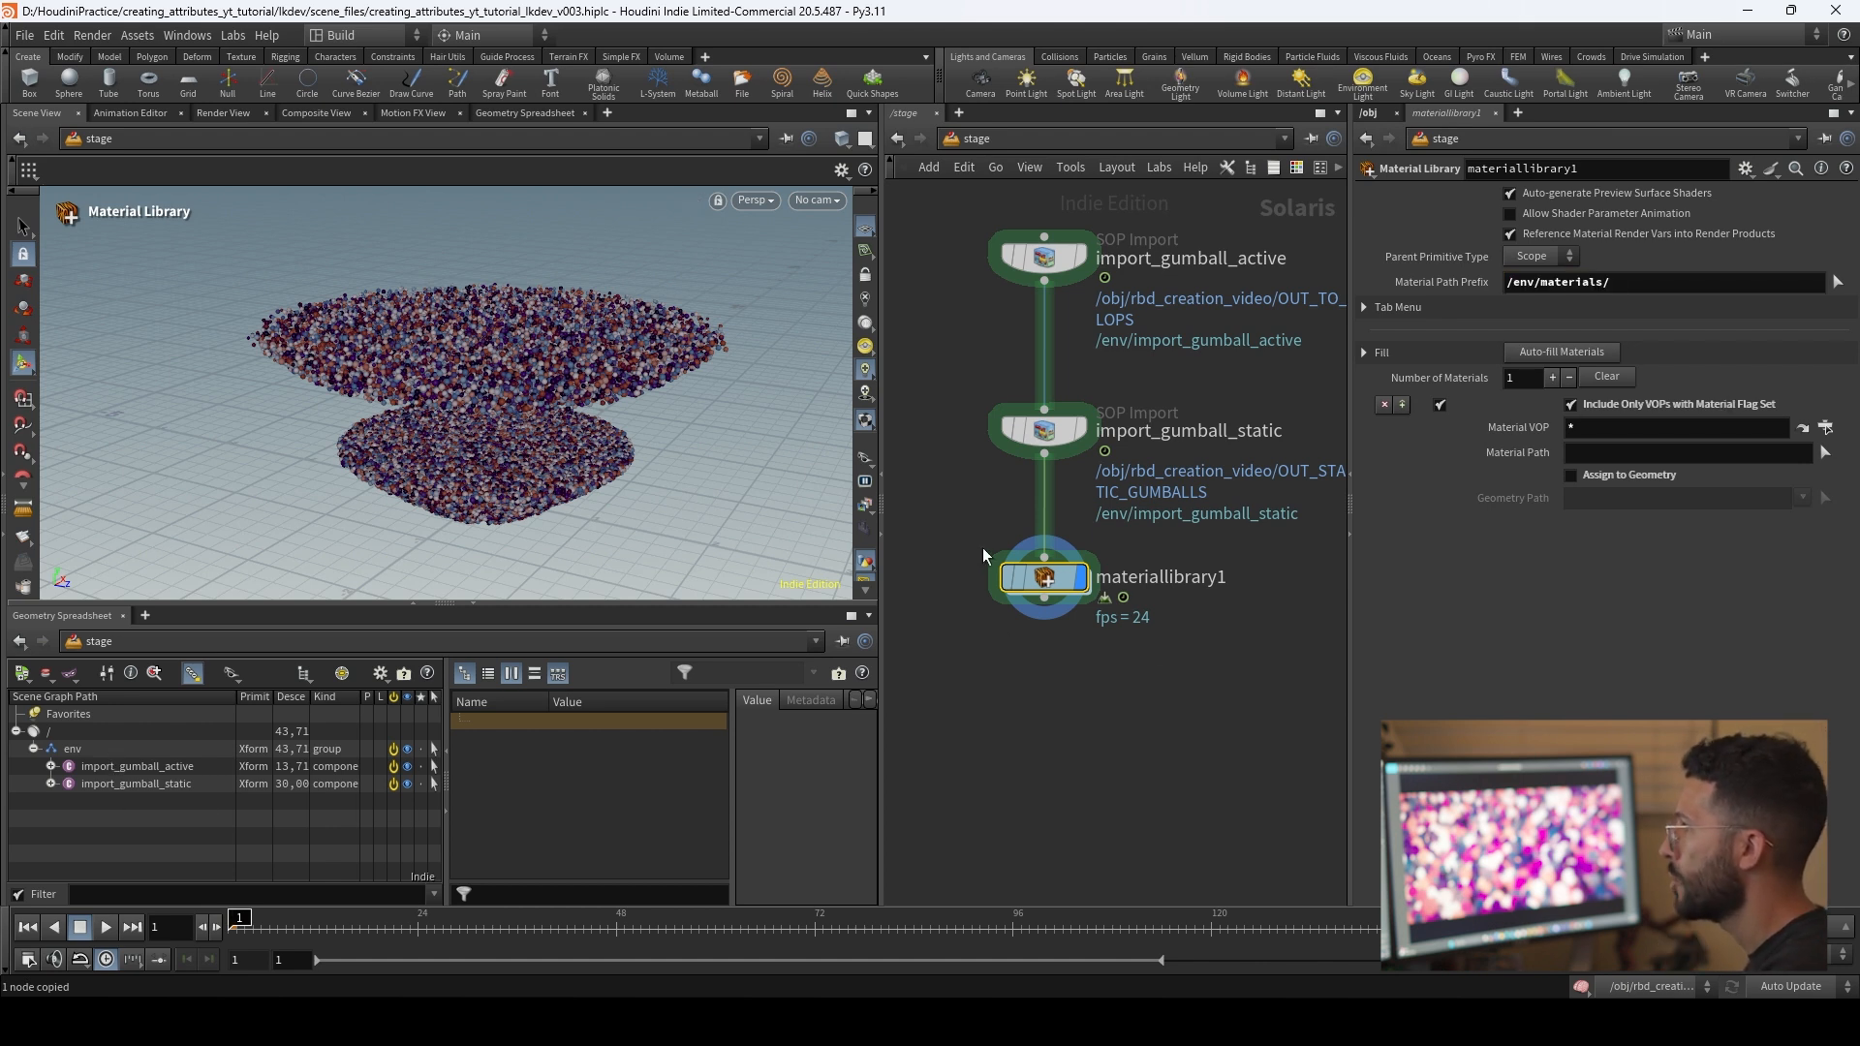
Step: Enter the Material Library and add a Karma Material Builder
double_click(1059, 581)
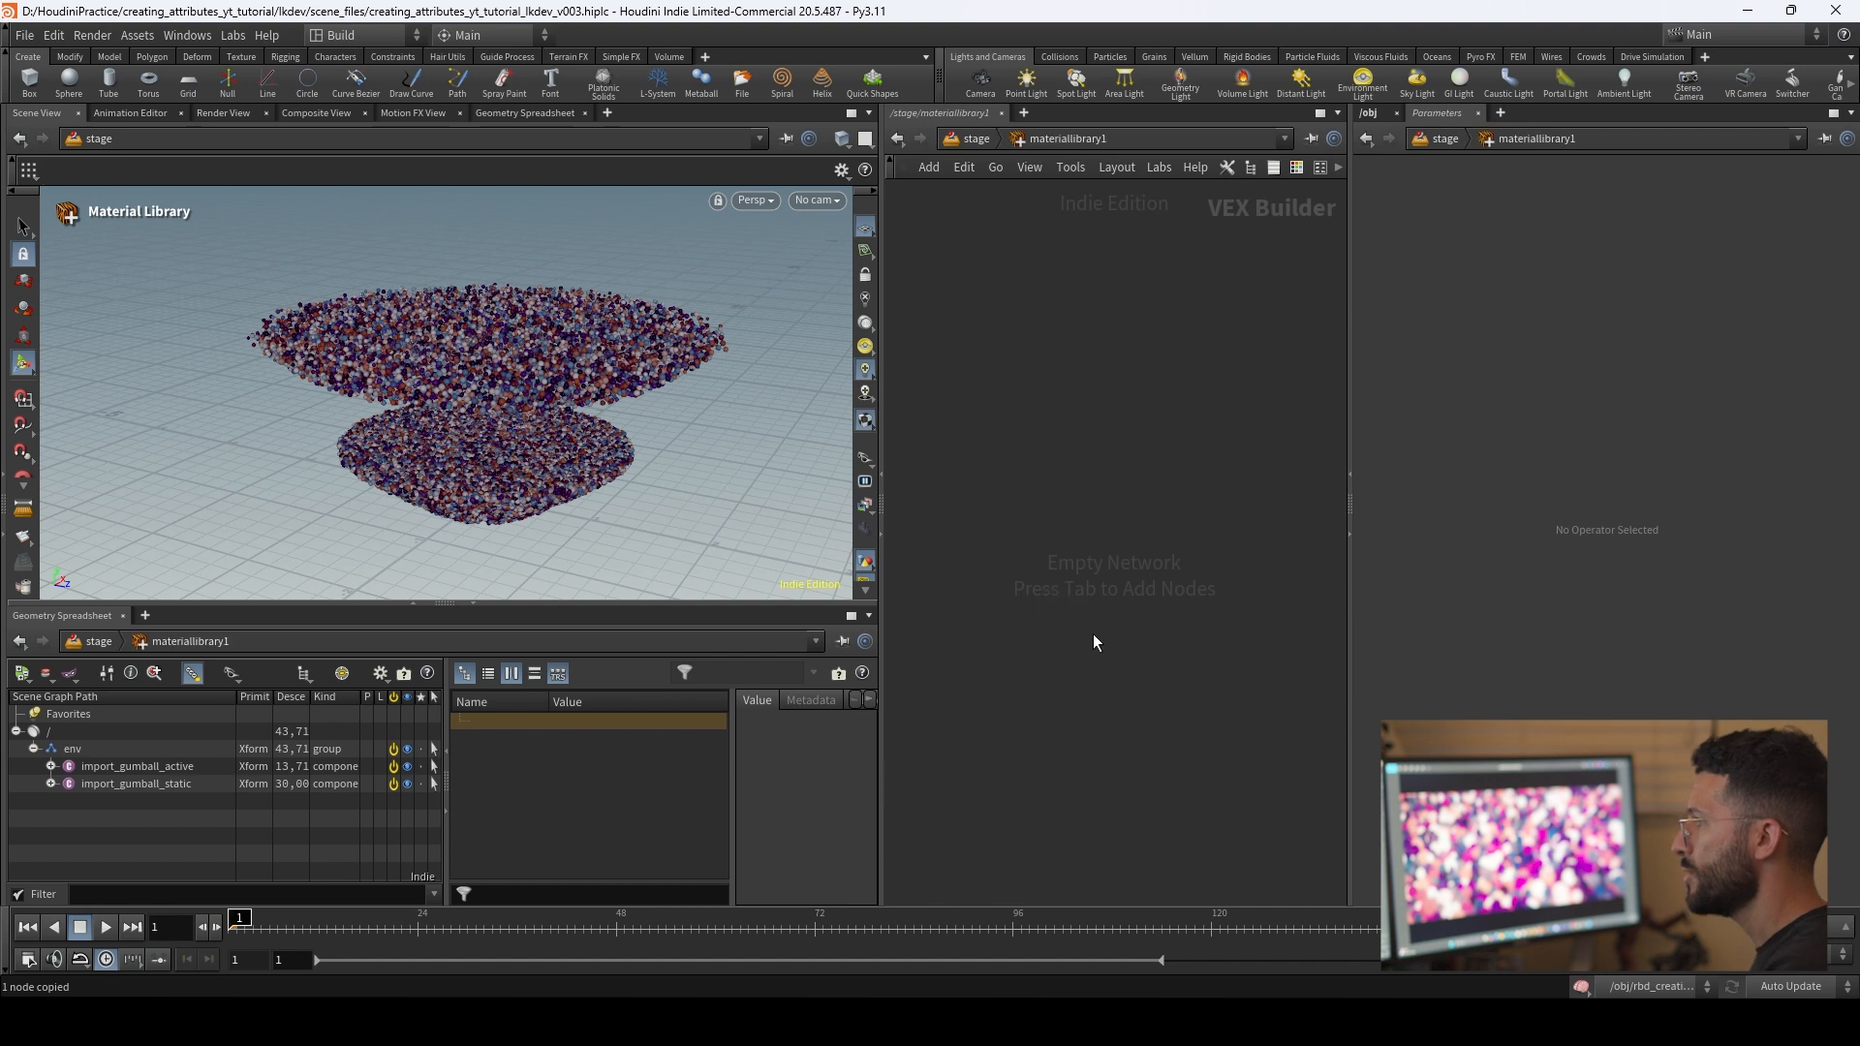
key(Tab)
text(ka)
key(Down)
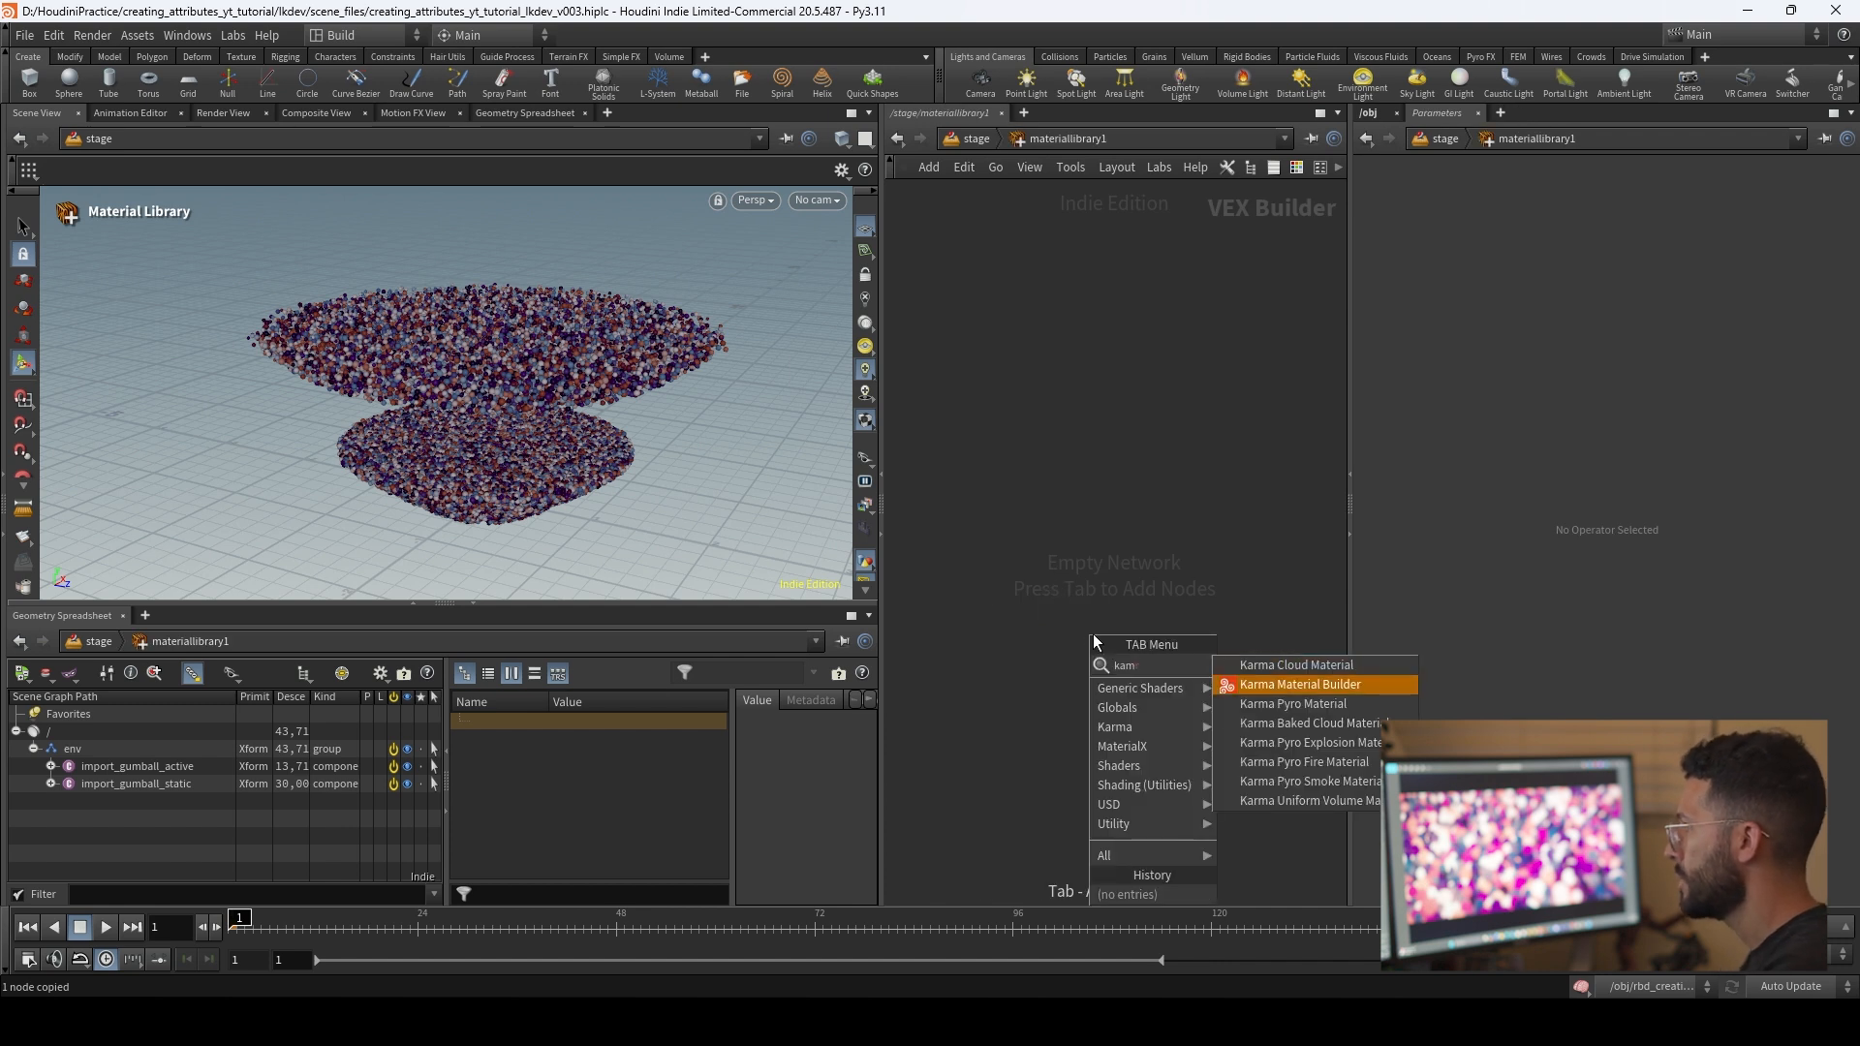
key(Return)
click(1093, 636)
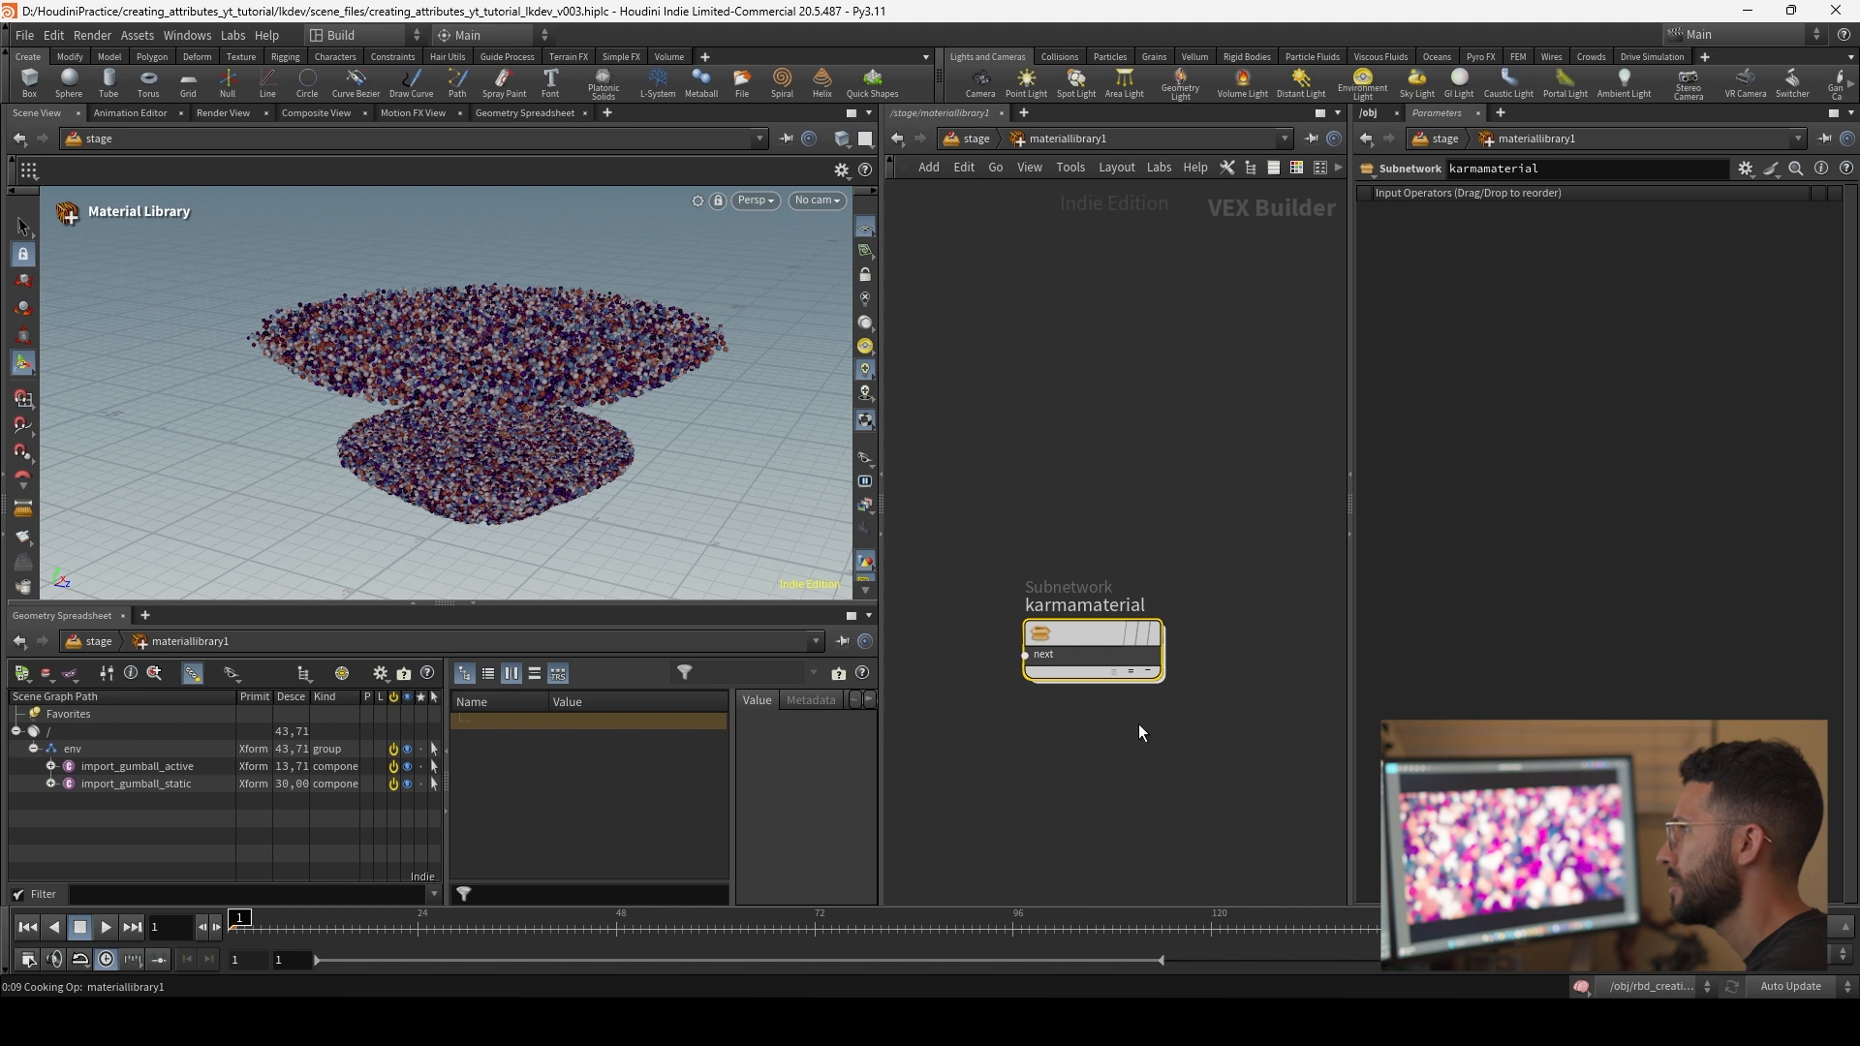
Step: Bypass import_gumball_static on the stage and reopen the Material Library network
key(u)
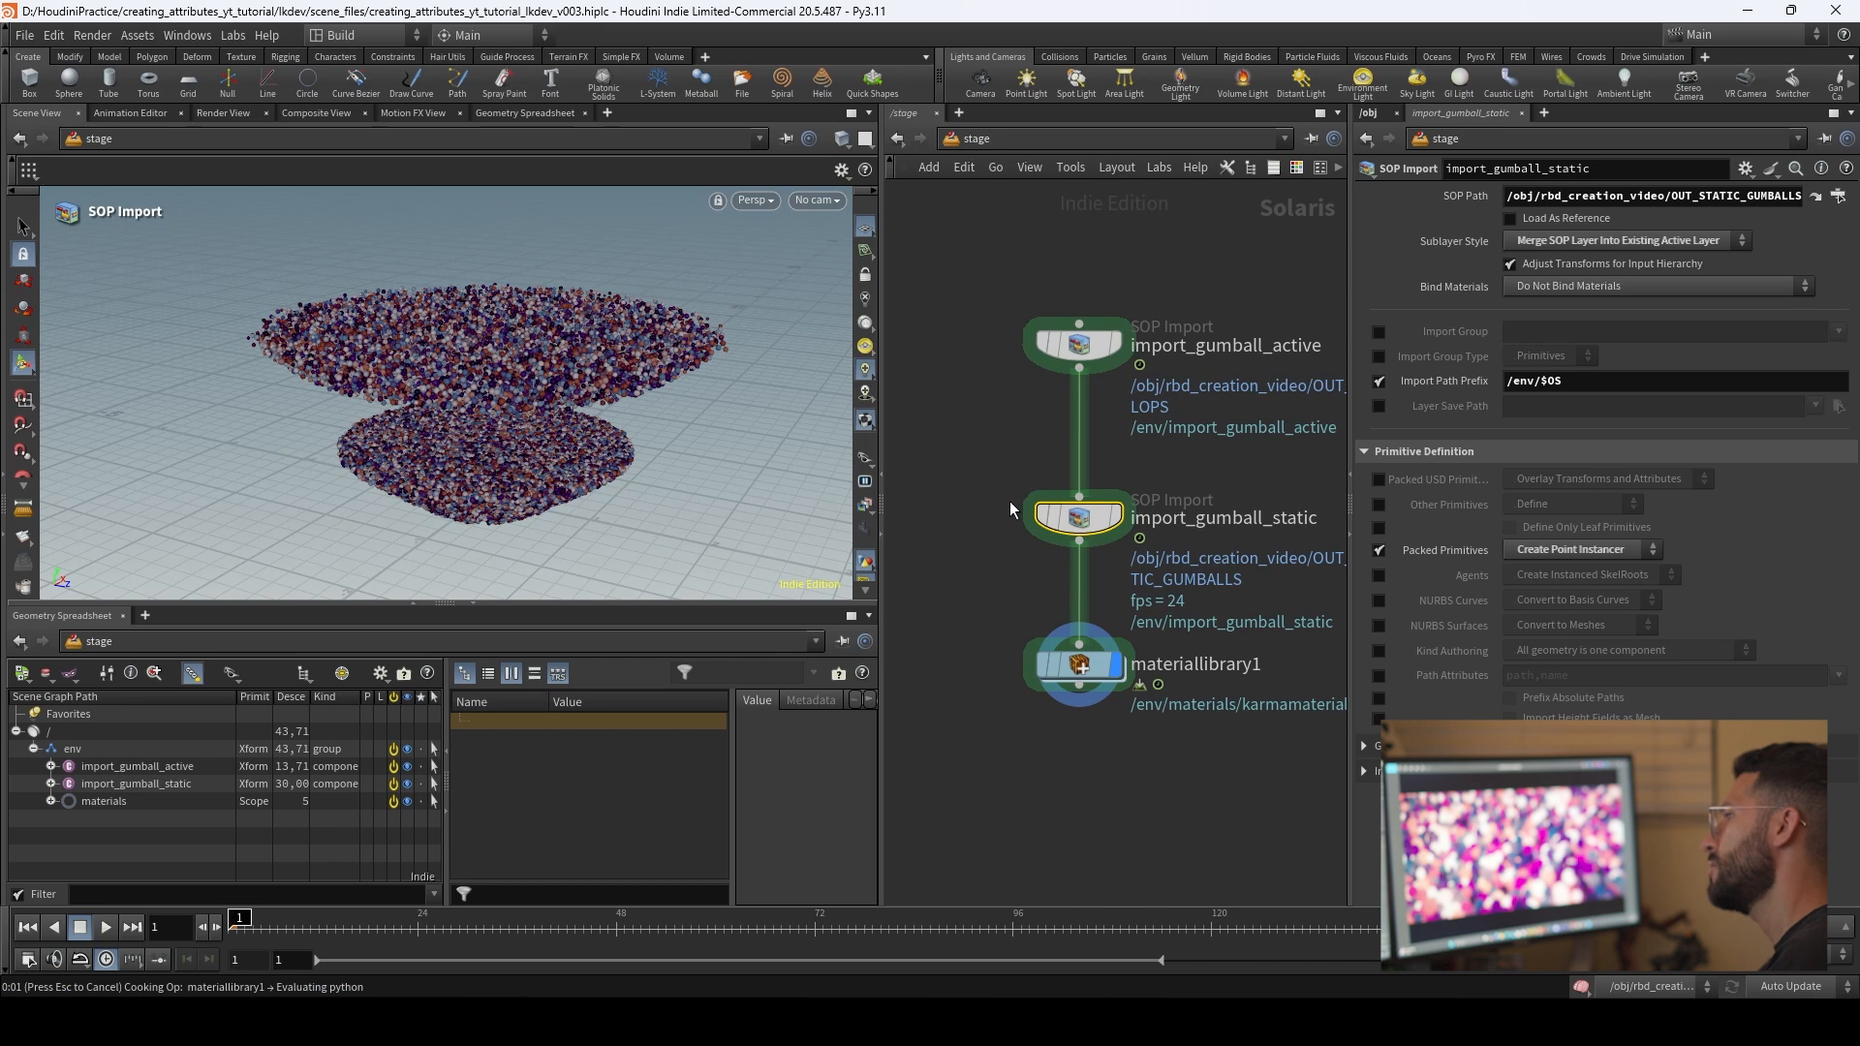
key(b)
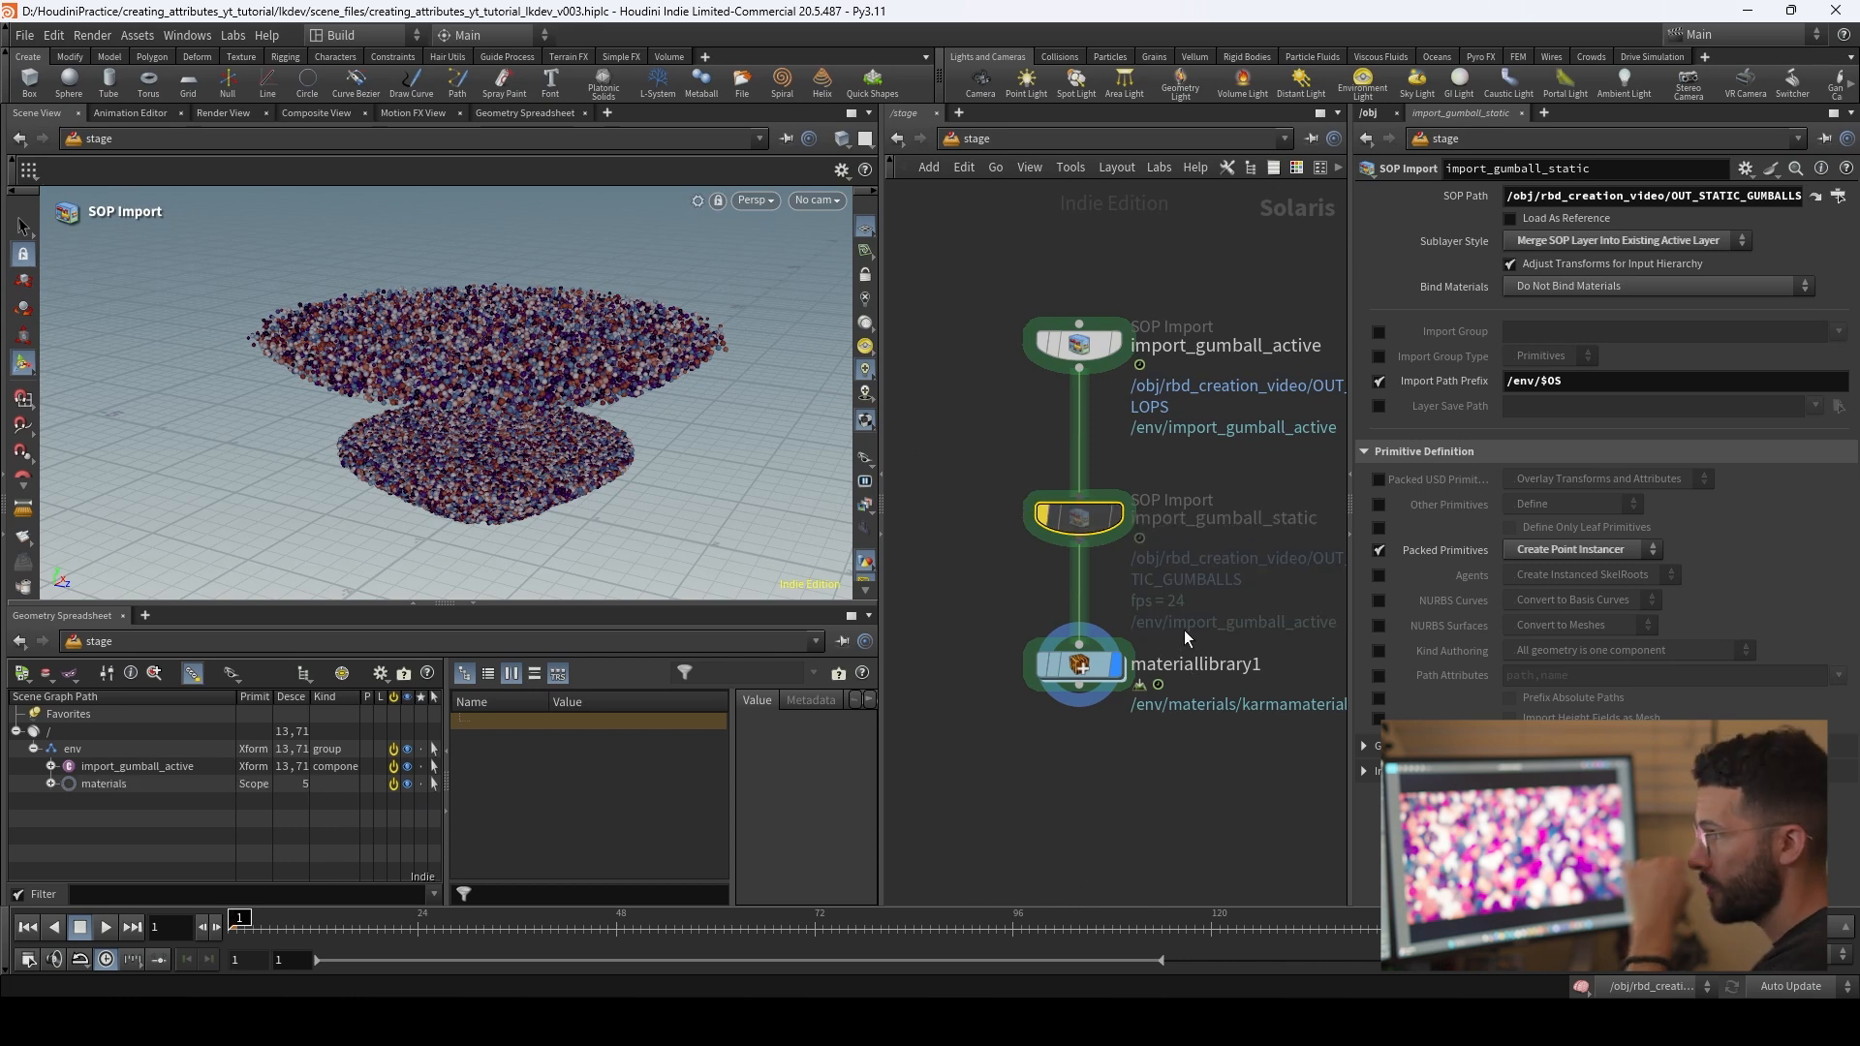
double_click(1081, 670)
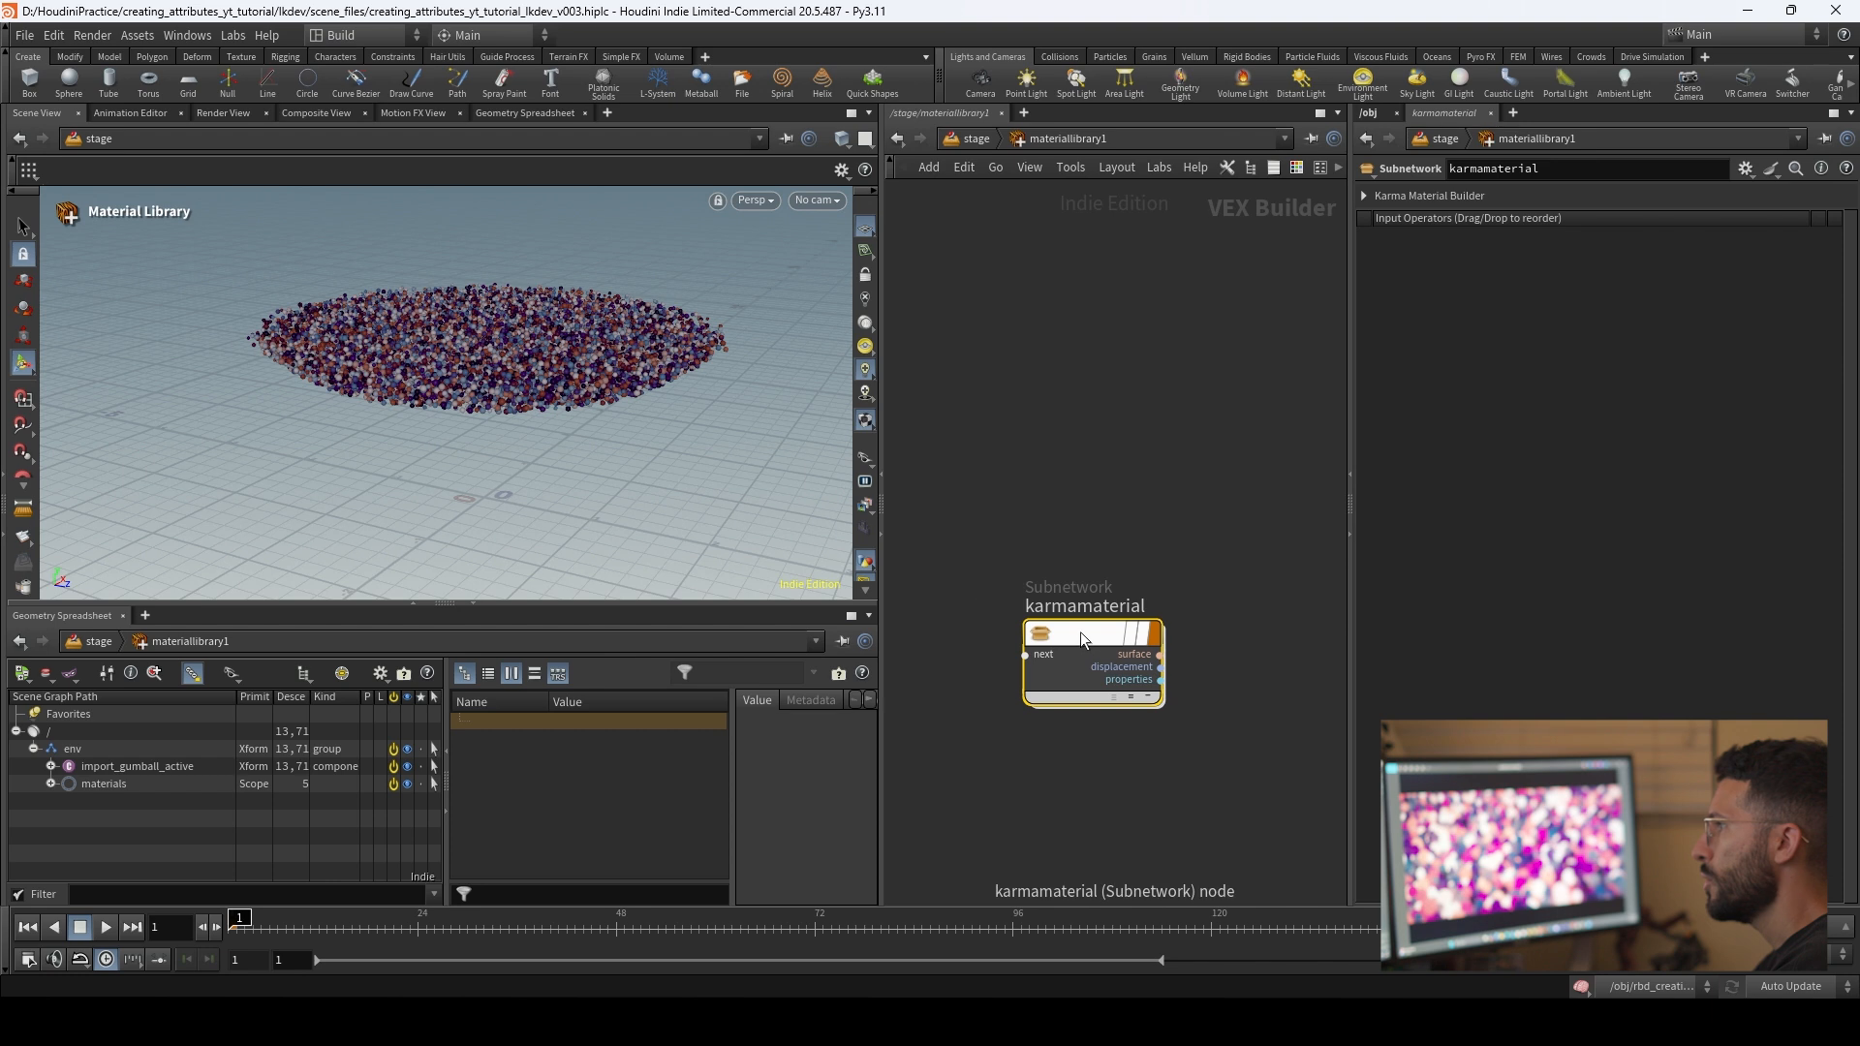
Step: Rename the Karma material subnetwork as gumball
double_click(1090, 607)
text(gumball_)
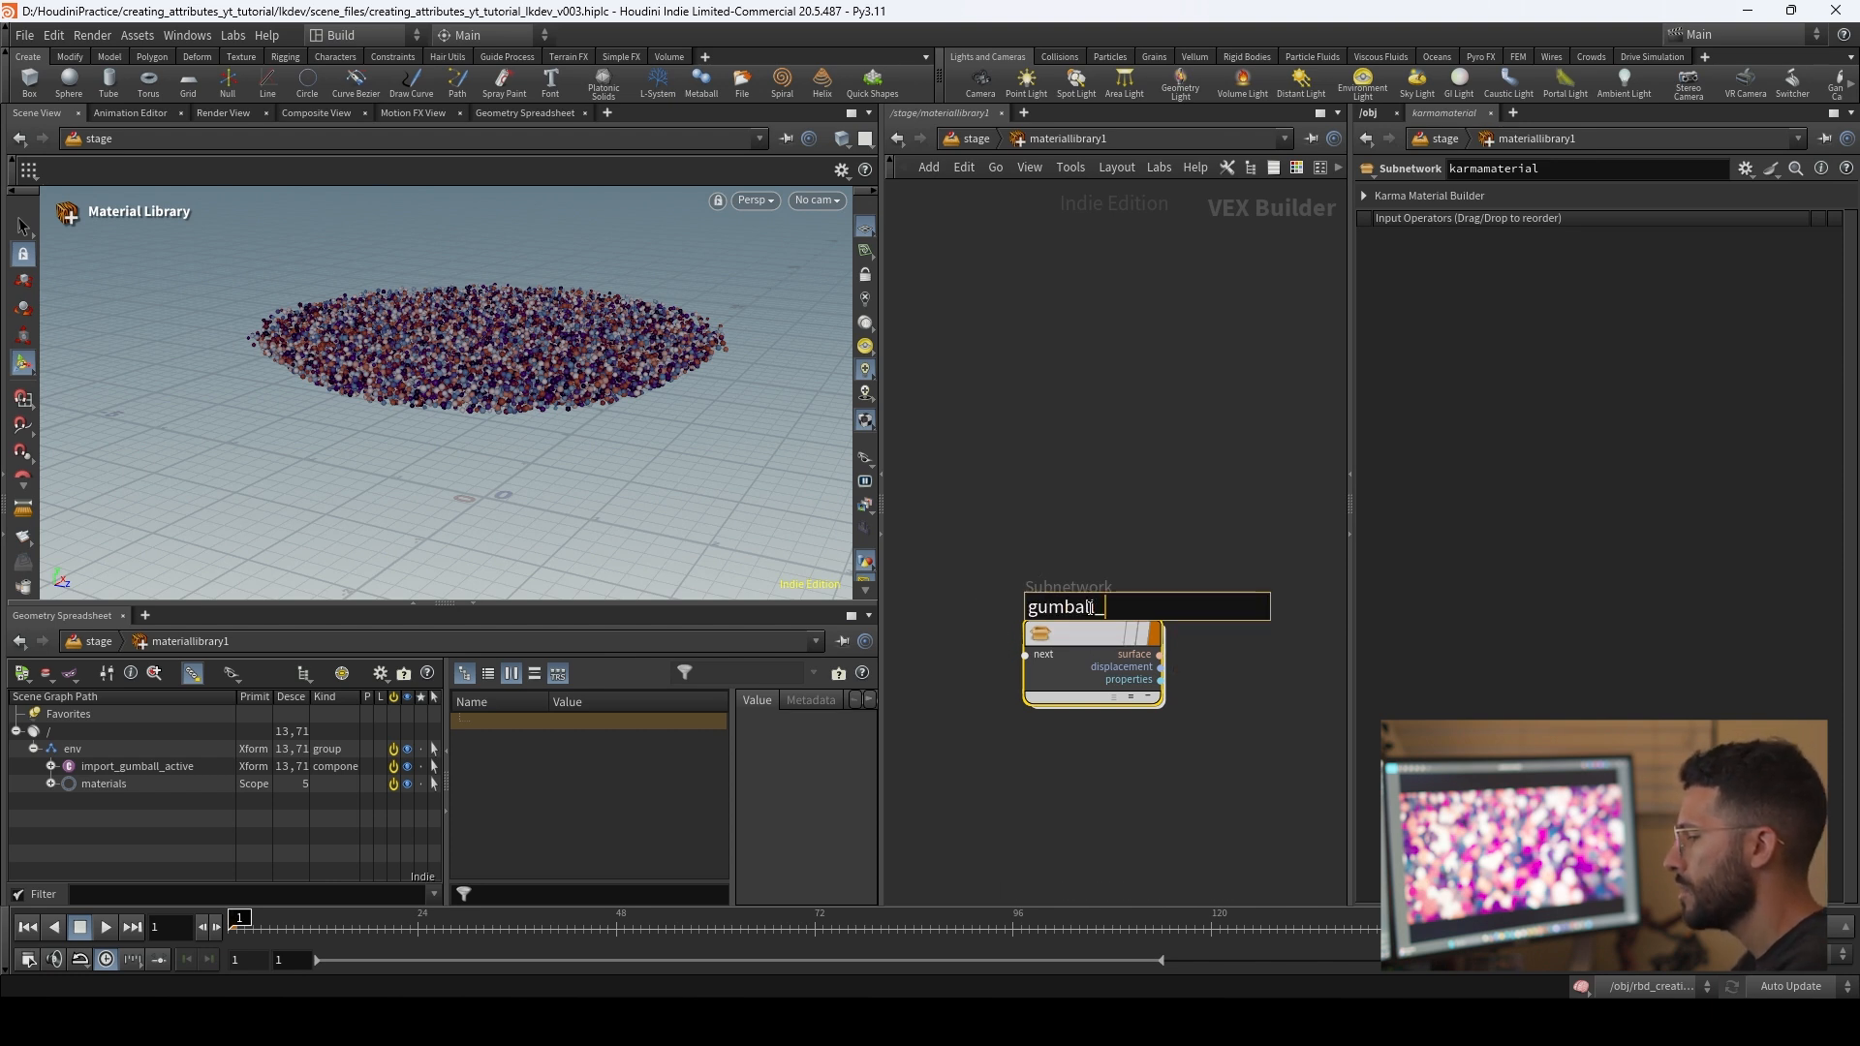
key(BackSpace)
key(Return)
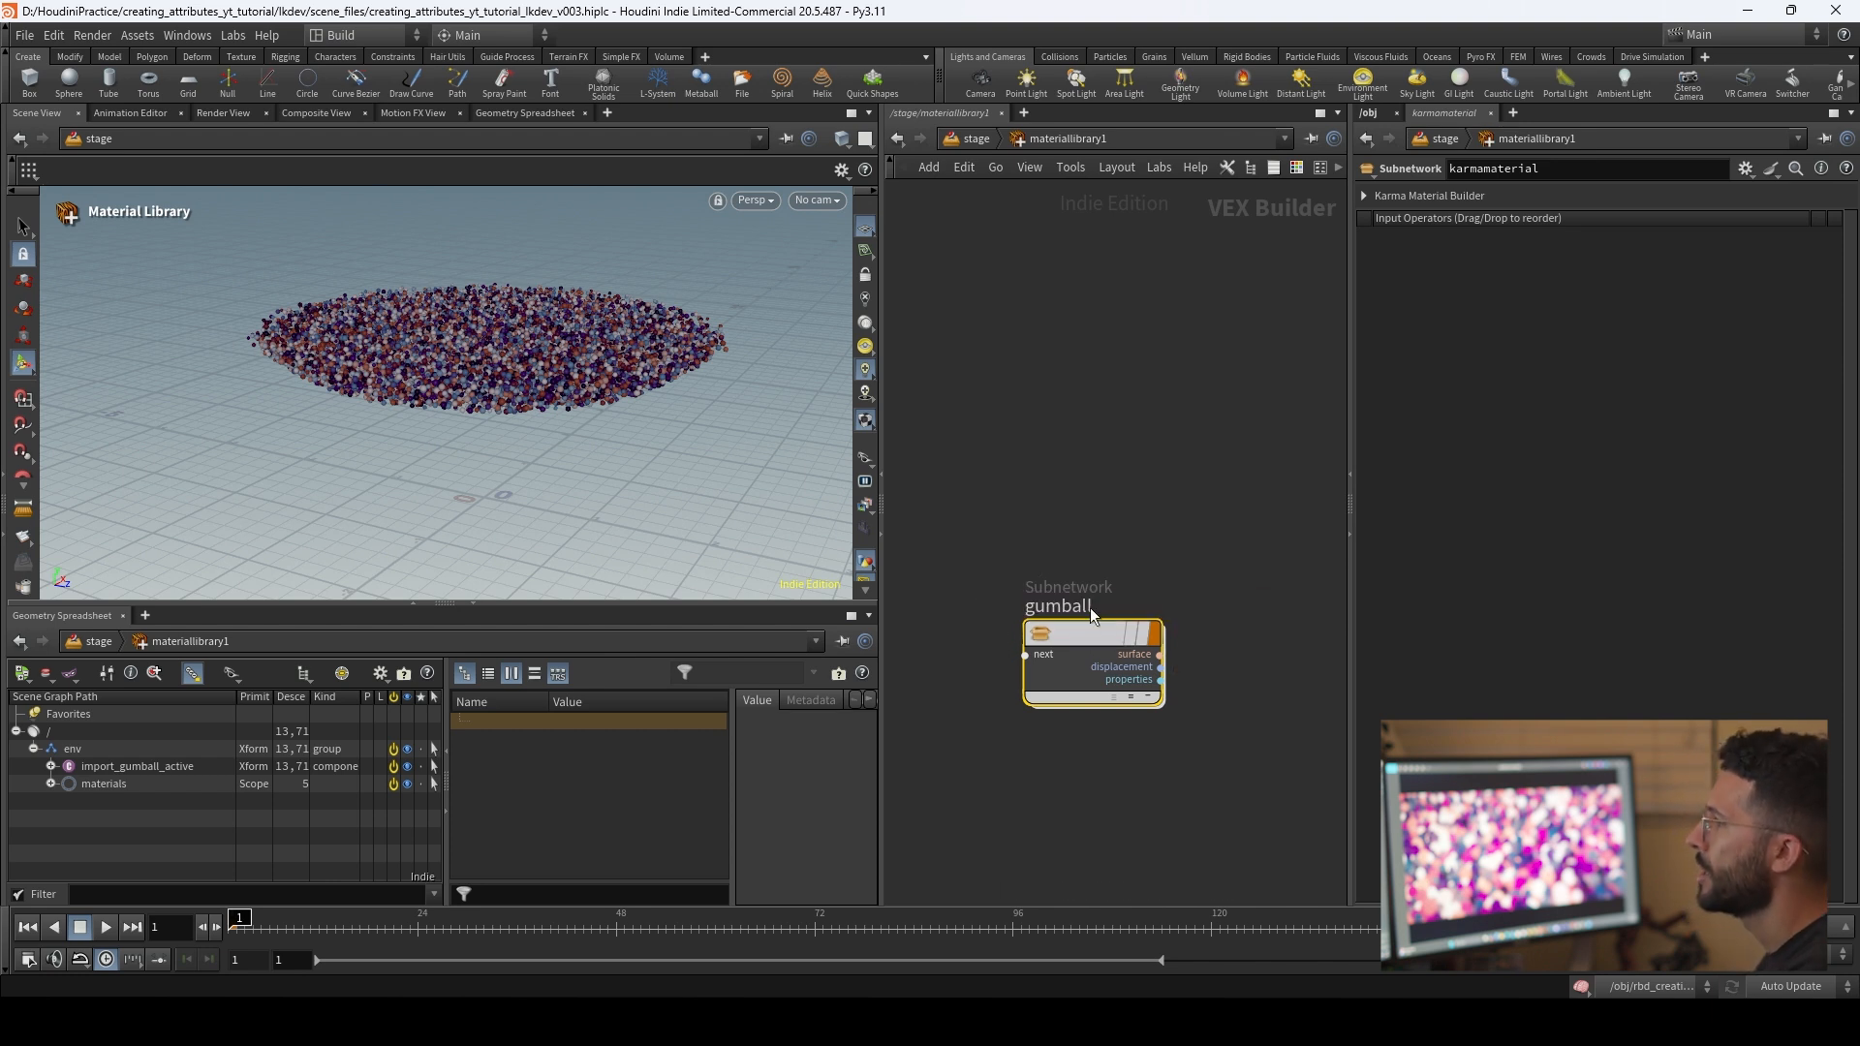
Step: Enter the gumball material and add a USD Prim Var Reader node below the inputs node
key(i)
drag(1022, 457, 982, 388)
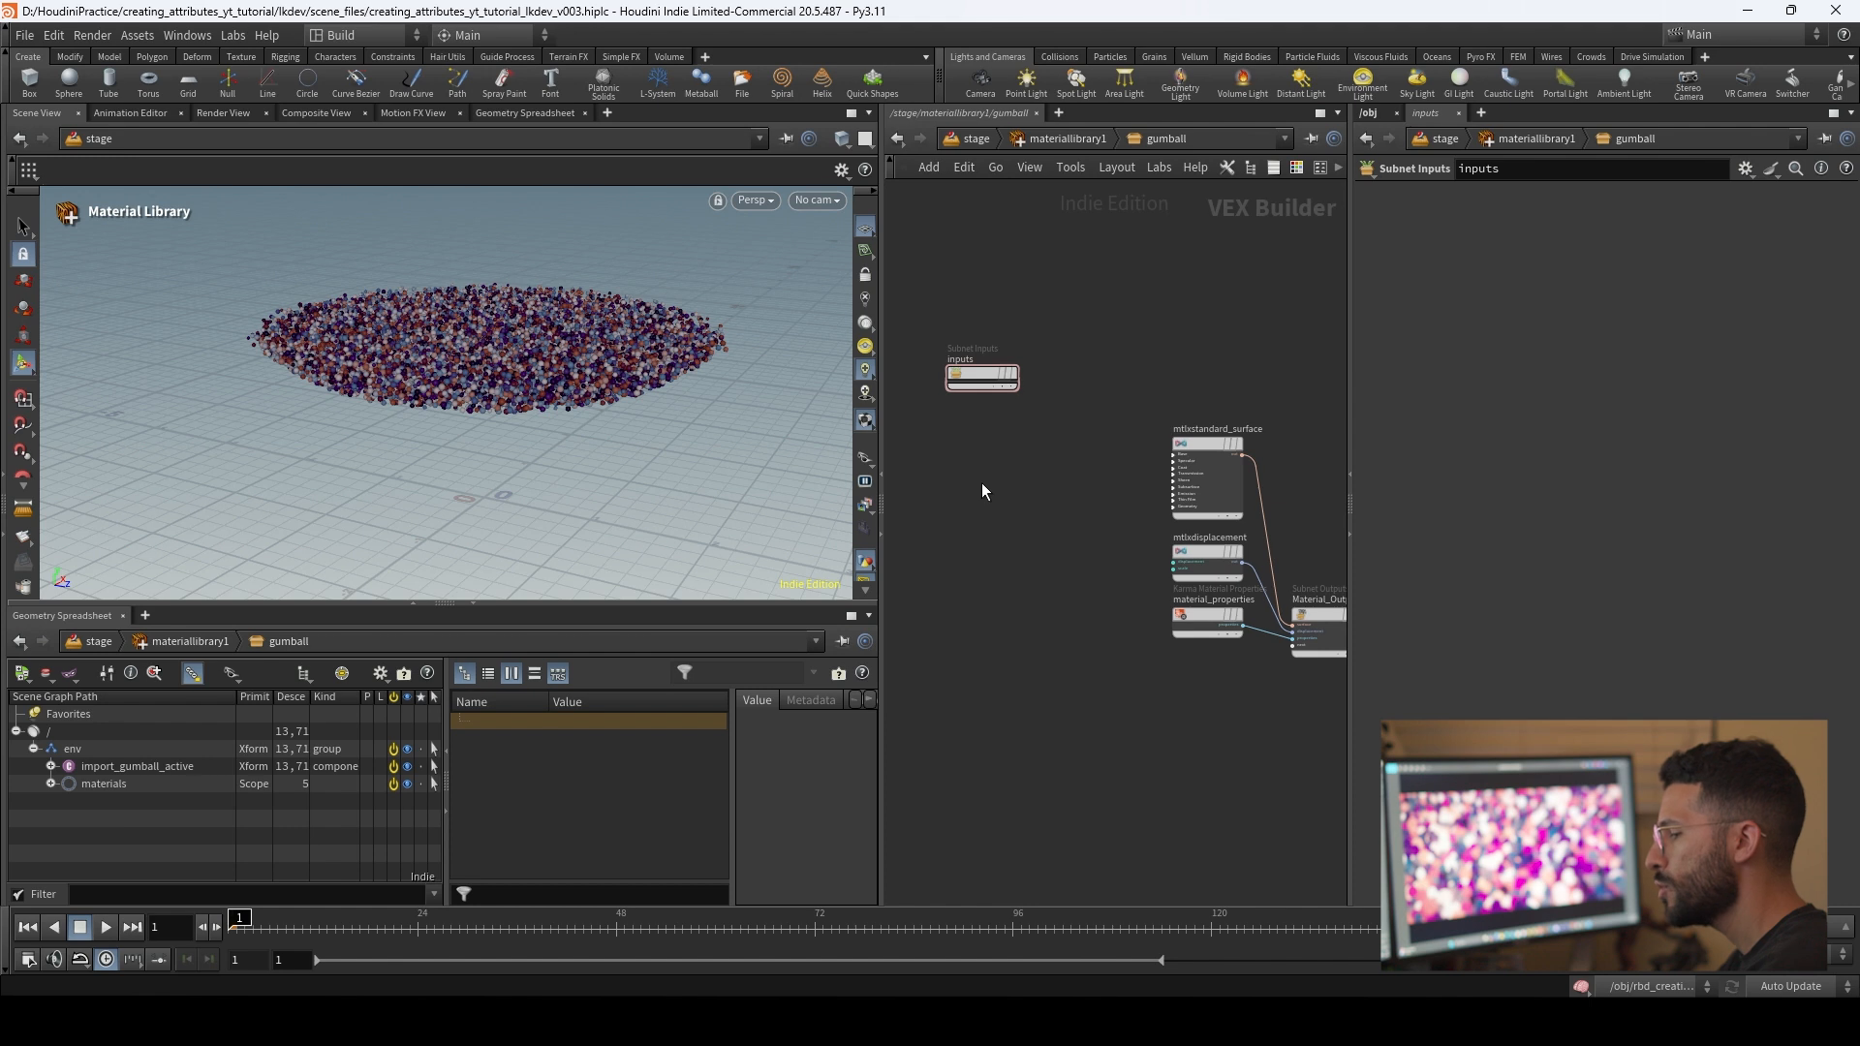
key(Tab)
text(usdpri)
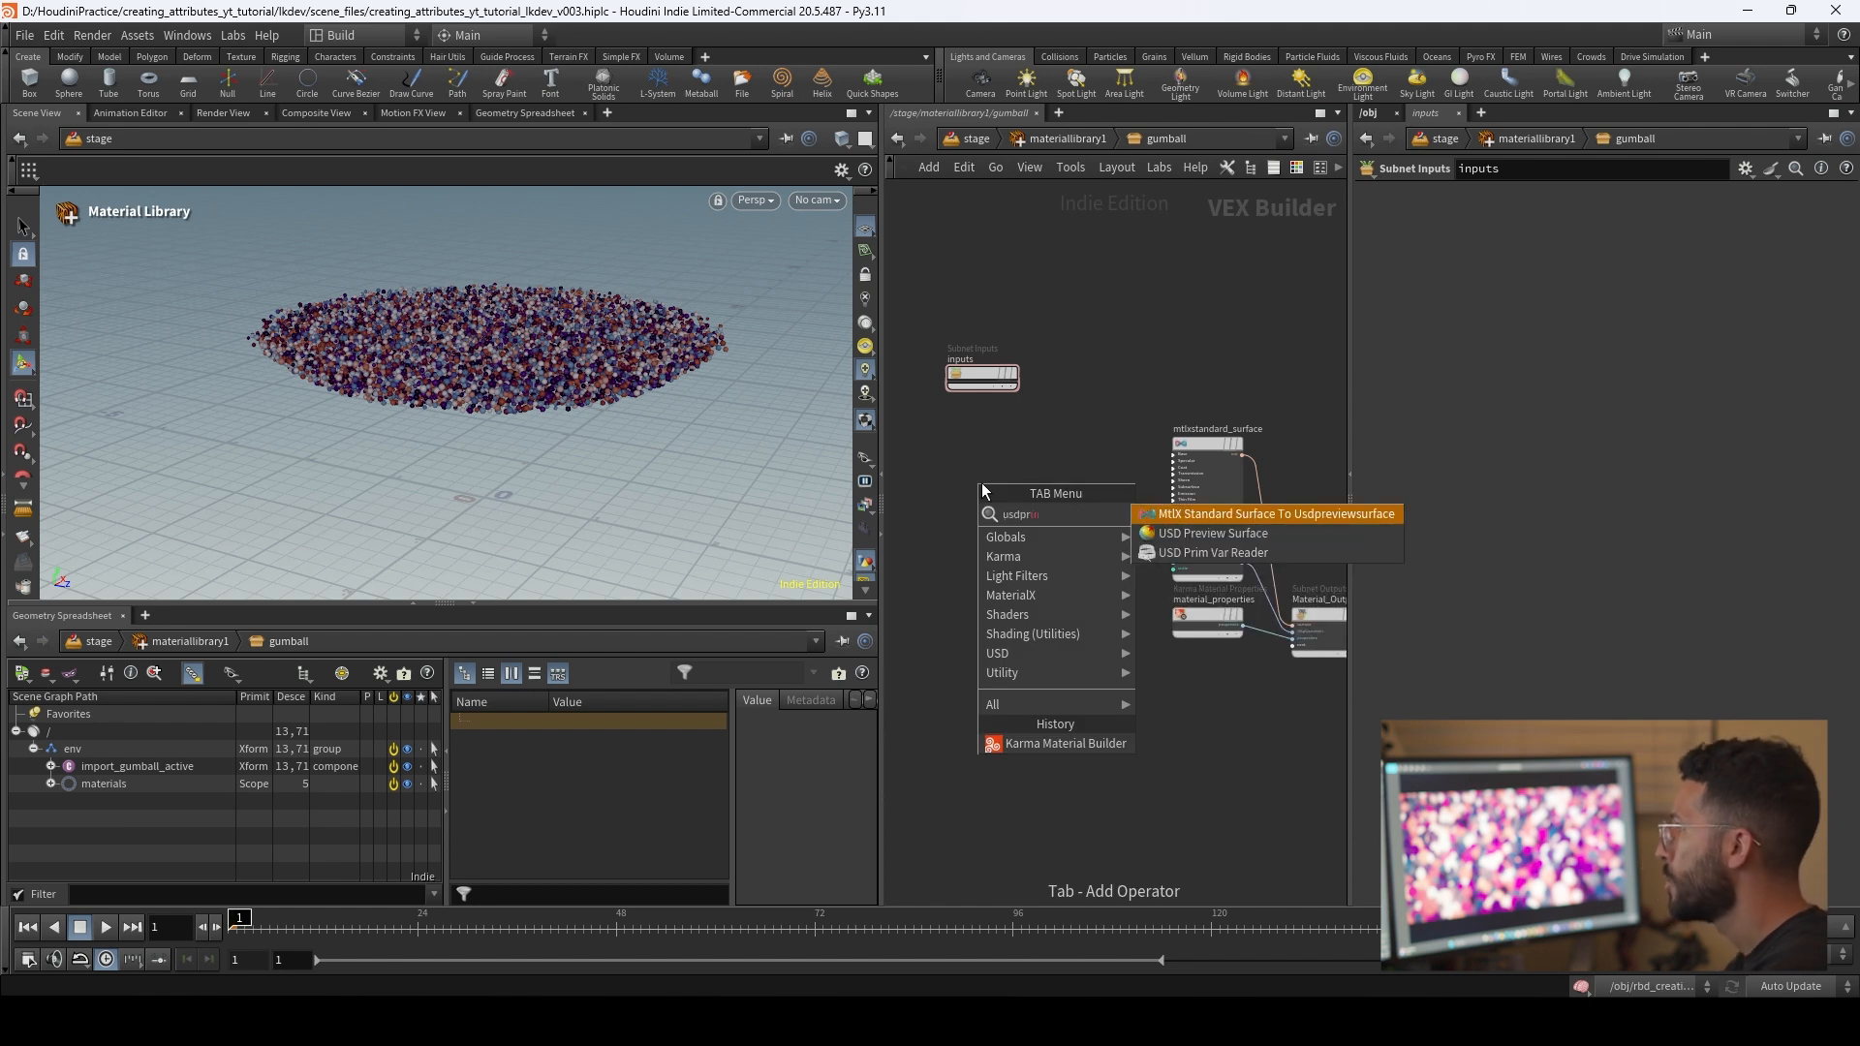
key(Down)
key(Down)
key(Return)
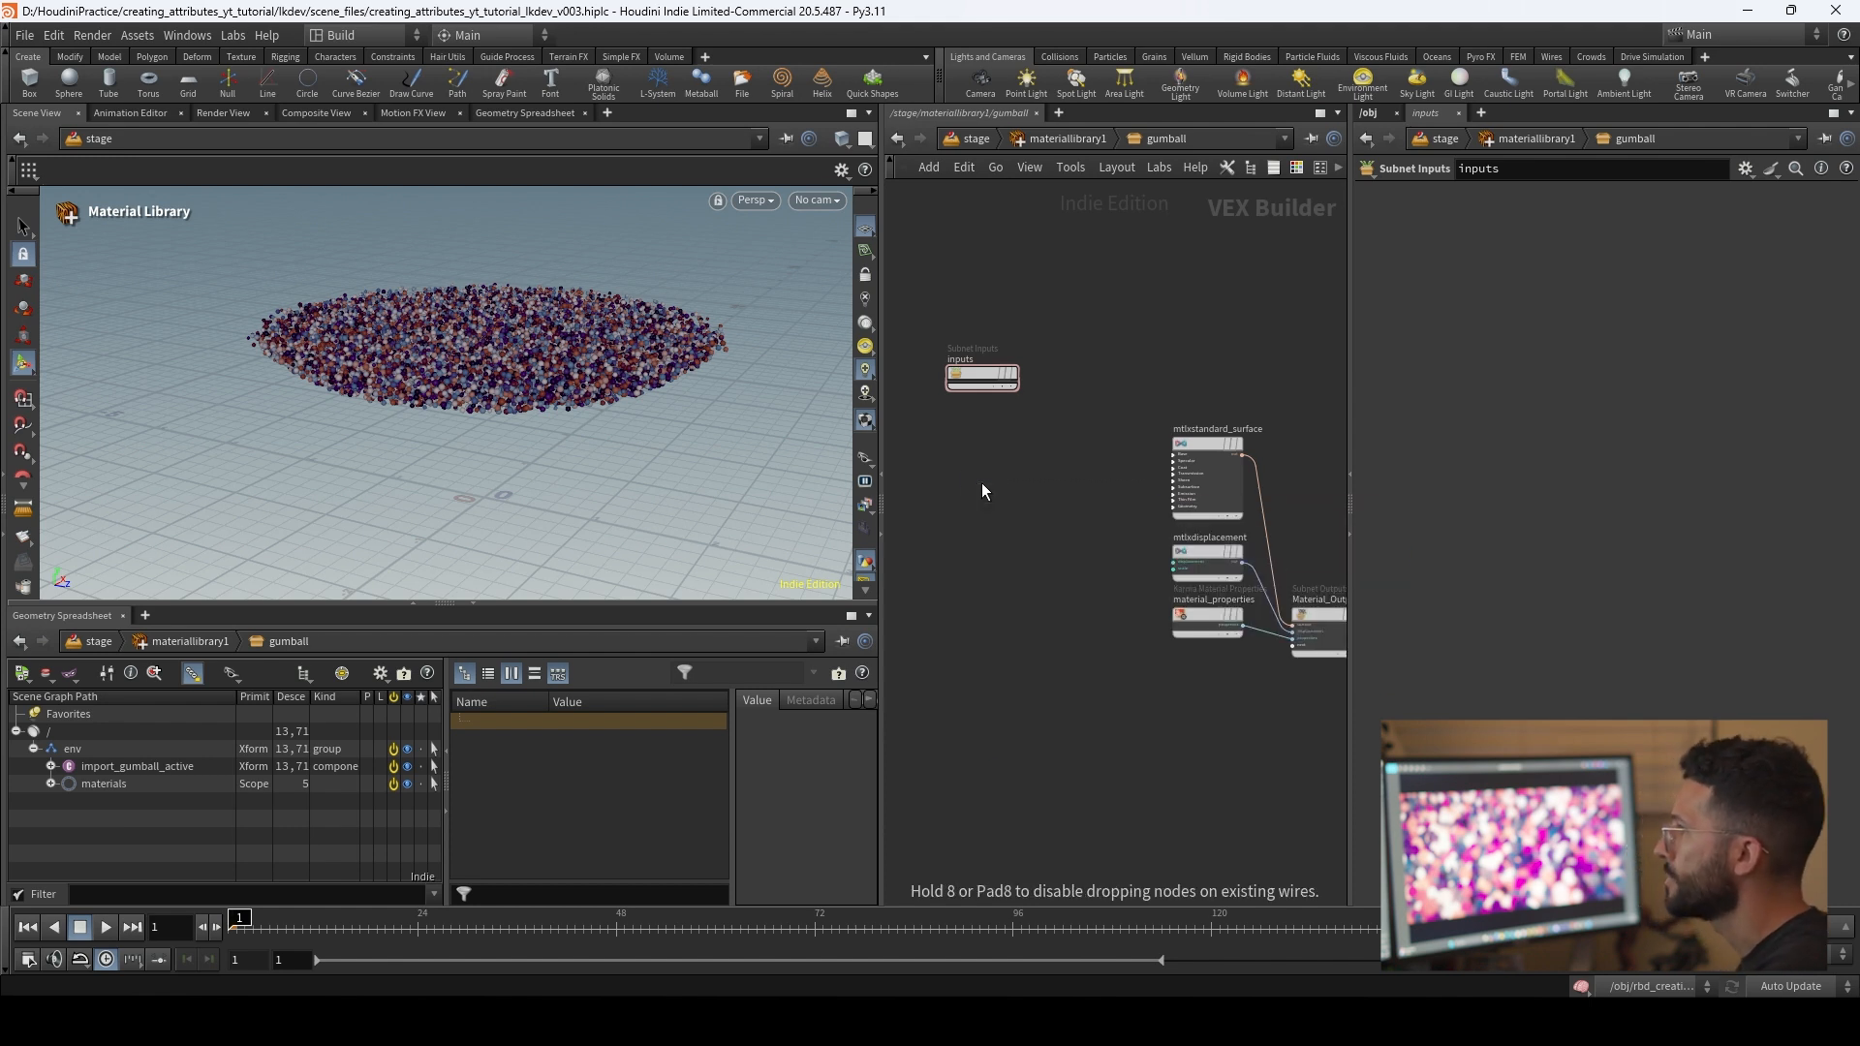
click(972, 486)
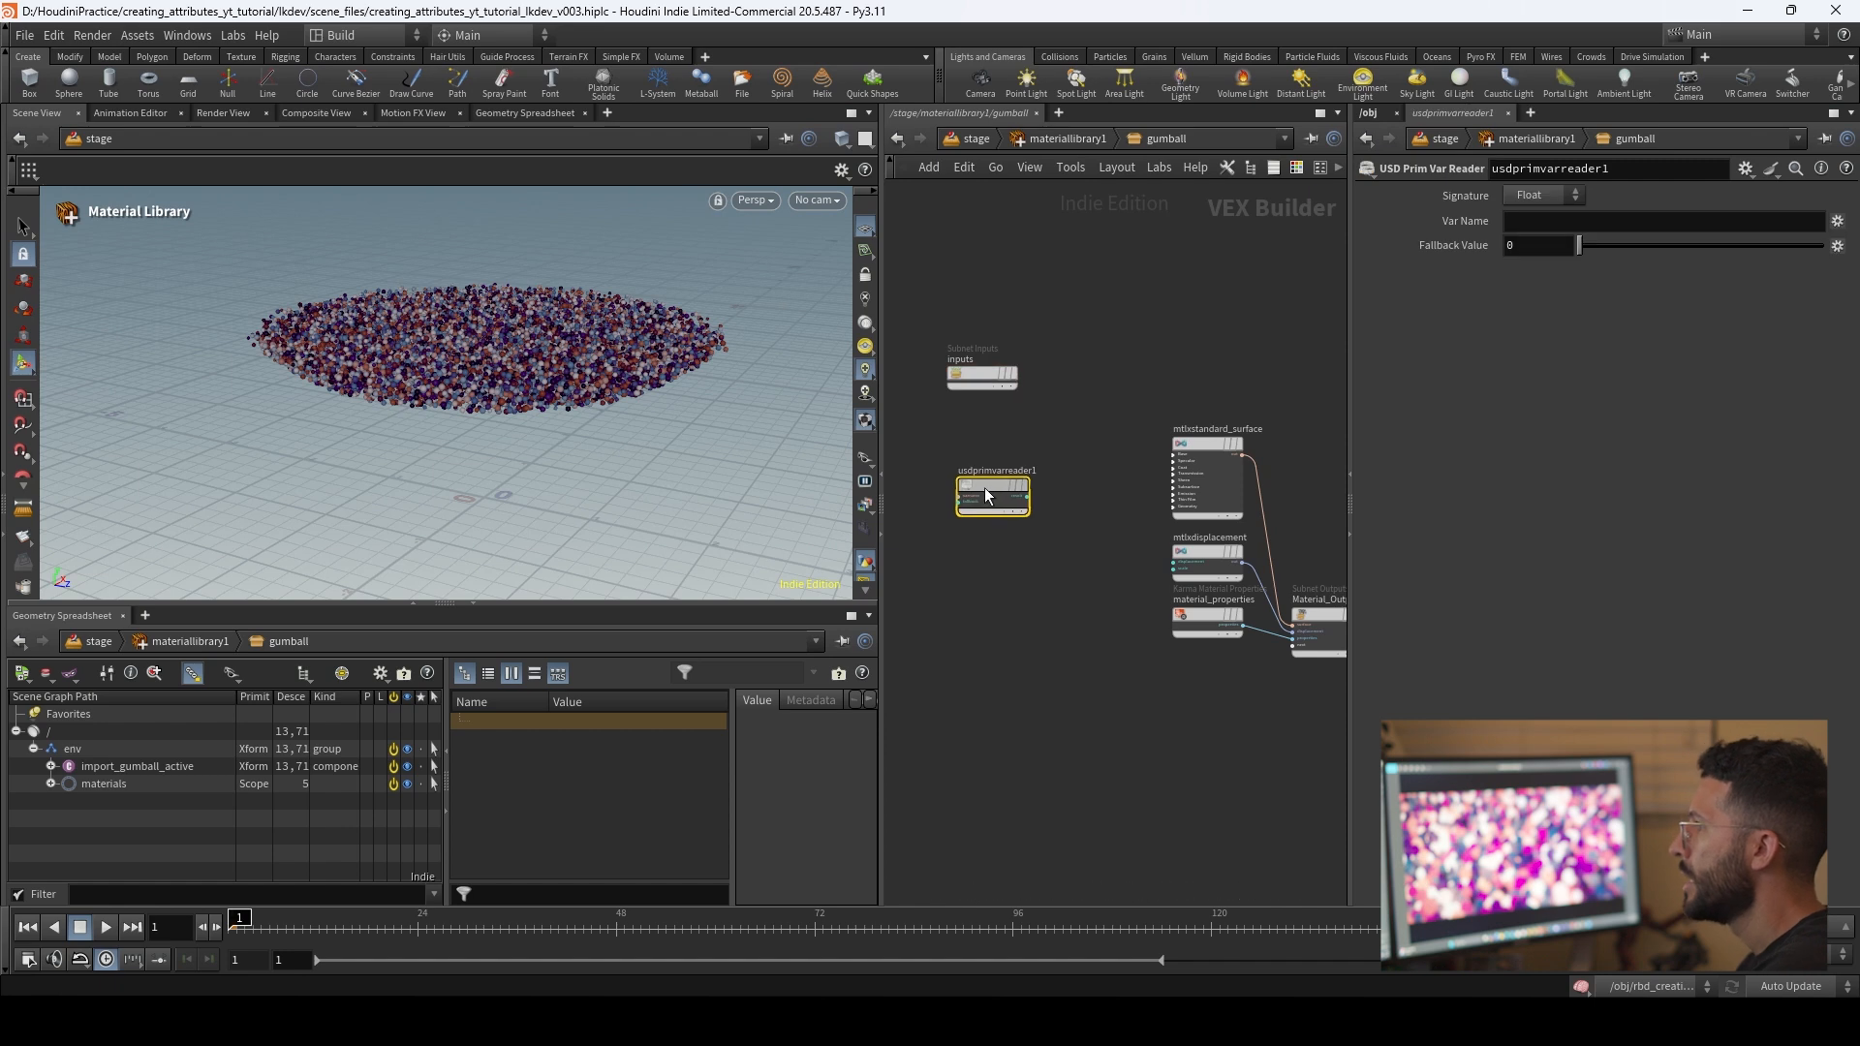
scroll(990, 554, up, 3)
middle_drag(992, 556, 1036, 633)
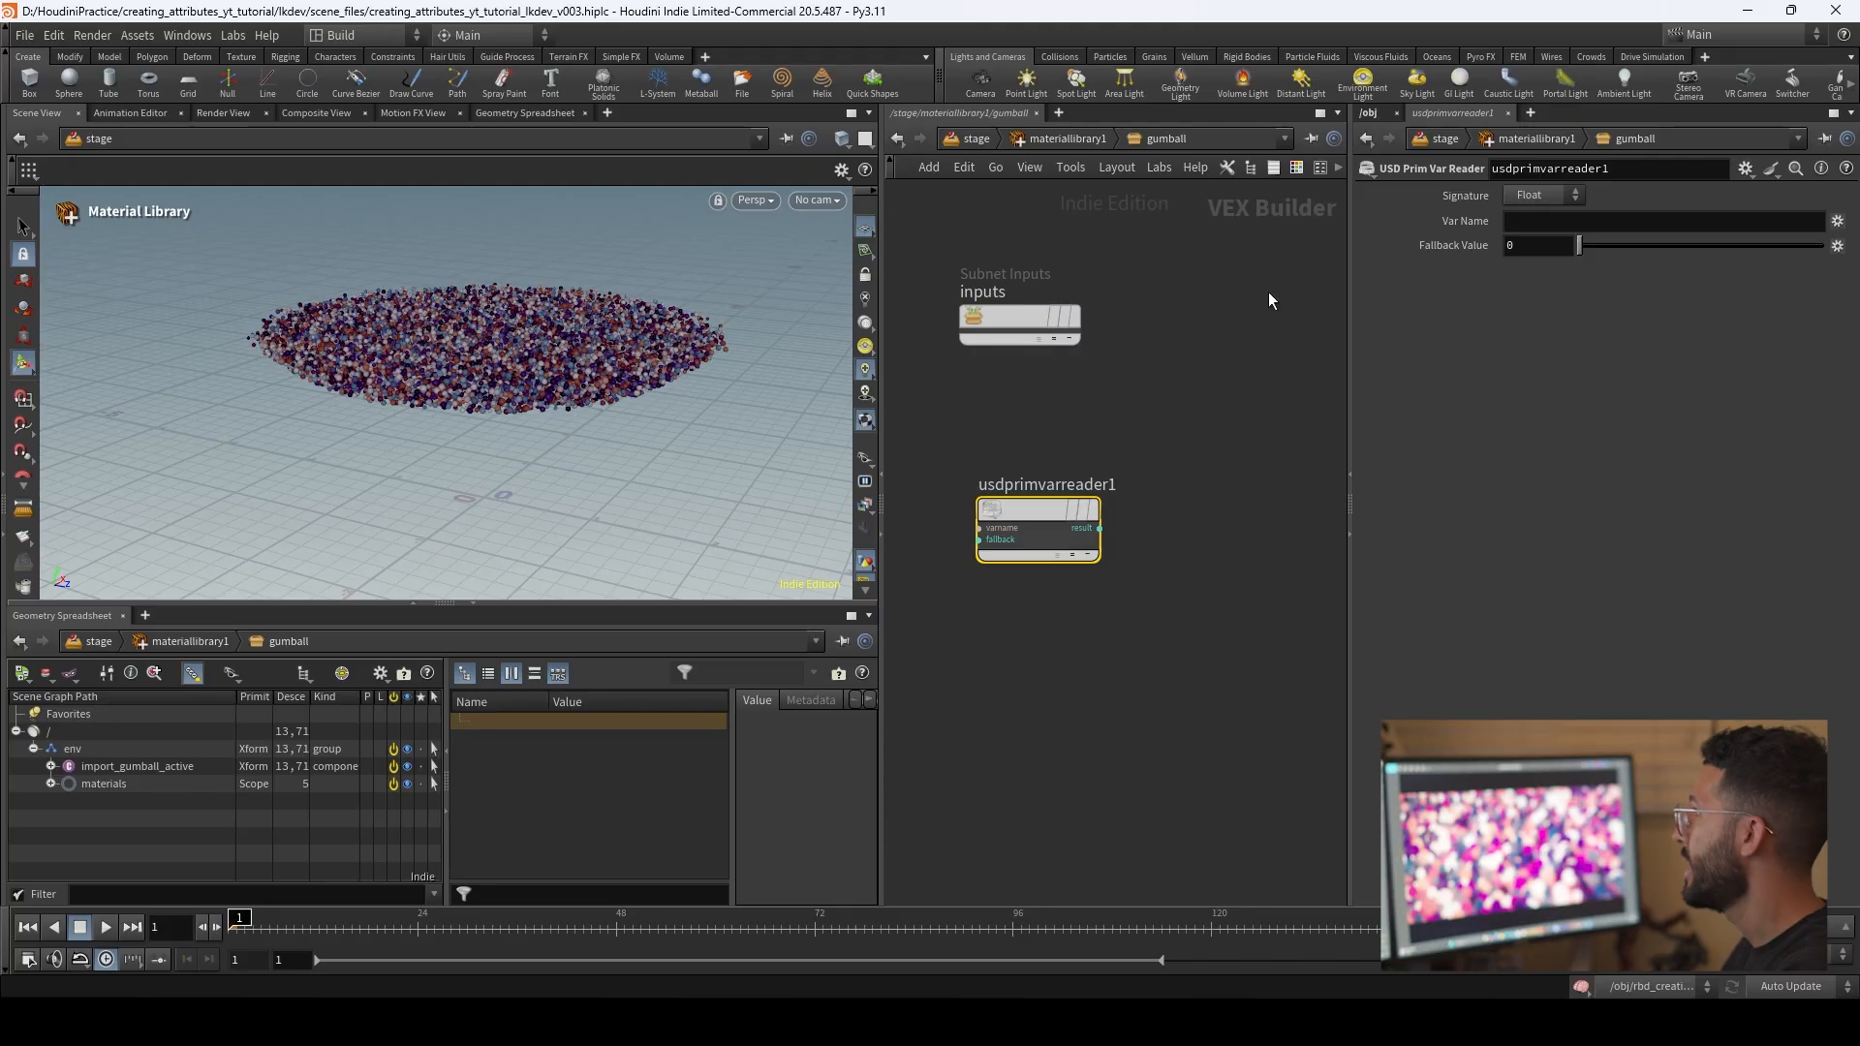
Step: Set the USD Prim Var Reader's variable name to displayColor
click(1504, 220)
text(displ)
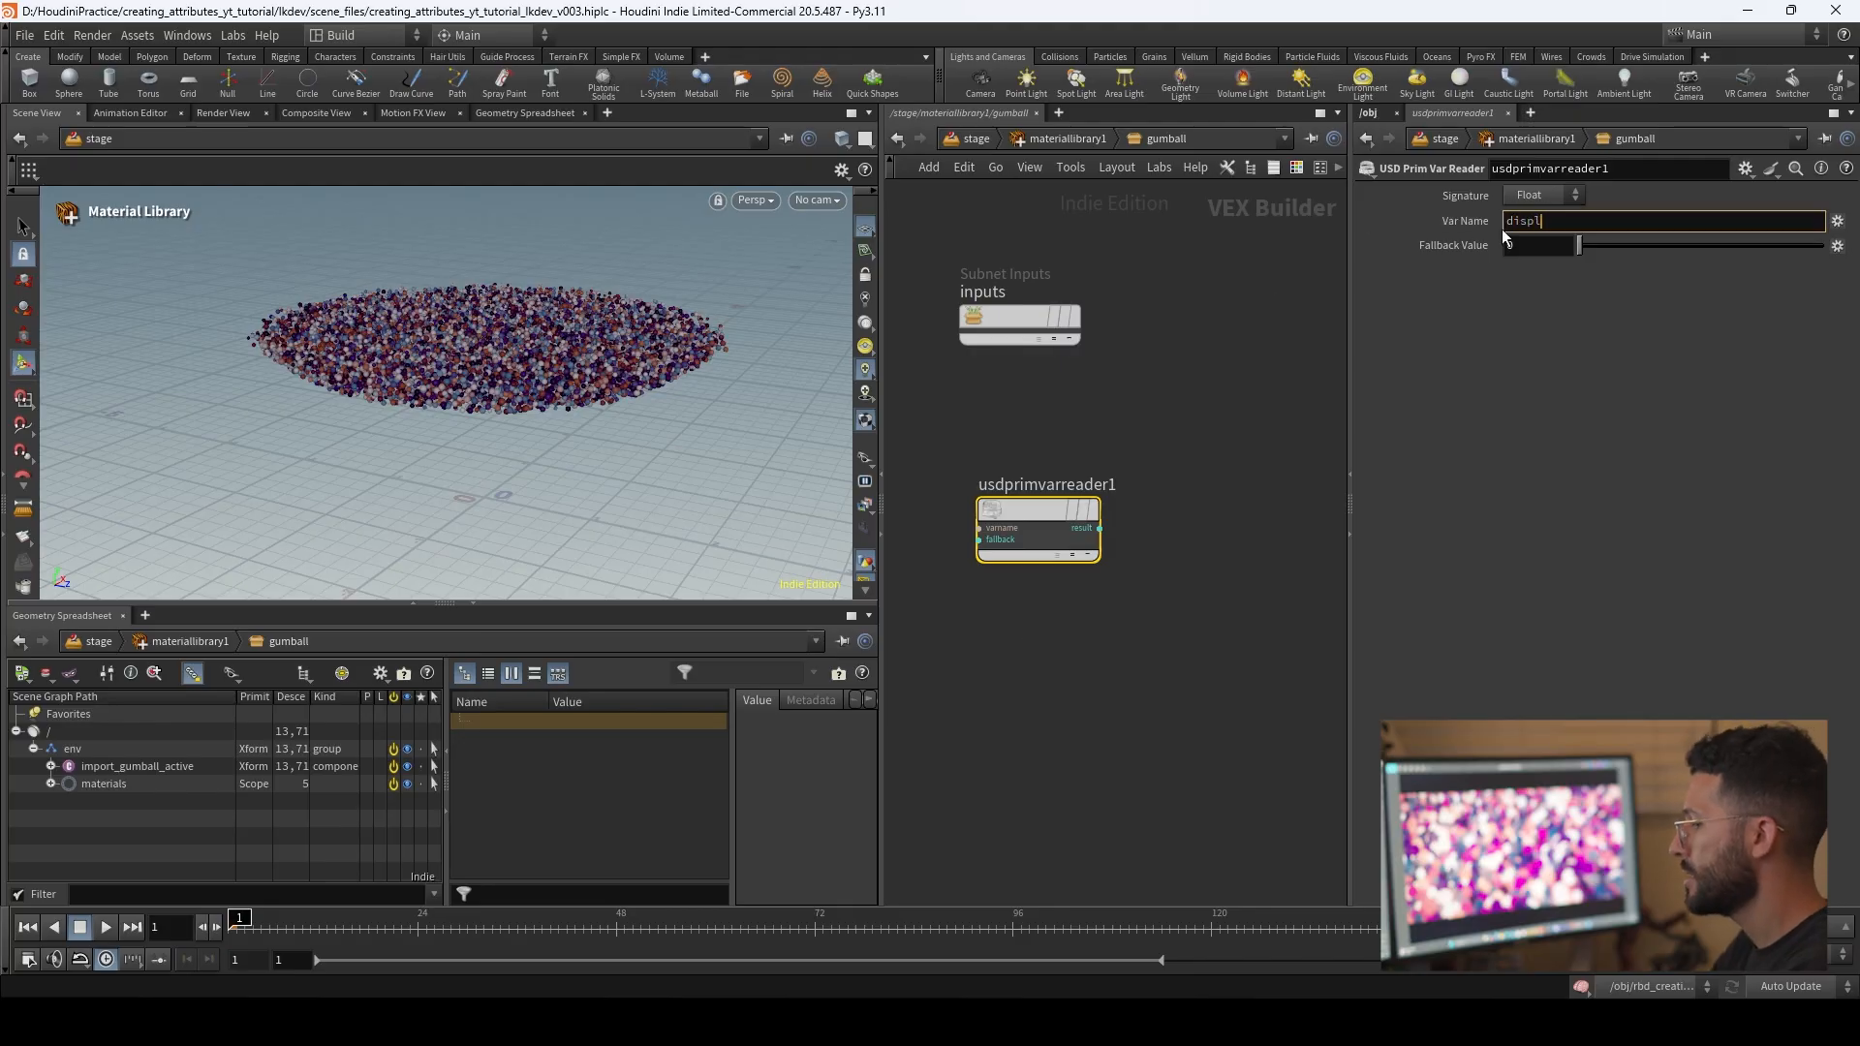
text(ayColor)
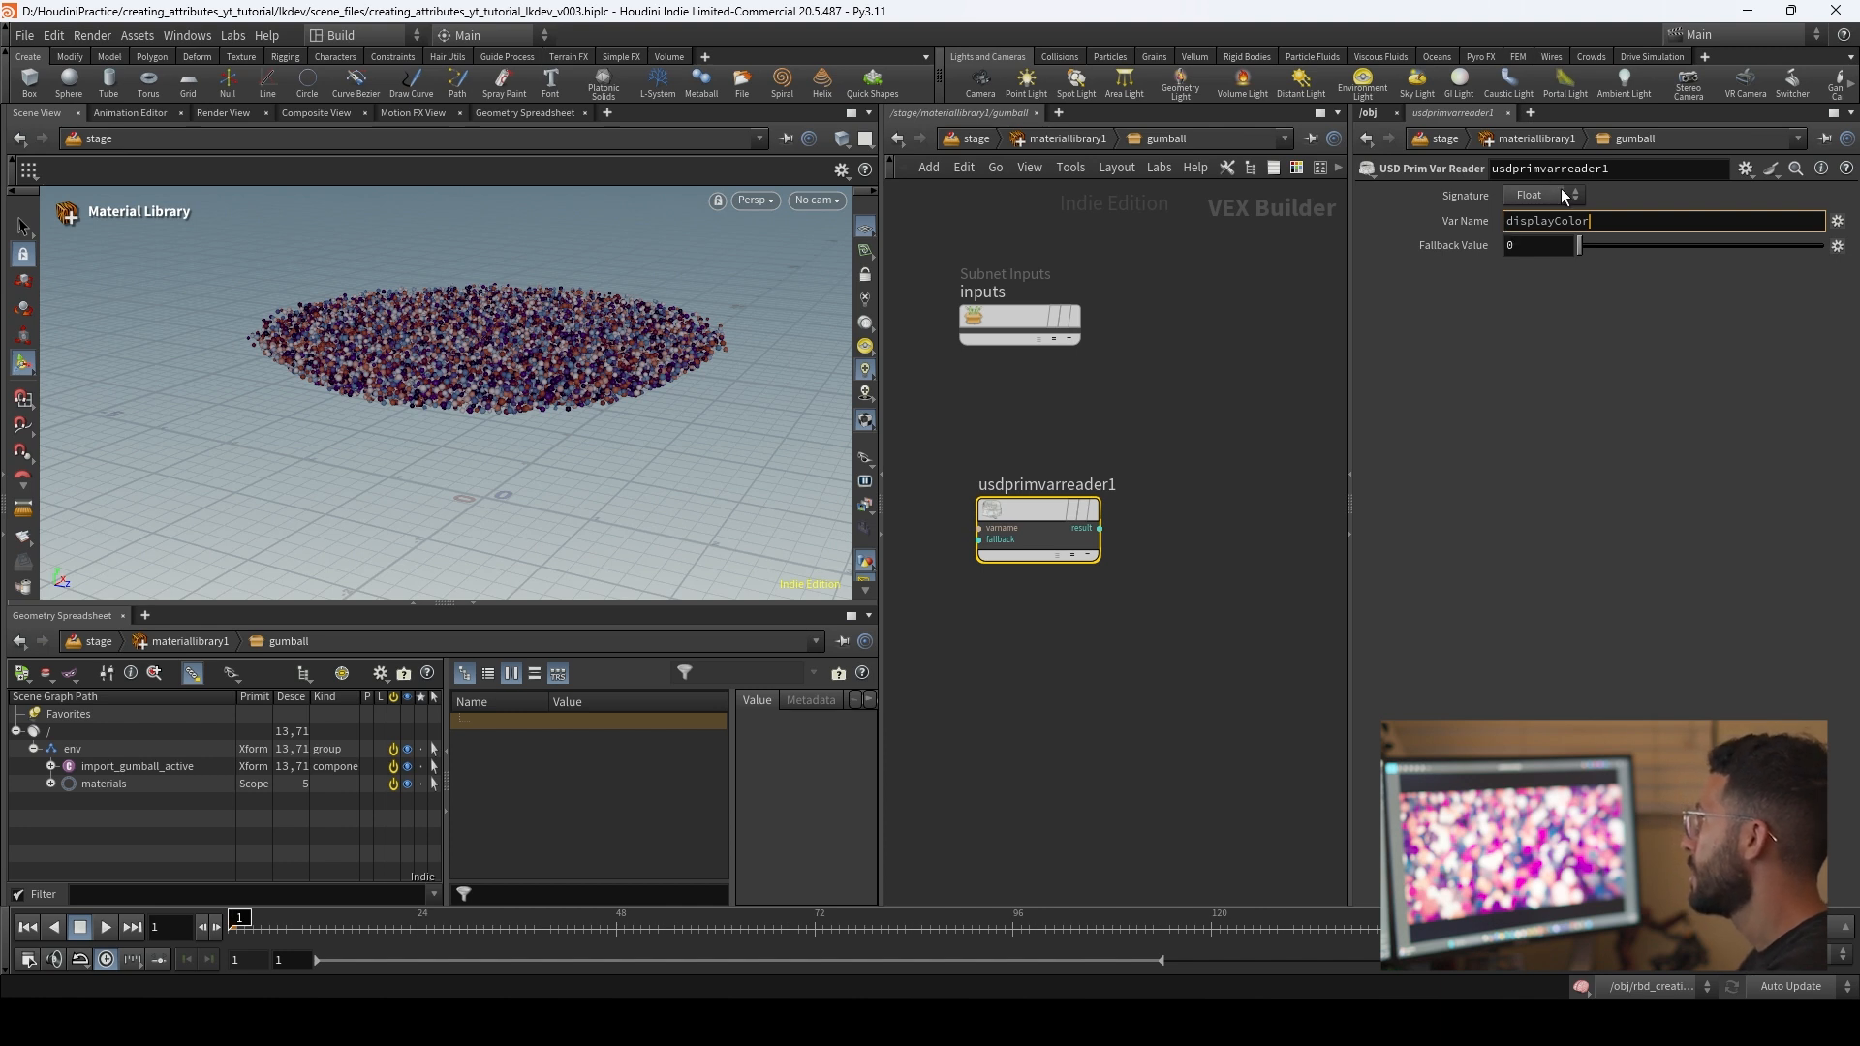
click(1519, 347)
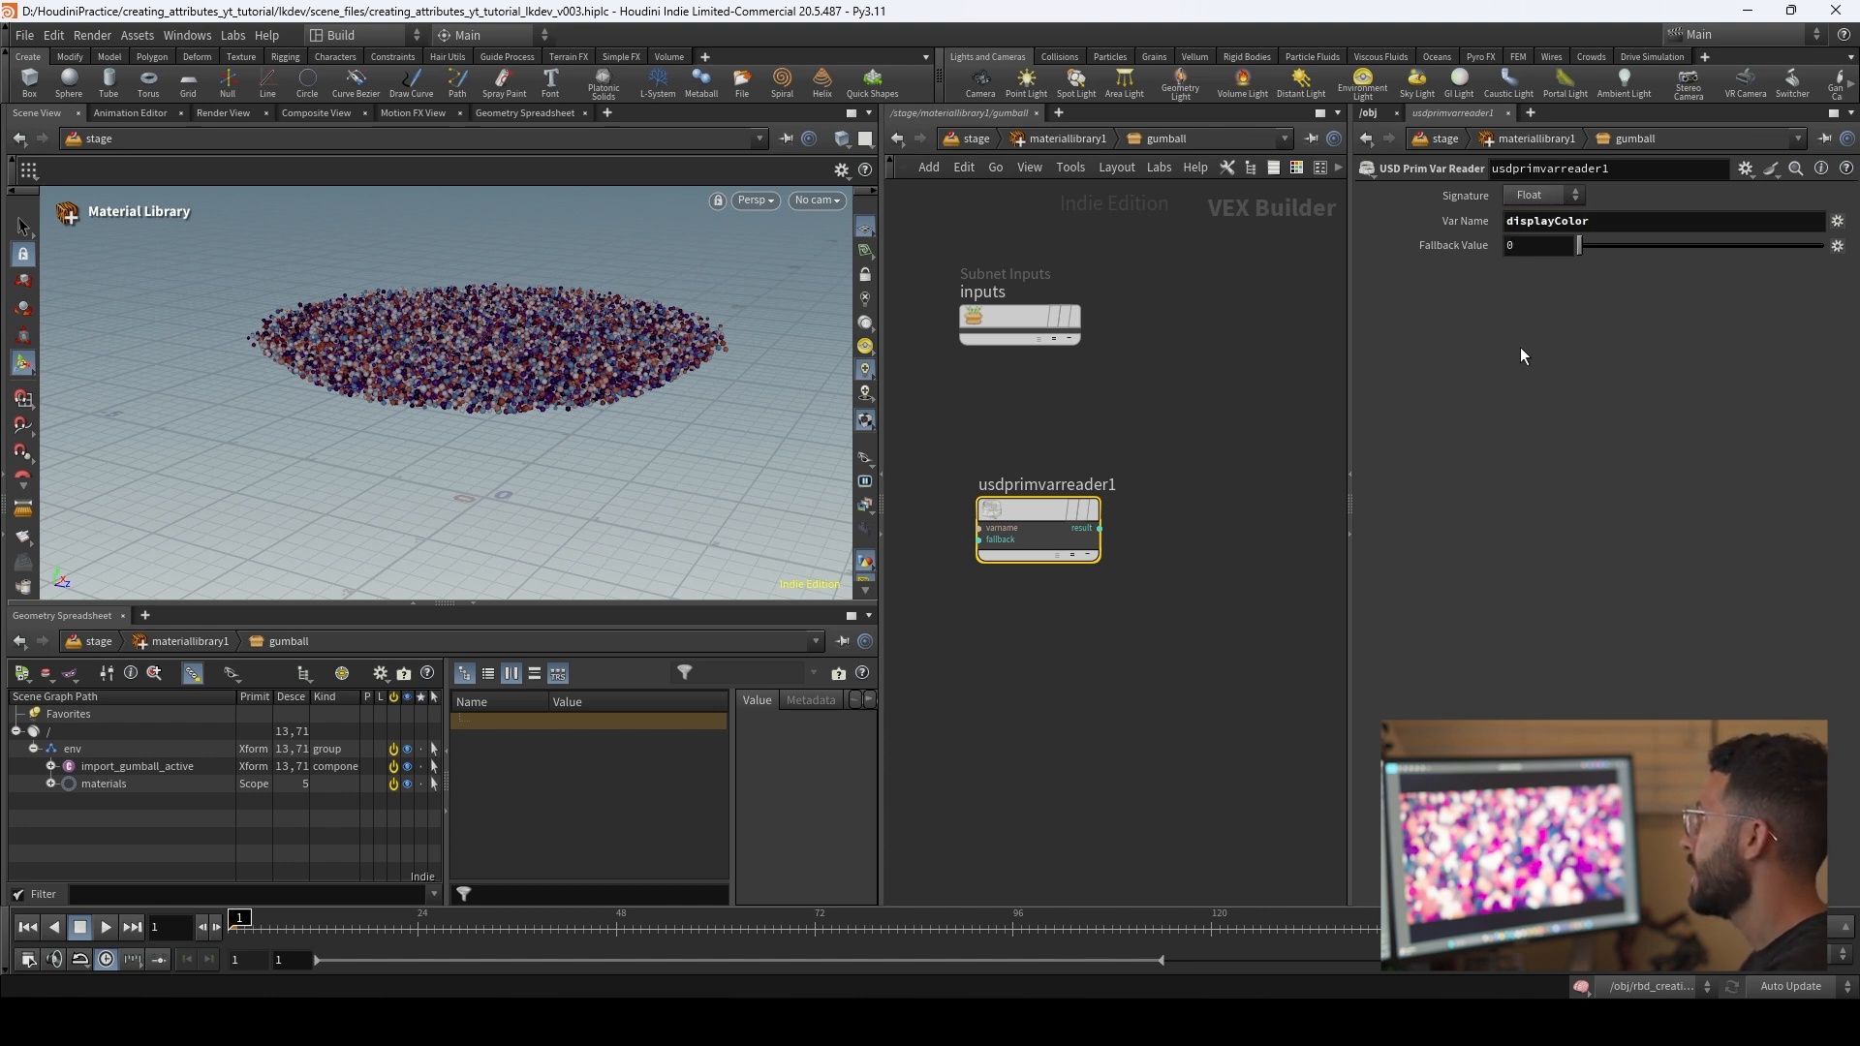
Step: Set the displayColor reader's signature to Vector and connect its result to the standard surface's Base Color and Emission Color inputs
click(1568, 195)
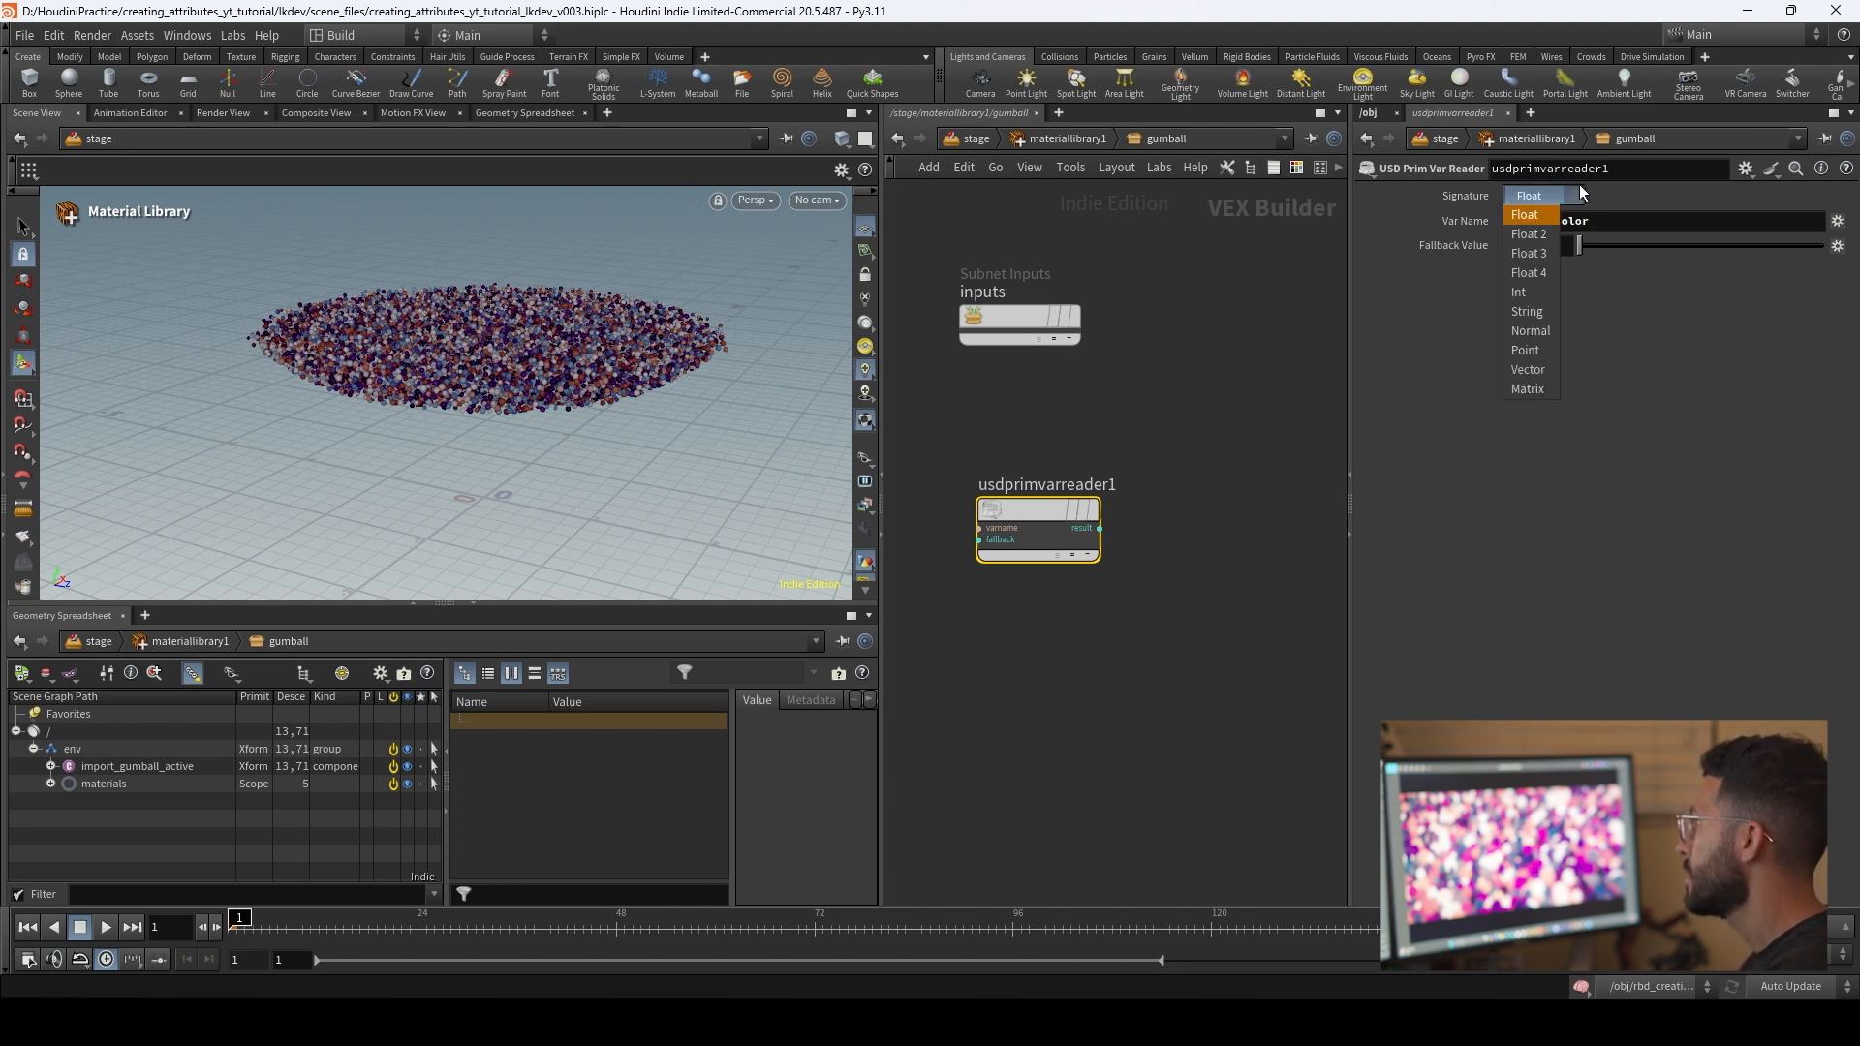
click(1544, 370)
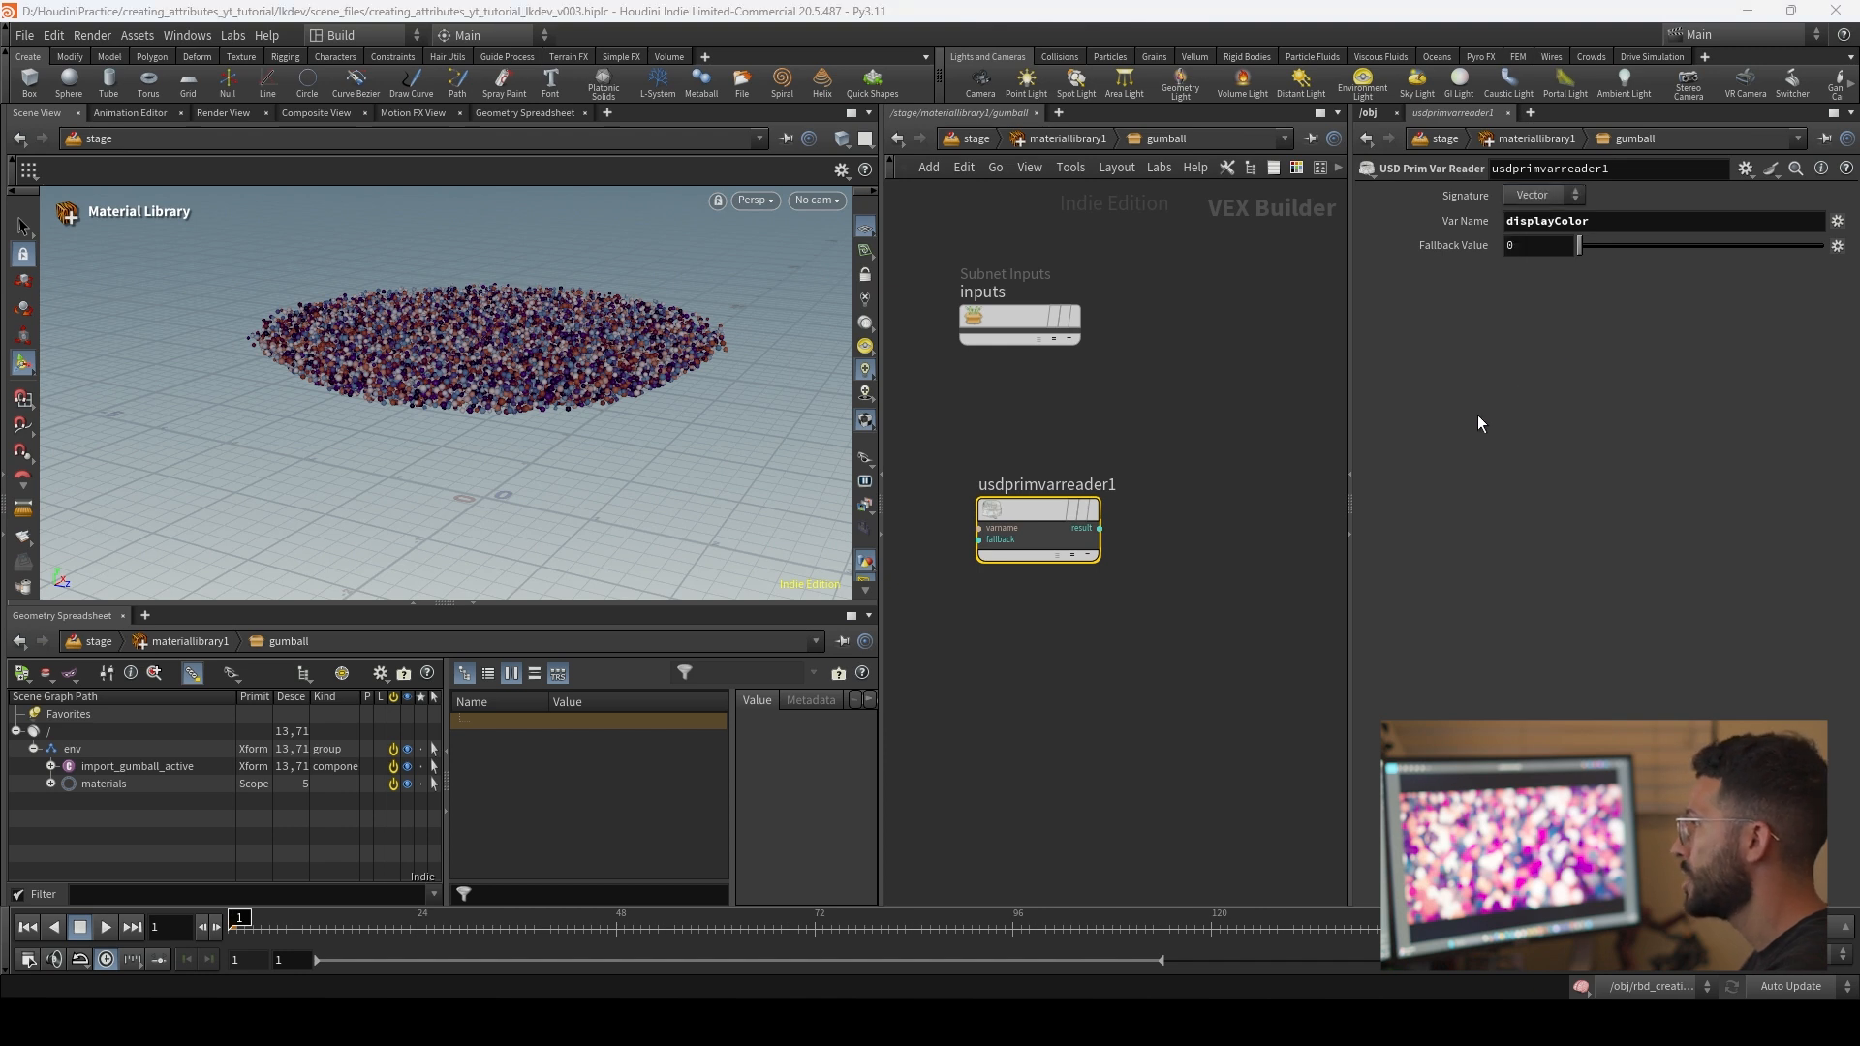
middle_drag(1175, 527, 1044, 405)
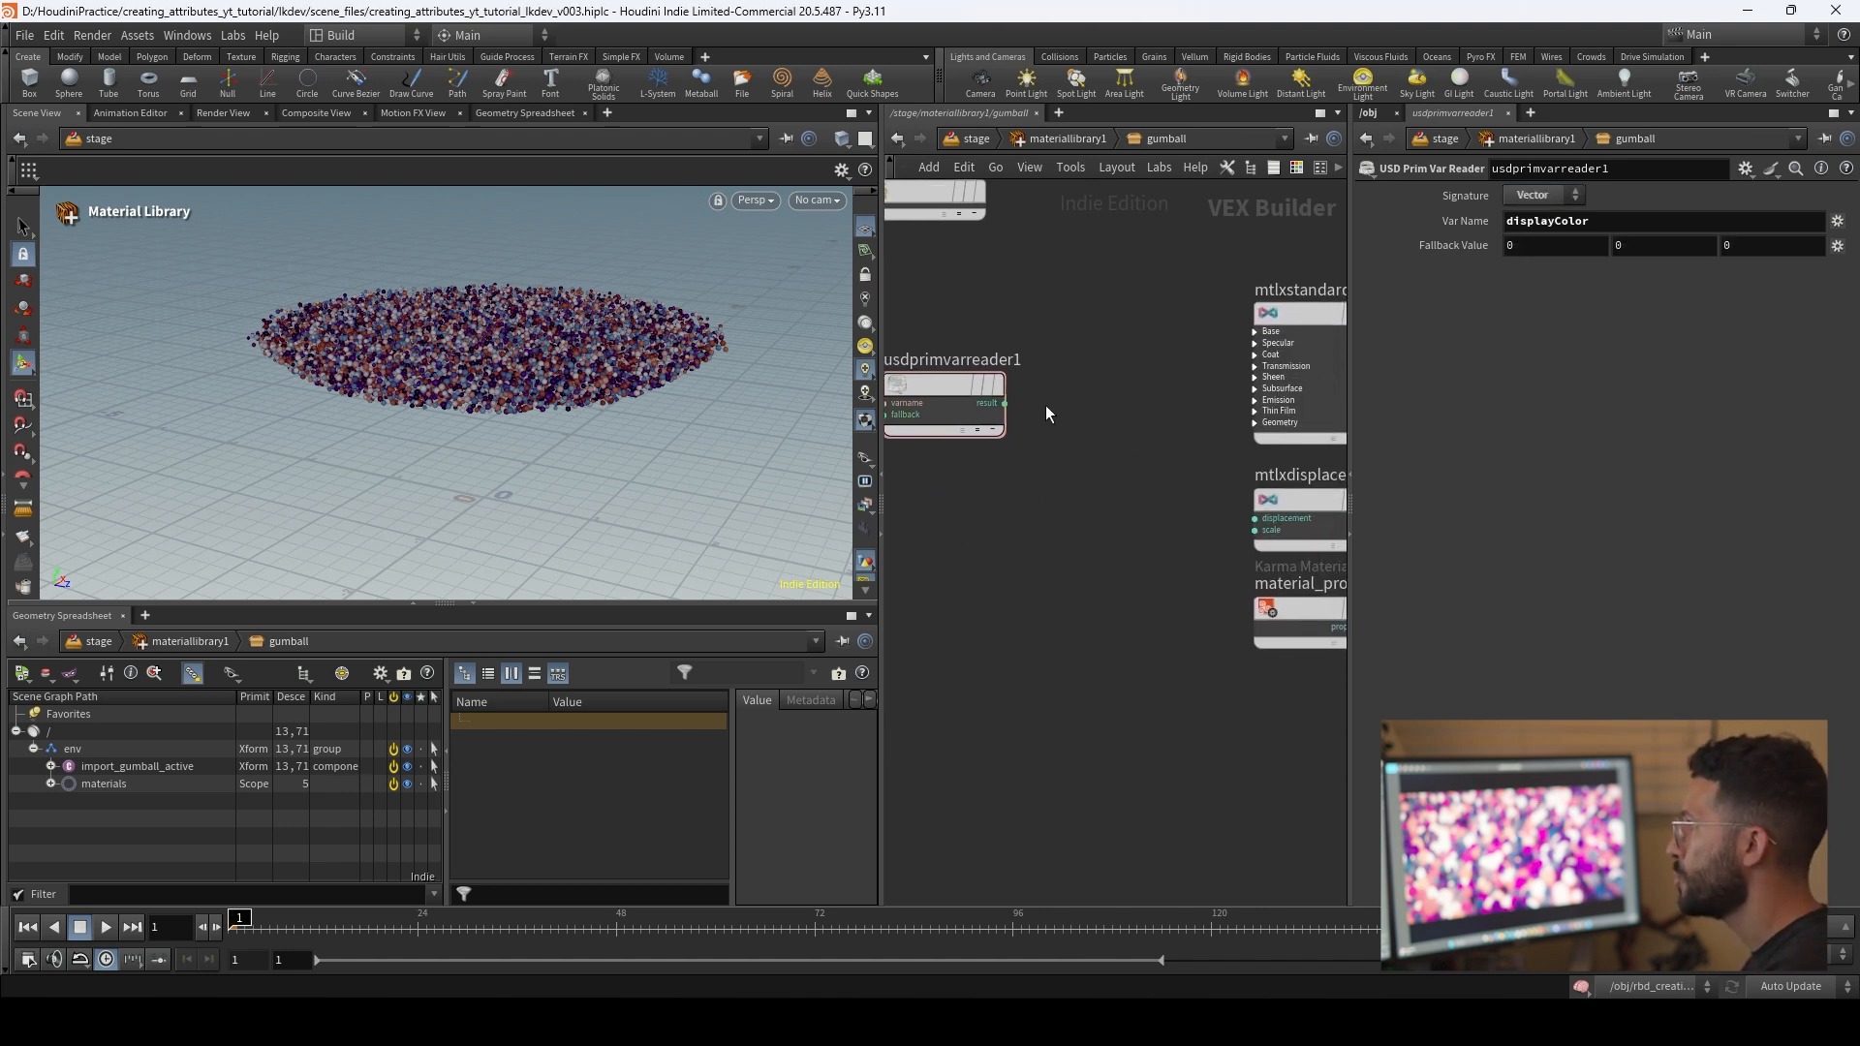
drag(1004, 404, 1262, 324)
click(1293, 378)
middle_drag(1104, 407, 1096, 375)
drag(997, 372, 1259, 369)
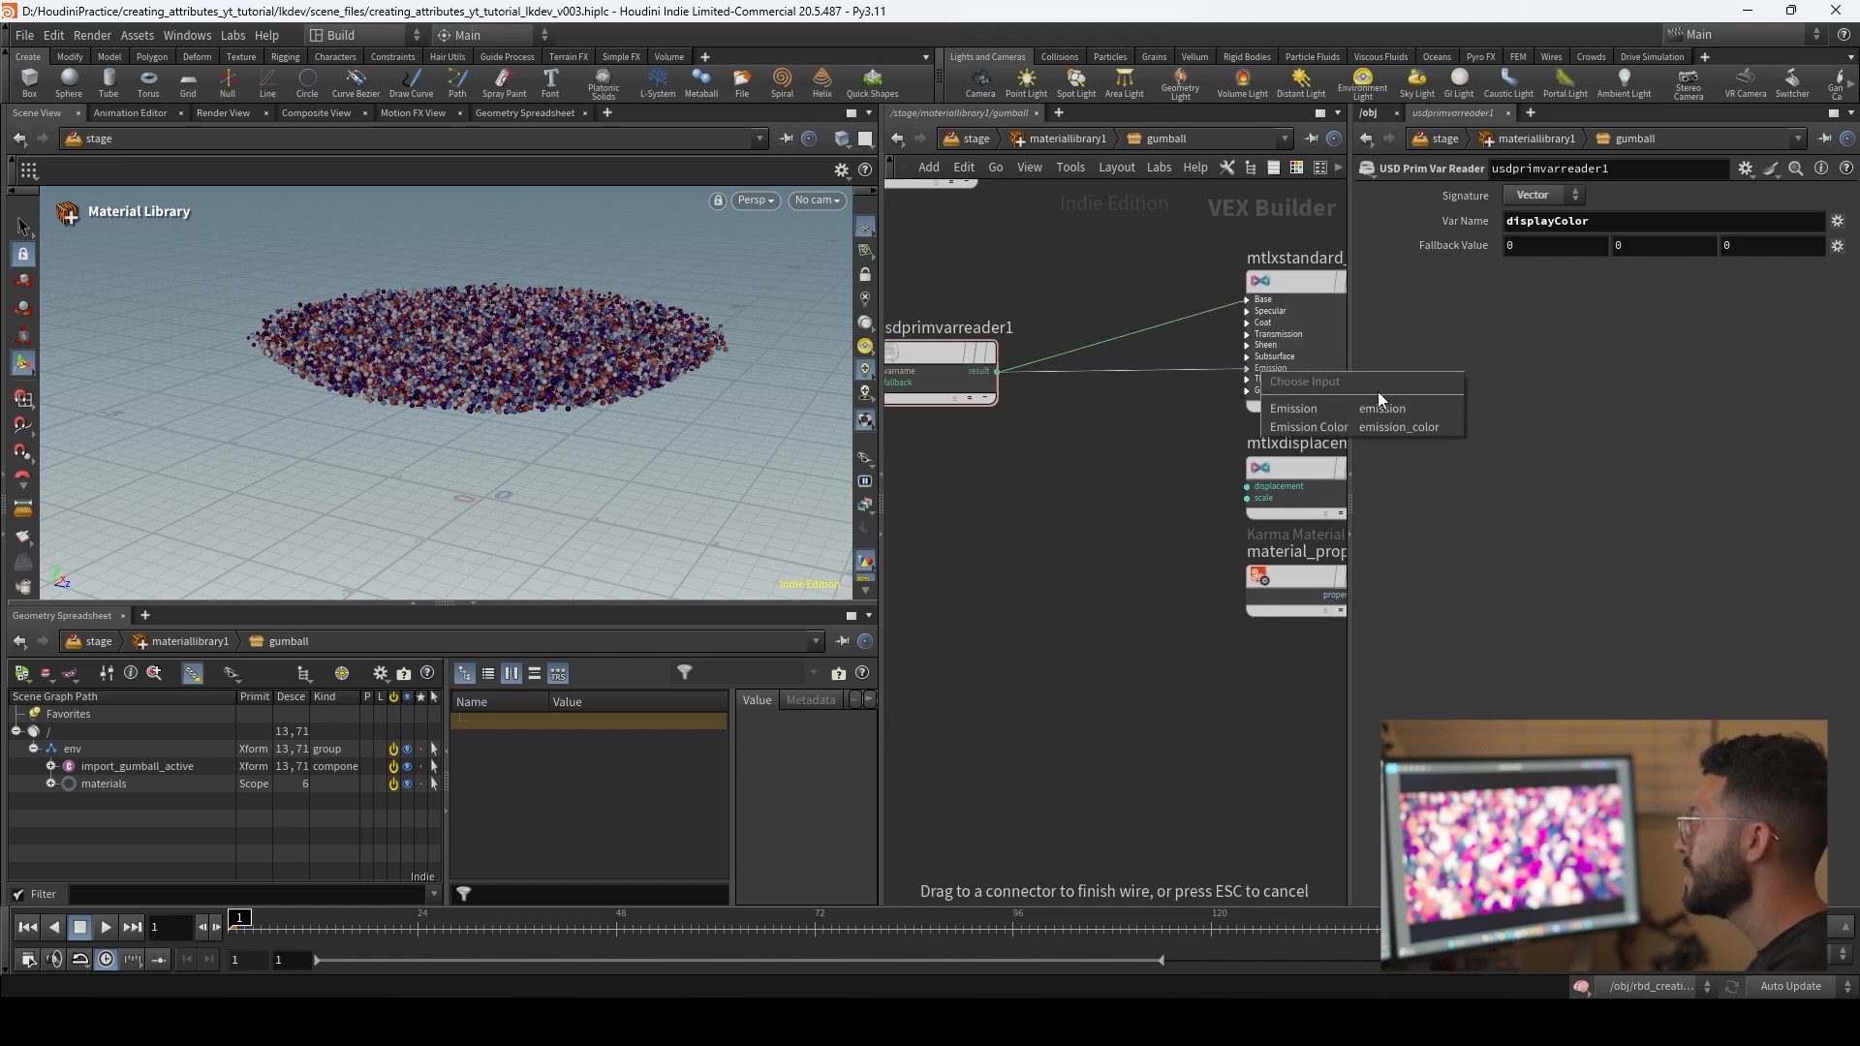
click(1375, 426)
scroll(1109, 436, down, 3)
drag(1075, 402, 1045, 353)
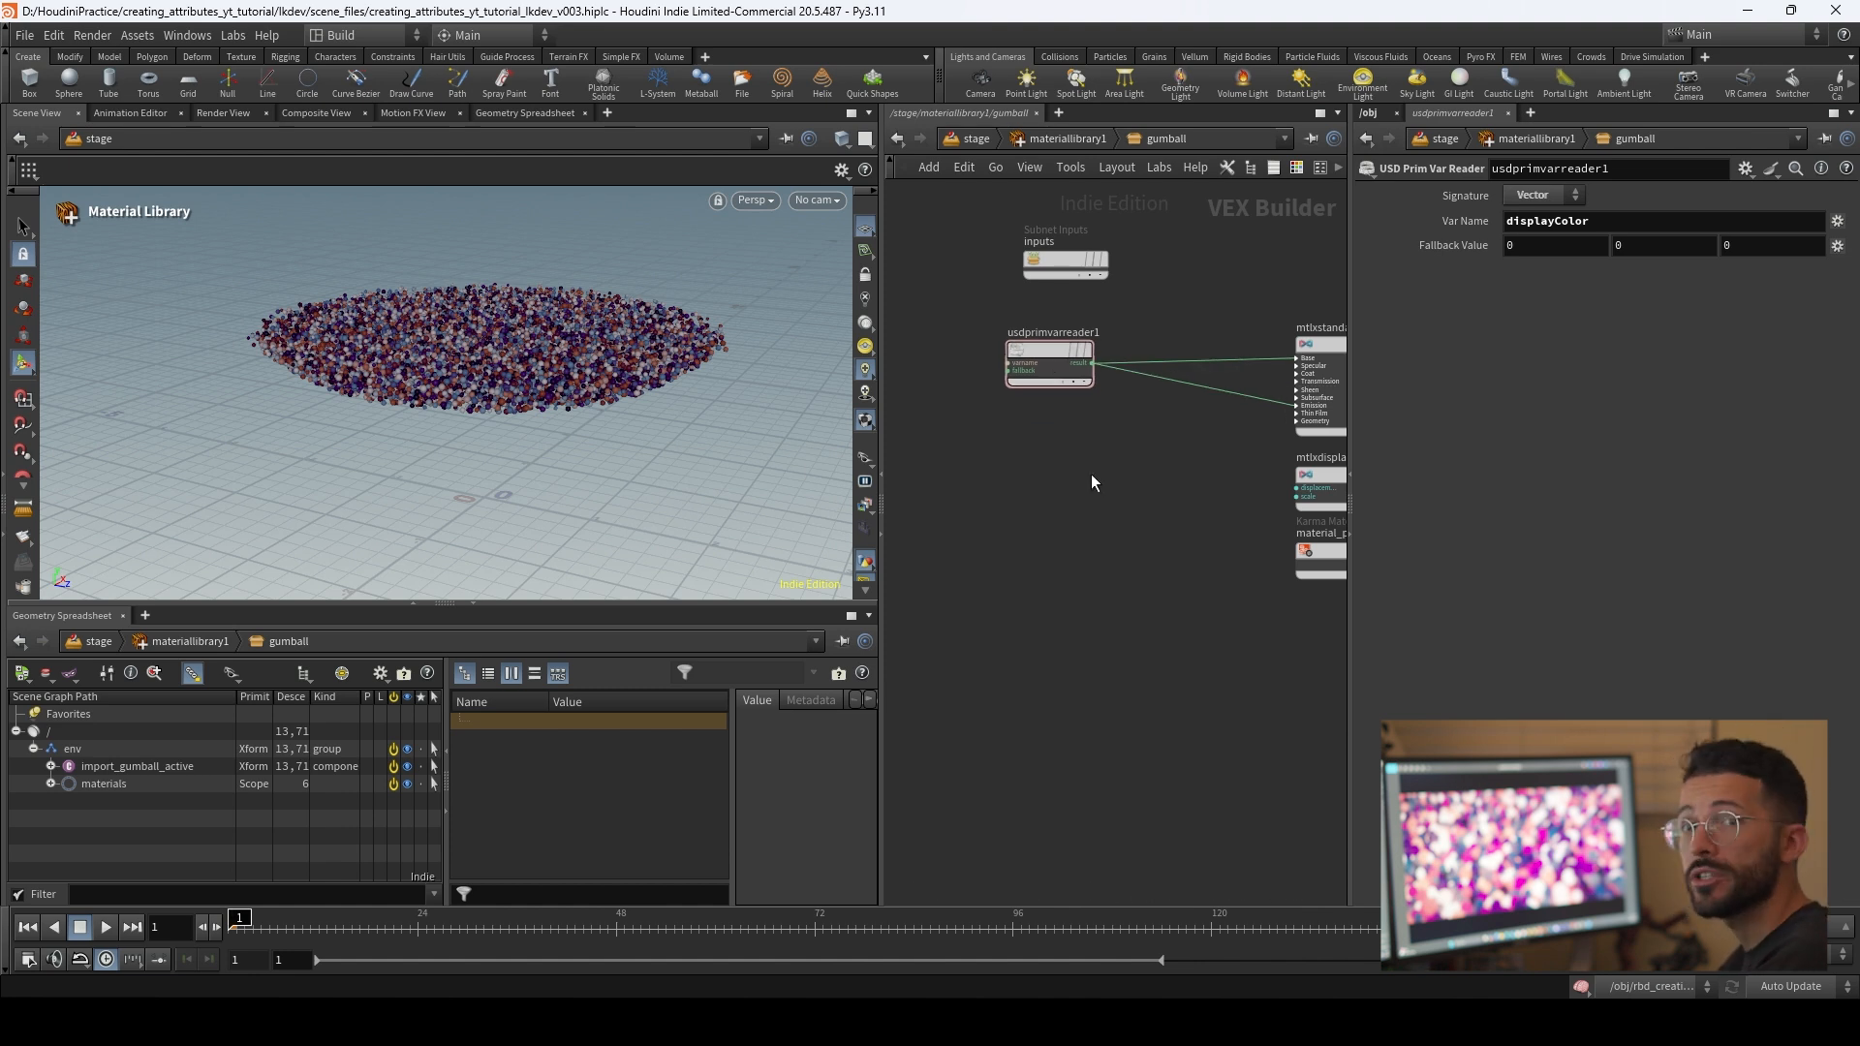
Step: Add a second USD Prim Var Reader node below the displayColor reader
key(Tab)
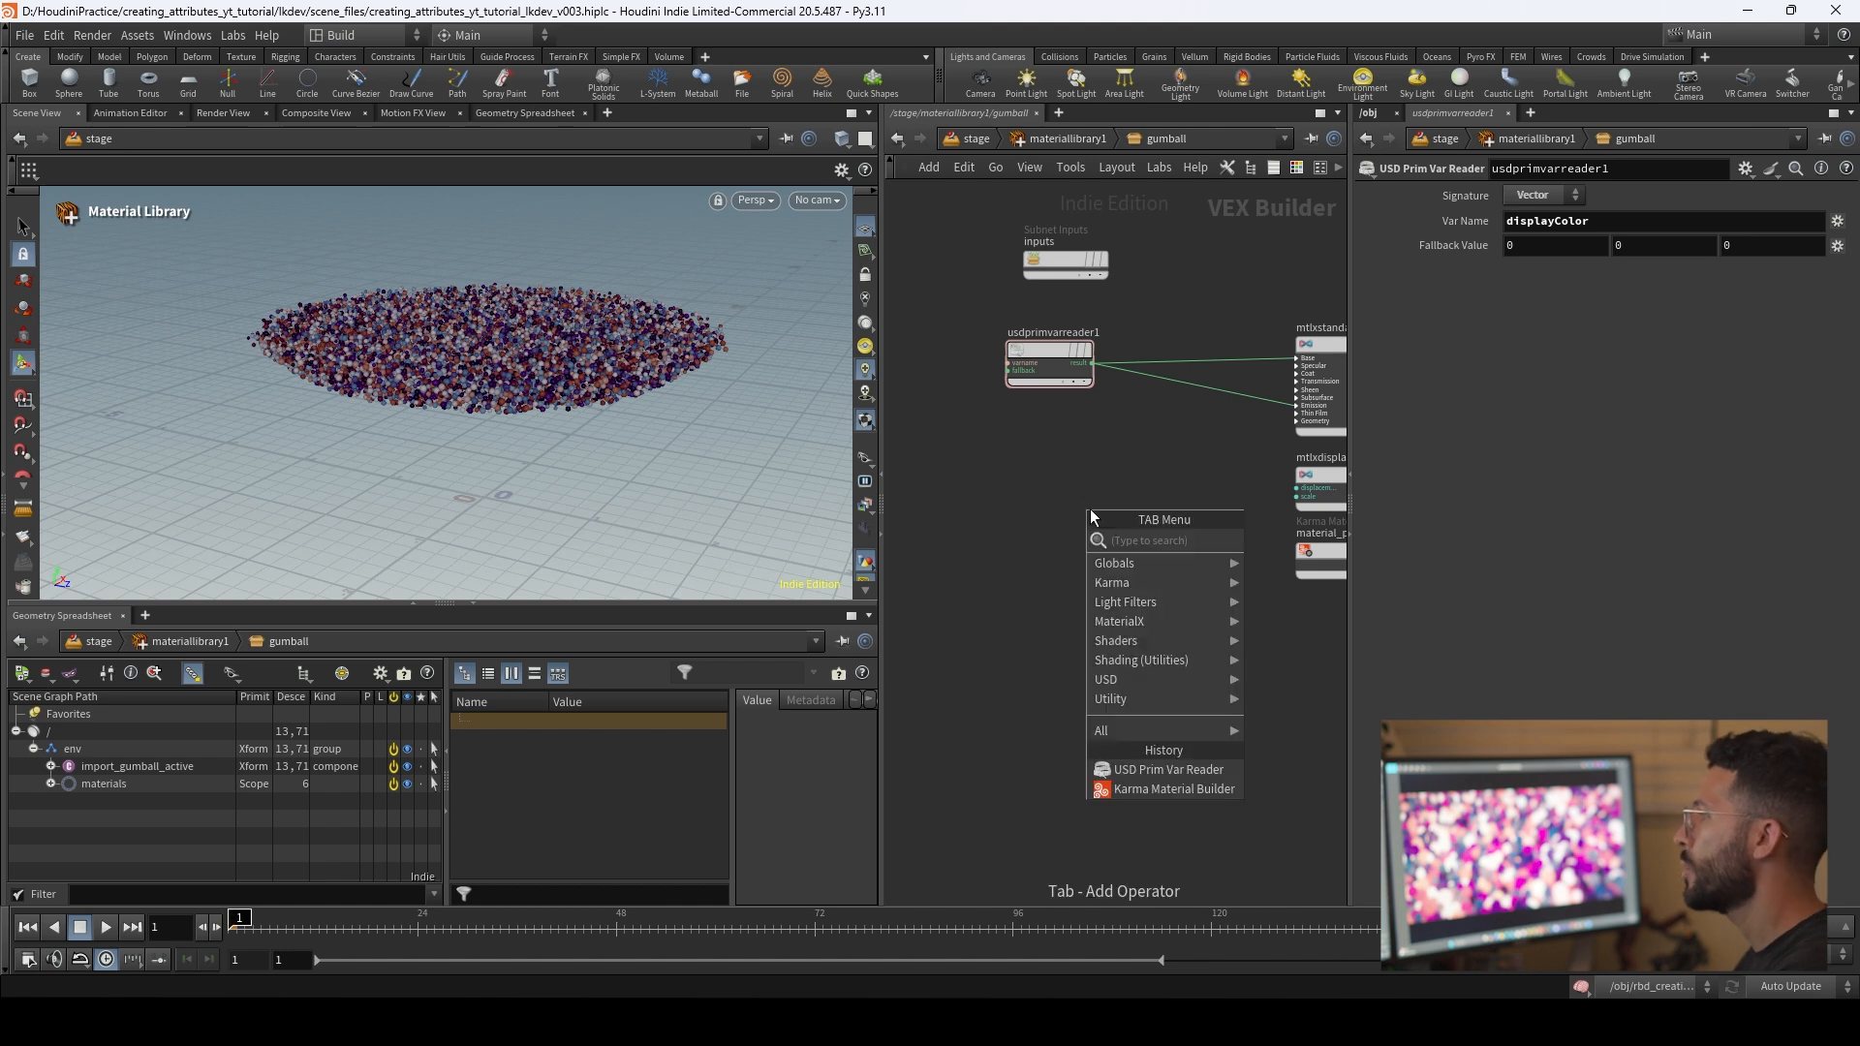
text(usdprim)
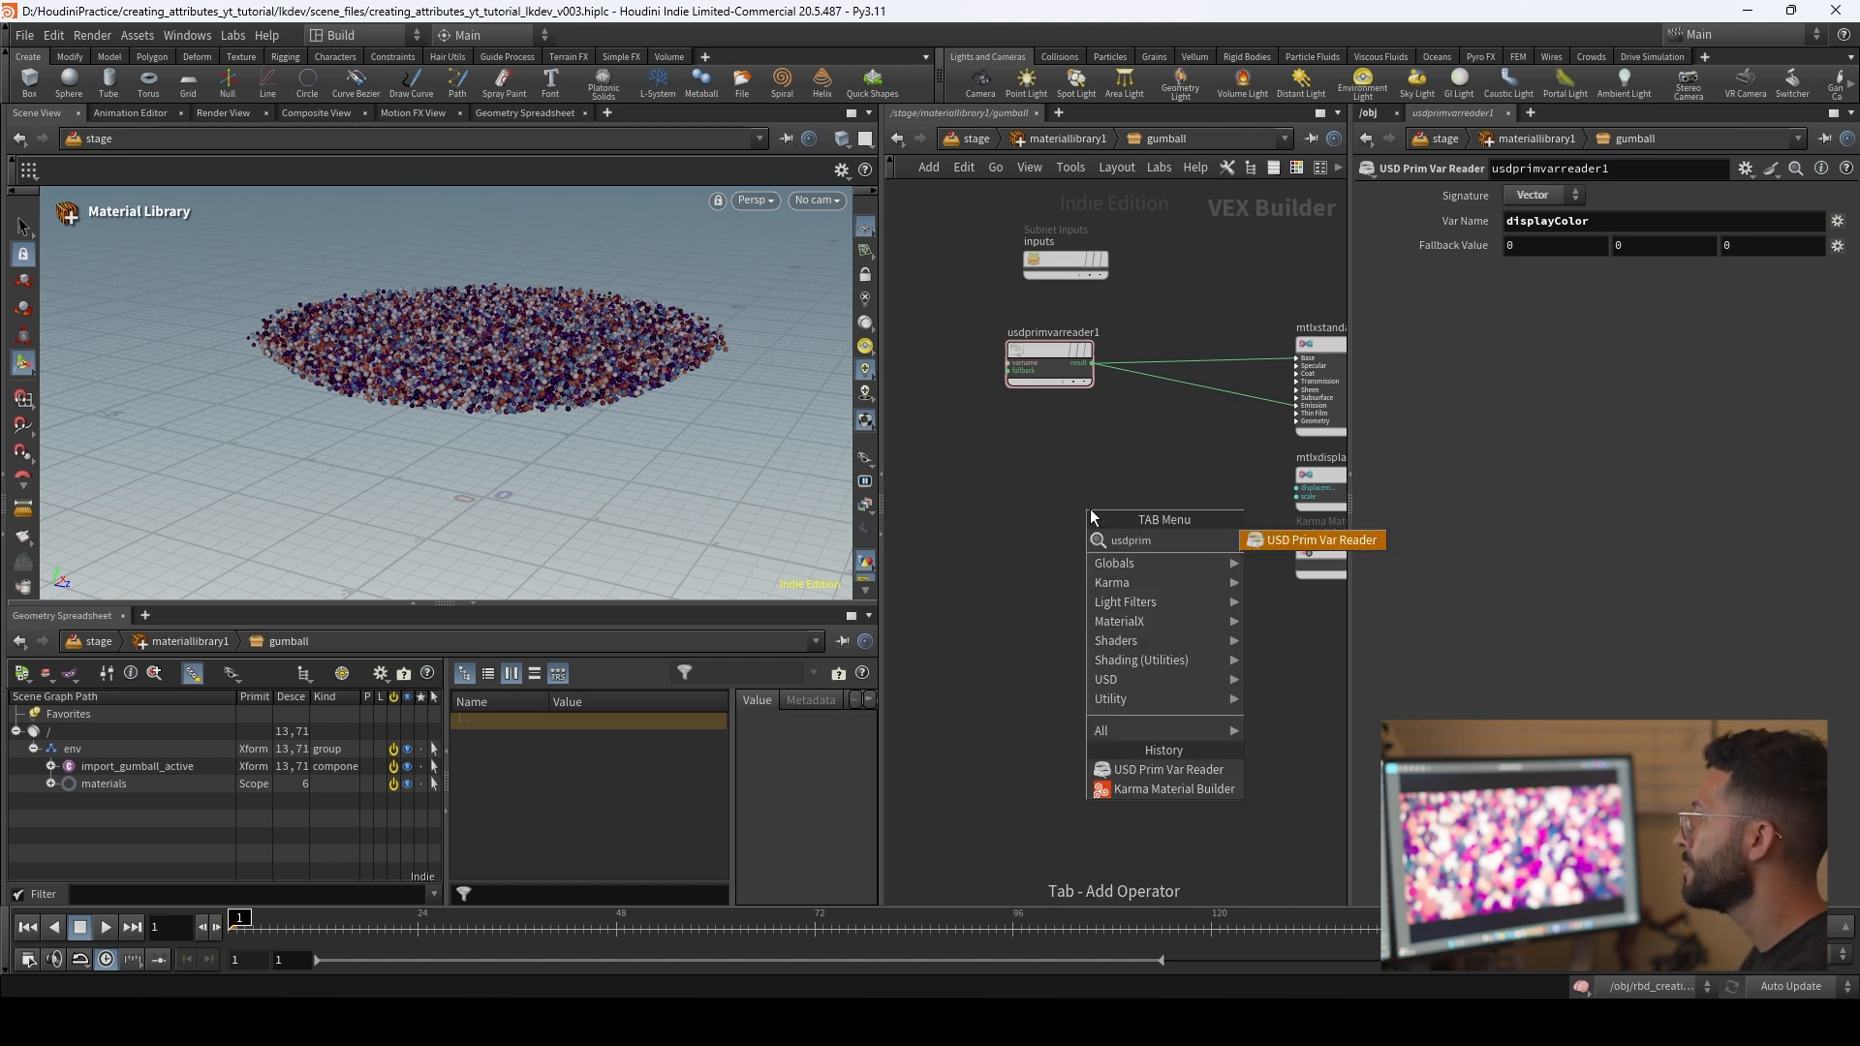
key(Return)
click(1065, 501)
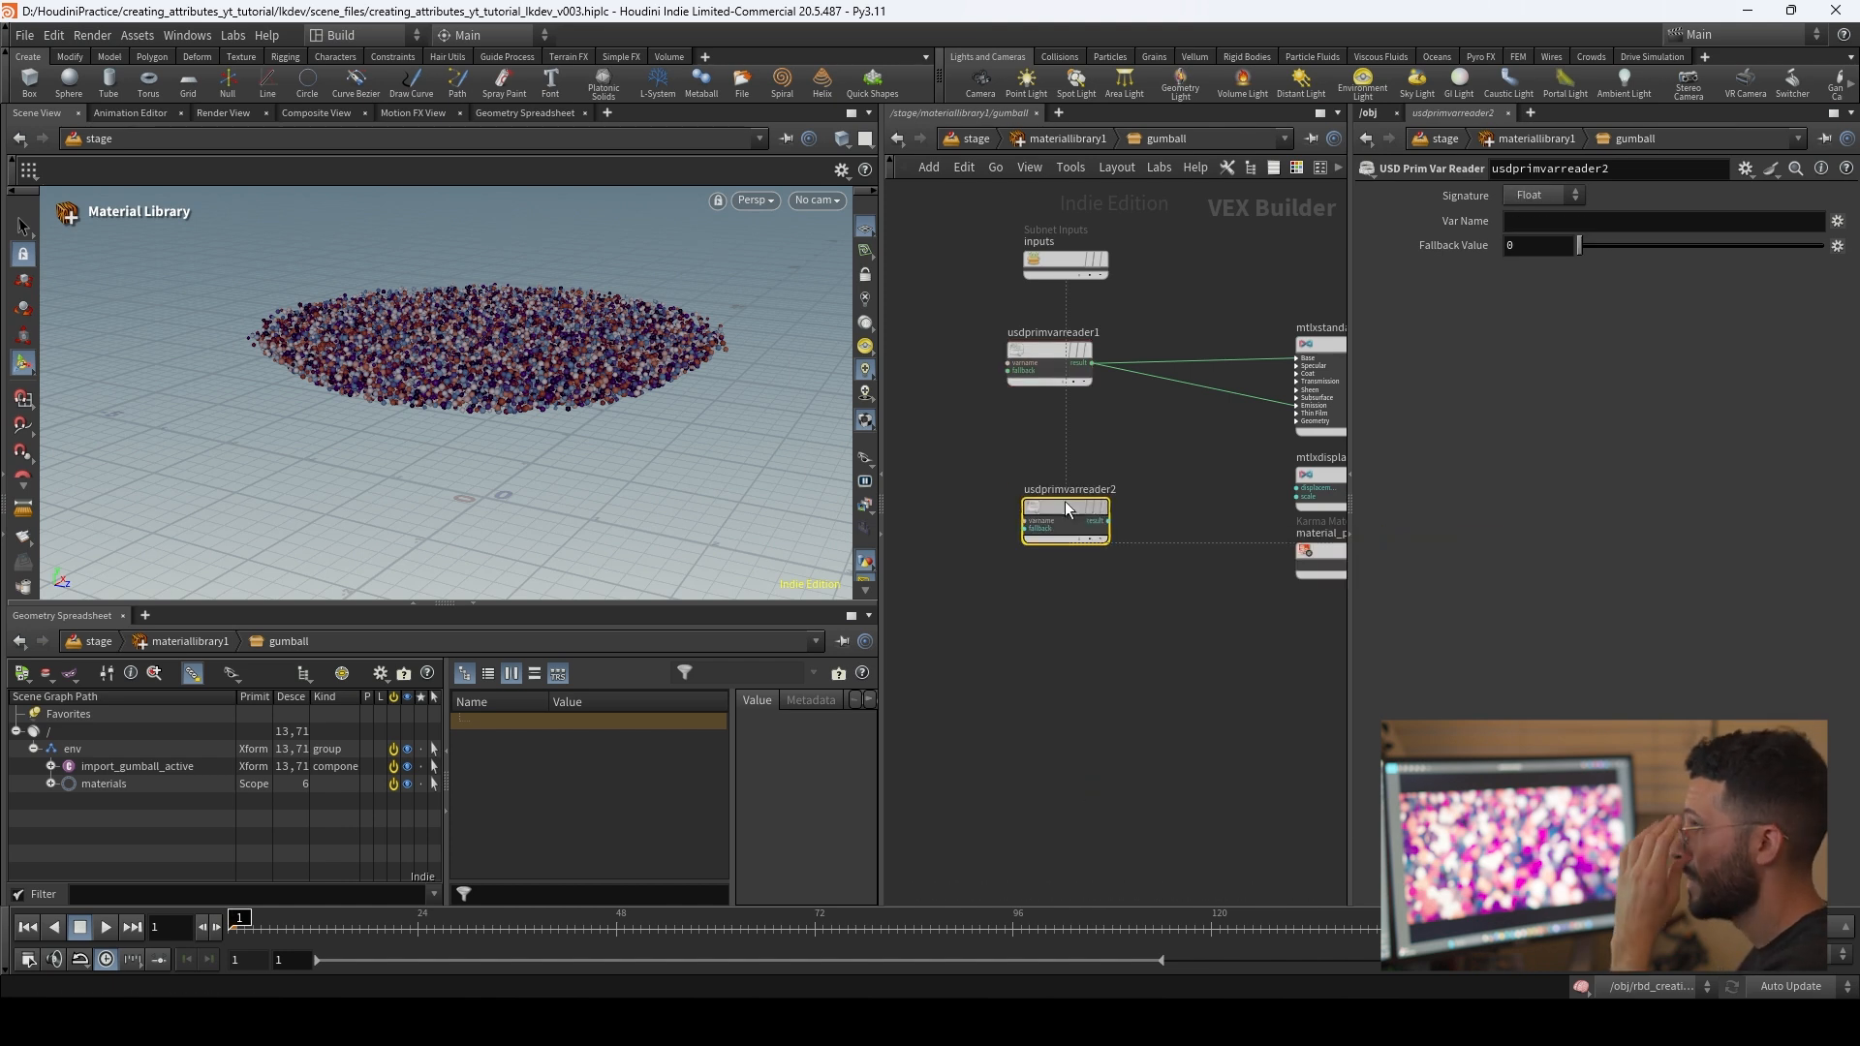
Step: Set the second reader's signature to Int and its variable name to emissive
click(1573, 202)
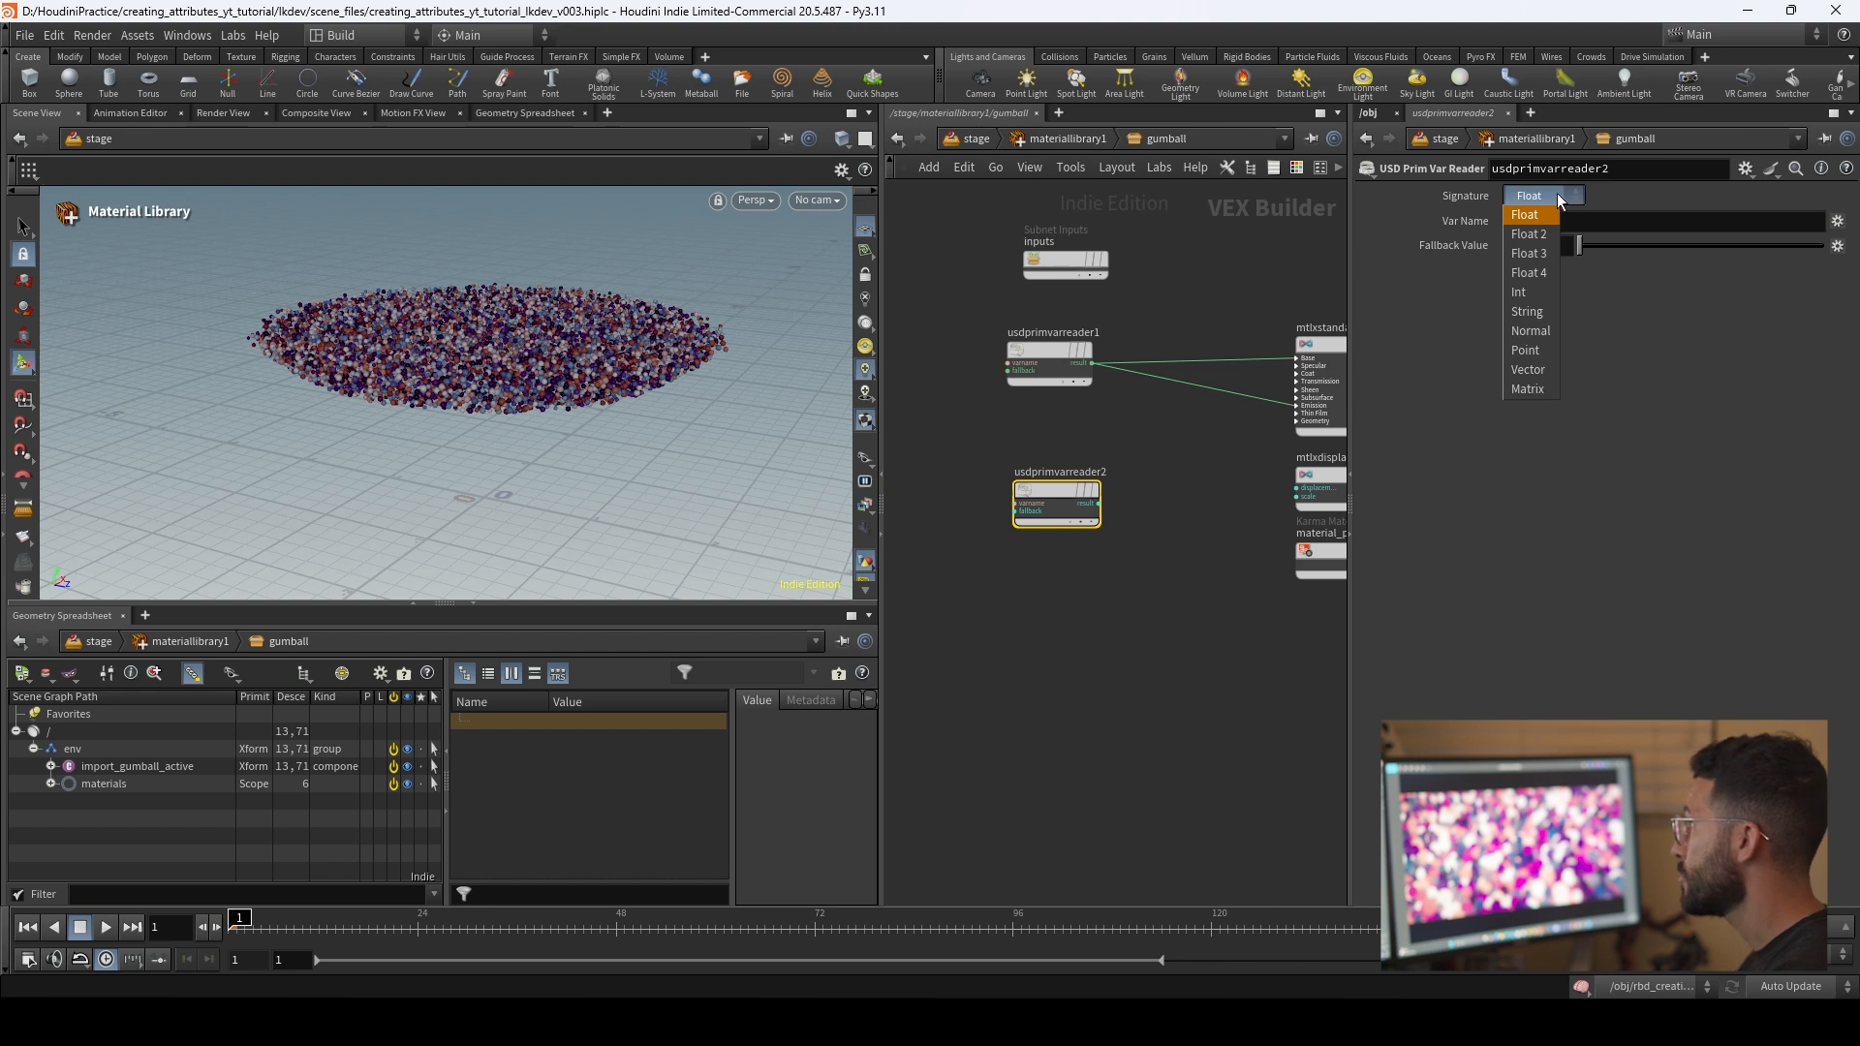
click(1542, 297)
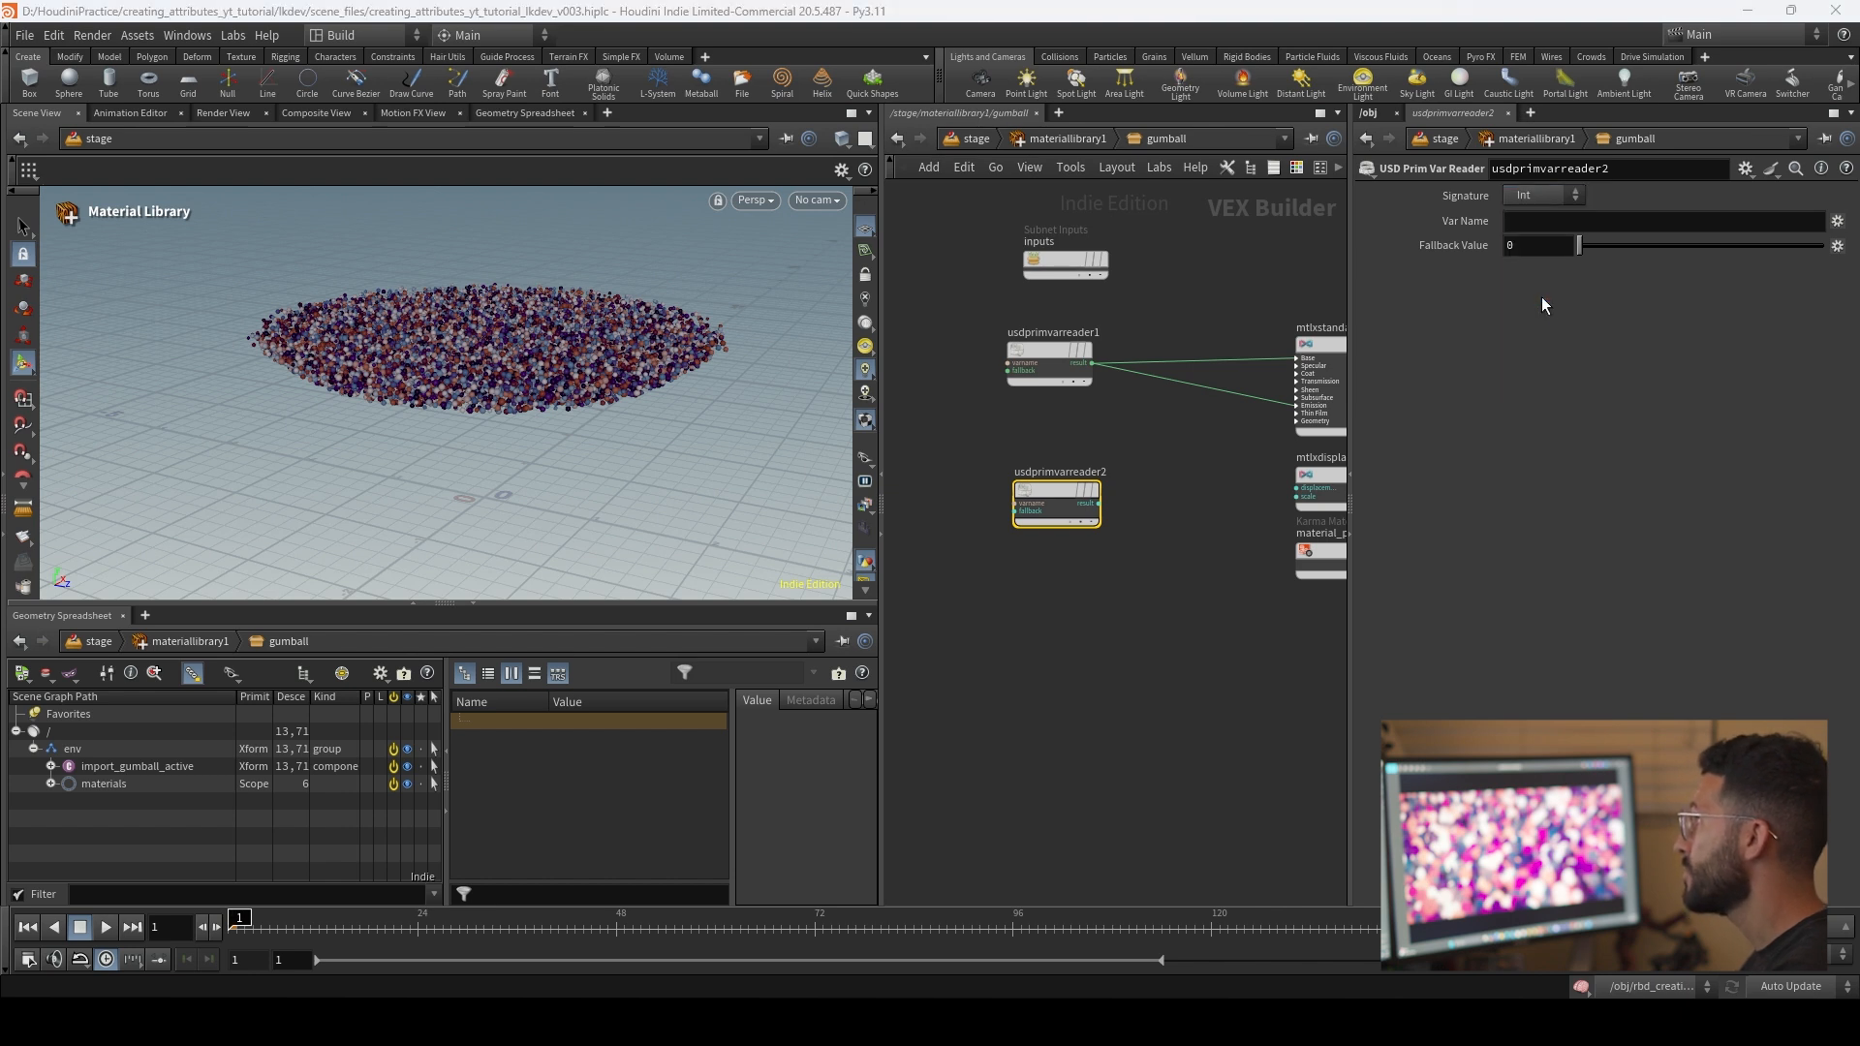
click(1532, 221)
text(emissive)
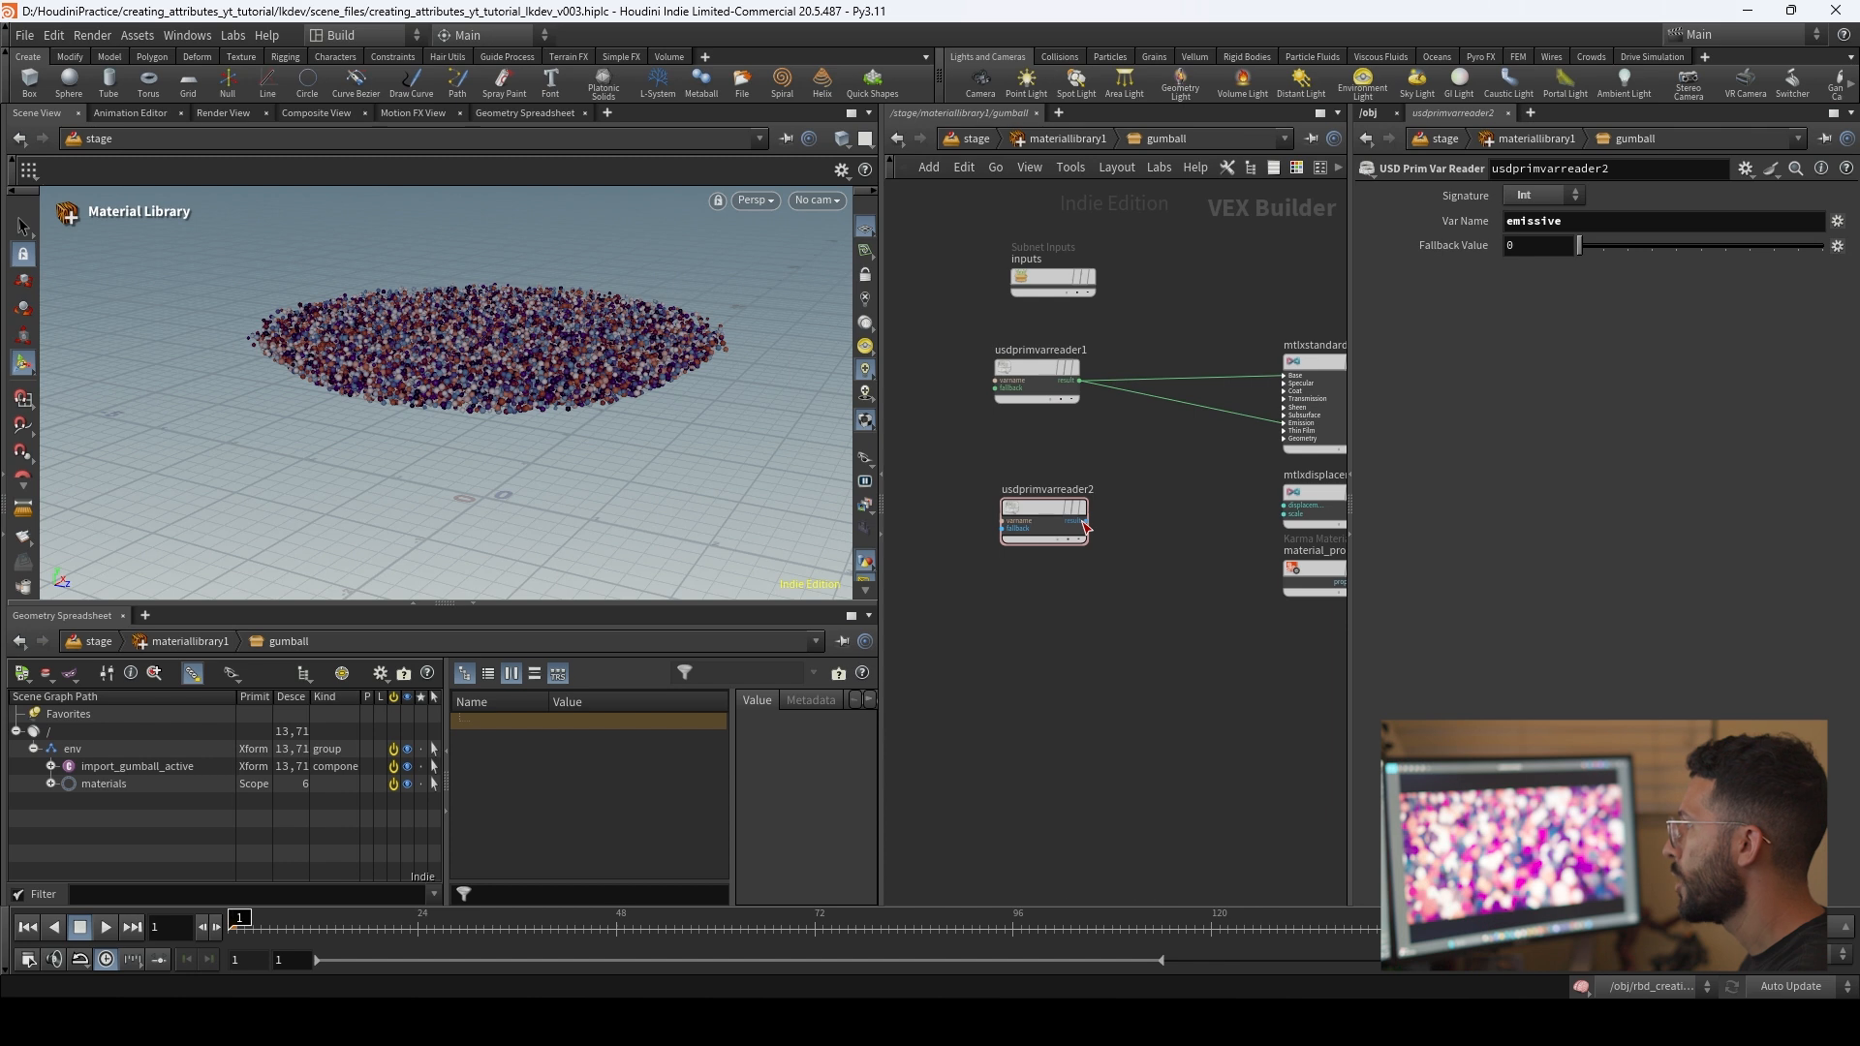
click(1087, 521)
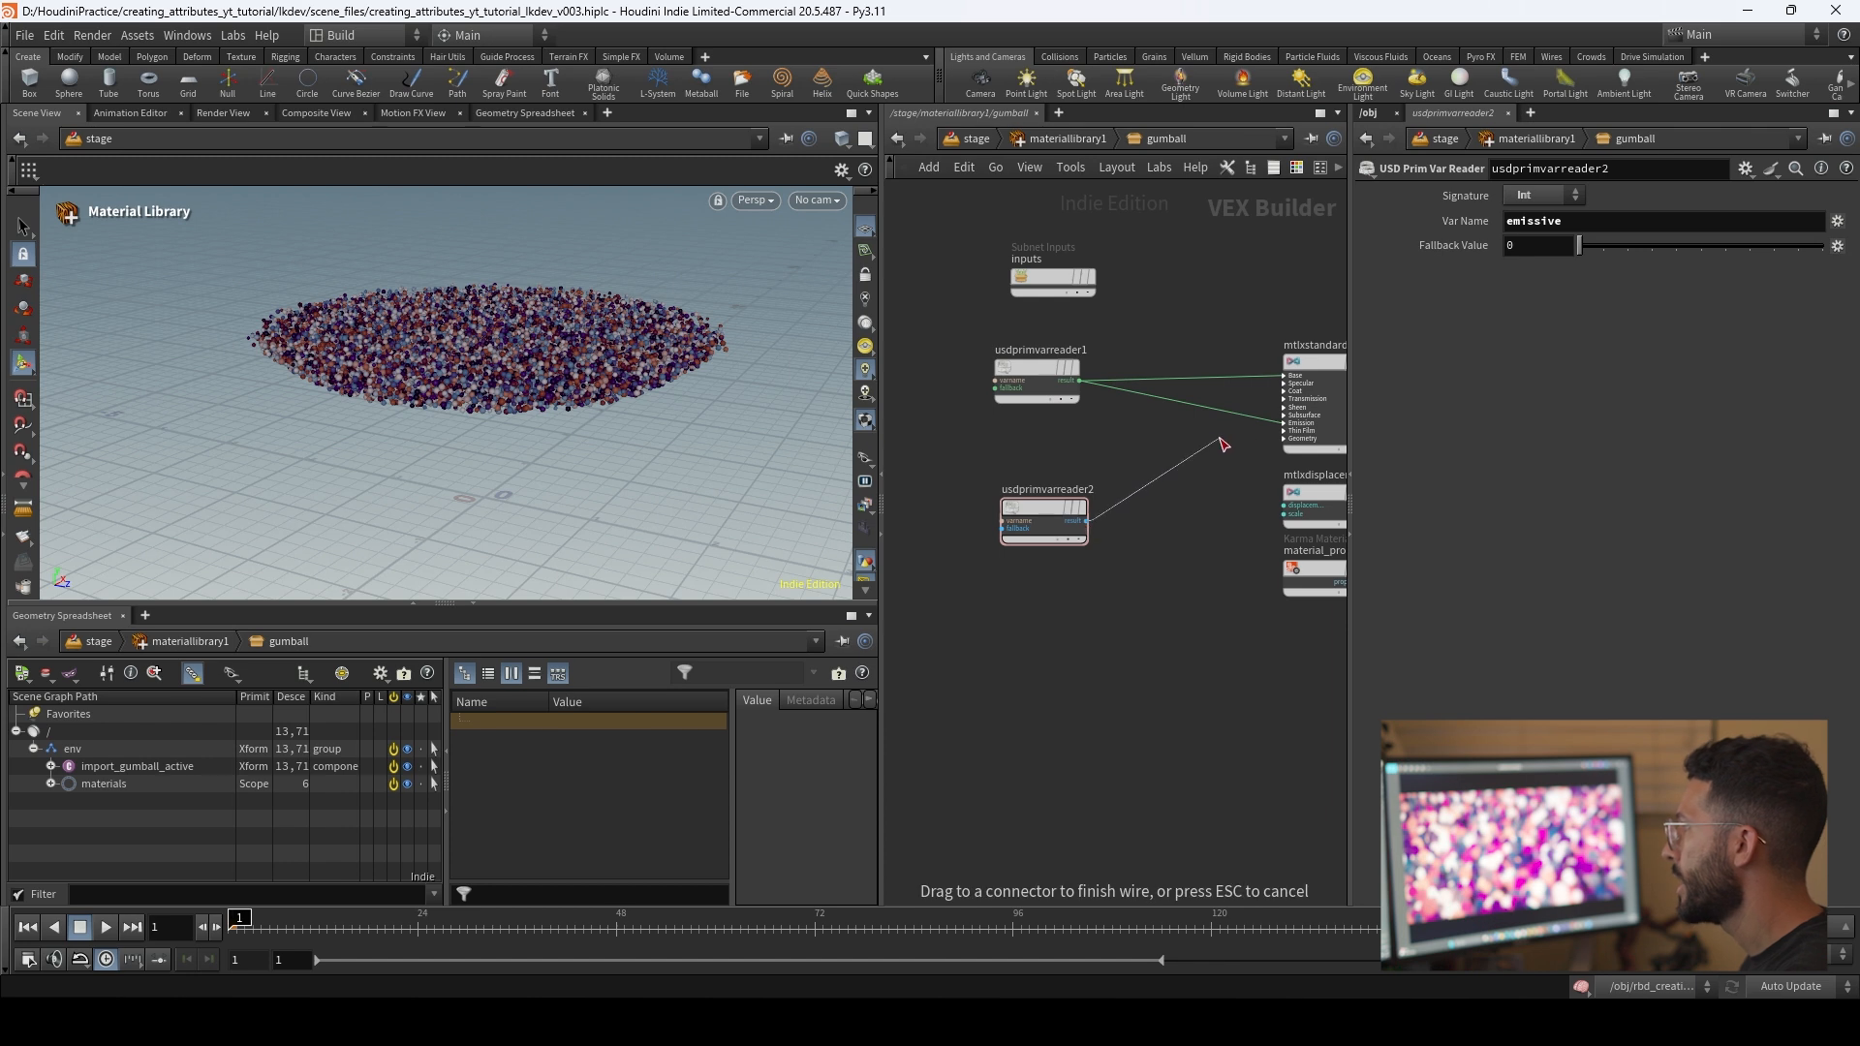
click(1265, 422)
click(1353, 476)
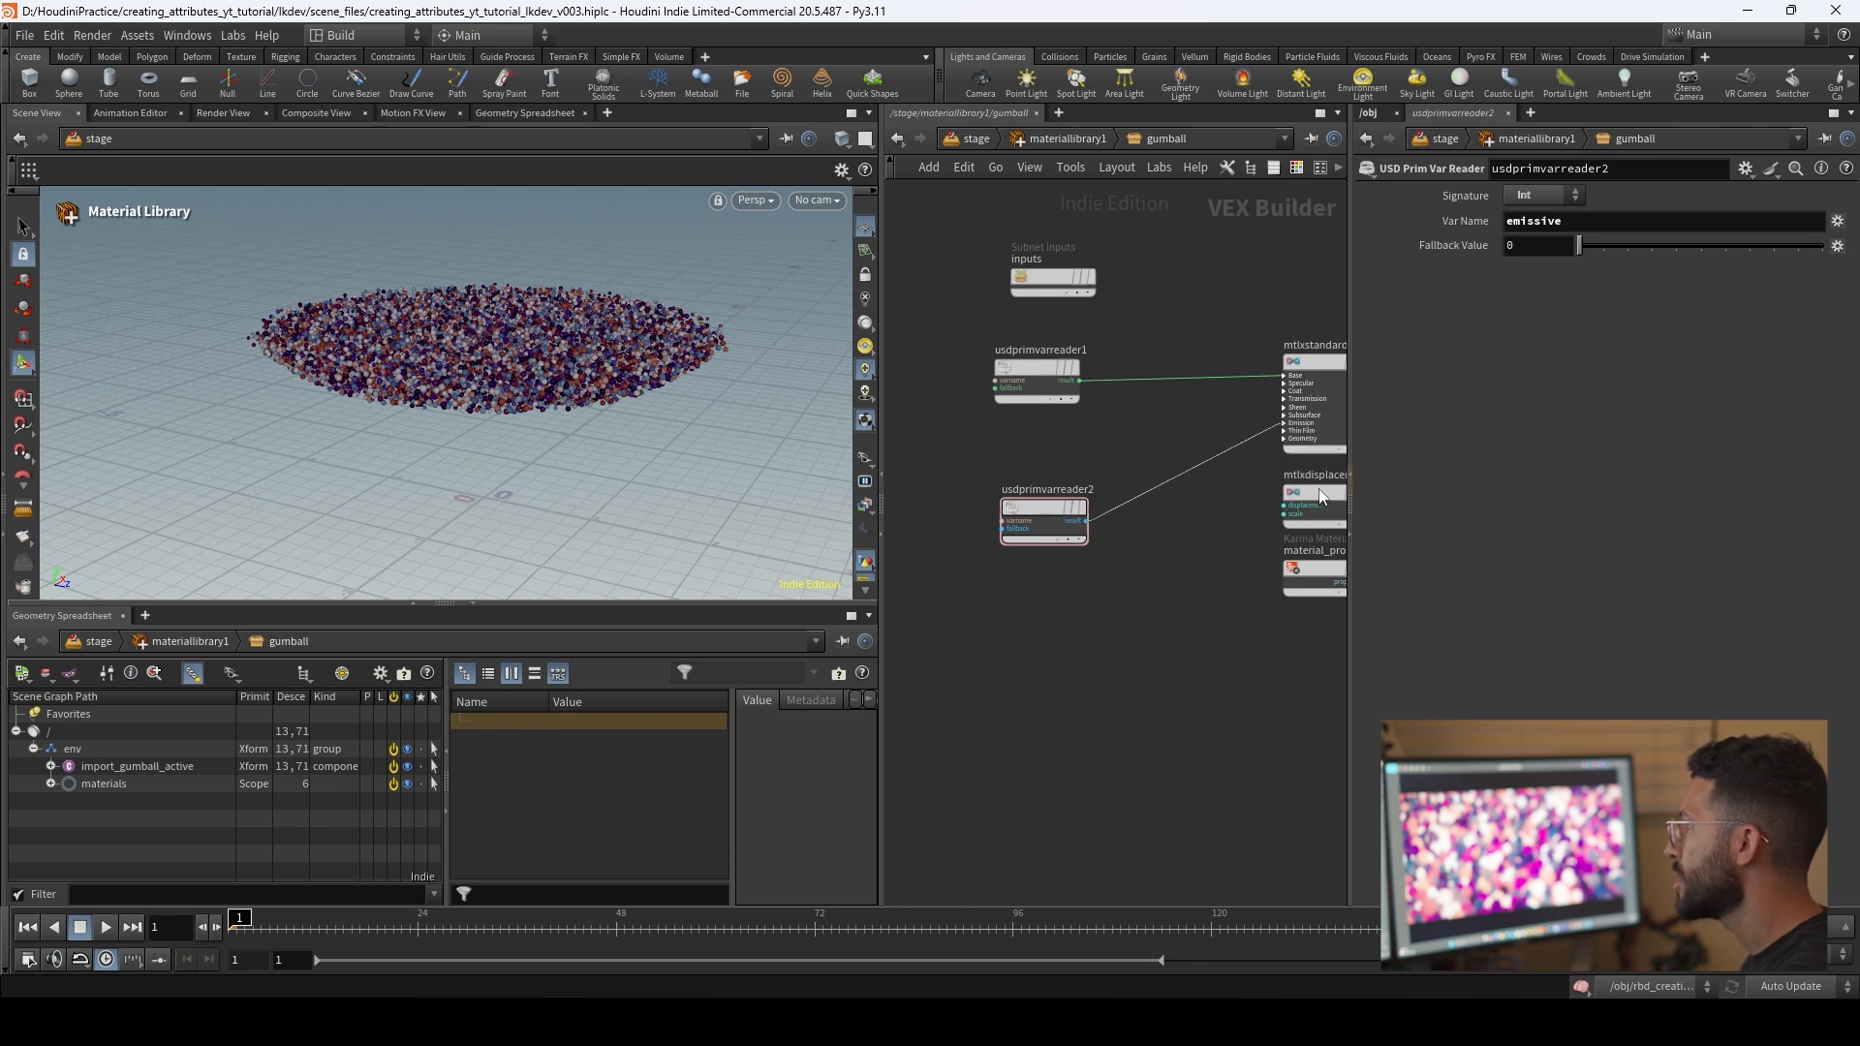
key(ctrl+z)
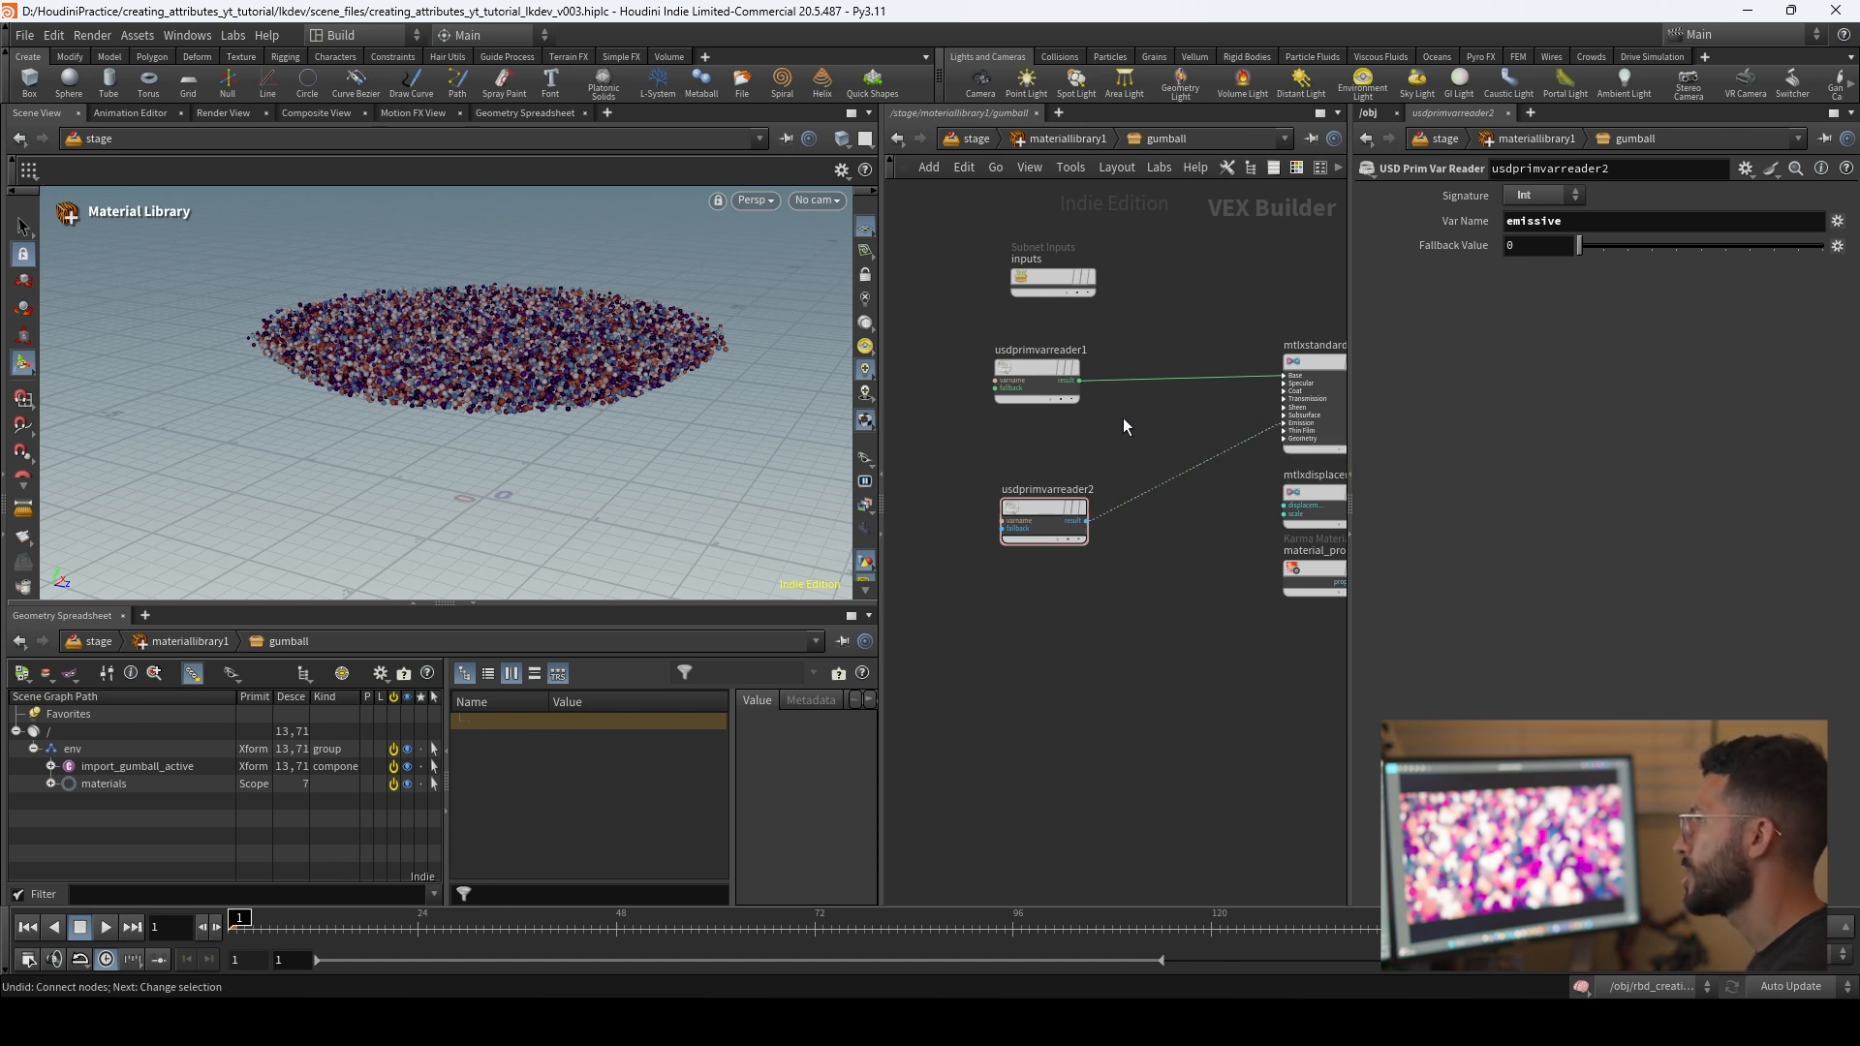
Step: Connect the emissive reader's result to the standard surface's Emission input and shift the reader away from the surface node
click(1086, 522)
click(1283, 423)
click(1338, 457)
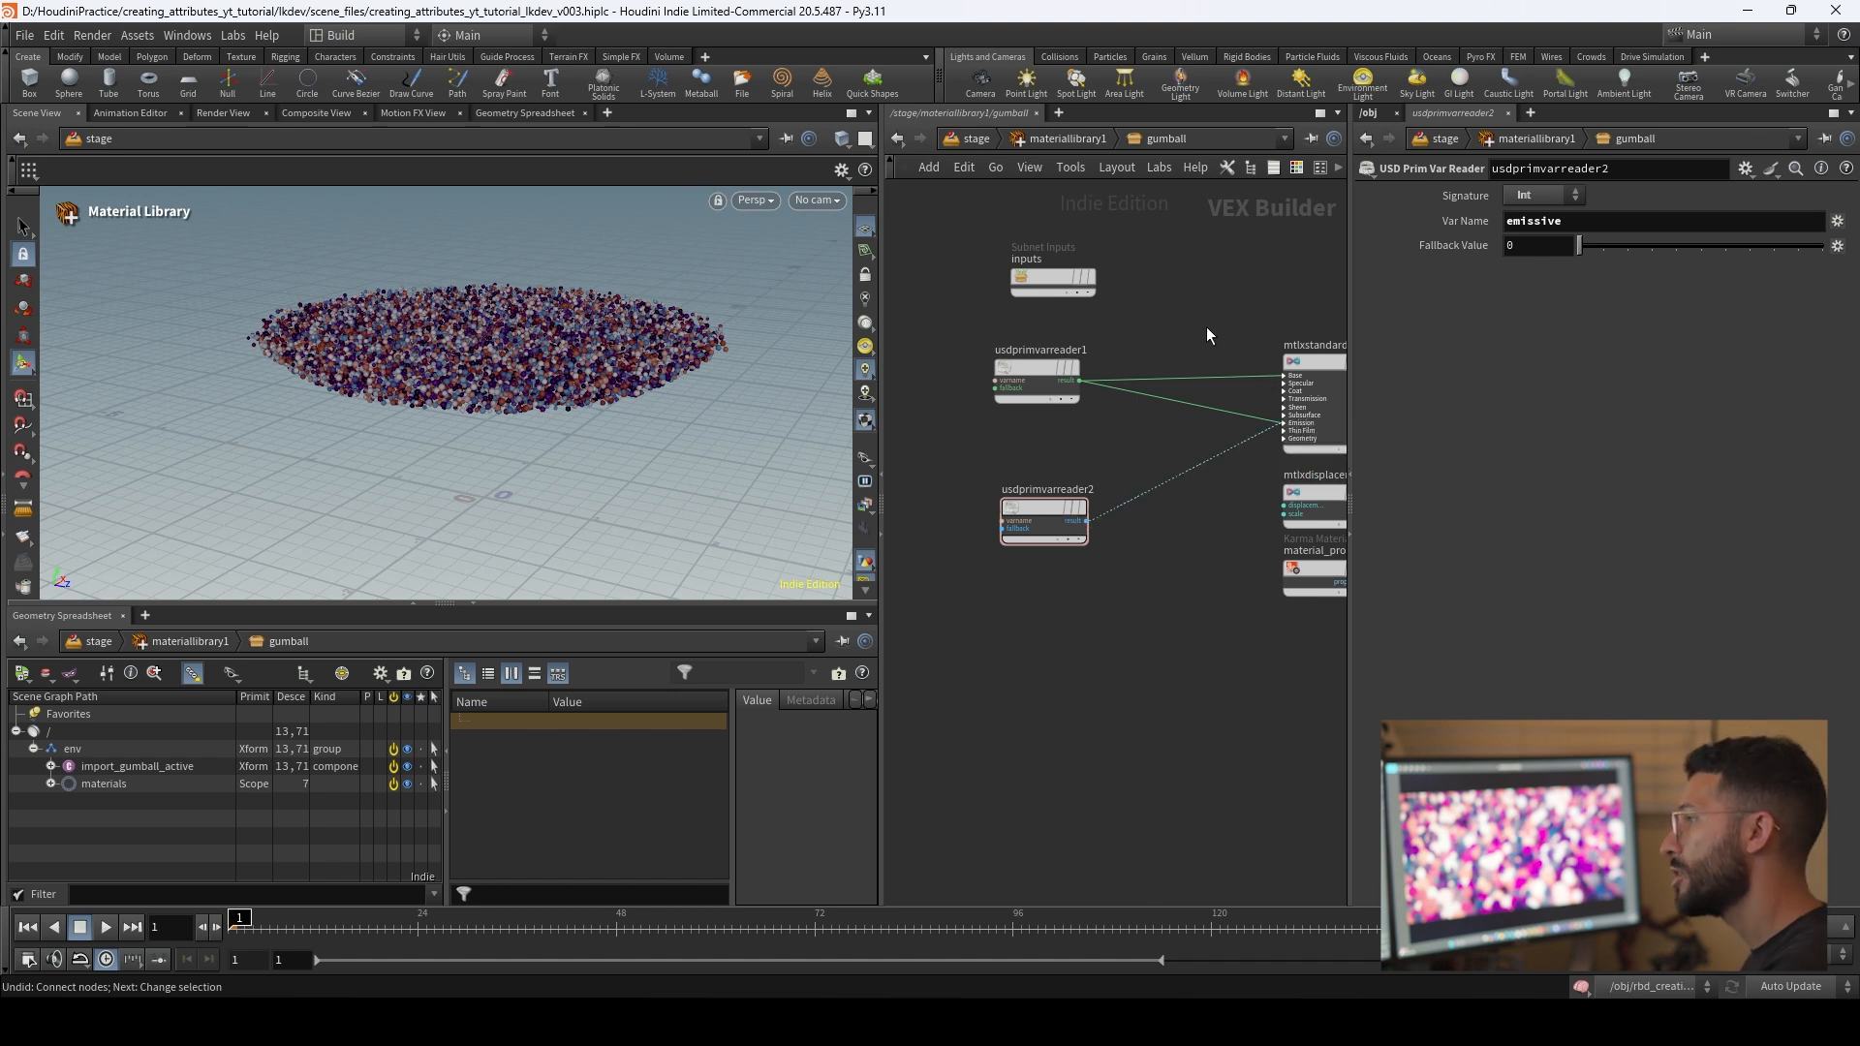
drag(1043, 503, 1007, 498)
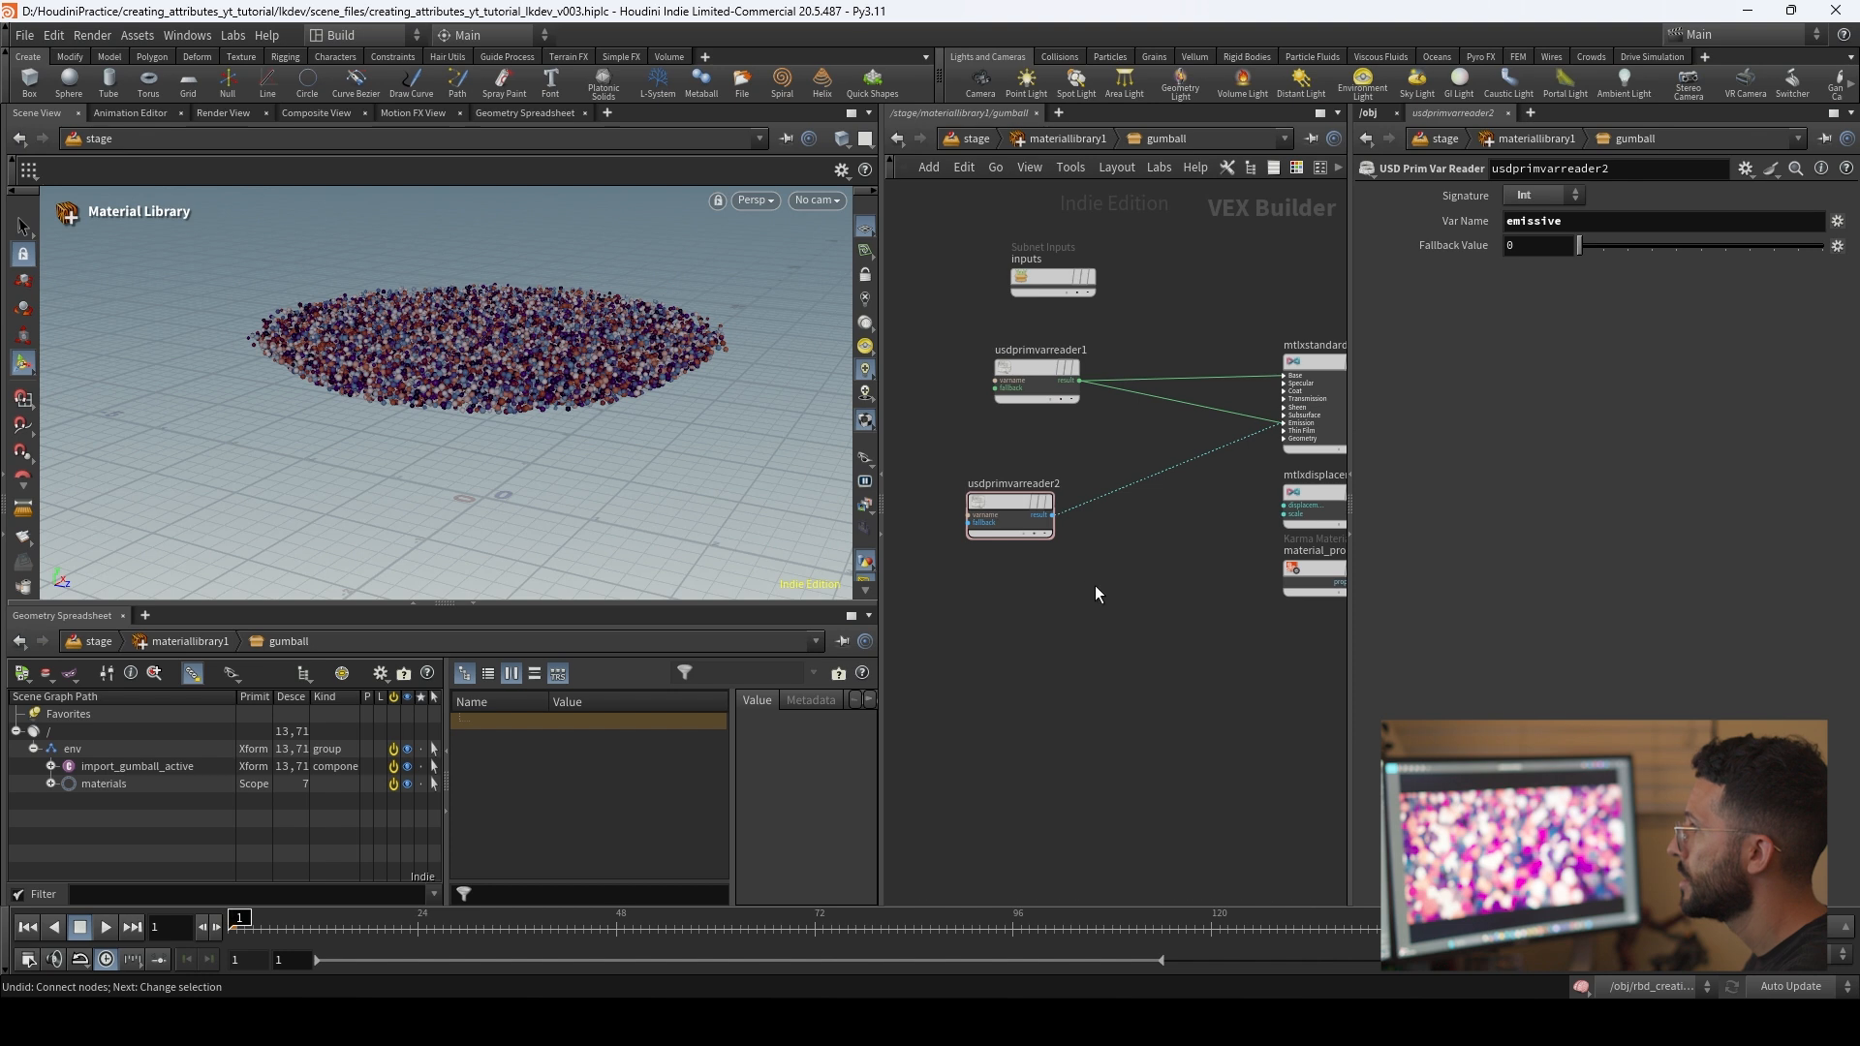
Step: Insert a MtlX Multiply node on the wire between the emissive reader and the standard surface's Emission input
key(Tab)
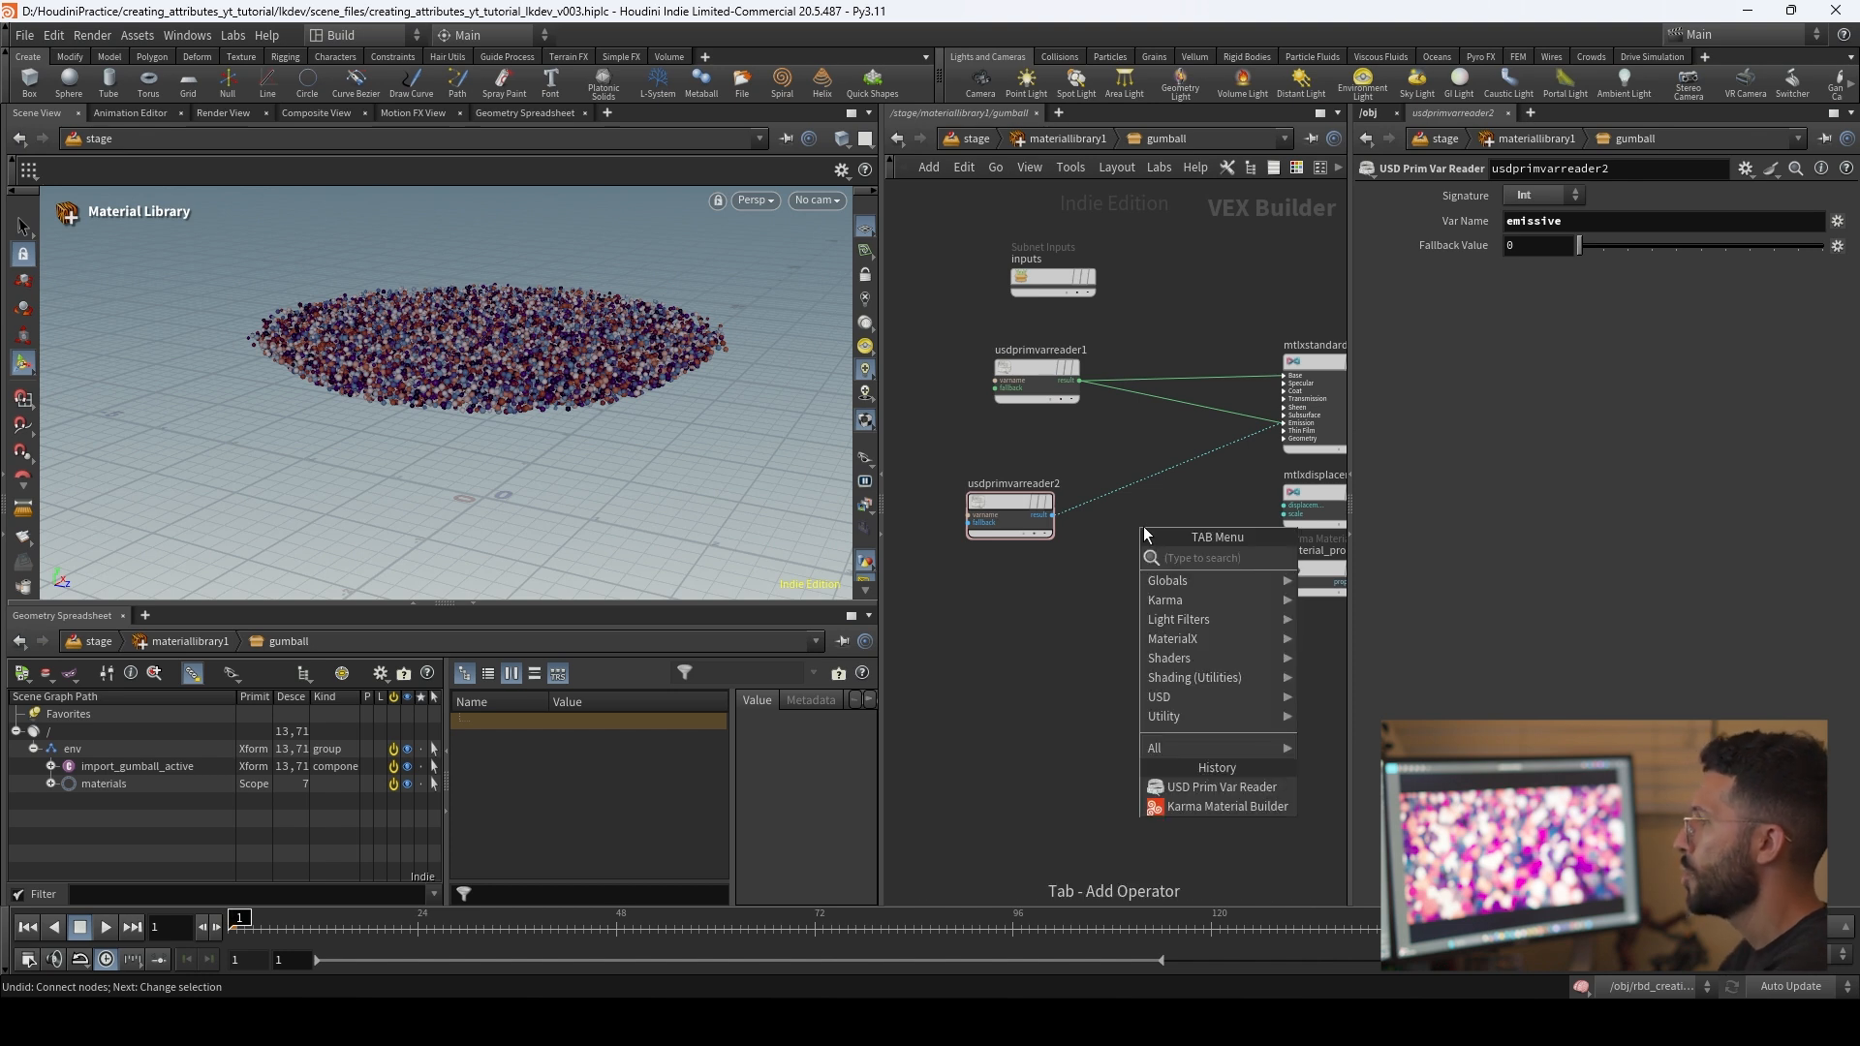
text(mult)
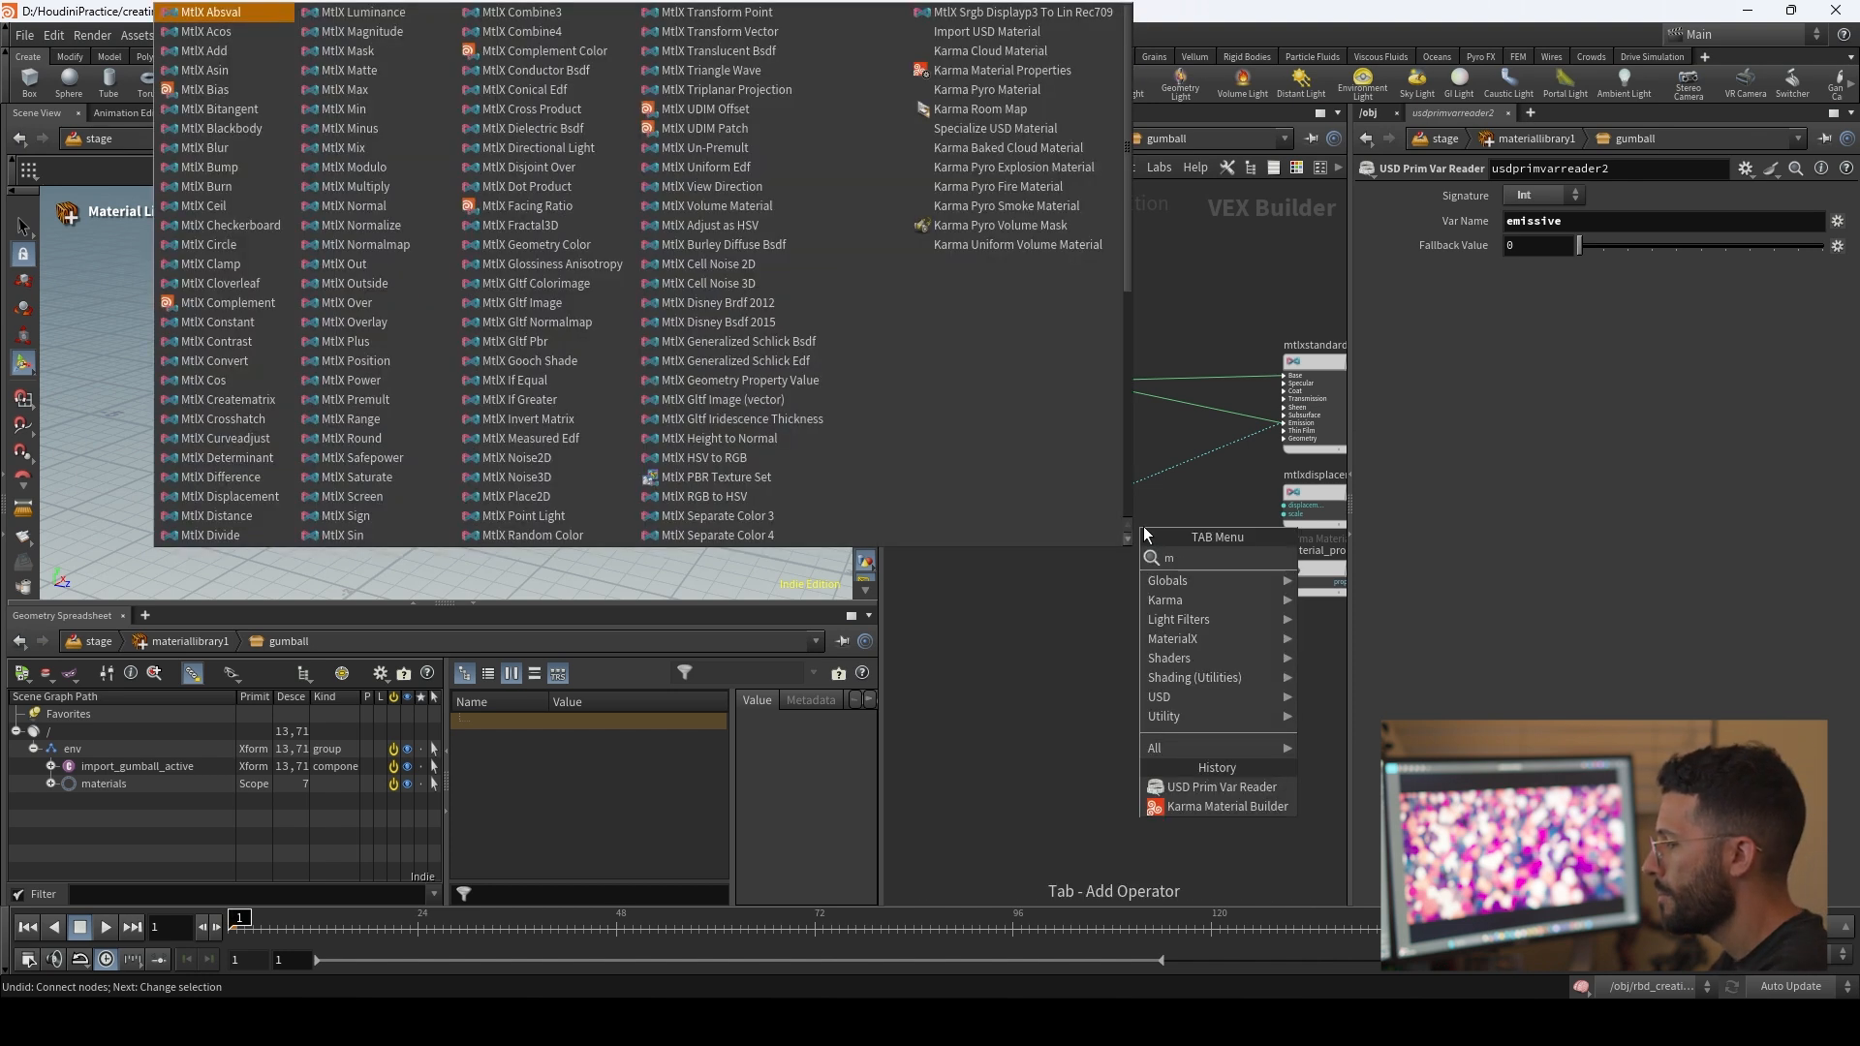
key(Return)
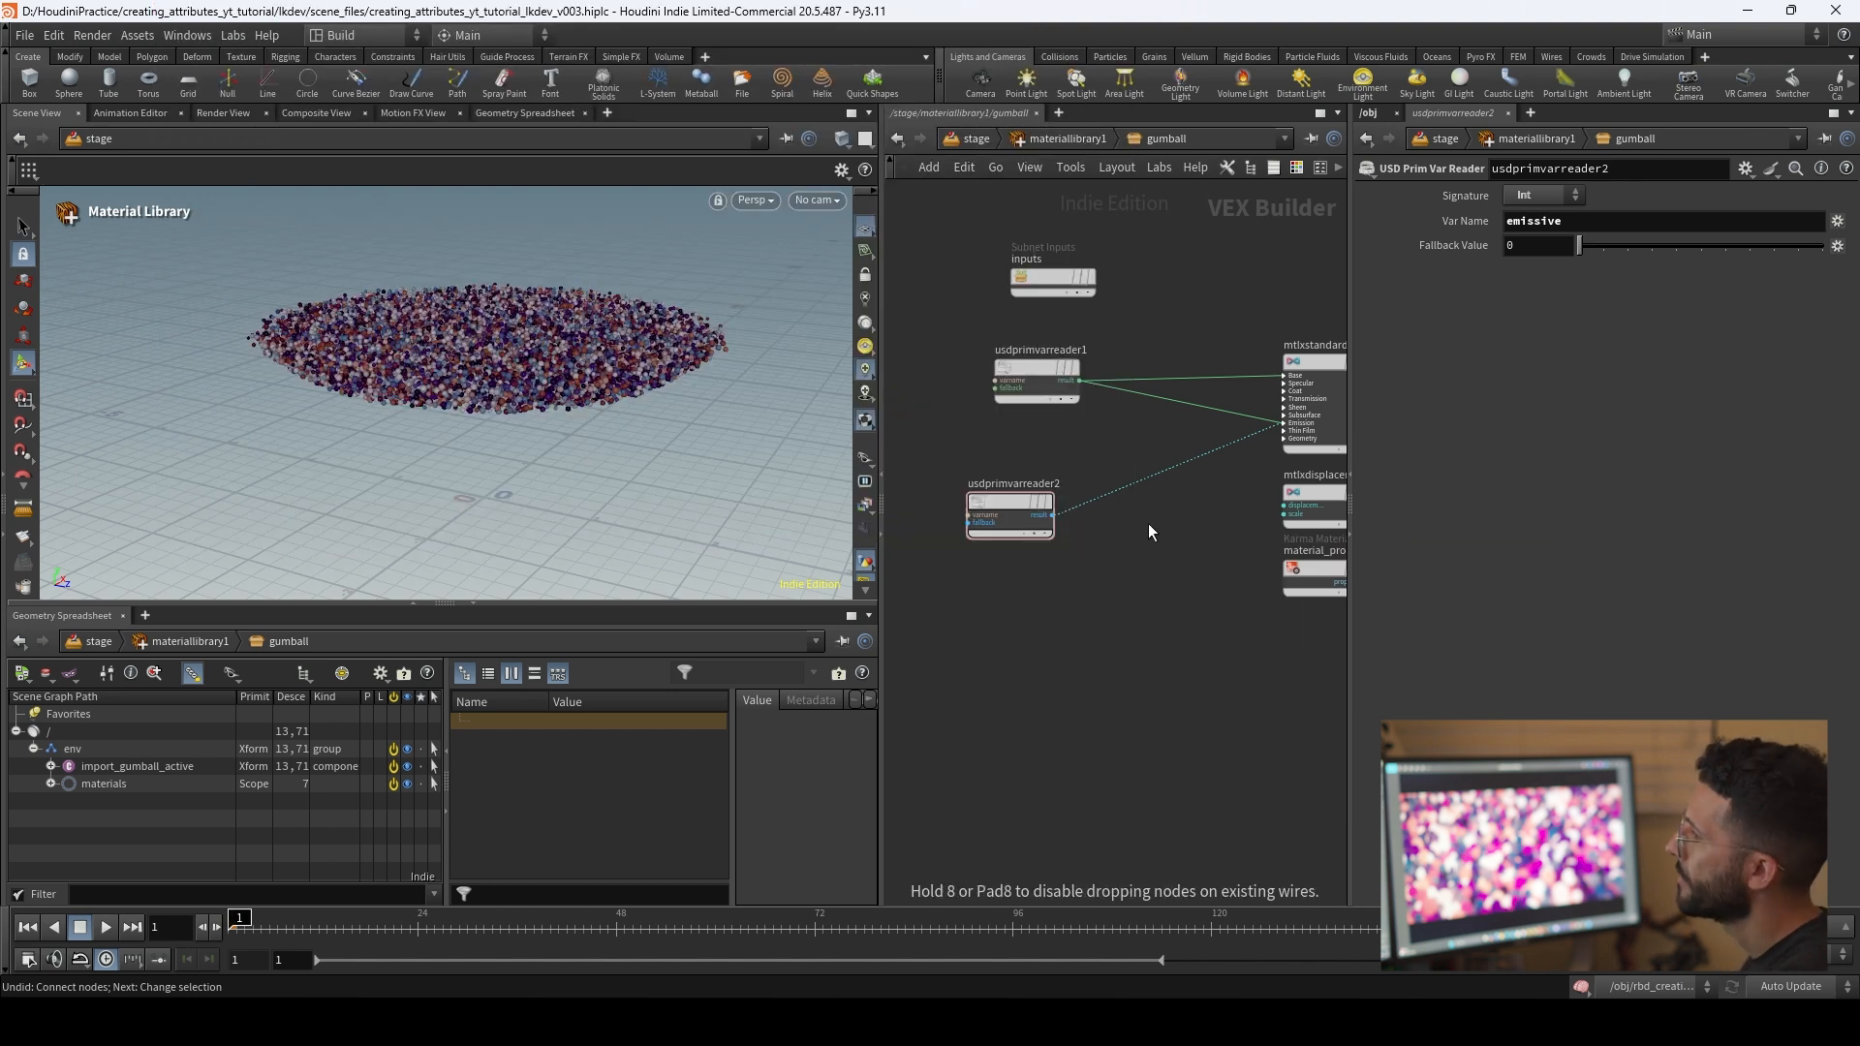
click(1148, 525)
mouse_move(1148, 520)
mouse_down()
mouse_move(1147, 495)
mouse_move(1176, 491)
mouse_move(1164, 505)
mouse_up()
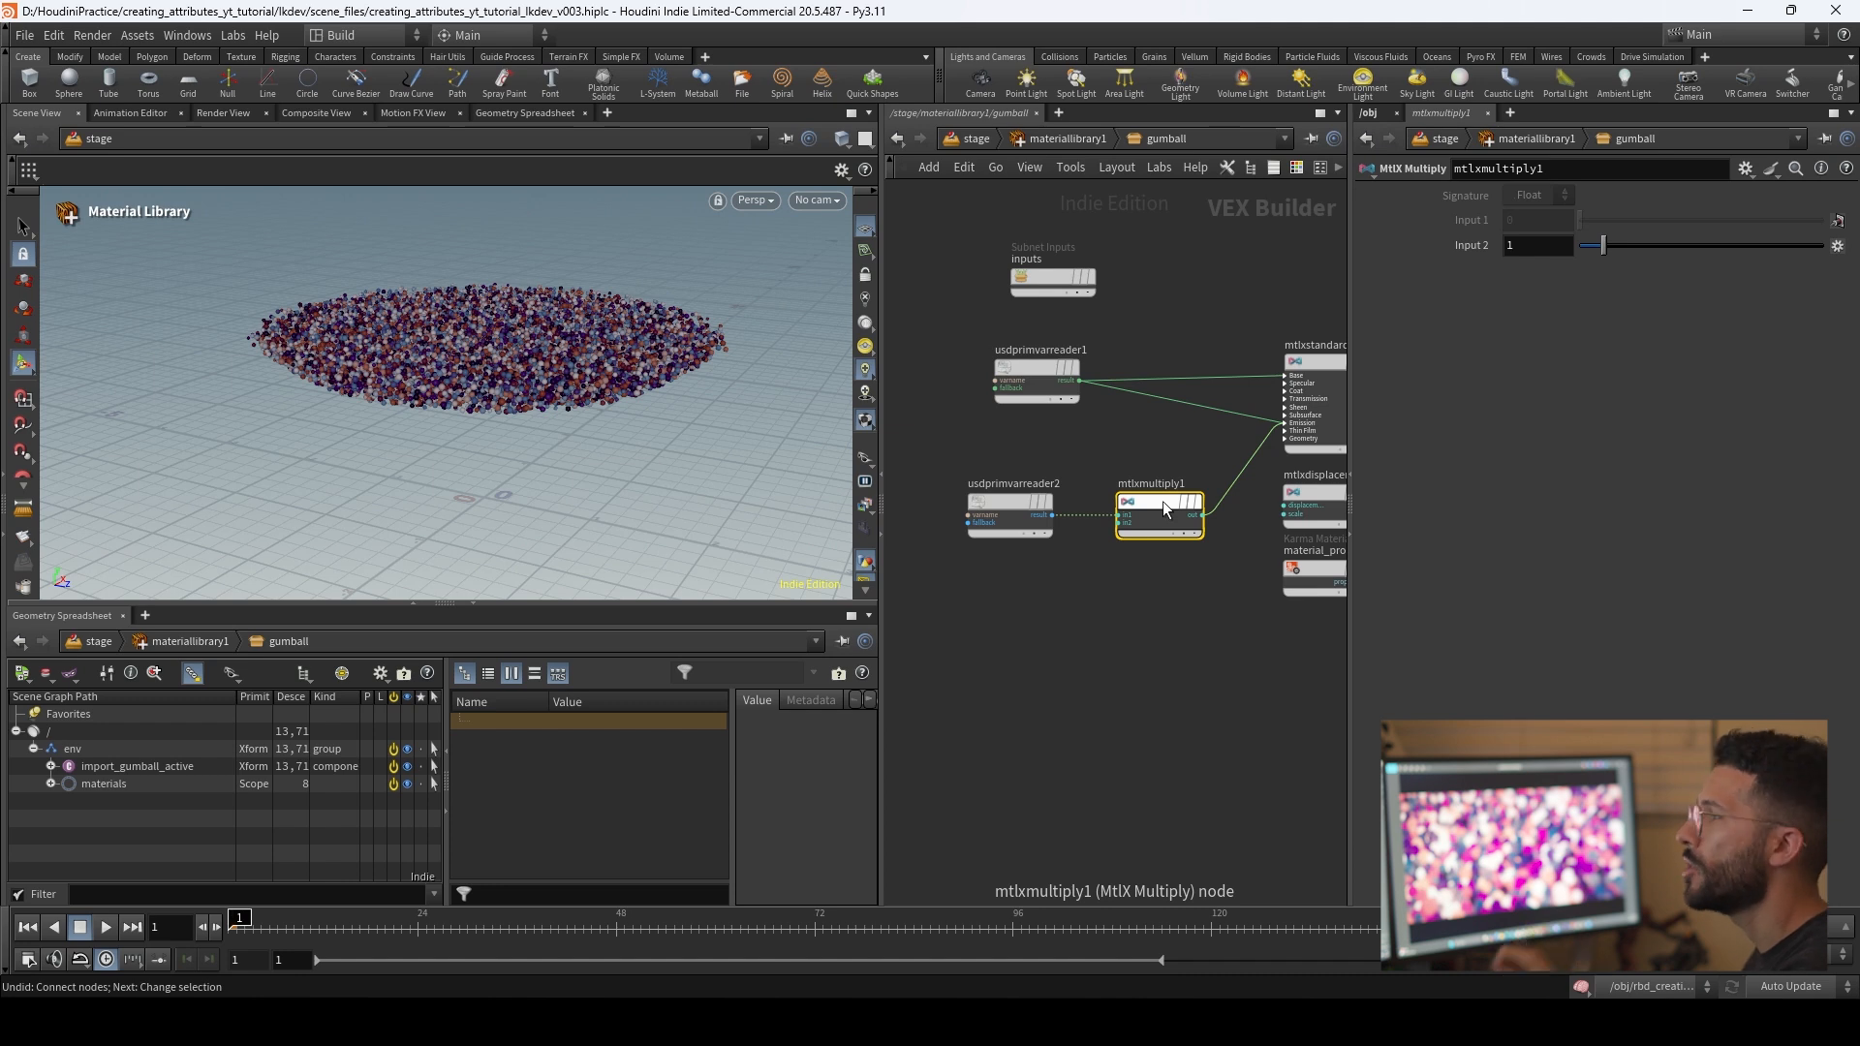
drag(1027, 502, 1007, 502)
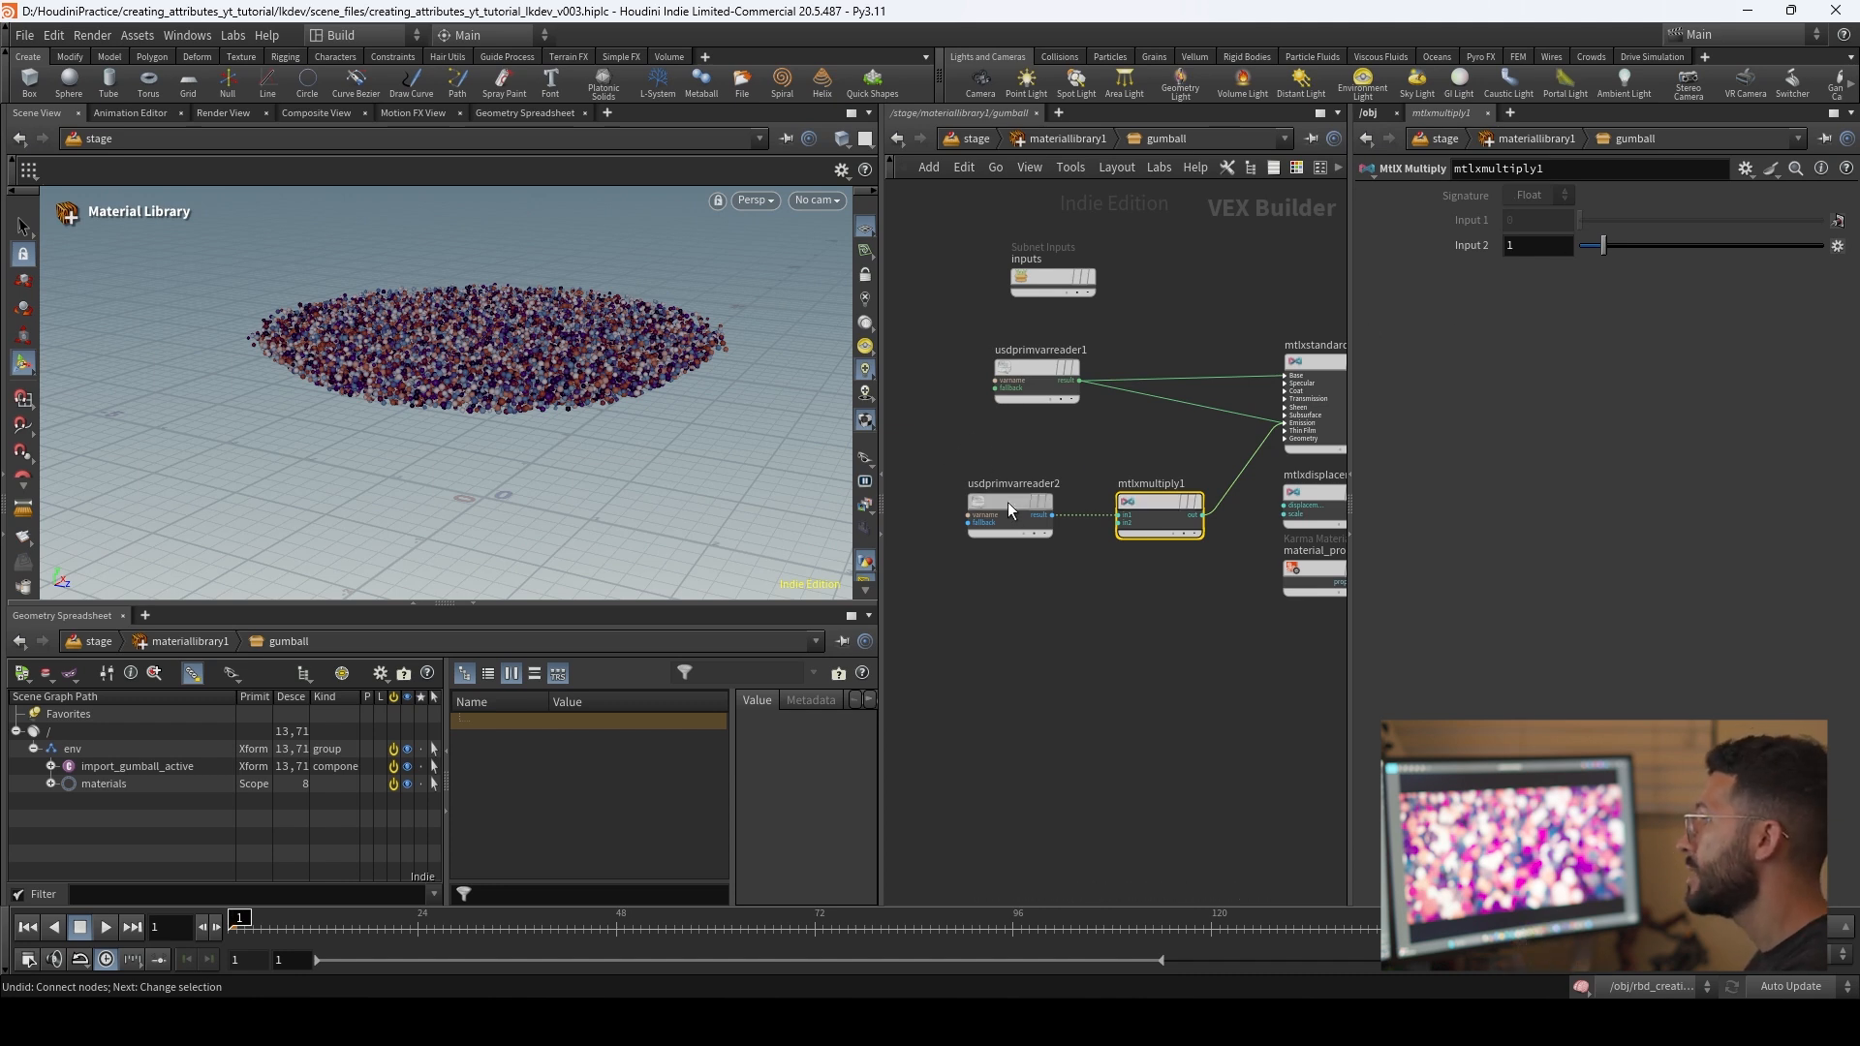
Step: Set Input 2 of the MtlX Multiply node to 1.5
click(1556, 249)
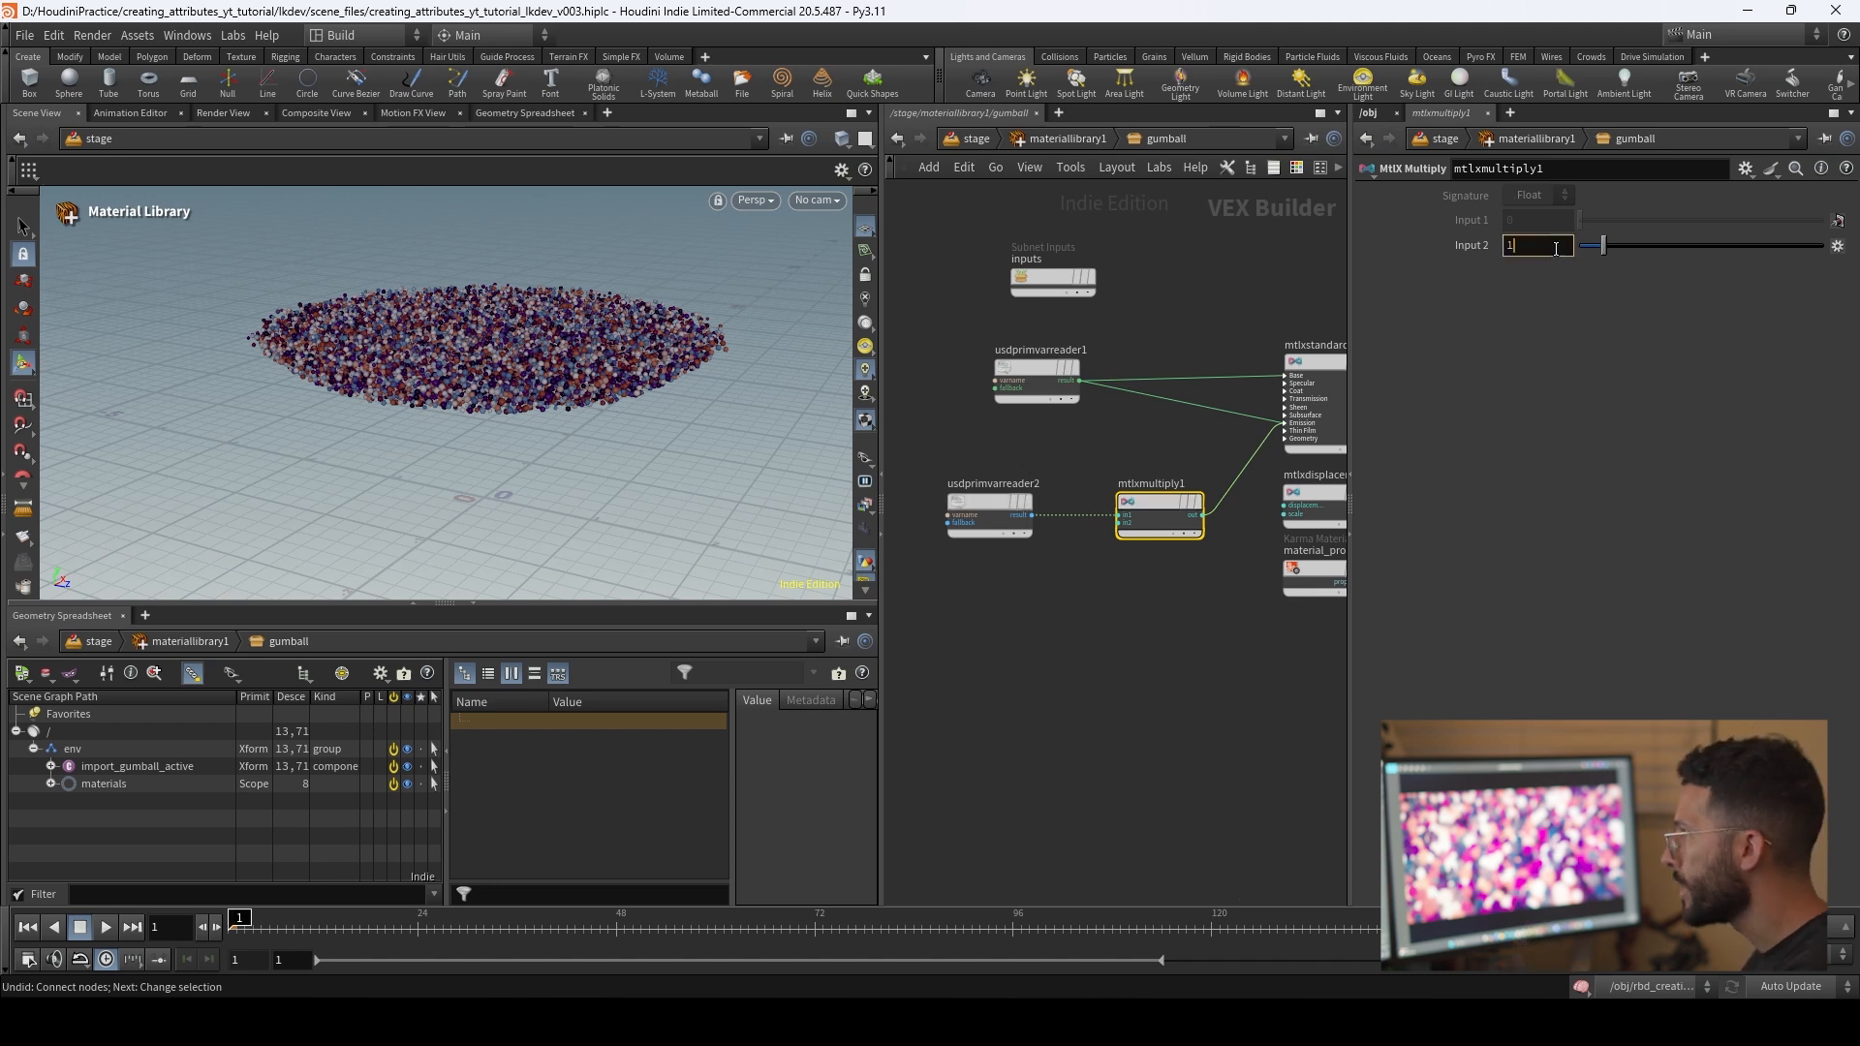
text(1.5)
key(Return)
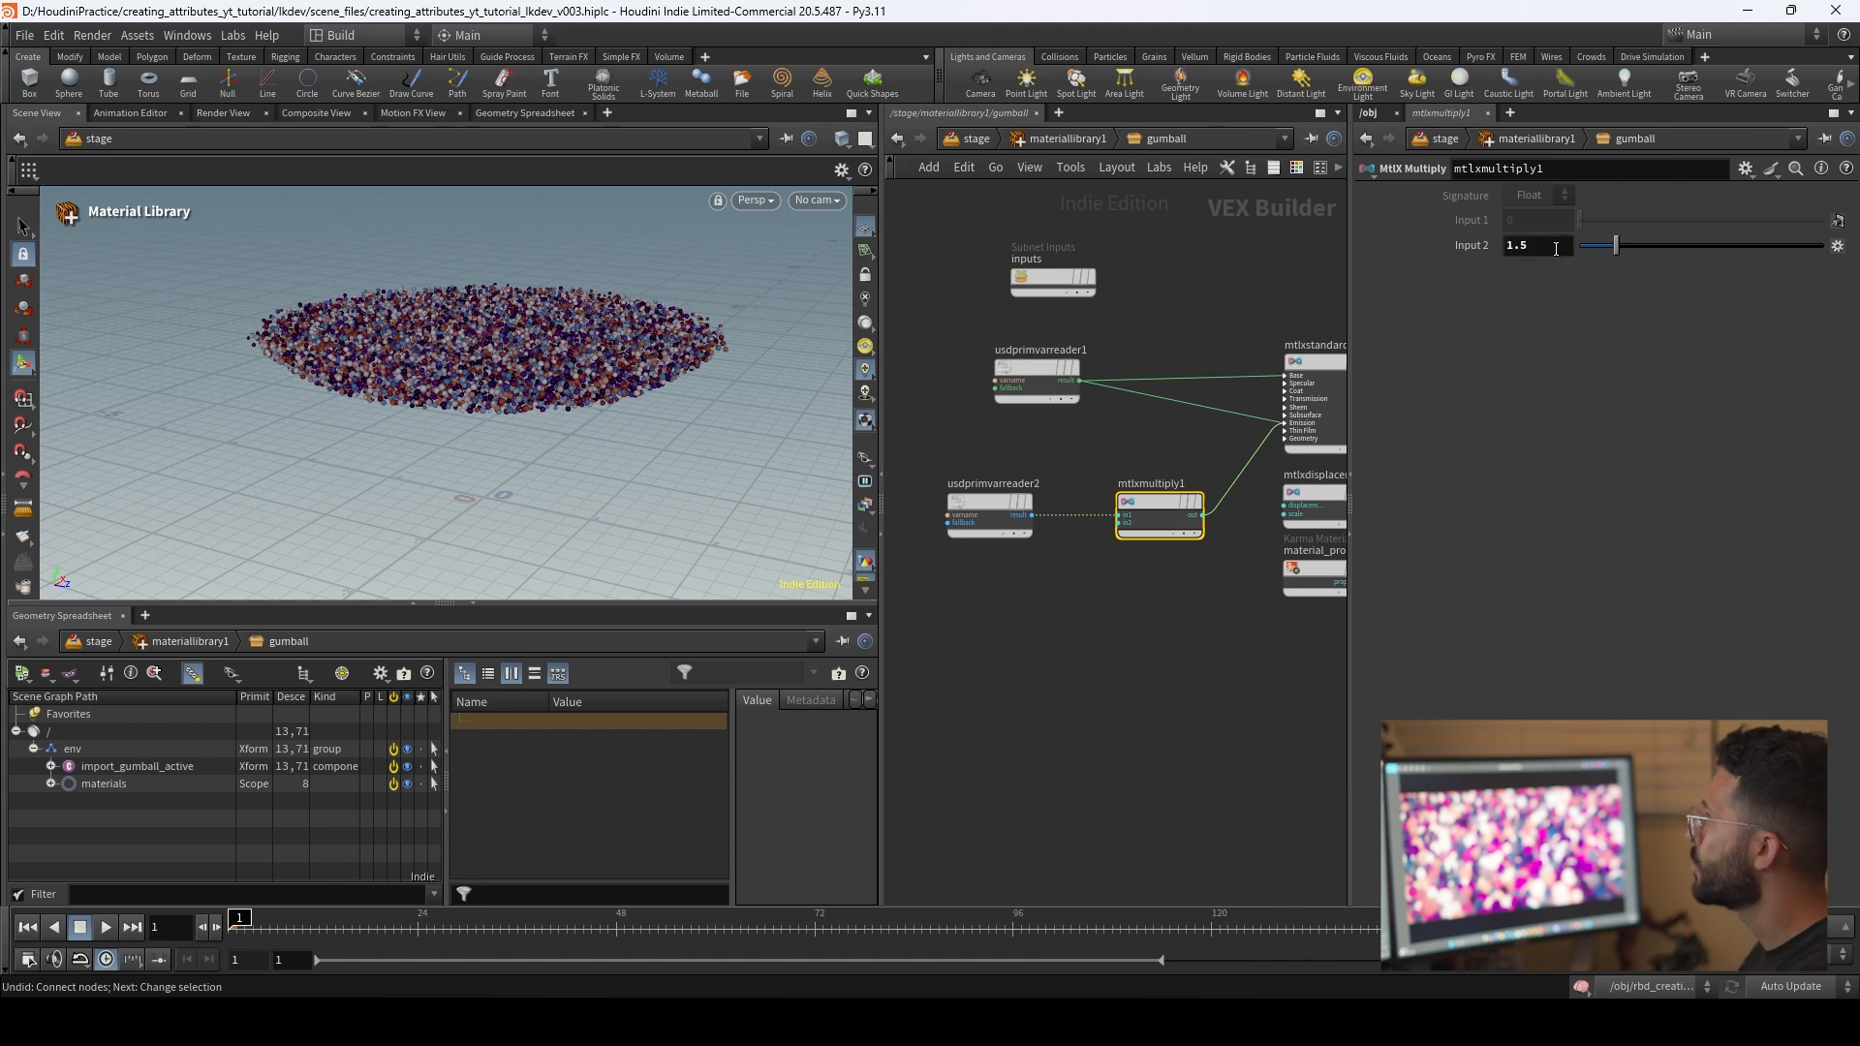
click(1121, 649)
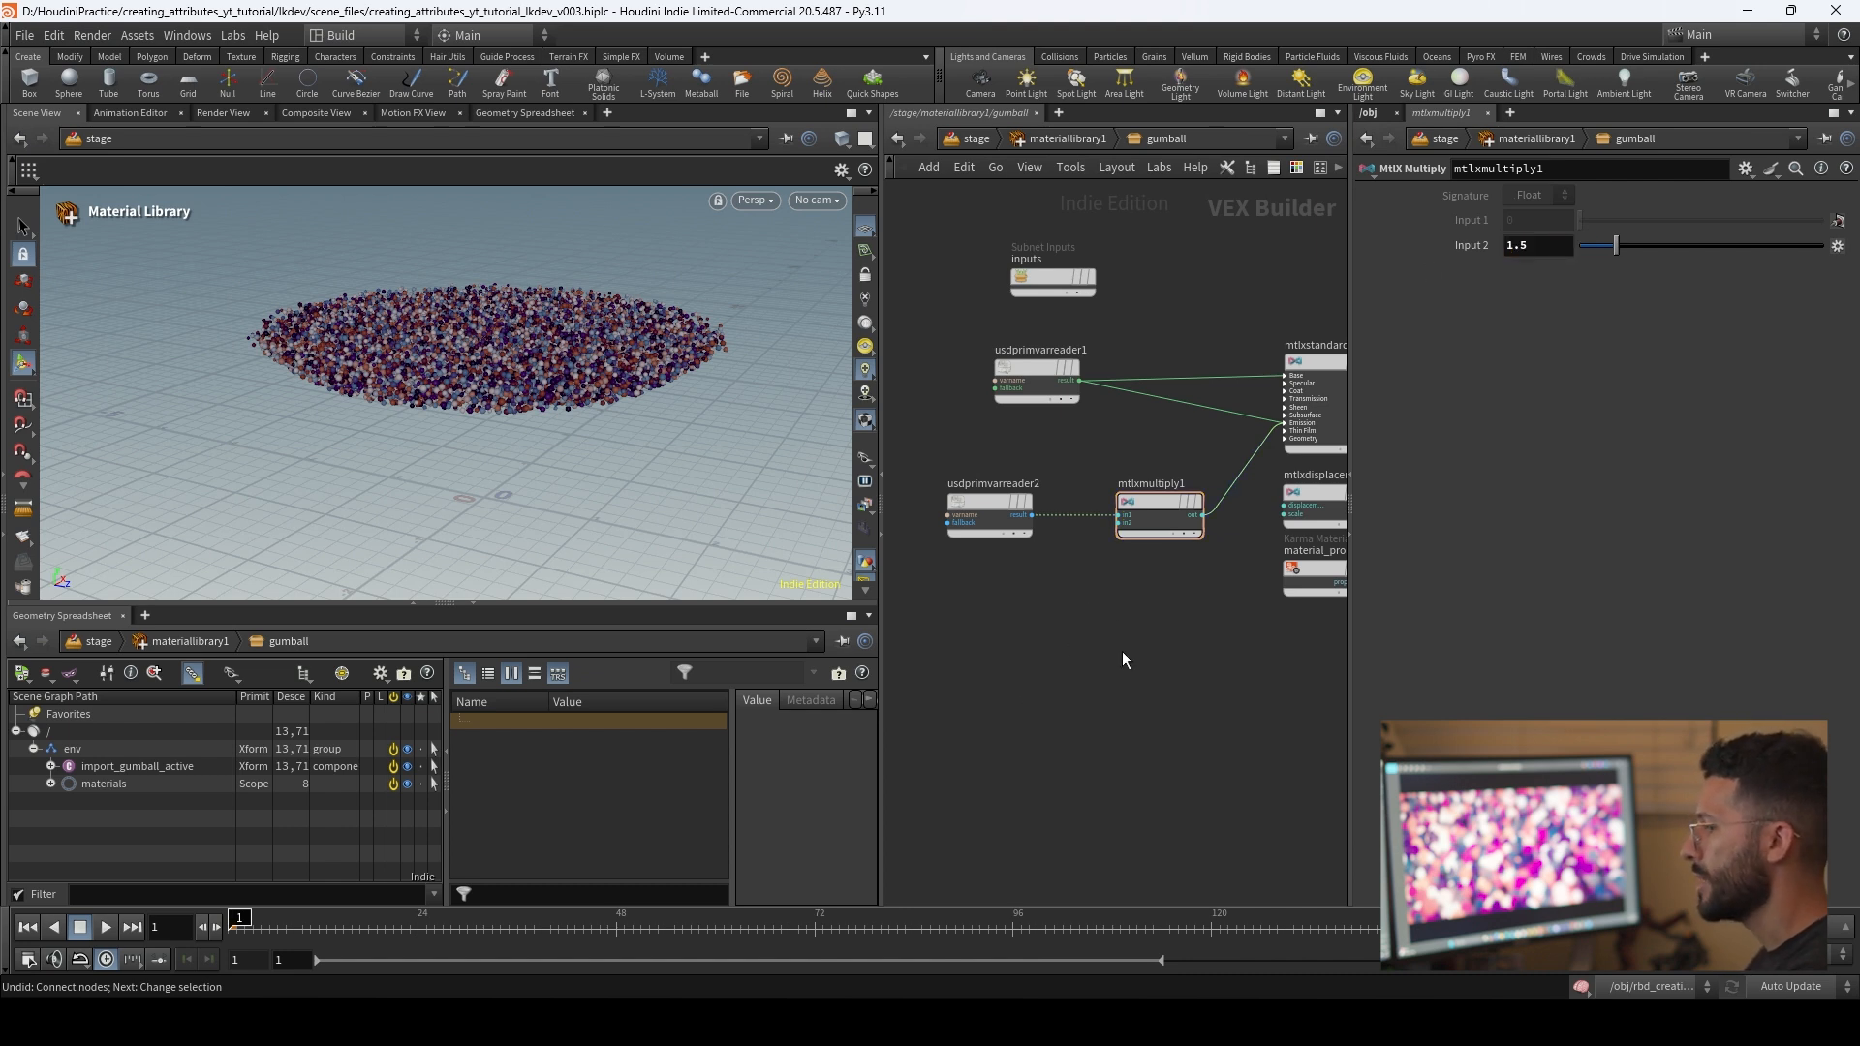
Step: Return to the stage network and add an Assign Material node connected below materiallibrary1
key(u)
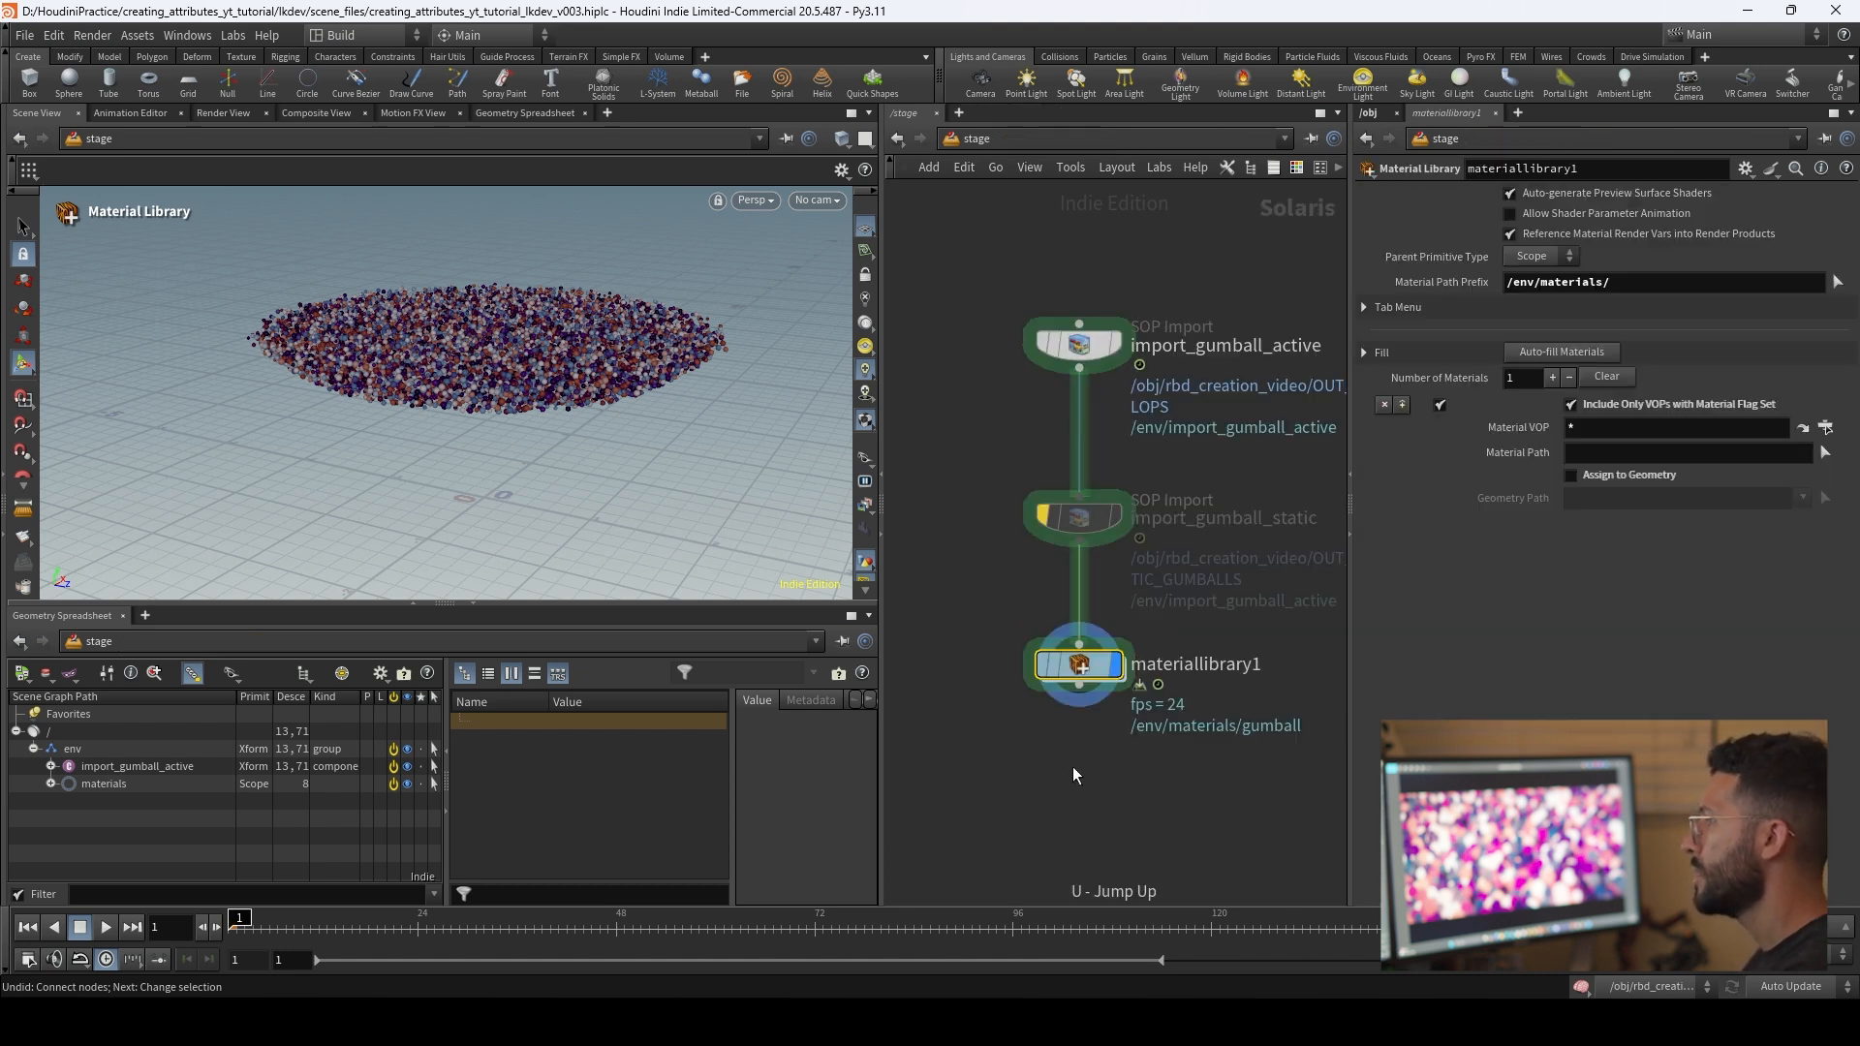
middle_drag(1072, 765, 1091, 583)
scroll(1091, 583, down, 2)
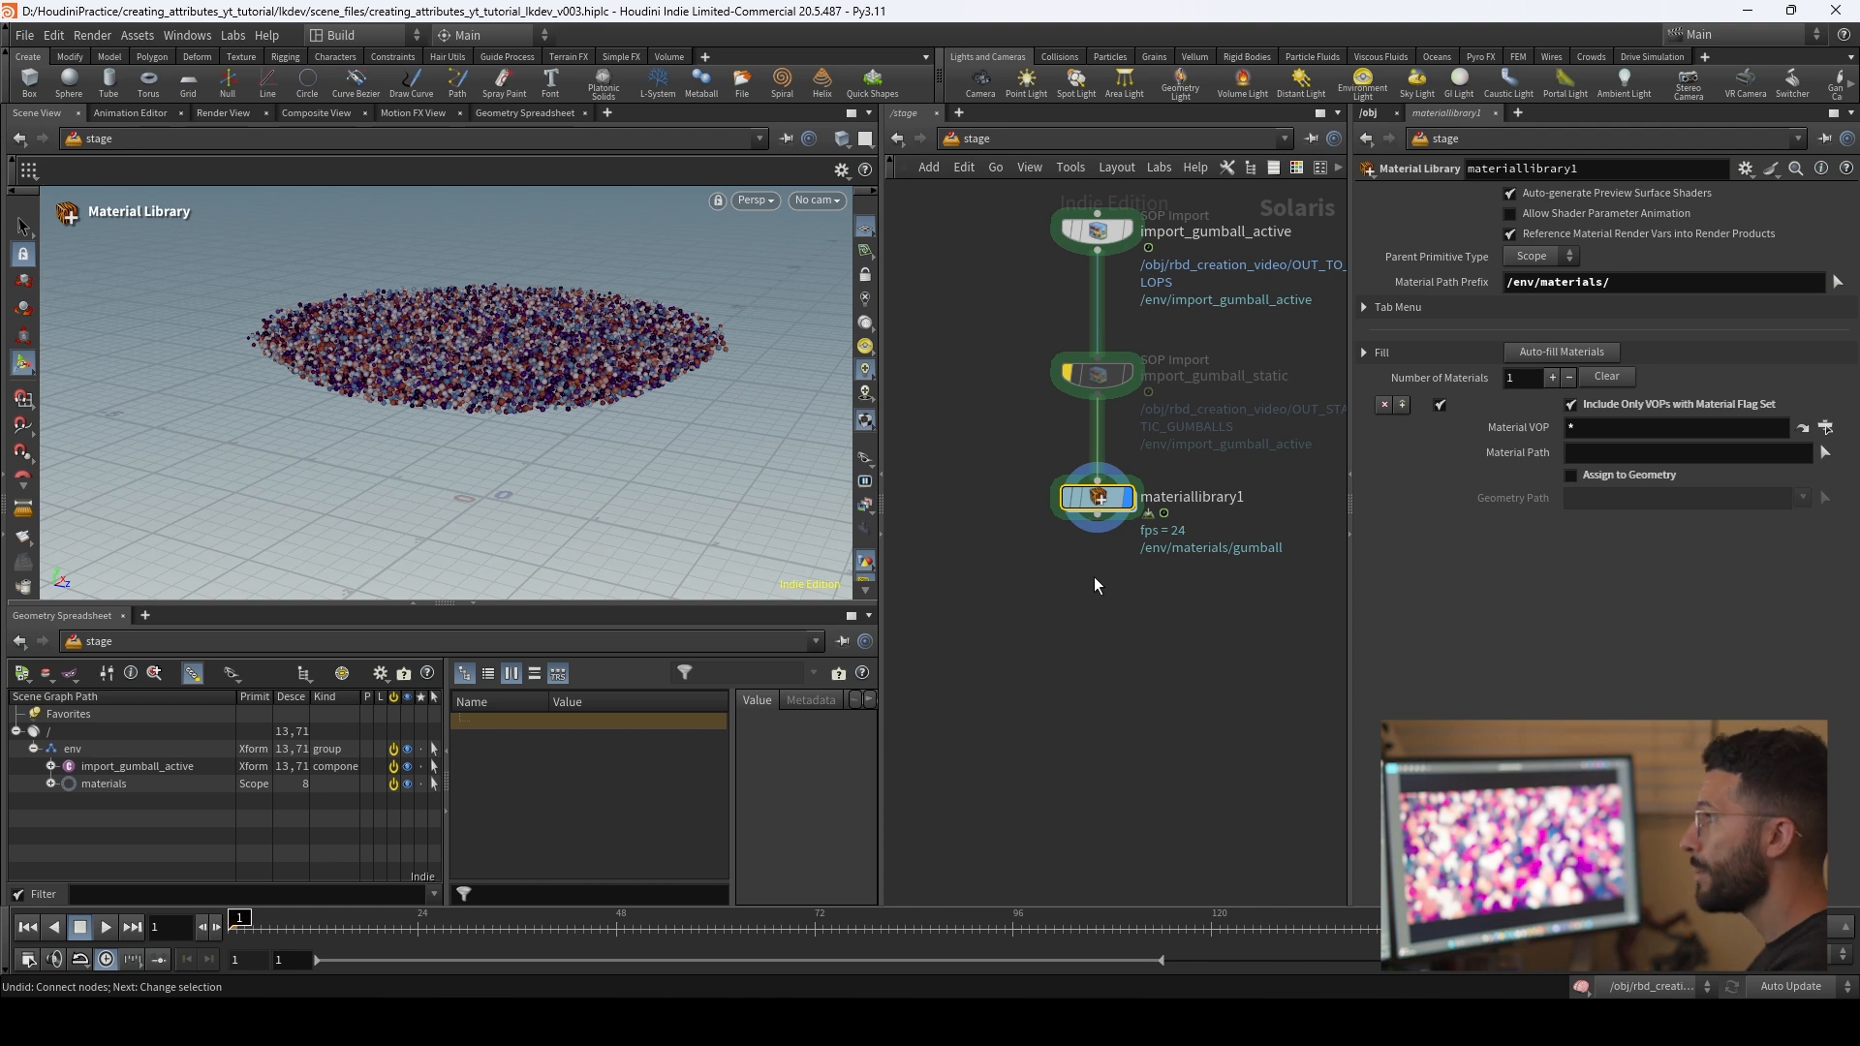
alt+drag(525, 370, 483, 327)
scroll(496, 370, up, 2)
scroll(1065, 572, up, 3)
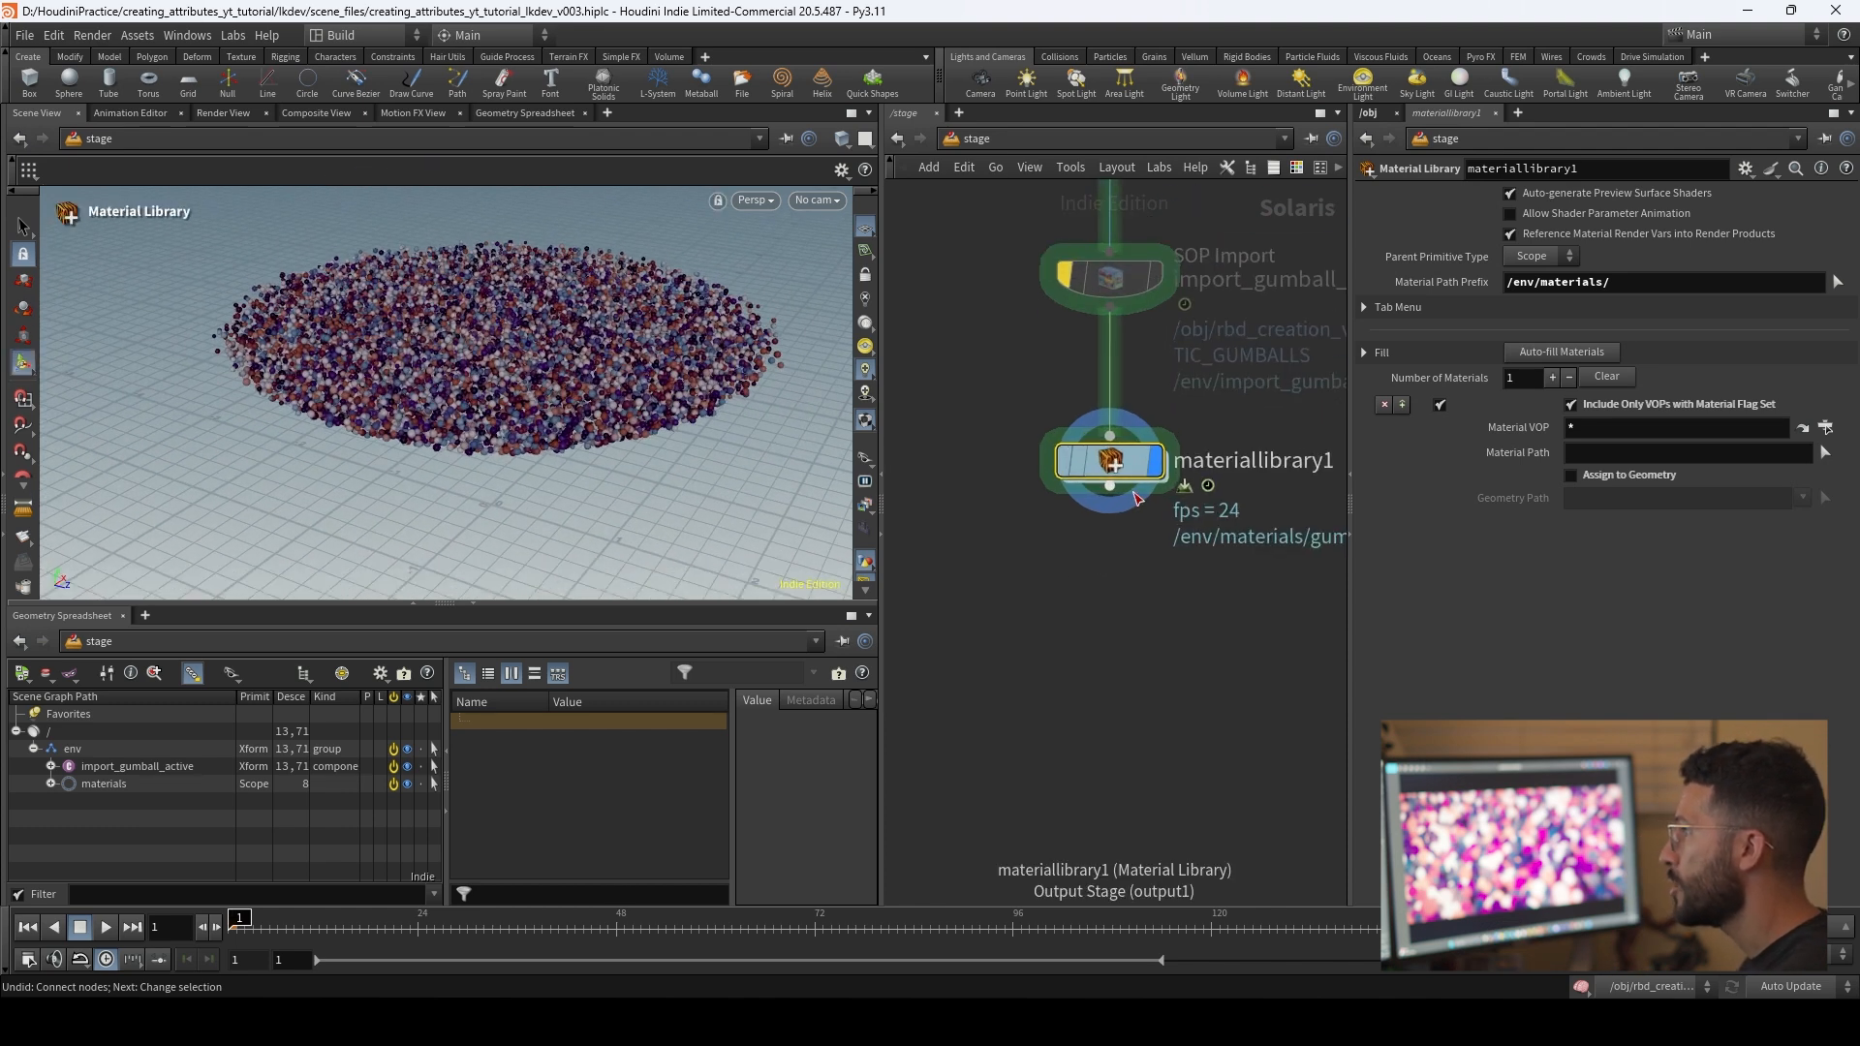
drag(1110, 485, 1110, 566)
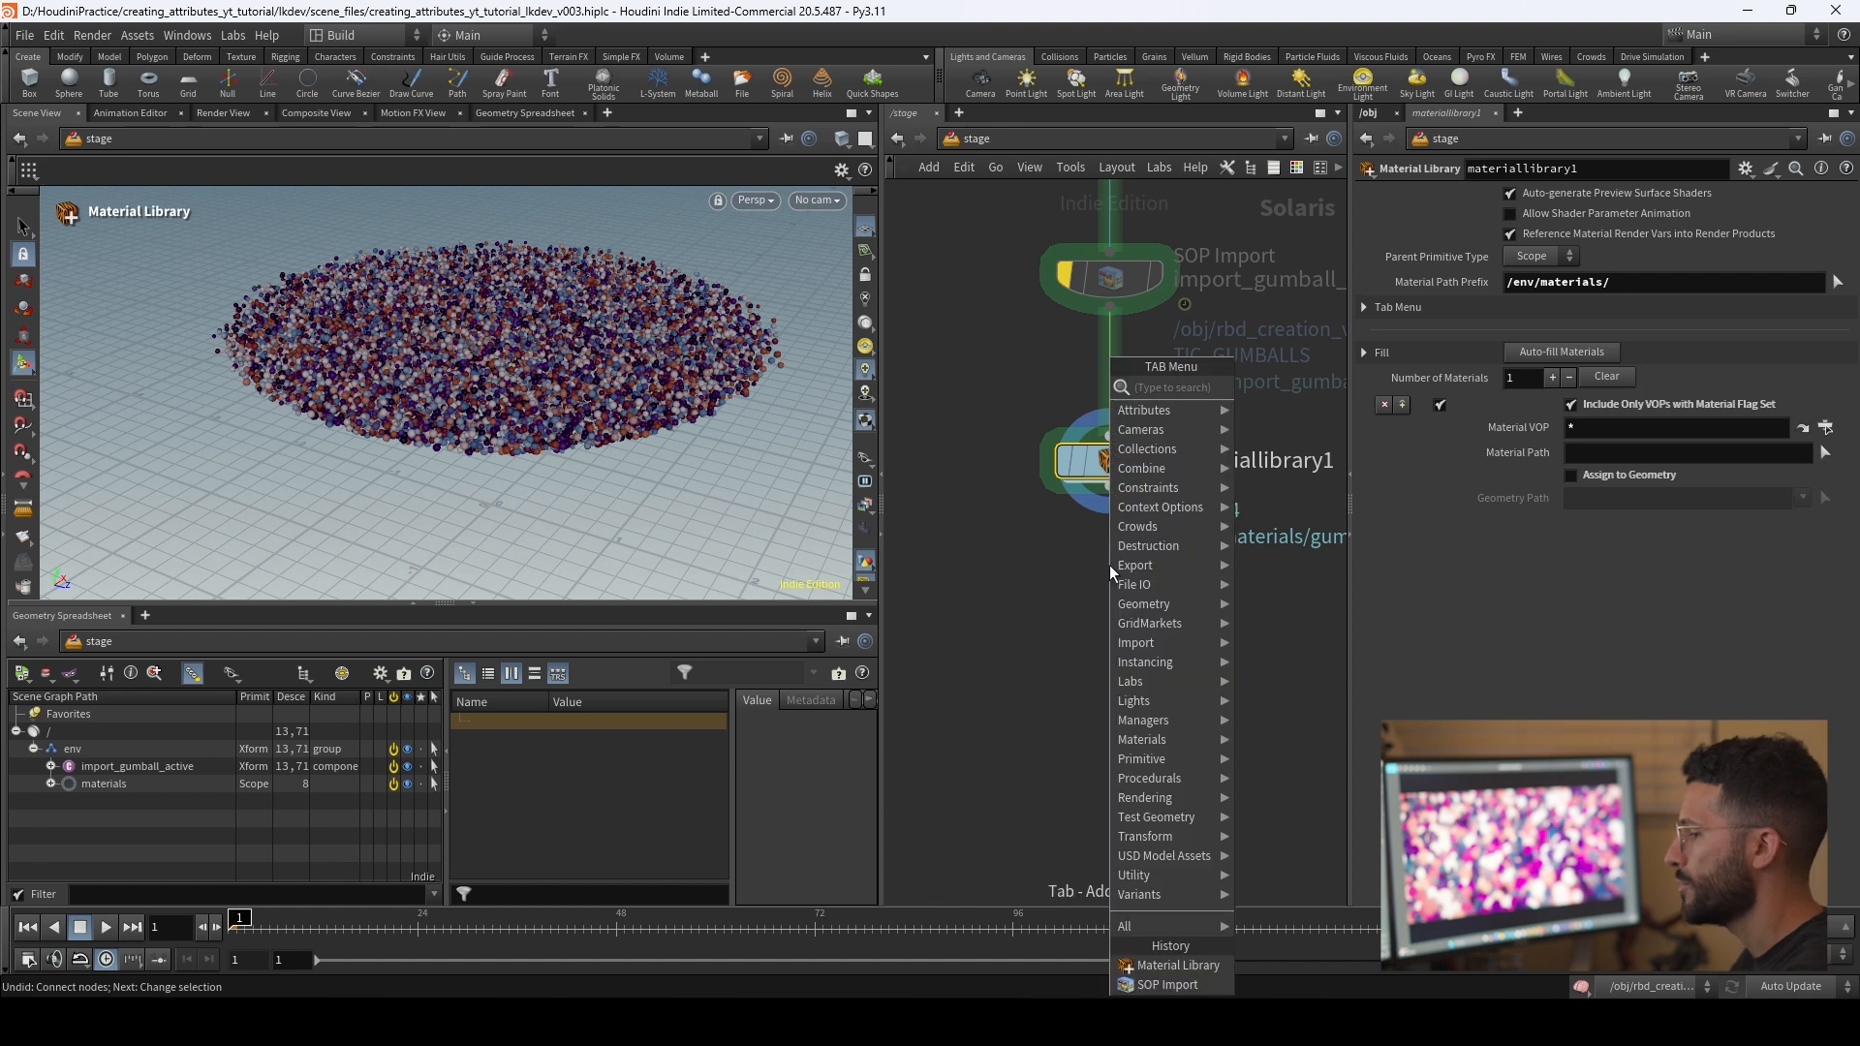
text(assign)
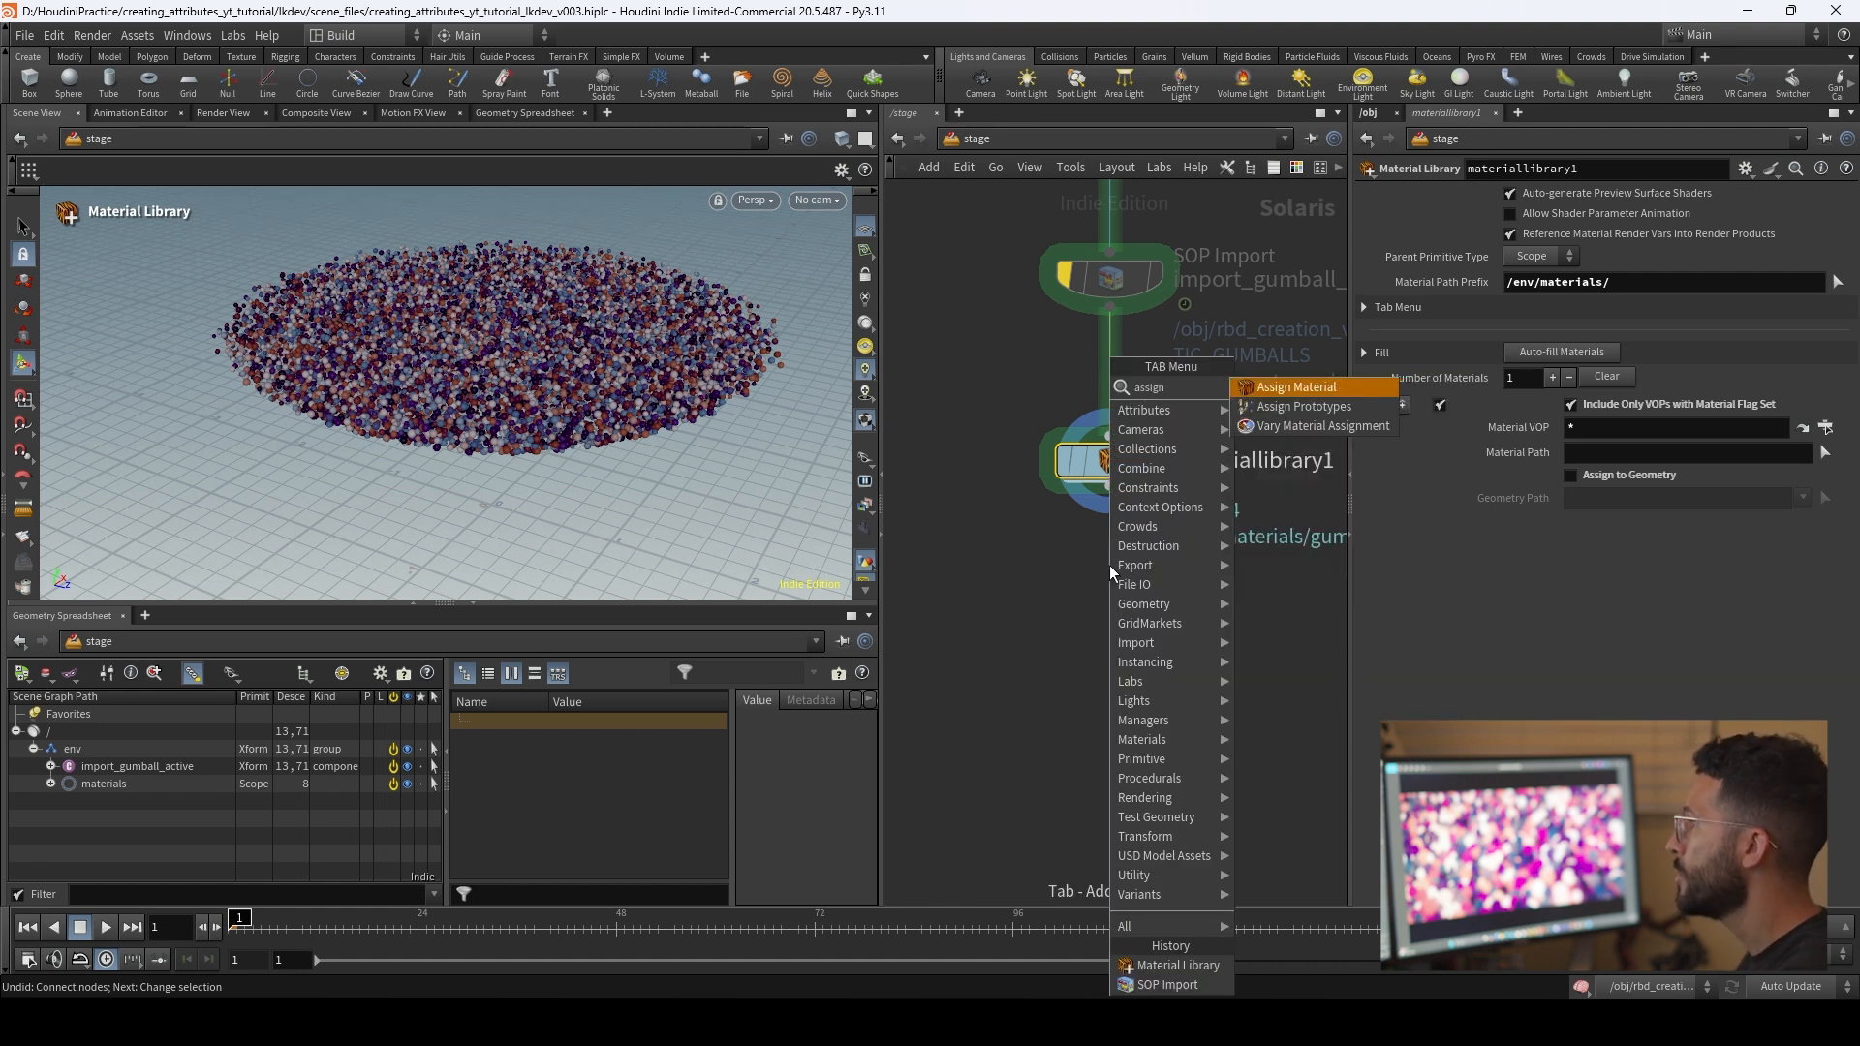
key(Return)
click(1108, 565)
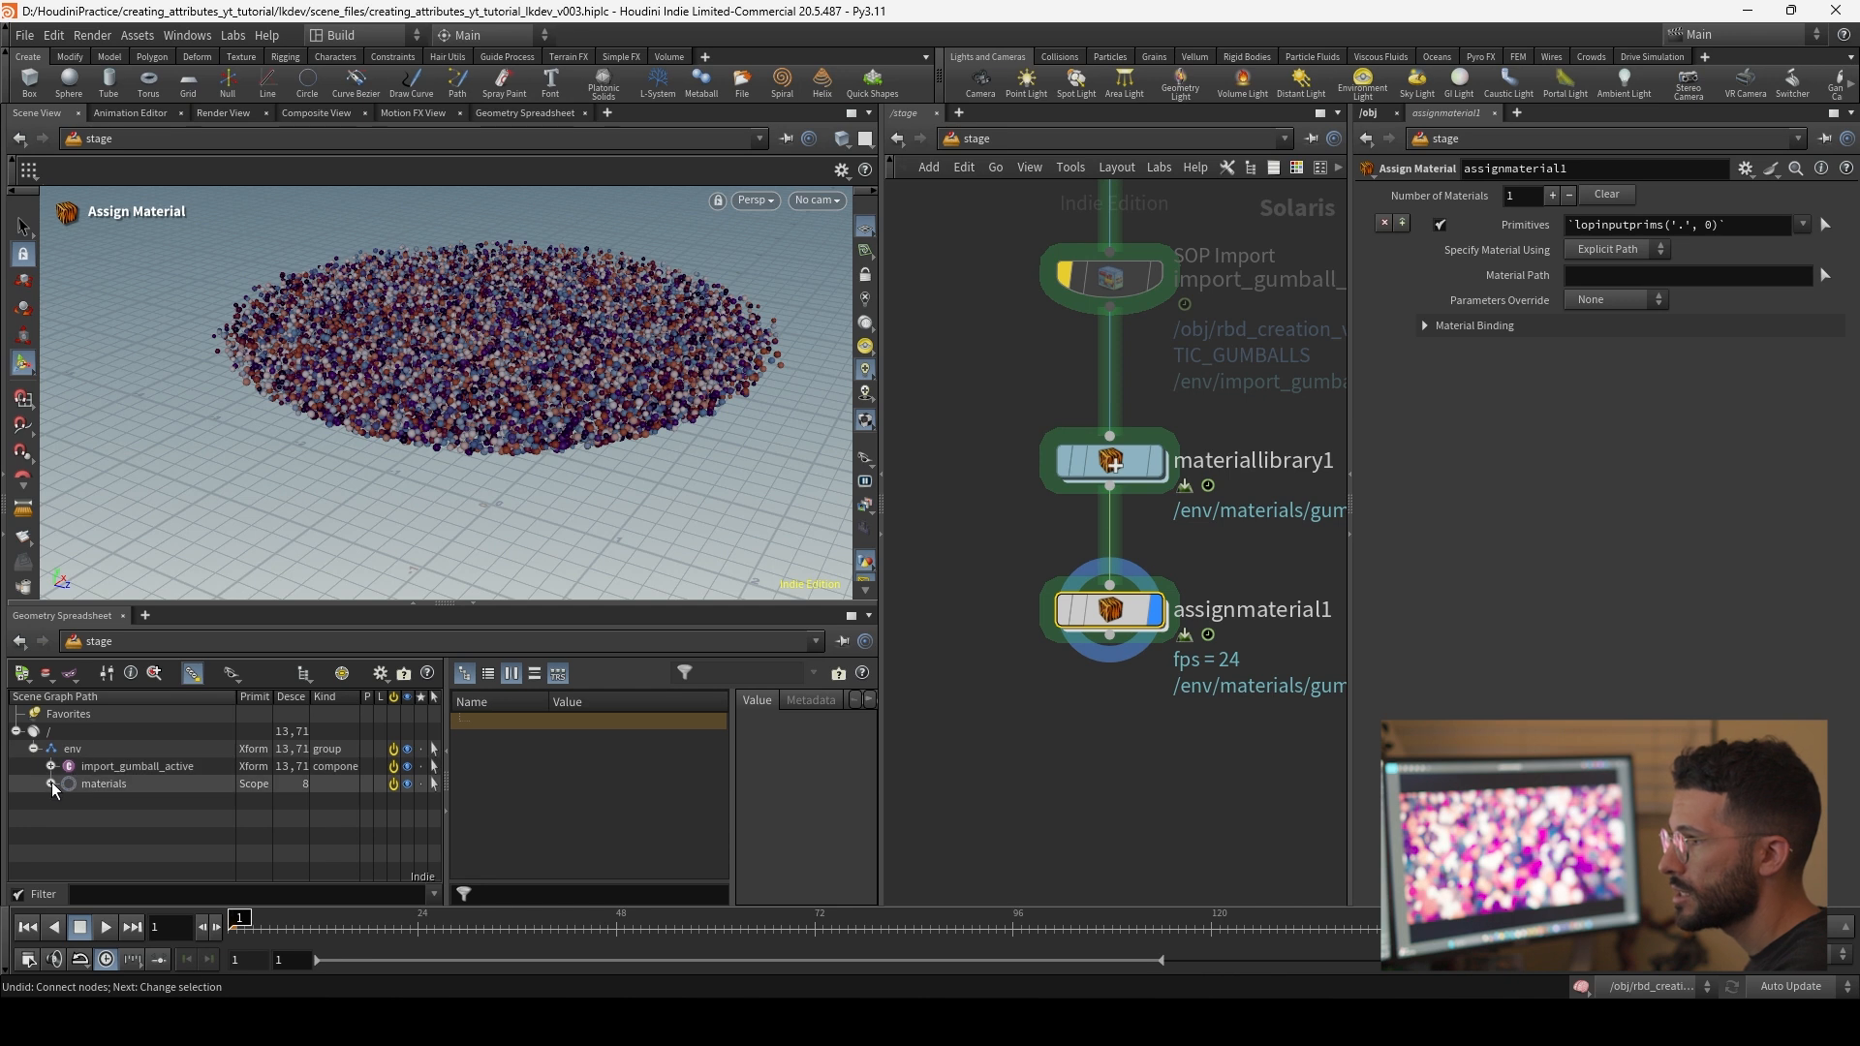
Step: Set the Assign Material node's primitives to /env/import_gumball_active from the scene graph
click(1110, 460)
click(1109, 610)
click(135, 766)
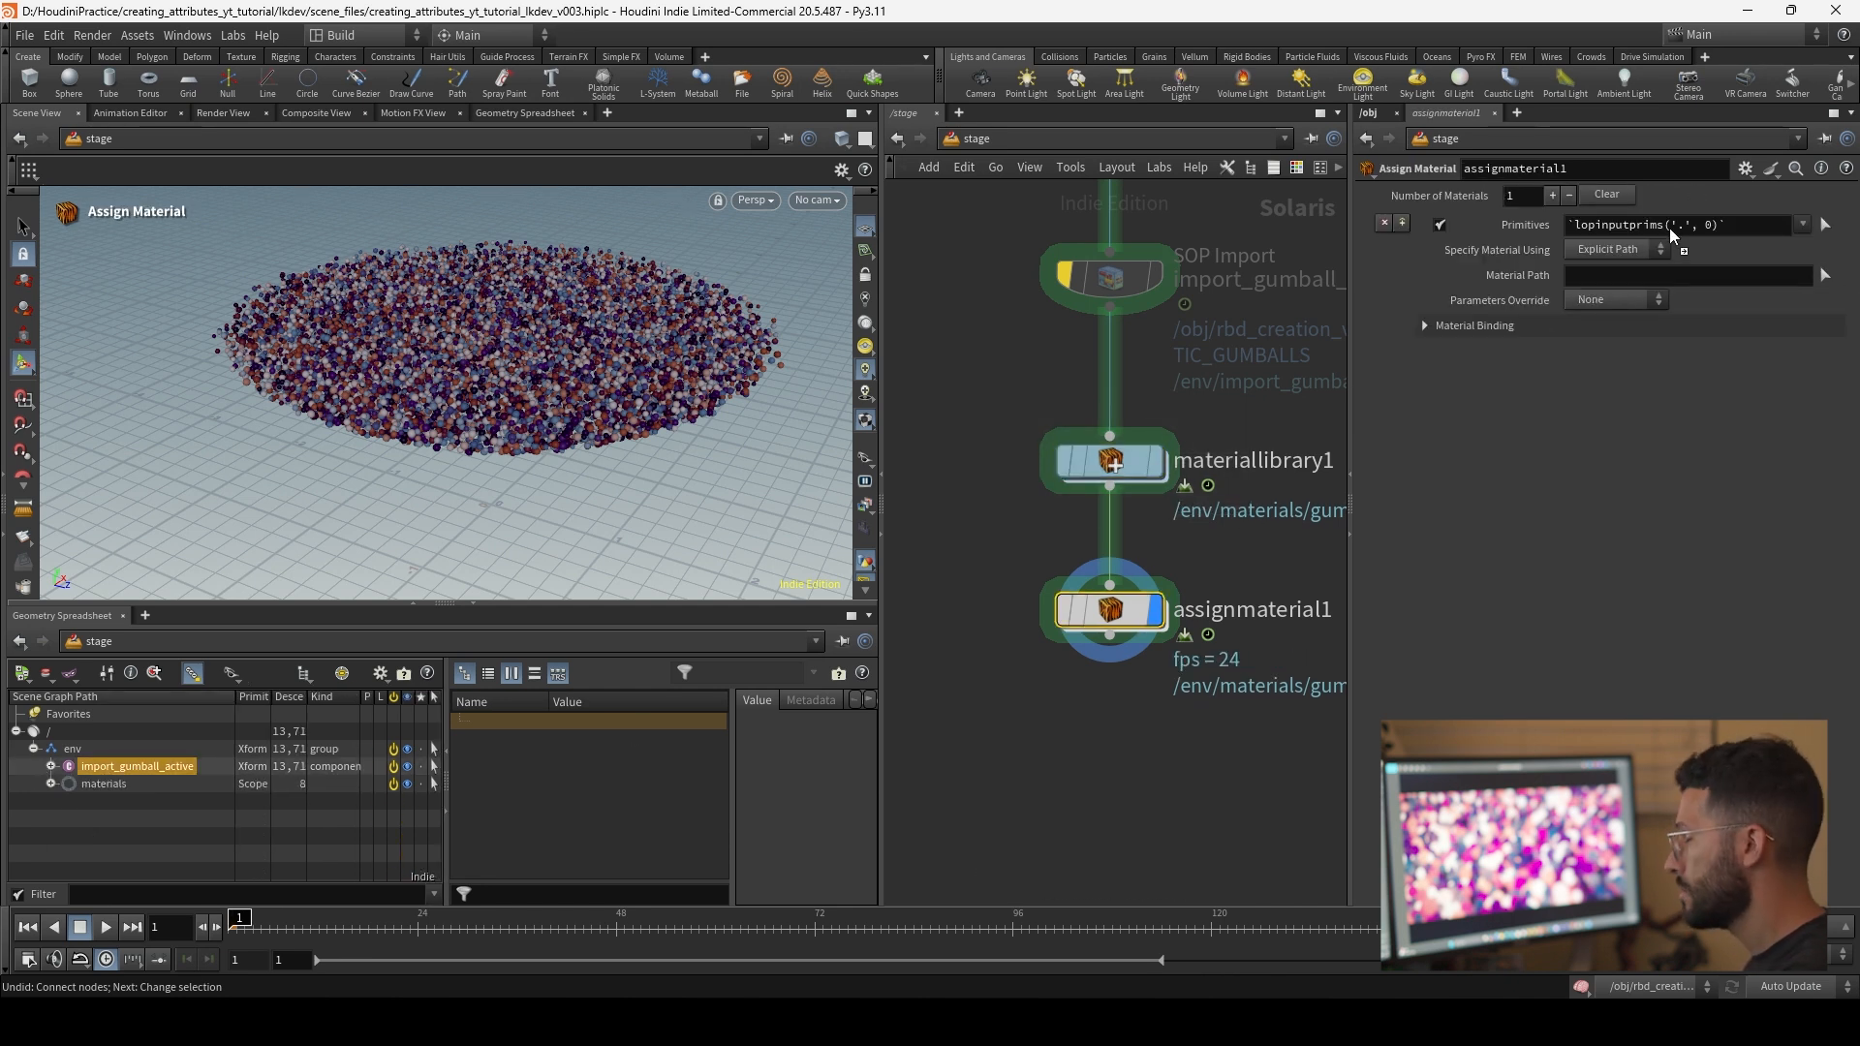
drag(1670, 229, 1670, 228)
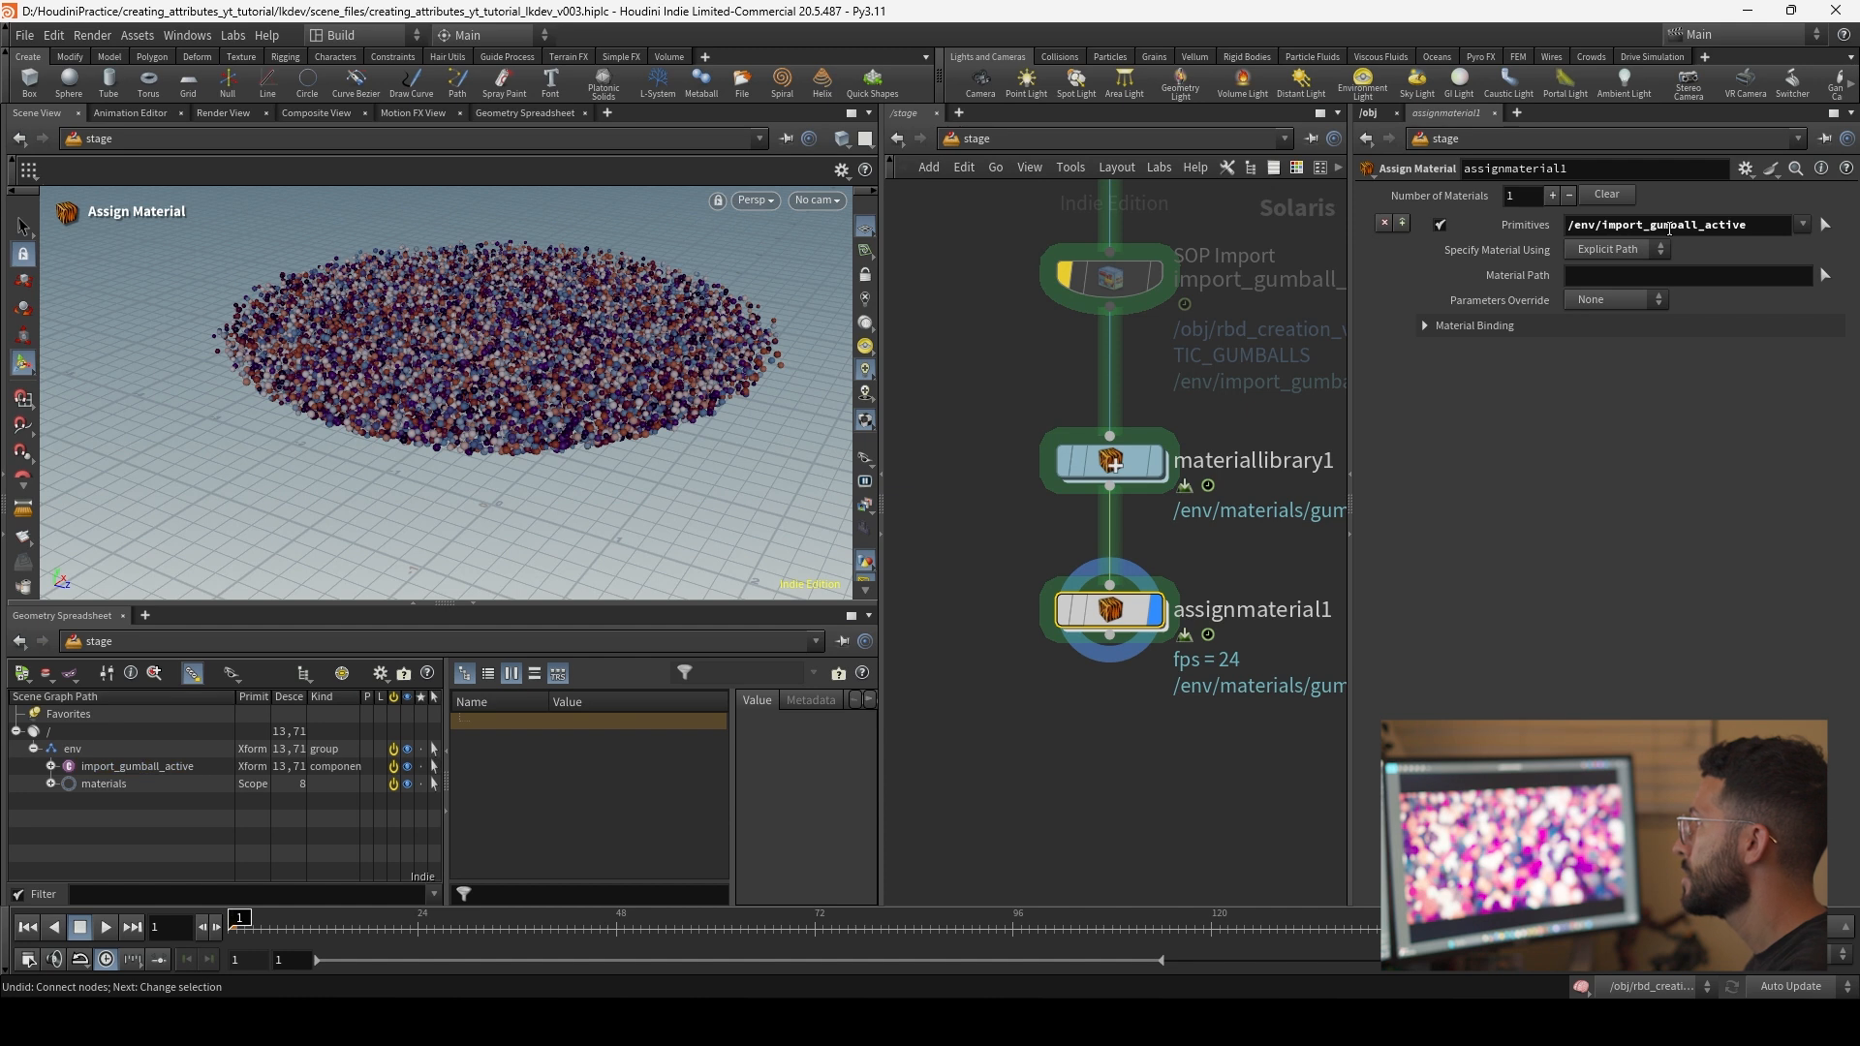
Step: Set the Assign Material node's material path to /env/materials/gumball from the scene graph
click(50, 784)
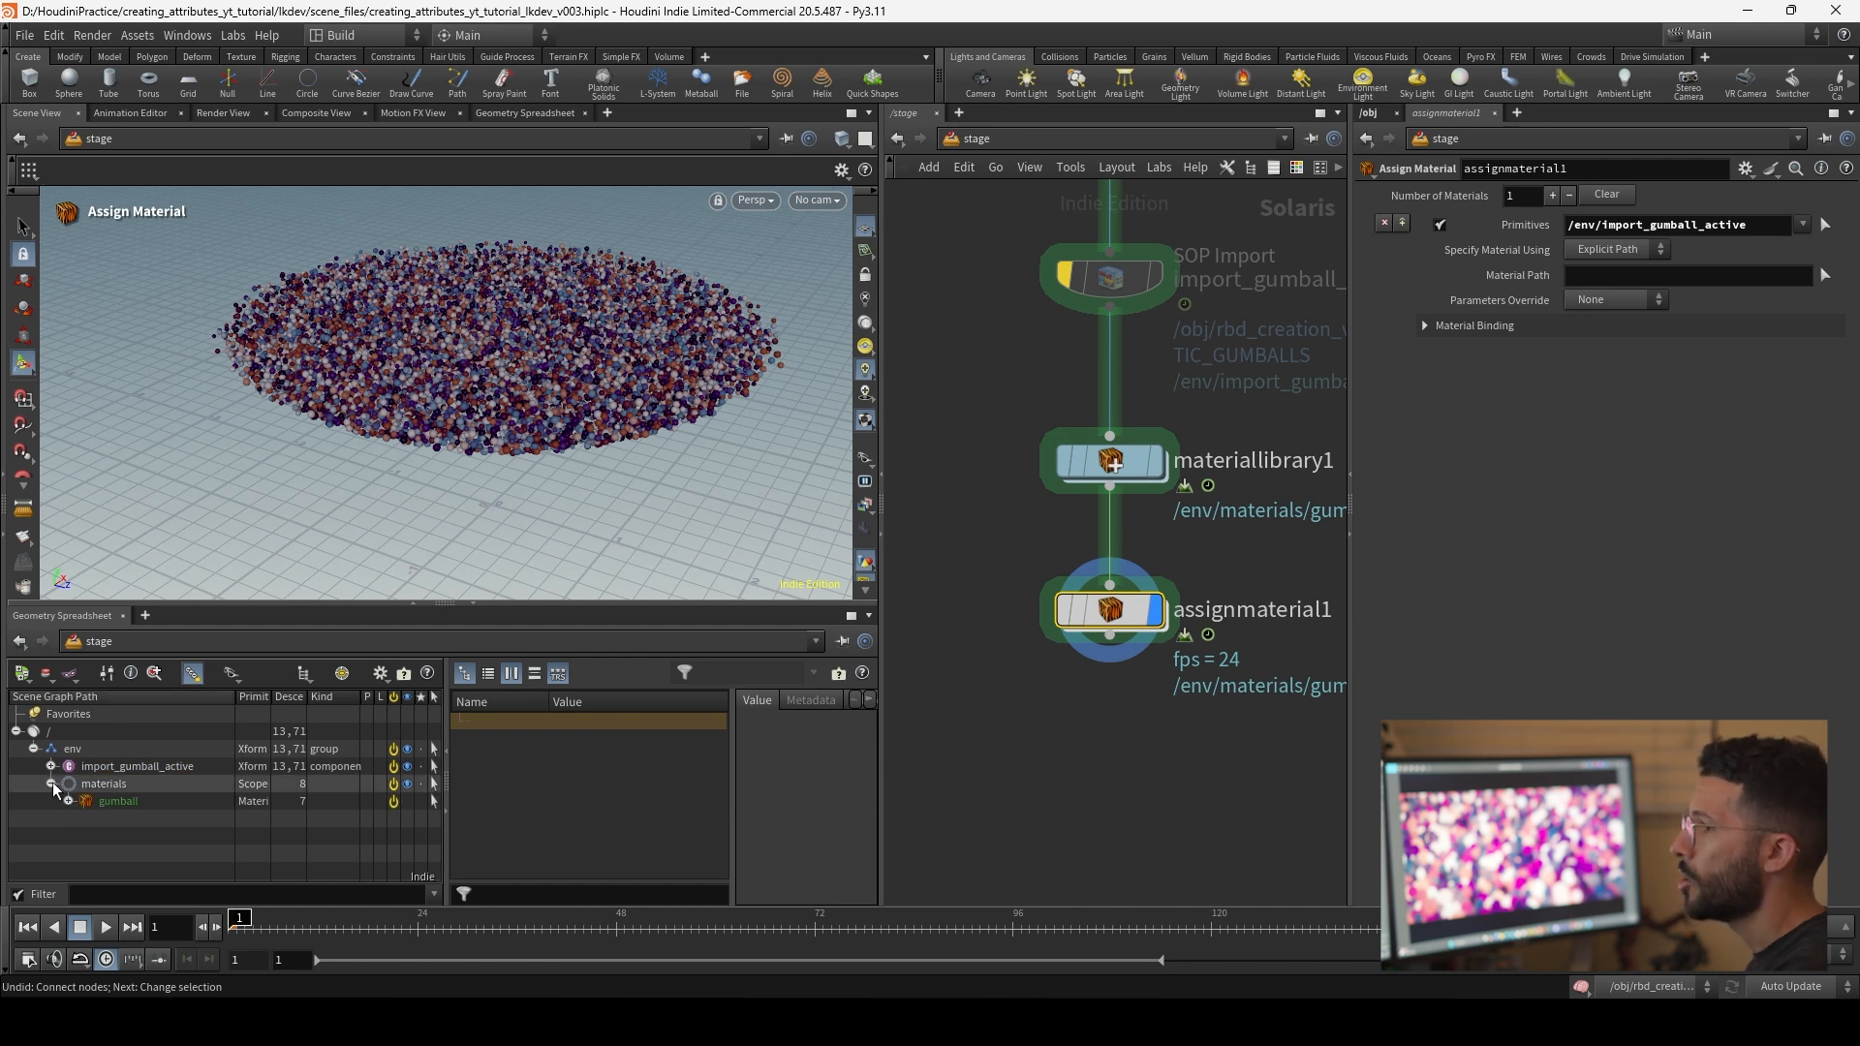
click(112, 800)
drag(1584, 276, 1585, 276)
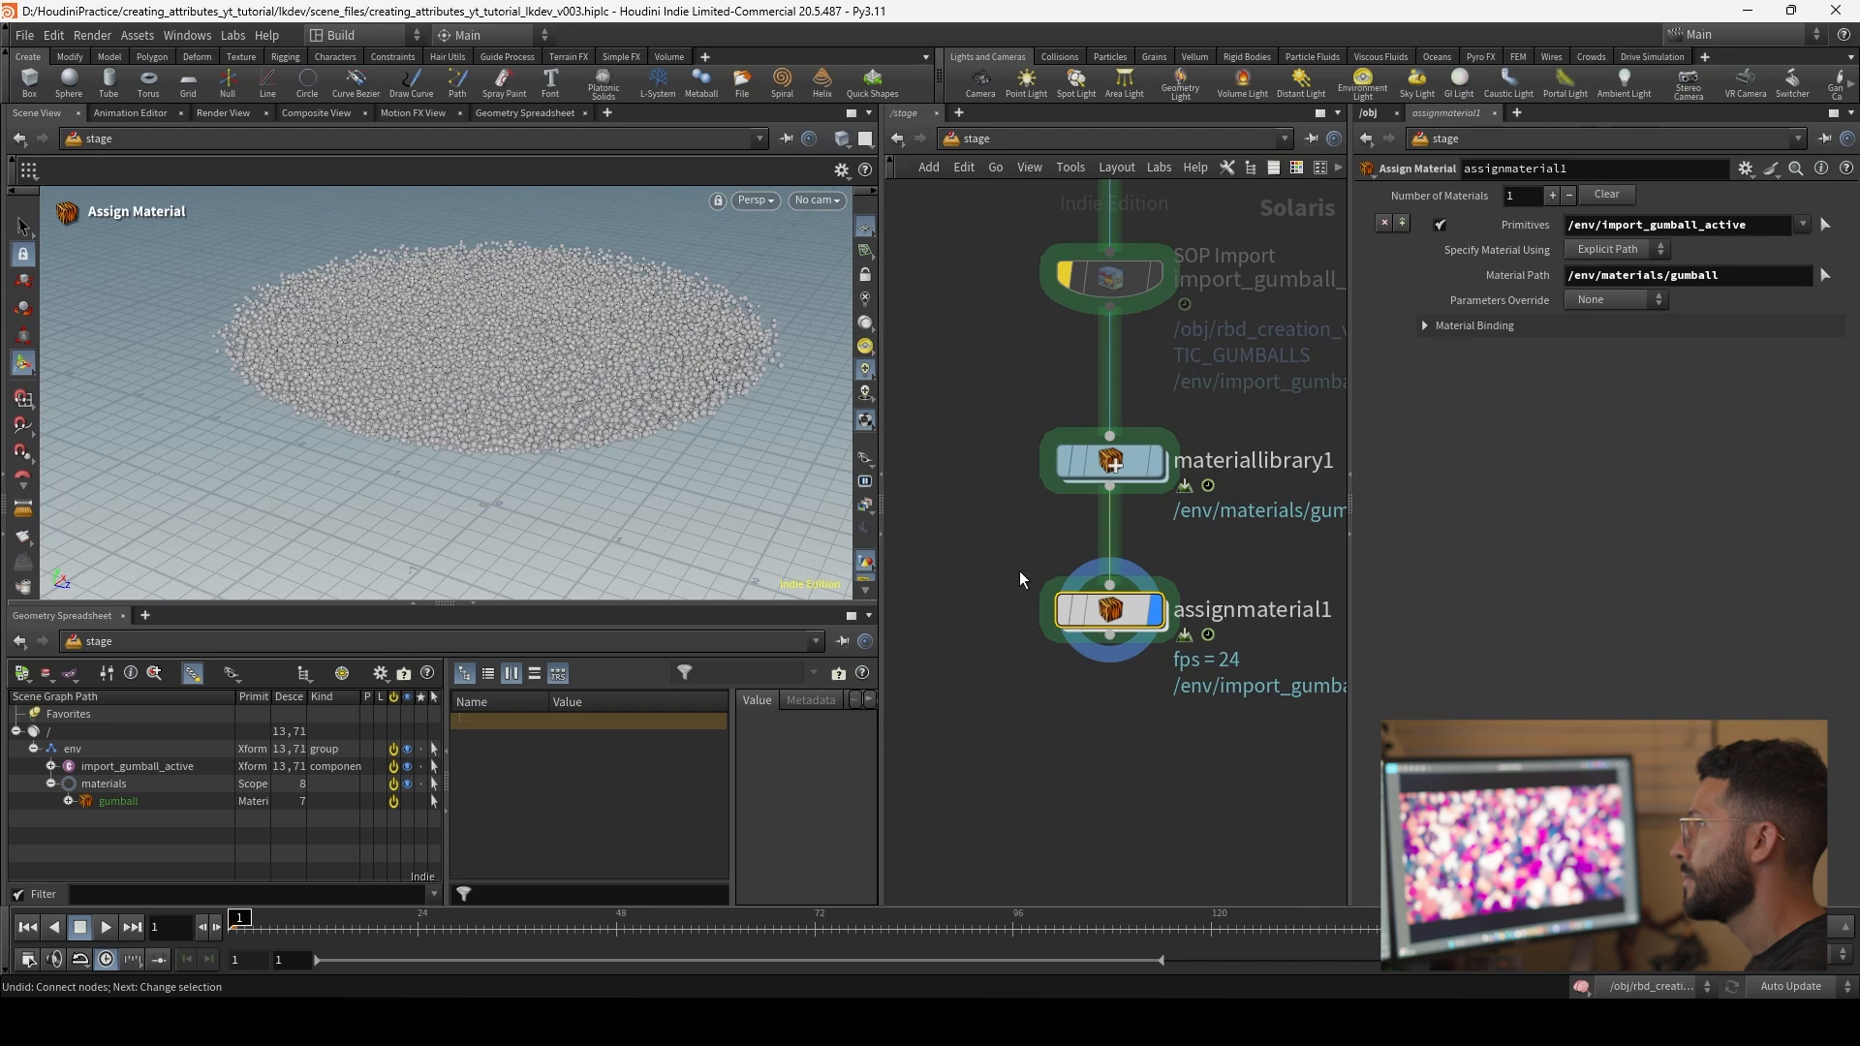
key(Escape)
drag(559, 282, 519, 415)
scroll(1133, 722, down, 4)
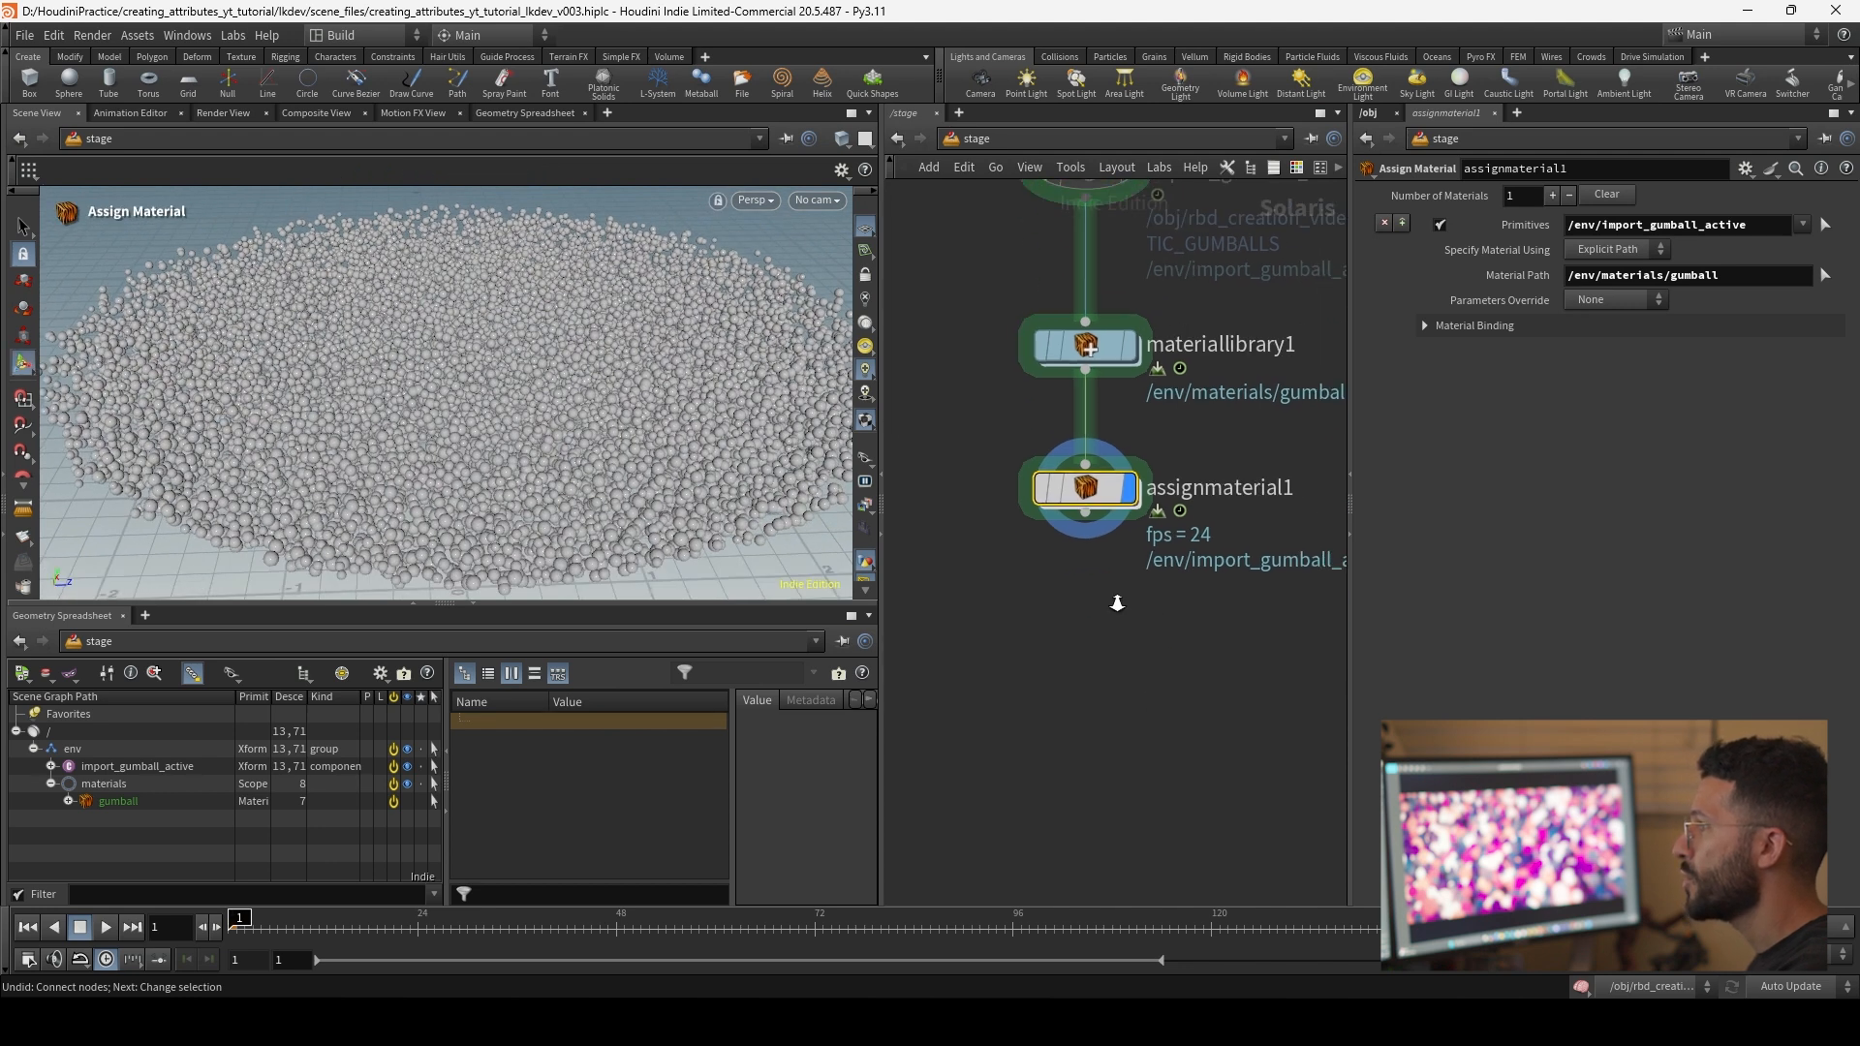
Step: Add a Light node beside assignmaterial1 in the stage network
key(Tab)
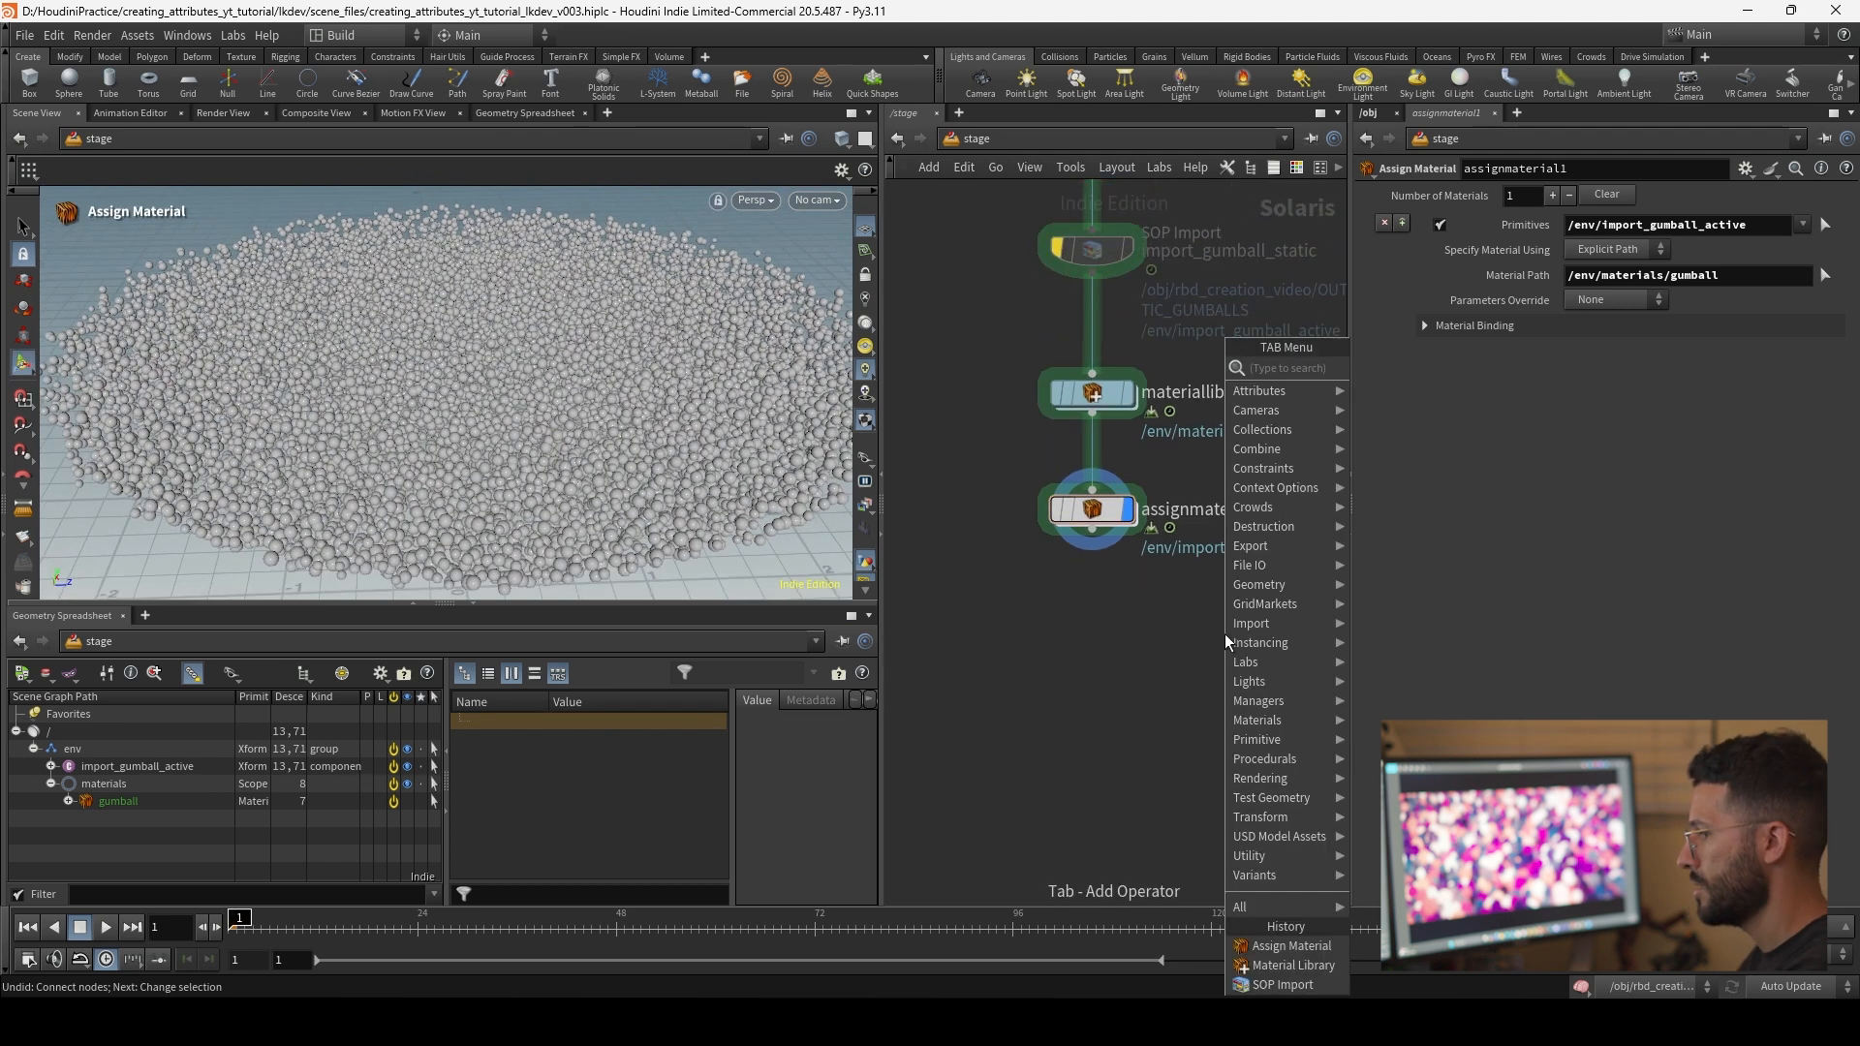
text(light)
key(Return)
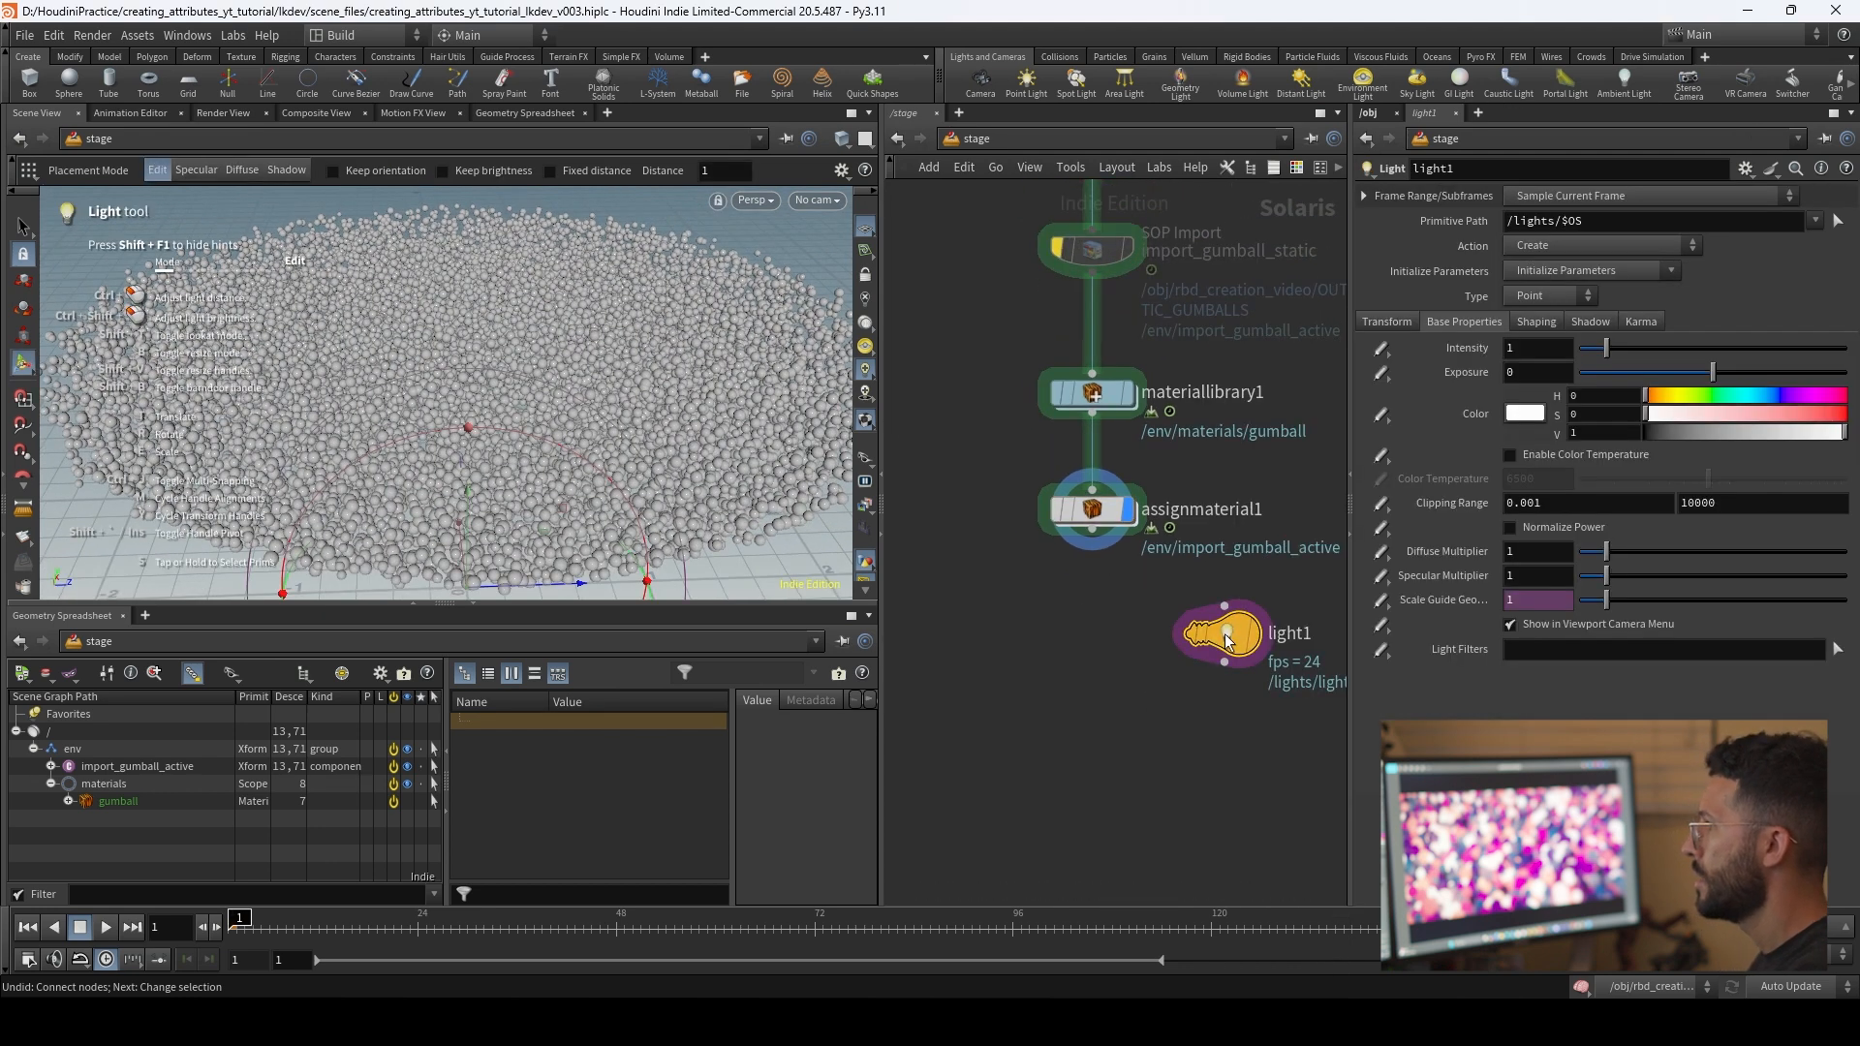
click(1288, 592)
Step: Add a Merge node below and wire assignmaterial1 and light1 into it
key(Tab)
text(mer)
key(Return)
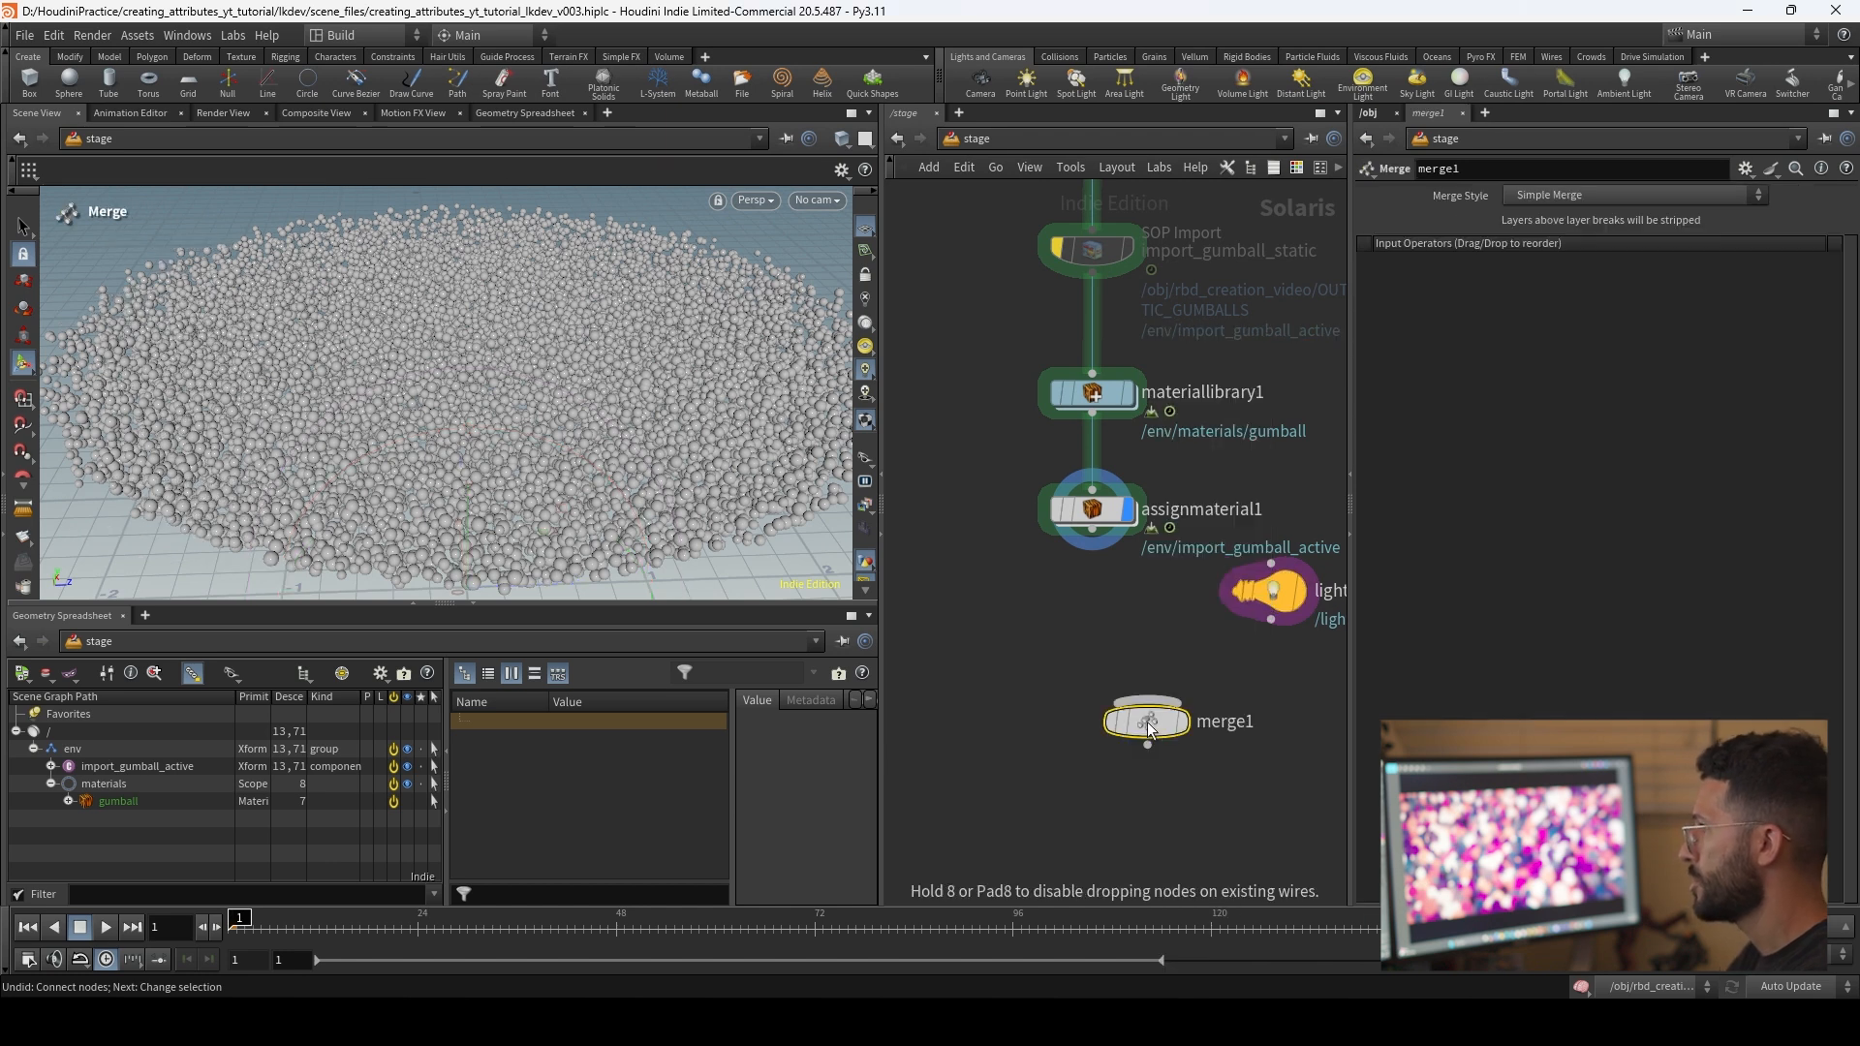
drag(1092, 528, 1147, 700)
drag(1271, 620, 1149, 704)
middle_drag(1283, 710, 1196, 687)
scroll(1246, 683, down, 2)
drag(1272, 678, 1193, 577)
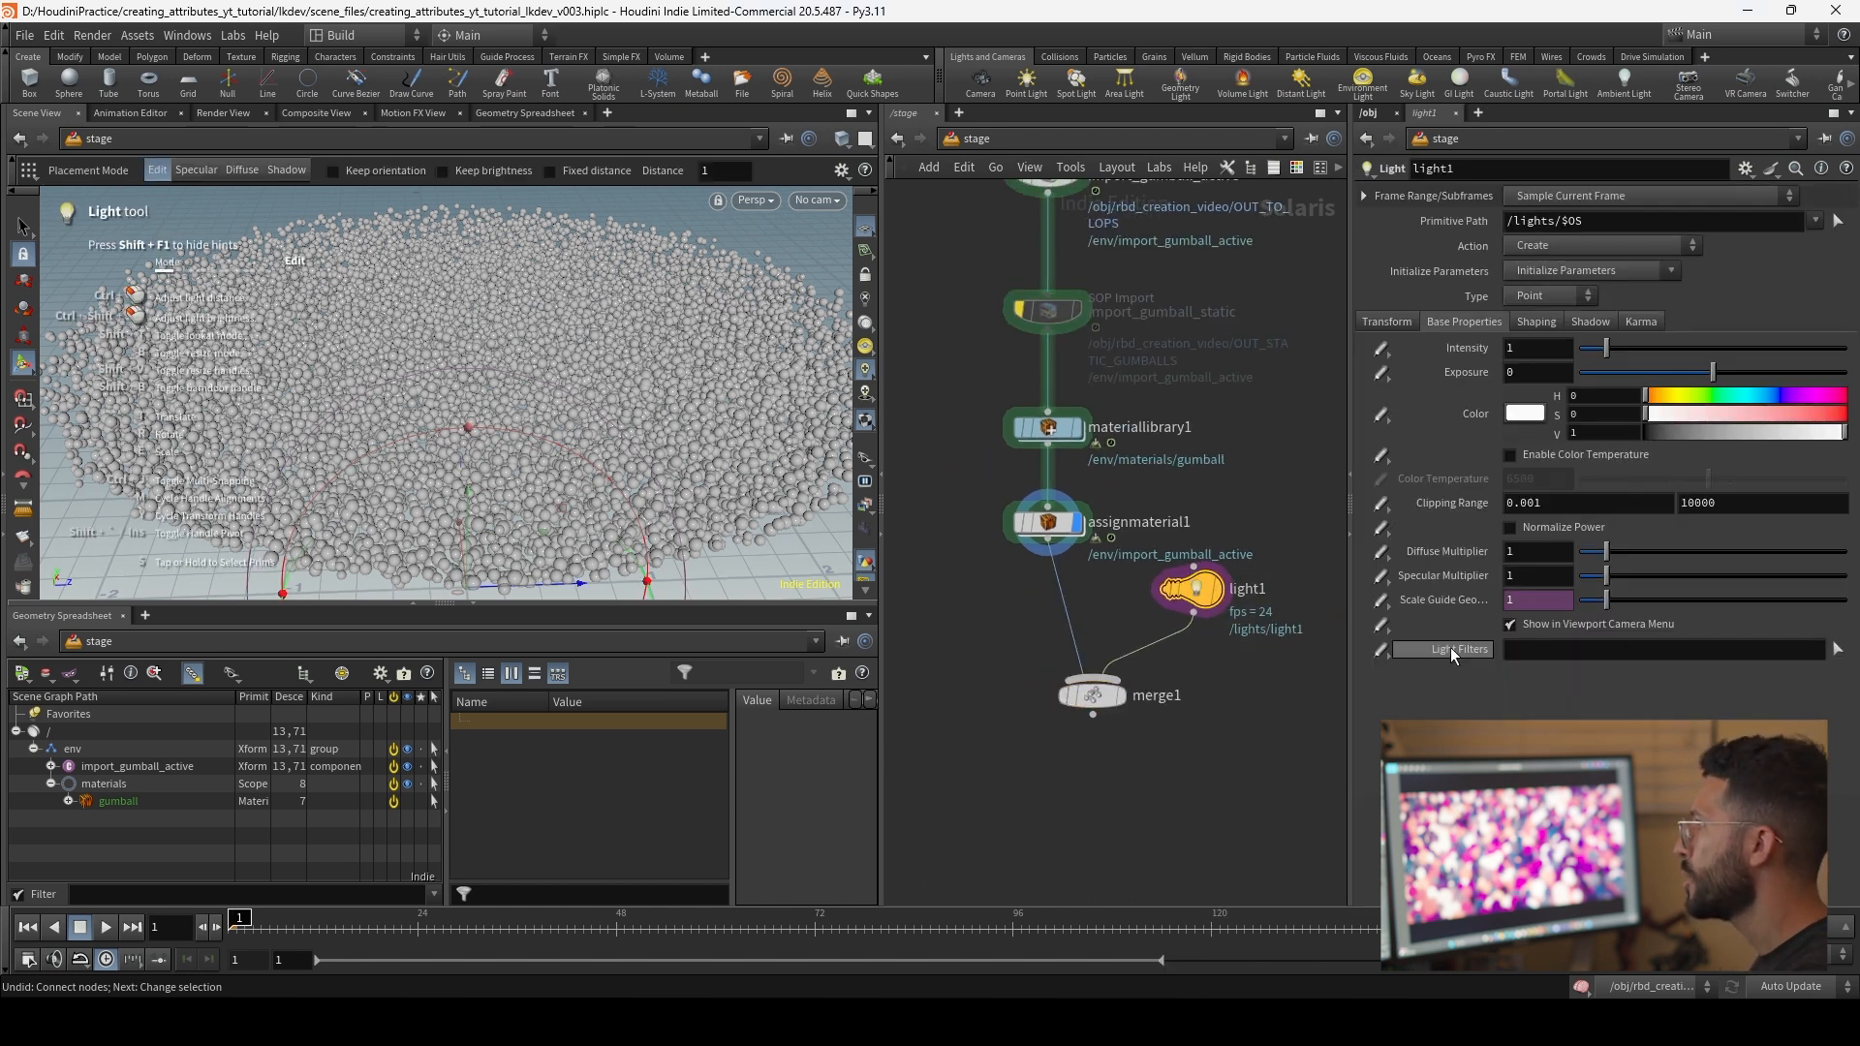
Step: Check light1's transform, base and shaping parameters and delete the light1 node
click(1398, 324)
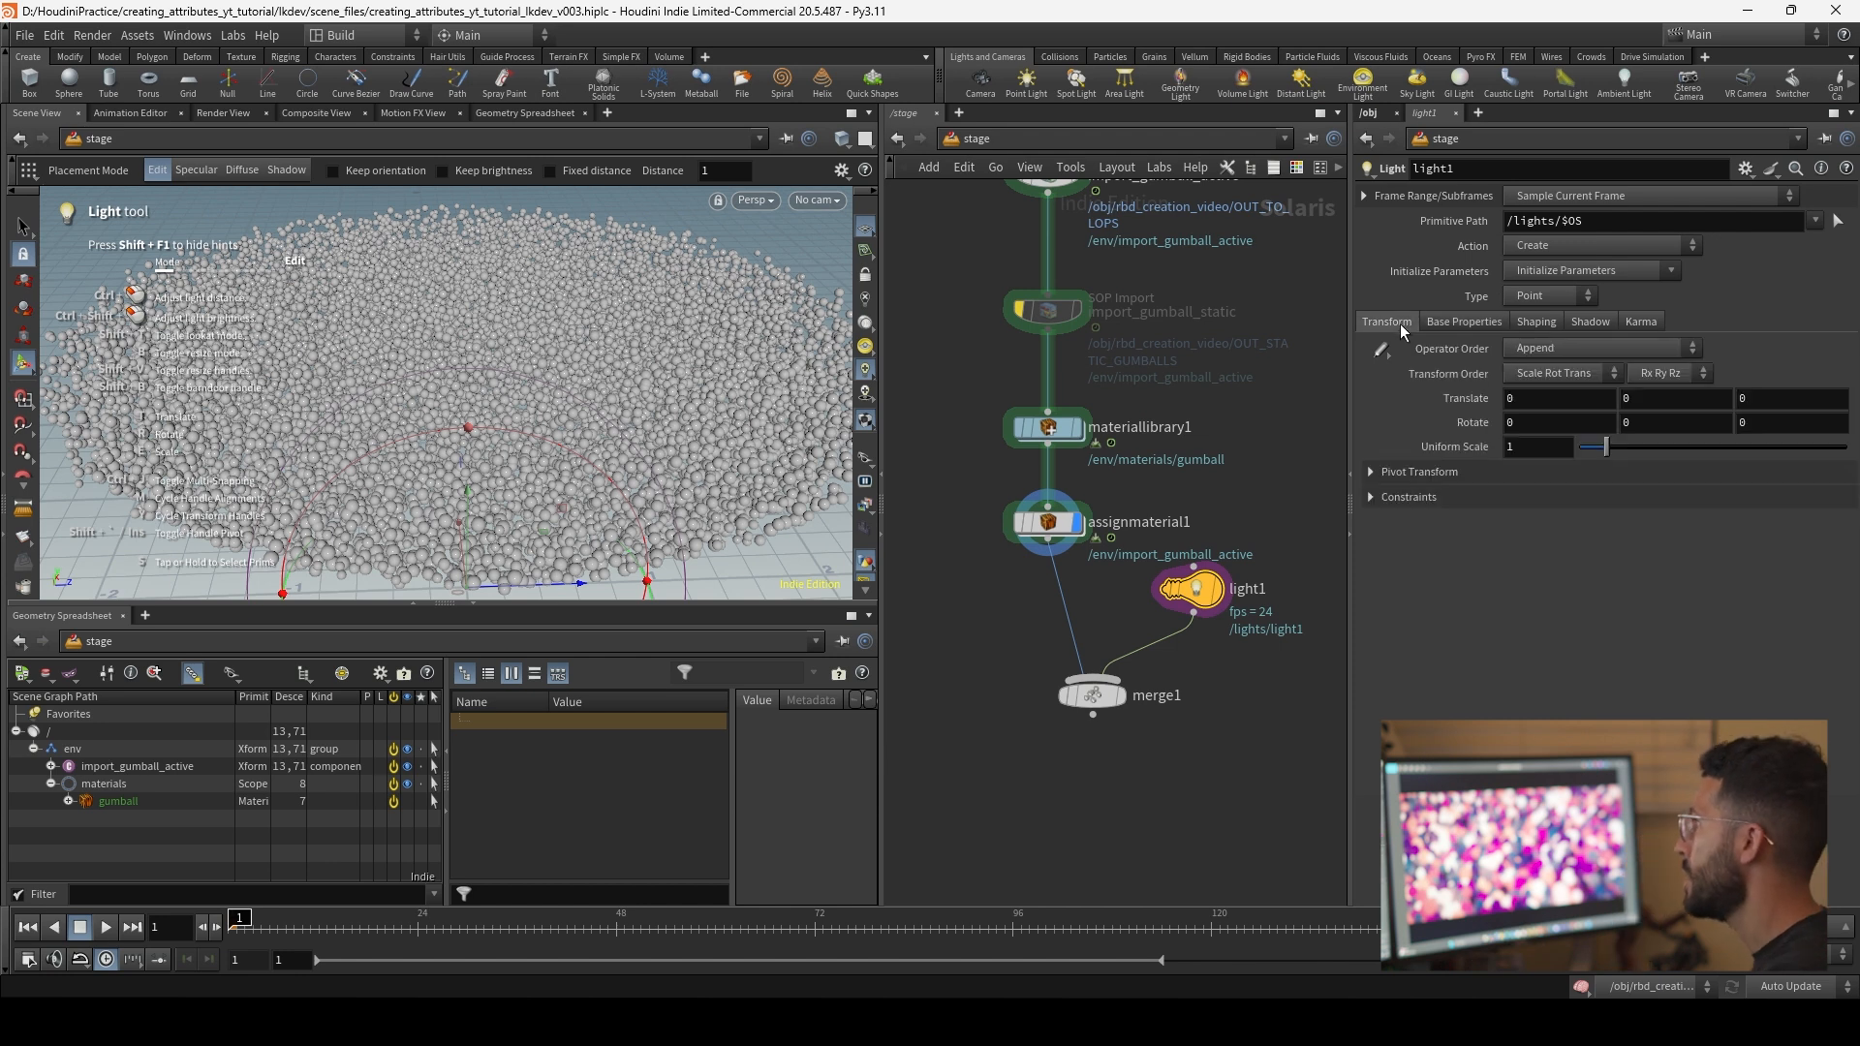
click(1463, 321)
click(1524, 322)
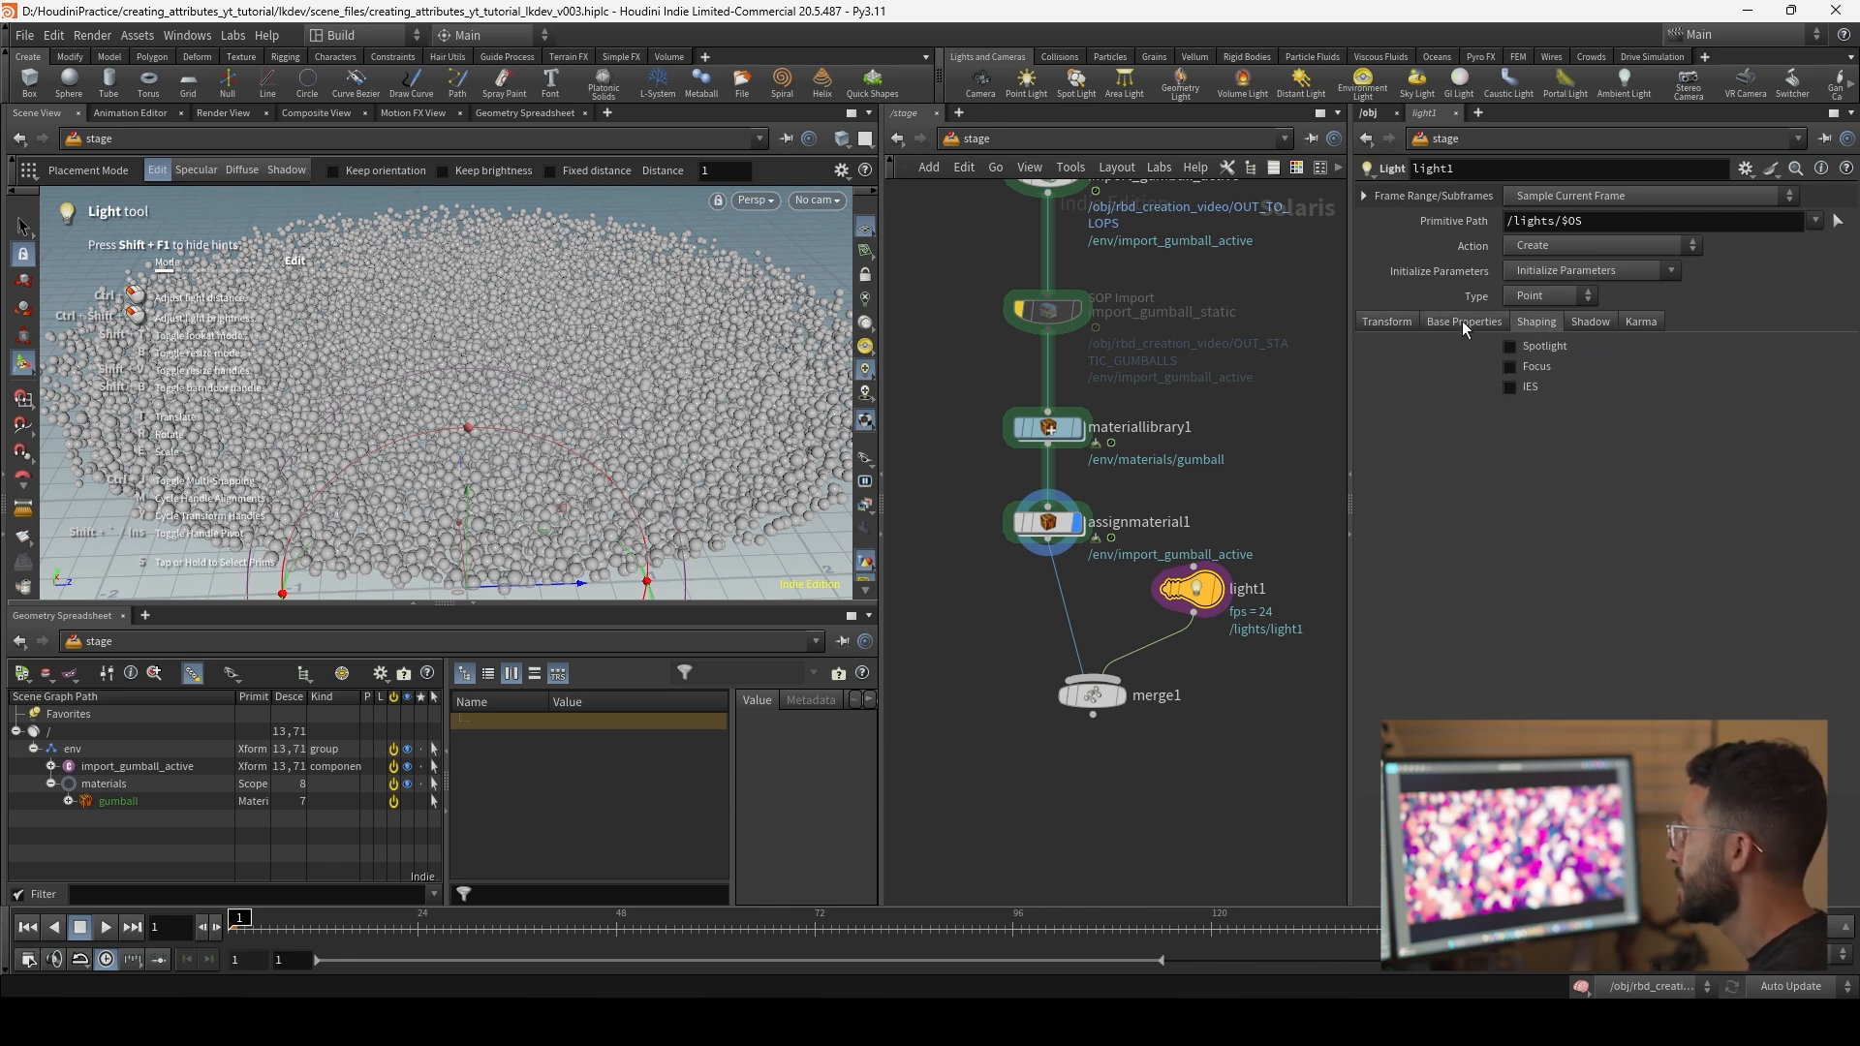
key(Delete)
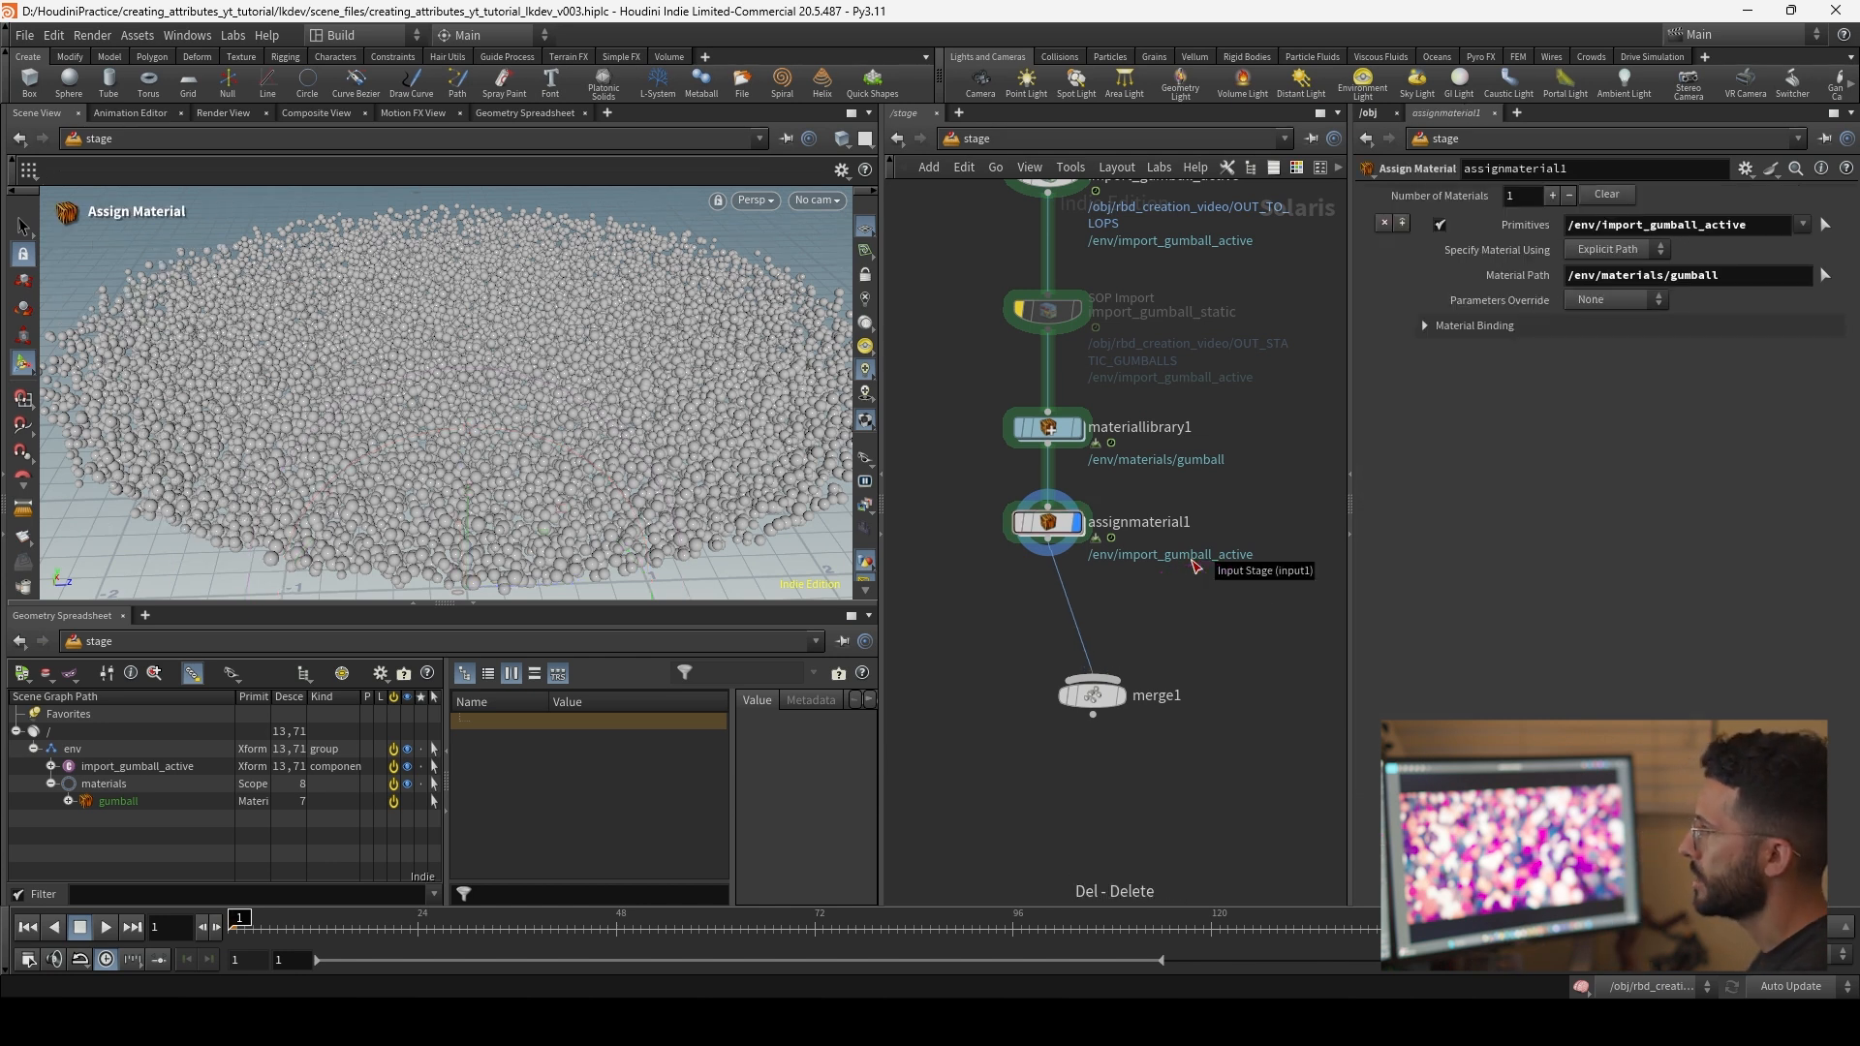
Step: Add a Dome Light node feeding merge1 and set its texture to the HDRIHaven_lenong_1_2k image from $HFS/houdini/pic/hdri/
key(Tab)
text(dome)
key(Return)
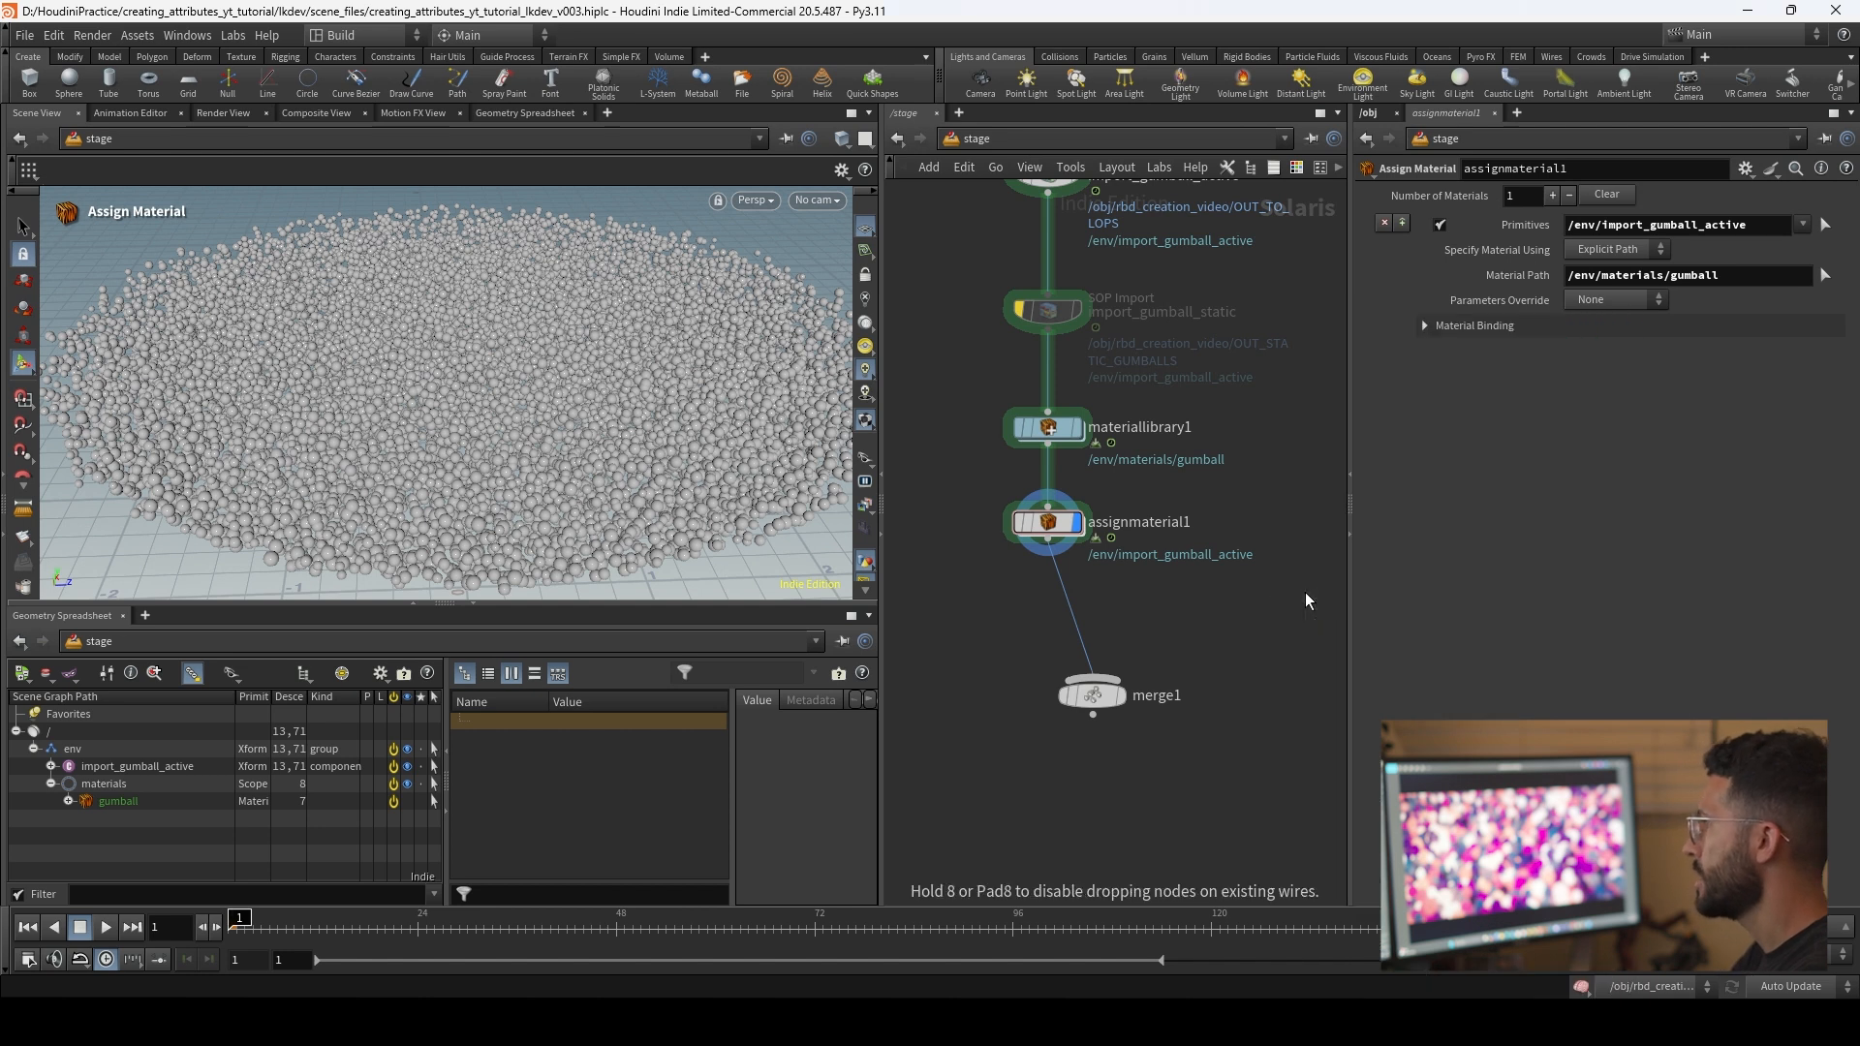
click(1305, 591)
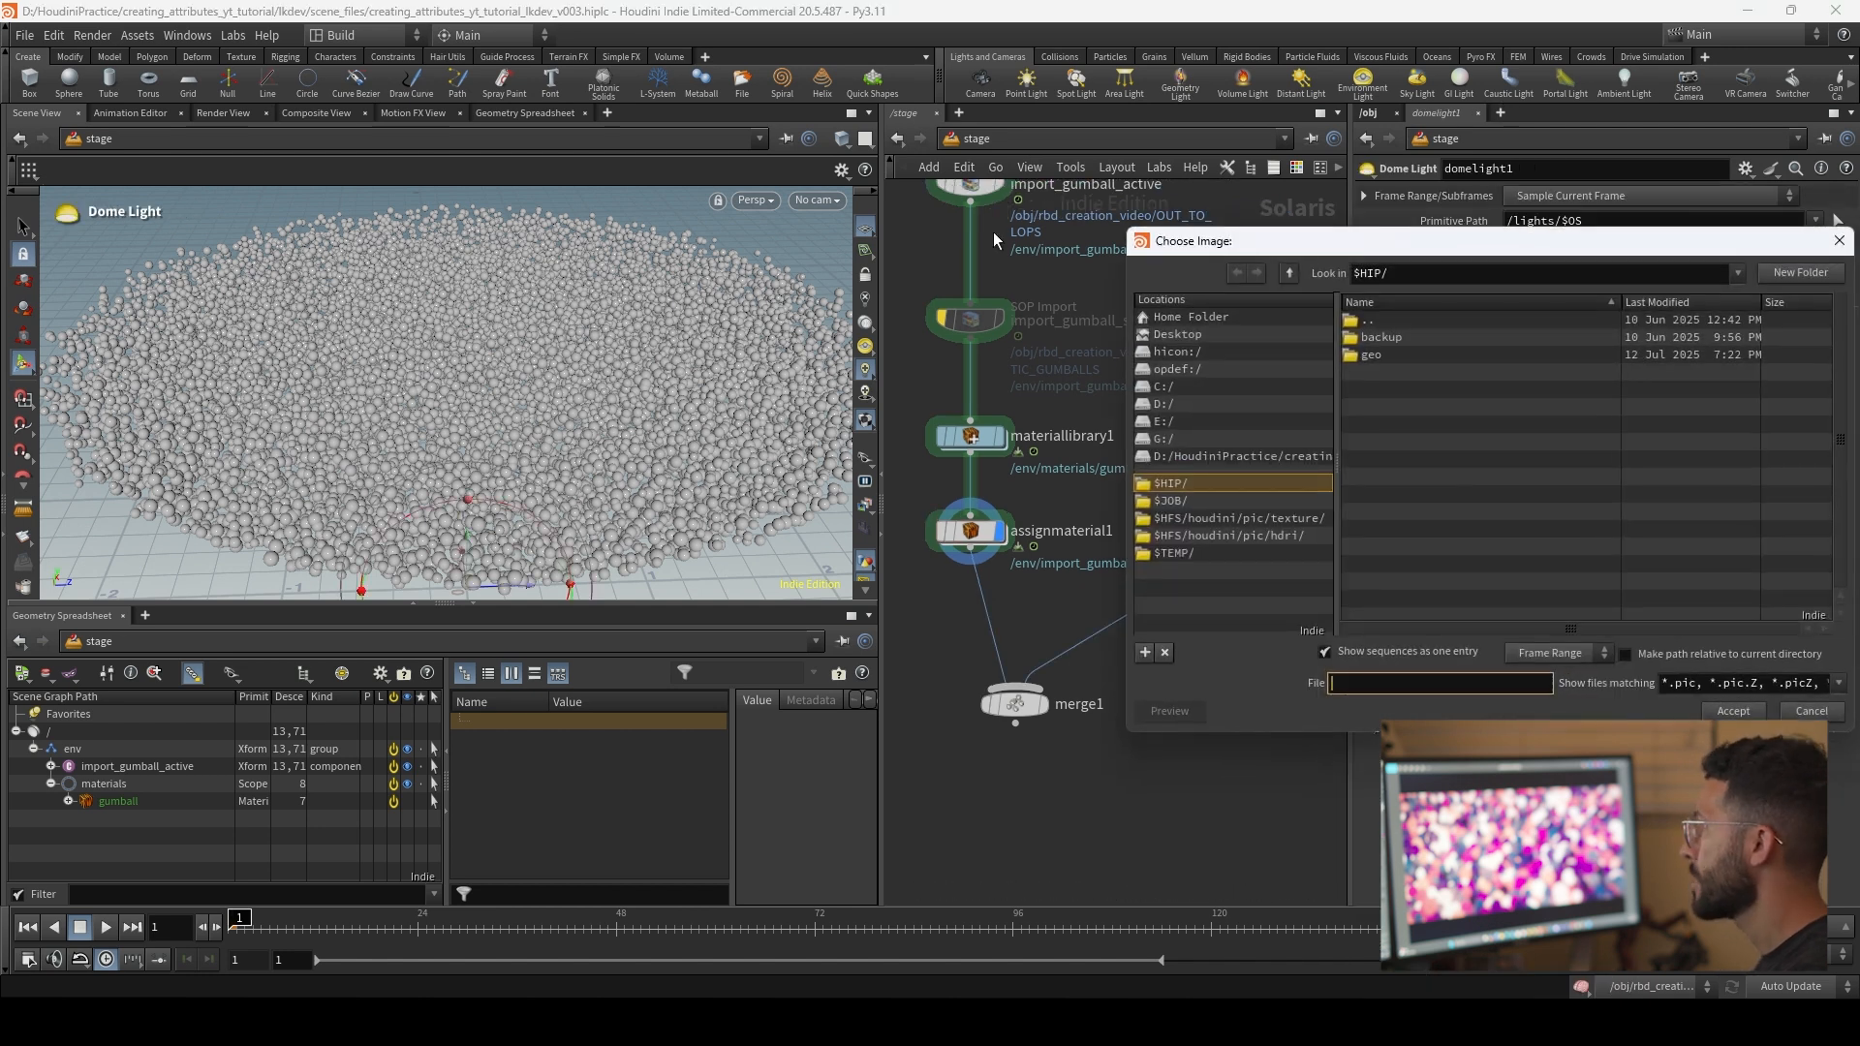
click(1267, 536)
double_click(1506, 355)
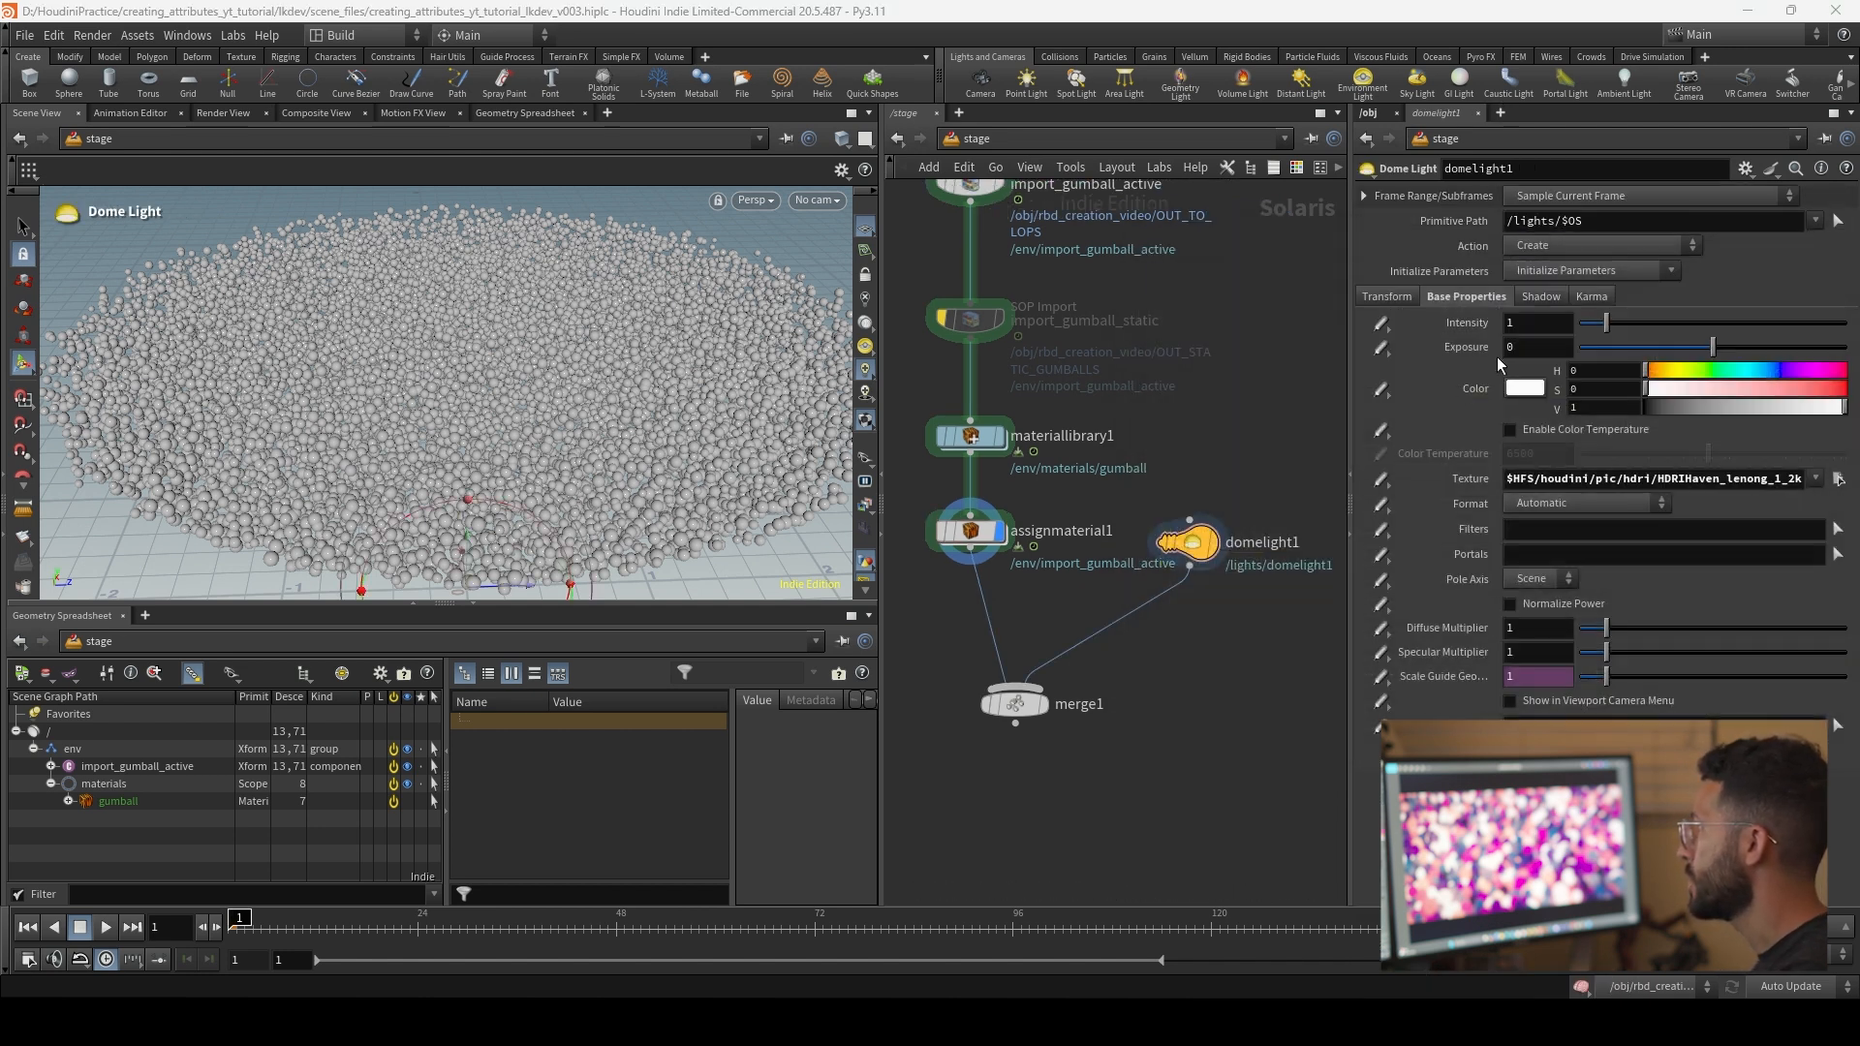
Step: Display merge1 and set the viewport's colour scheme to Dark with environment lights not displayed as backgrounds
click(1038, 703)
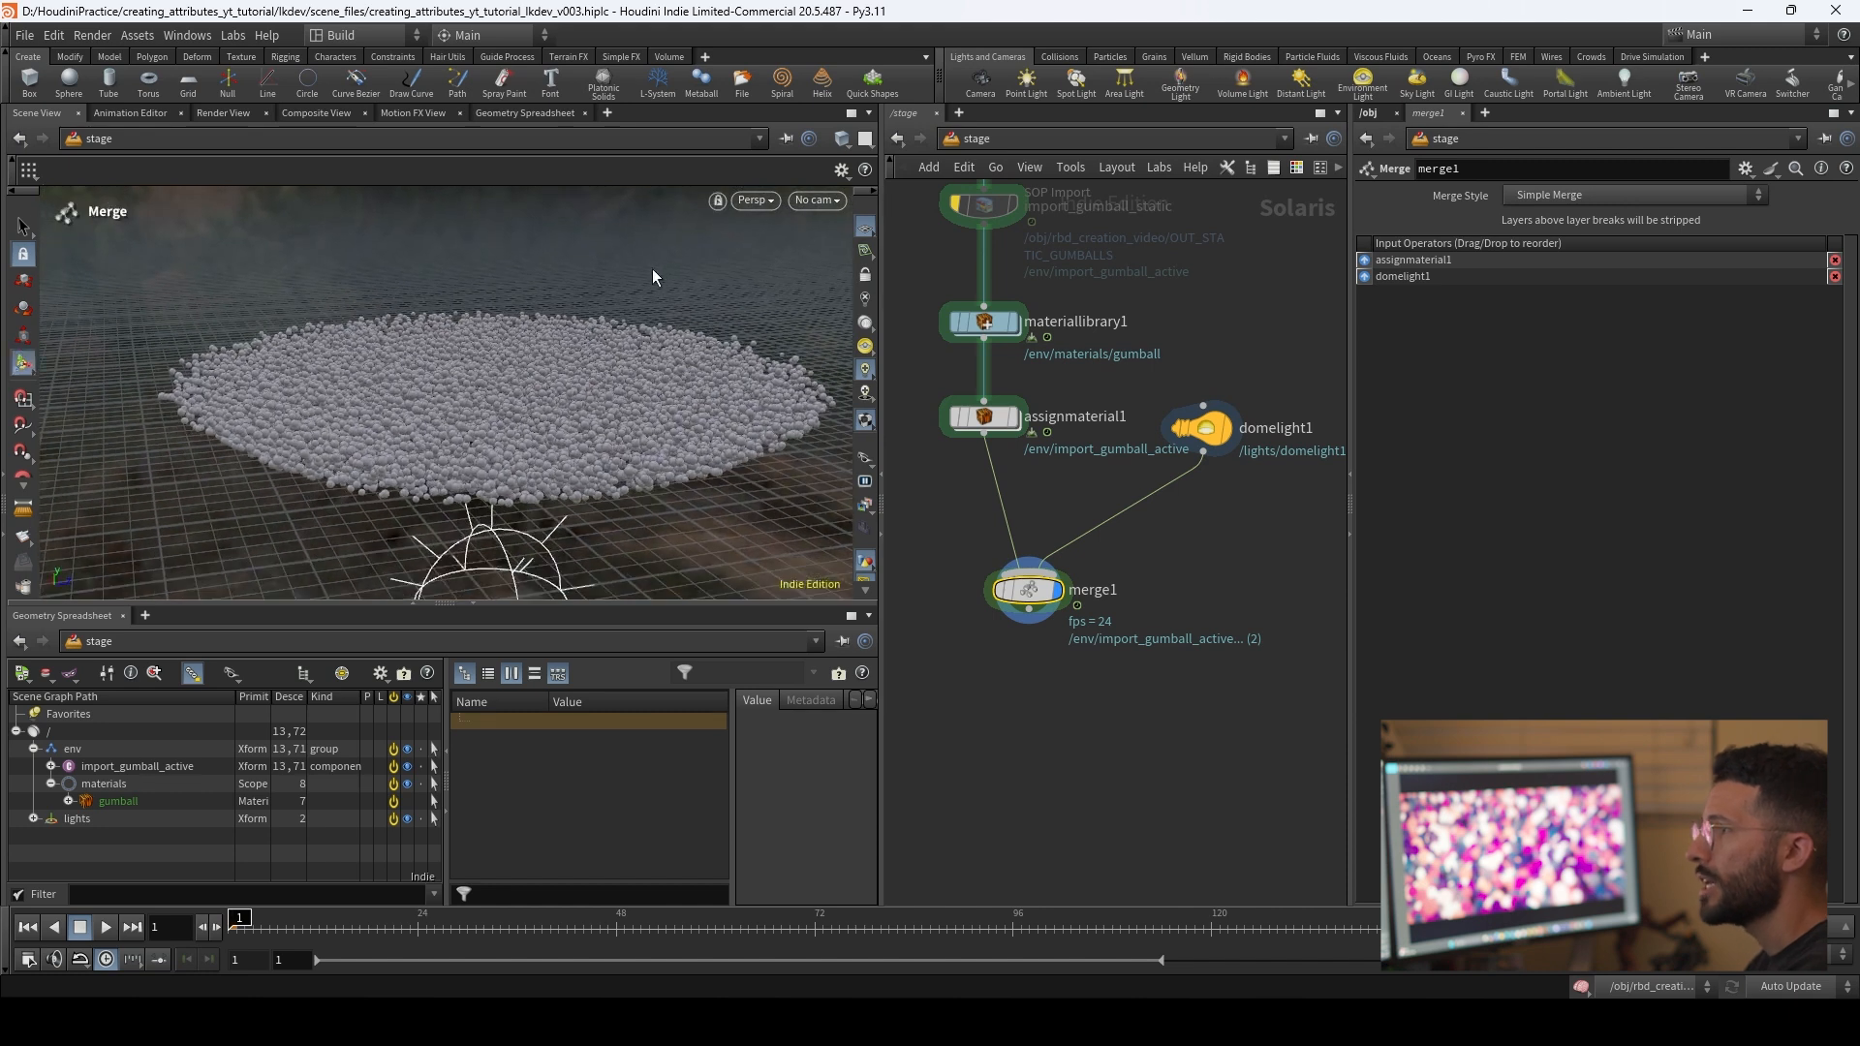
key(d)
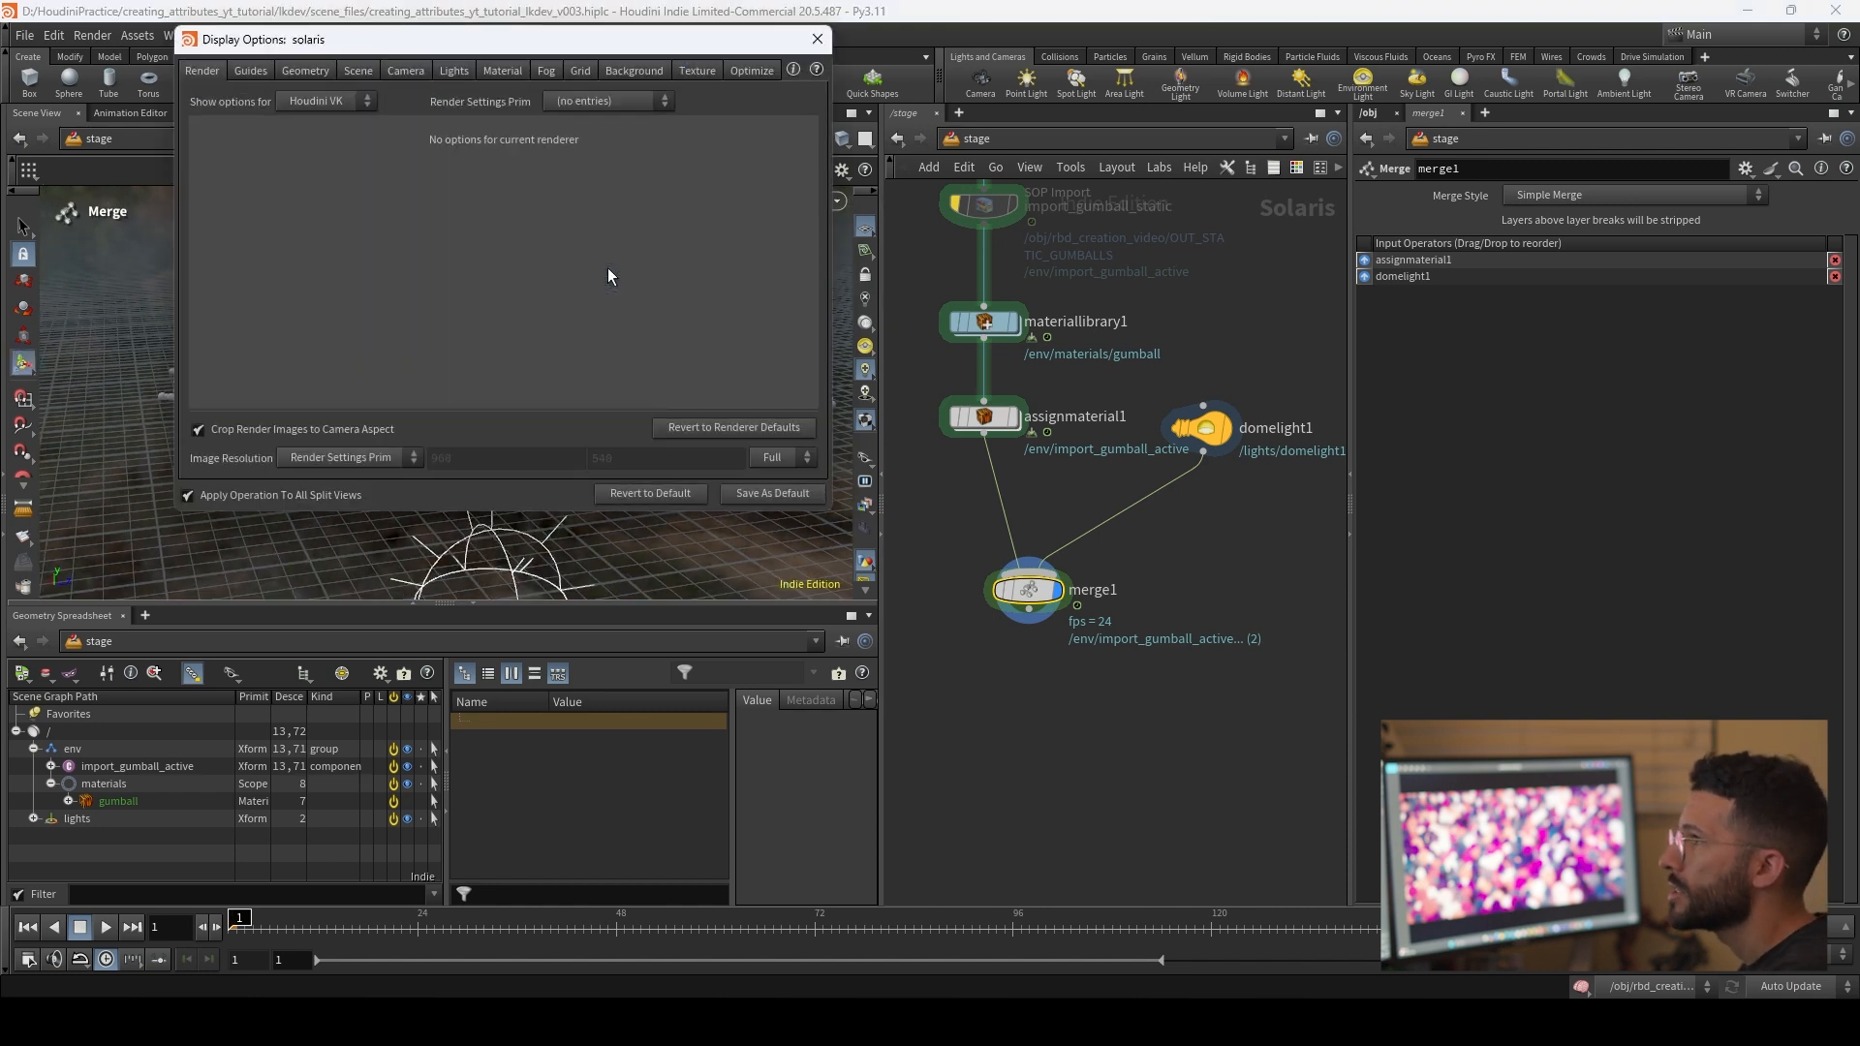
click(613, 71)
click(334, 101)
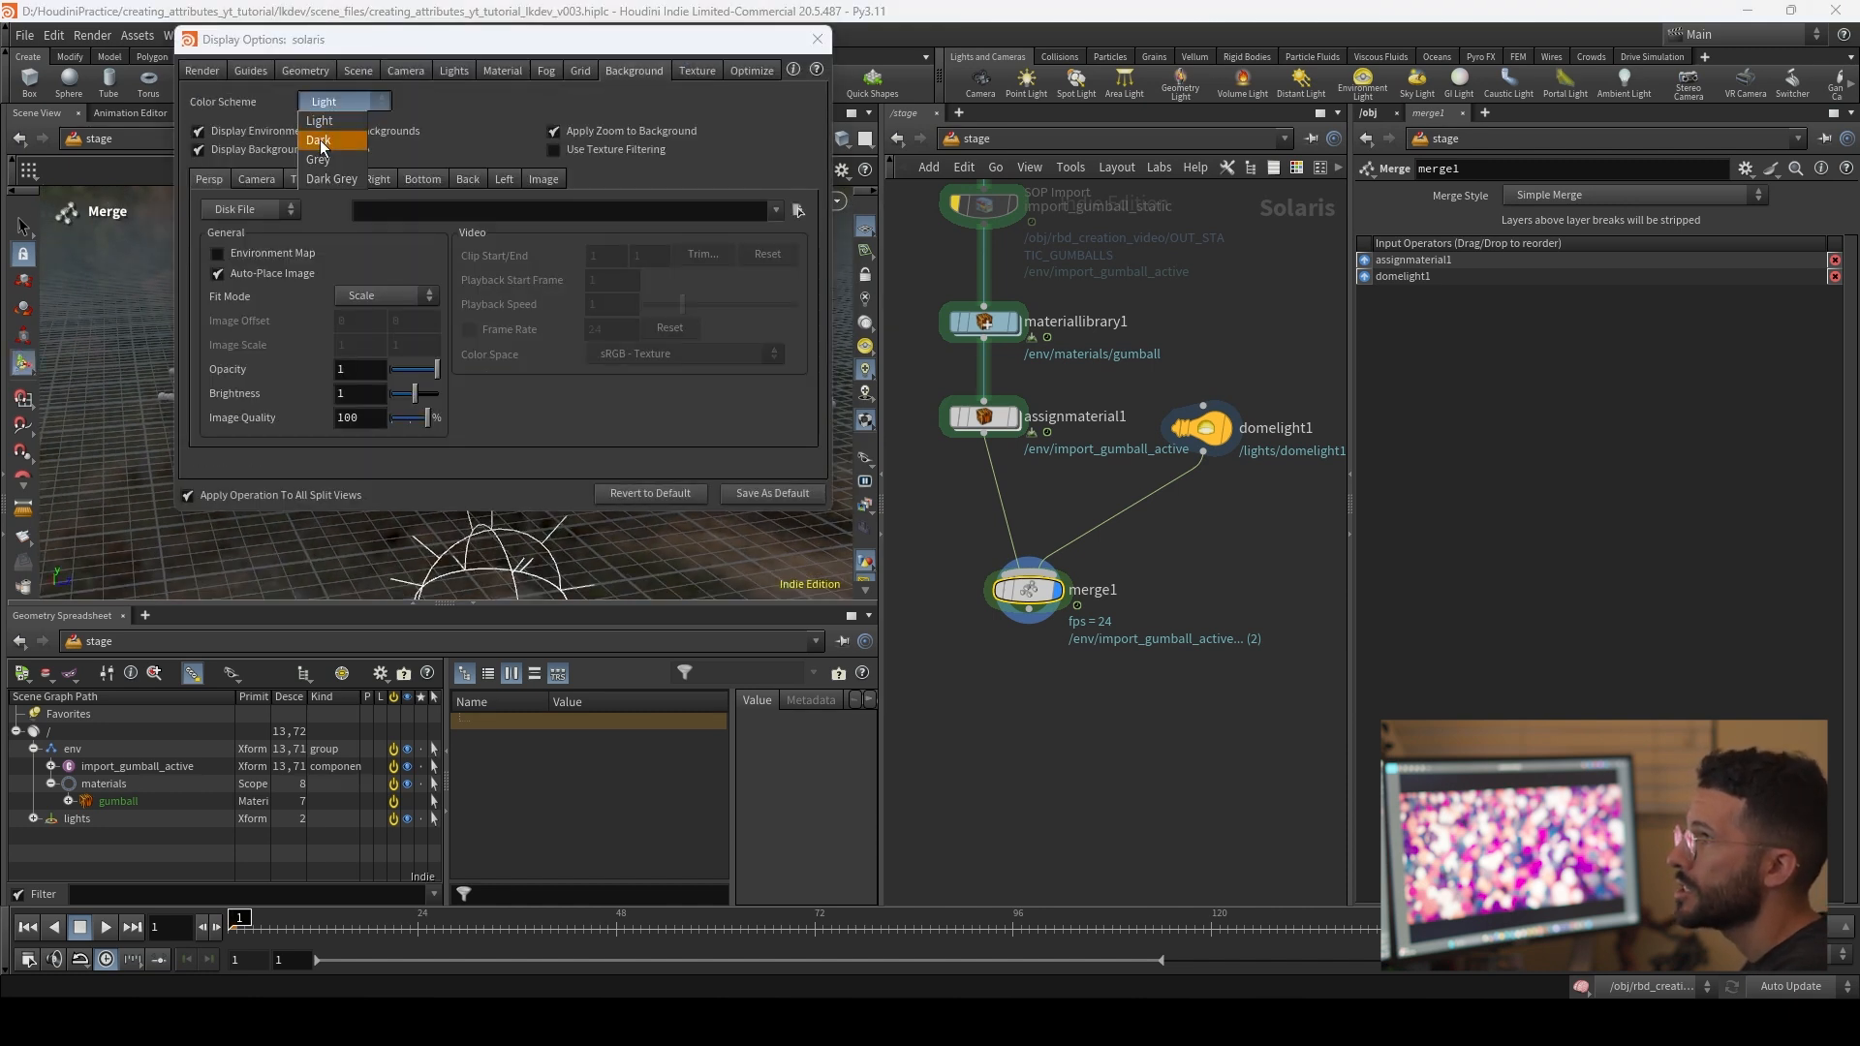
click(321, 143)
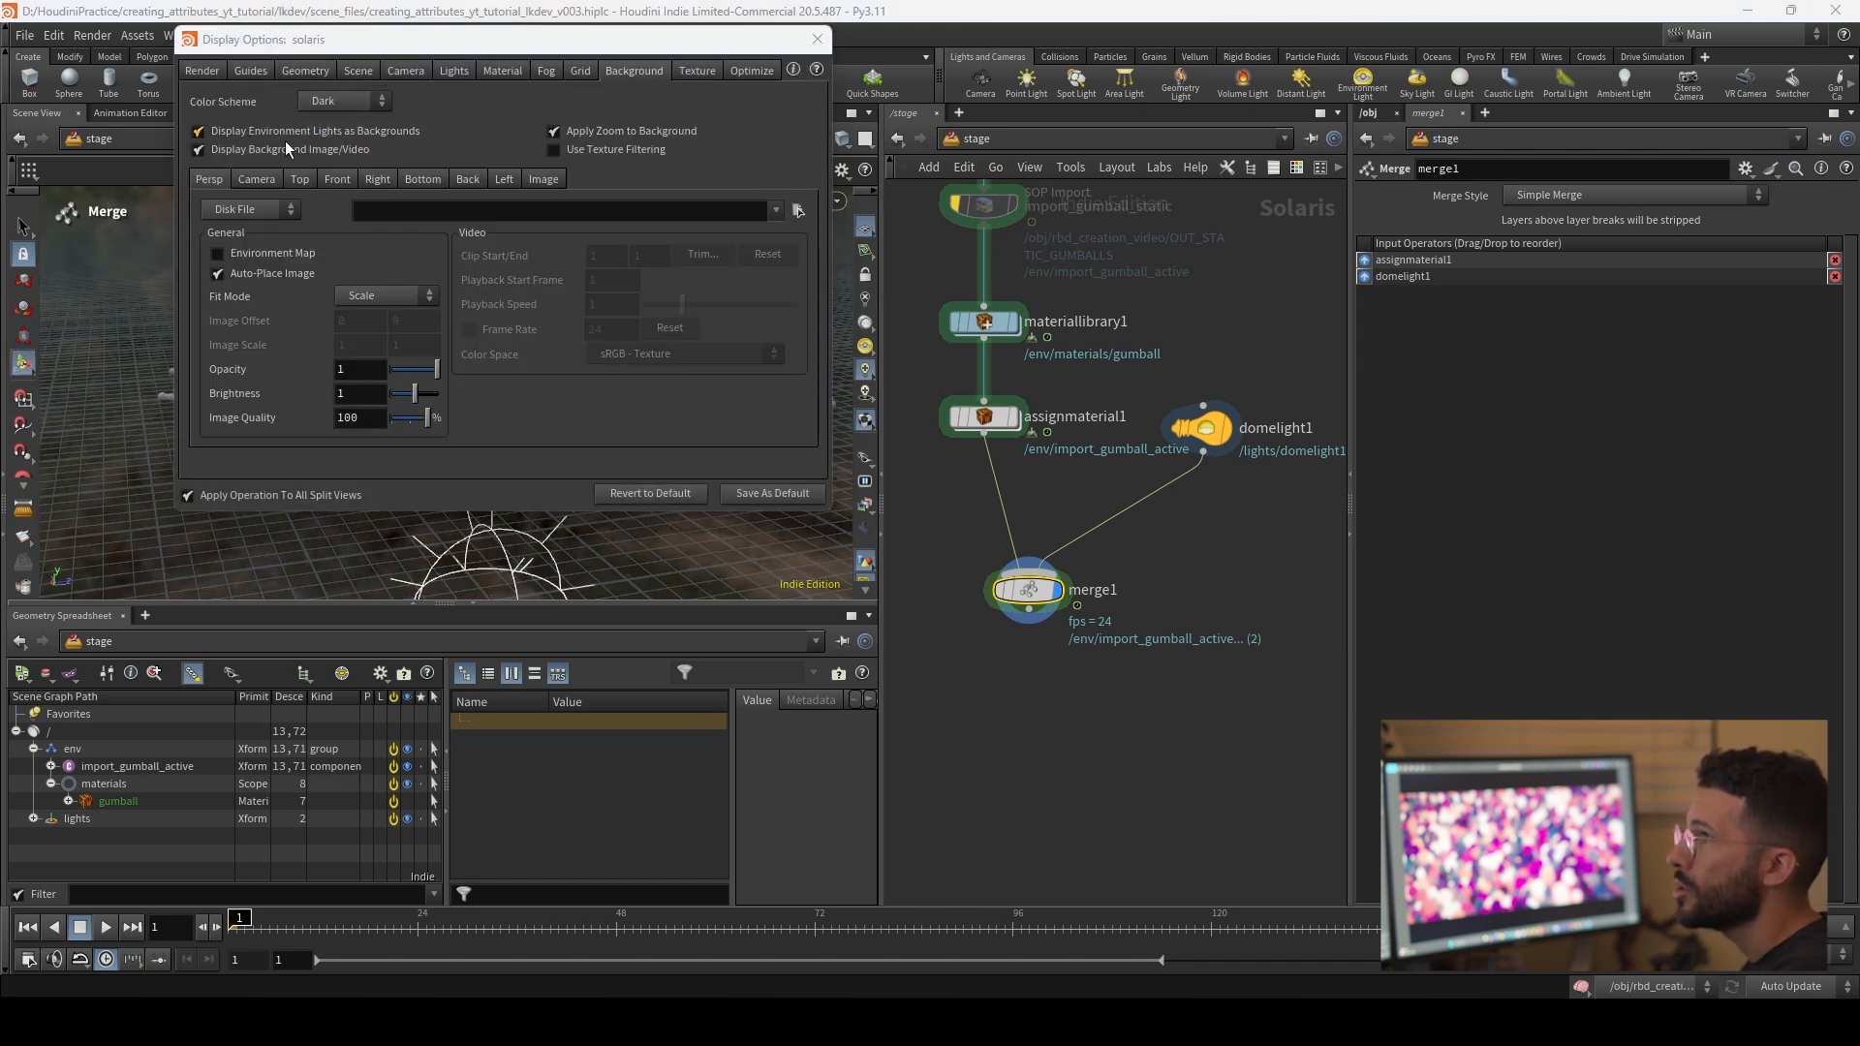
click(816, 39)
drag(735, 252, 741, 244)
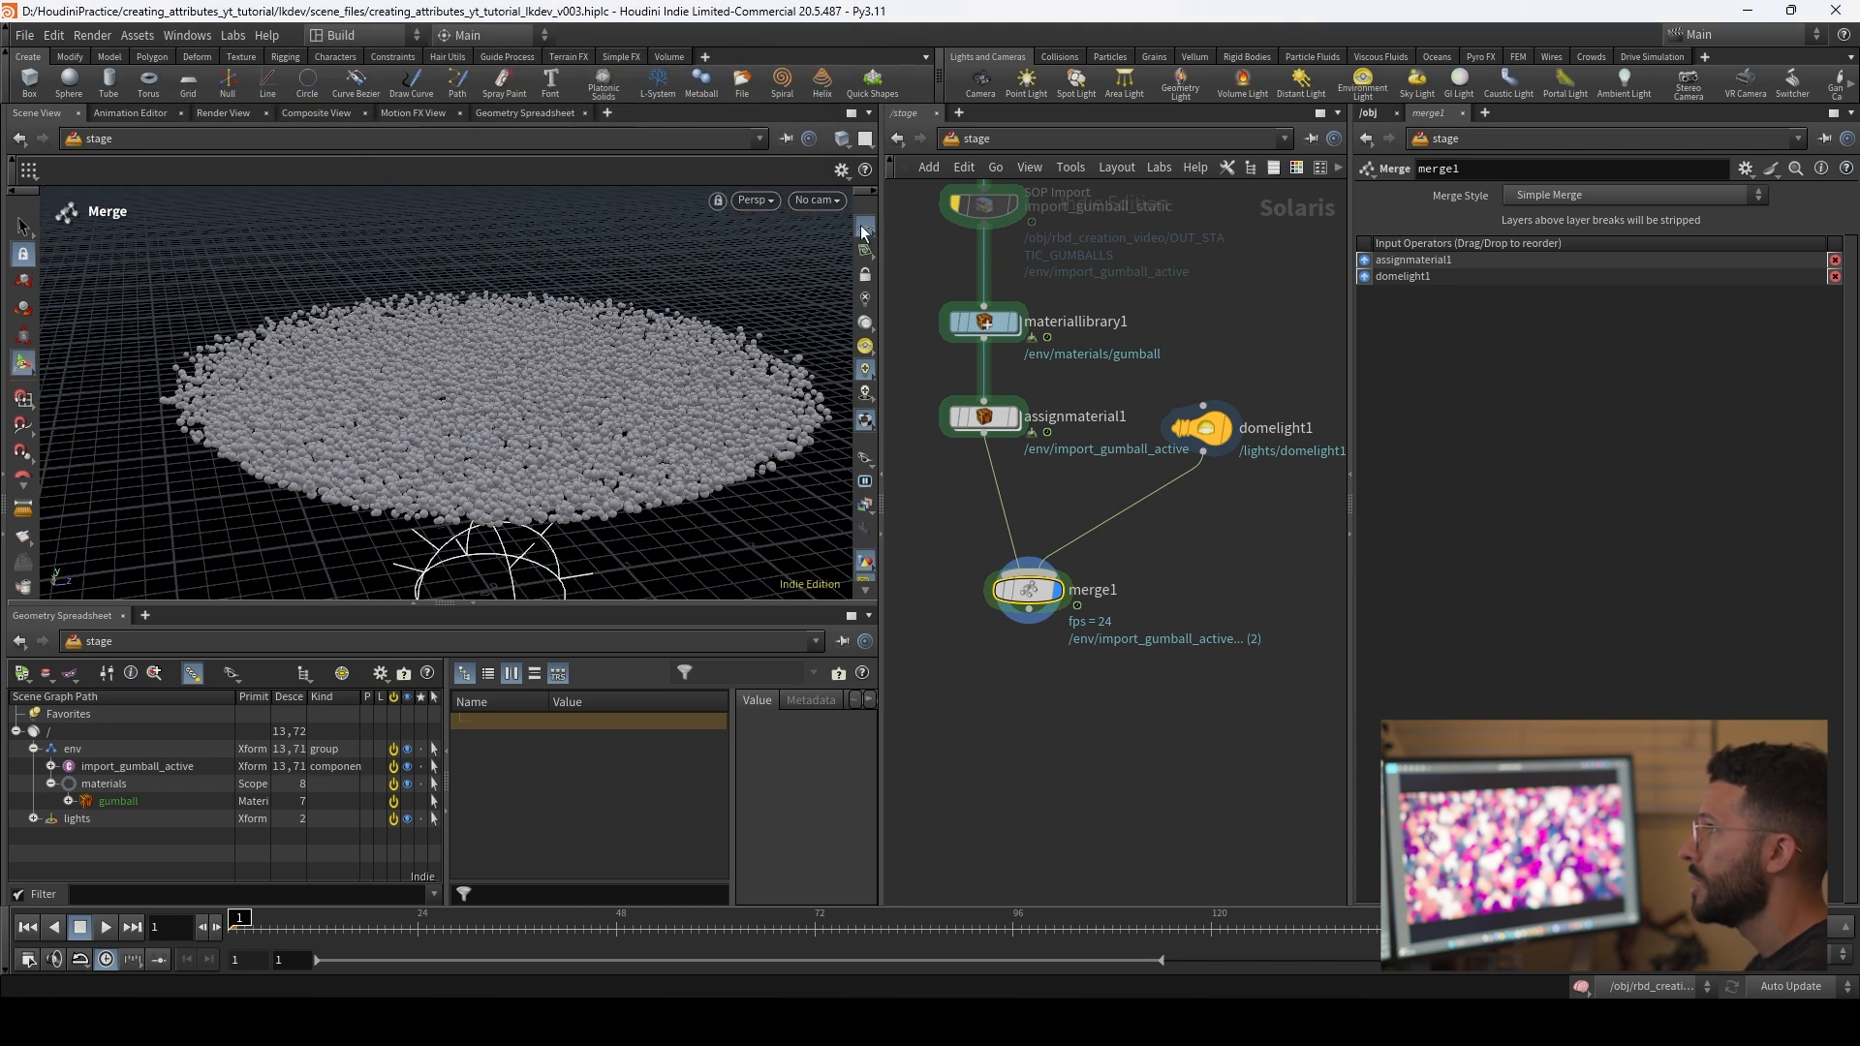
Step: Hide the viewport's reference grid and switch the viewport renderer to Karma XPU
click(864, 227)
drag(610, 415, 528, 349)
scroll(510, 384, up, 2)
click(757, 199)
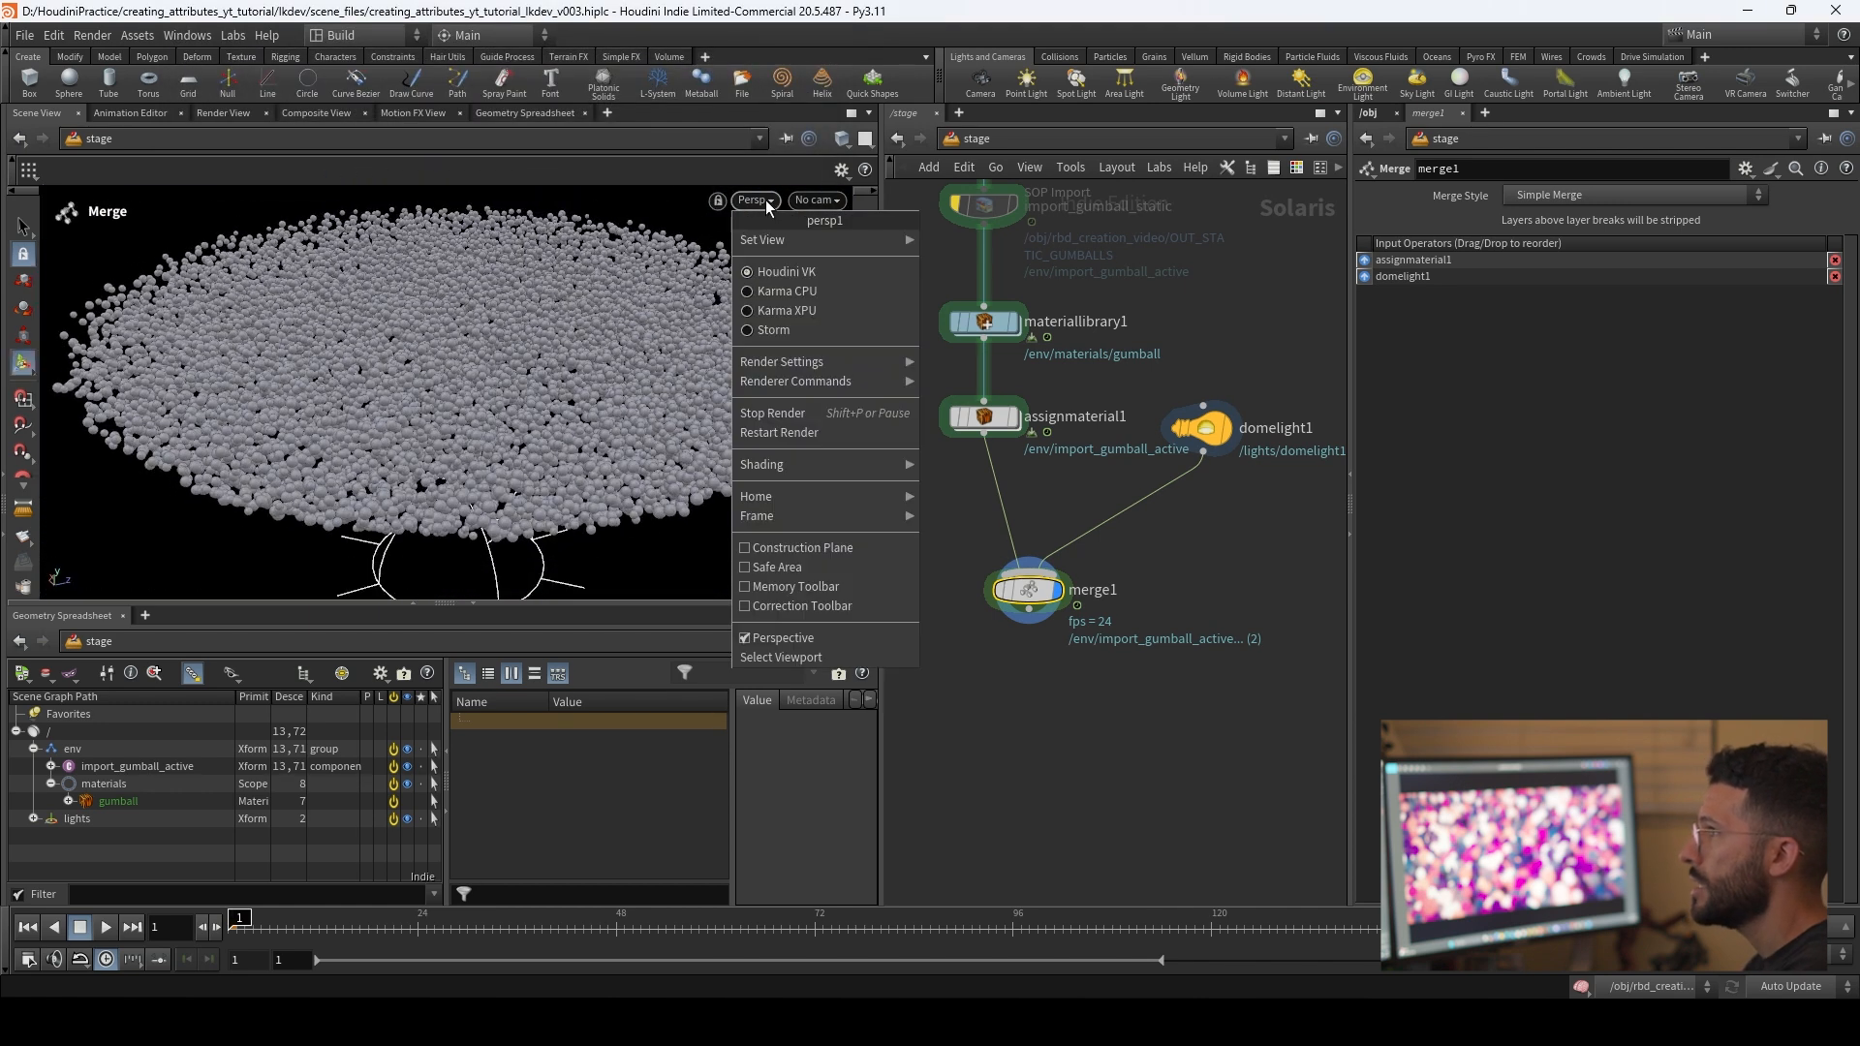
click(811, 311)
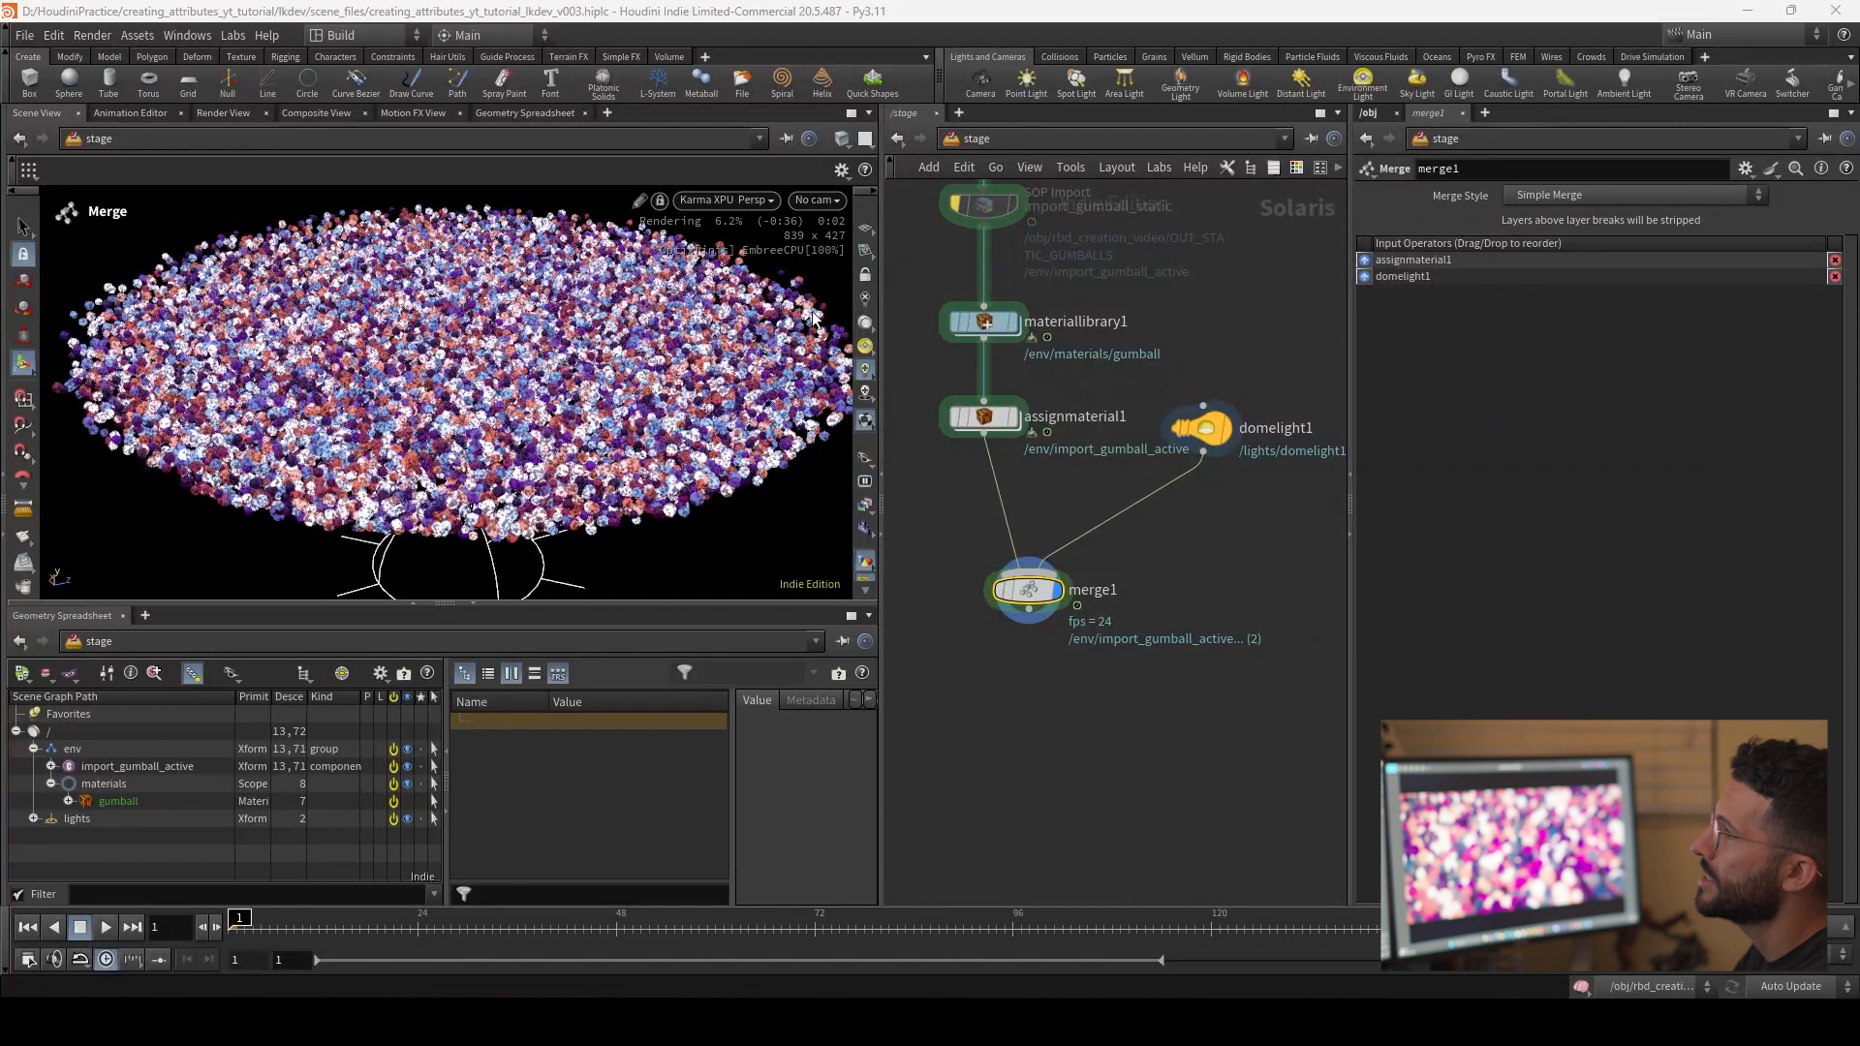
Step: Set the intensity of domelight1 to 0.1
click(1202, 427)
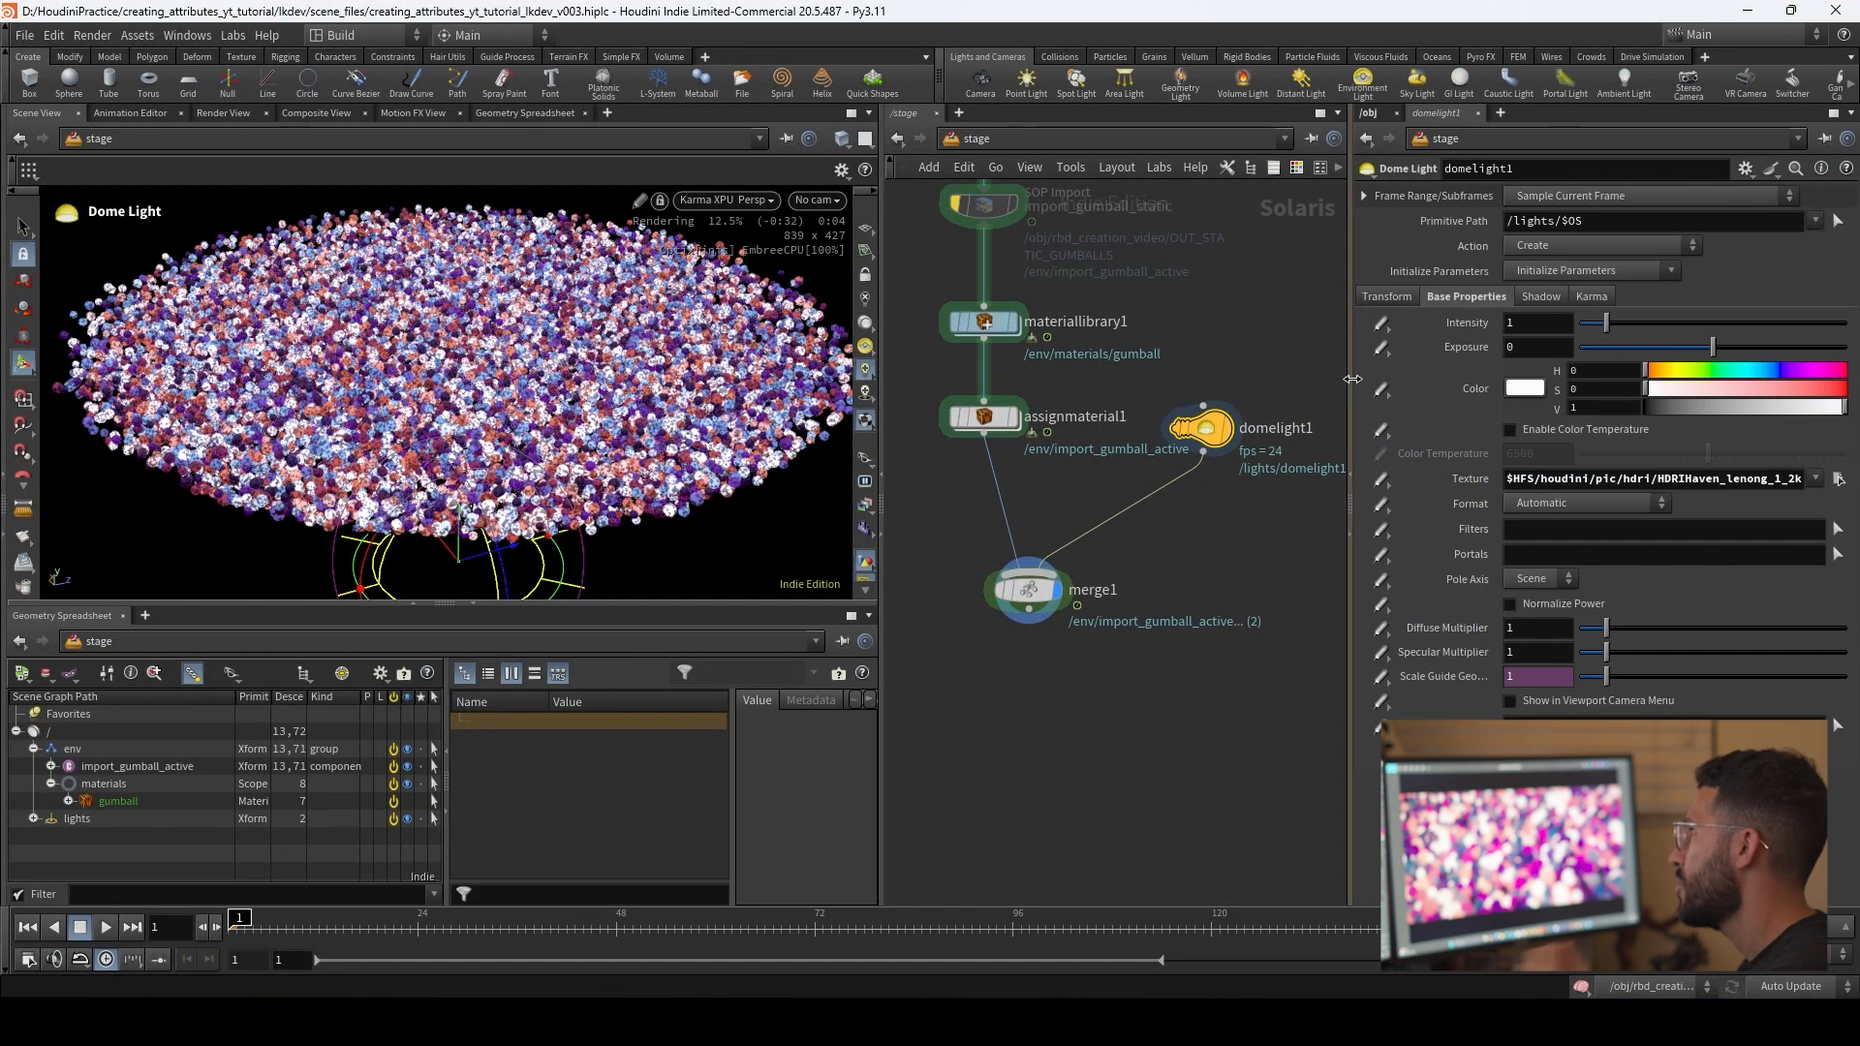
click(1536, 317)
text(0.1)
key(Return)
Step: Examine the rendered gumballs' colours and emission up close from several angles
scroll(548, 462, up, 10)
drag(548, 462, 531, 487)
alt+right_drag(530, 487, 554, 522)
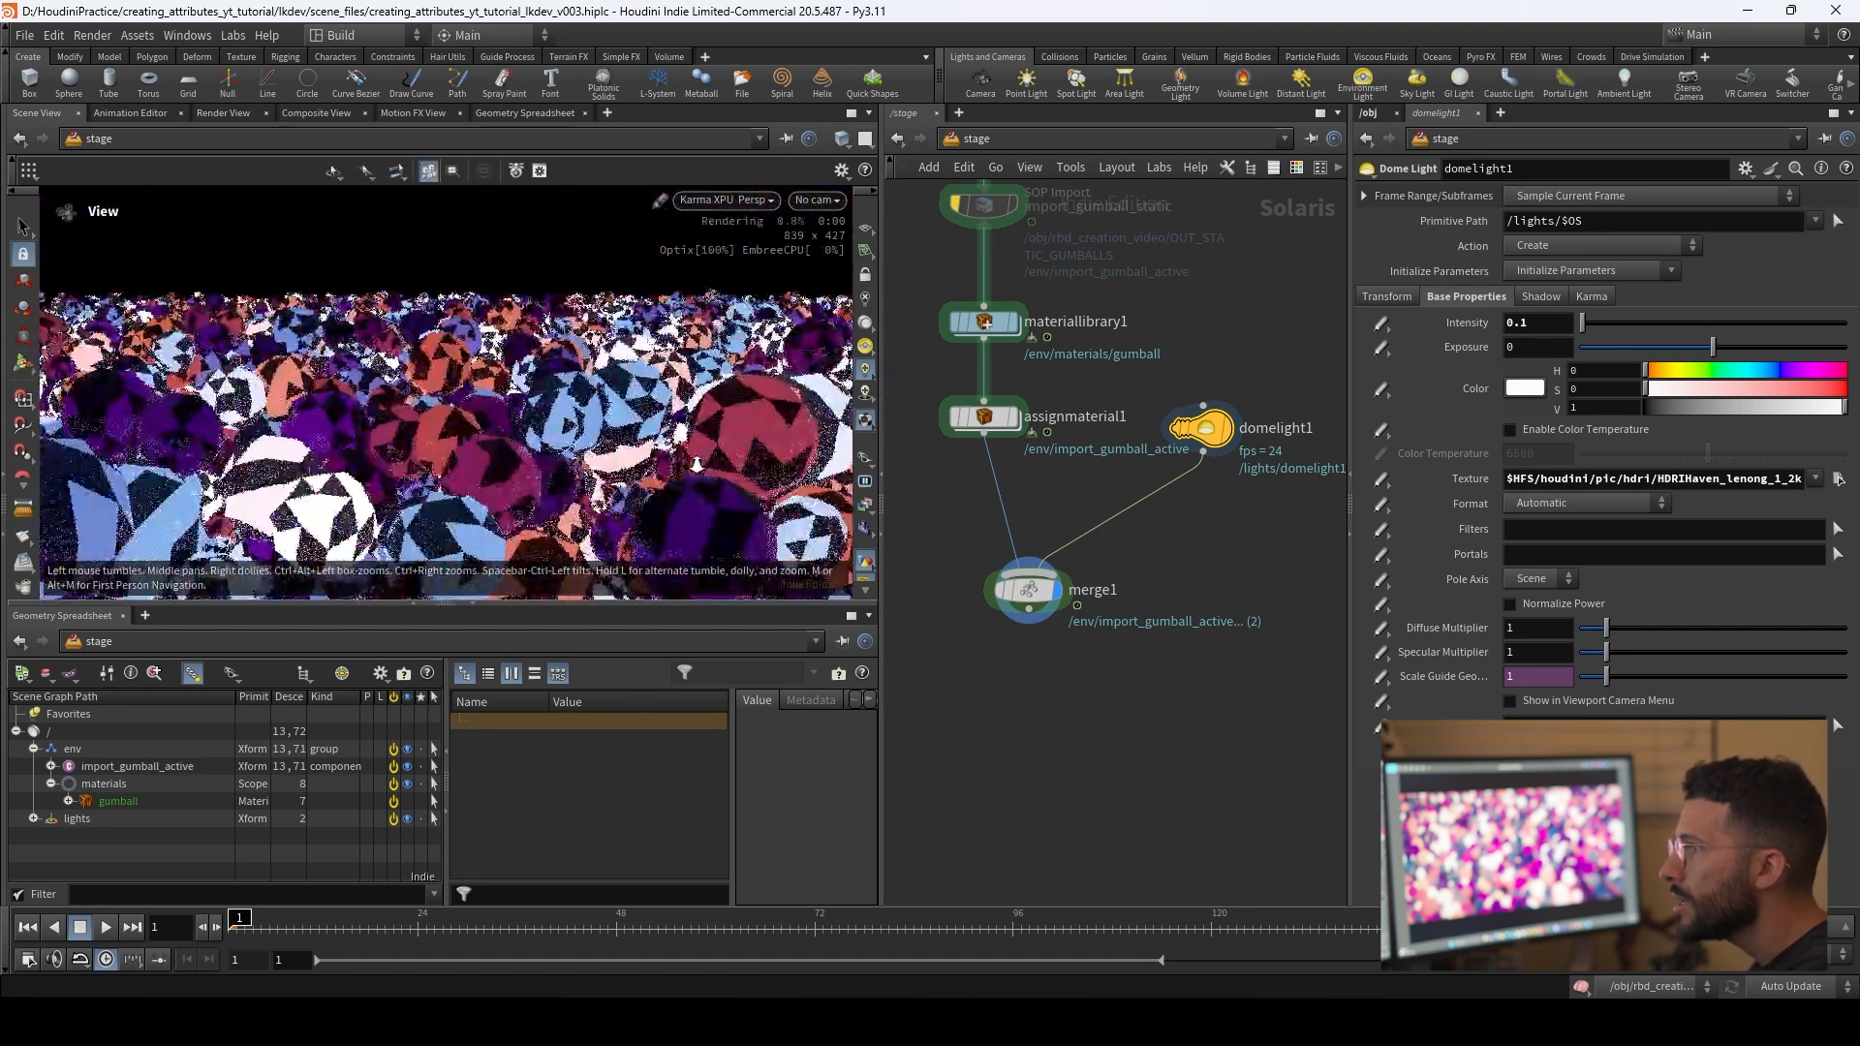
alt+middle_drag(569, 530, 587, 530)
alt+drag(587, 530, 545, 526)
alt+middle_drag(545, 526, 518, 524)
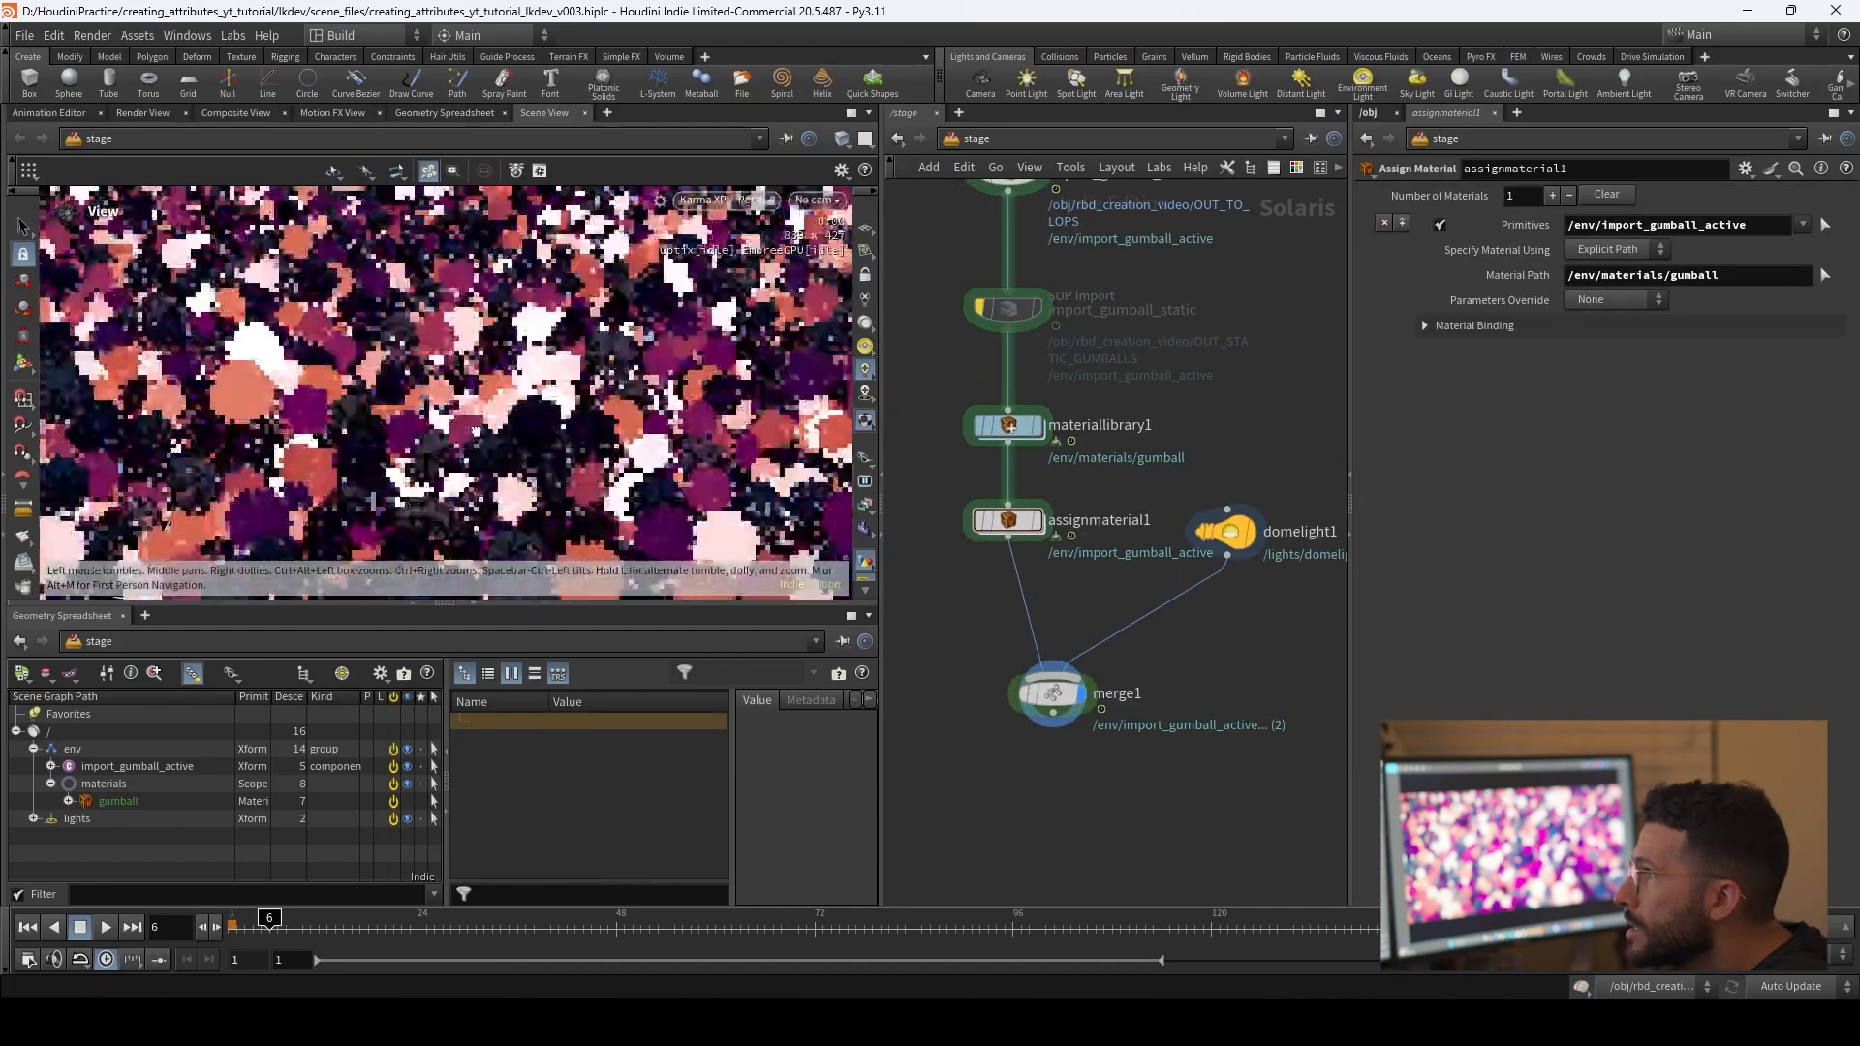
alt+right_drag(476, 430, 387, 453)
alt+drag(387, 453, 403, 463)
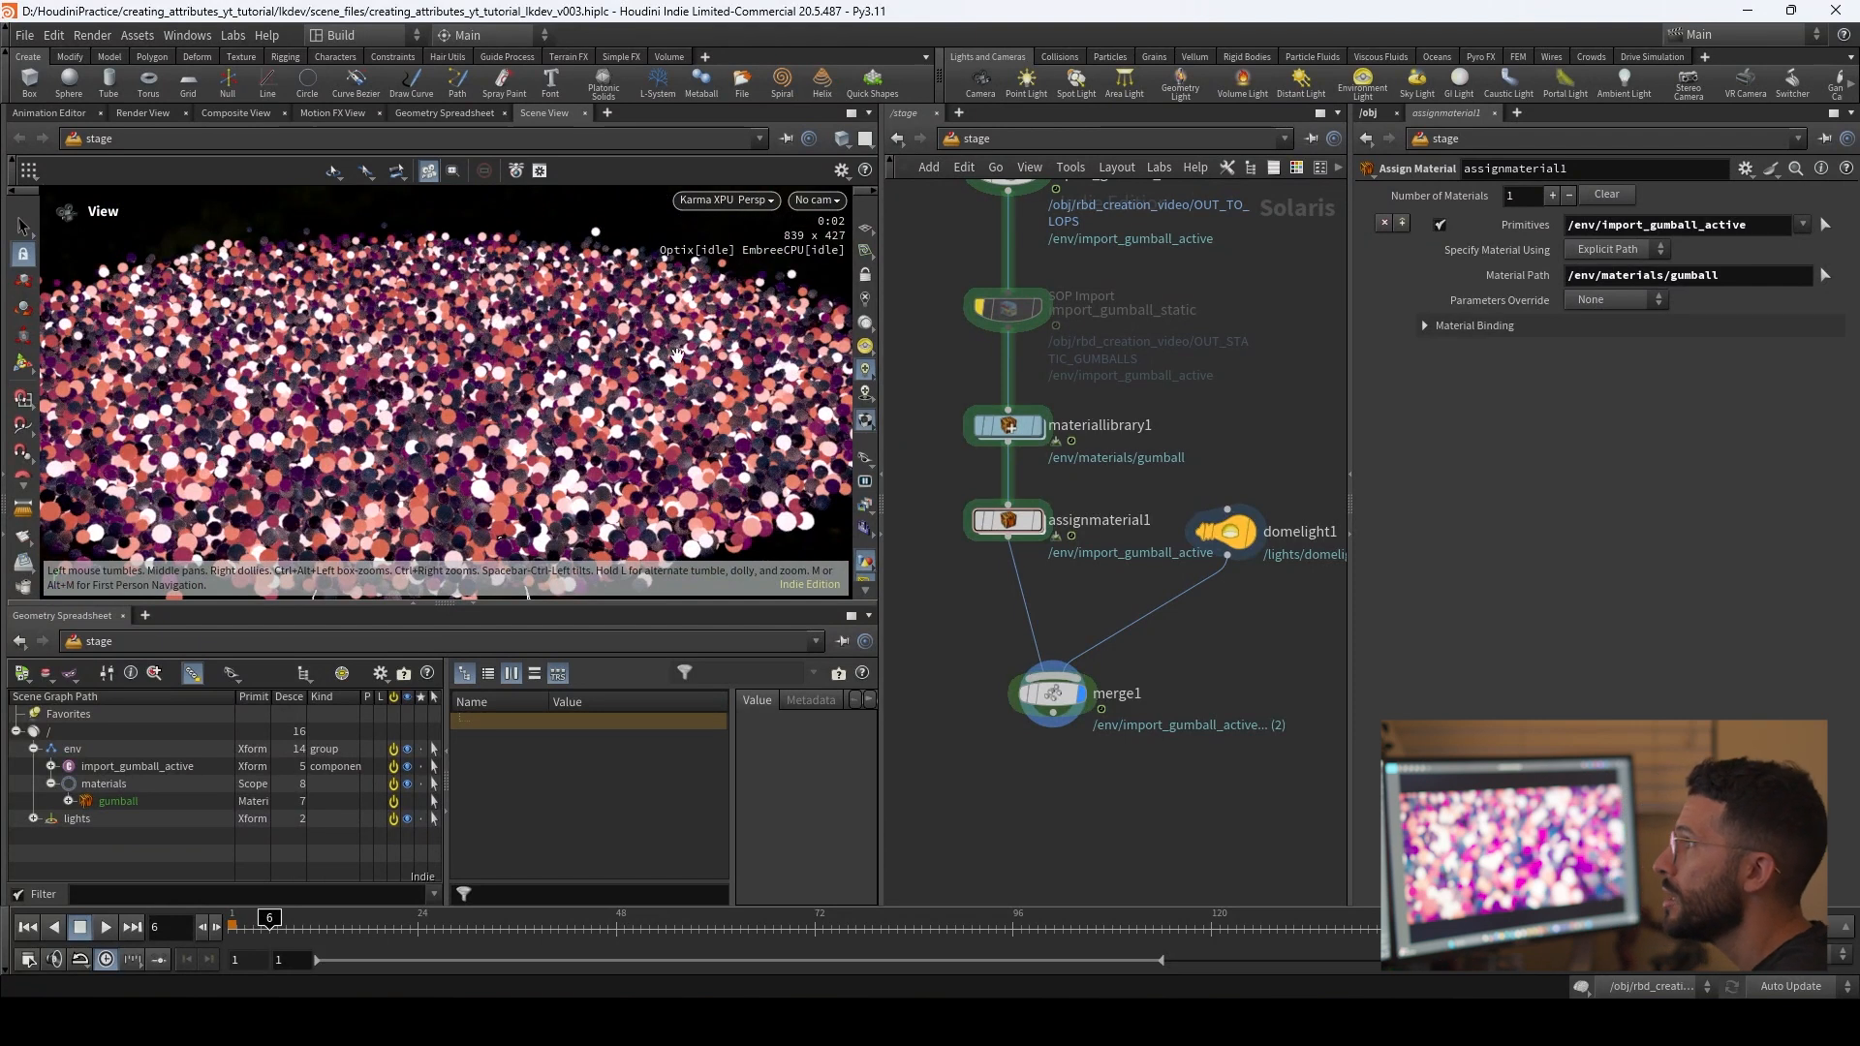
Step: Switch the viewport renderer to Houdini VK
click(715, 201)
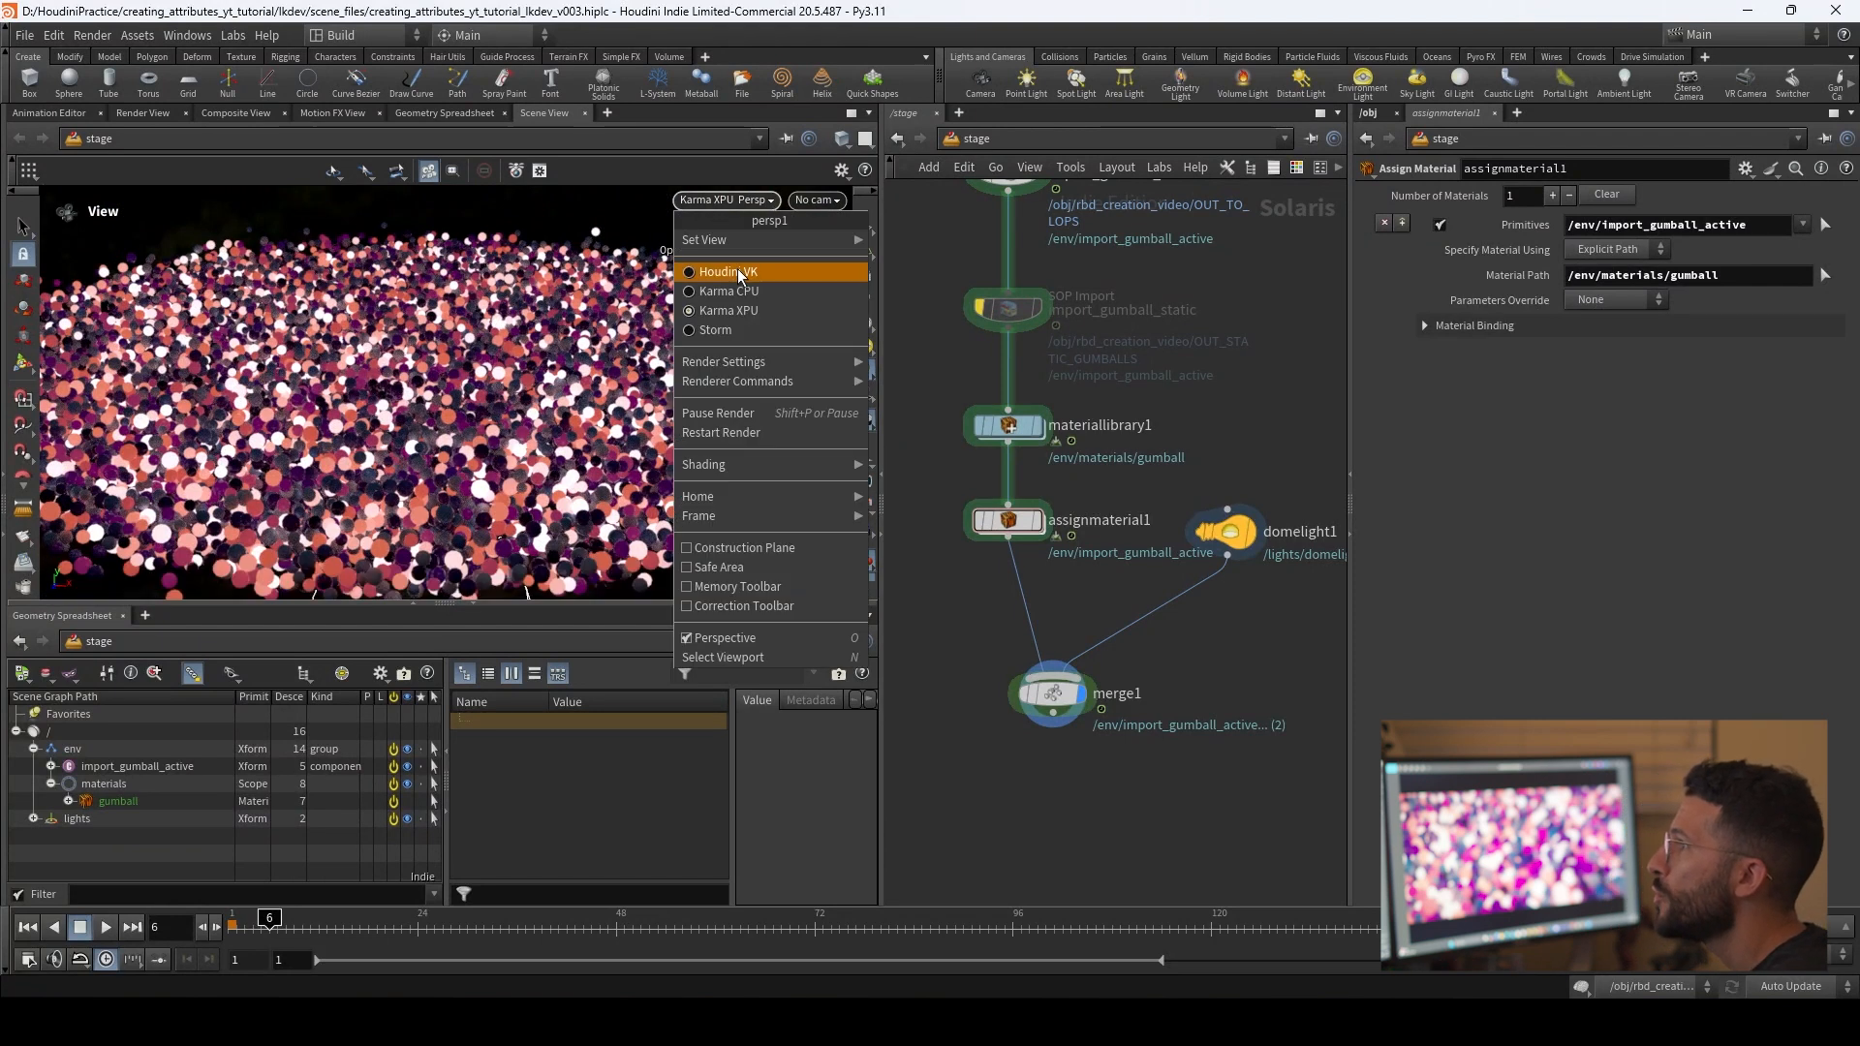
click(736, 270)
middle_drag(460, 348, 504, 328)
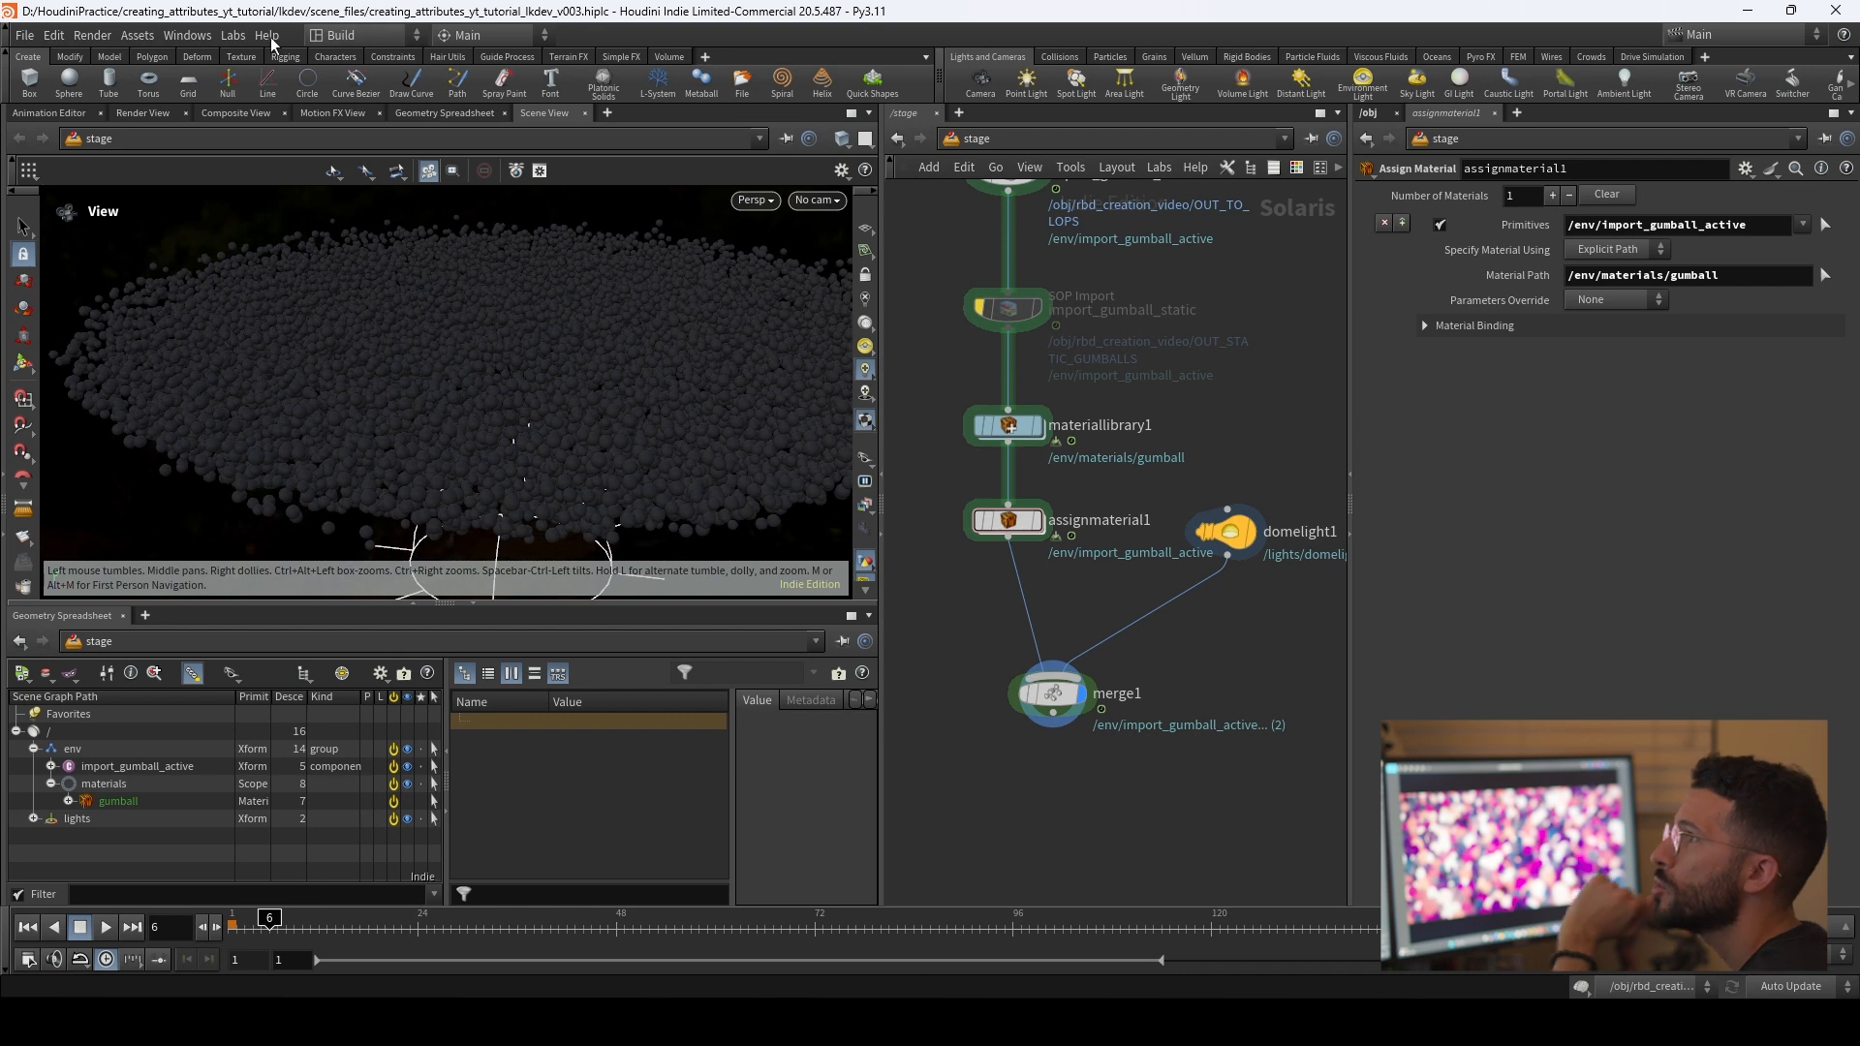
click(233, 35)
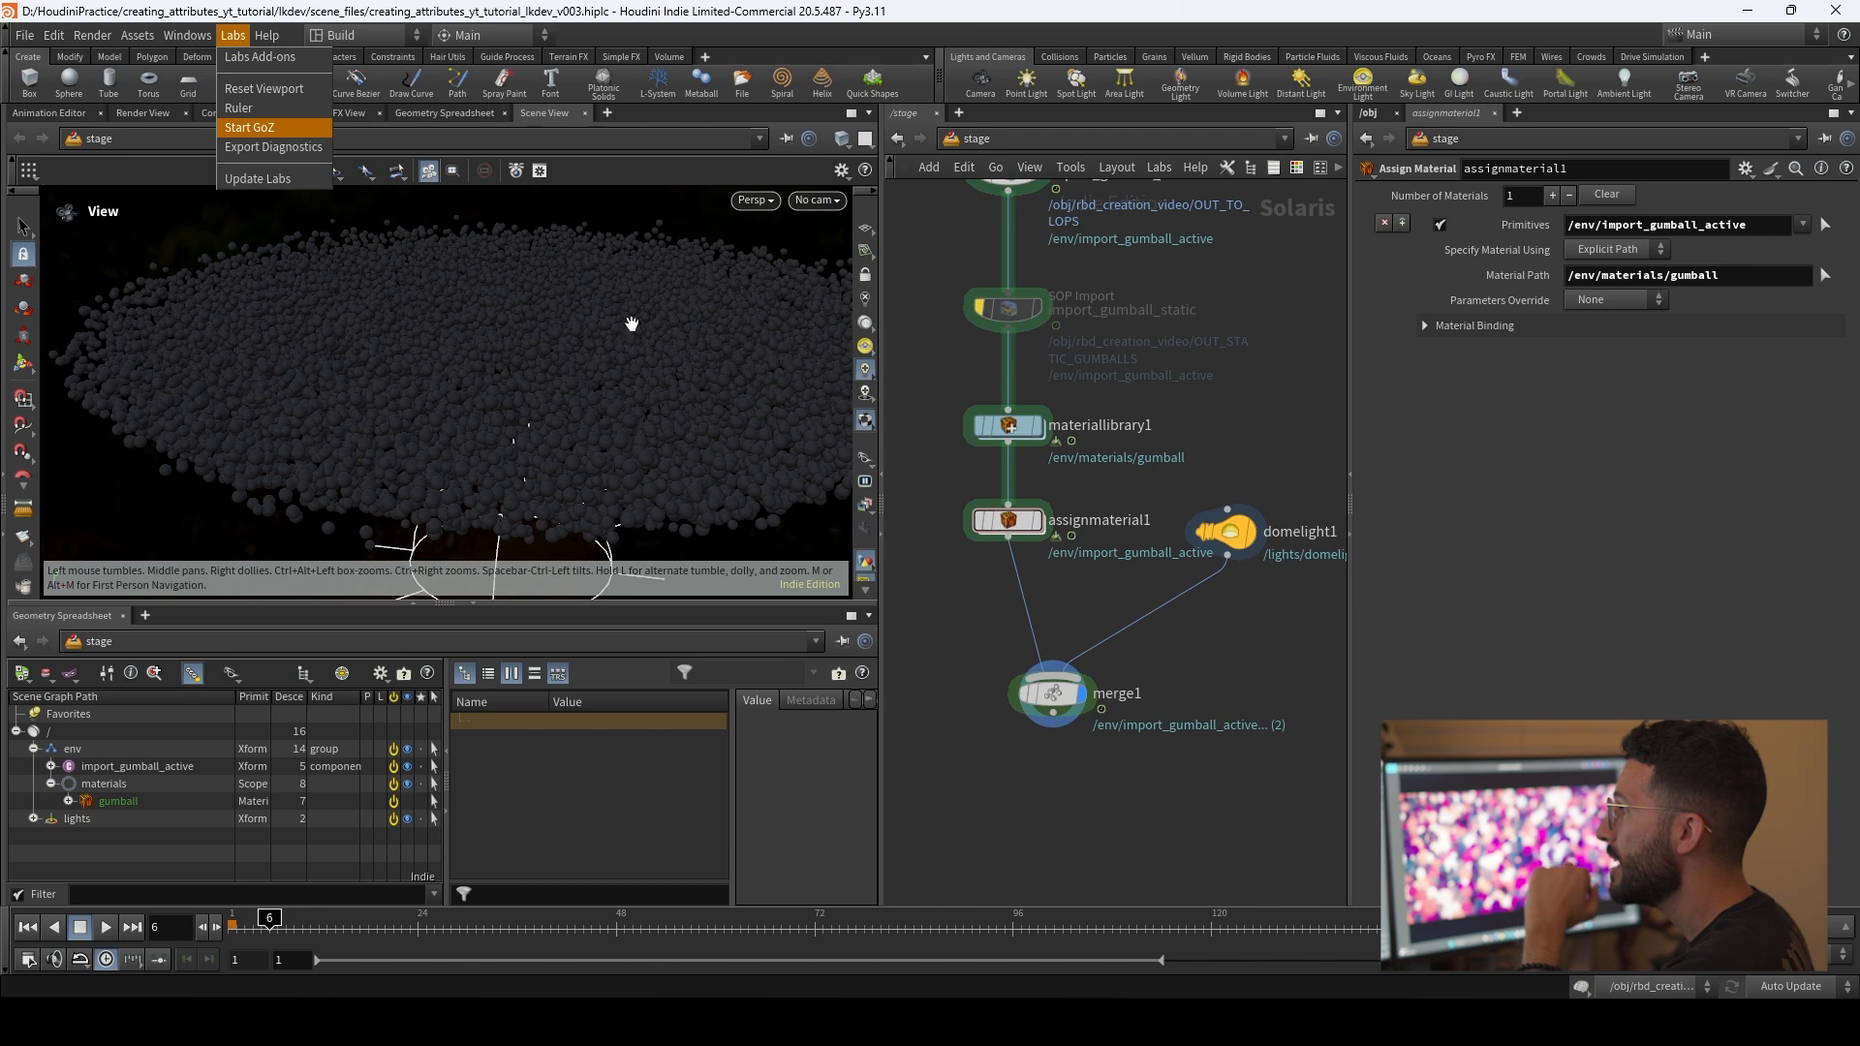
click(1106, 584)
Step: Render the viewport with Karma XPU and inspect the gumballs at frame 6 from close up and farther away
click(767, 200)
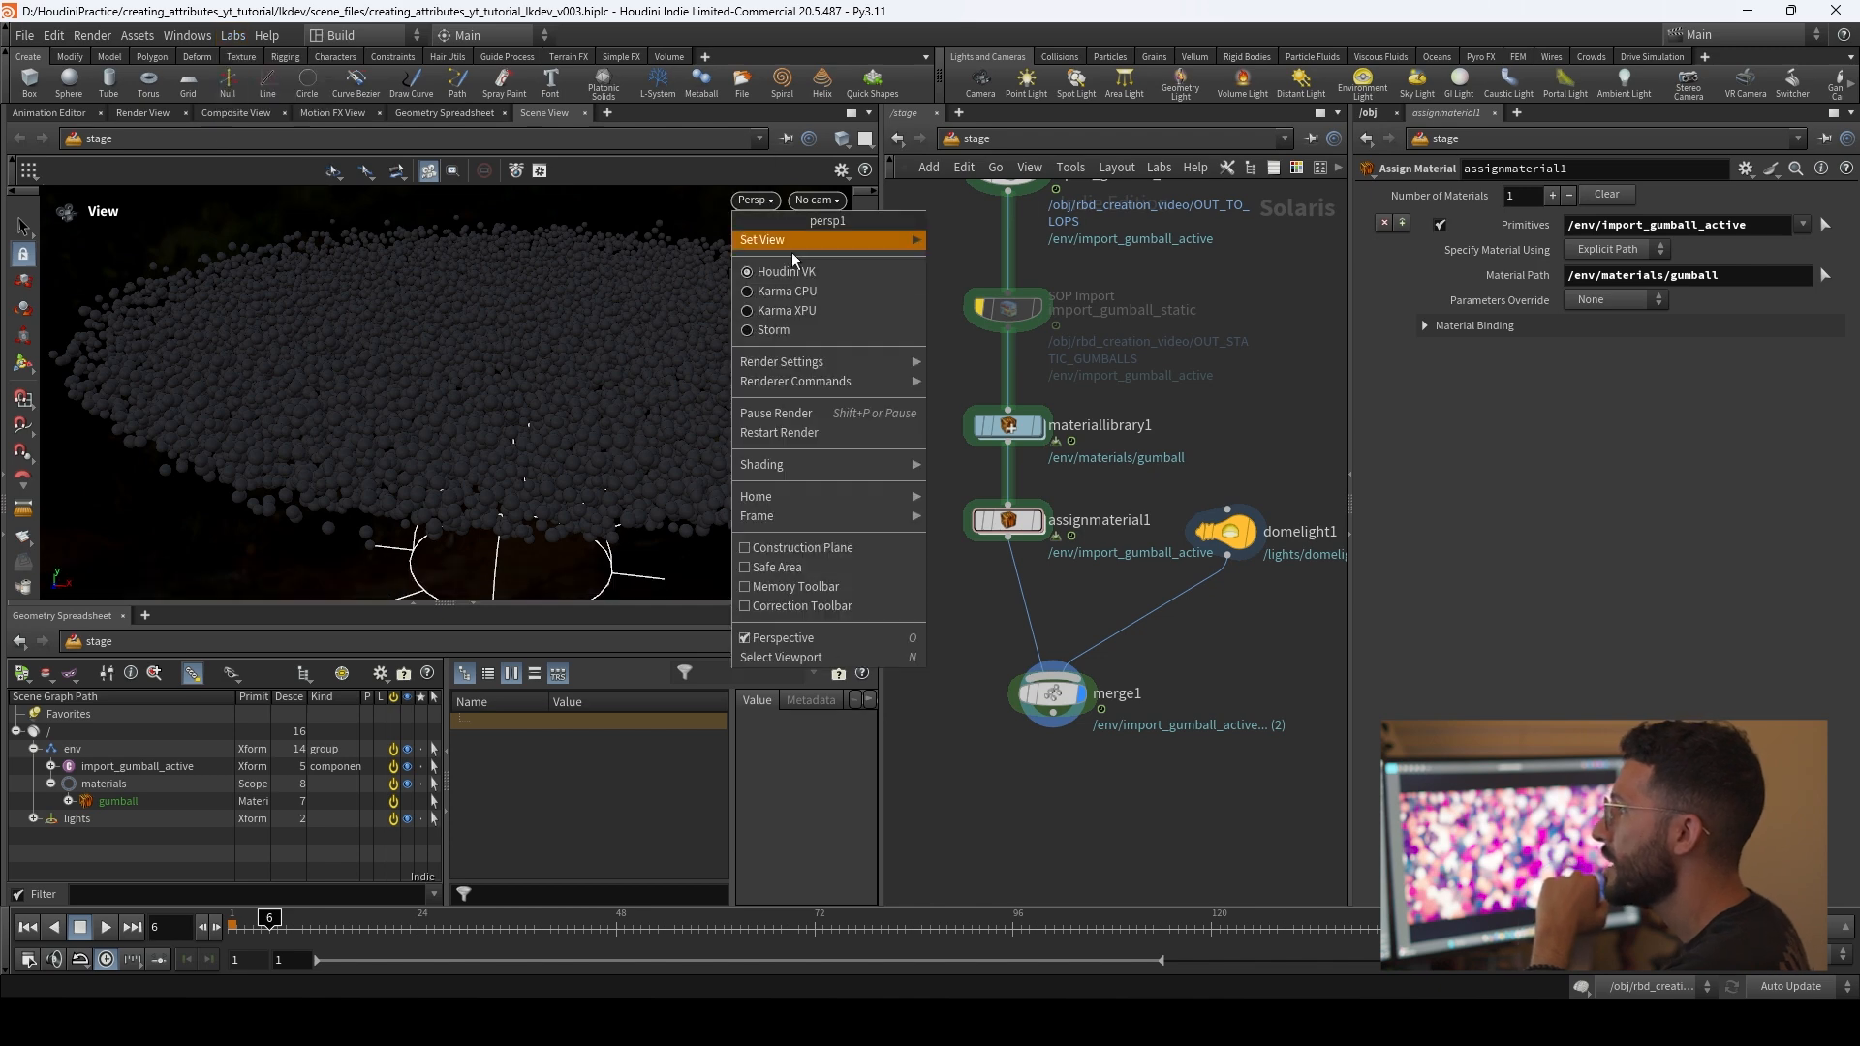
click(800, 311)
right_drag(455, 381, 468, 465)
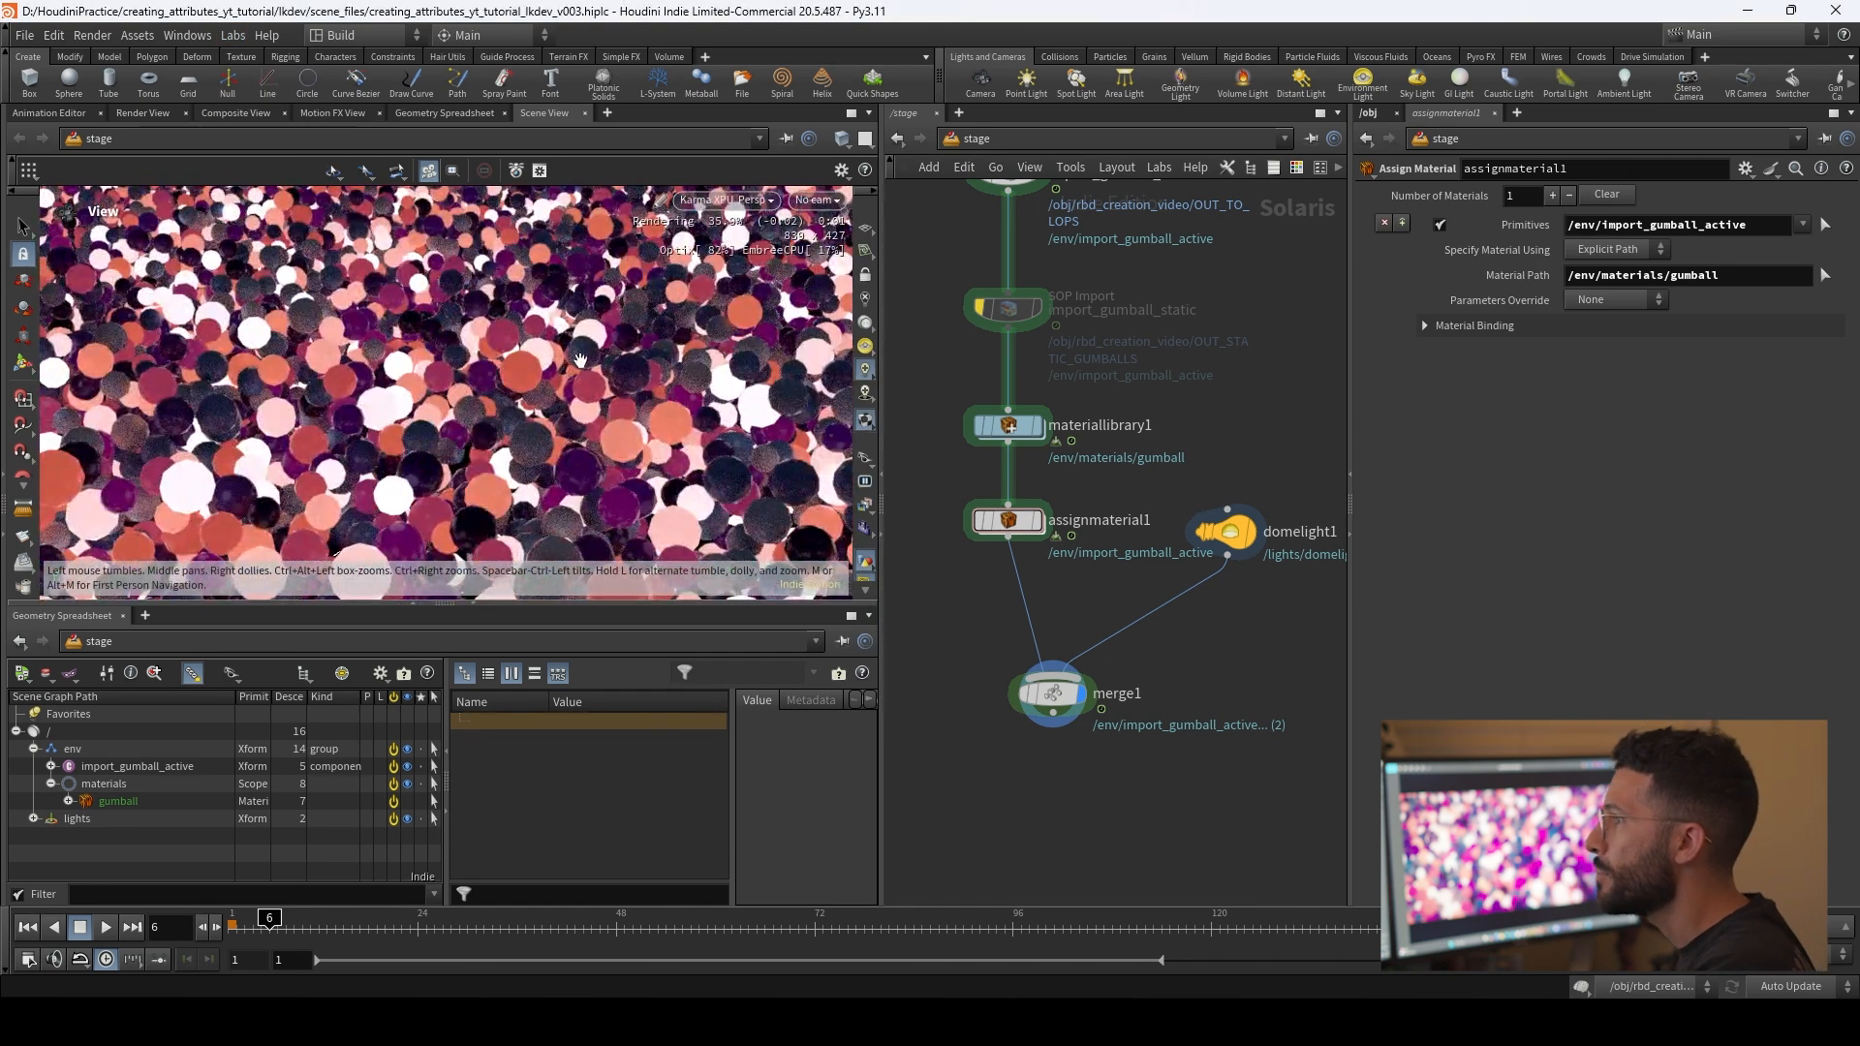
drag(397, 358, 544, 289)
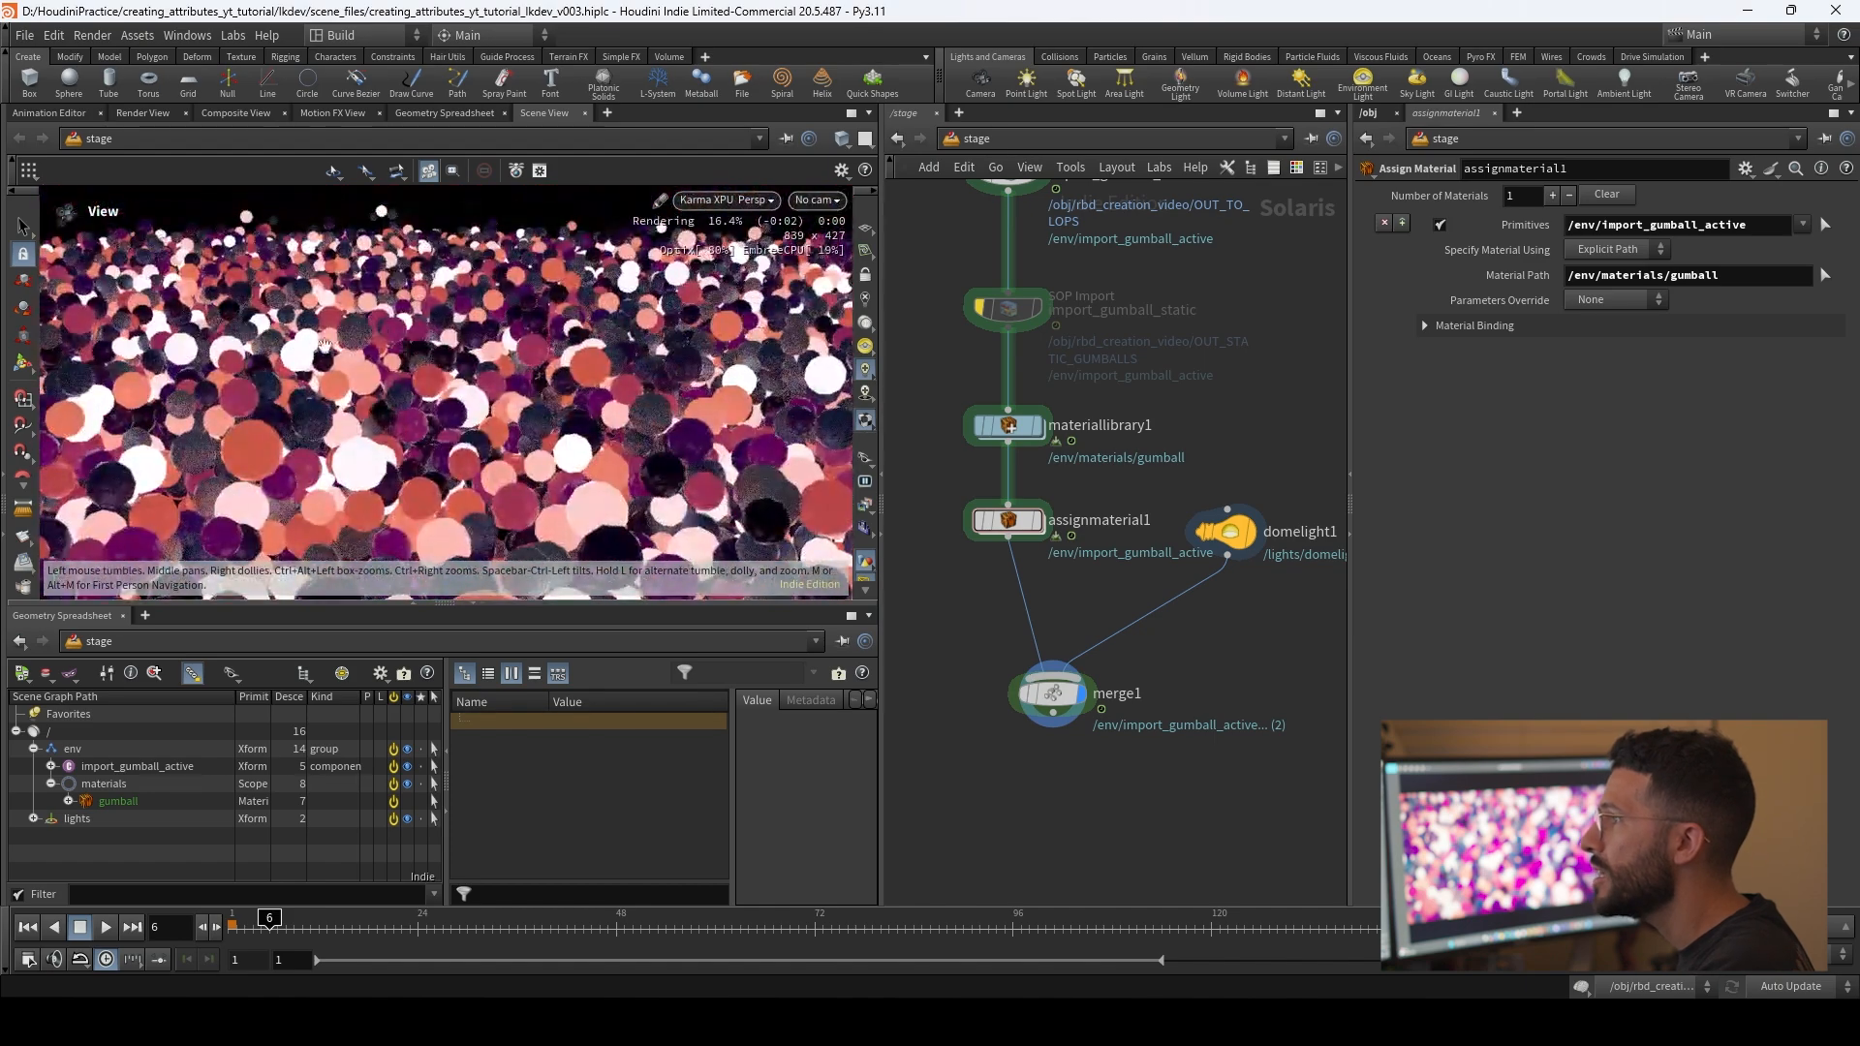
right_drag(546, 287, 450, 223)
drag(450, 222, 542, 402)
right_drag(542, 402, 481, 334)
drag(482, 335, 641, 398)
Step: Return the viewport renderer from Karma XPU to Houdini VK
click(738, 200)
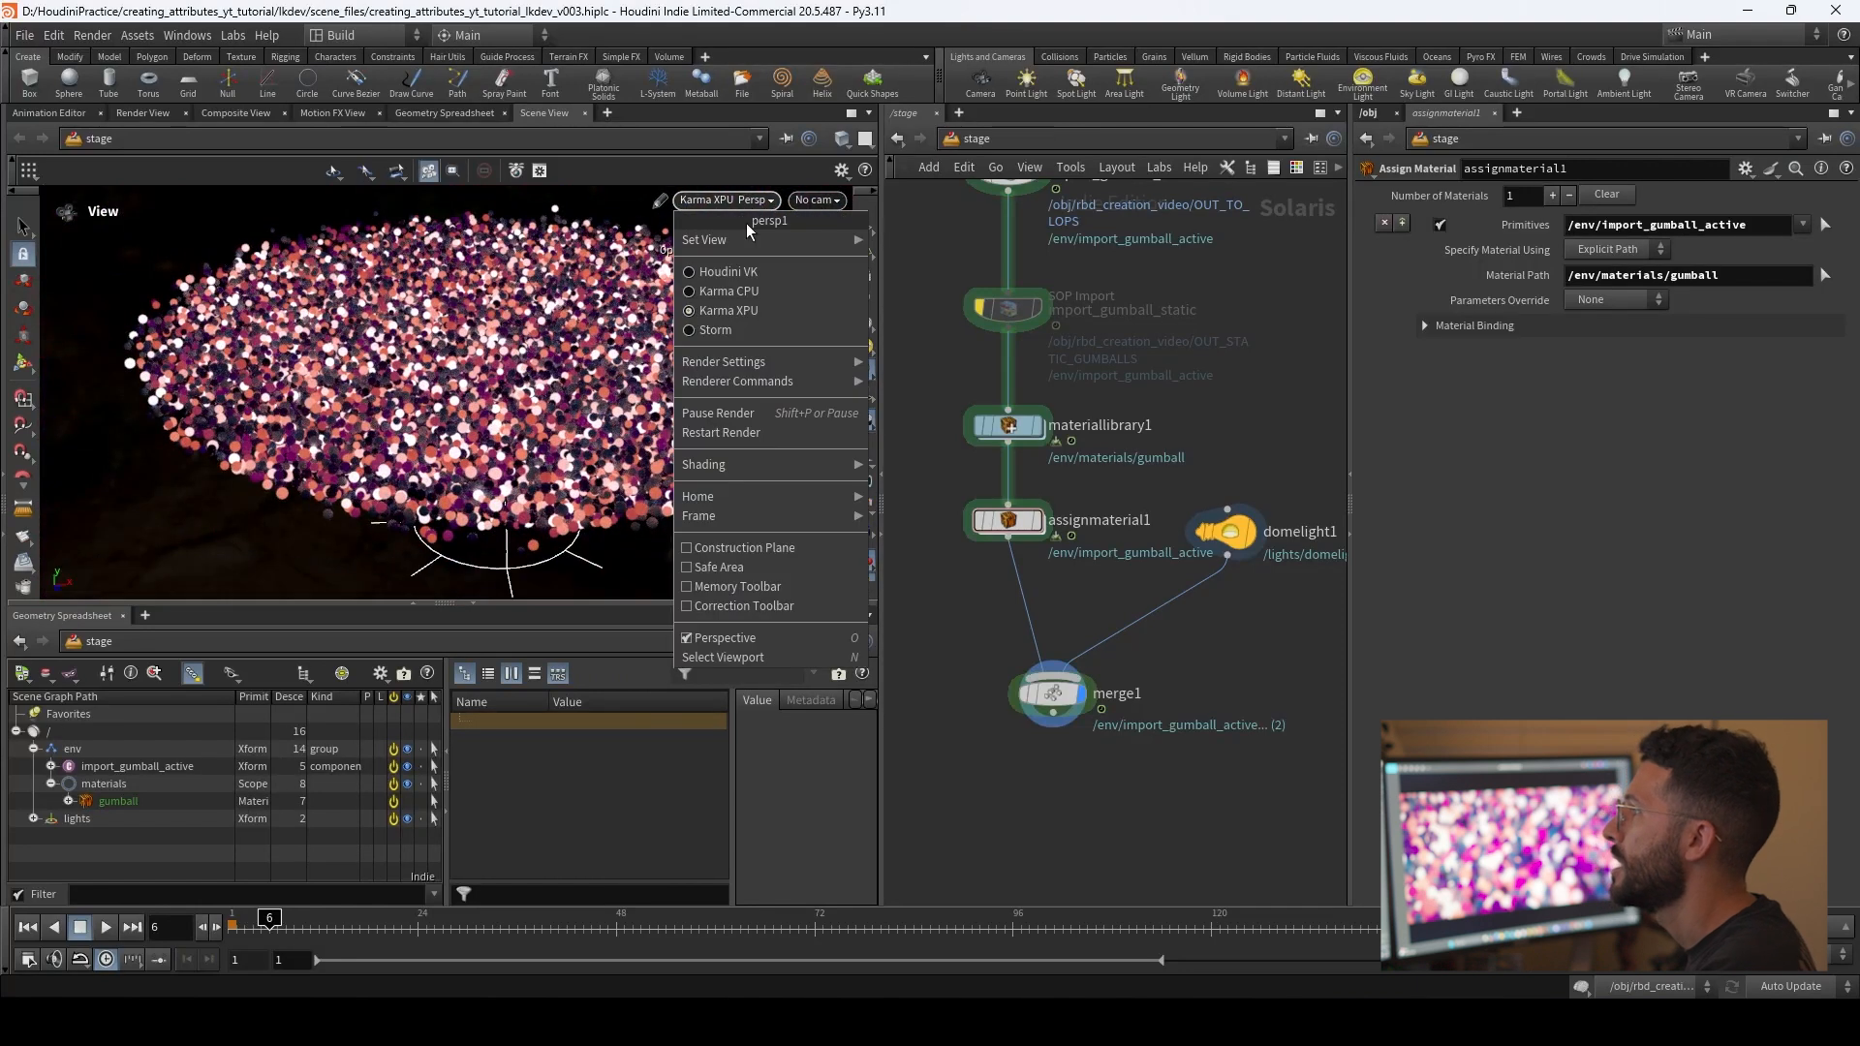
click(753, 276)
Step: Add a Null node connected below merge1 and rename it lights
middle_drag(1126, 595, 1106, 450)
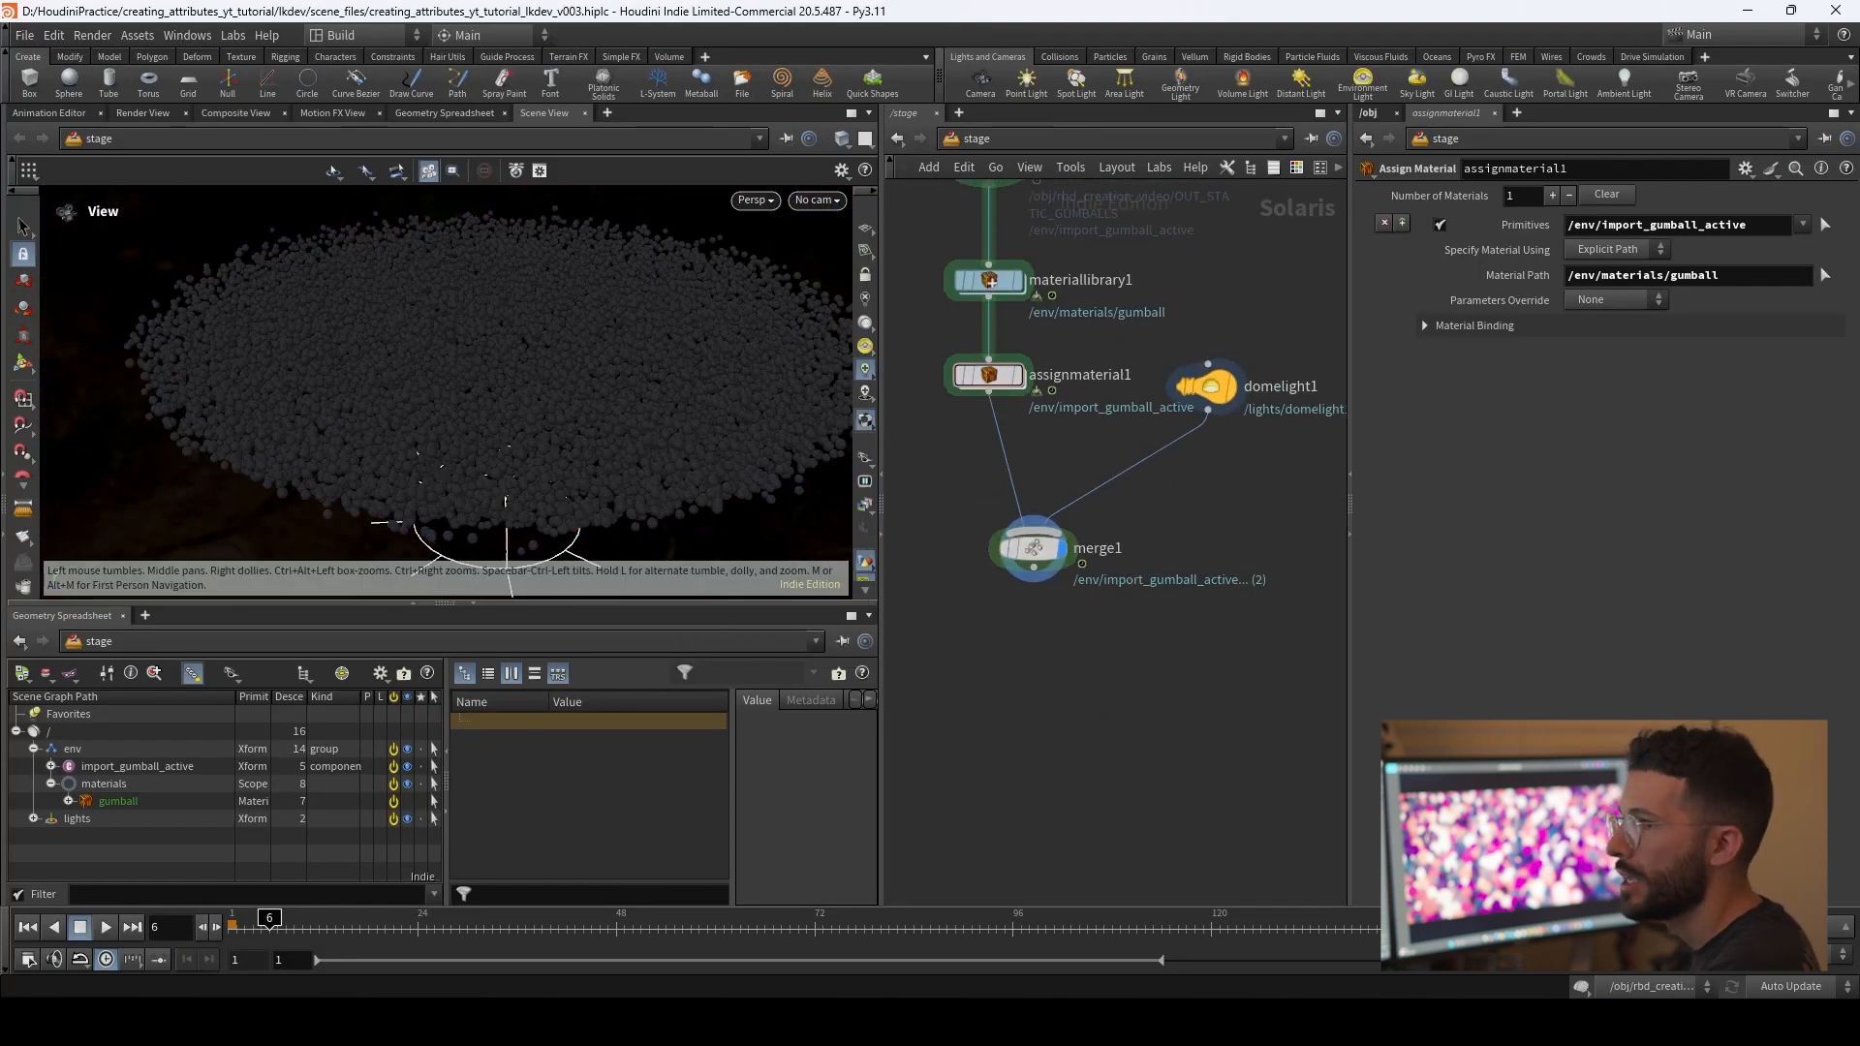
middle_drag(1190, 633, 1190, 531)
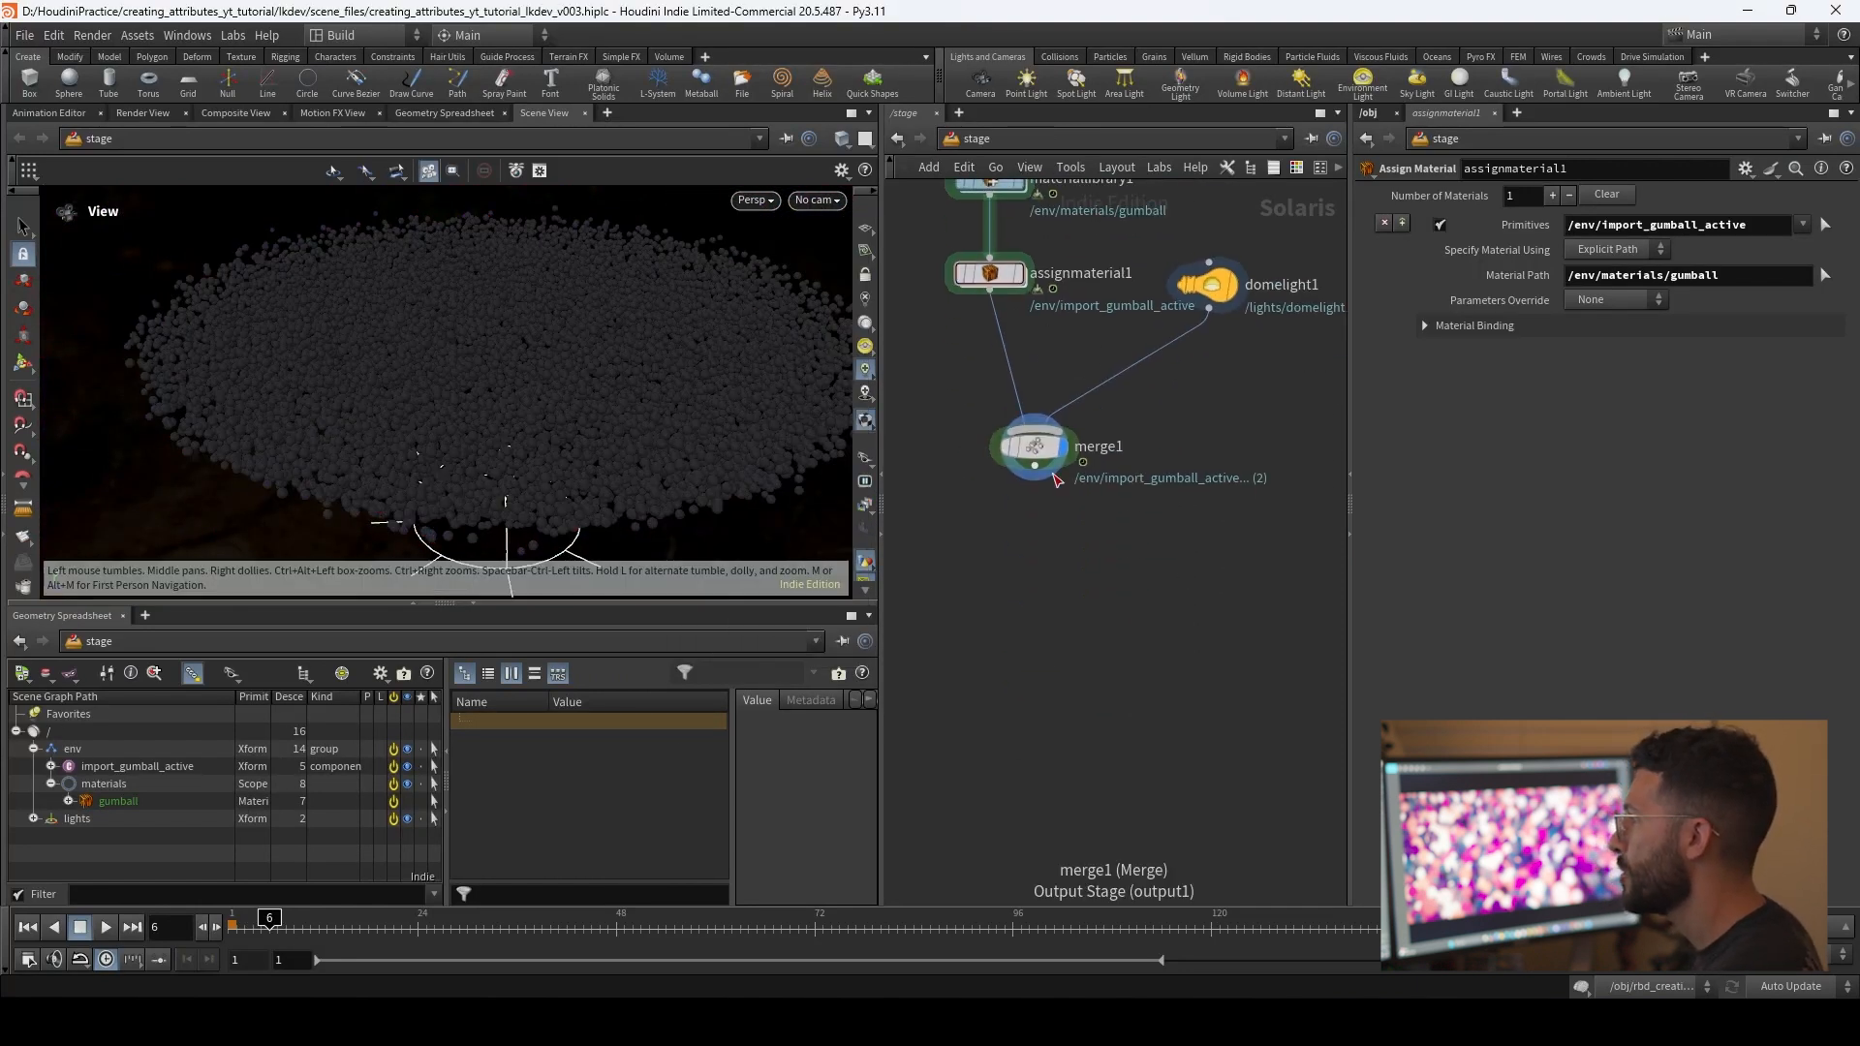
drag(1034, 466, 1028, 540)
text(null)
key(Return)
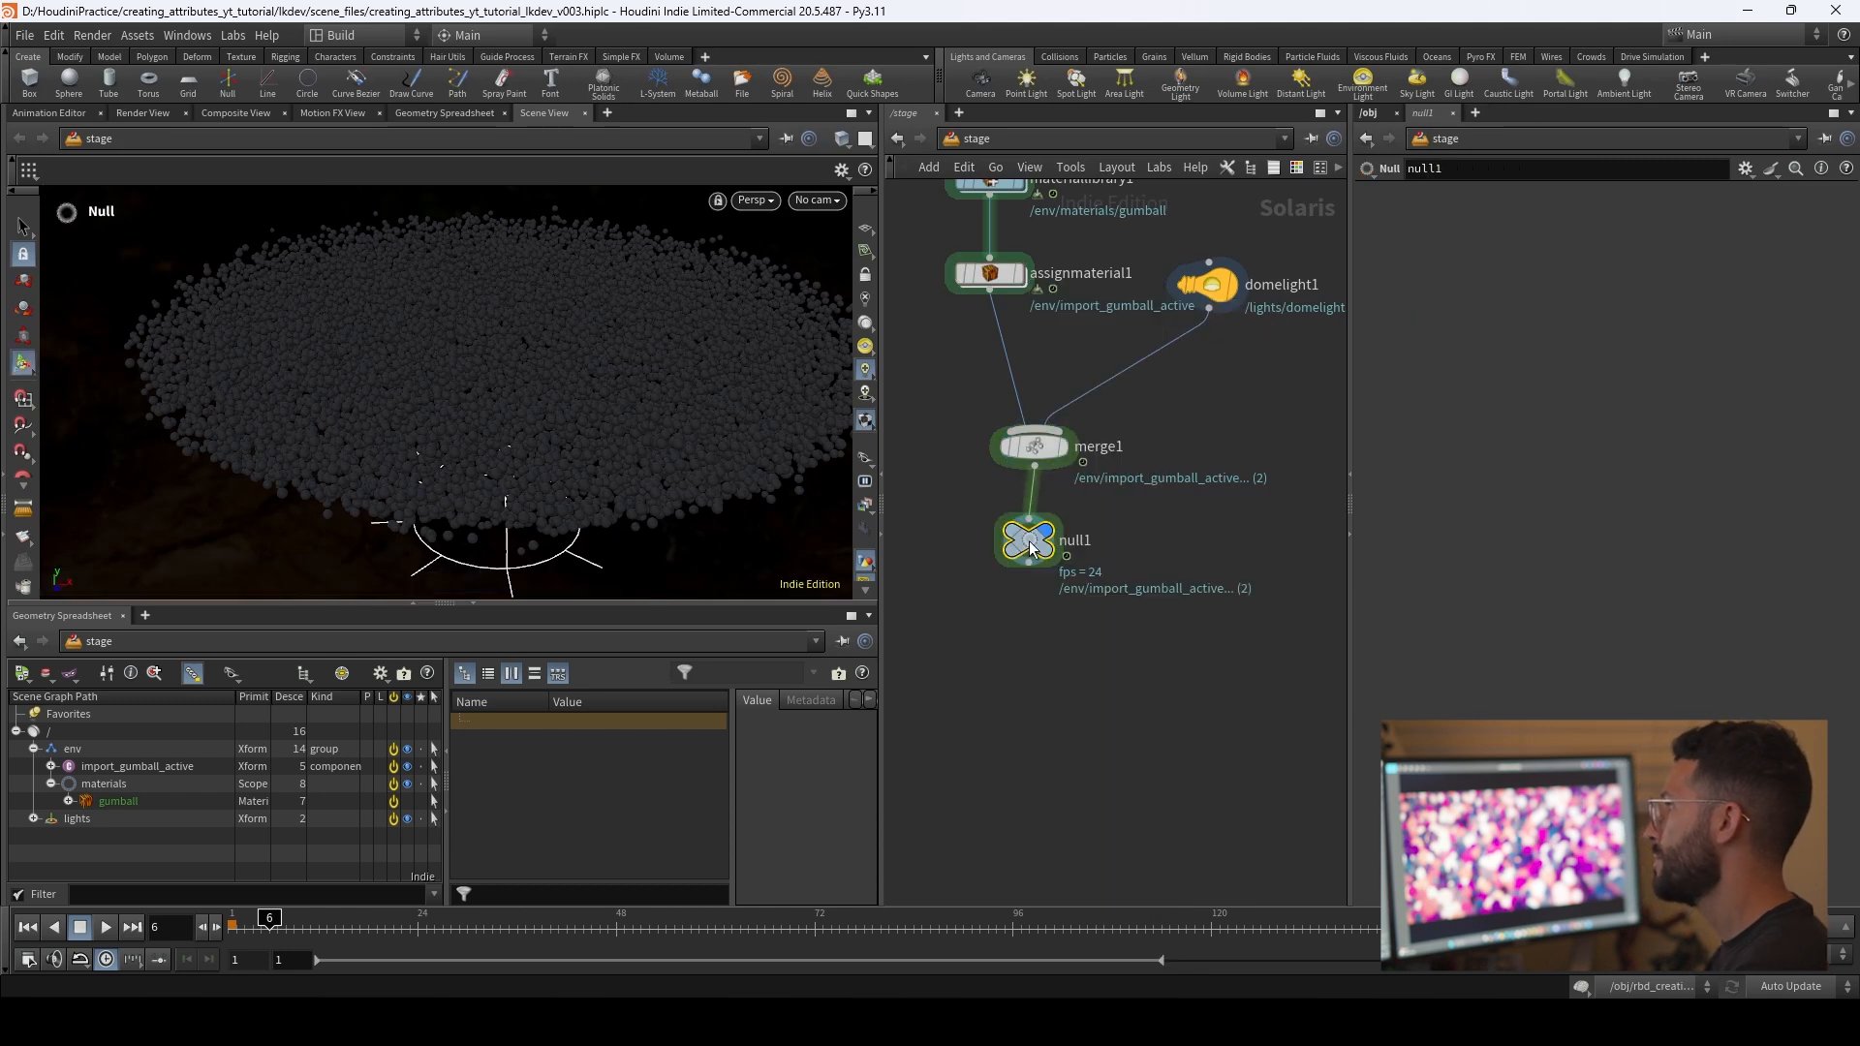
drag(1029, 540, 1034, 549)
double_click(1095, 552)
key(BackSpace)
key(Return)
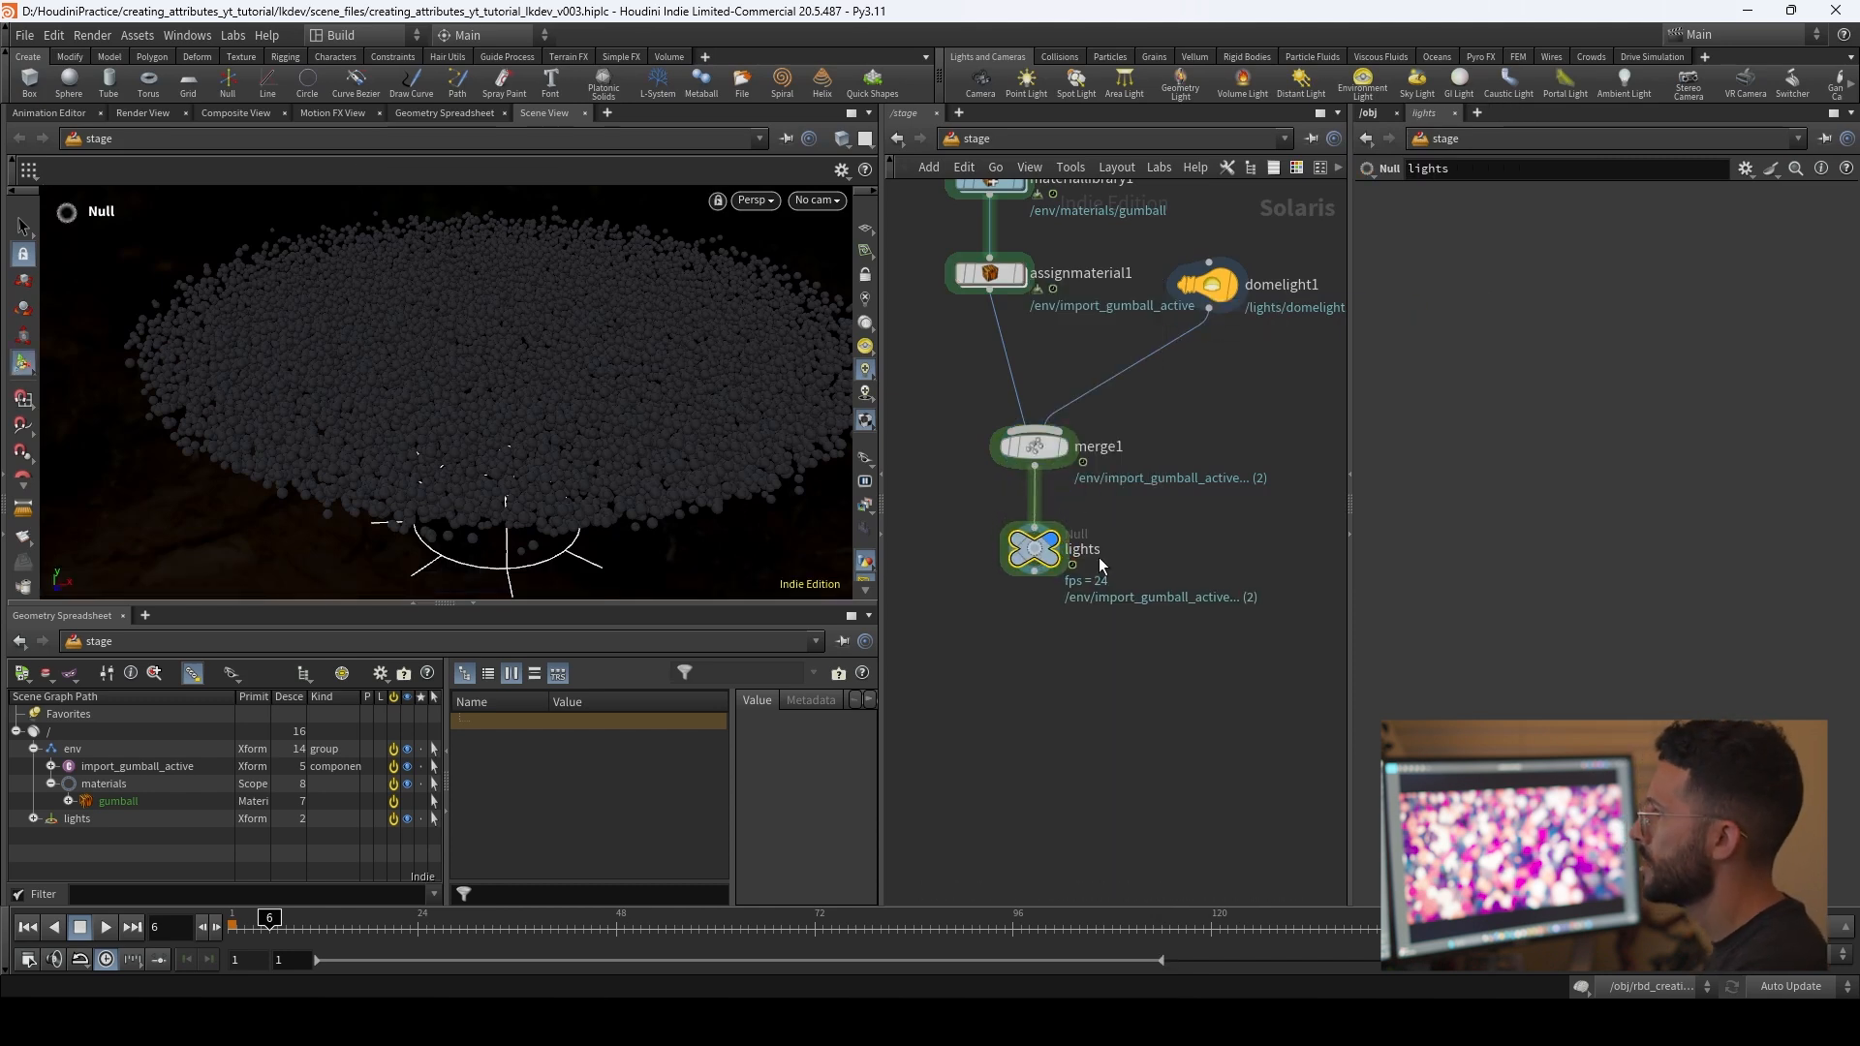
Step: Duplicate merge1 and the lights null, and connect the copied pair below the original lights null
middle_drag(1120, 626, 1083, 503)
drag(1086, 528, 947, 266)
key(ctrl+c)
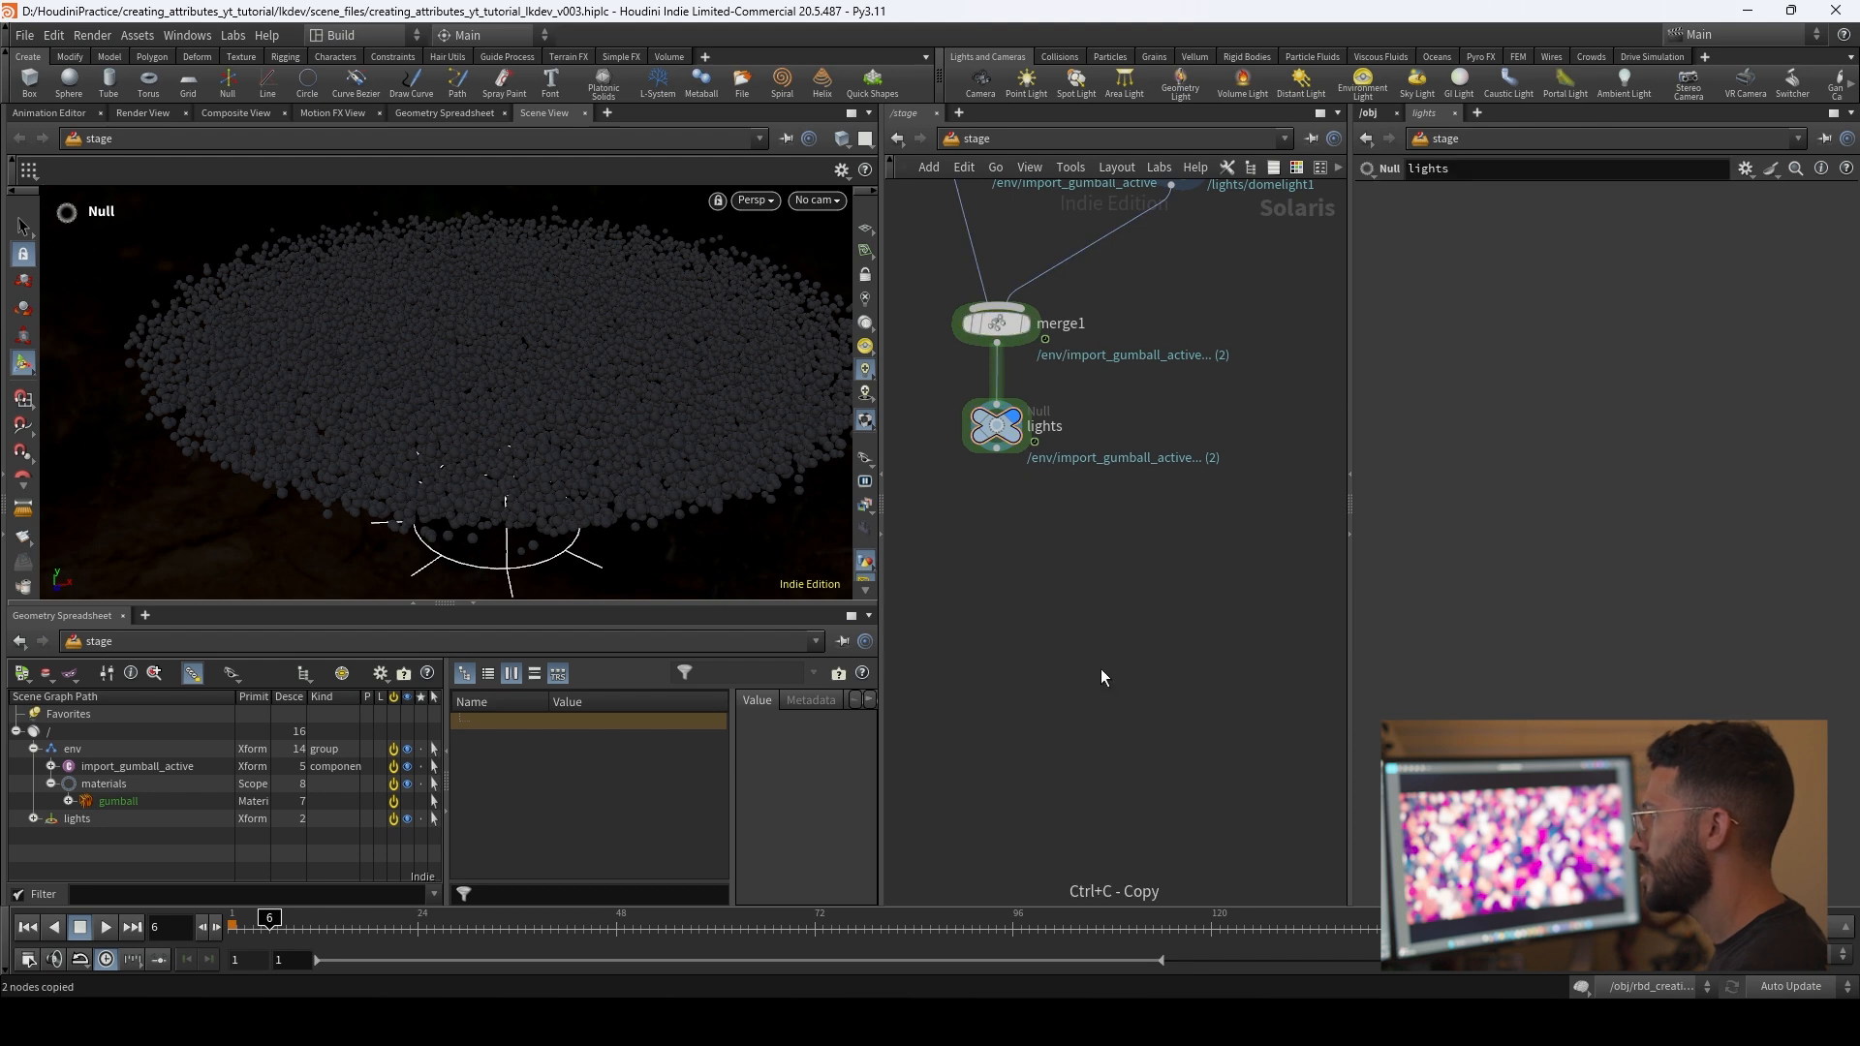
key(ctrl+v)
key(y)
drag(996, 449, 1098, 587)
middle_drag(1247, 659, 1217, 479)
drag(1074, 439, 974, 503)
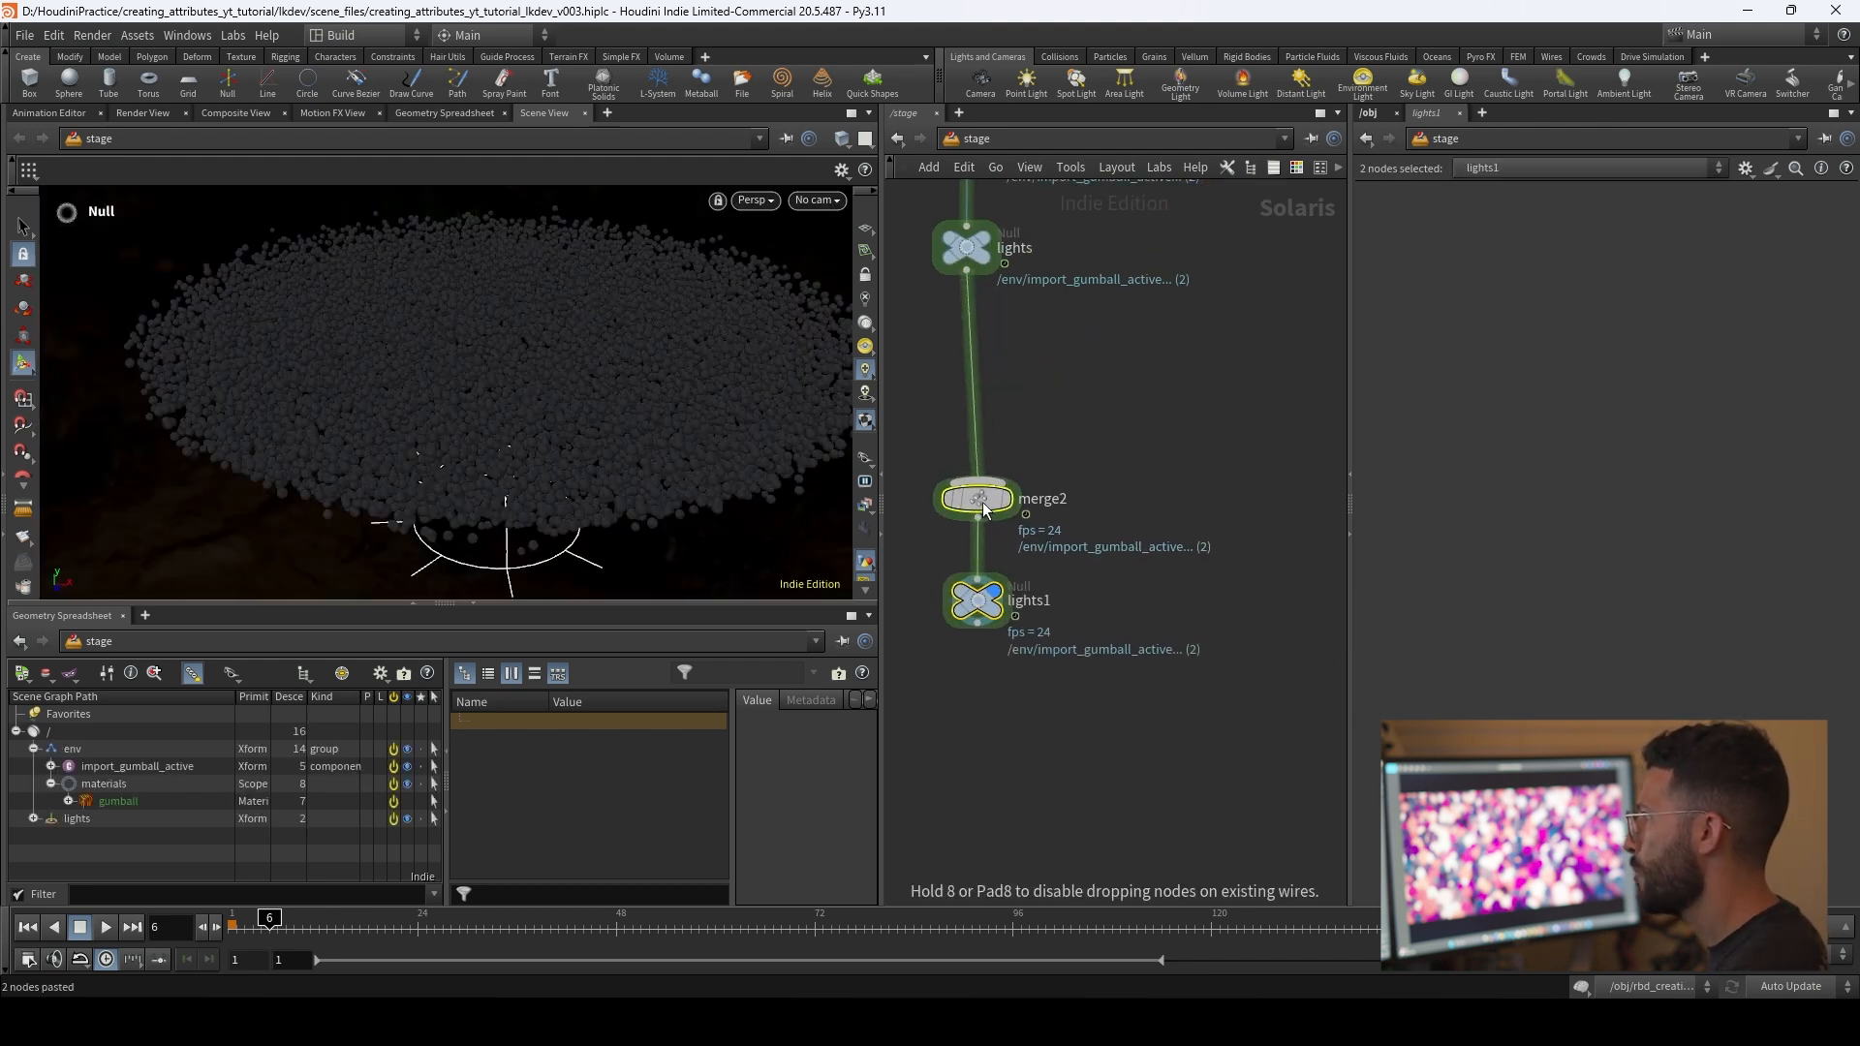
Step: Add a Camera node beside the chain, above merge2
click(1114, 387)
key(Tab)
text(cam)
key(Return)
key(Return)
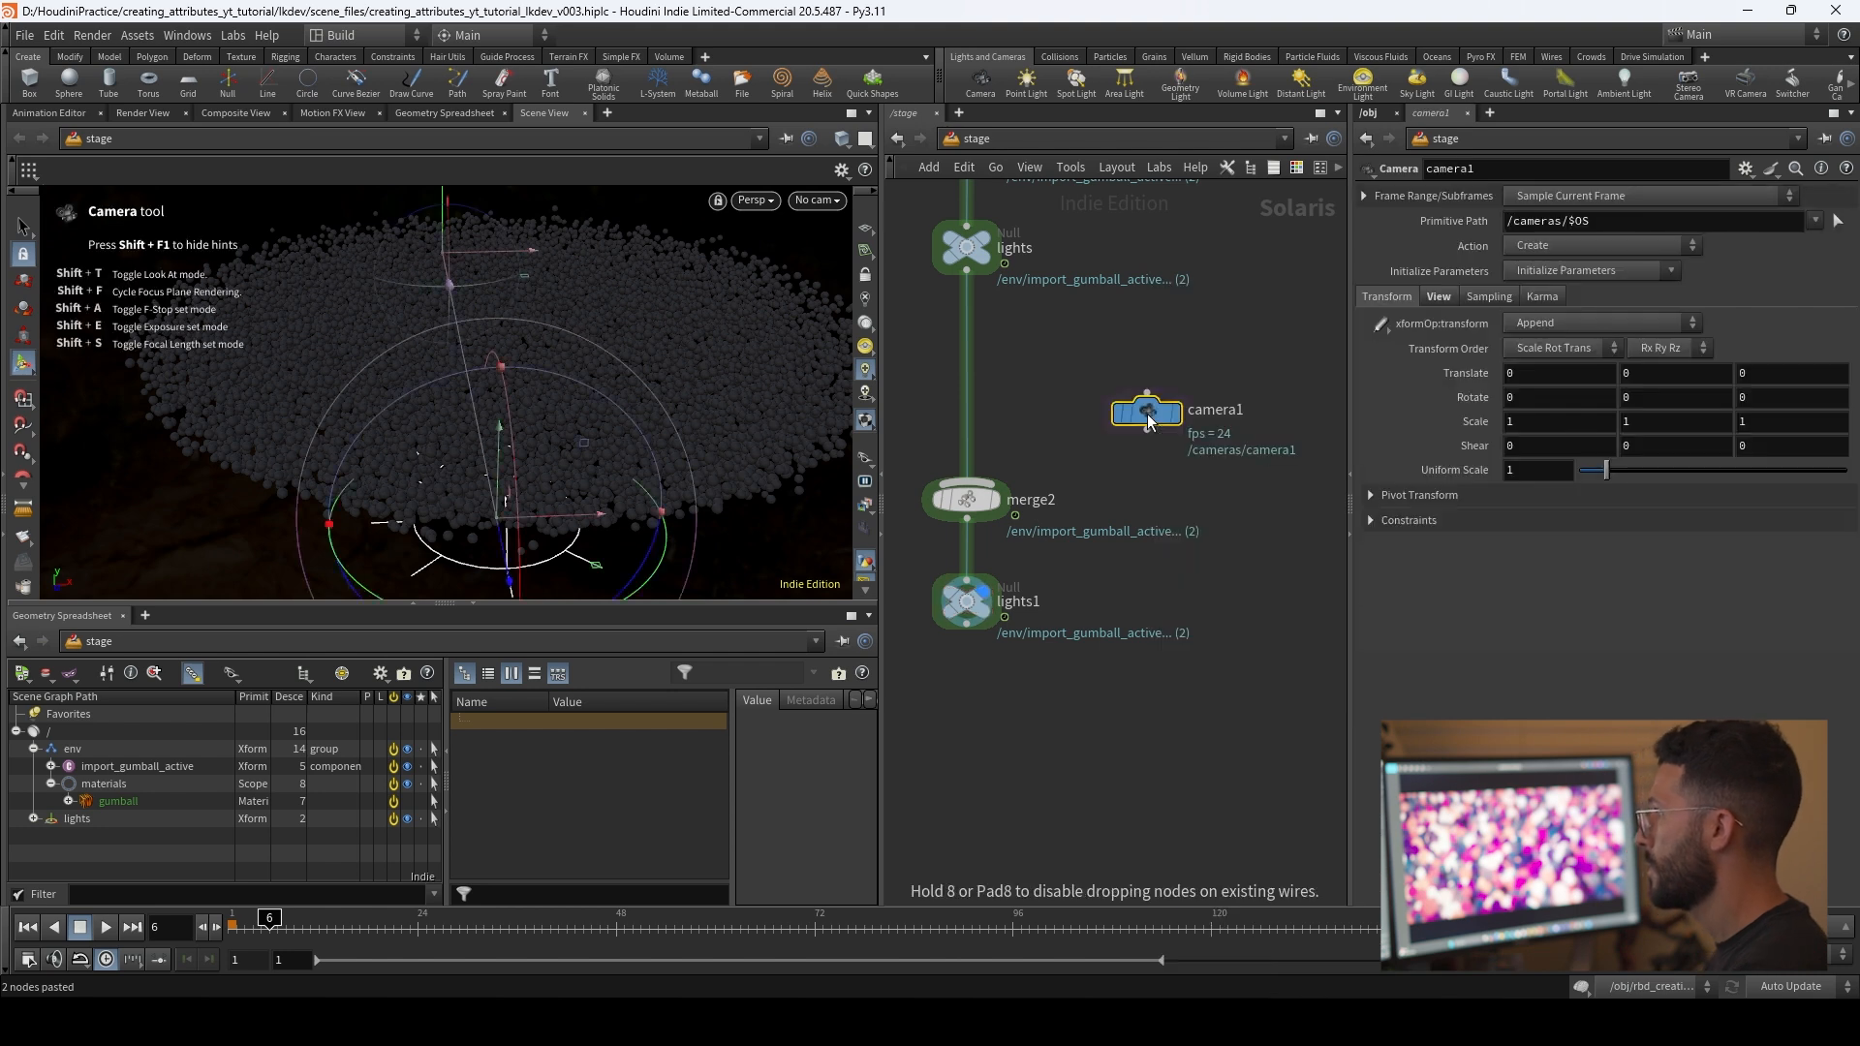
Step: Connect the camera to merge2, naming the camera node render_cam and the null below merge2 cam
drag(1146, 414, 978, 483)
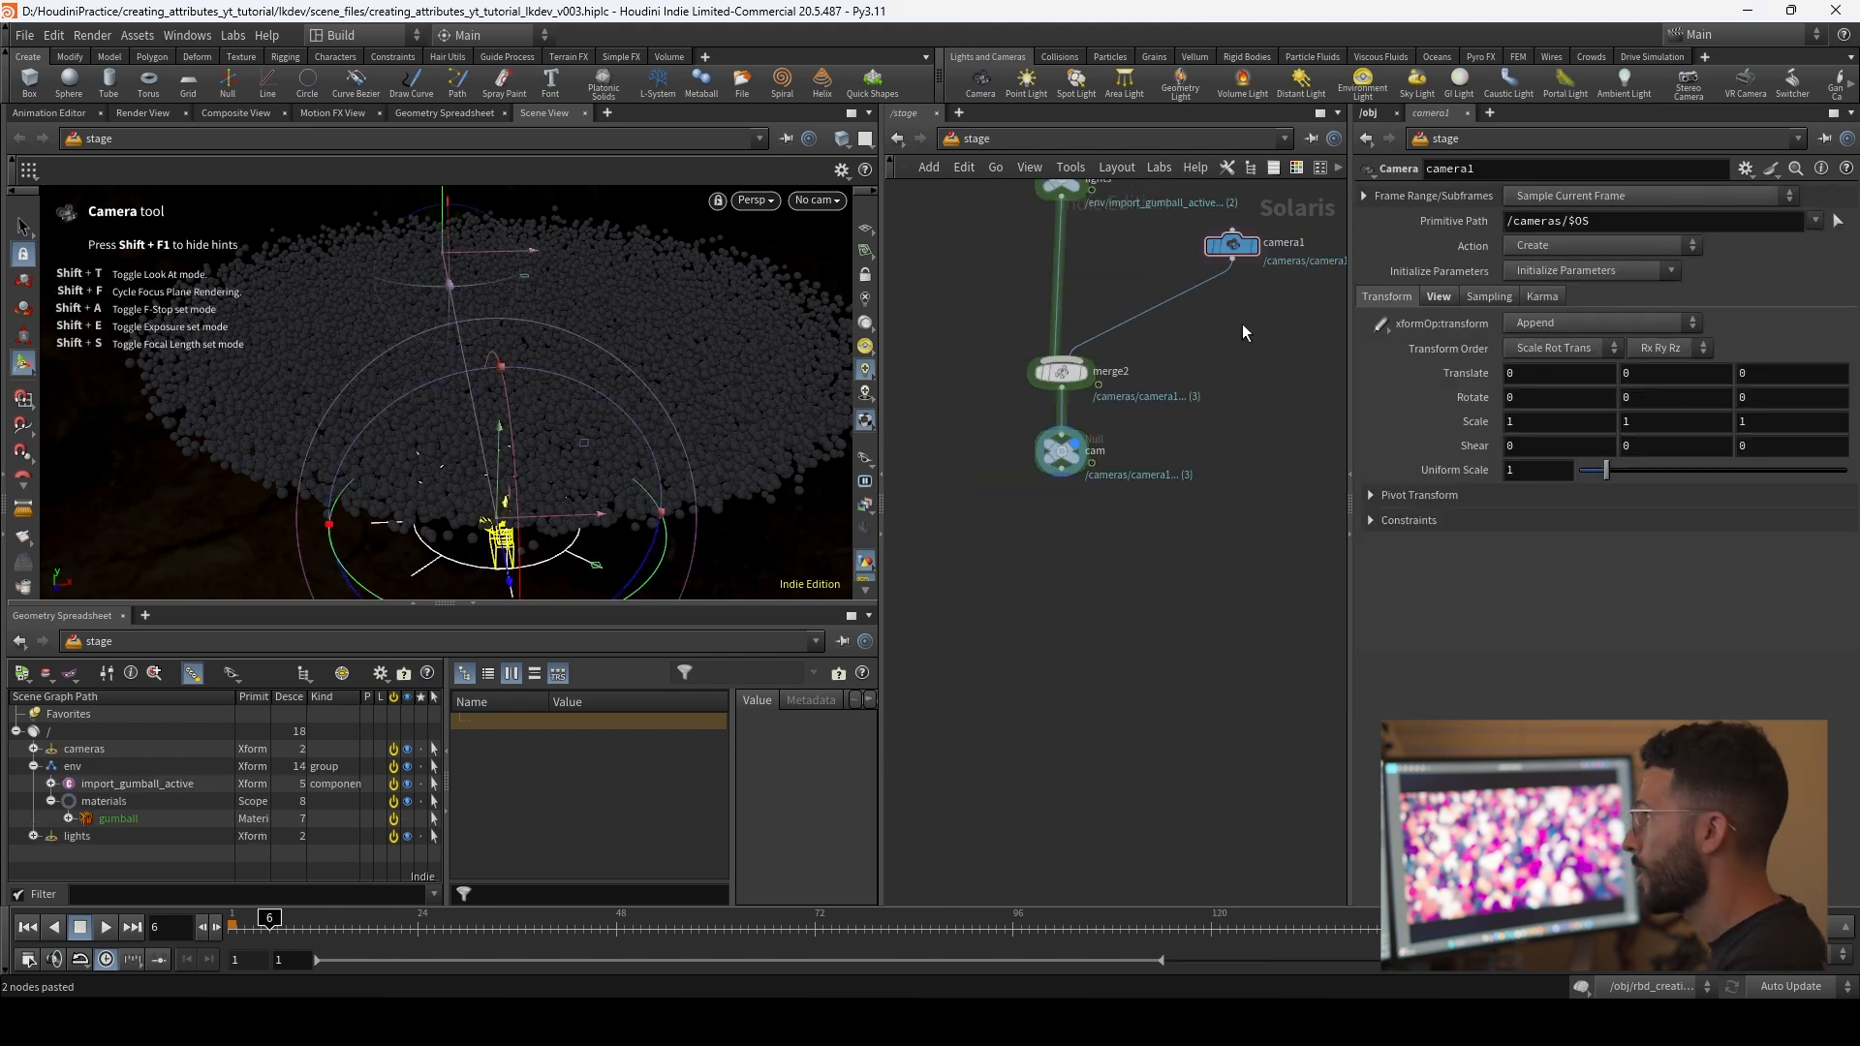
double_click(1284, 242)
text(render_cam)
key(Return)
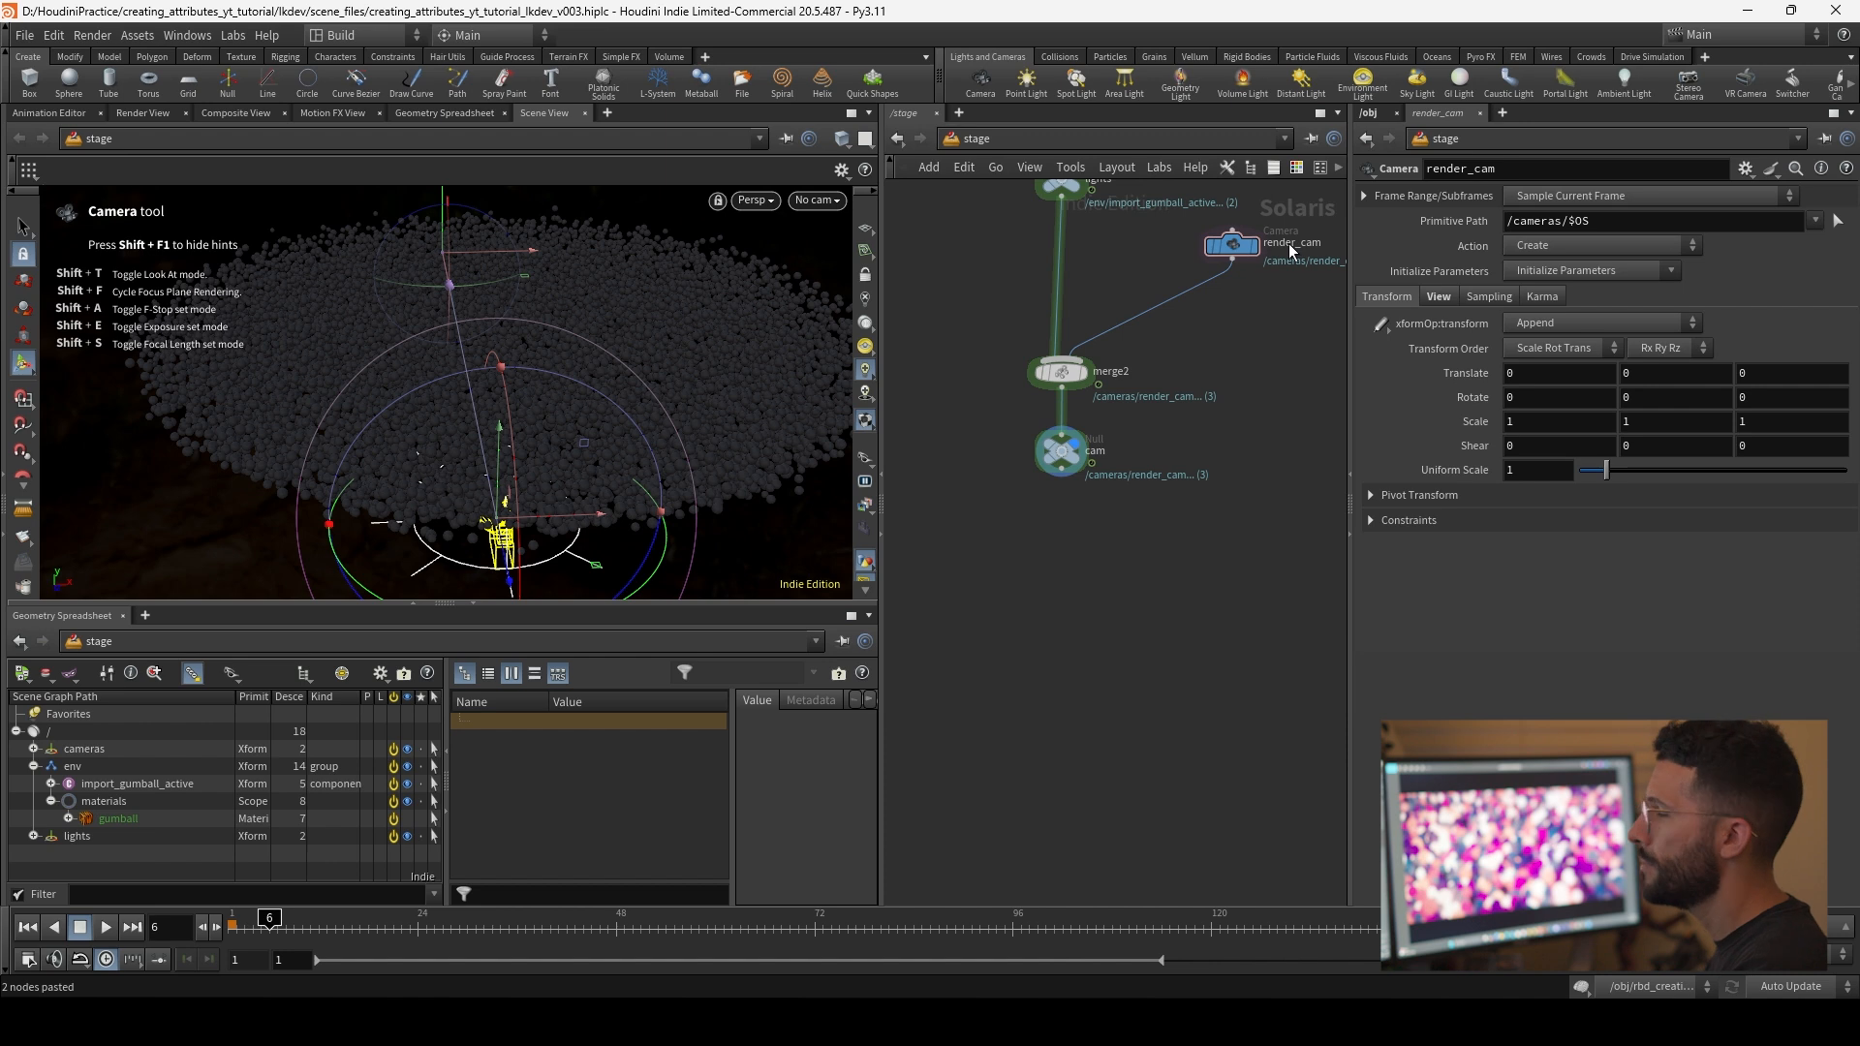
Step: Add a Render Geometry Settings node connected below the cam null and make it the displayed node
middle_drag(1100, 589, 1082, 465)
key(Tab)
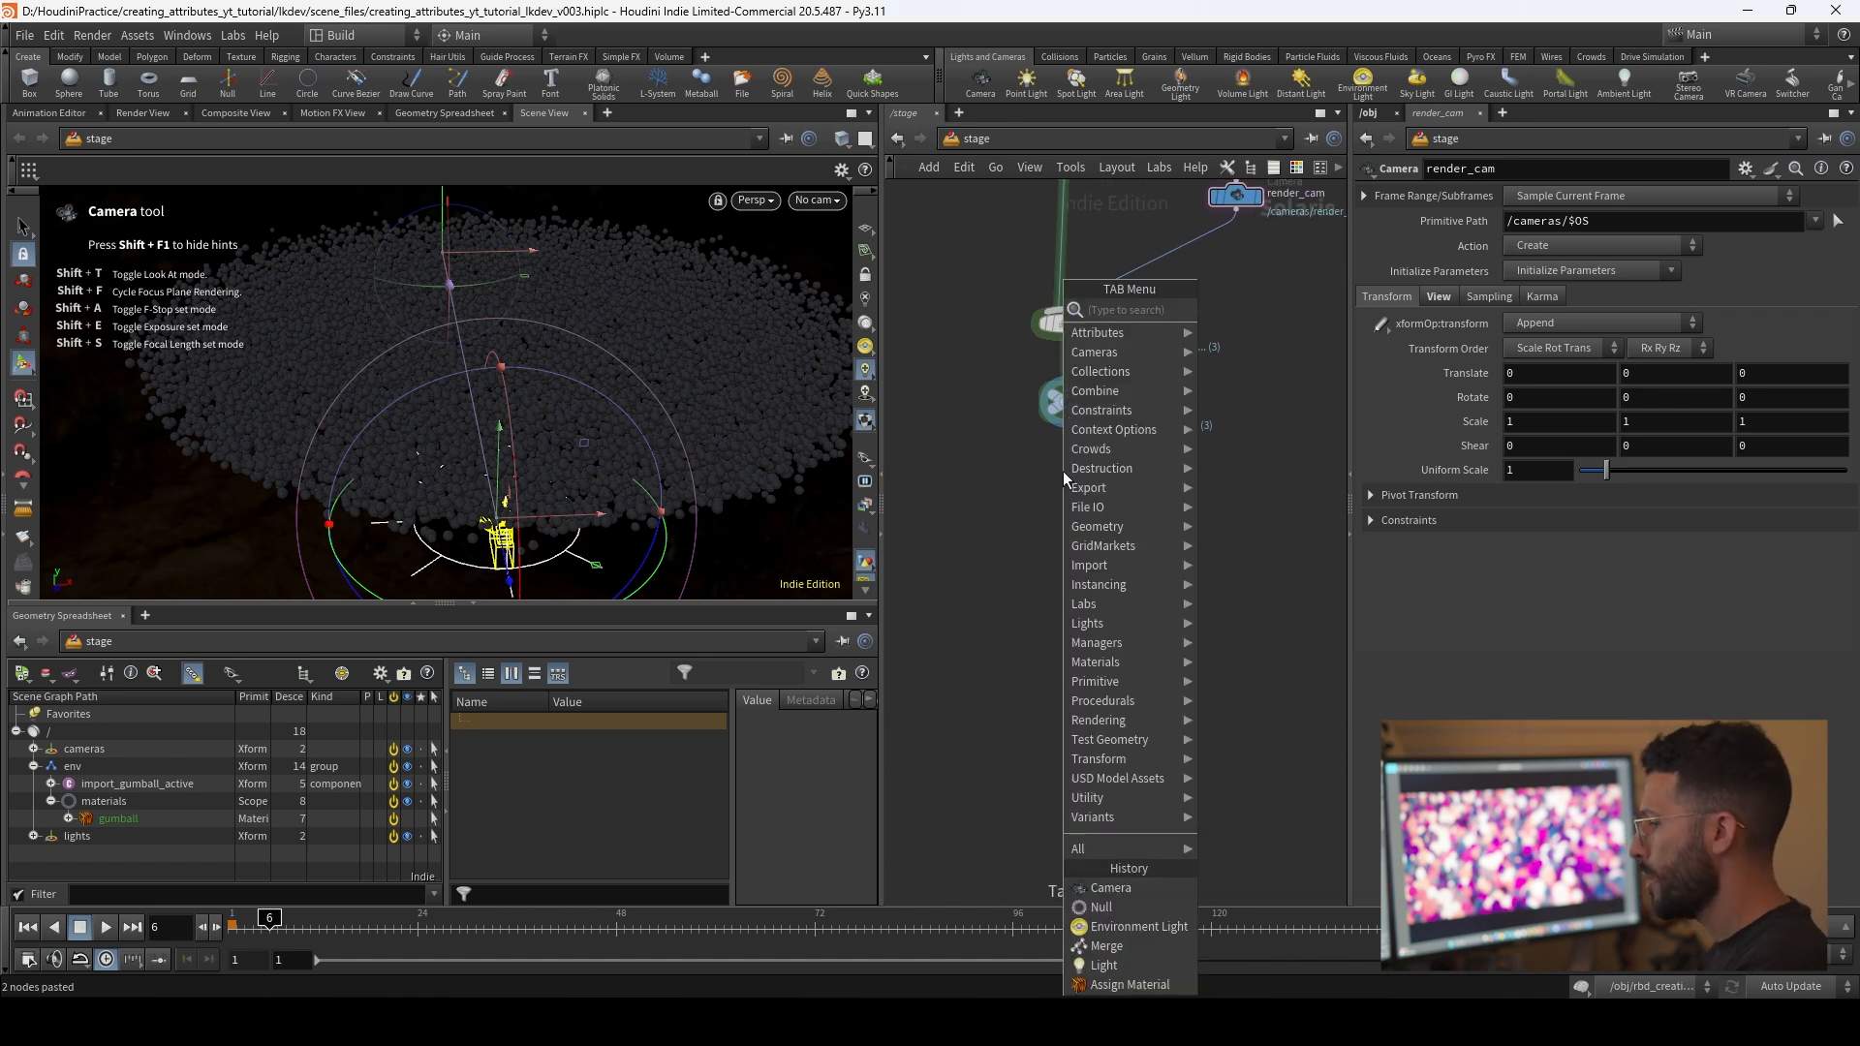
text(render)
key(Down)
key(Down)
key(Down)
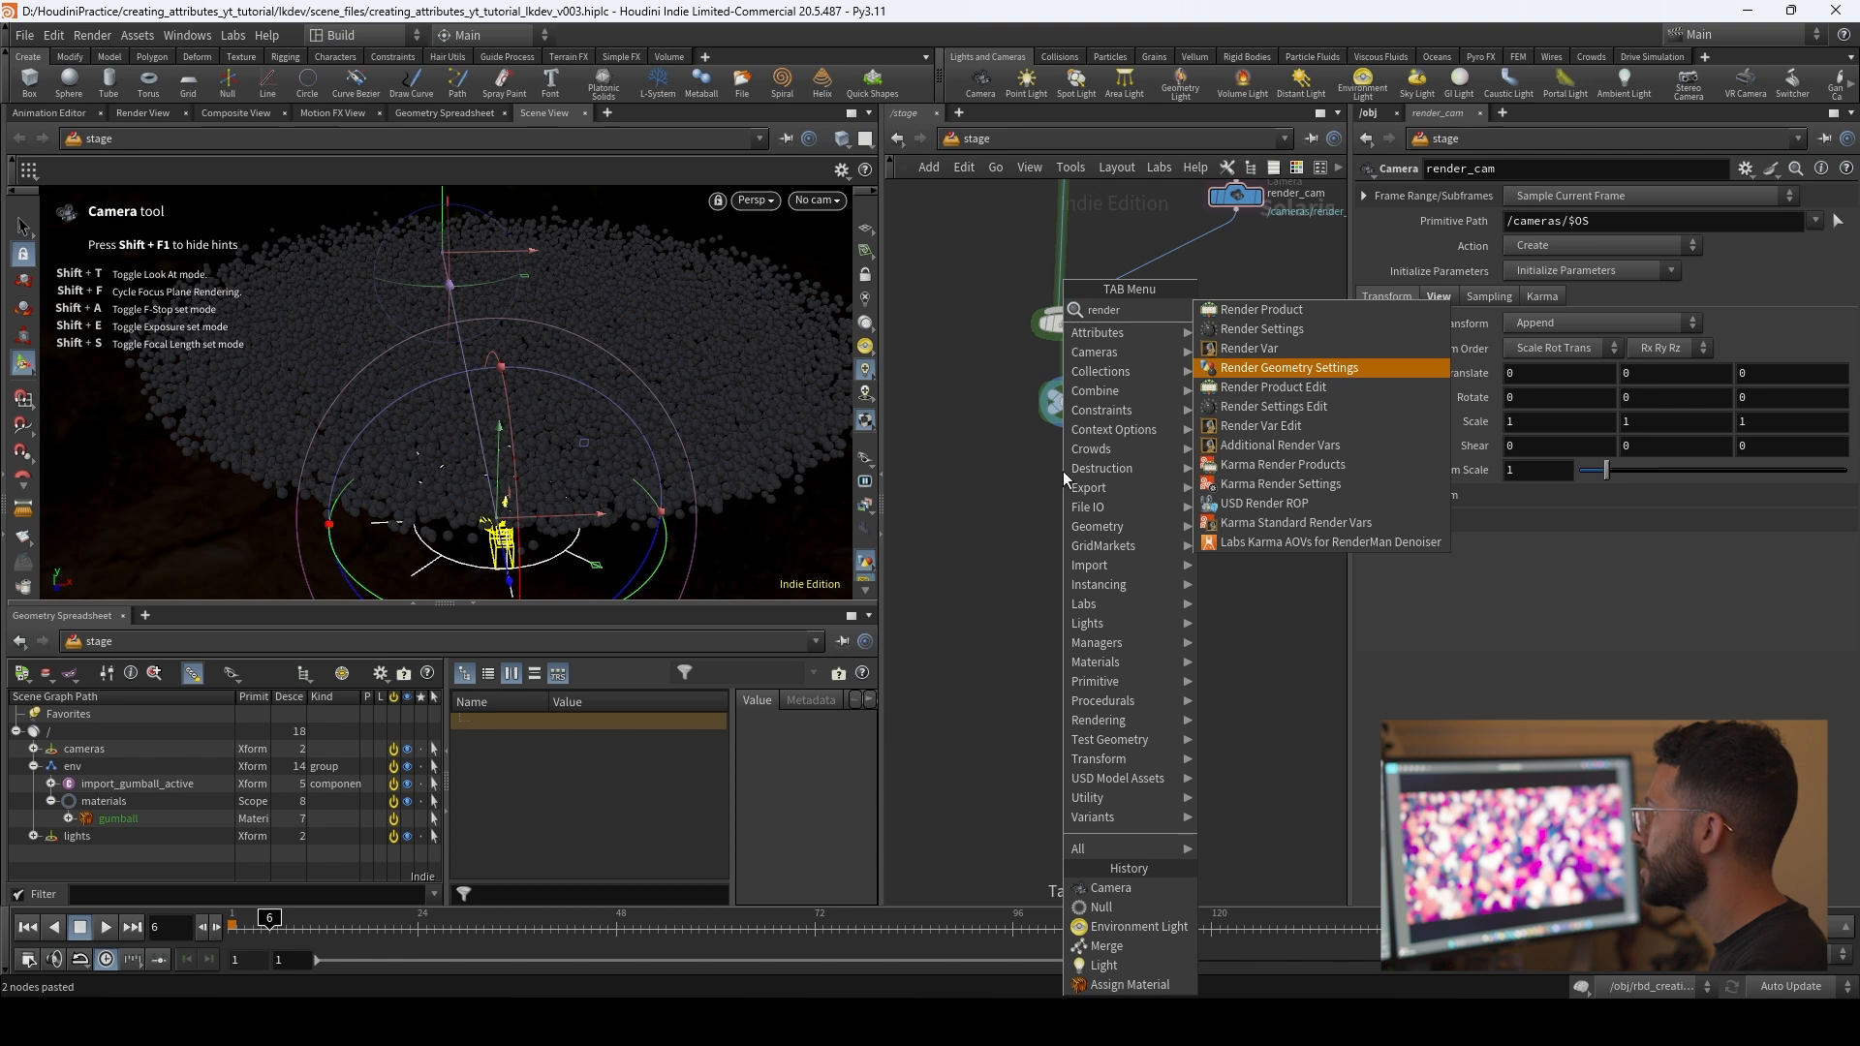
key(Return)
click(1062, 475)
drag(1001, 469, 1000, 469)
alt+drag(722, 401, 614, 426)
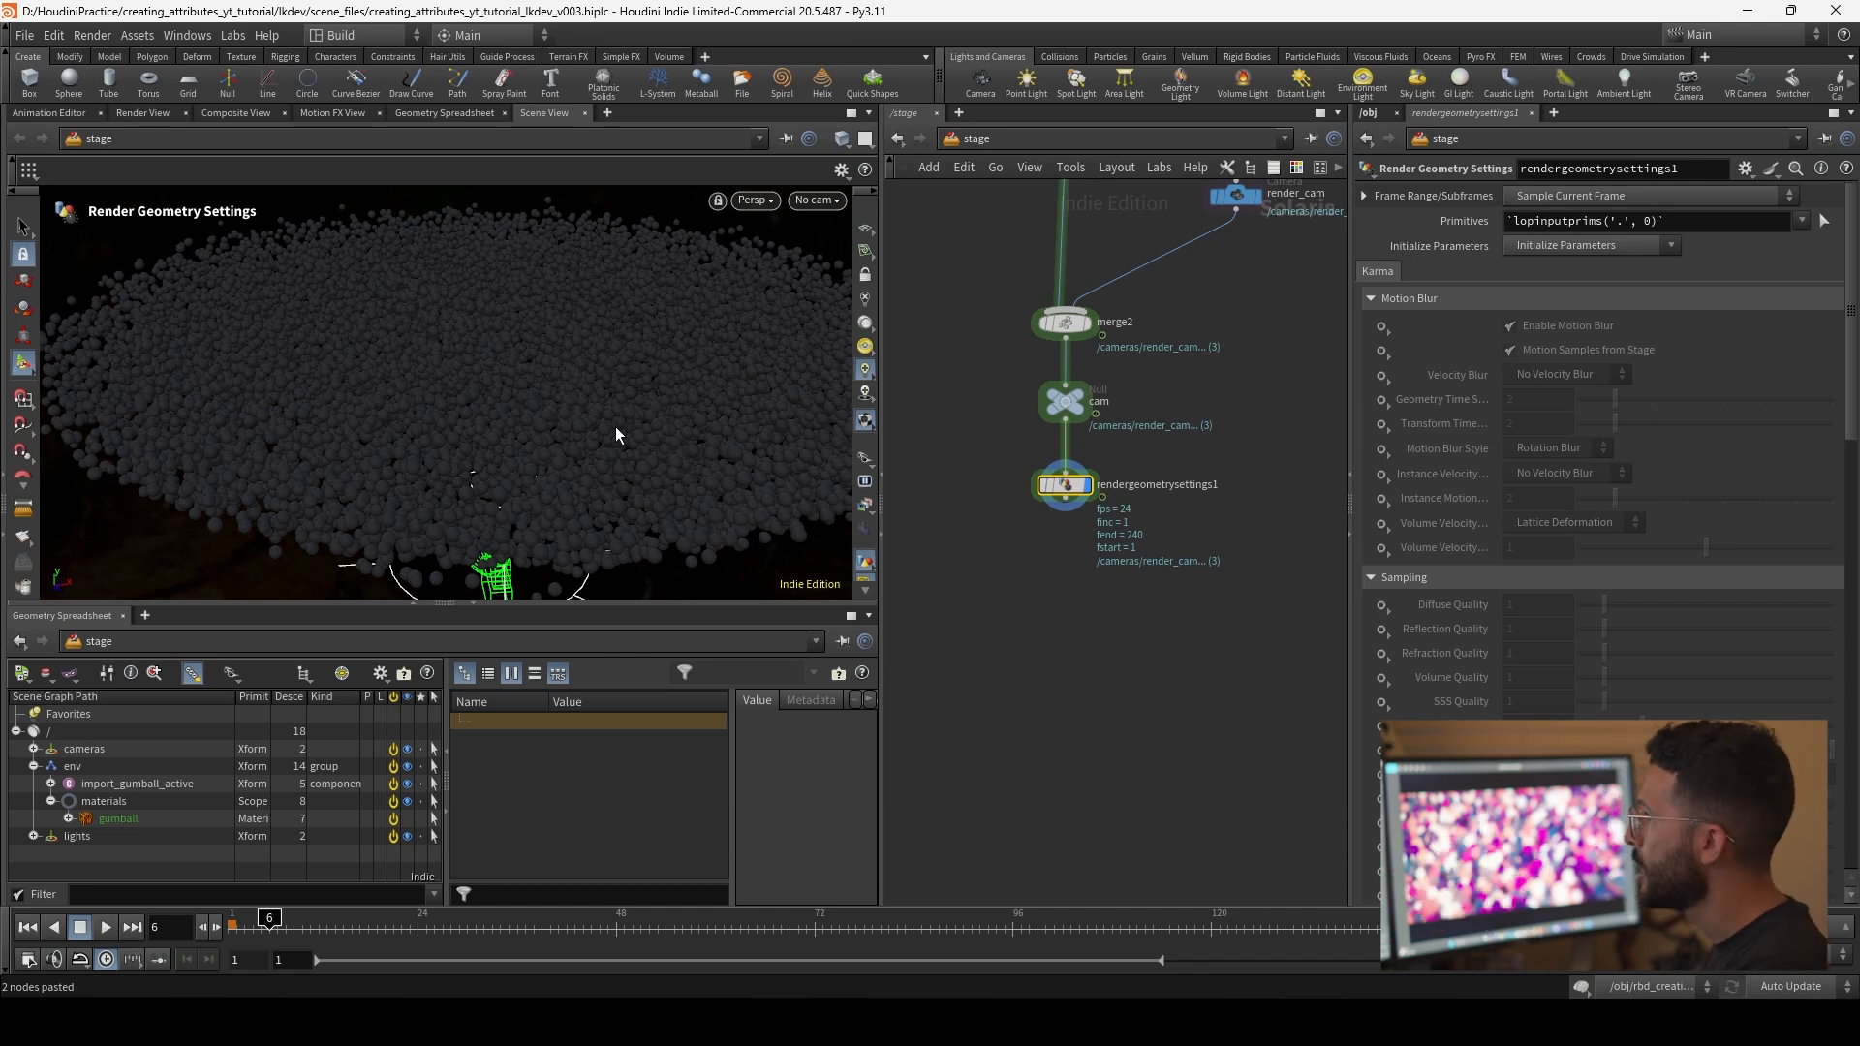
Step: Target /env/import_gumball_active in the Render Geometry Settings and set Treat As Light Source to Yes
click(135, 783)
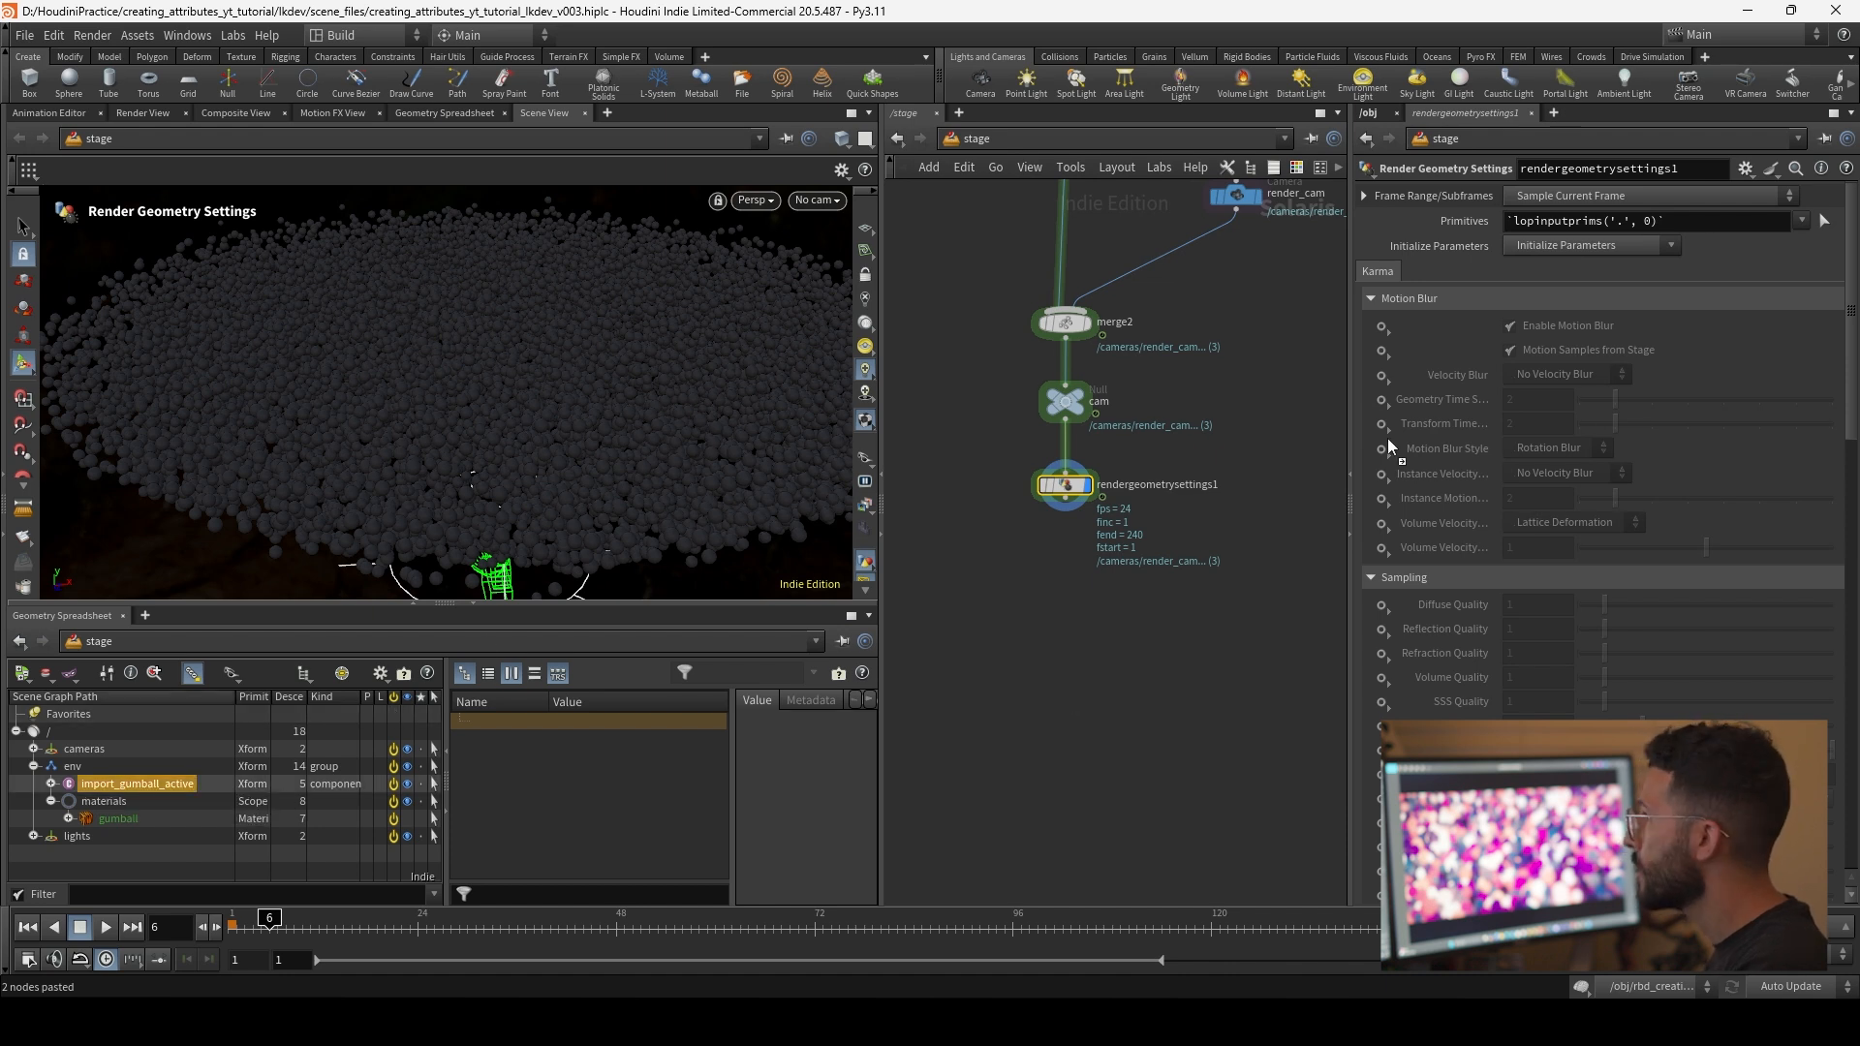
drag(1628, 228, 1630, 229)
scroll(1455, 565, down, 10)
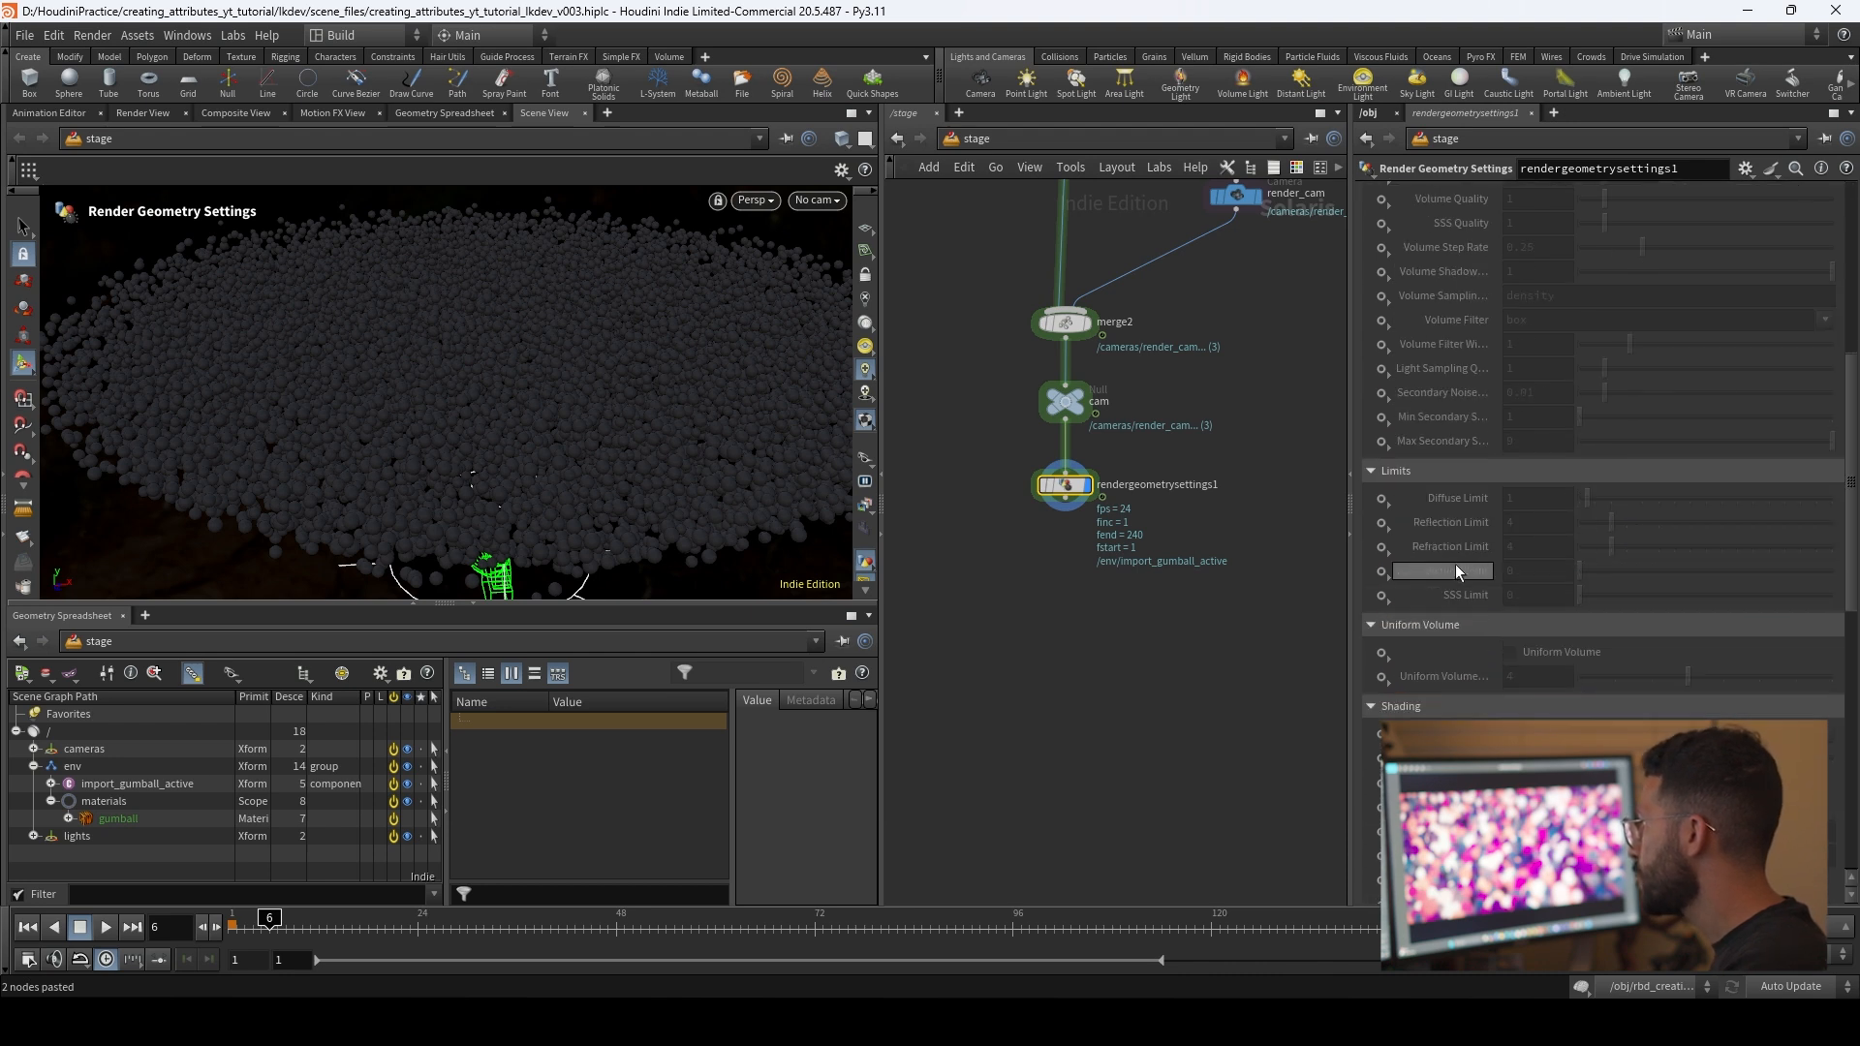
scroll(1428, 547, down, 8)
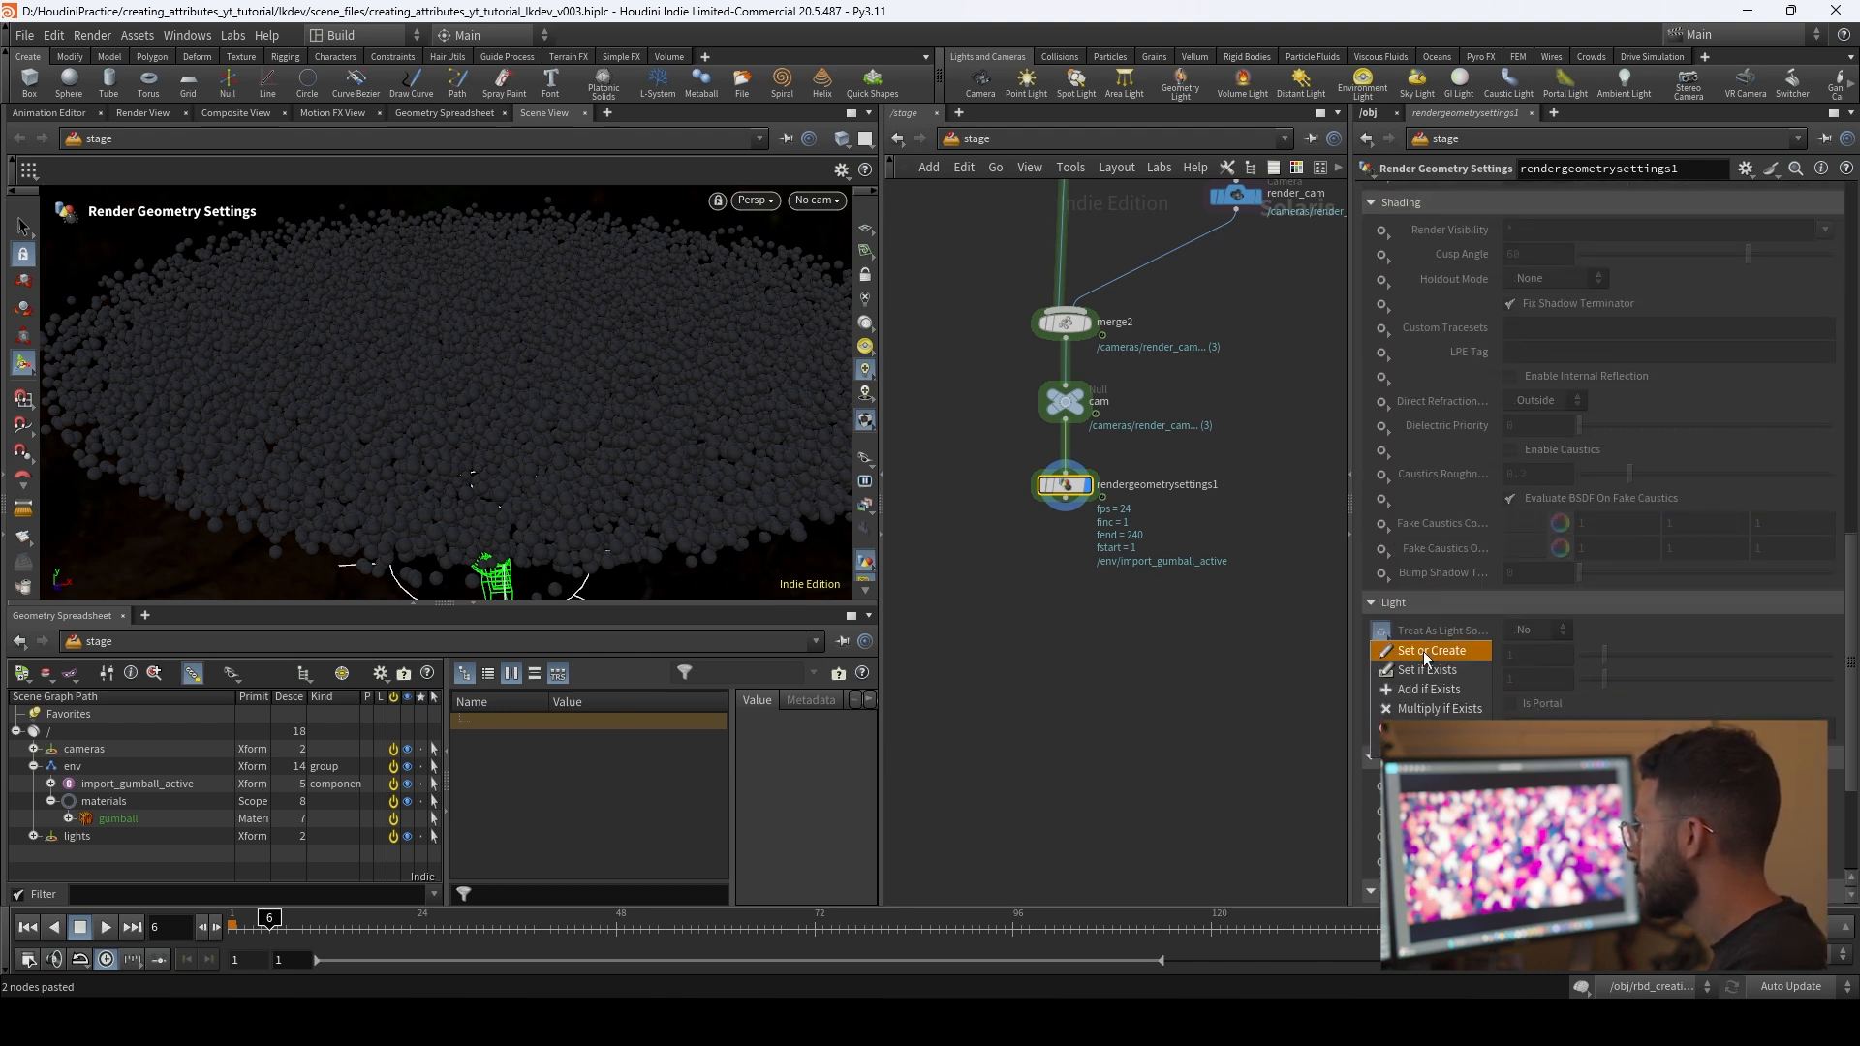
click(1540, 630)
click(1519, 668)
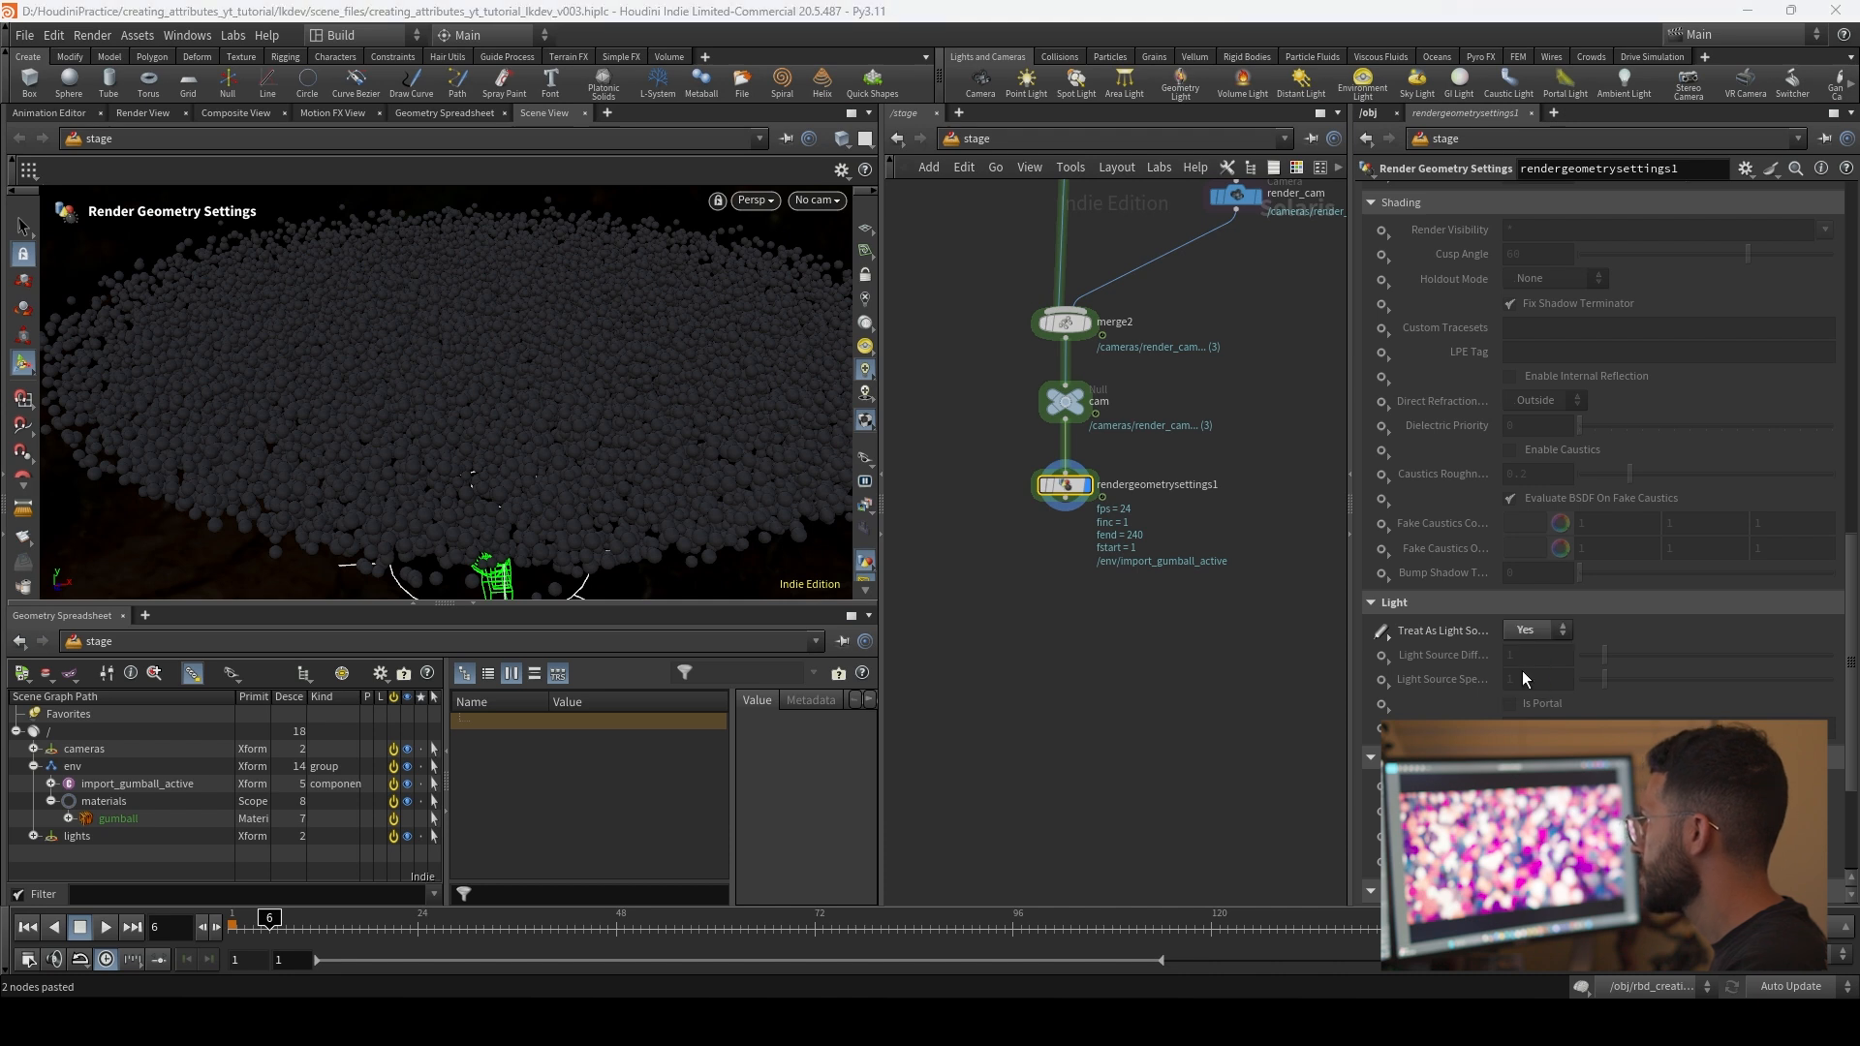
Step: Preview the gumballs up close with Karma XPU and return the viewport renderer to Houdini VK
middle_drag(1131, 565, 1111, 499)
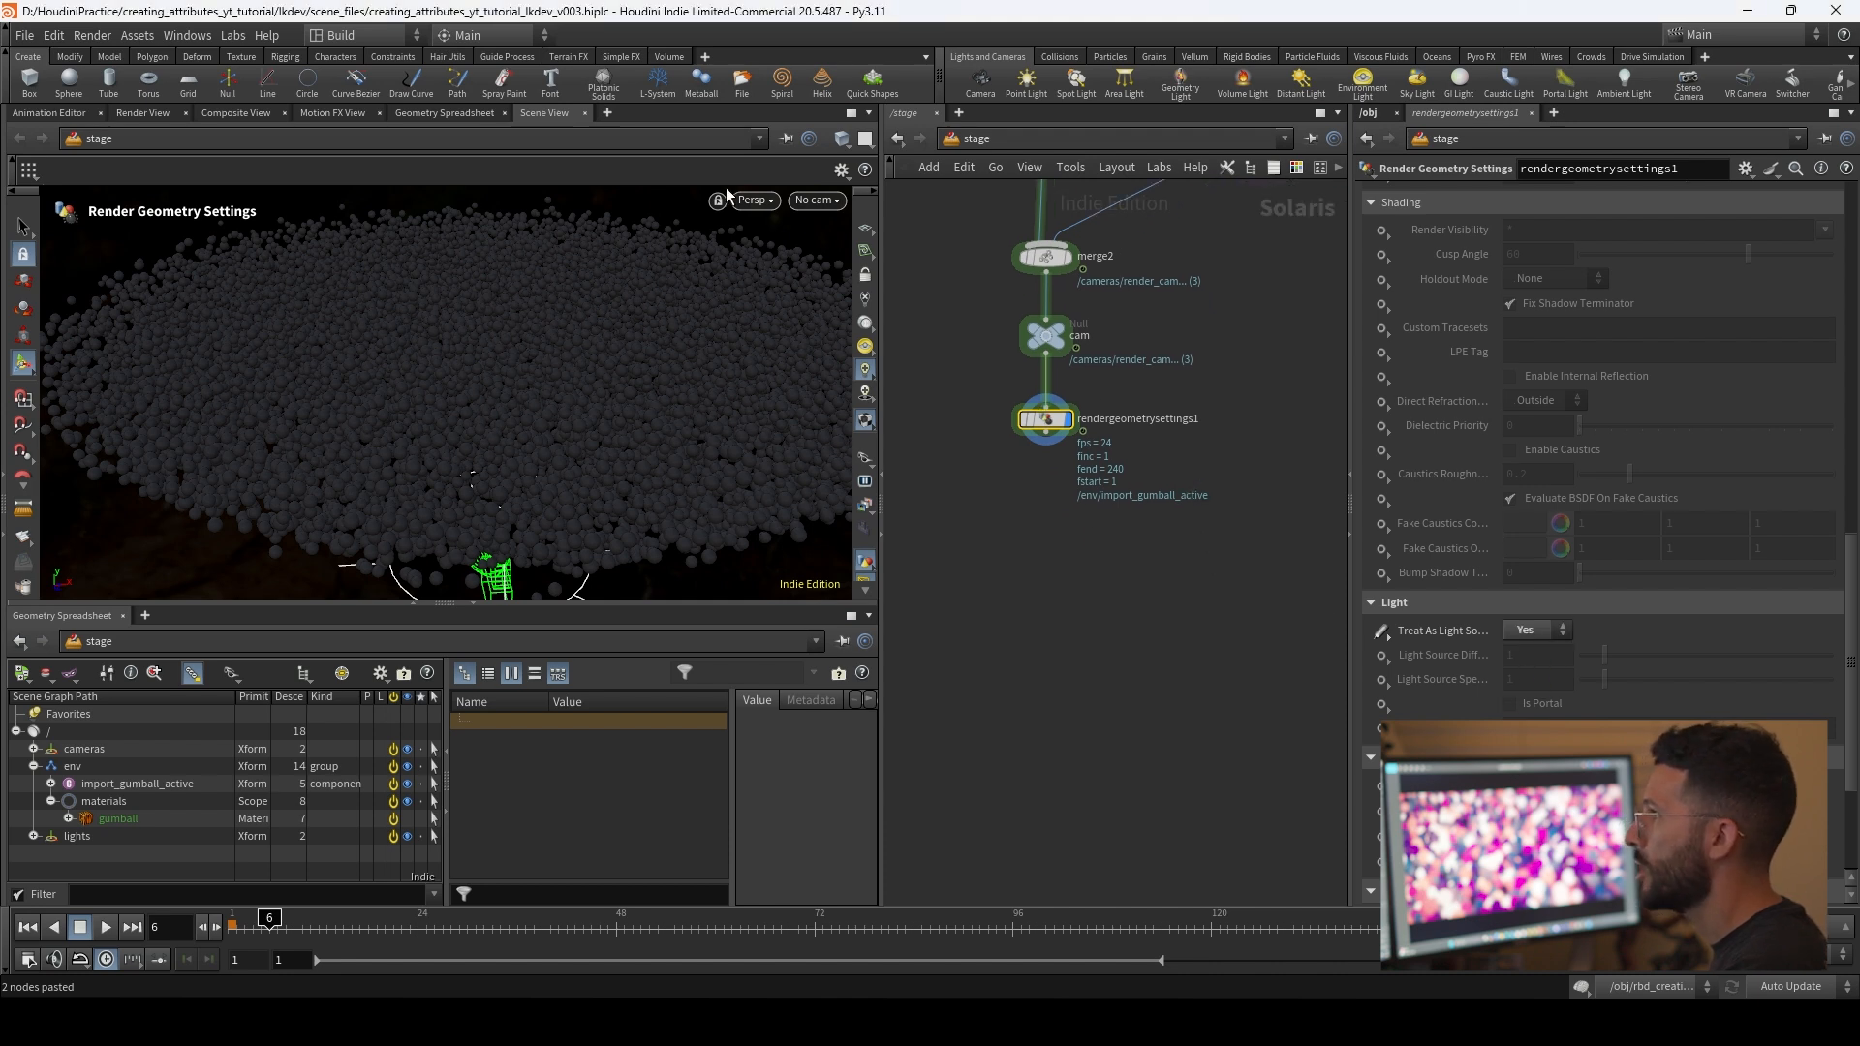
click(753, 199)
click(829, 309)
drag(411, 400, 483, 300)
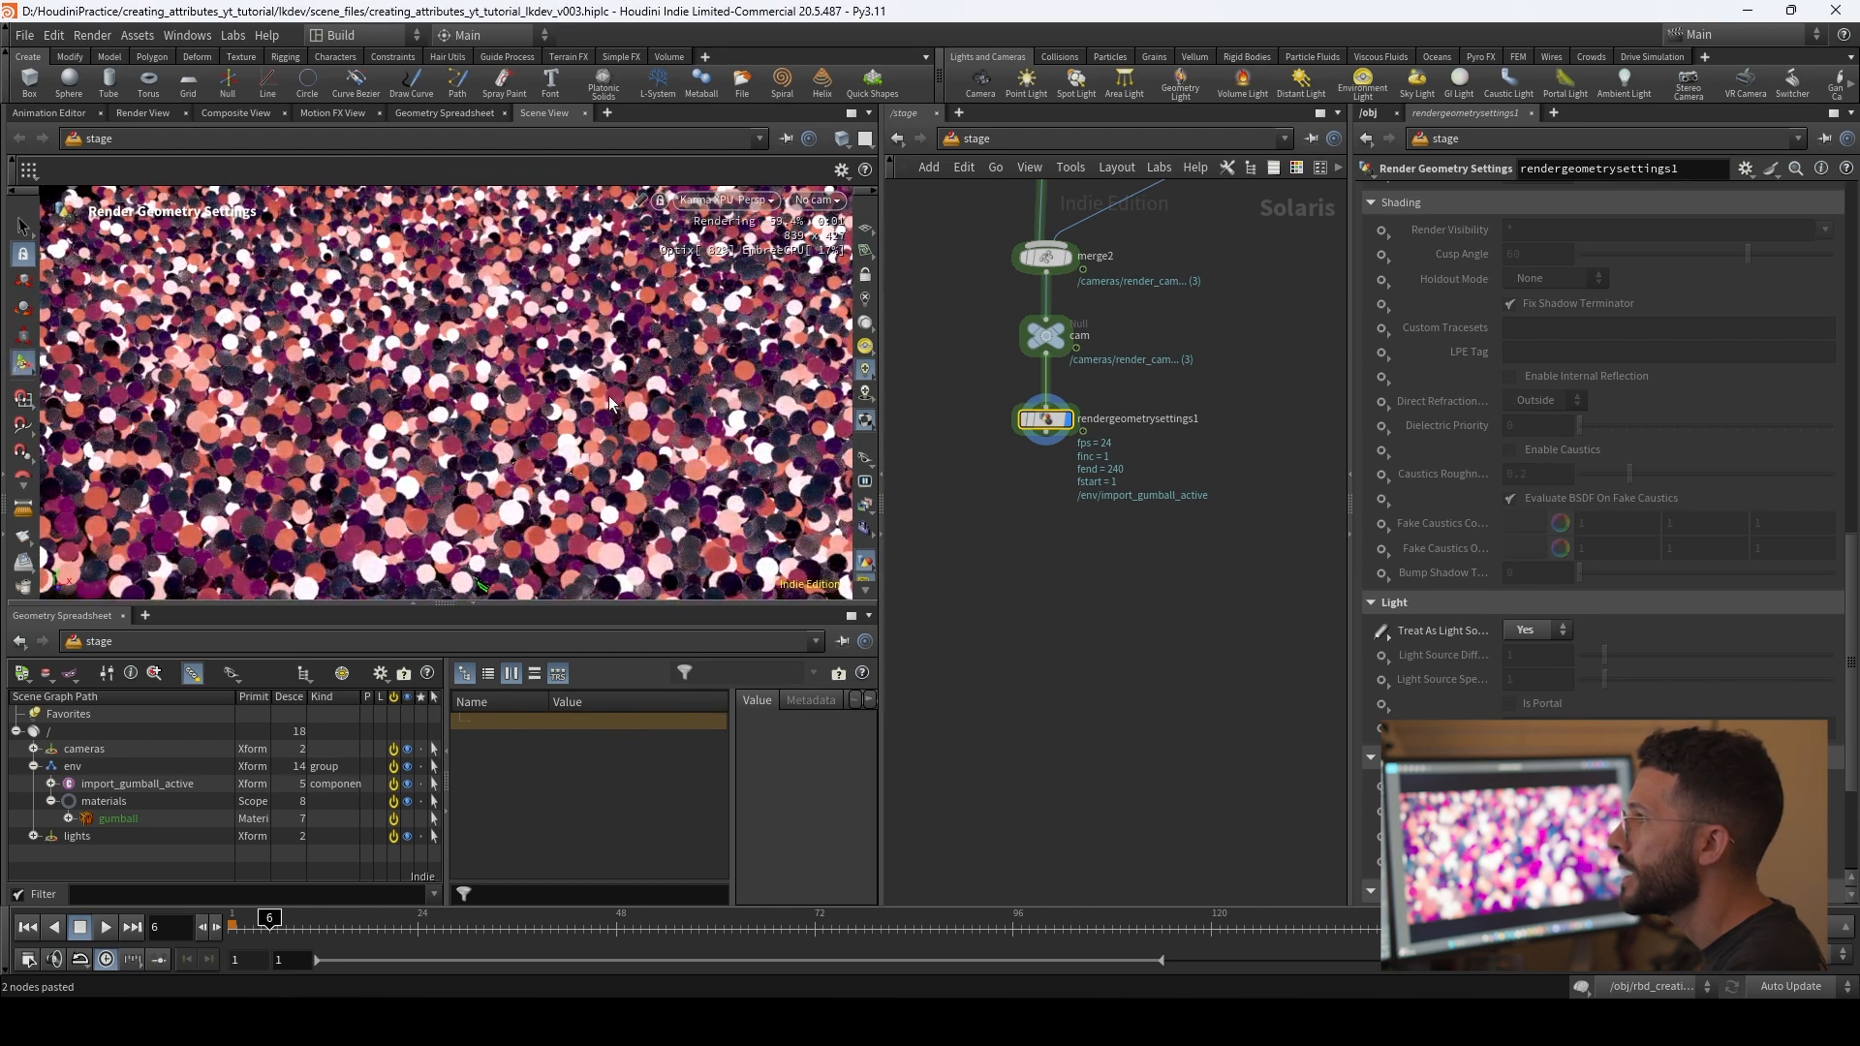
click(757, 209)
click(753, 265)
Step: Re-enable the bypassed import_gumball_static node at the start of the network
scroll(1042, 514, down, 3)
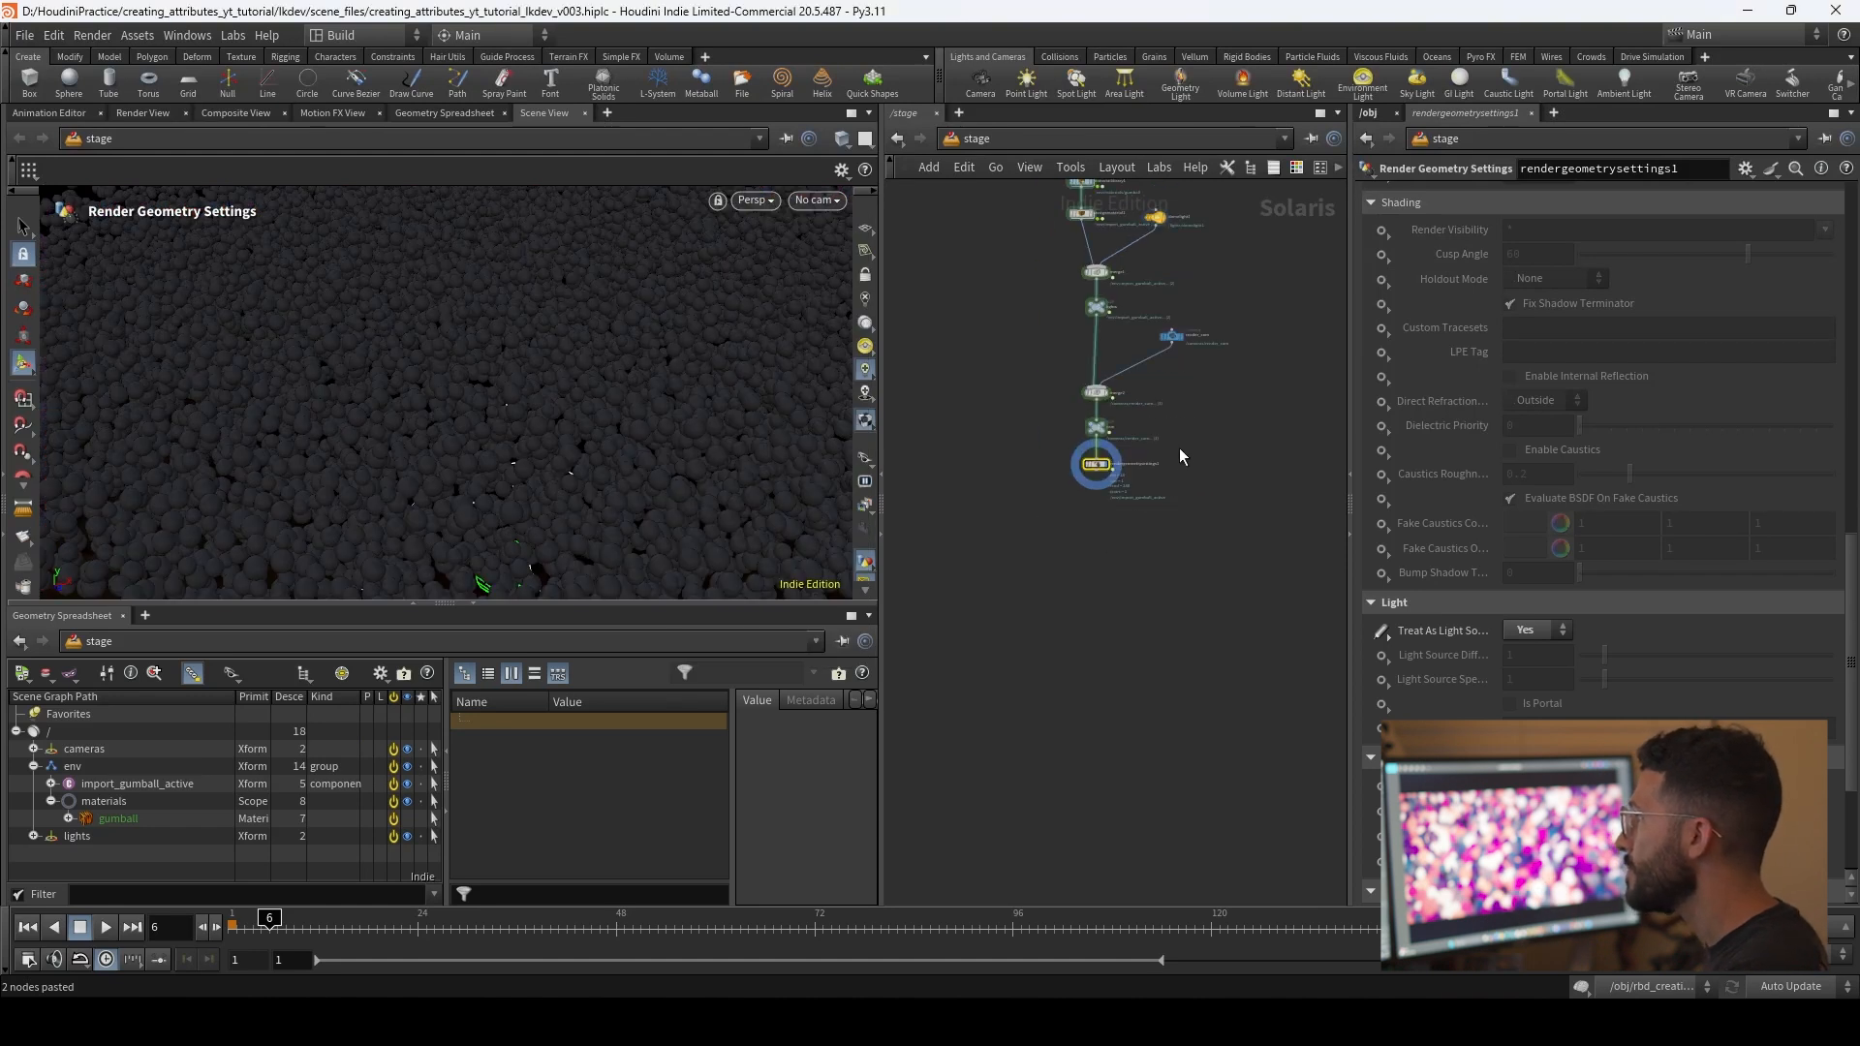
middle_drag(1178, 449, 1188, 652)
scroll(1122, 358, up, 4)
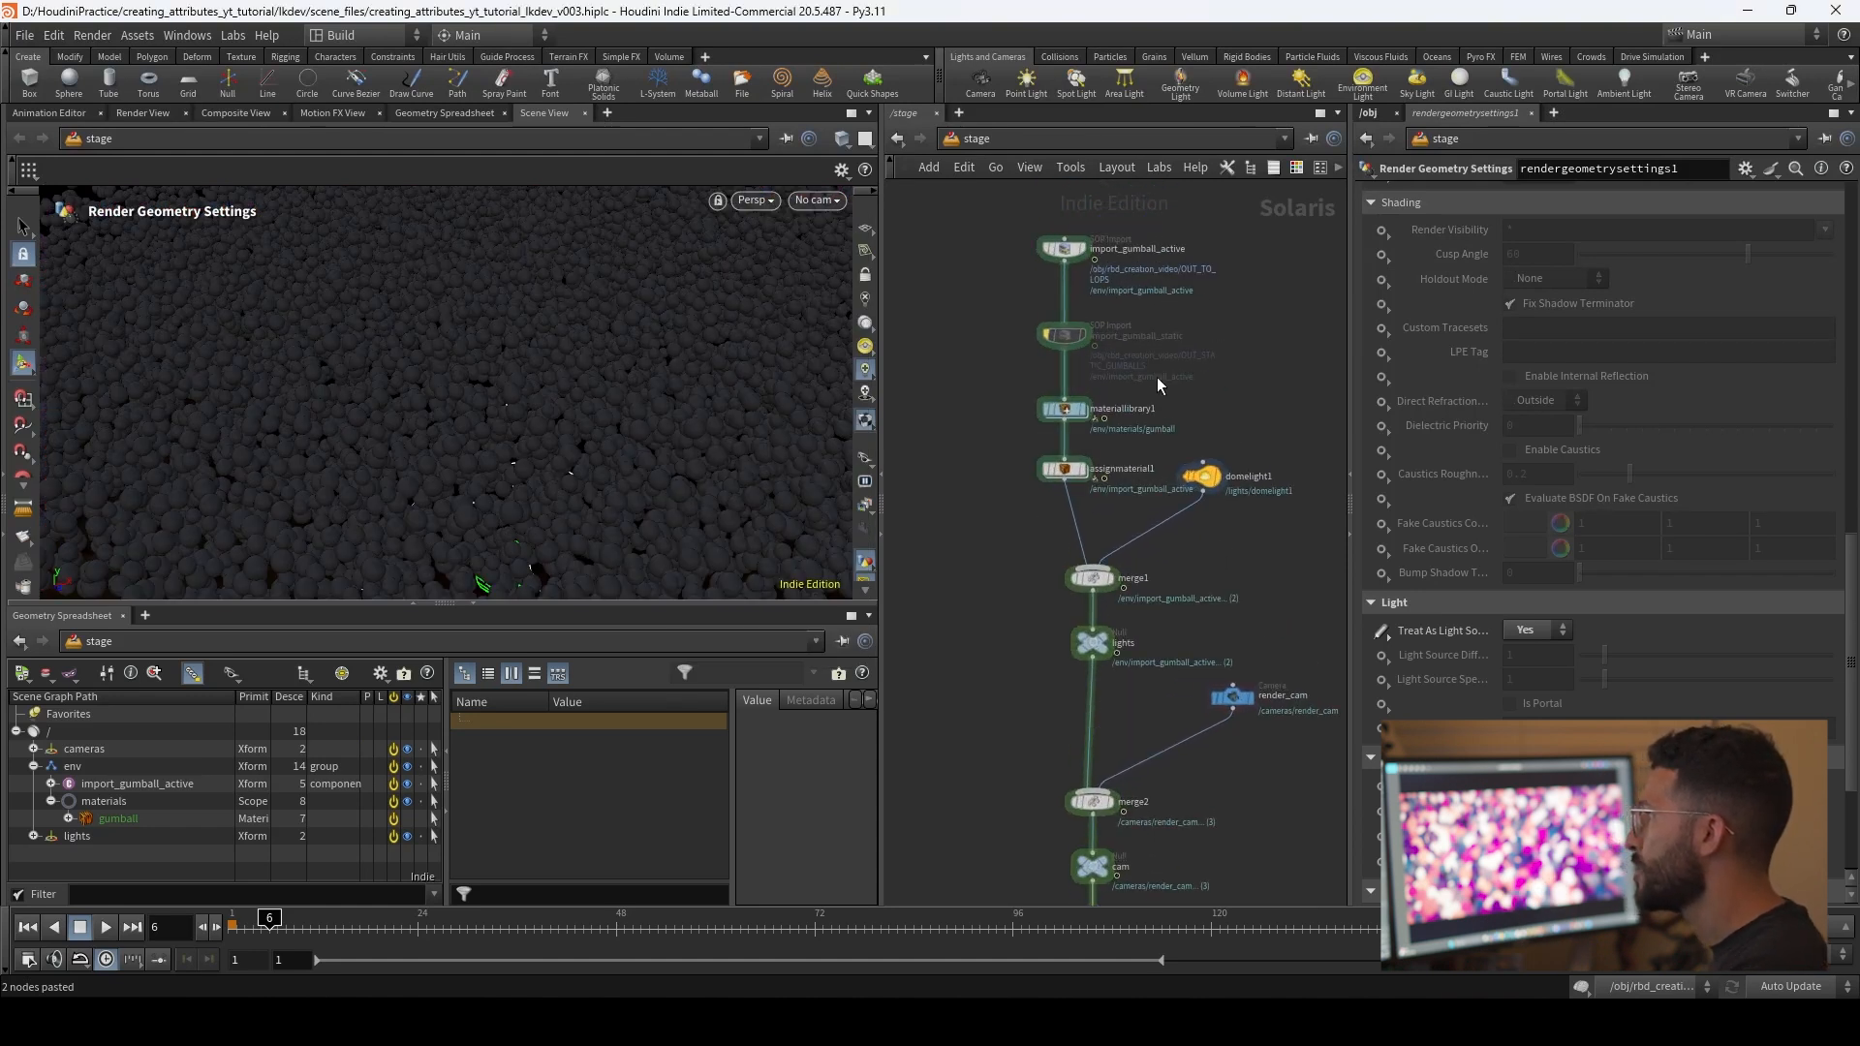
click(1079, 362)
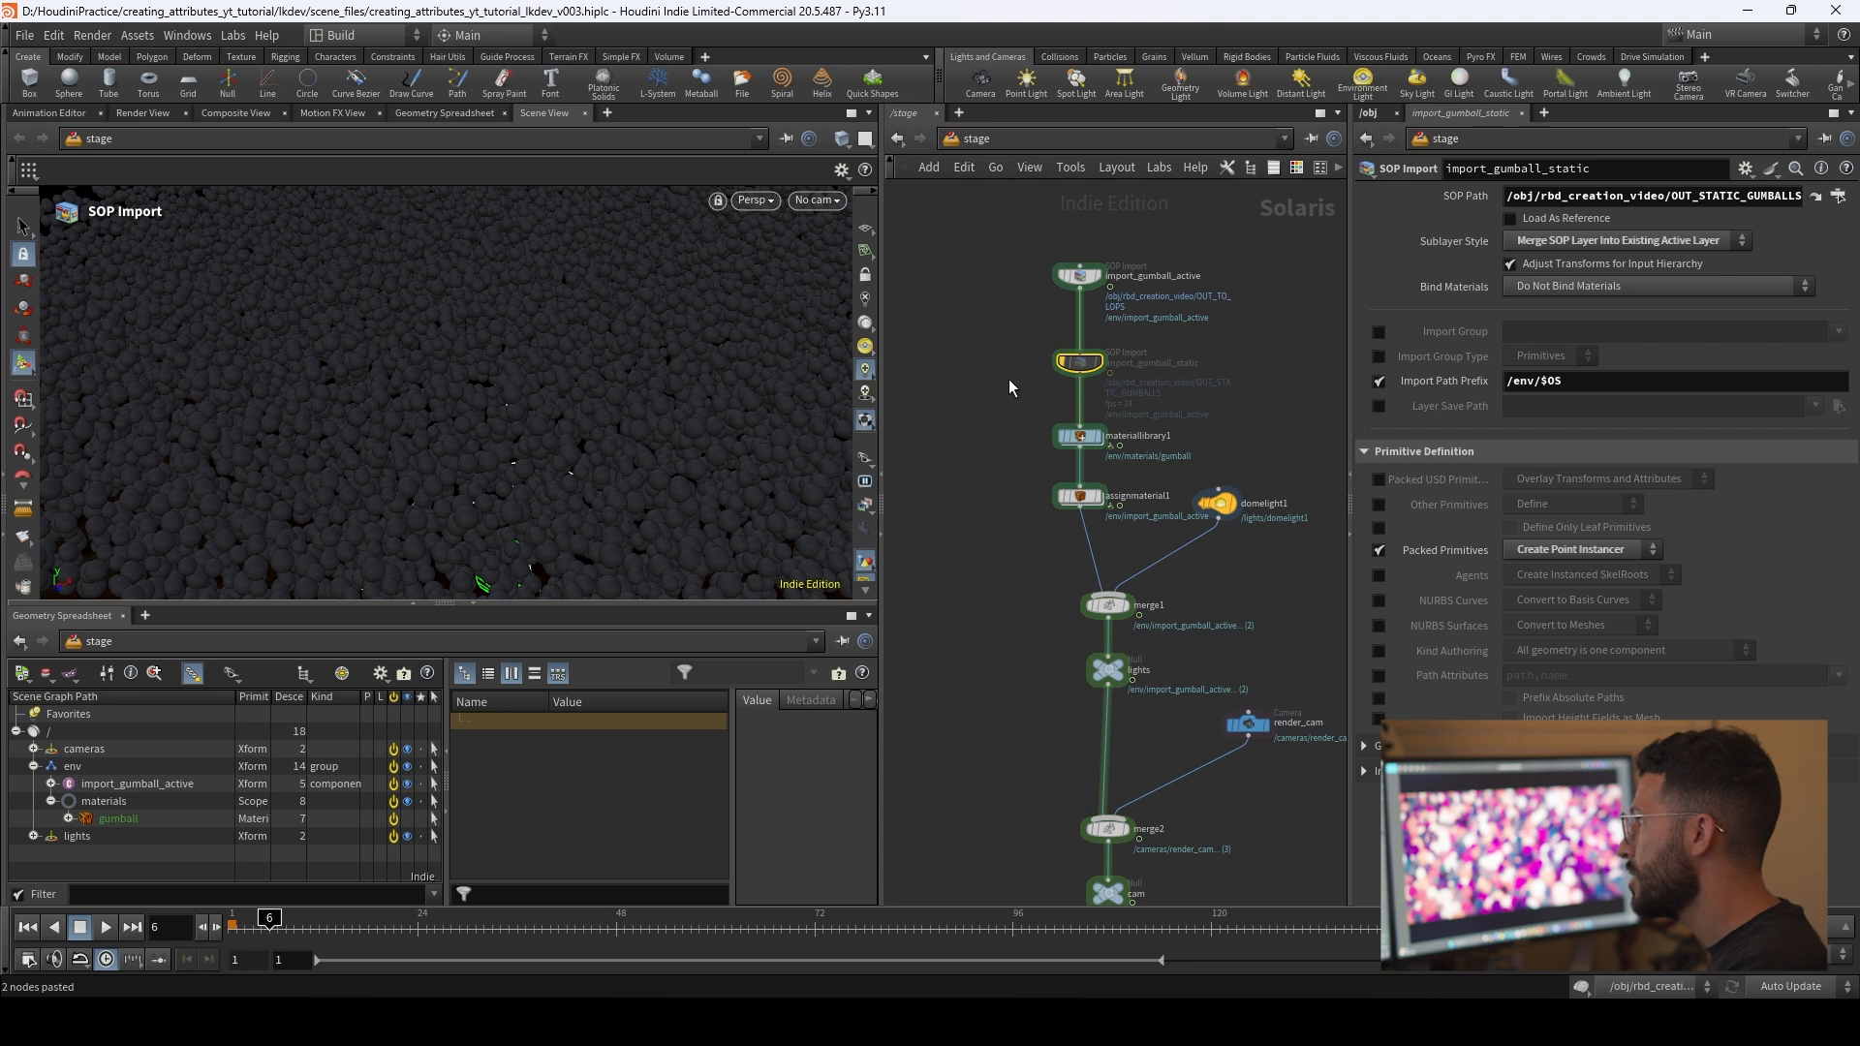
Step: Set the assignmaterial1 primitives pattern to /env/import_gumball_* so the gumball material covers both imports
click(1080, 437)
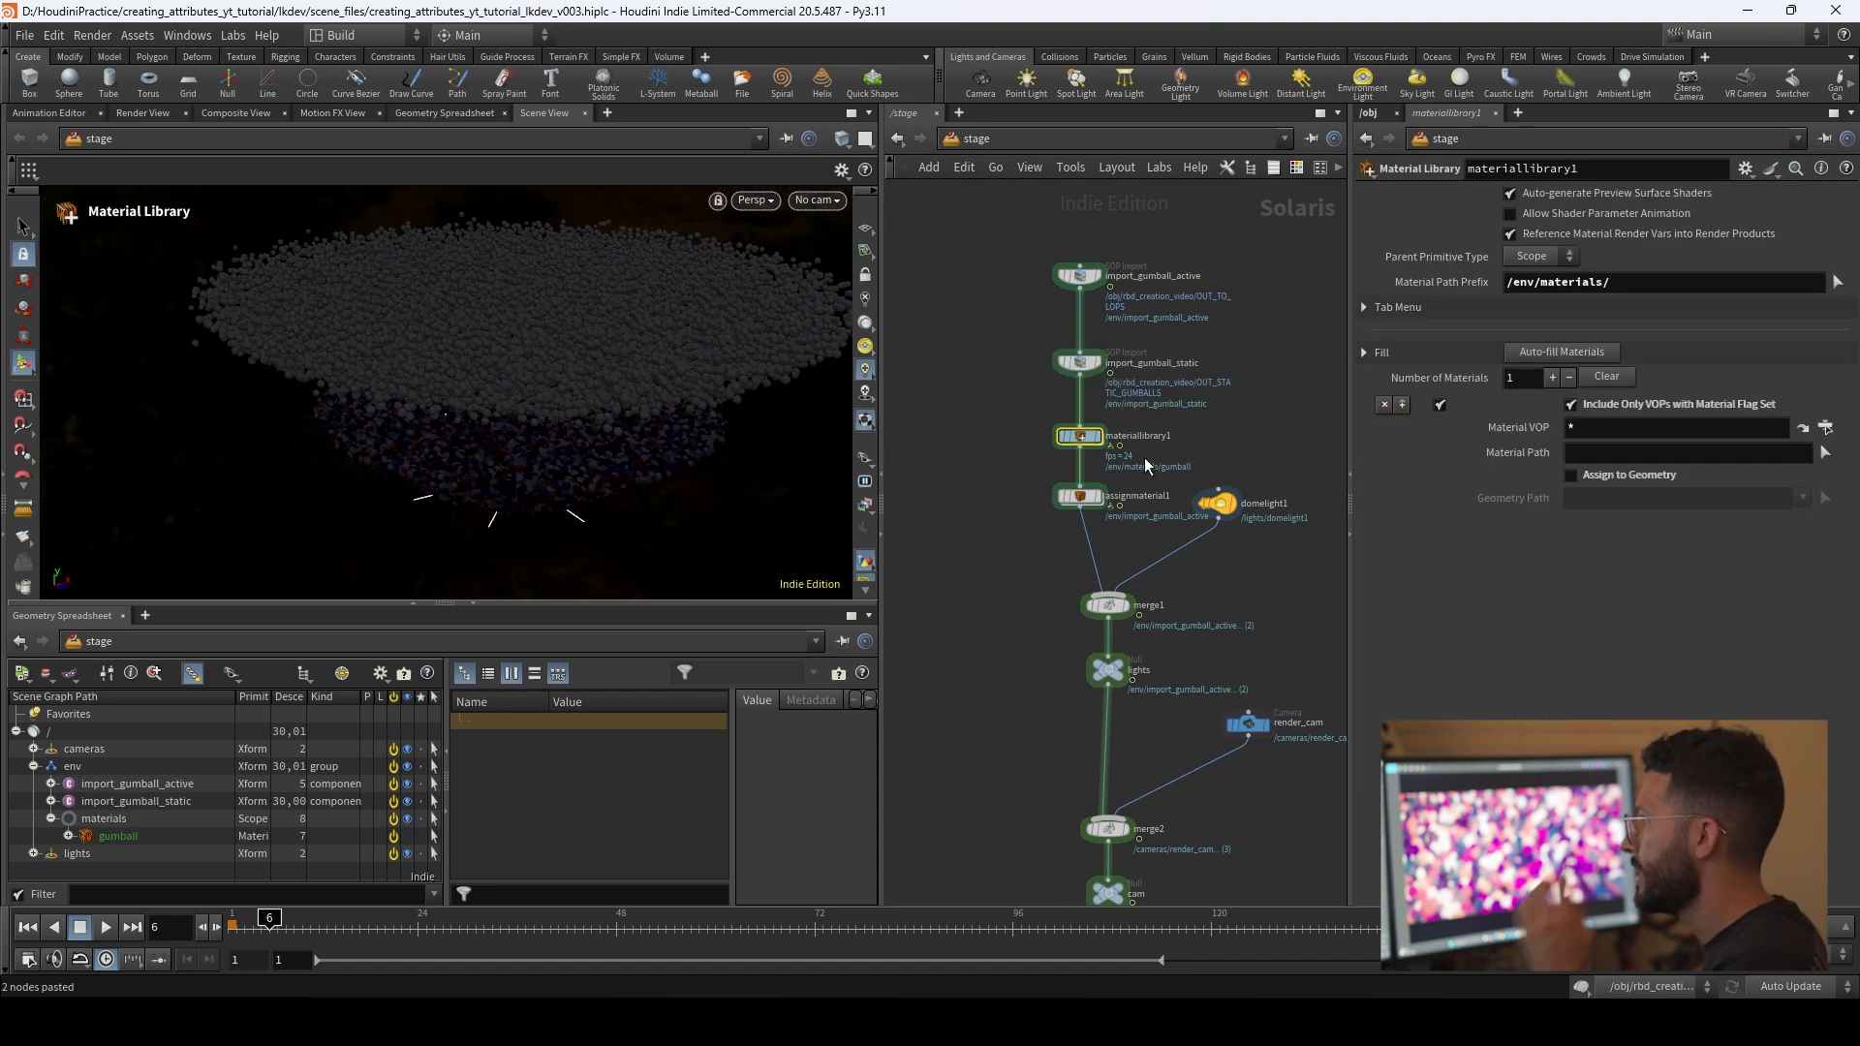
click(1079, 497)
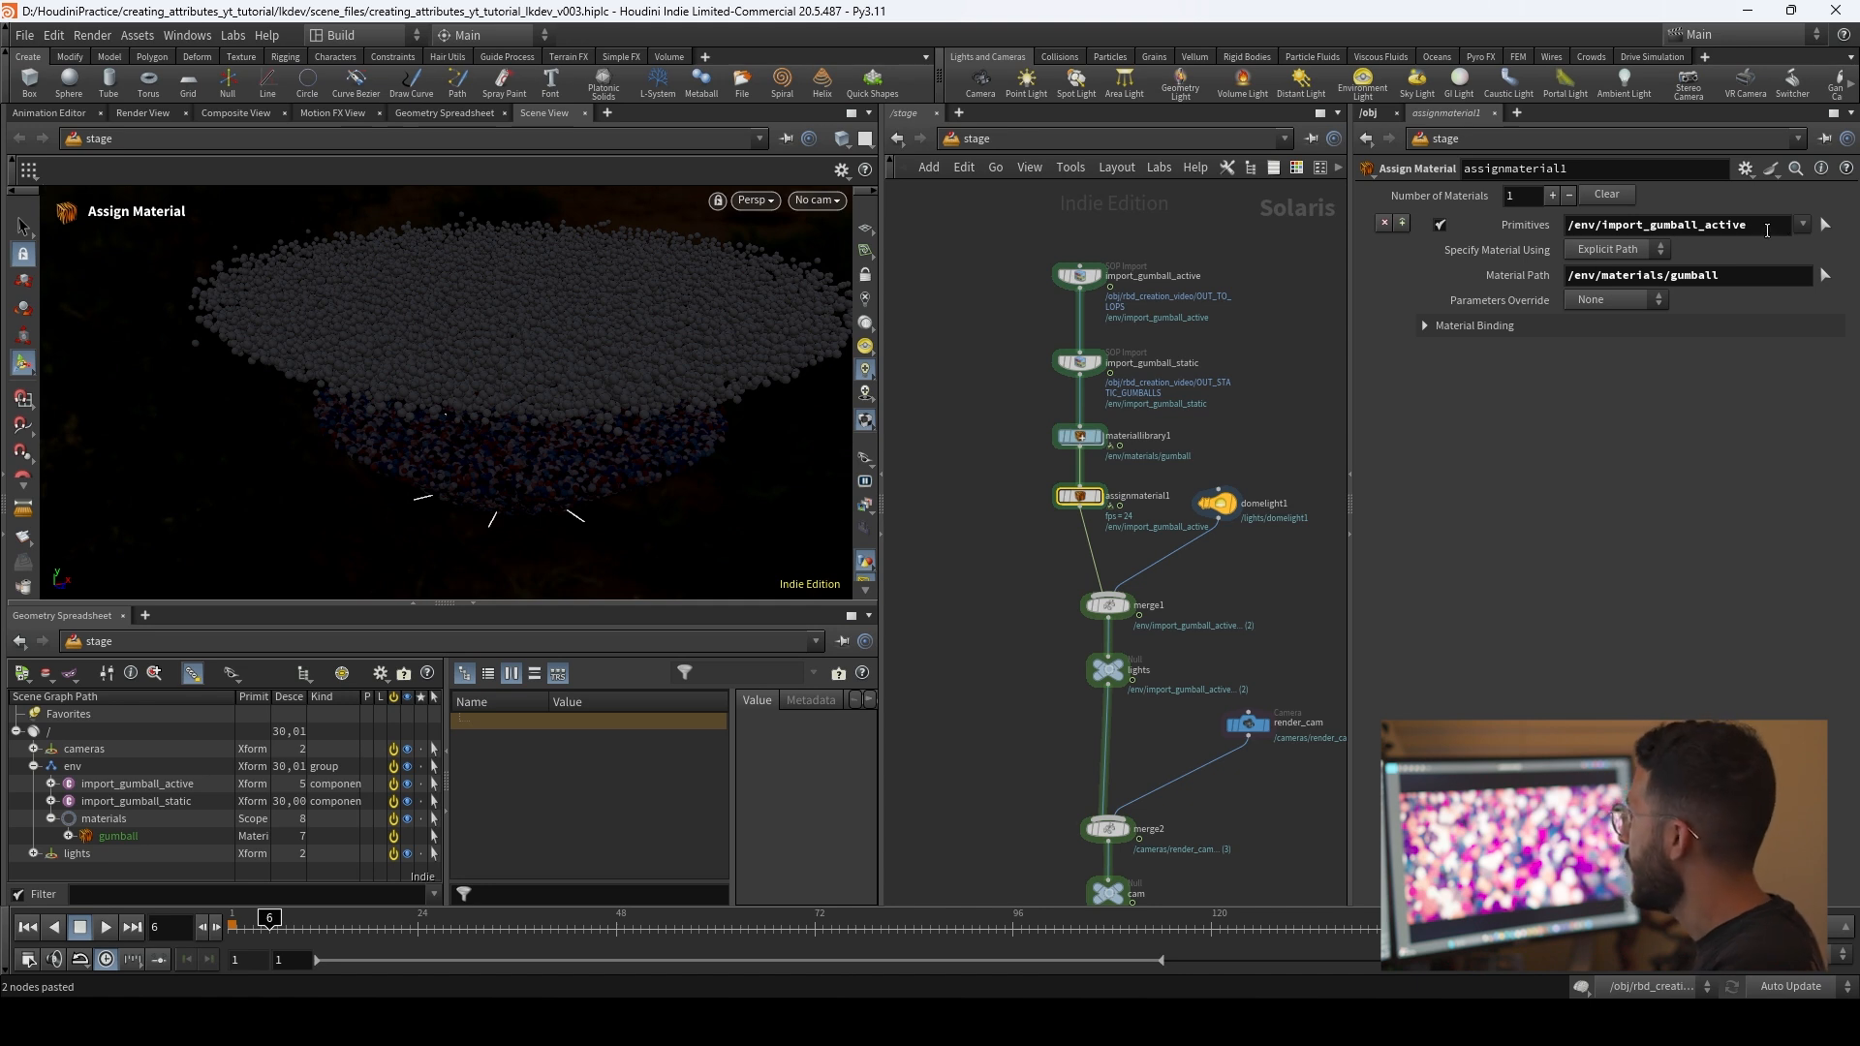
double_click(1723, 230)
text(*)
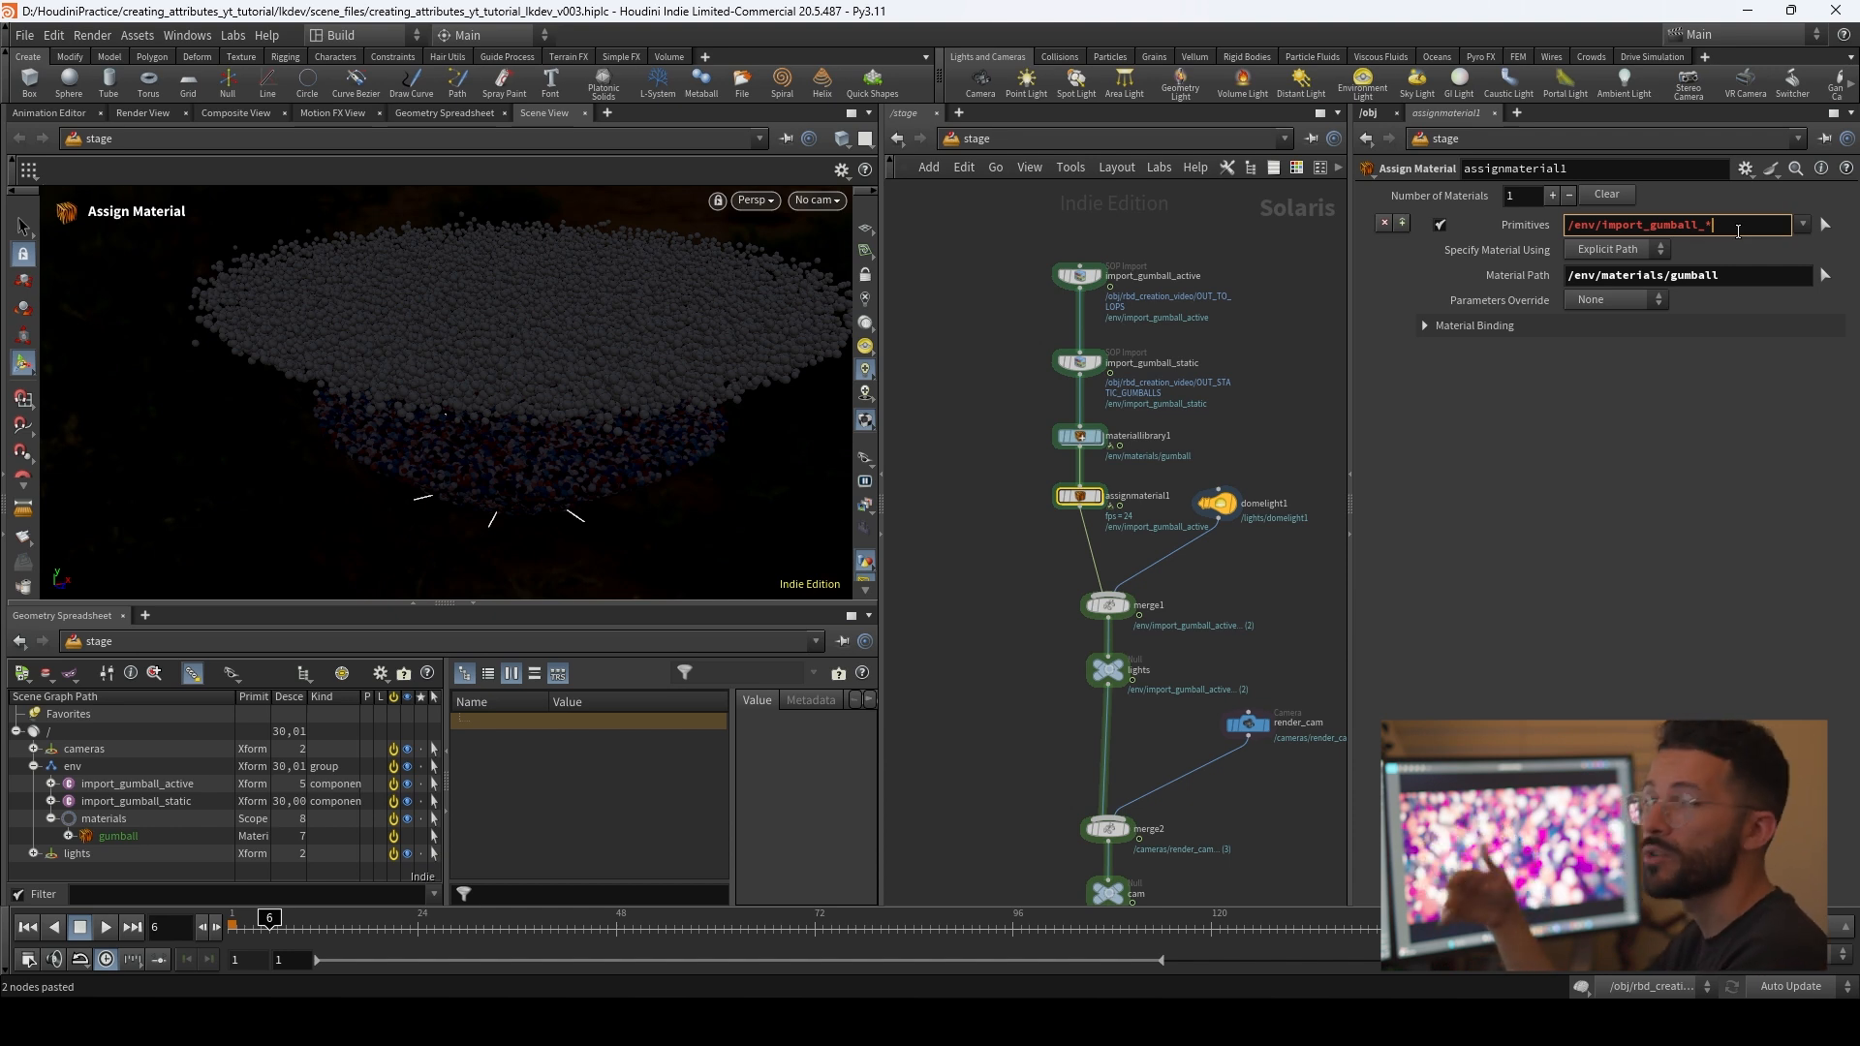
key(Return)
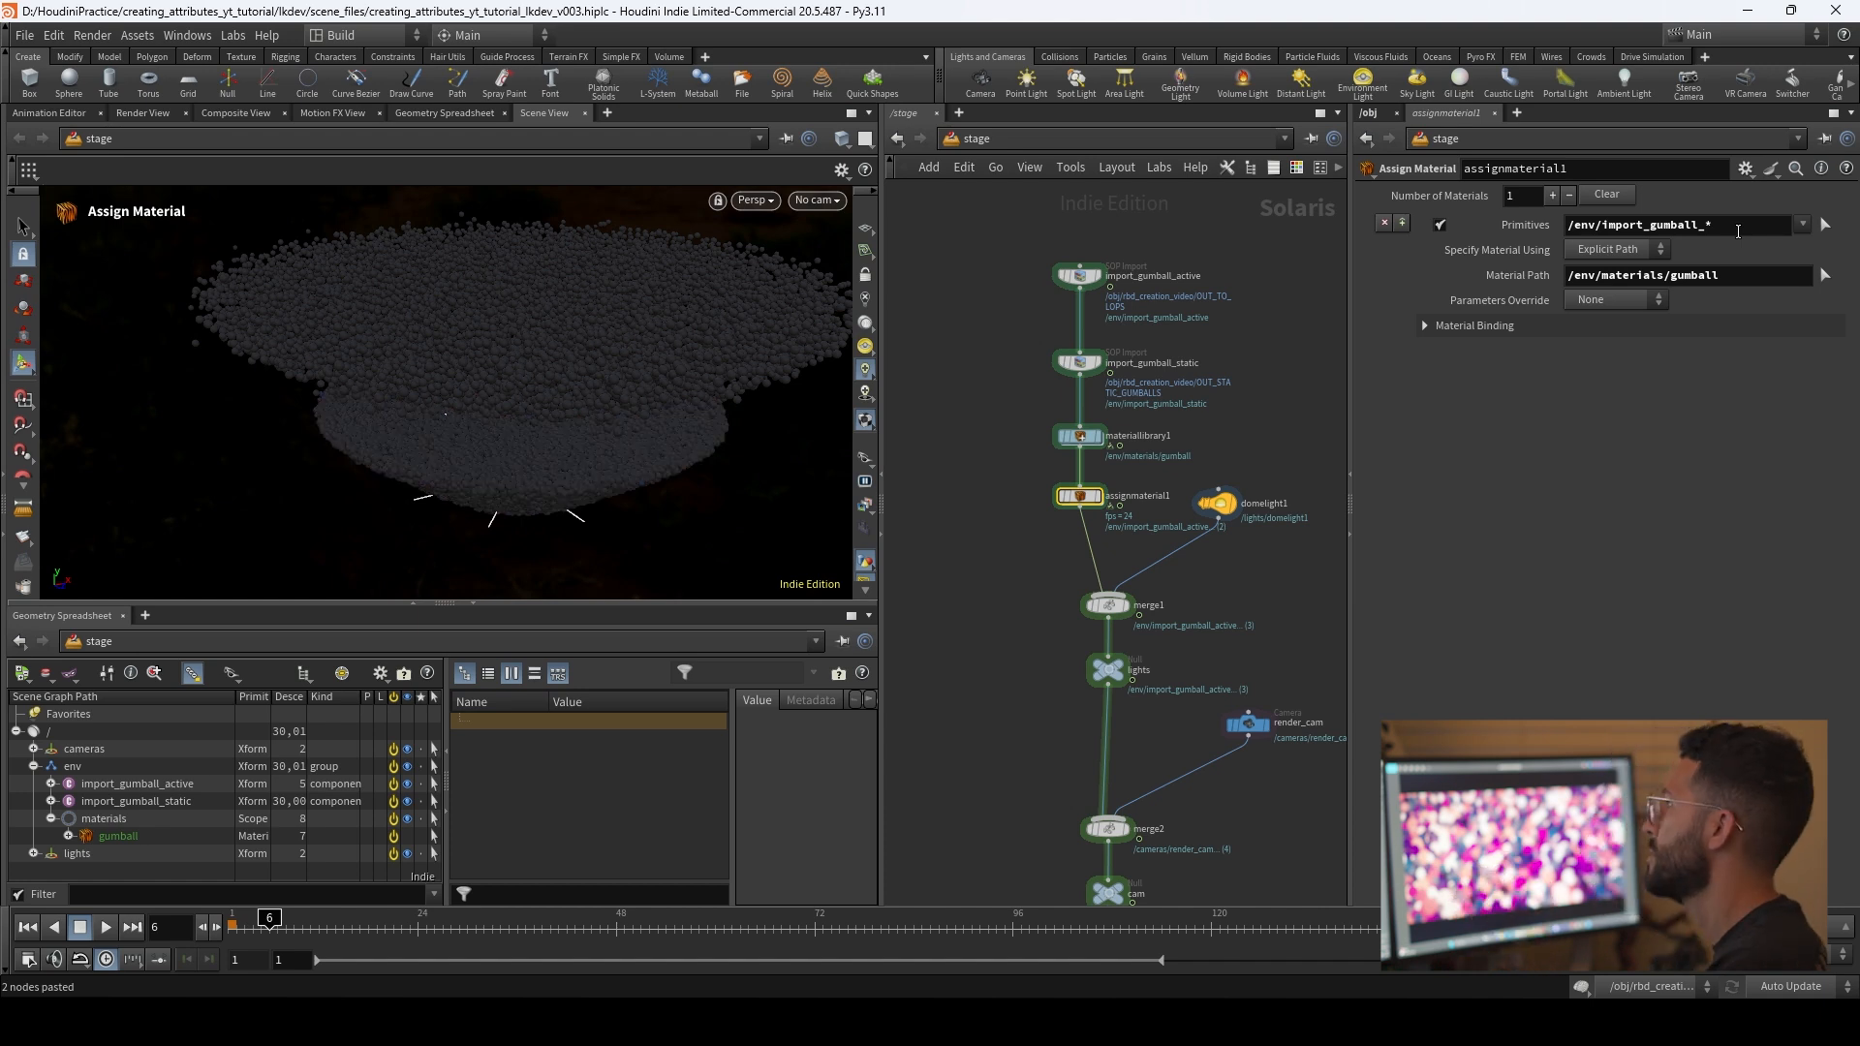
Step: Switch the viewport renderer to Karma XPU and examine the active and static gumballs together
alt+drag(730, 448, 735, 319)
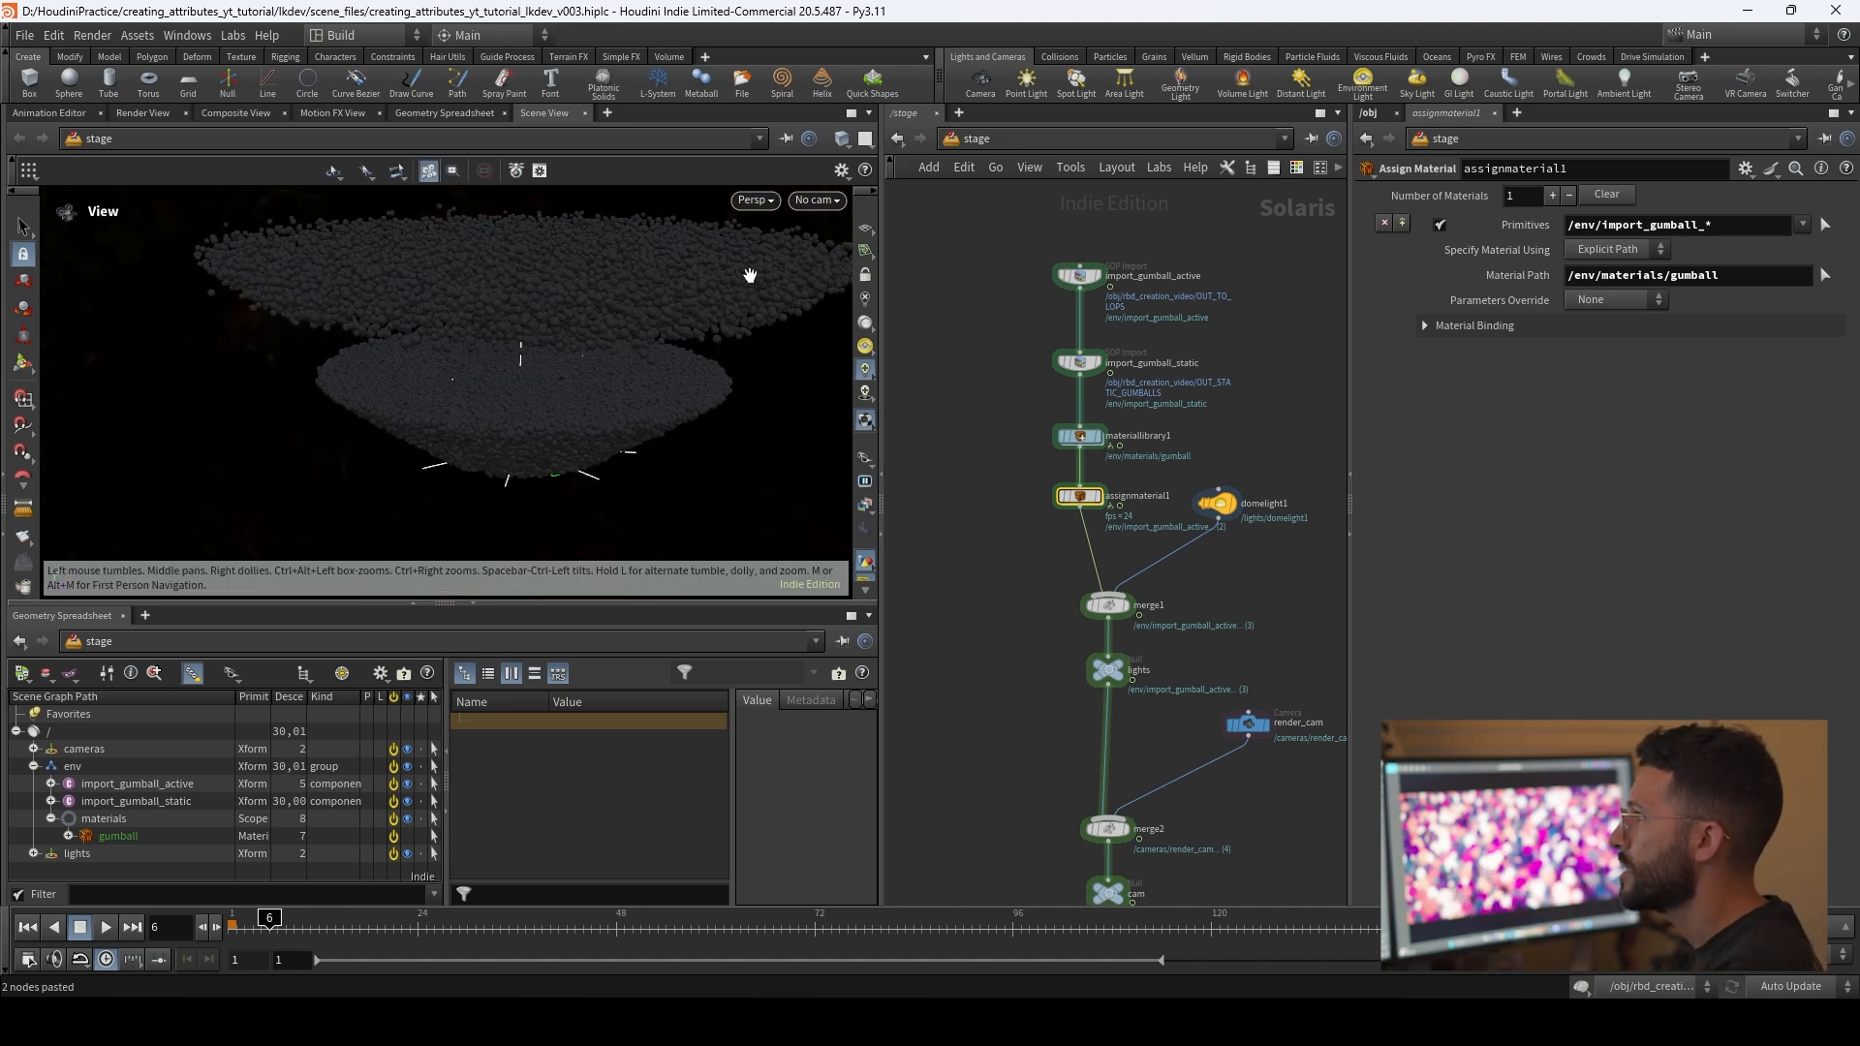
click(756, 201)
click(780, 310)
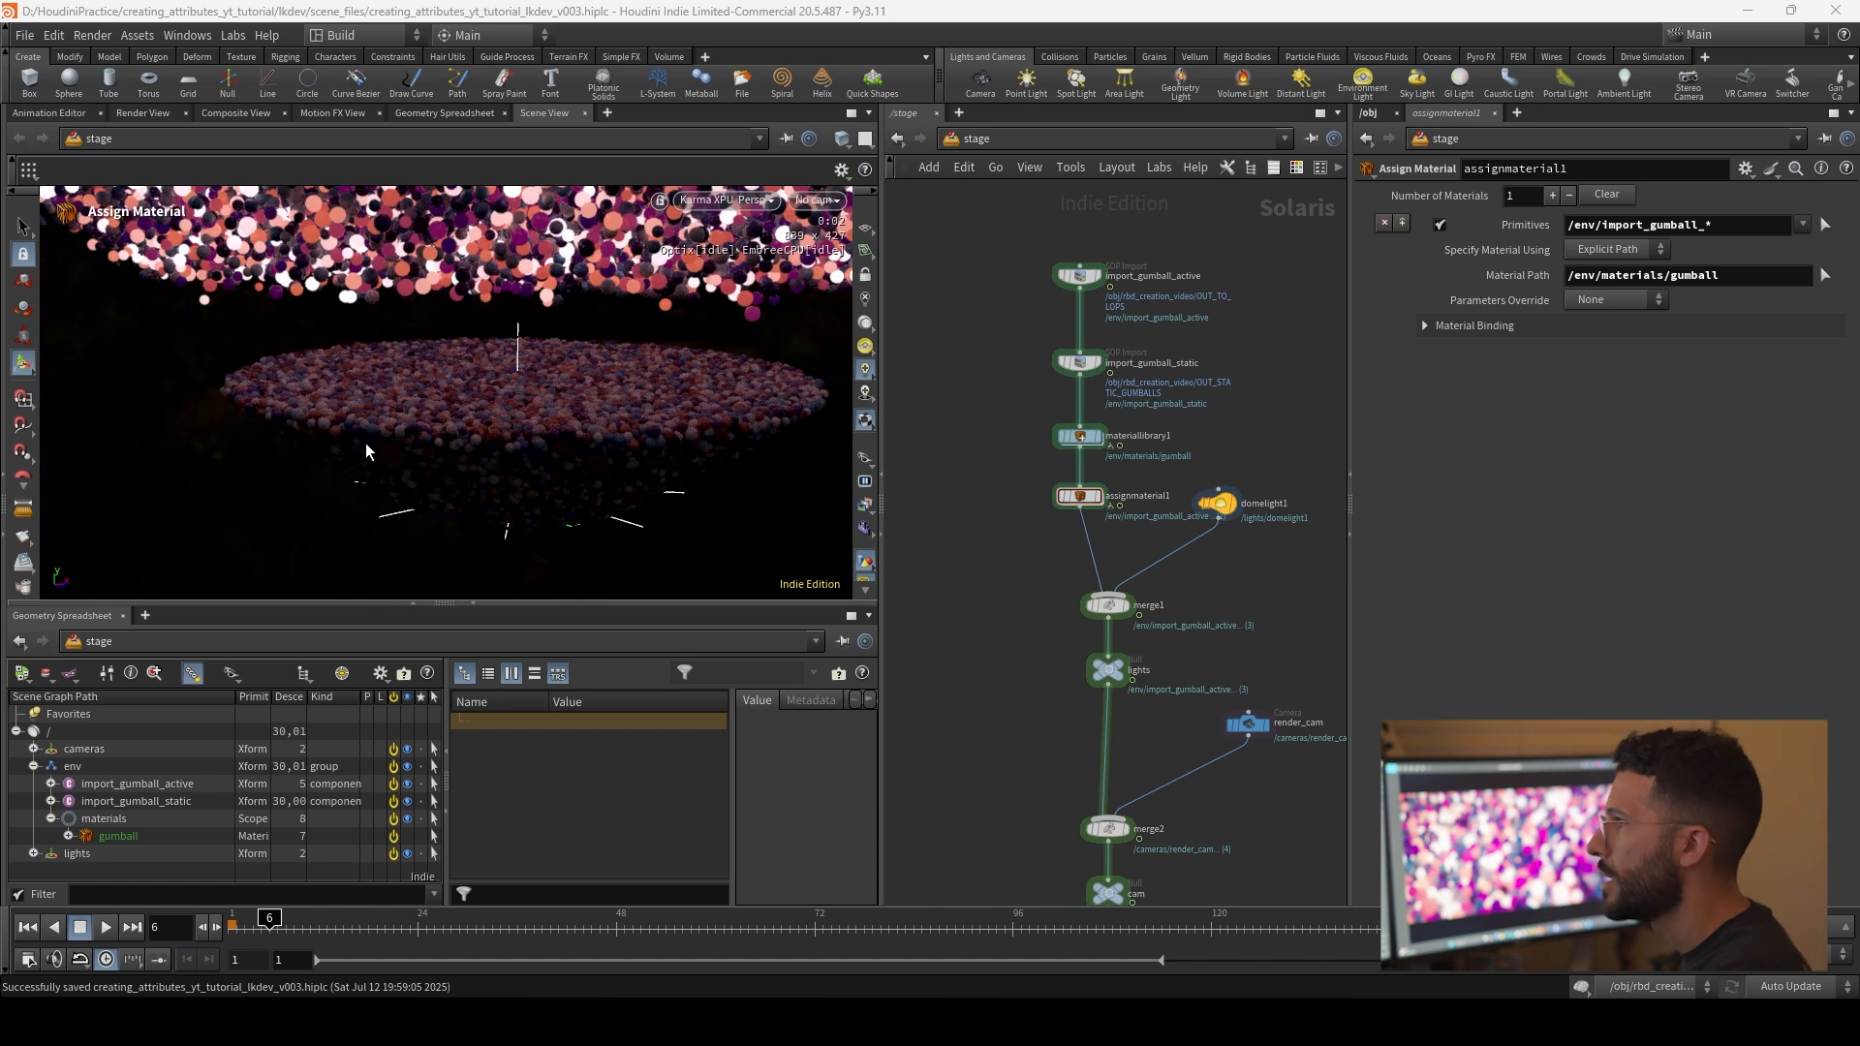
alt+drag(530, 386, 490, 412)
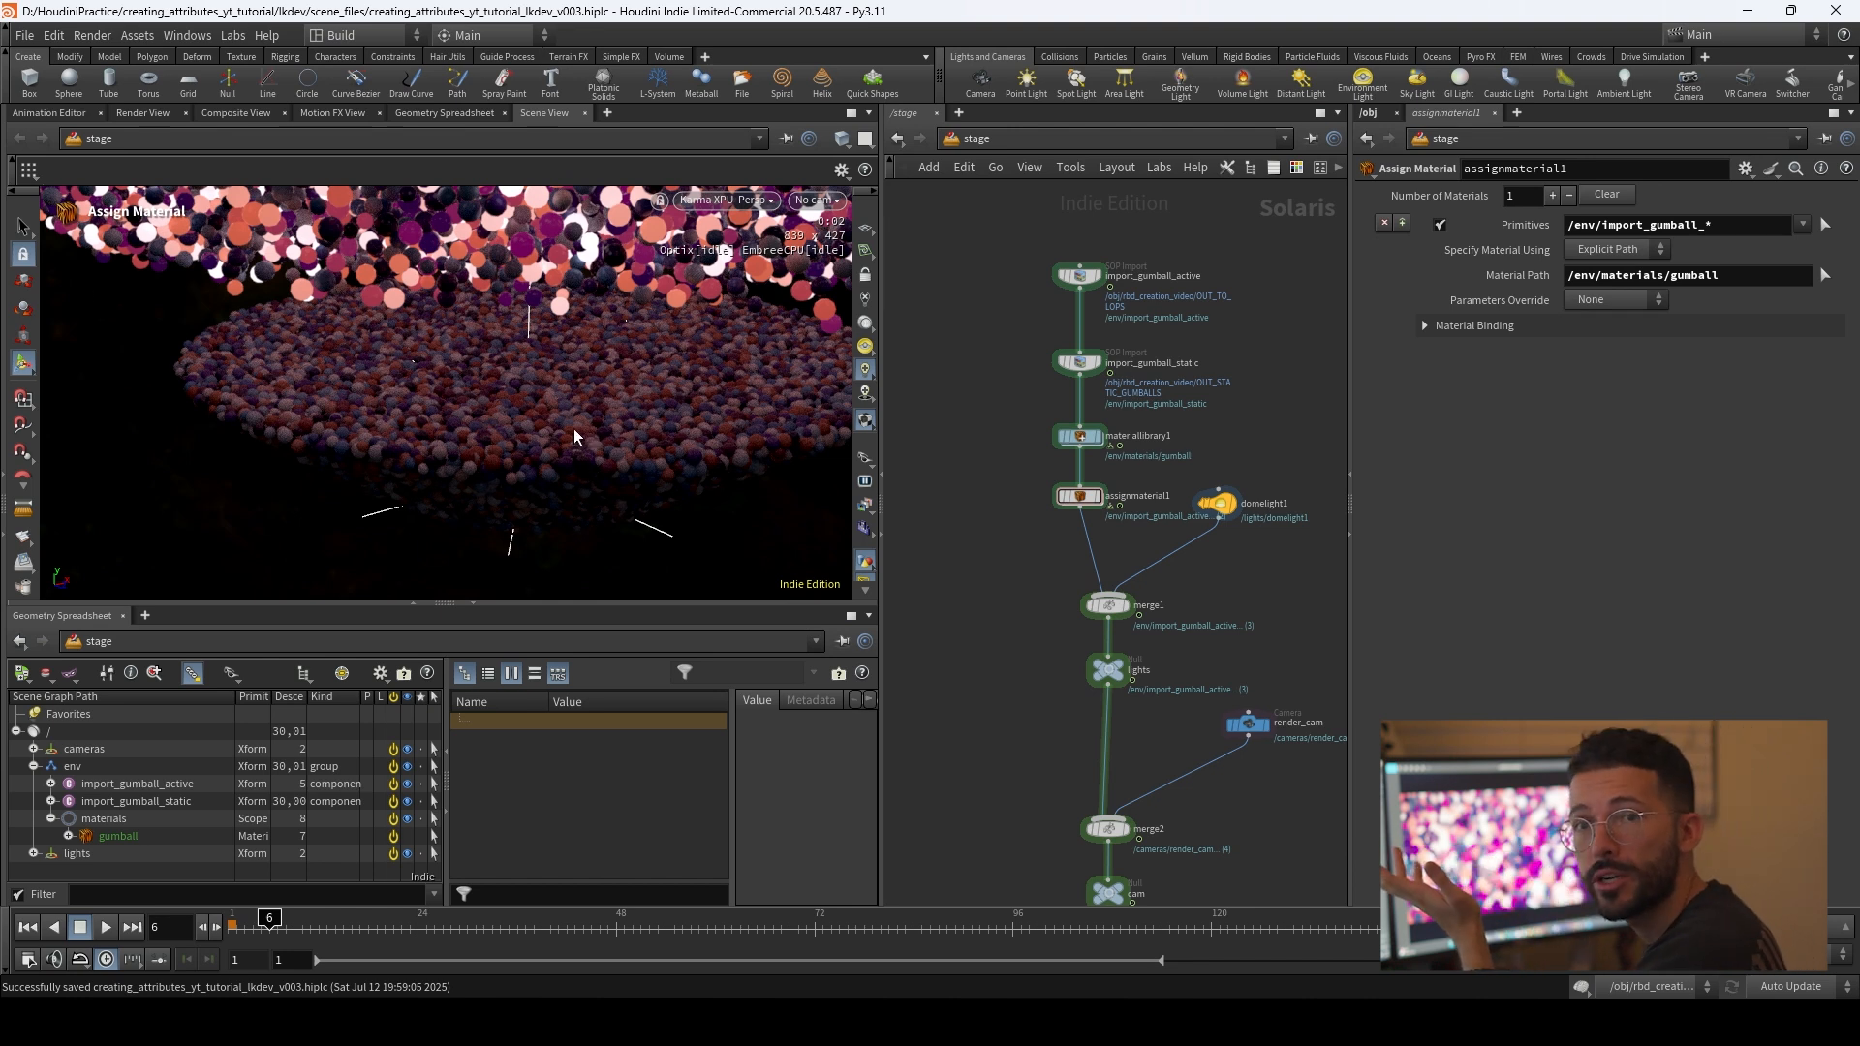
Step: Select the render_cam node and return the viewport renderer to Houdini VK
middle_drag(1185, 735, 1181, 407)
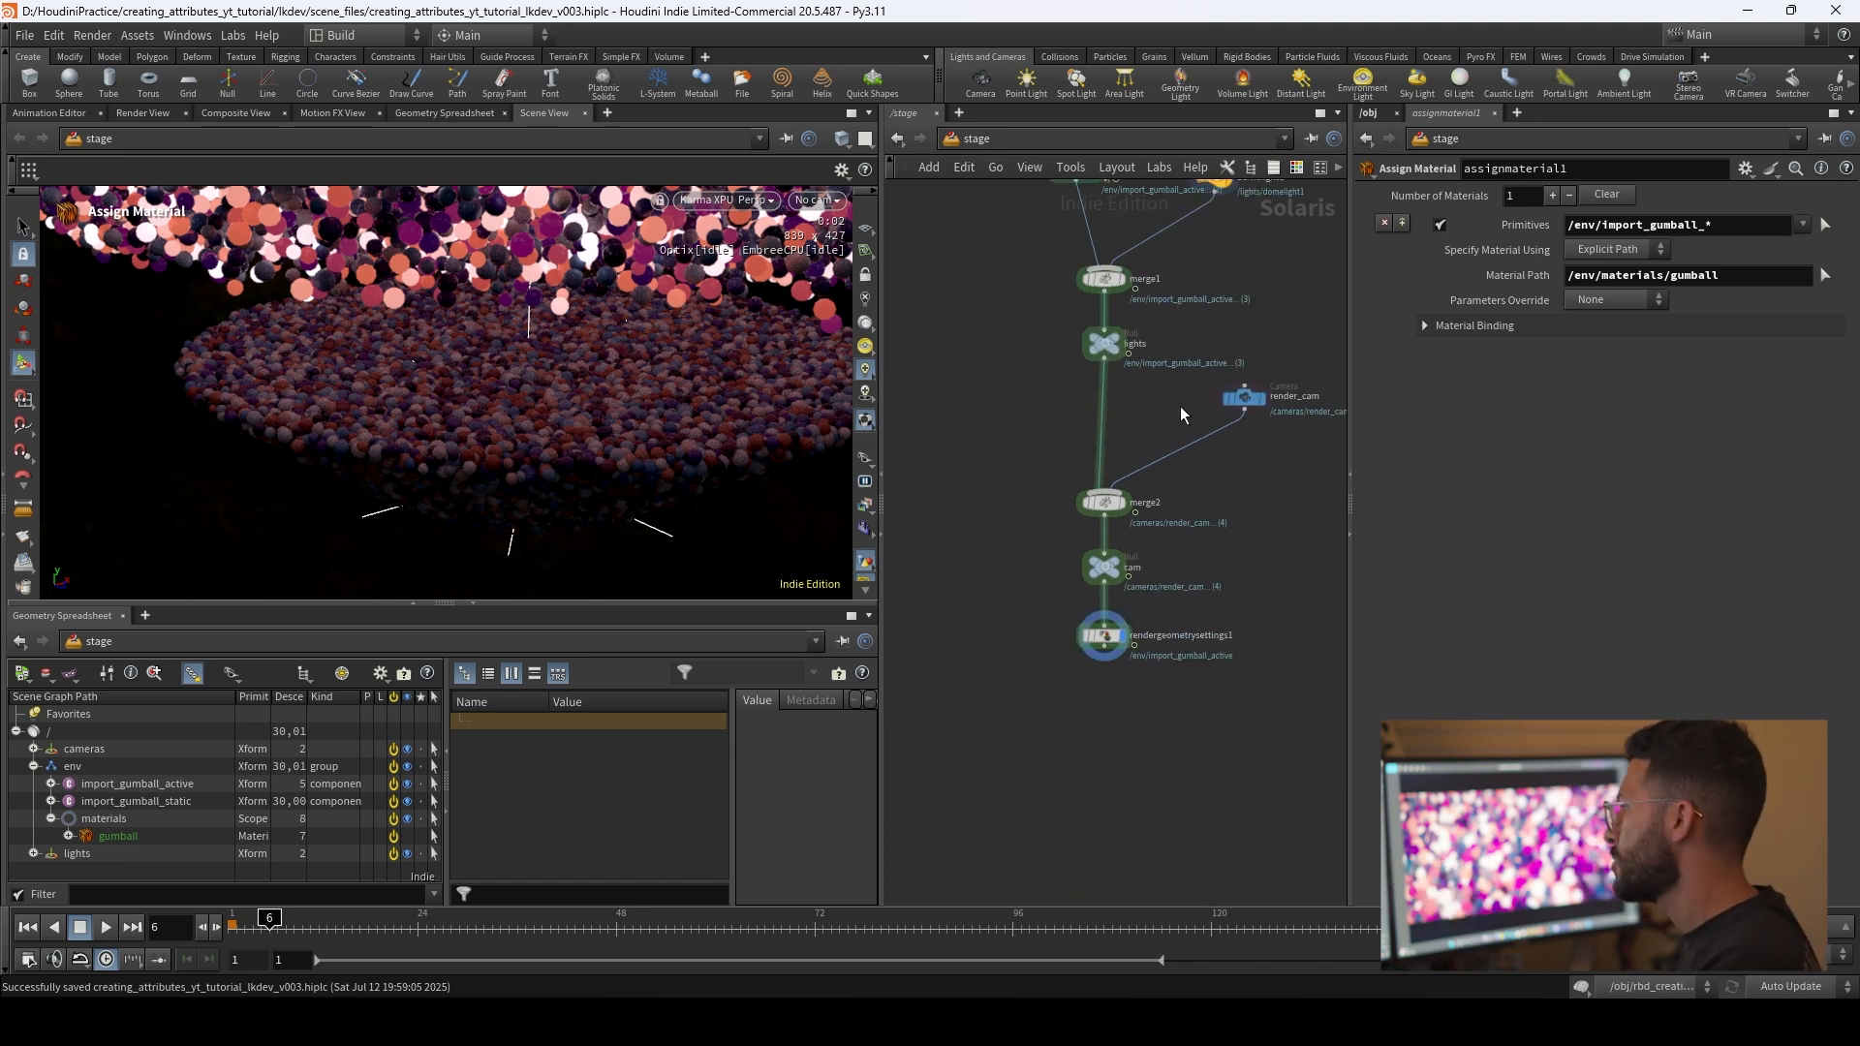
middle_drag(1243, 502, 1210, 555)
drag(1235, 520, 1202, 442)
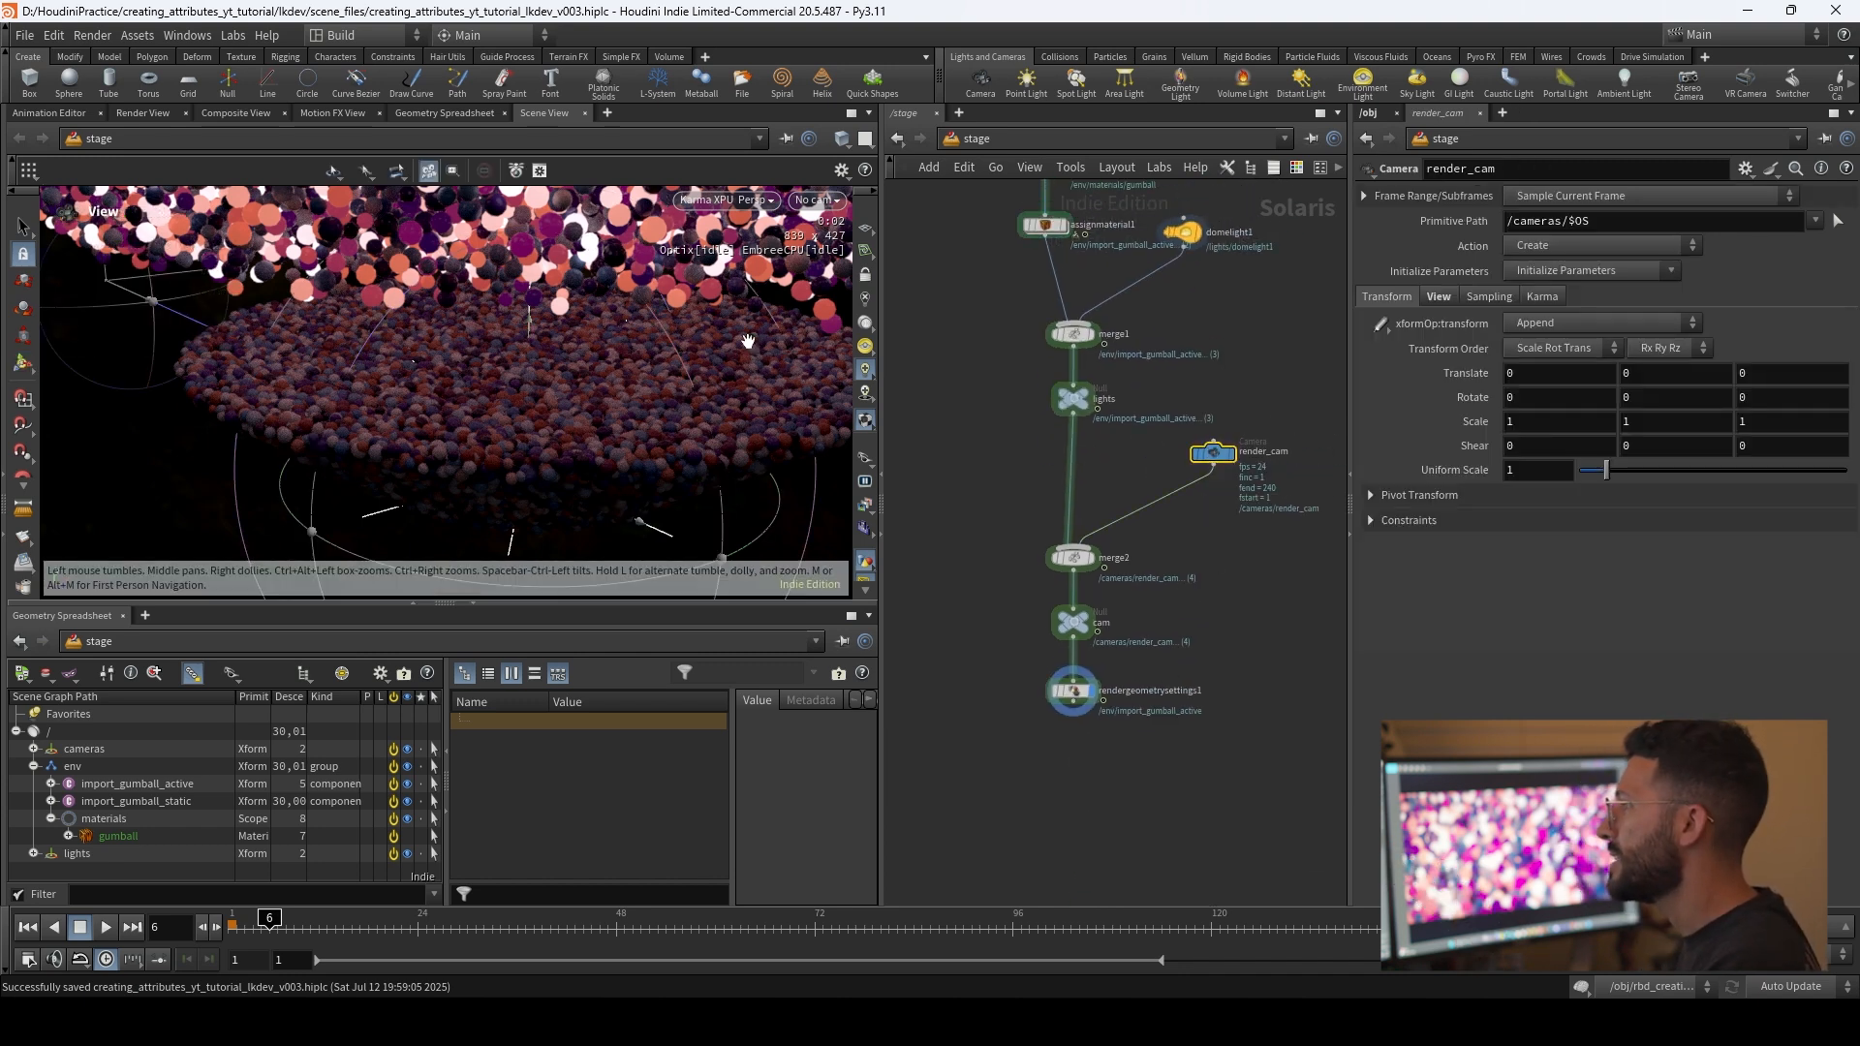
alt+middle_drag(677, 390, 673, 407)
click(759, 200)
click(768, 276)
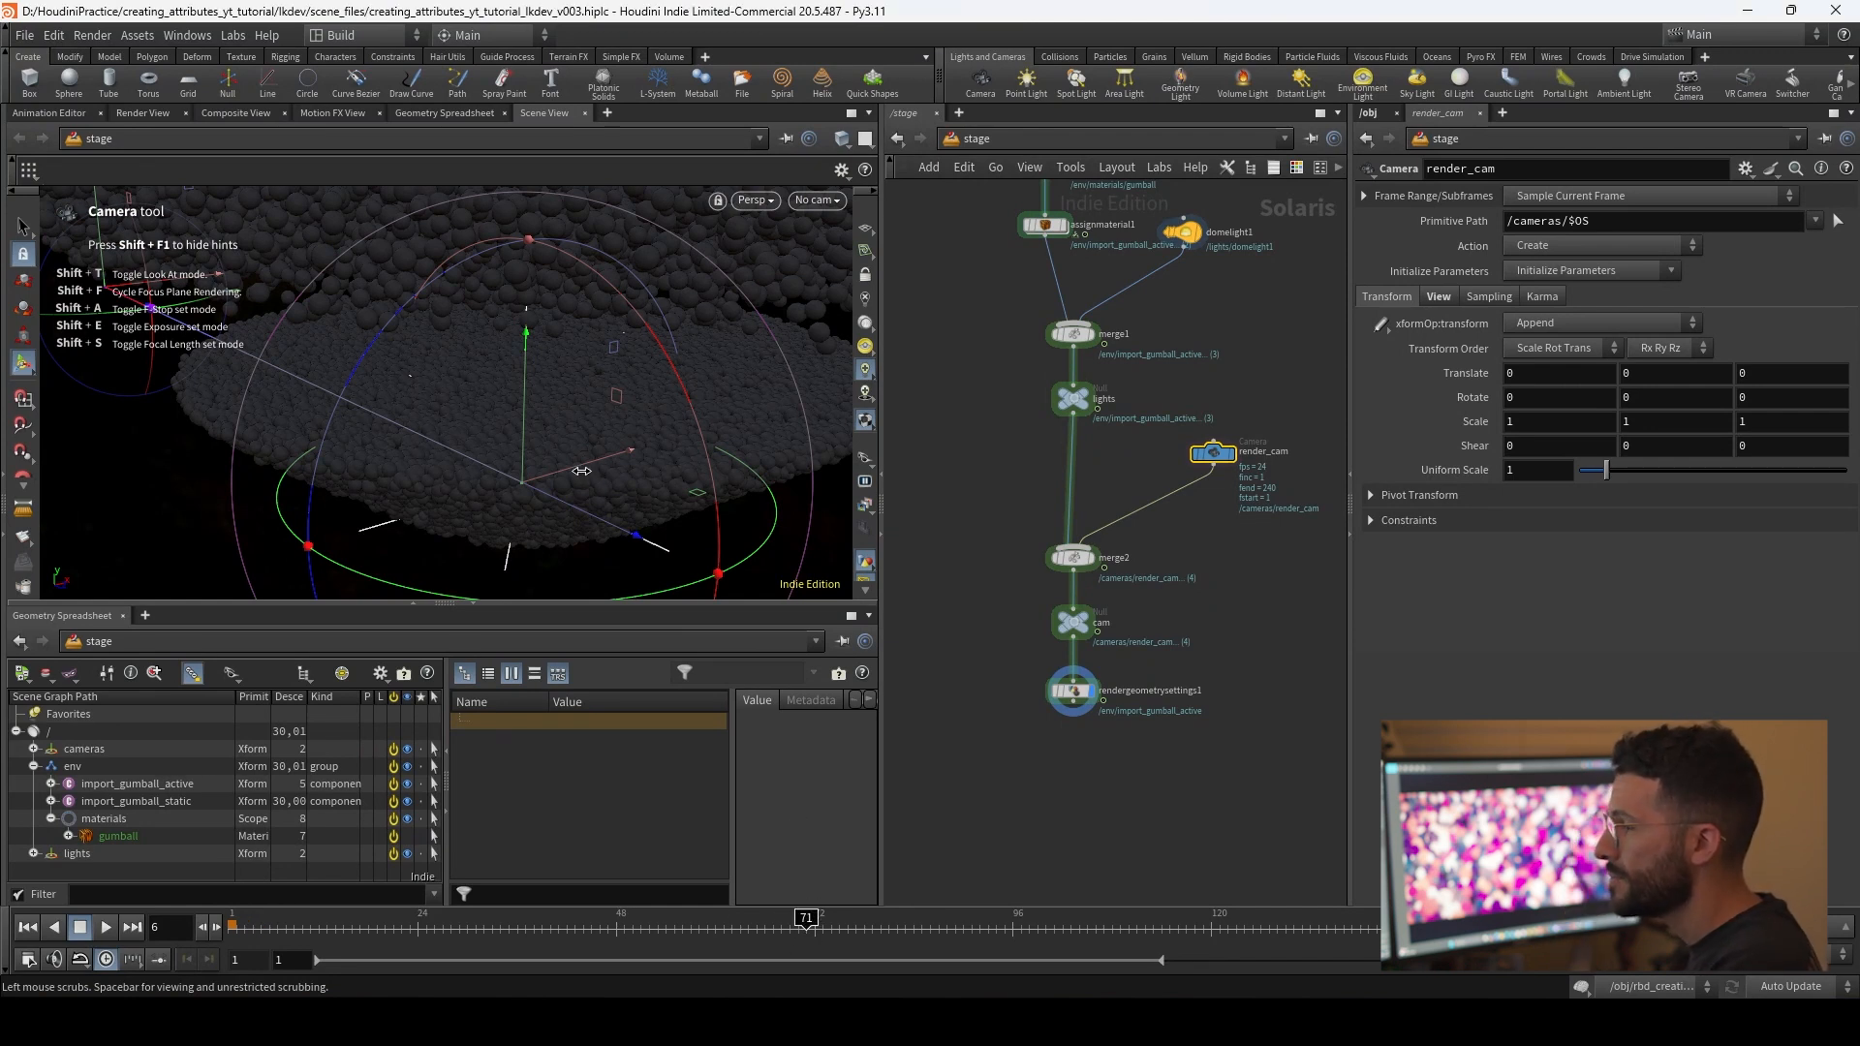
Step: Go to frame 71 and look through render_cam with the camera locked to the view
click(805, 927)
click(818, 199)
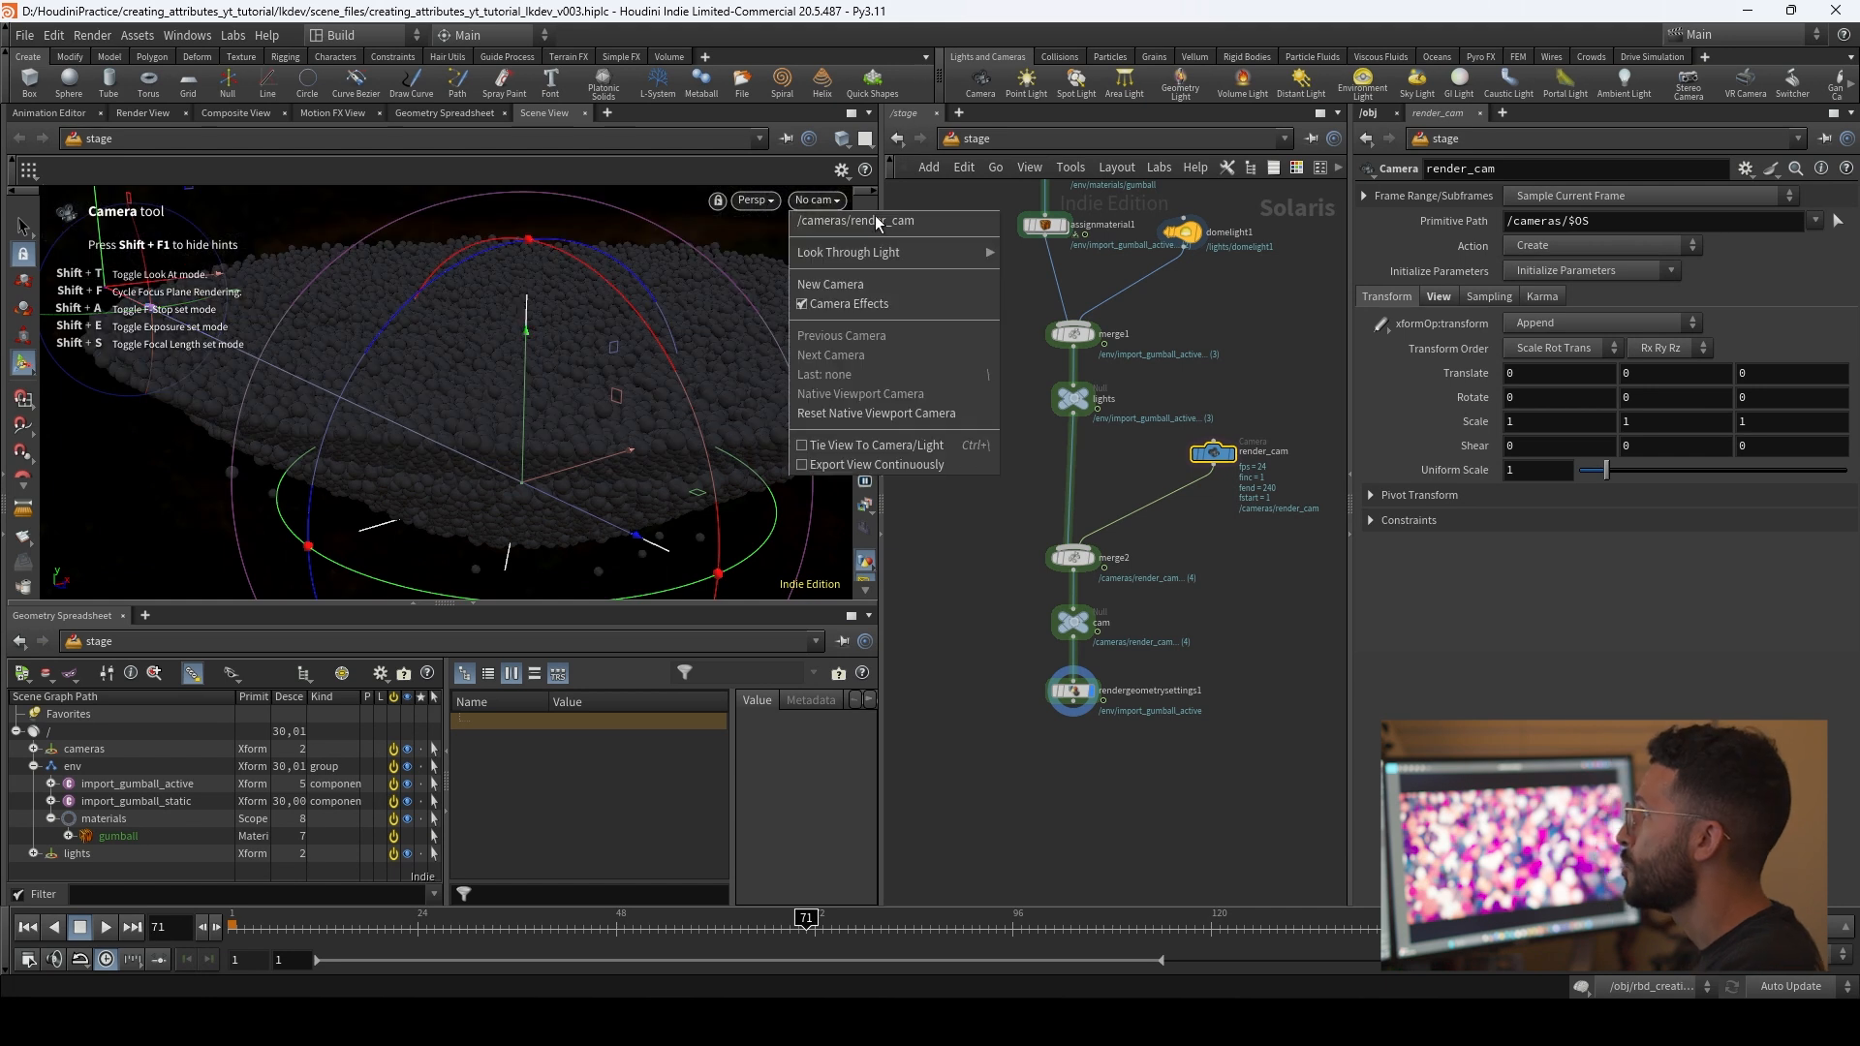
click(911, 219)
click(865, 275)
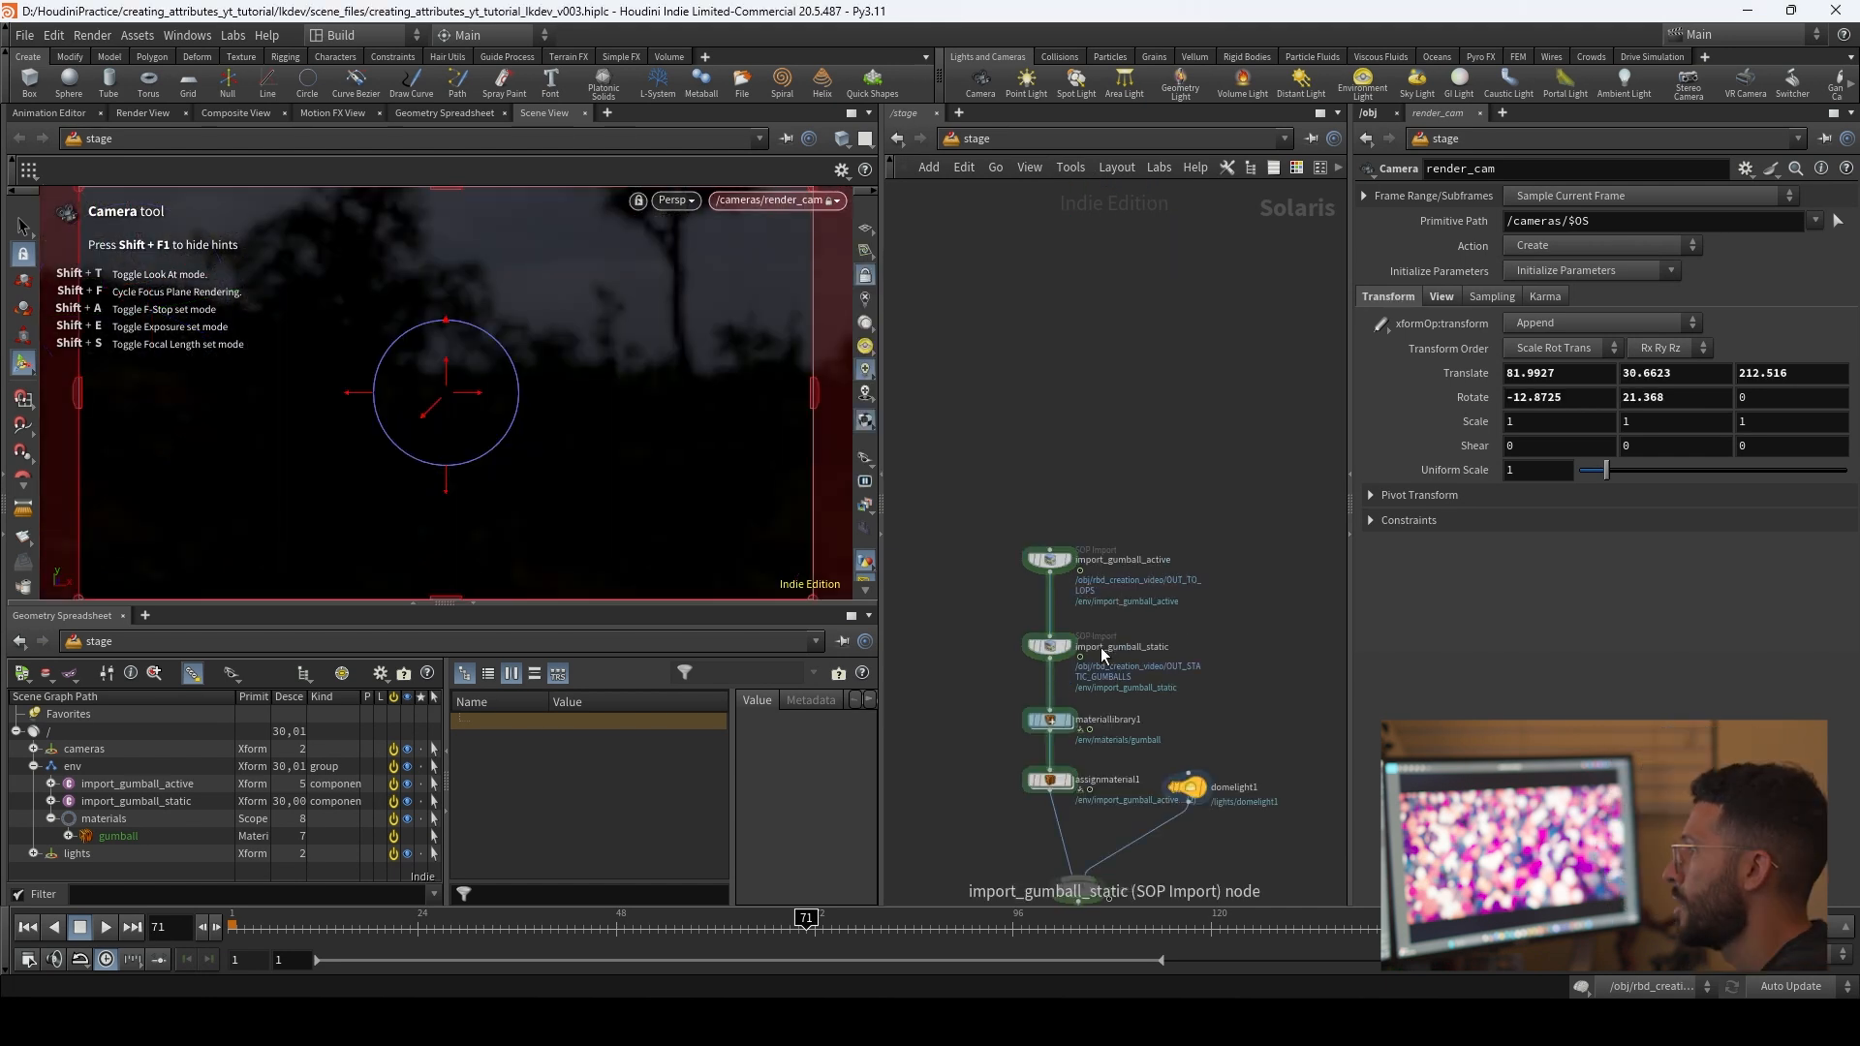
Step: Bypass import_gumball_static and move render_cam in close so the active gumballs fill its frame
click(1050, 646)
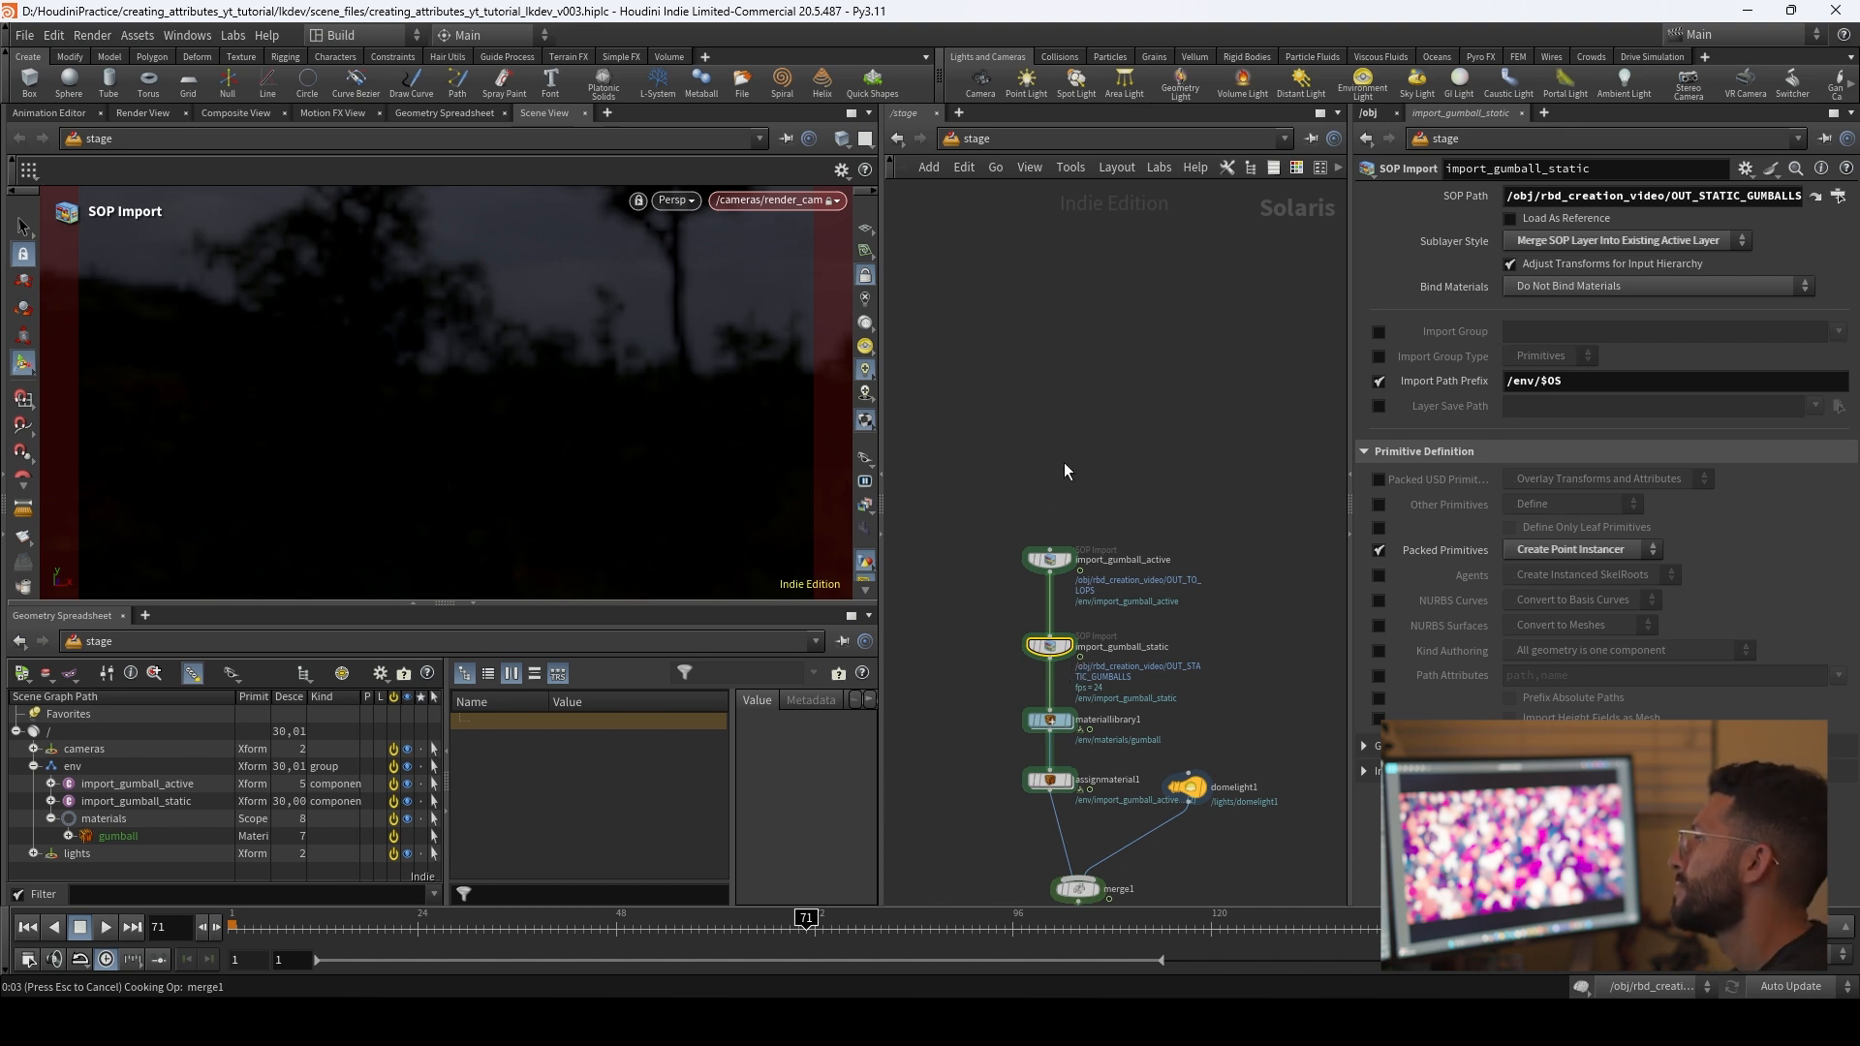
key(b)
alt+middle_drag(478, 278, 498, 455)
alt+right_drag(503, 451, 1238, 412)
alt+middle_drag(628, 463, 609, 409)
alt+right_drag(549, 471, 925, 440)
alt+middle_drag(554, 438, 420, 581)
alt+middle_drag(484, 494, 492, 404)
alt+drag(484, 418, 461, 493)
alt+right_drag(465, 492, 589, 471)
alt+drag(589, 472, 639, 376)
alt+middle_drag(639, 376, 593, 357)
alt+drag(594, 357, 519, 328)
alt+middle_drag(519, 328, 520, 380)
alt+middle_drag(442, 325, 478, 435)
alt+right_drag(477, 435, 549, 457)
alt+middle_drag(548, 457, 554, 420)
Step: Set render_cam's aspect ratio to 9 by 16 for a vertical frame
middle_drag(1213, 675, 1151, 395)
middle_drag(1189, 724, 1175, 557)
click(1141, 559)
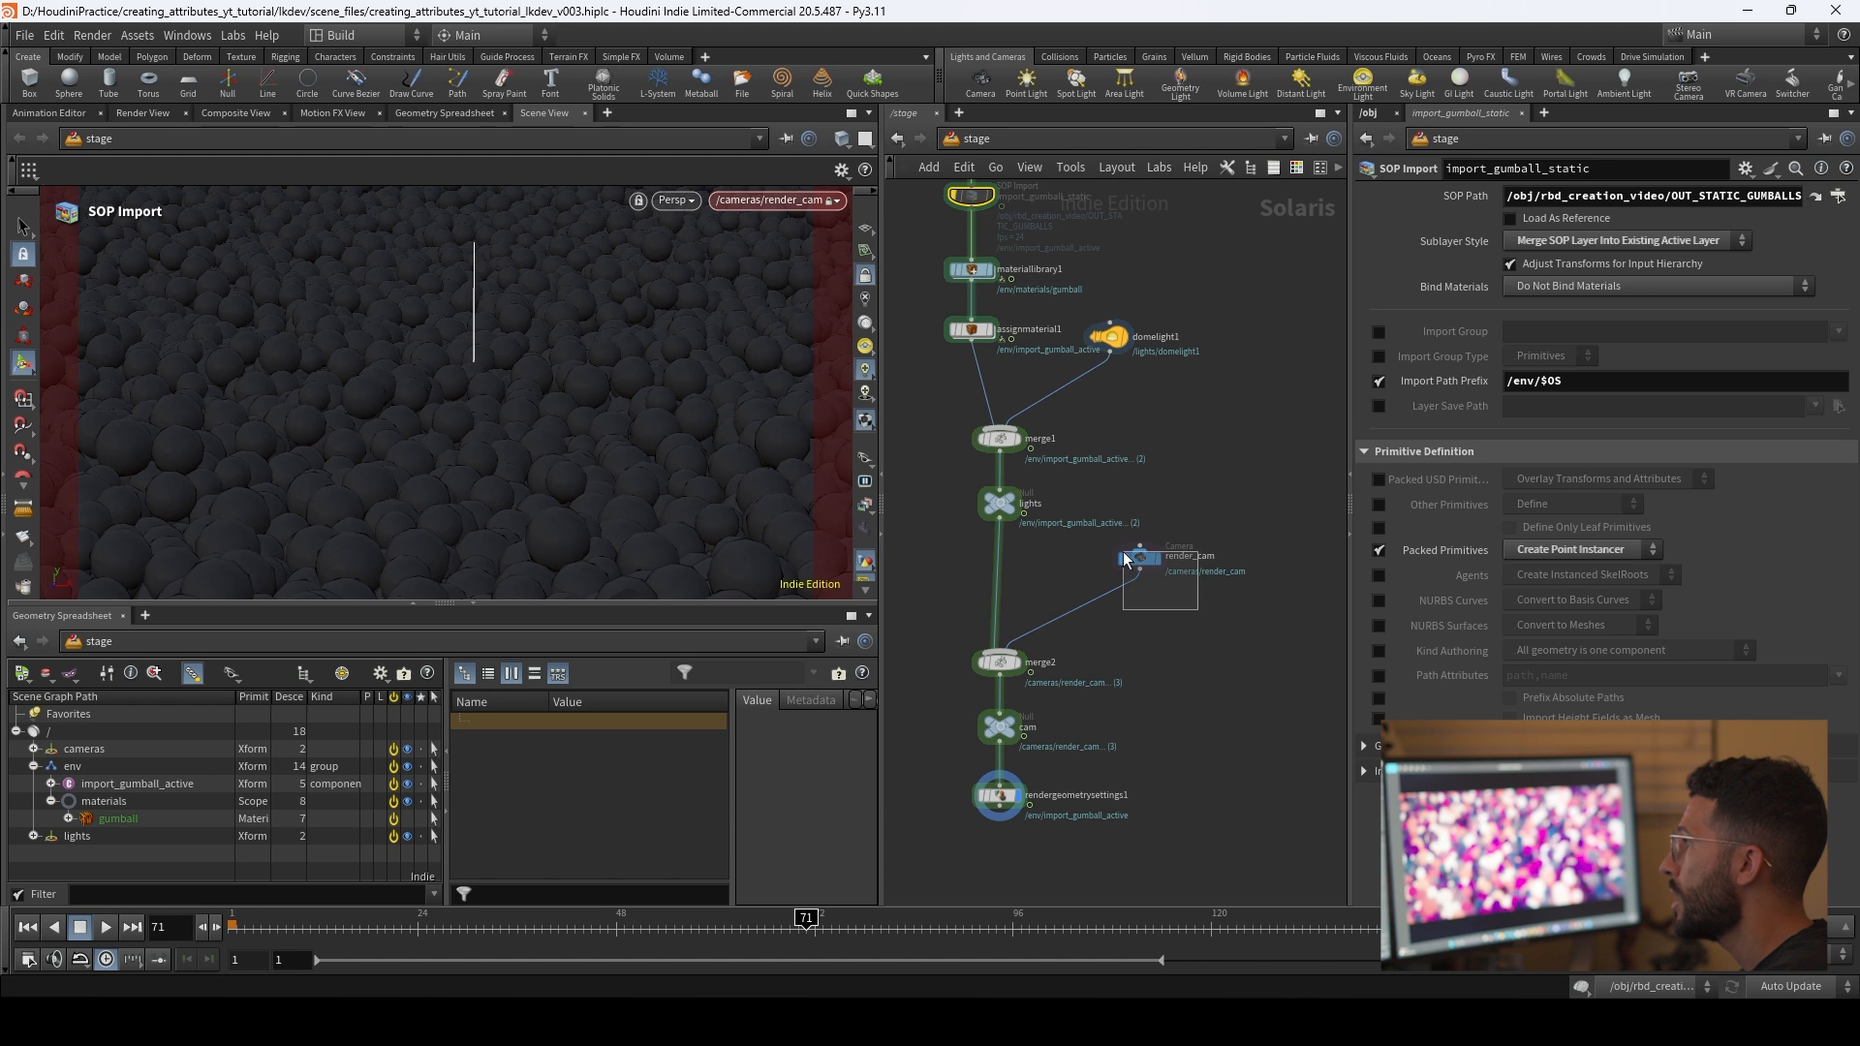
click(1440, 298)
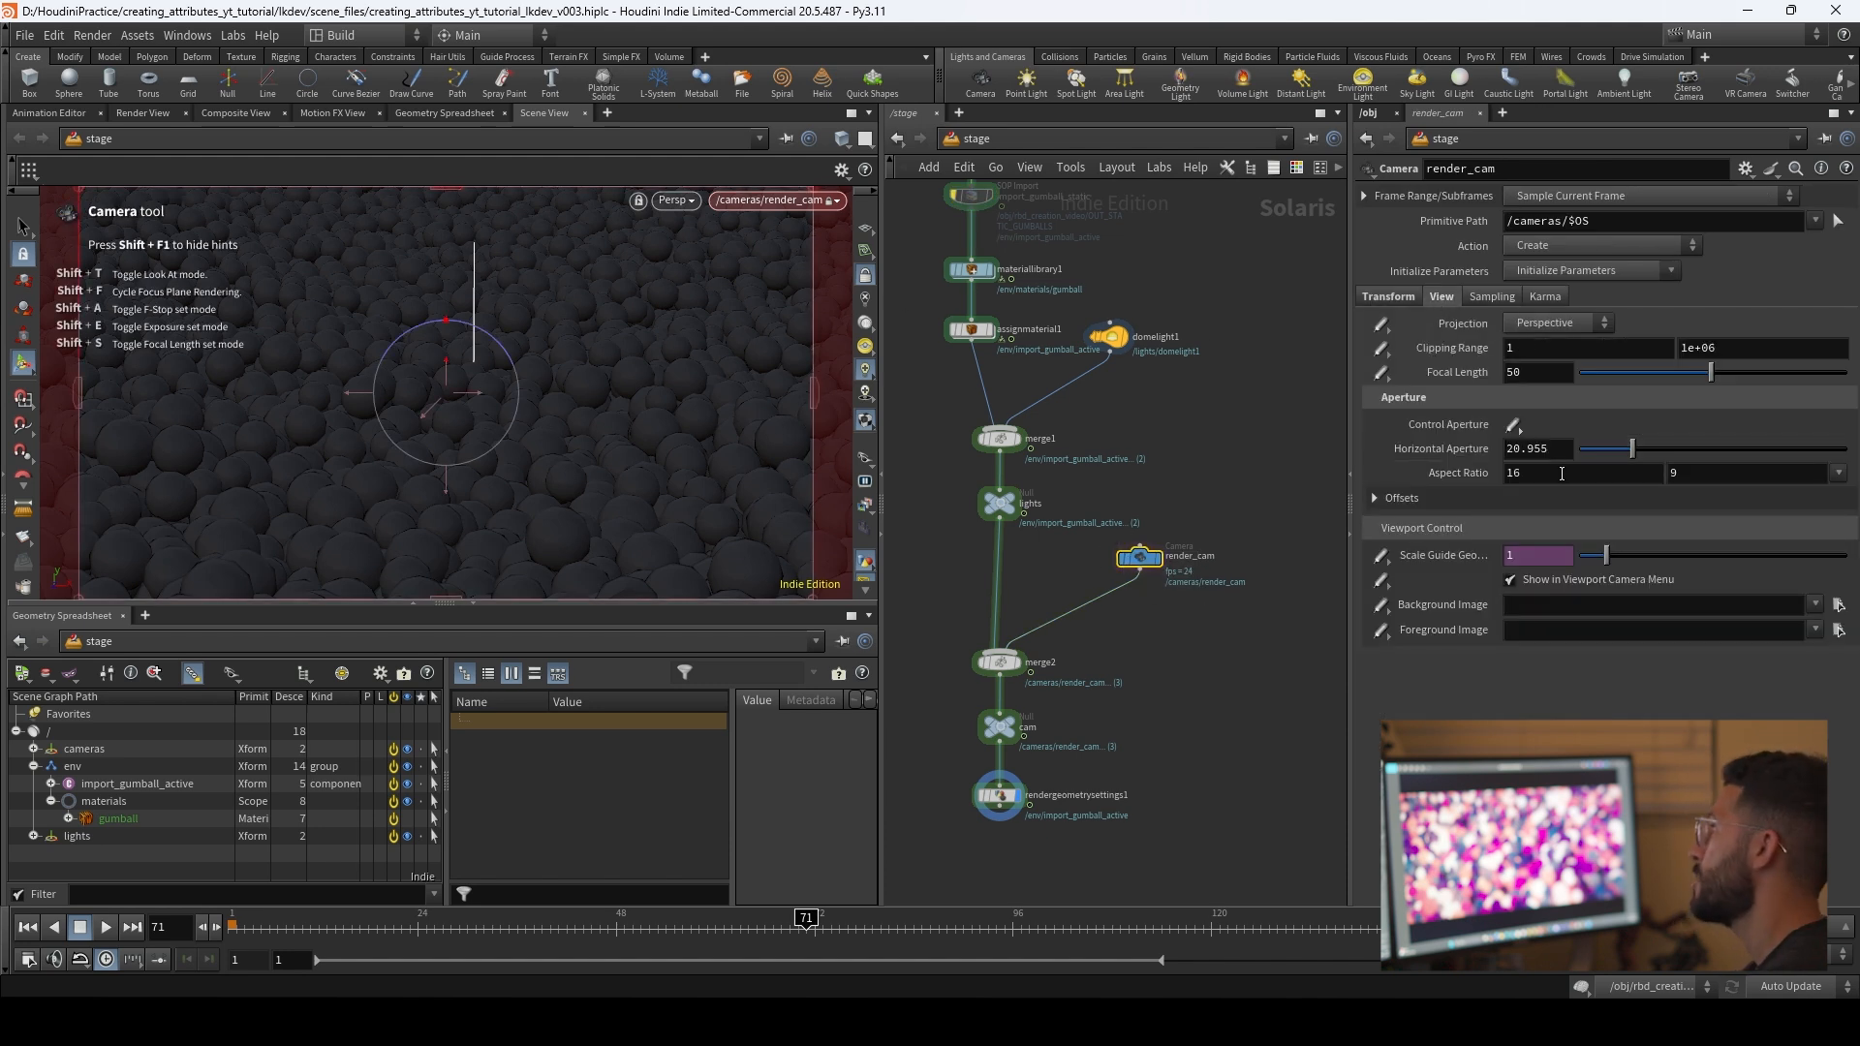
text(9)
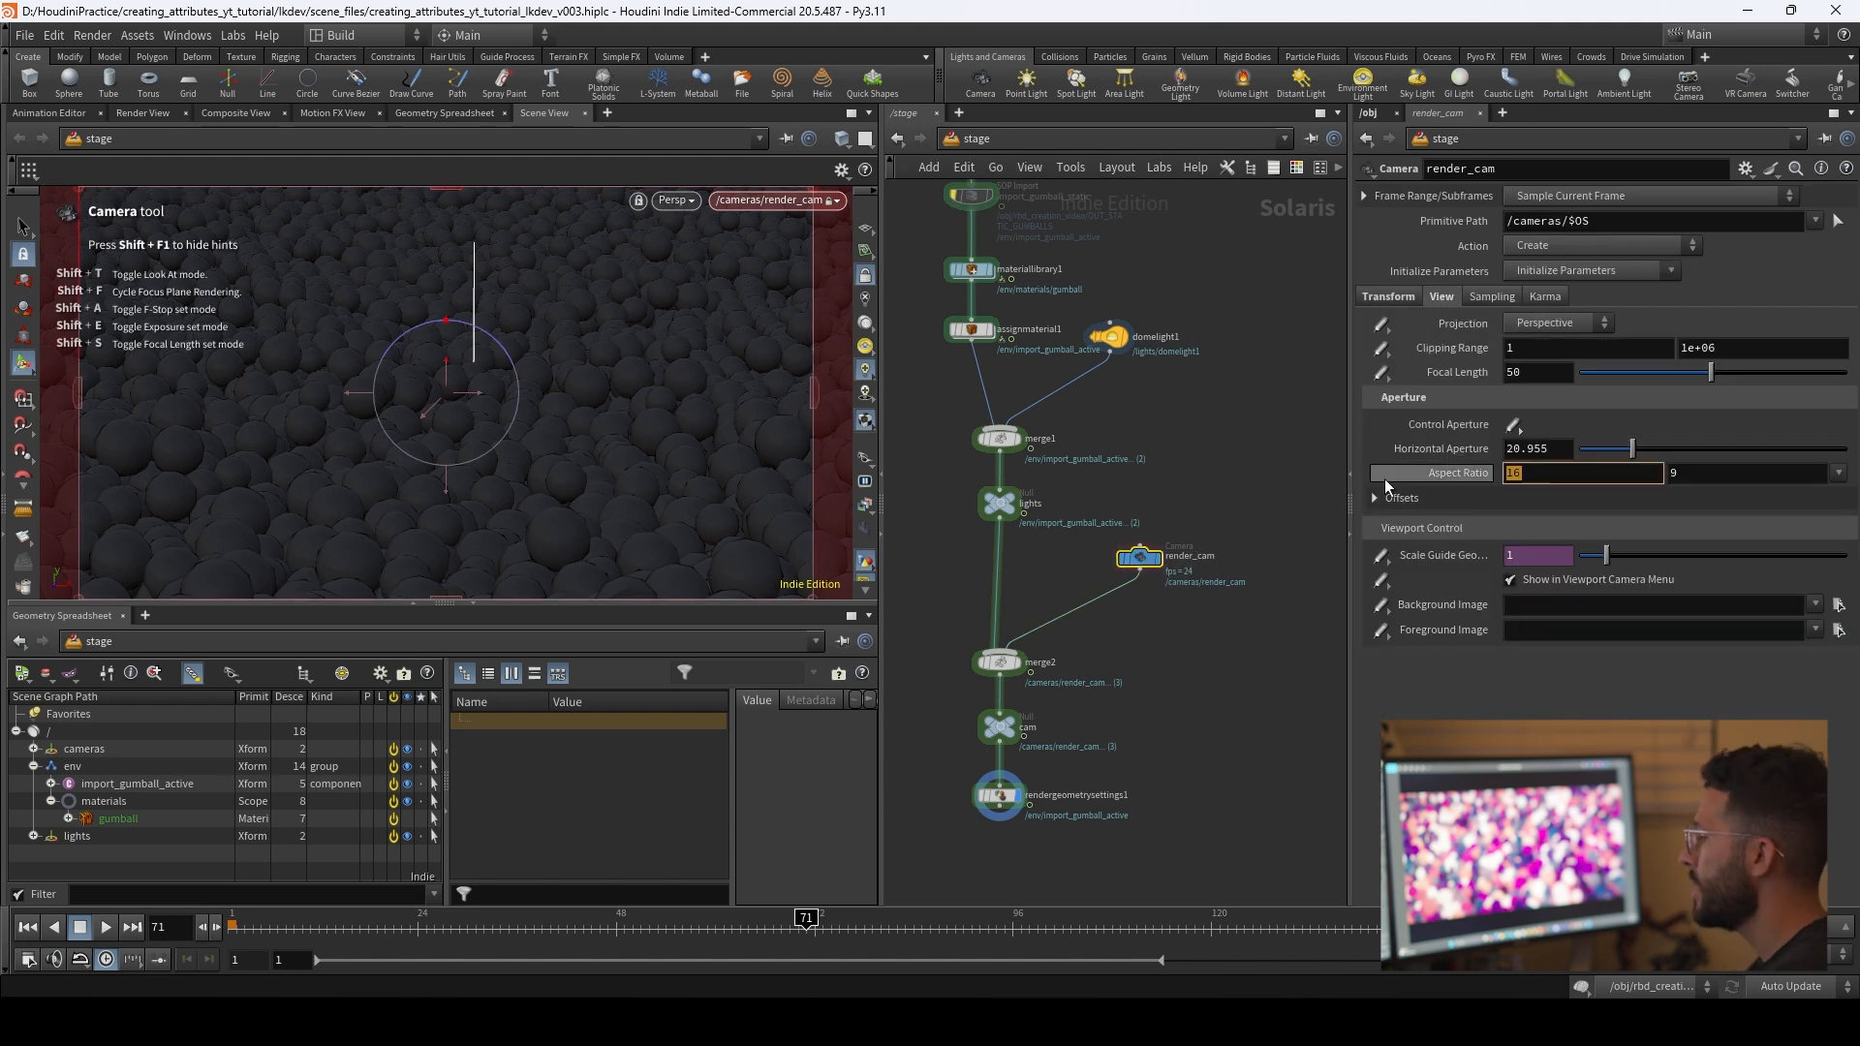
key(Tab)
text(16)
key(Return)
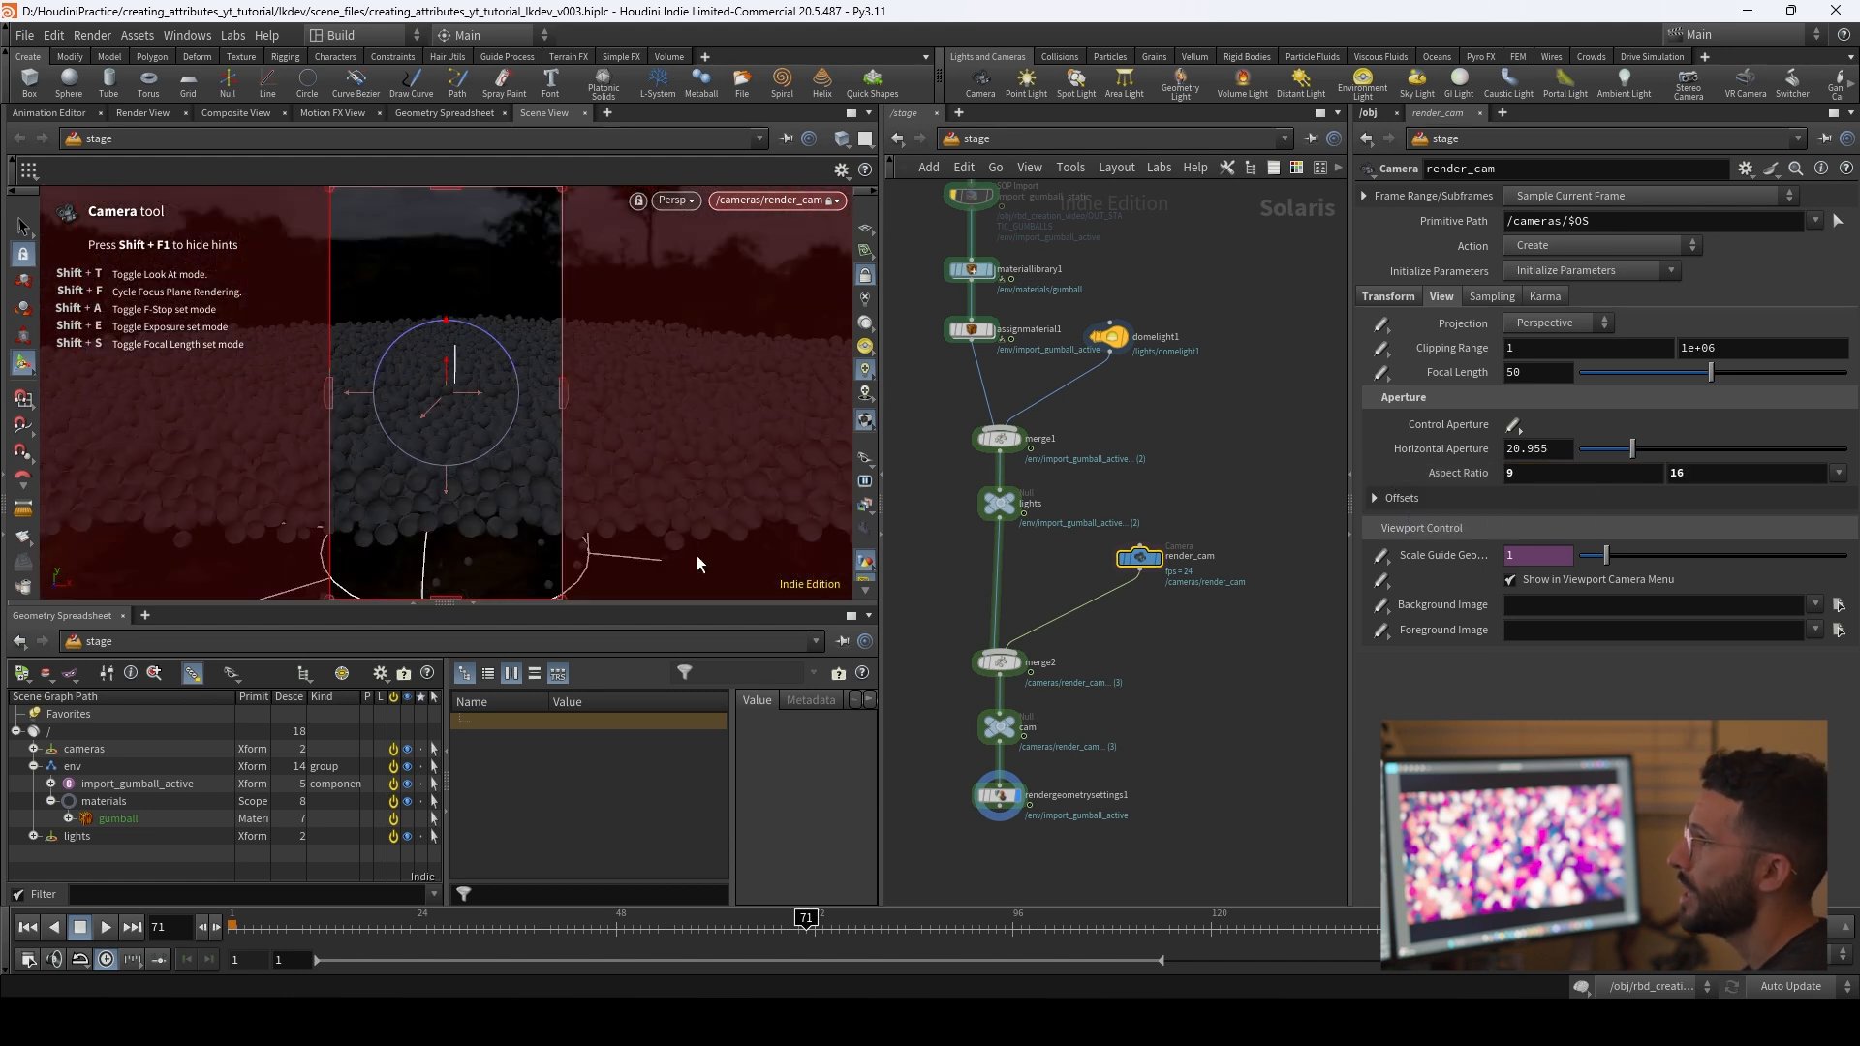
Step: Reposition render_cam to center the band of gumballs in the vertical frame
alt+drag(509, 419, 490, 432)
mouse_move(490, 432)
alt+right_down()
mouse_move(527, 411)
mouse_move(498, 416)
alt+right_up()
alt+middle_drag(497, 417, 523, 391)
alt+right_drag(523, 390, 521, 403)
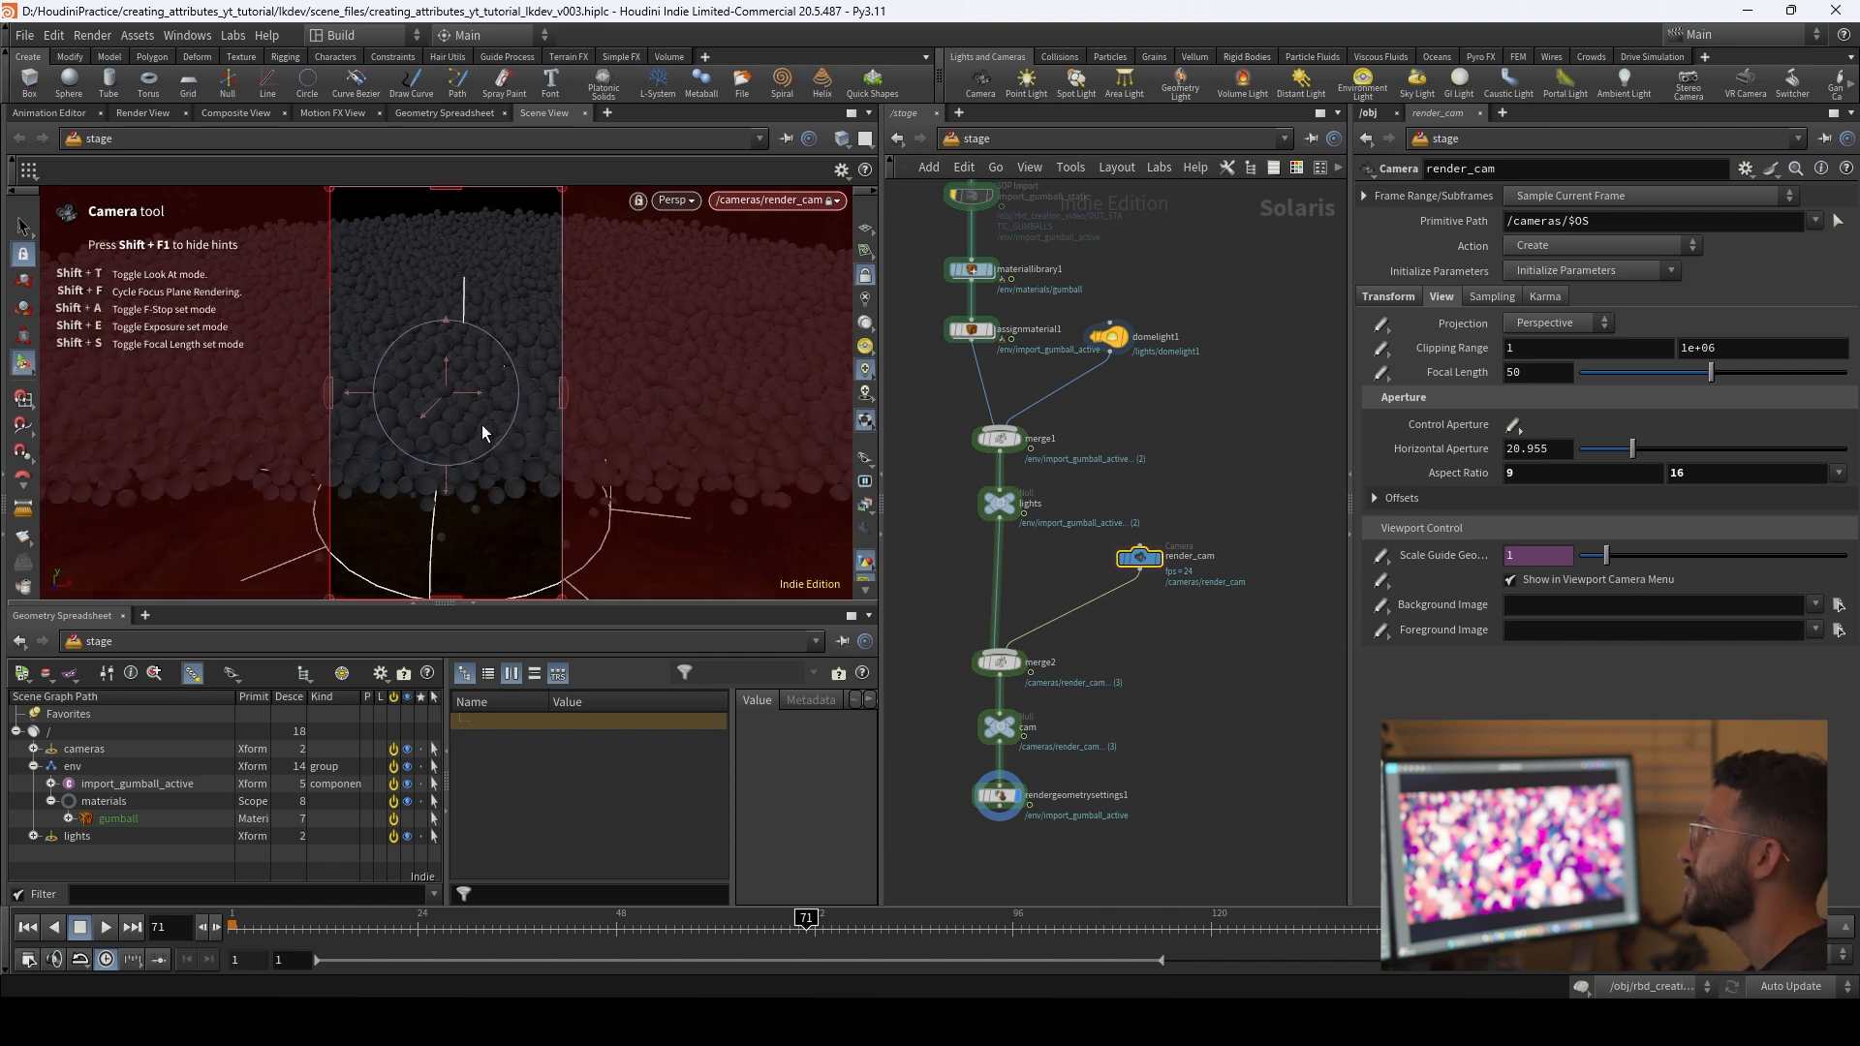
Step: Set render_cam's near clipping value to 0.1 and move the camera closer so gumballs fill the vertical frame
click(1525, 346)
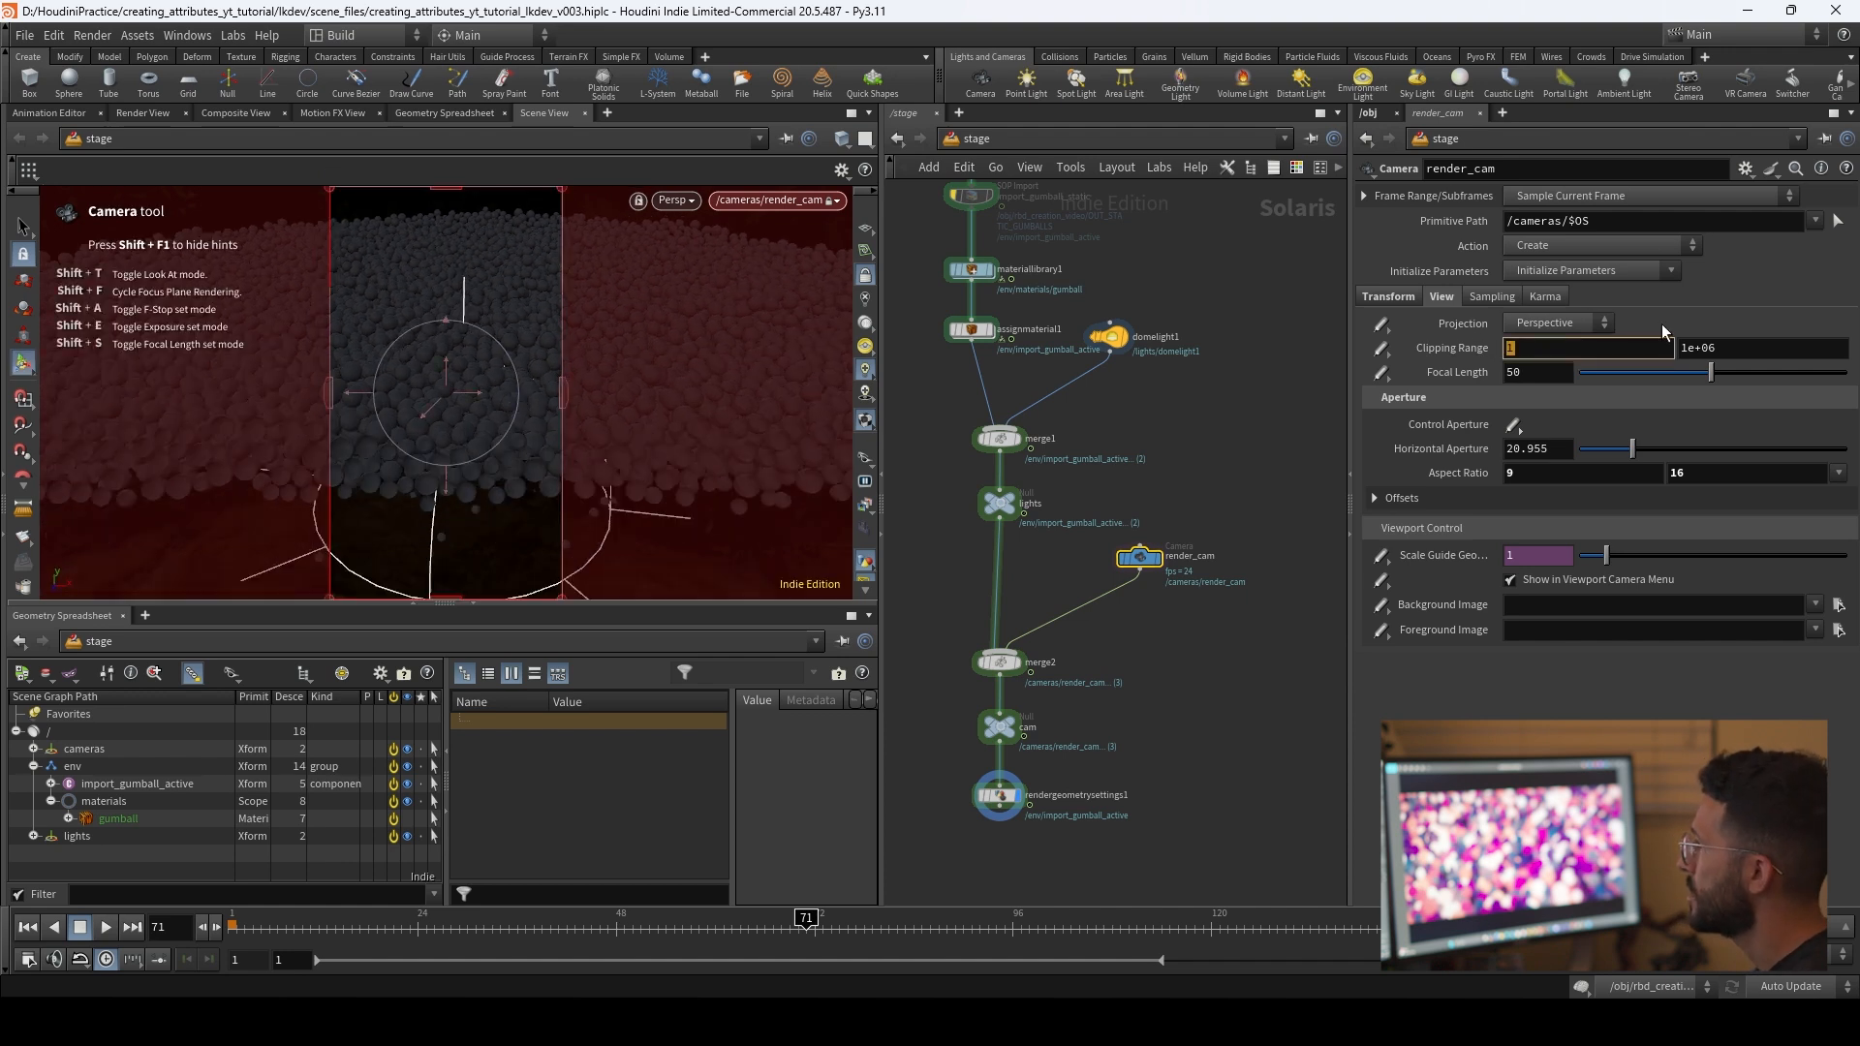
key(Return)
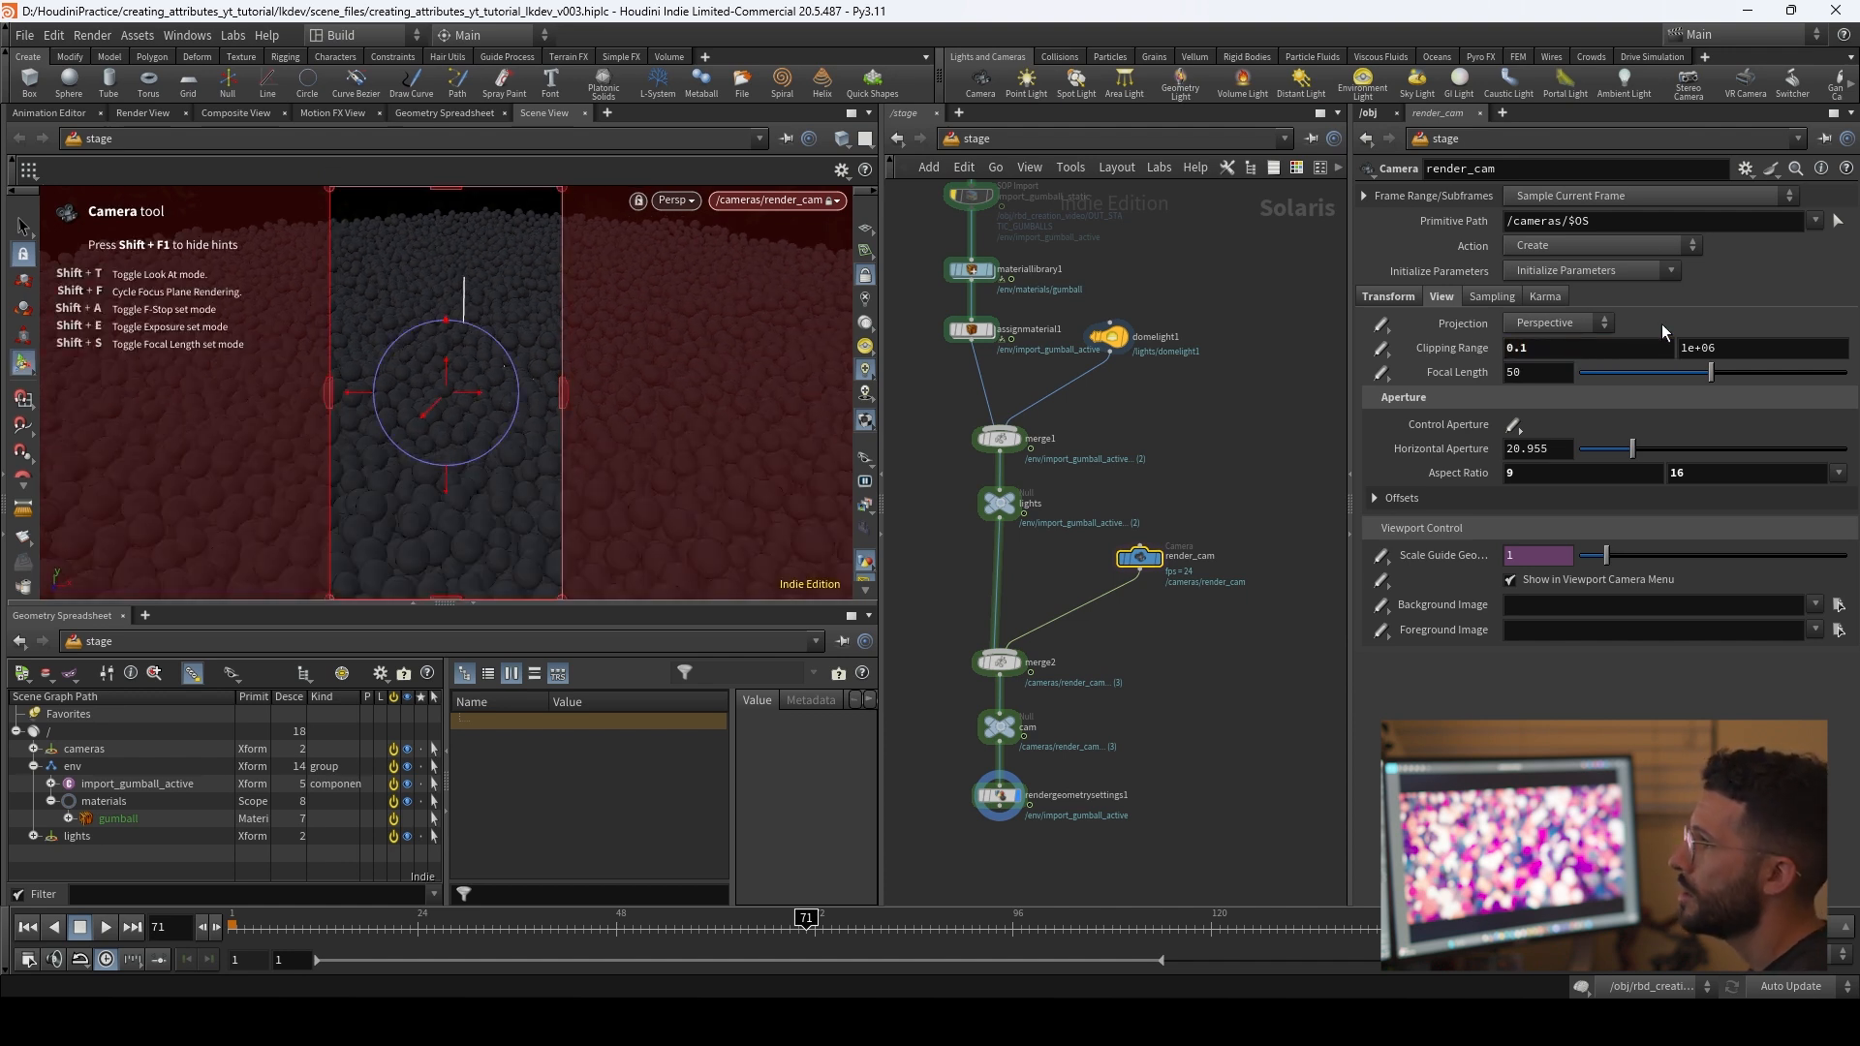
alt+drag(504, 459, 543, 492)
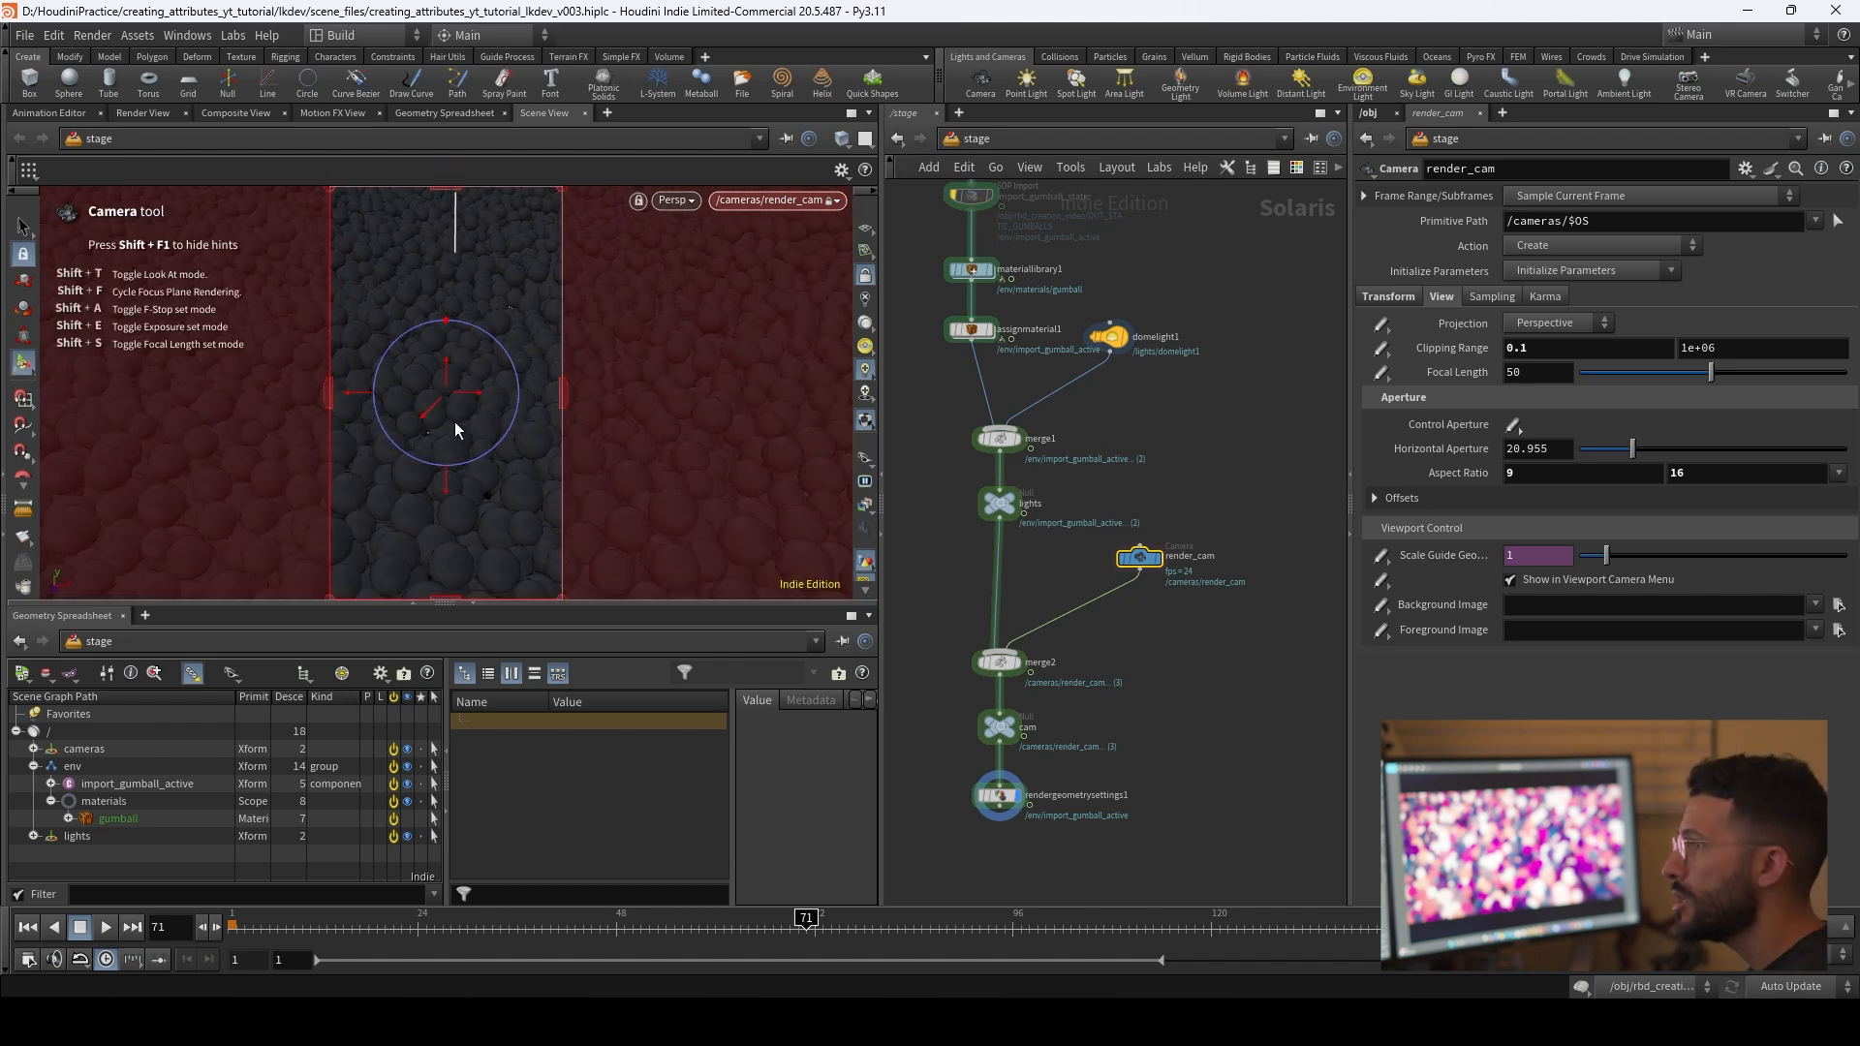
Step: Set render_cam's aspect ratio to 16 by 9 for a horizontal frame
drag(1592, 477, 1354, 487)
text(16)
key(Tab)
key(Return)
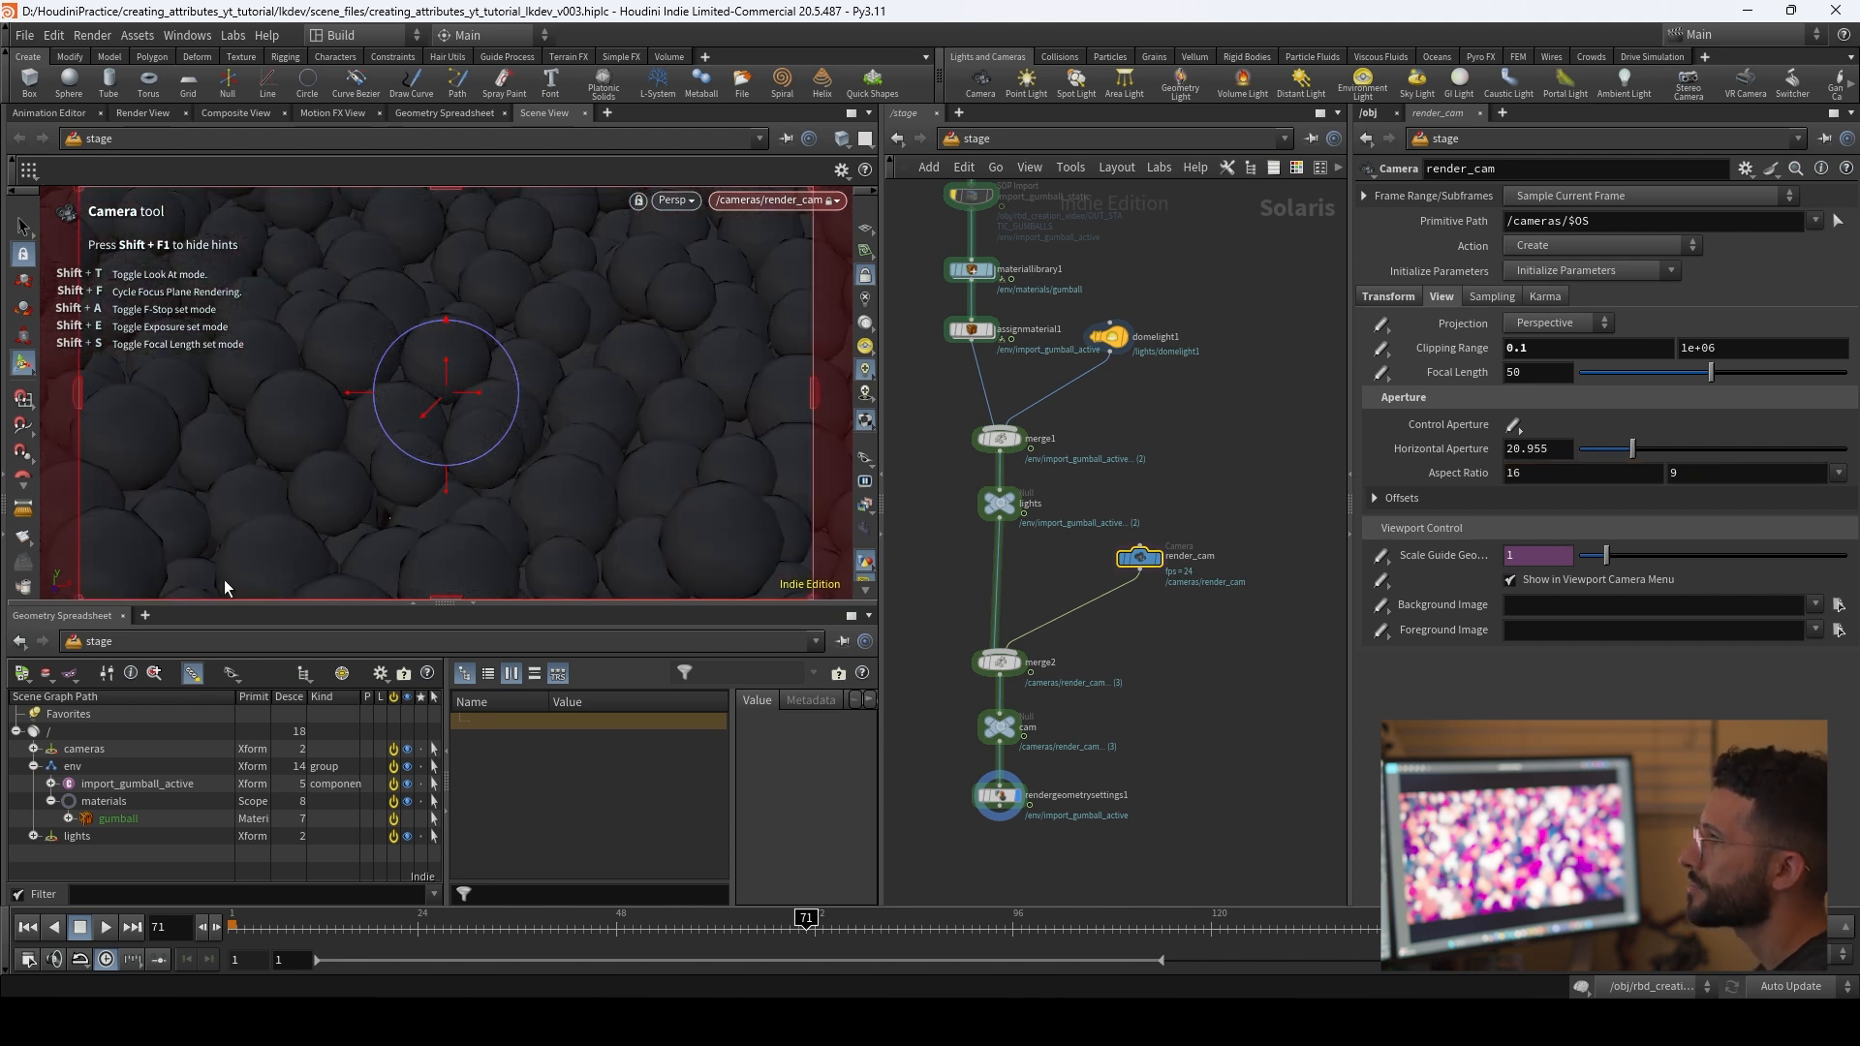
Step: Move render_cam back and tilt it so the frame looks across the gumball surface at an angle
mouse_move(564, 440)
alt+right_down()
mouse_move(523, 443)
mouse_move(540, 453)
alt+right_up()
alt+middle_drag(556, 436, 538, 420)
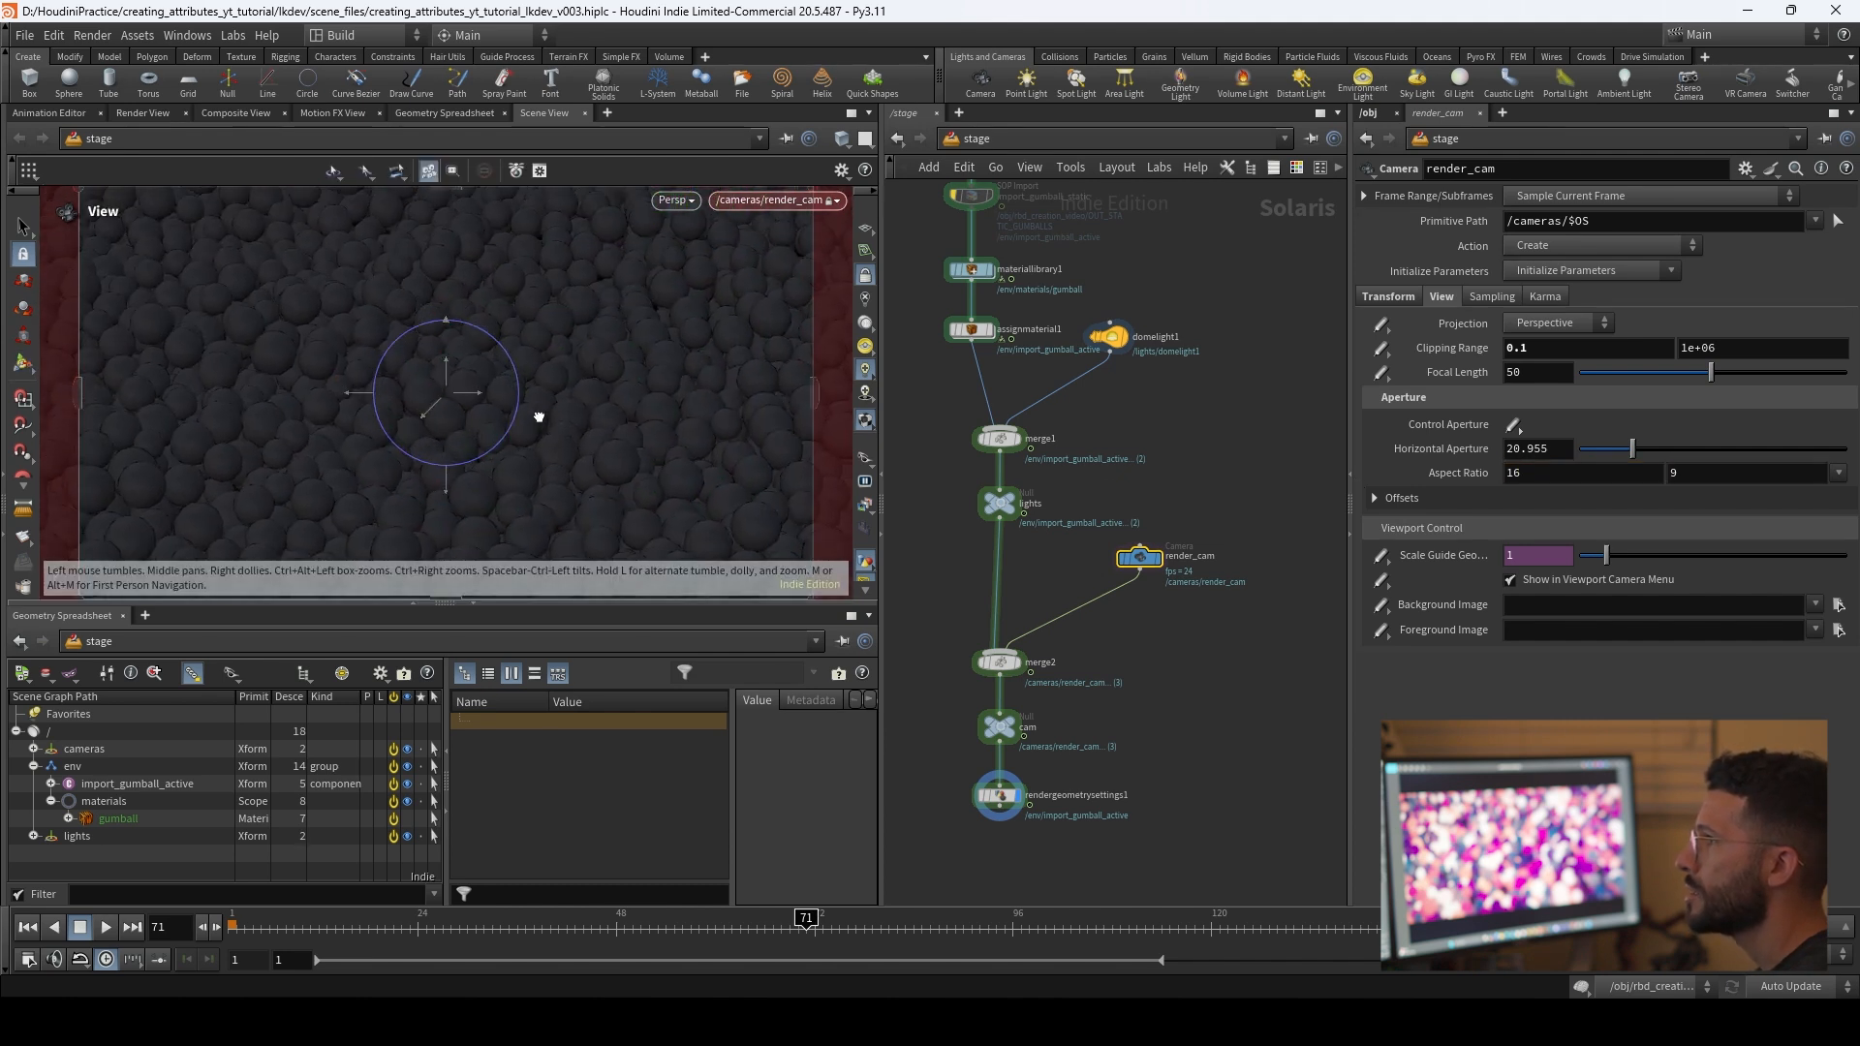
drag(556, 369, 500, 432)
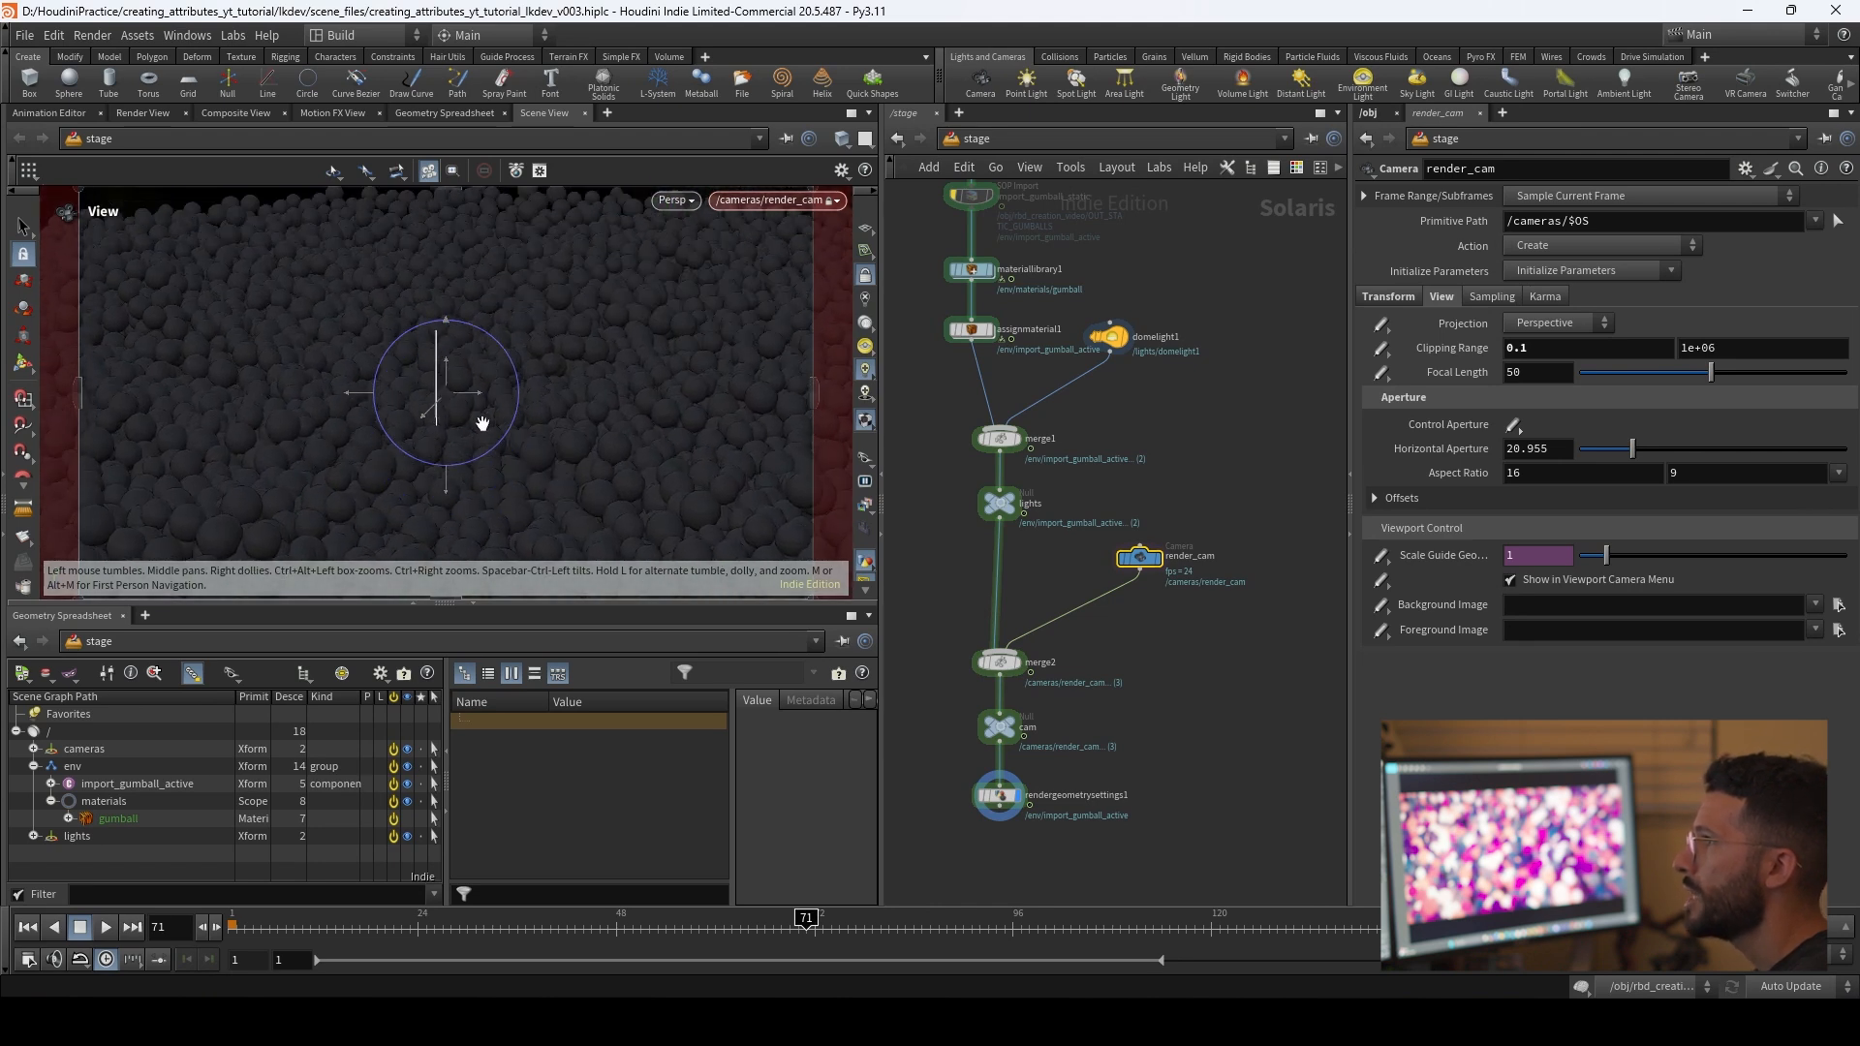
key(Return)
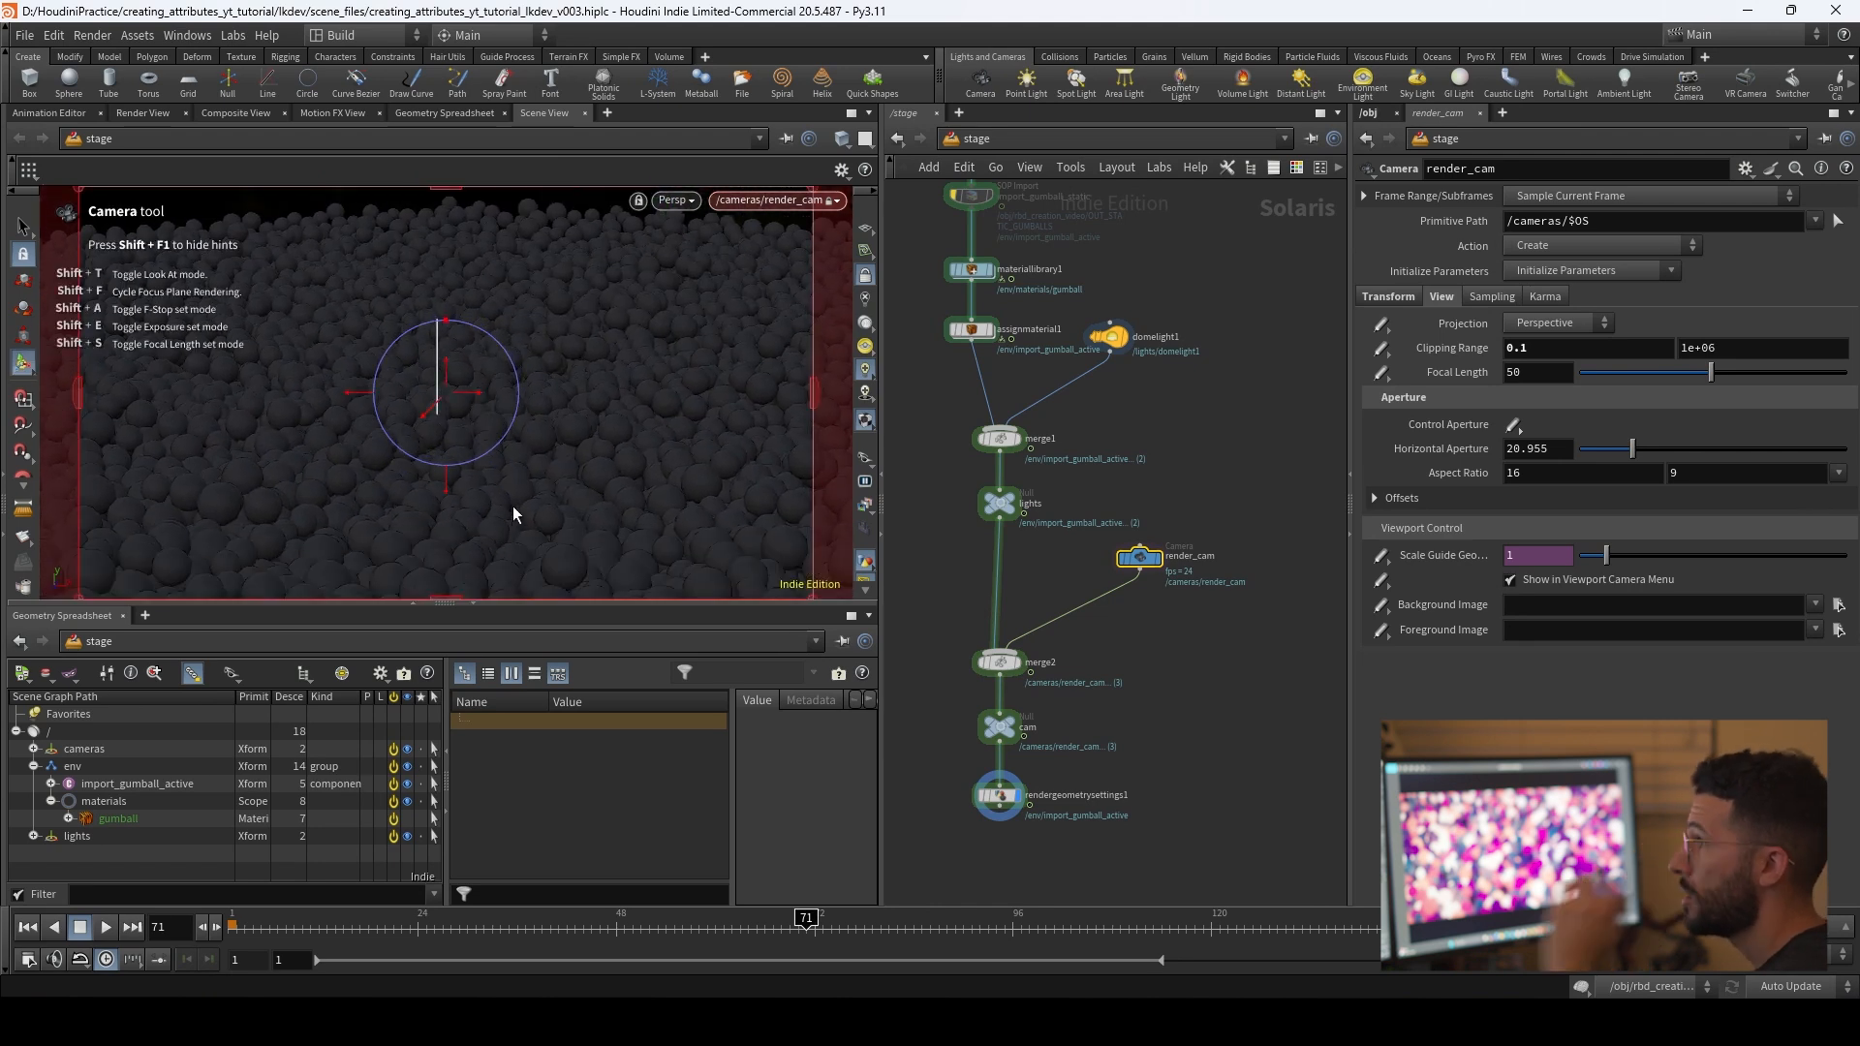
Step: Preview the stage with Karma XPU and reframe render_cam closer to the gumballs at an angled downward view
middle_drag(1160, 620, 1231, 558)
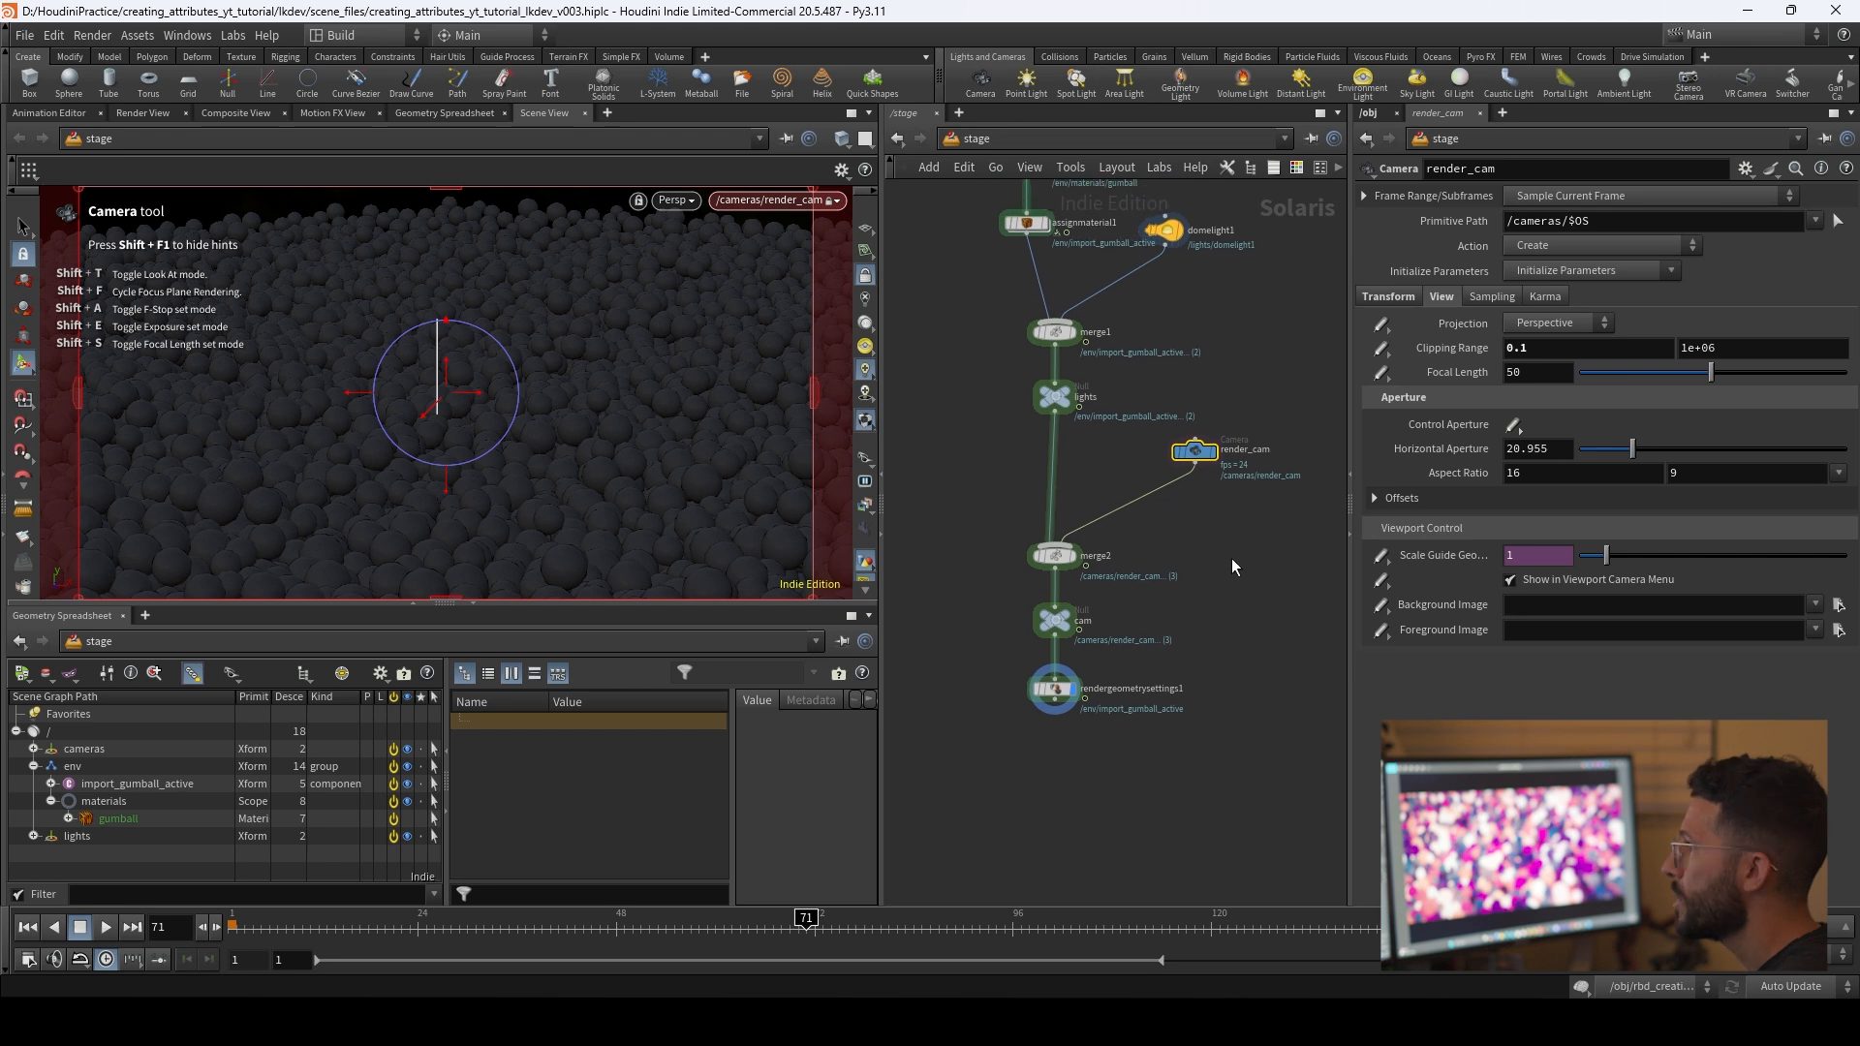
click(675, 200)
click(717, 311)
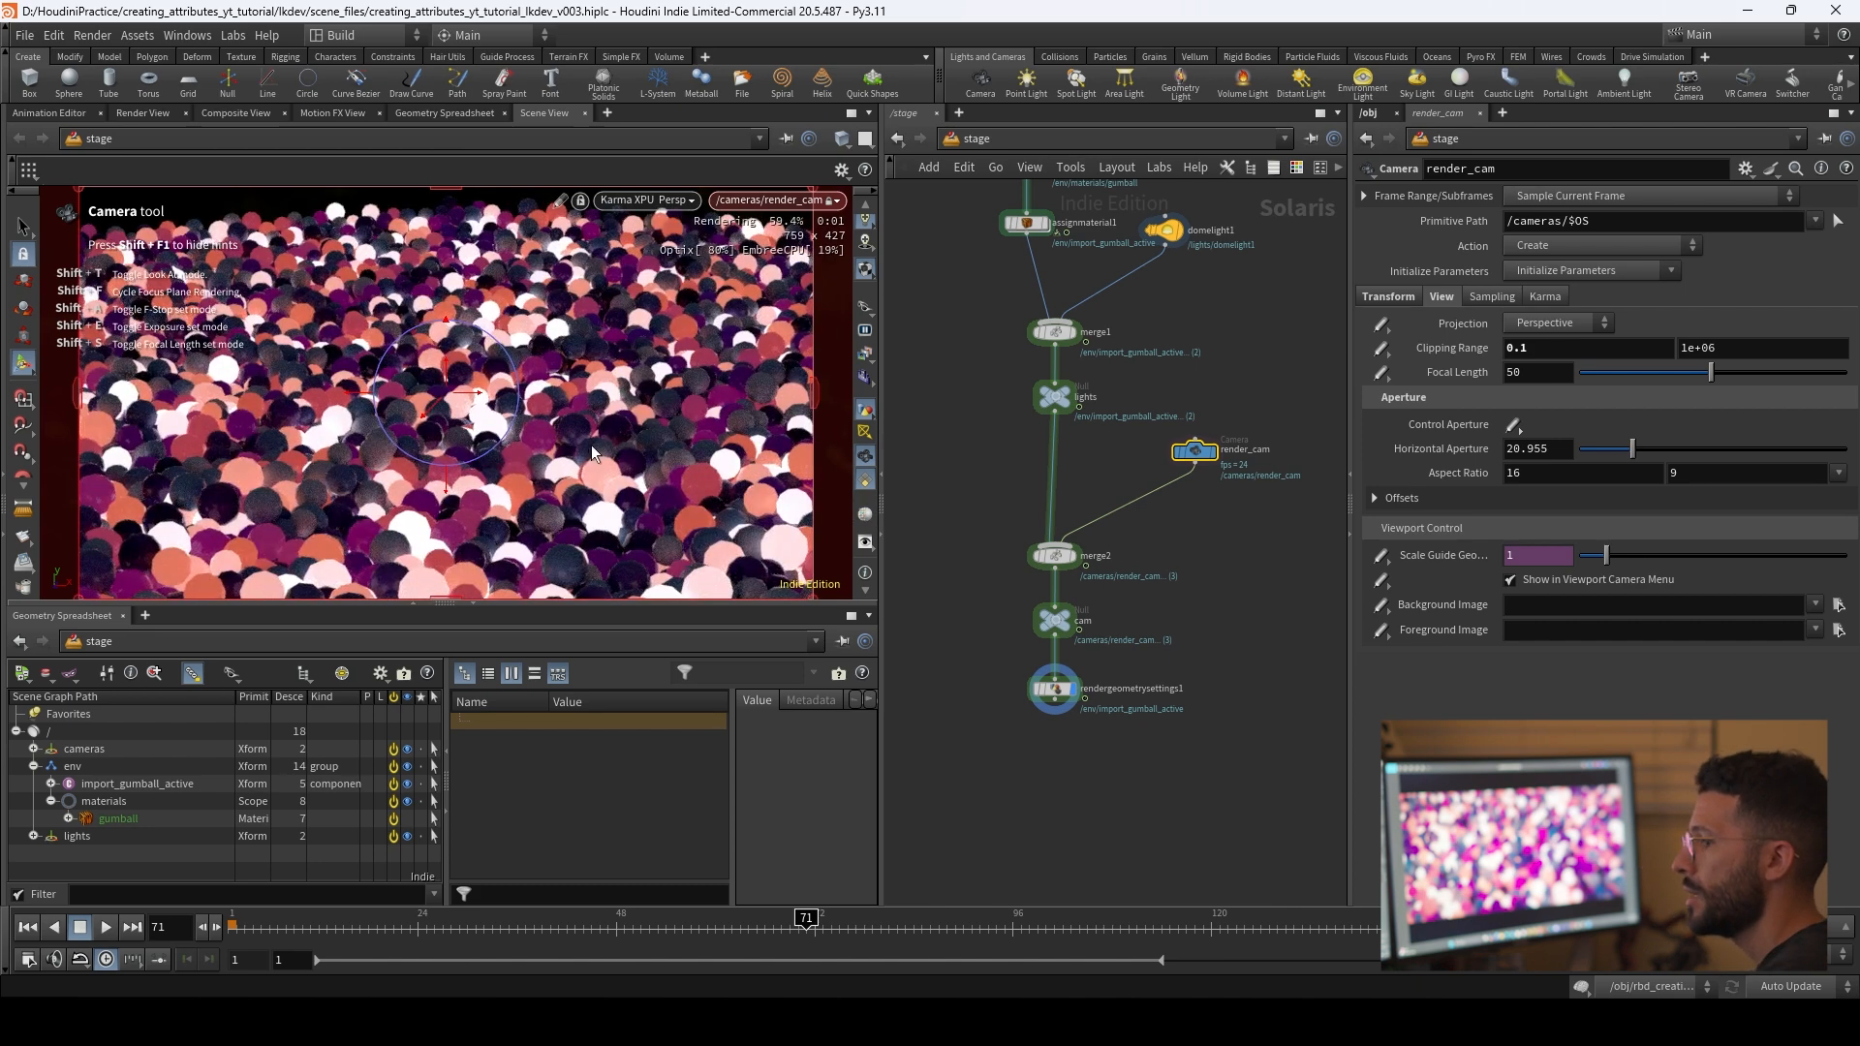
alt+drag(571, 428, 538, 334)
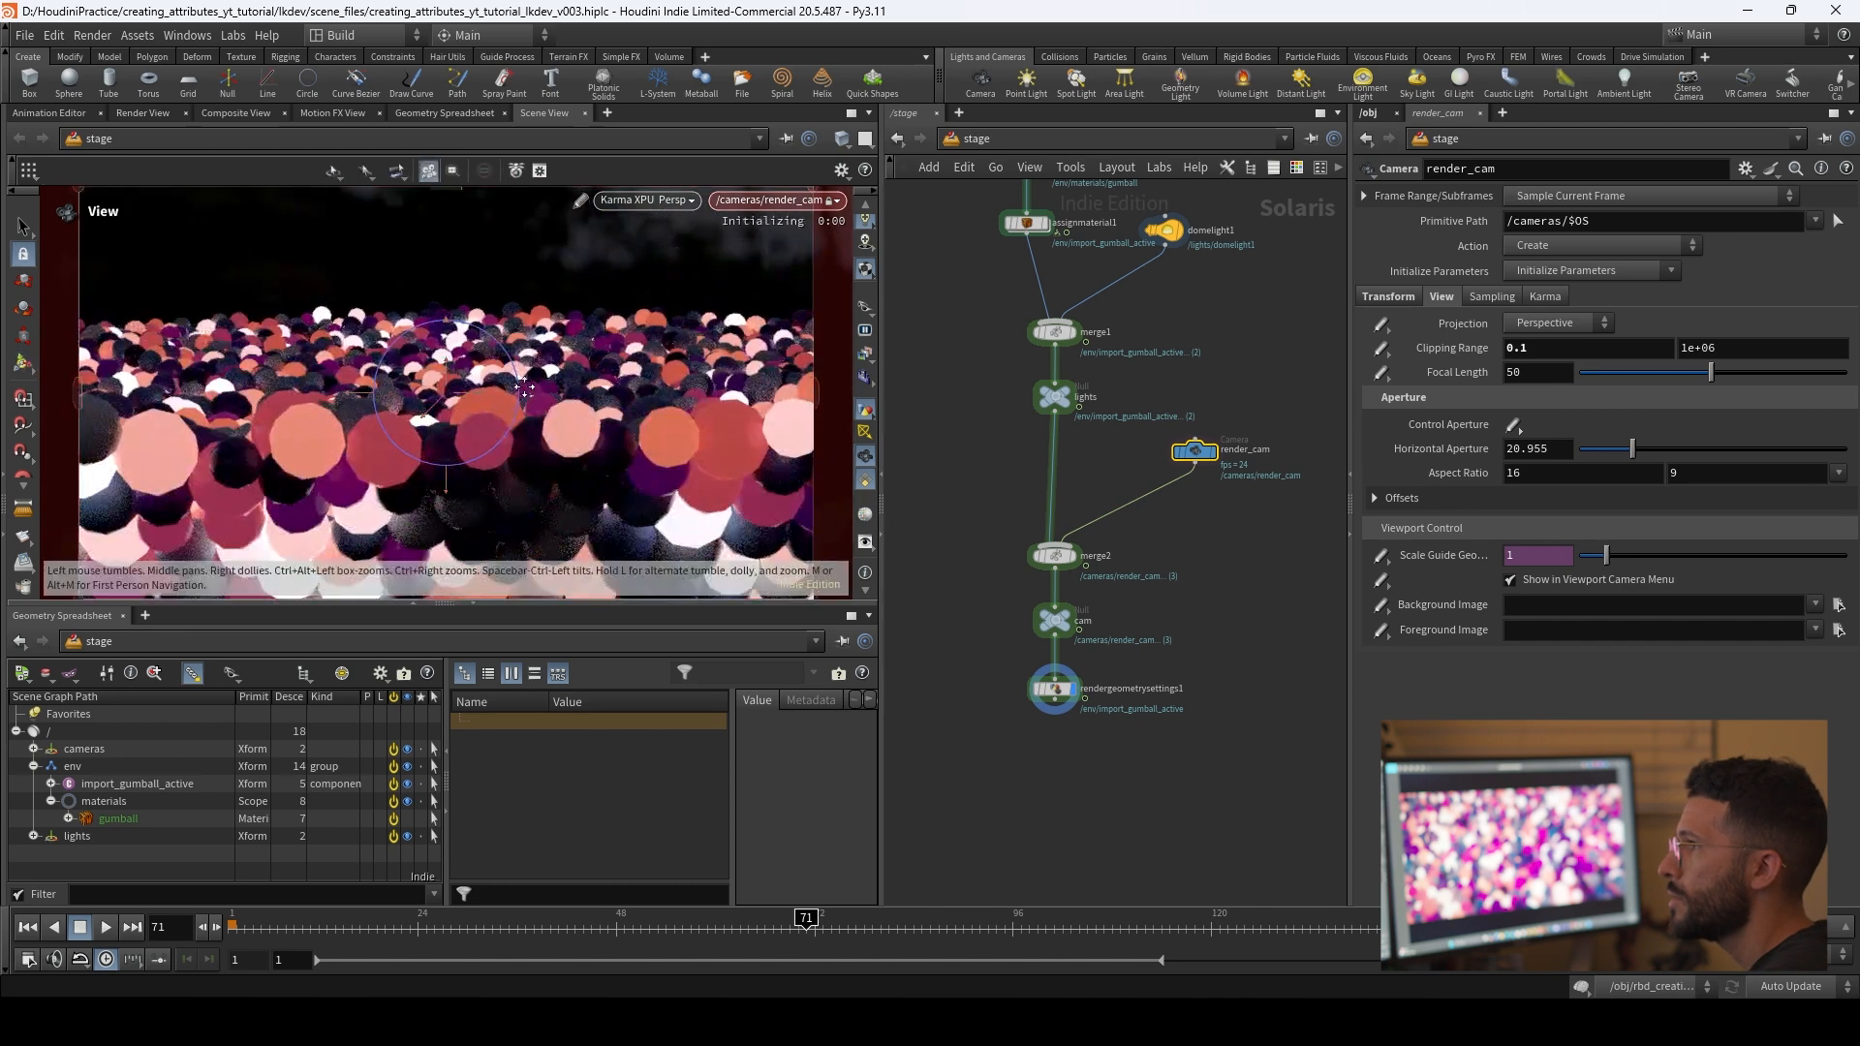
alt+middle_drag(519, 329, 510, 413)
alt+right_drag(511, 413, 490, 474)
alt+drag(490, 475, 503, 483)
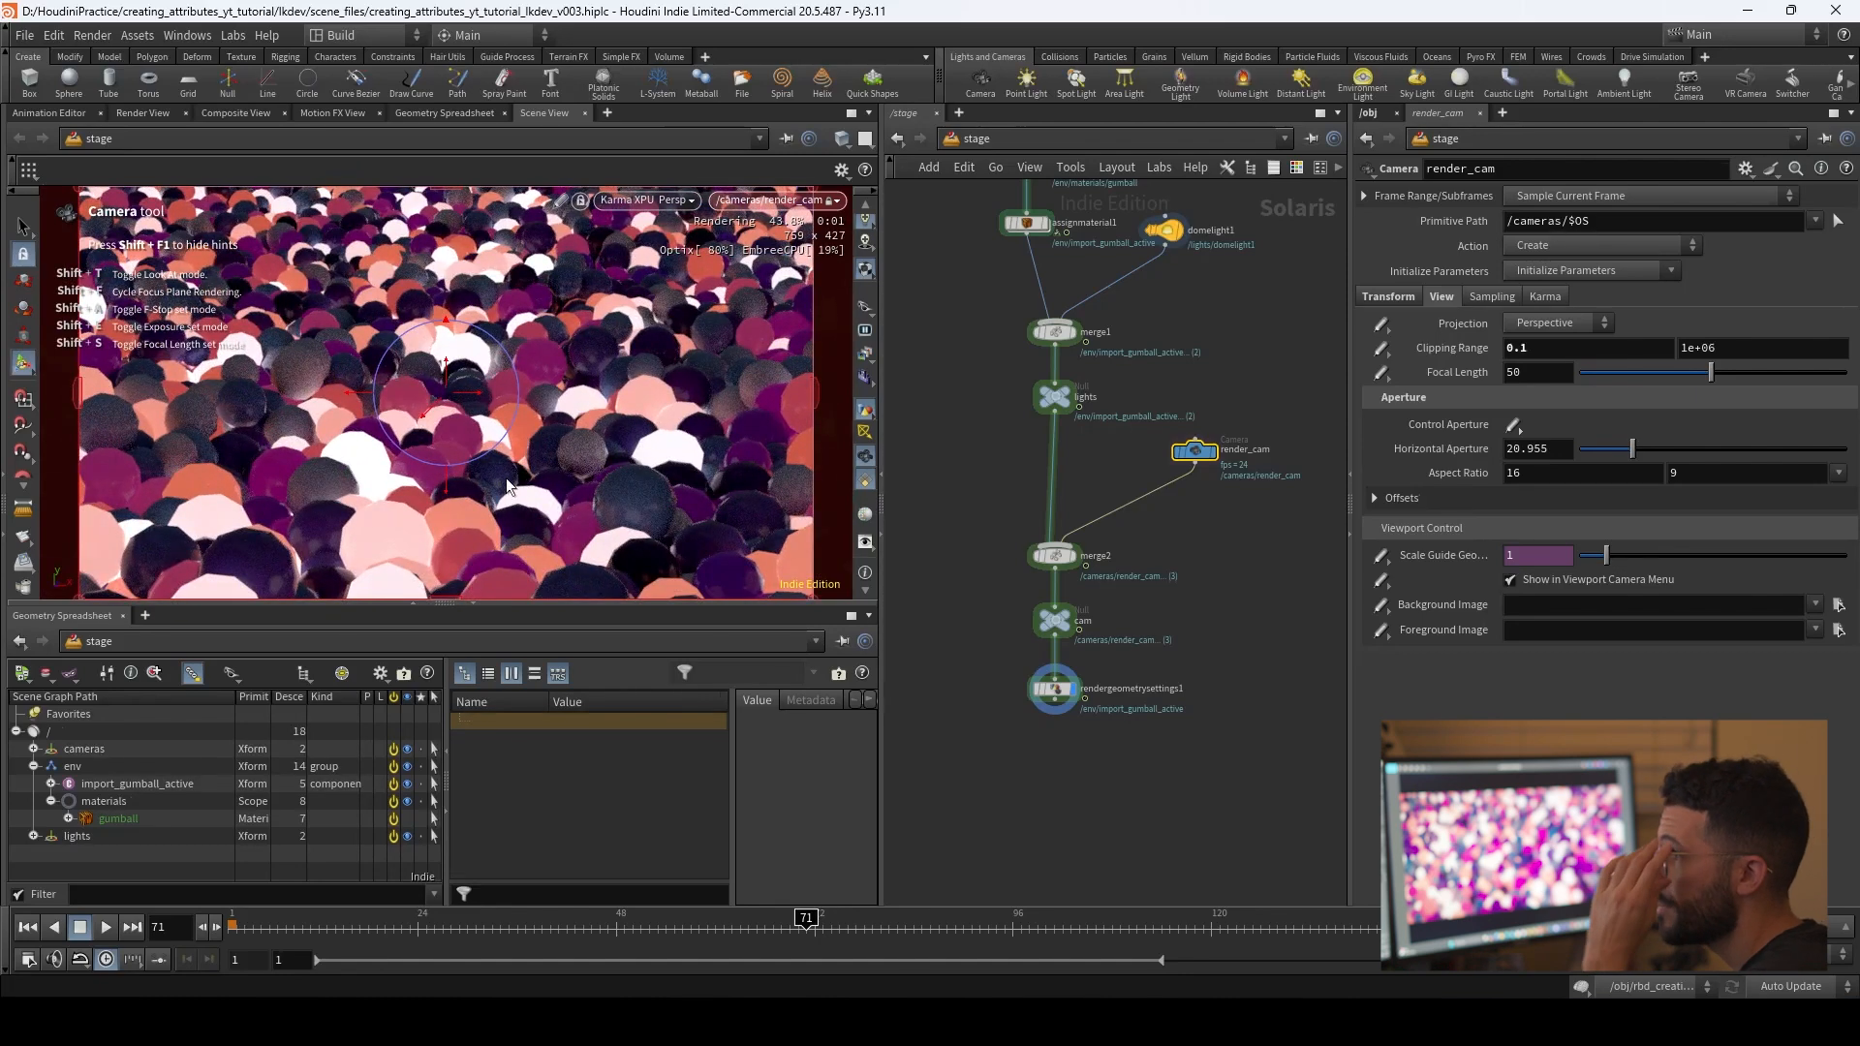
Step: Give render_cam depth of field with a focus distance of 1.2 and an F-stop of 1.5
click(1491, 296)
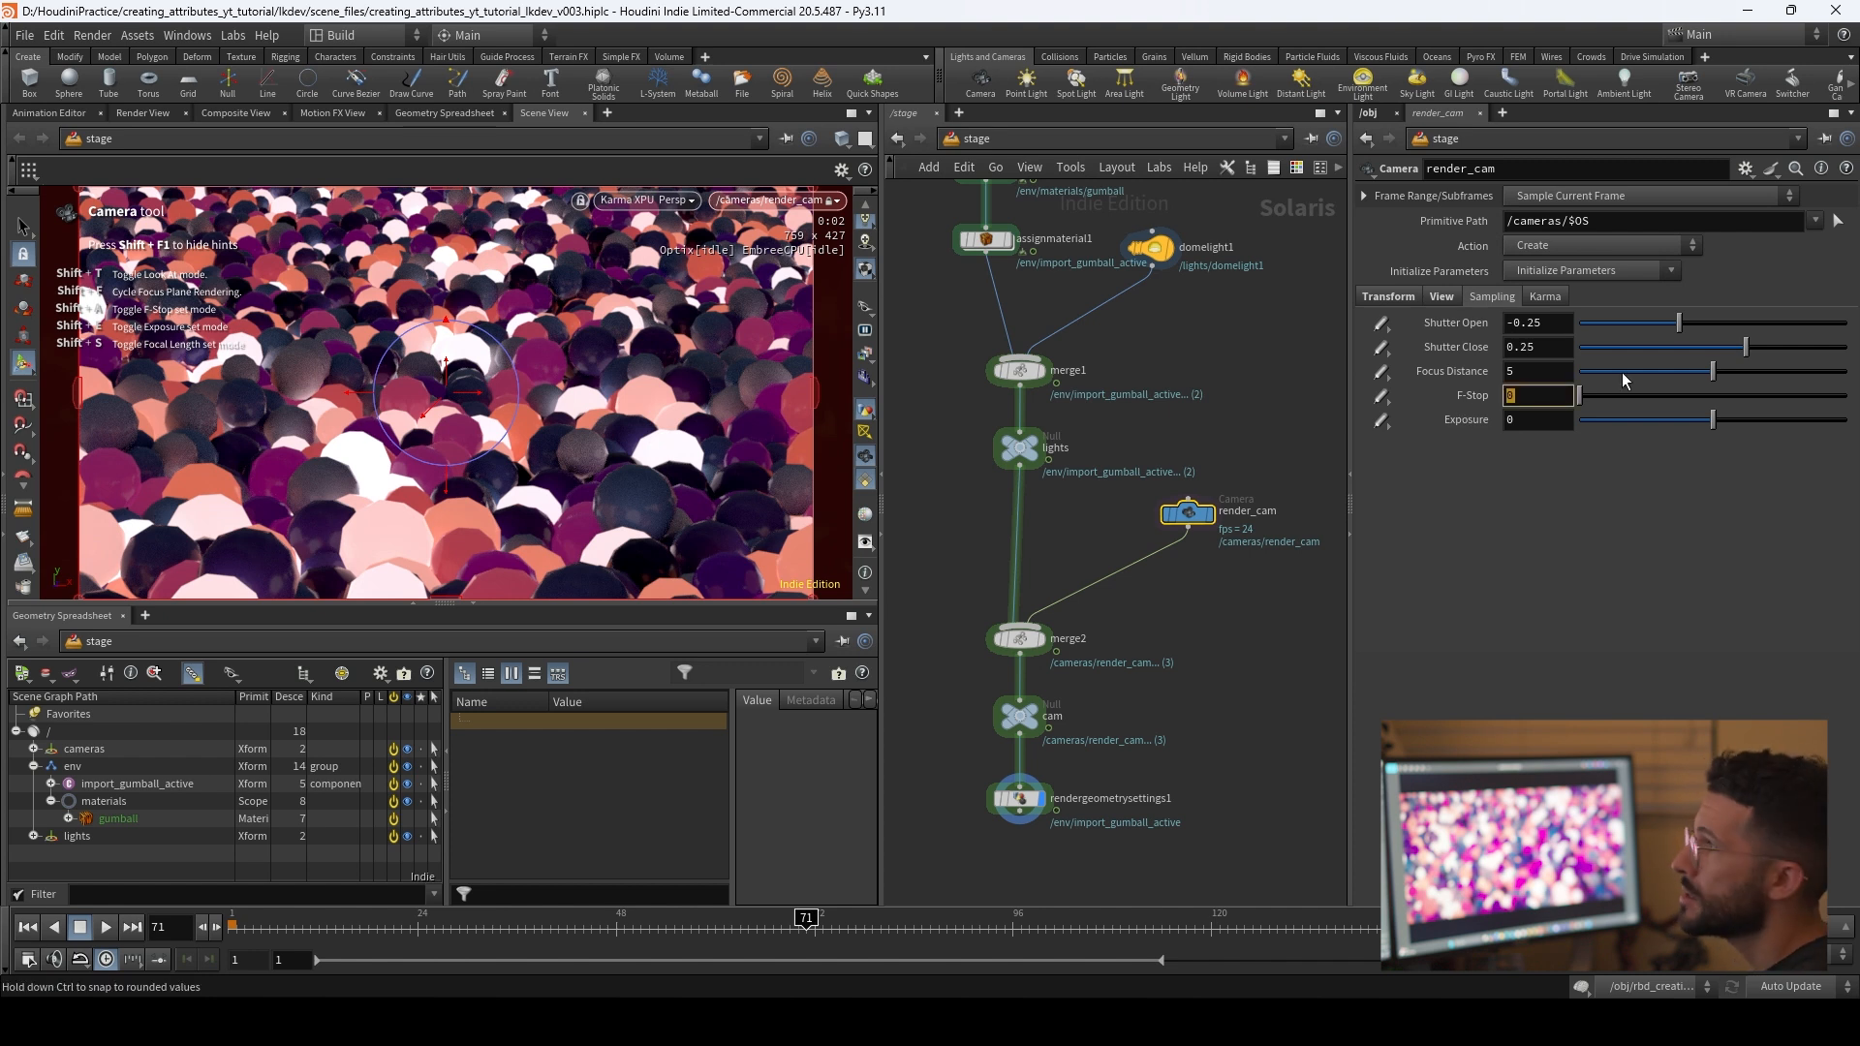
drag(1529, 372, 1421, 356)
text(1.2)
key(Return)
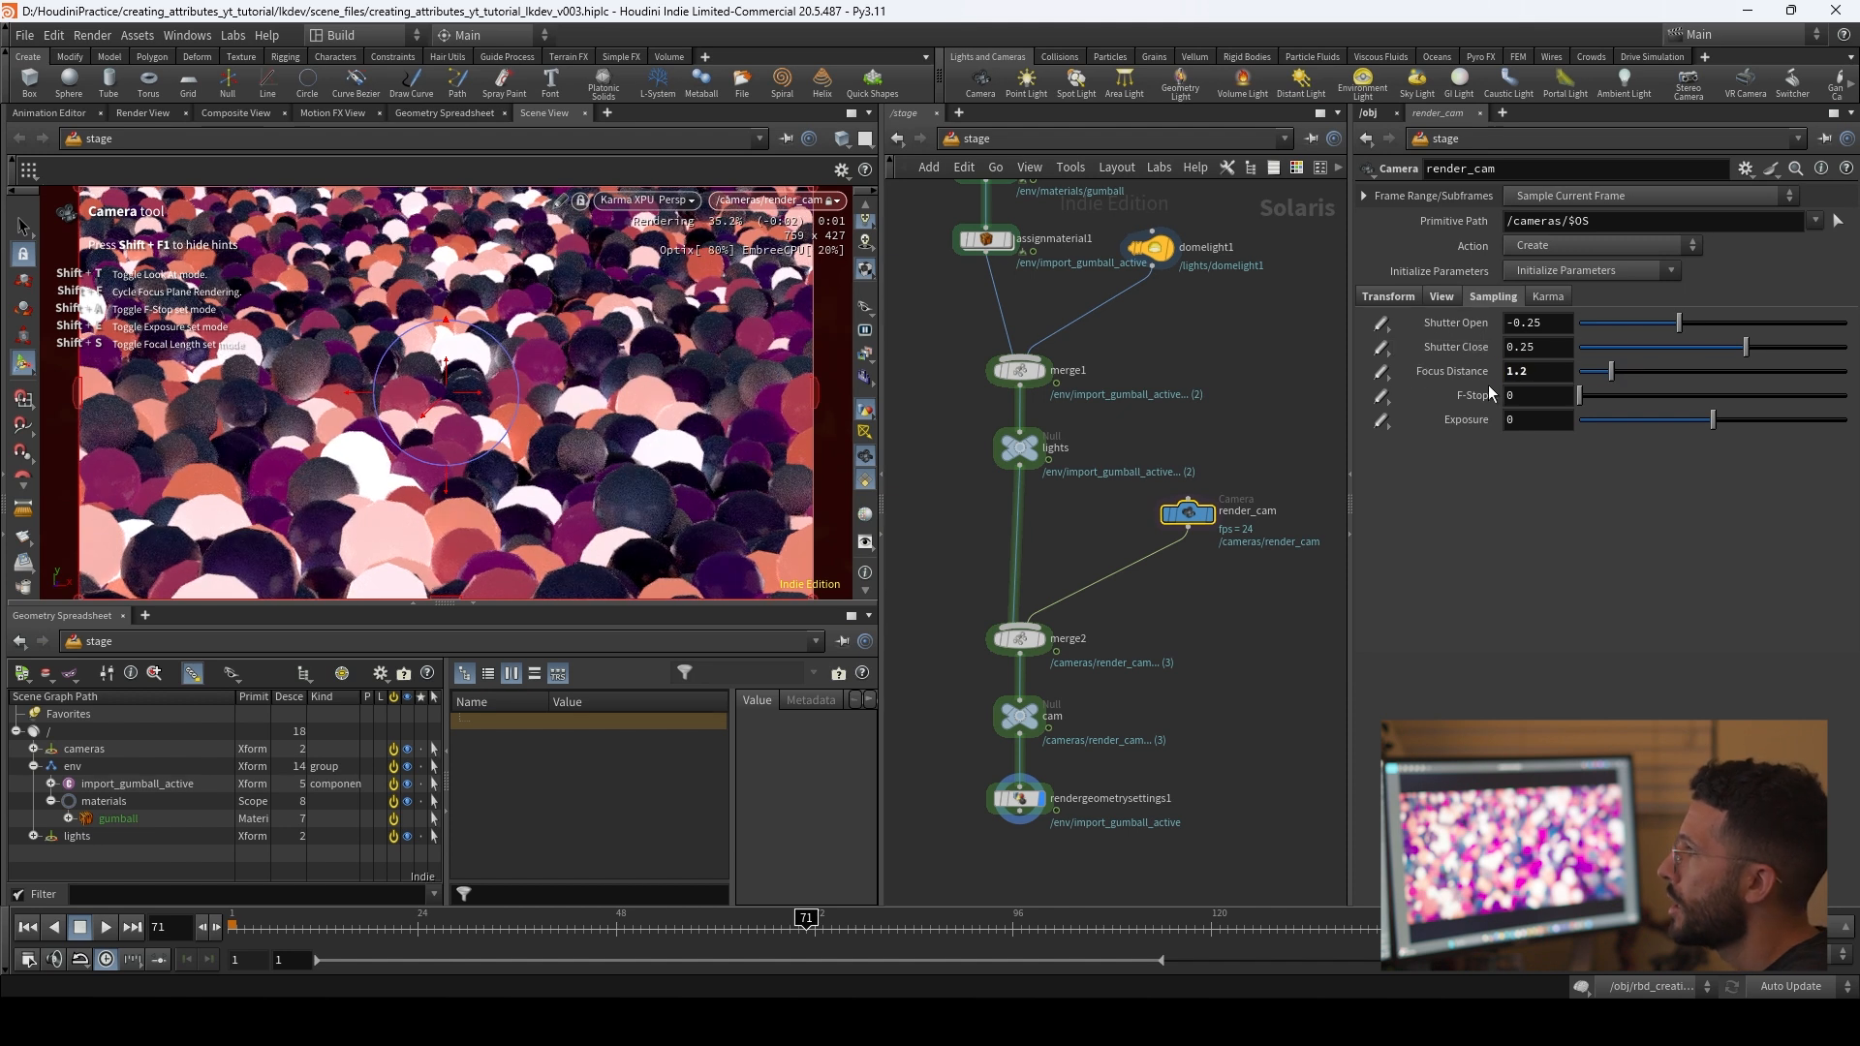
drag(1540, 395, 1410, 392)
text(1.5)
key(Return)
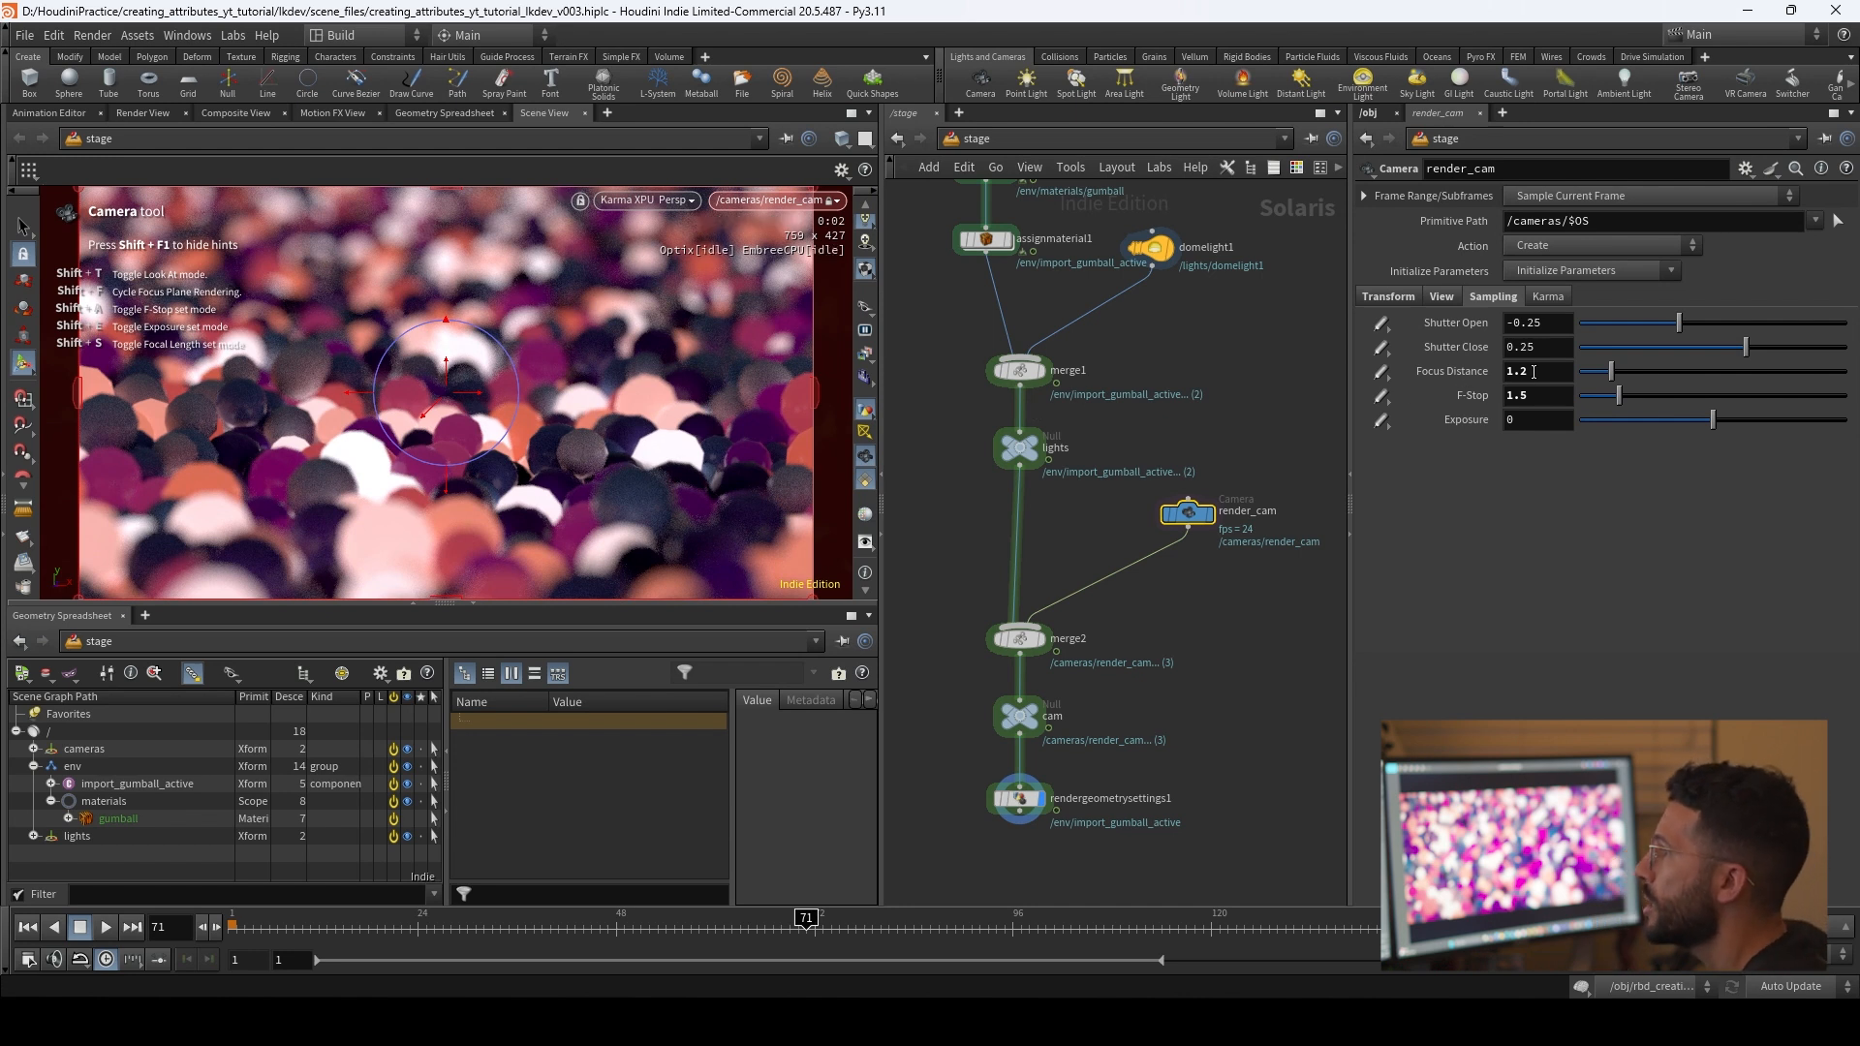
mouse_move(1533, 371)
middle_down()
mouse_move(1644, 353)
mouse_move(1517, 353)
middle_up()
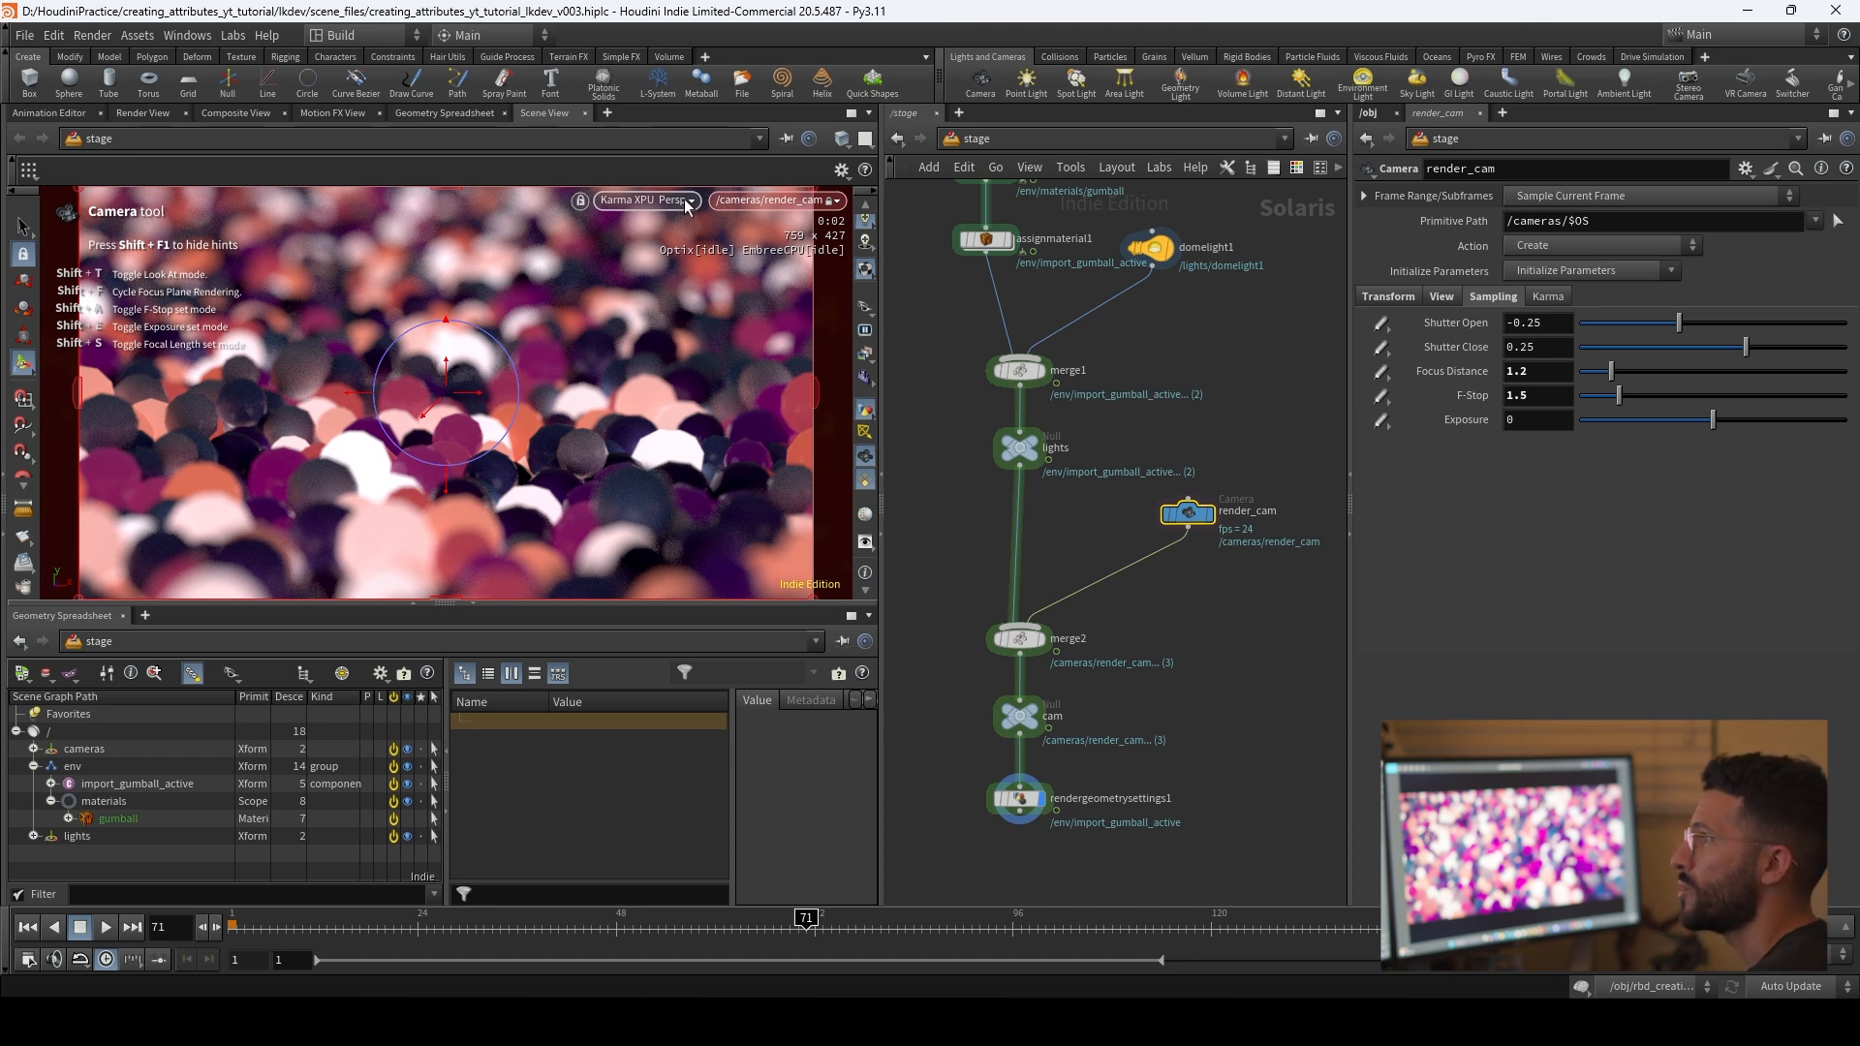
Step: Switch the viewport off Karma XPU and set sphere2's frequency to 10 in the rbd_creation_video network
click(645, 199)
click(678, 274)
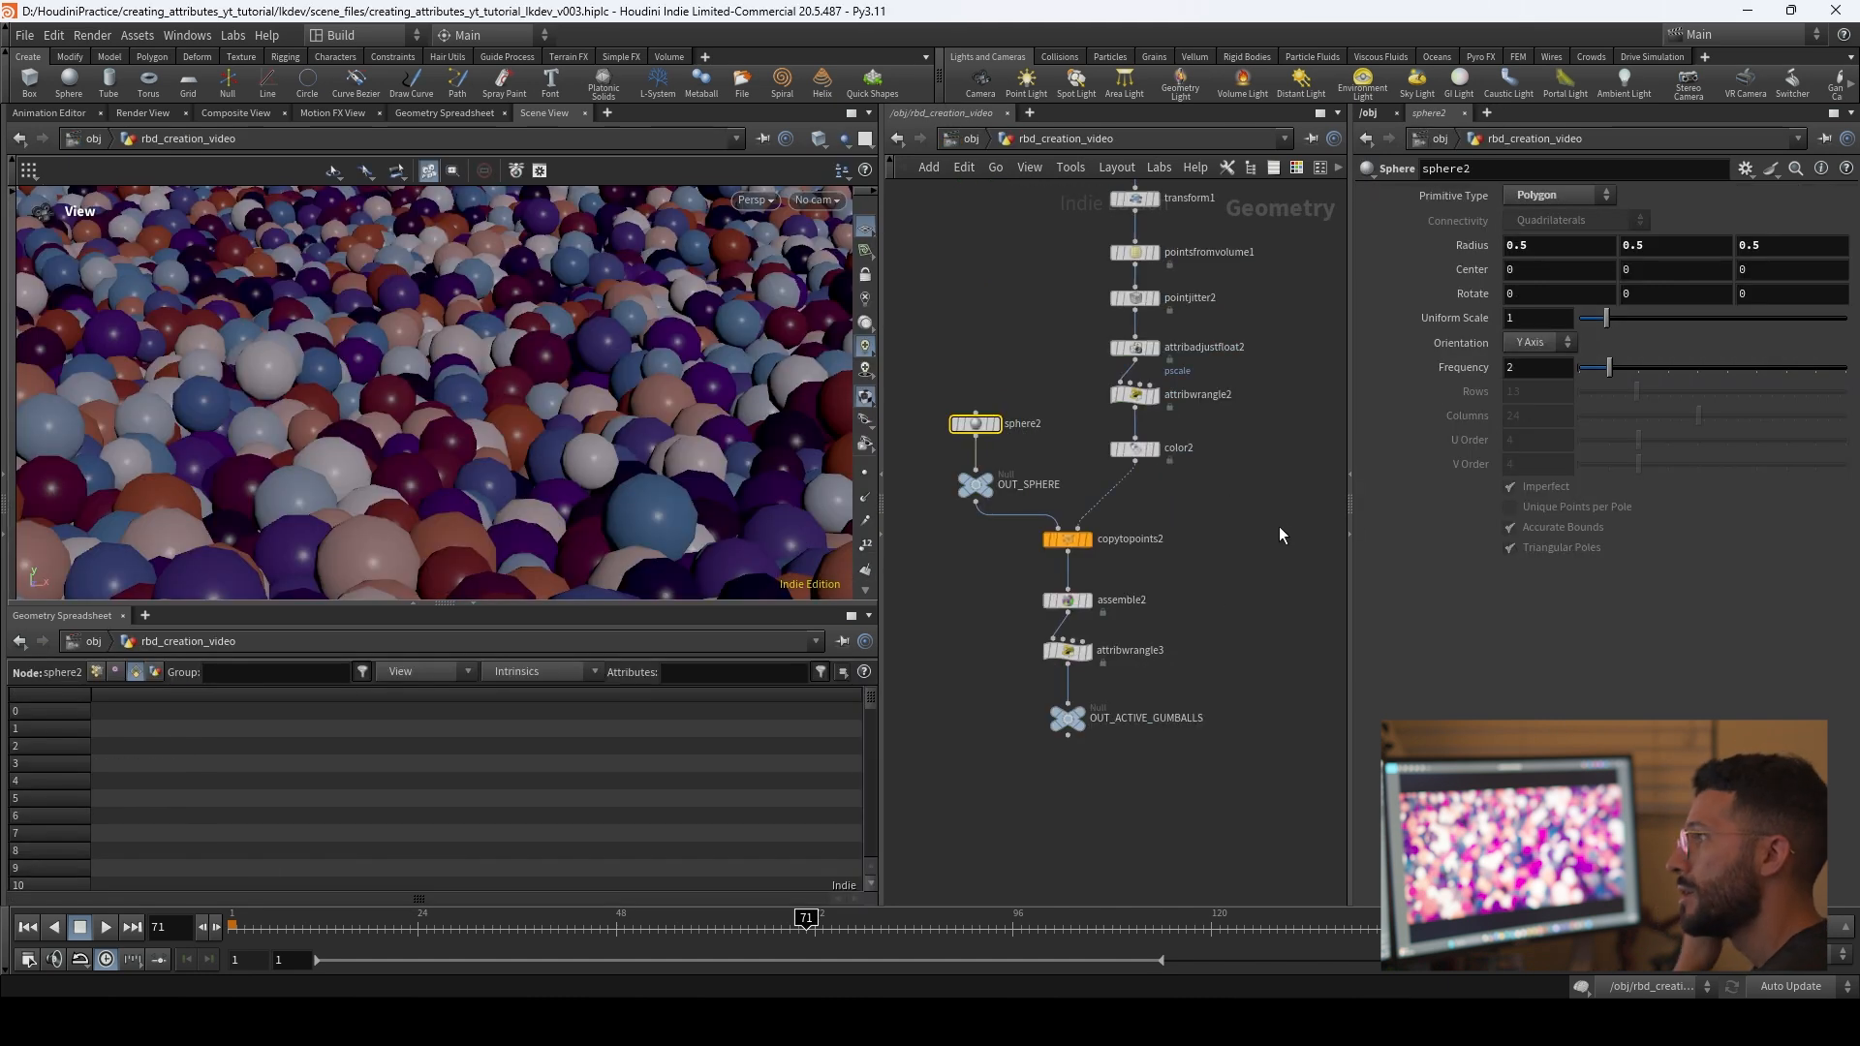
middle_drag(1218, 599, 1234, 473)
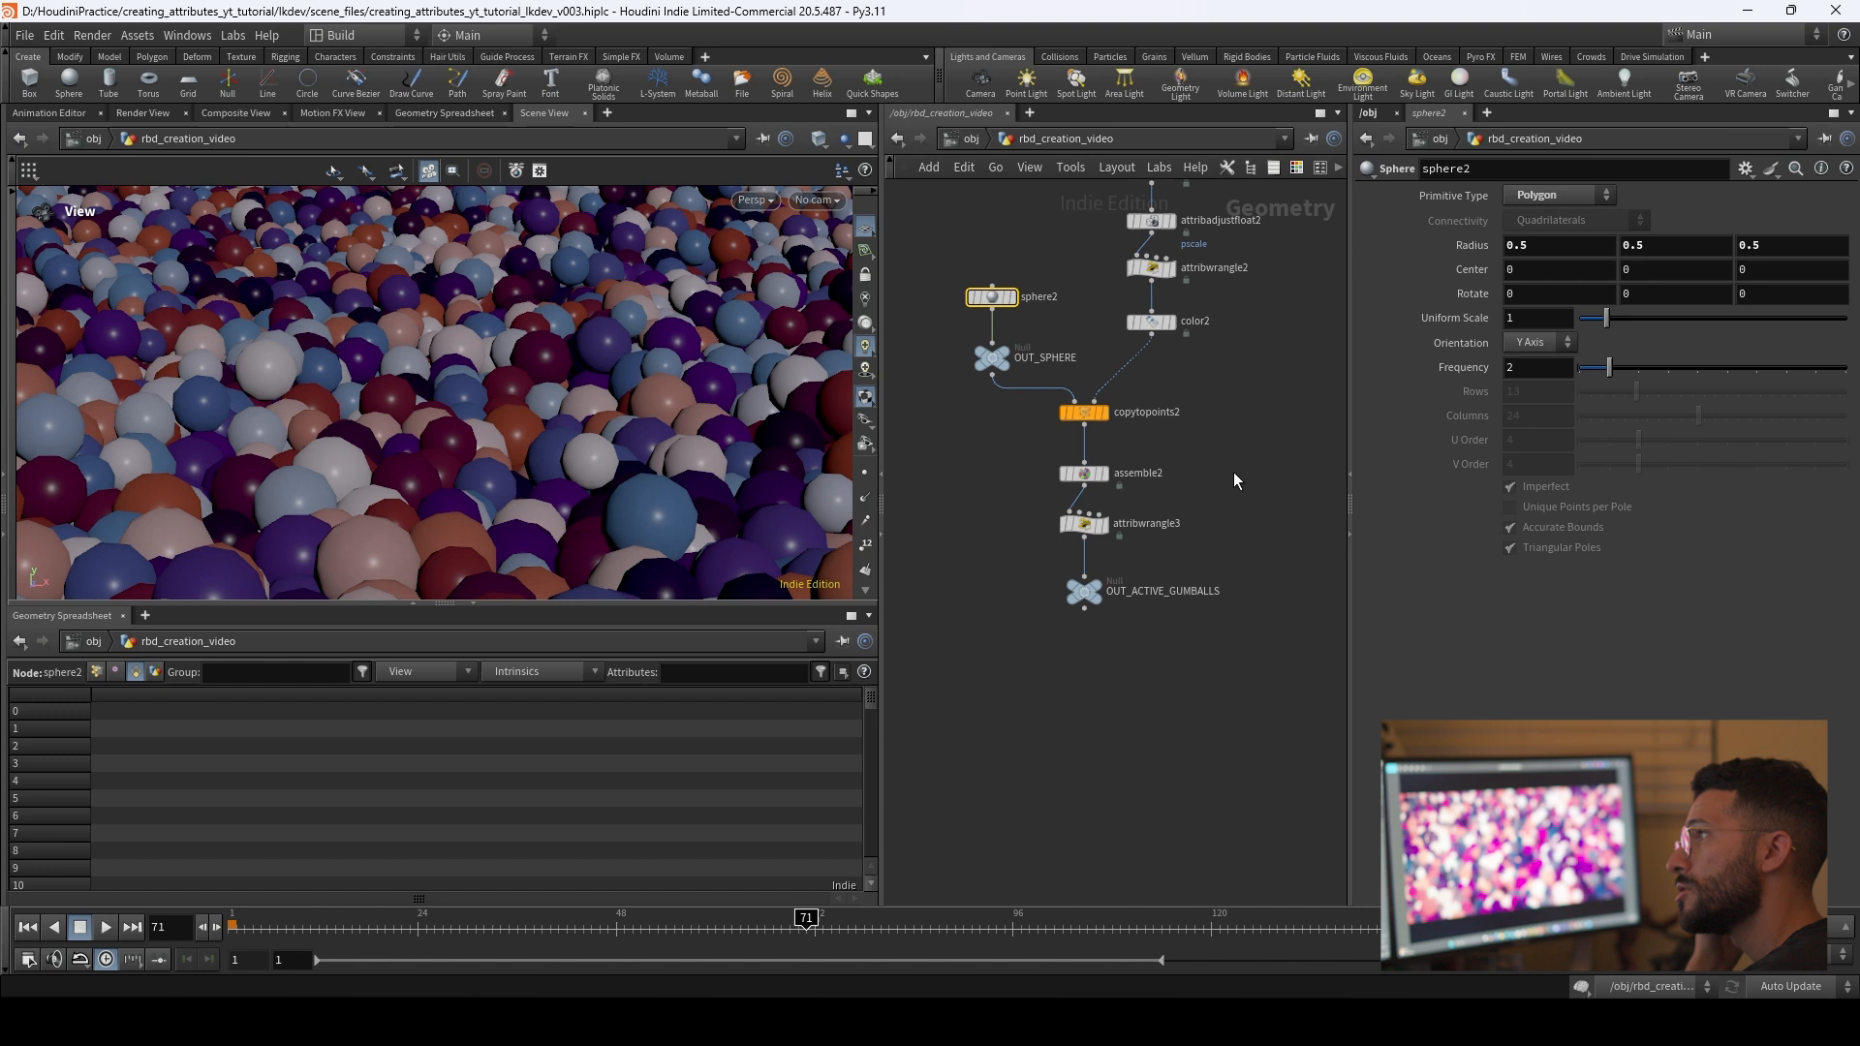
middle_drag(1225, 435, 1230, 518)
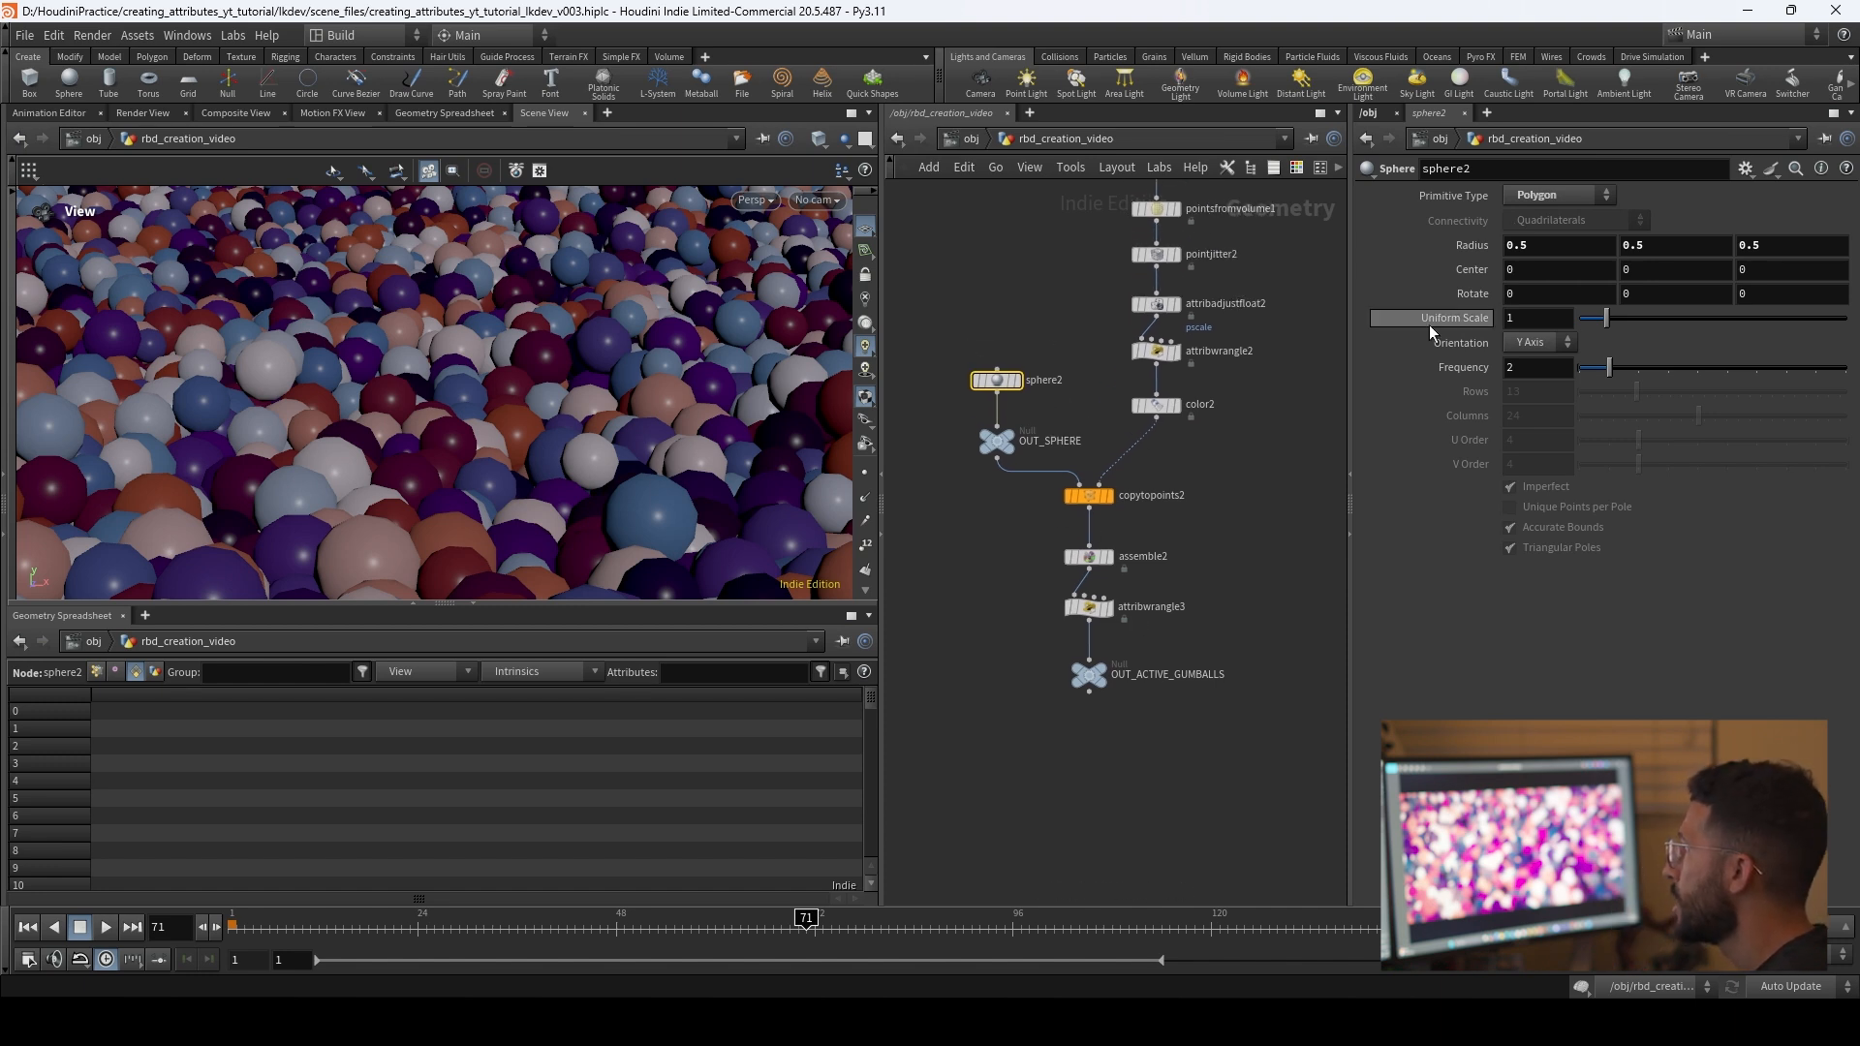
click(1511, 368)
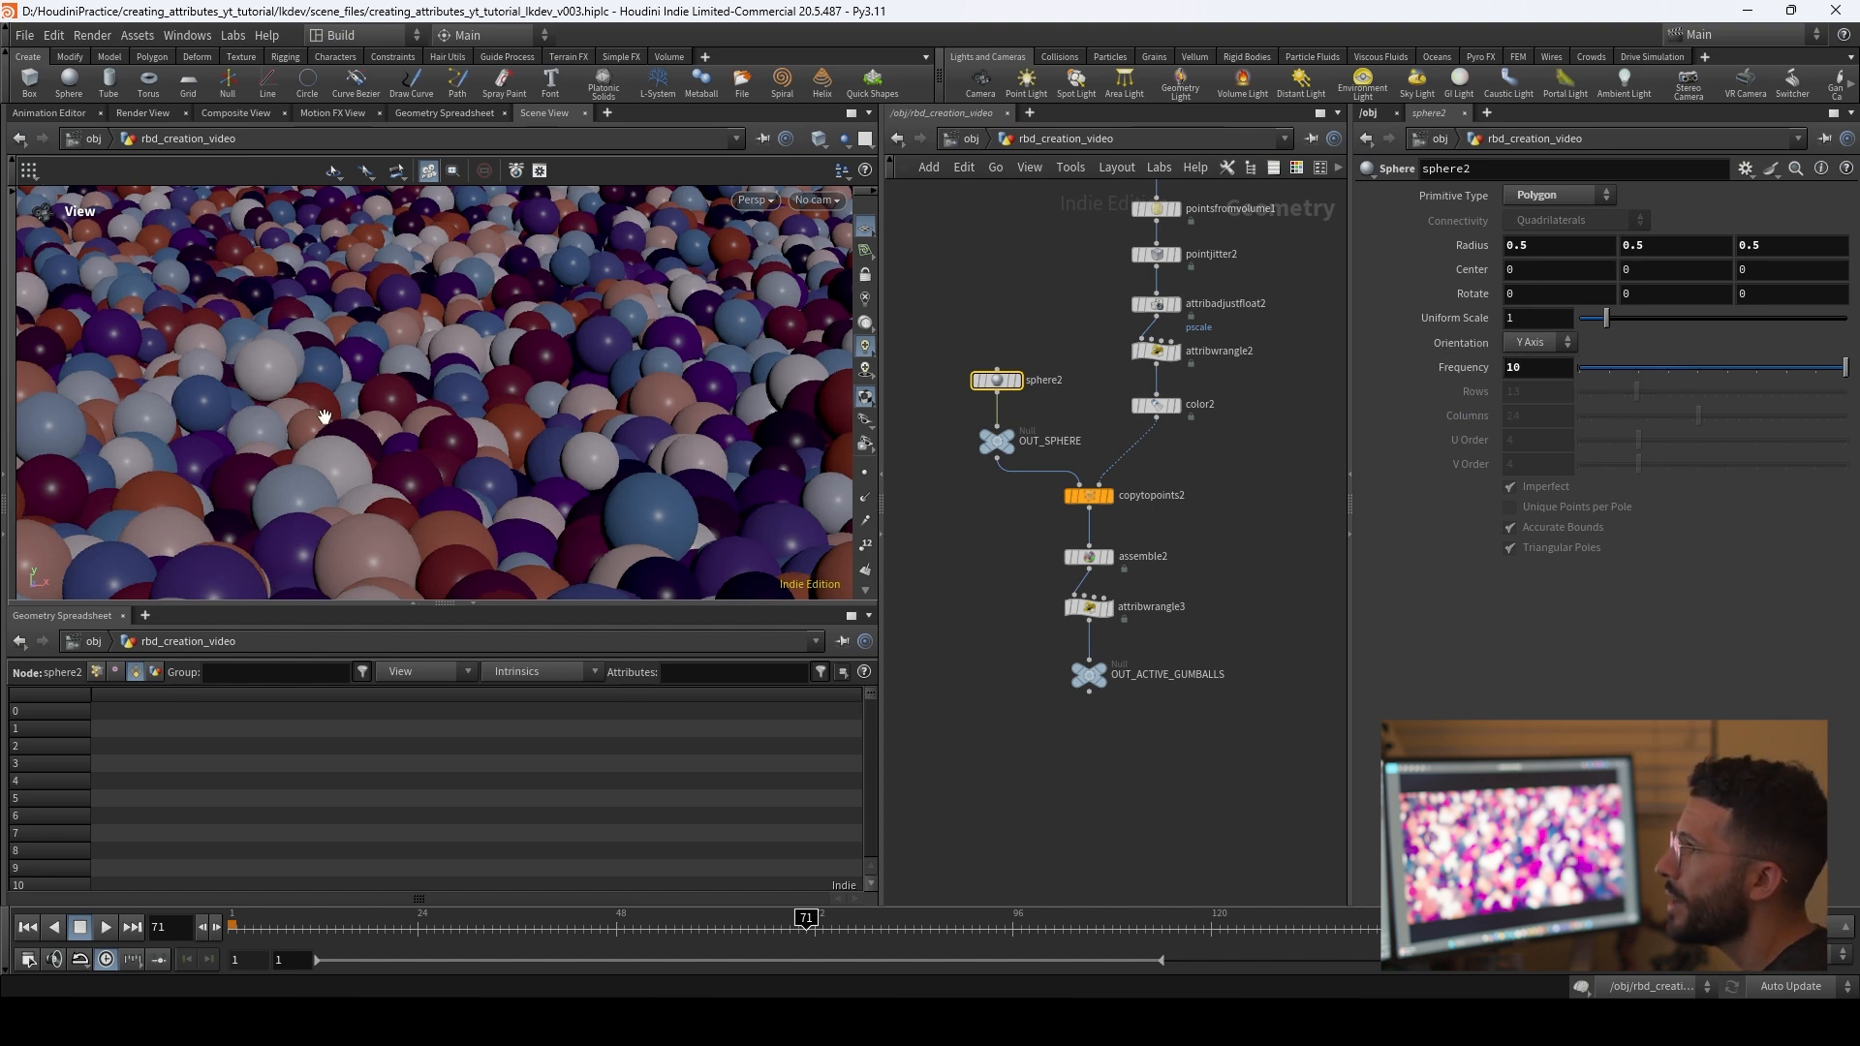
Step: Select the OUT_TO_LOPS null at the end of the simulation network and move the timeline to frame 44
scroll(1147, 788, down, 4)
middle_drag(1085, 796, 1162, 485)
scroll(1162, 485, down, 1)
scroll(1102, 608, up, 4)
middle_drag(1143, 641, 1130, 579)
click(1068, 608)
middle_drag(1186, 668, 1169, 623)
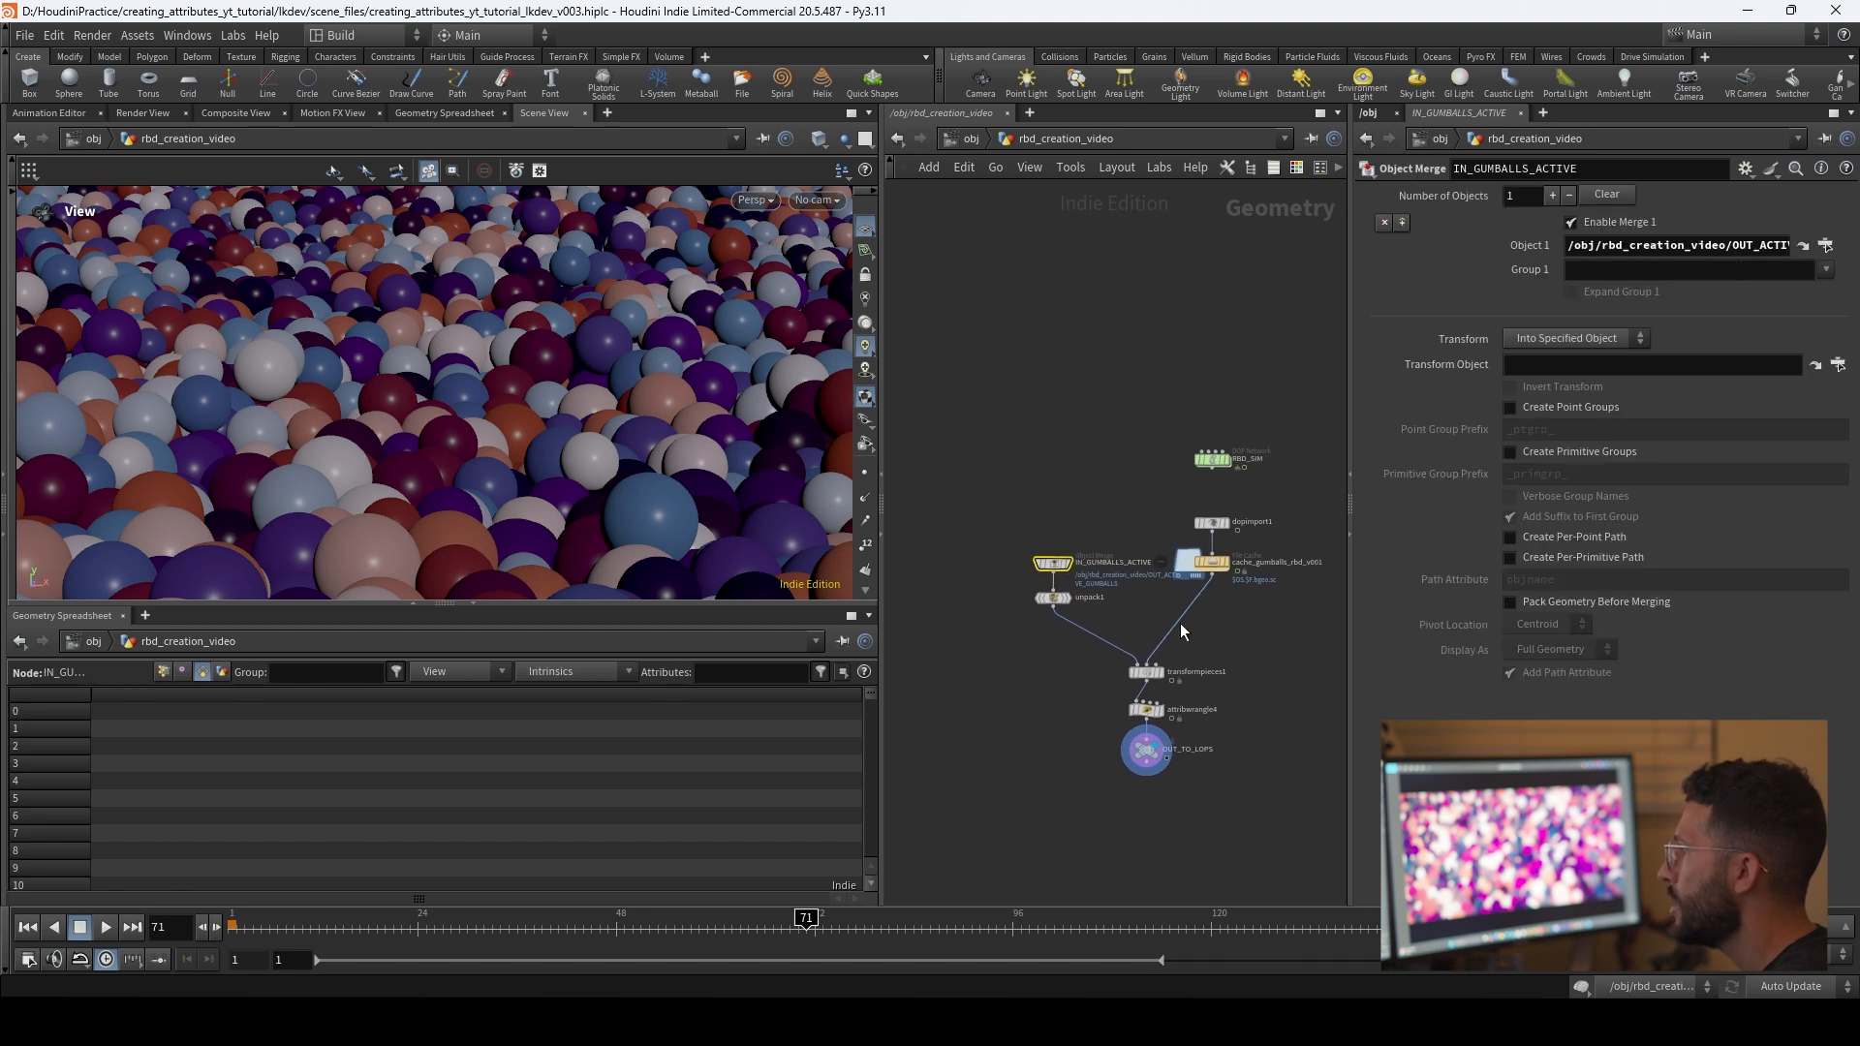
click(1146, 750)
drag(761, 920, 582, 944)
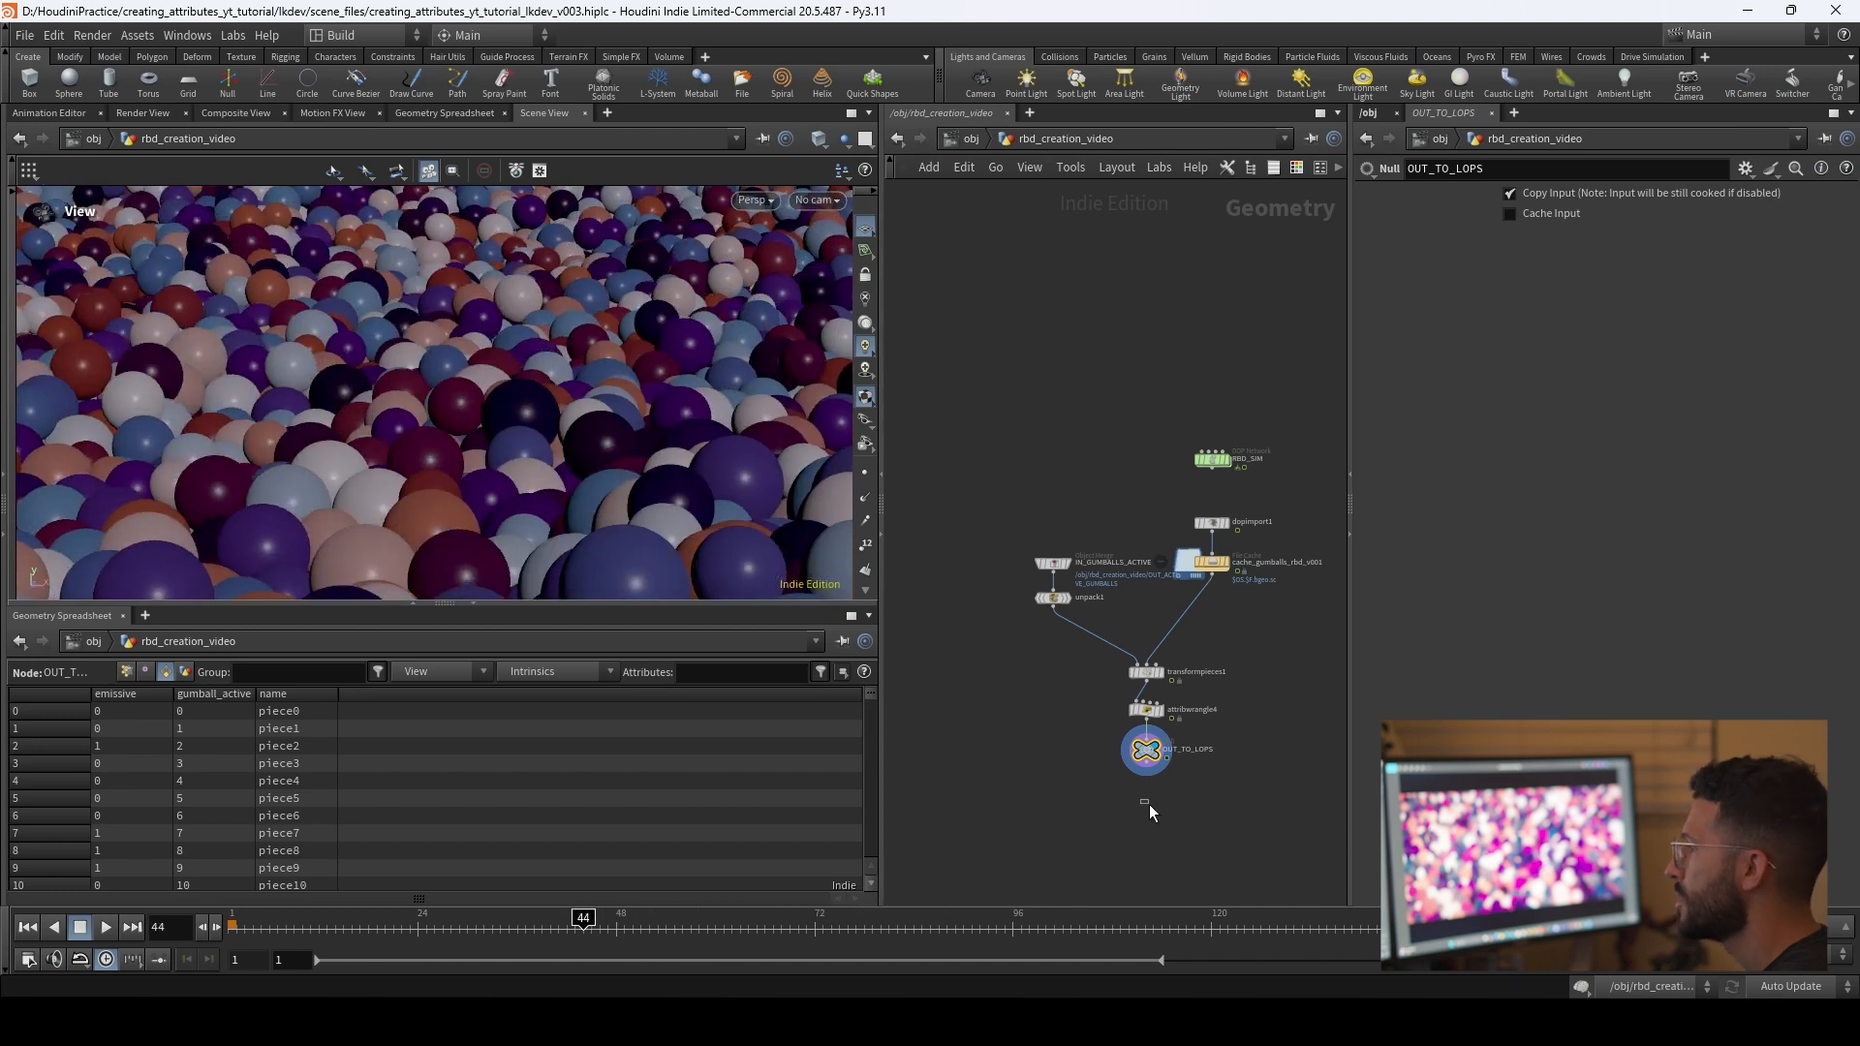
middle_drag(1178, 818, 1163, 773)
Step: Return to the stage network and render the viewport with Karma XPU
click(976, 139)
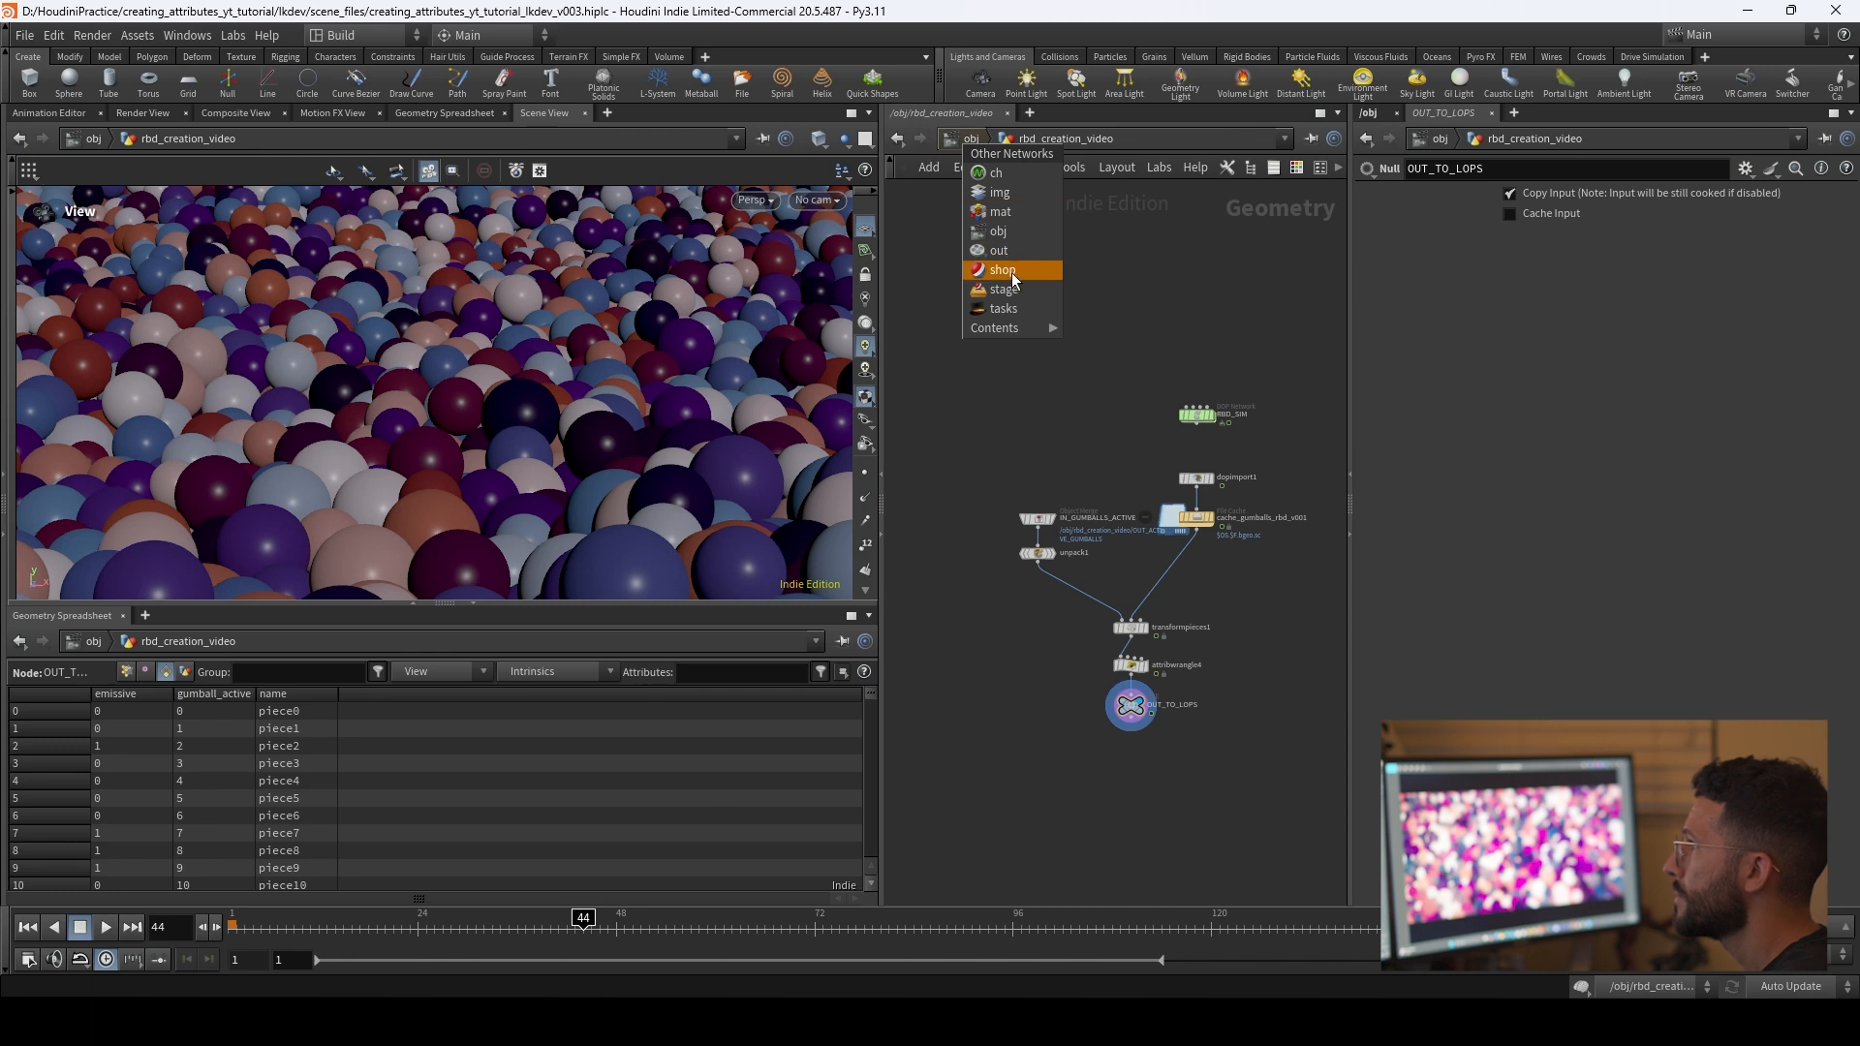
click(1013, 291)
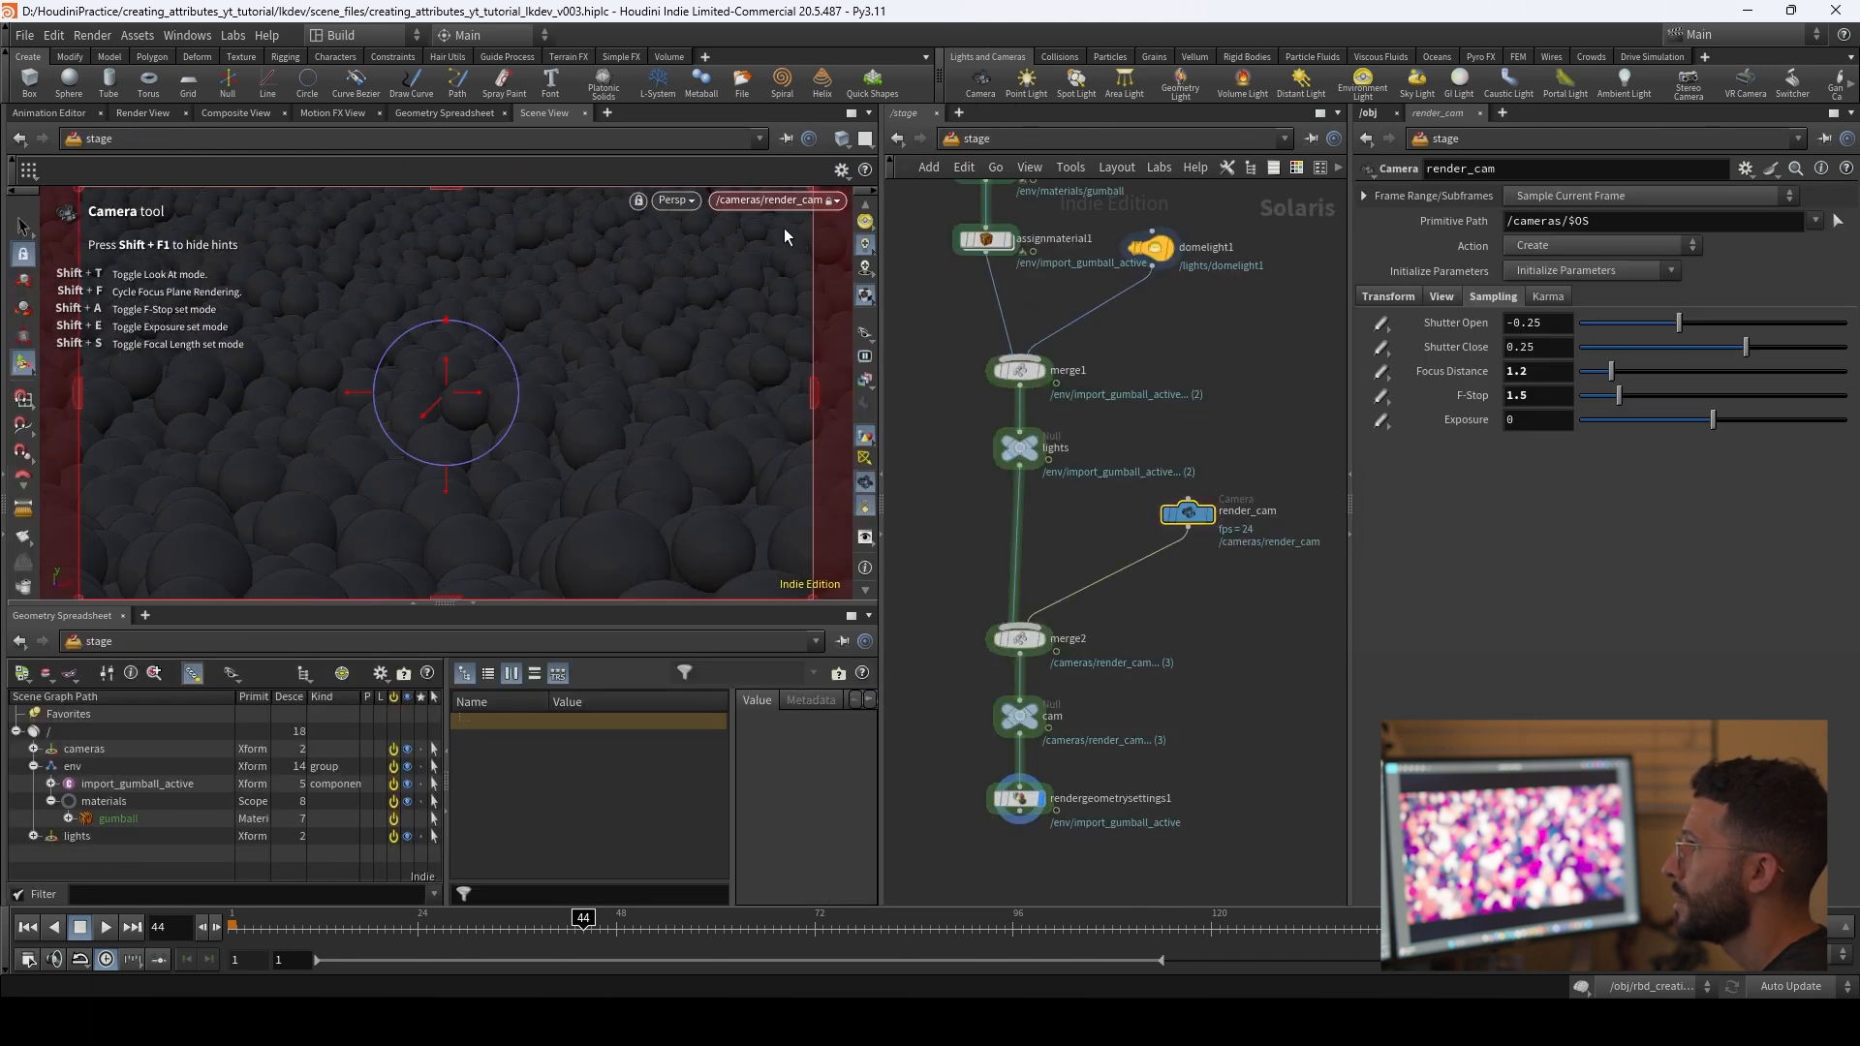
click(678, 201)
click(733, 306)
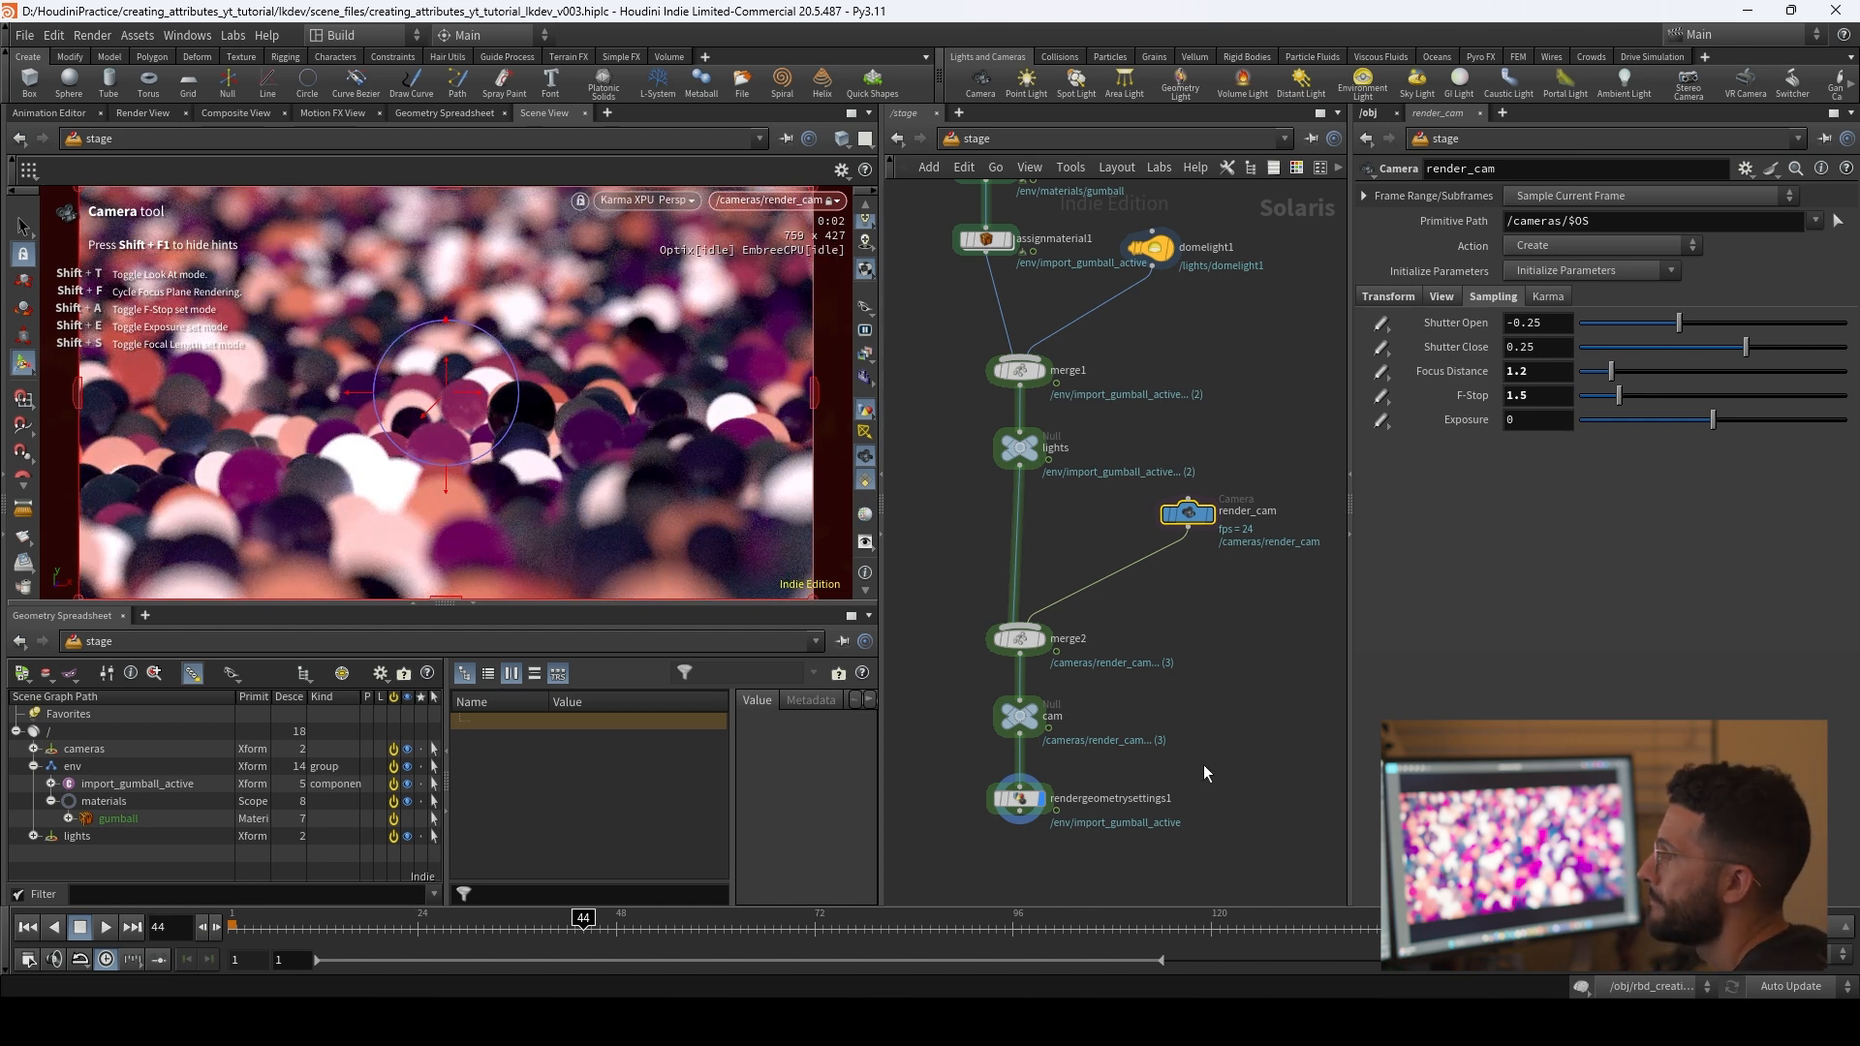
Step: Add Karma render settings with its USD render node below rendergeometrysettings1 and select the settings node
middle_drag(1205, 772, 1207, 588)
drag(1021, 639, 1023, 686)
text(karm)
key(Return)
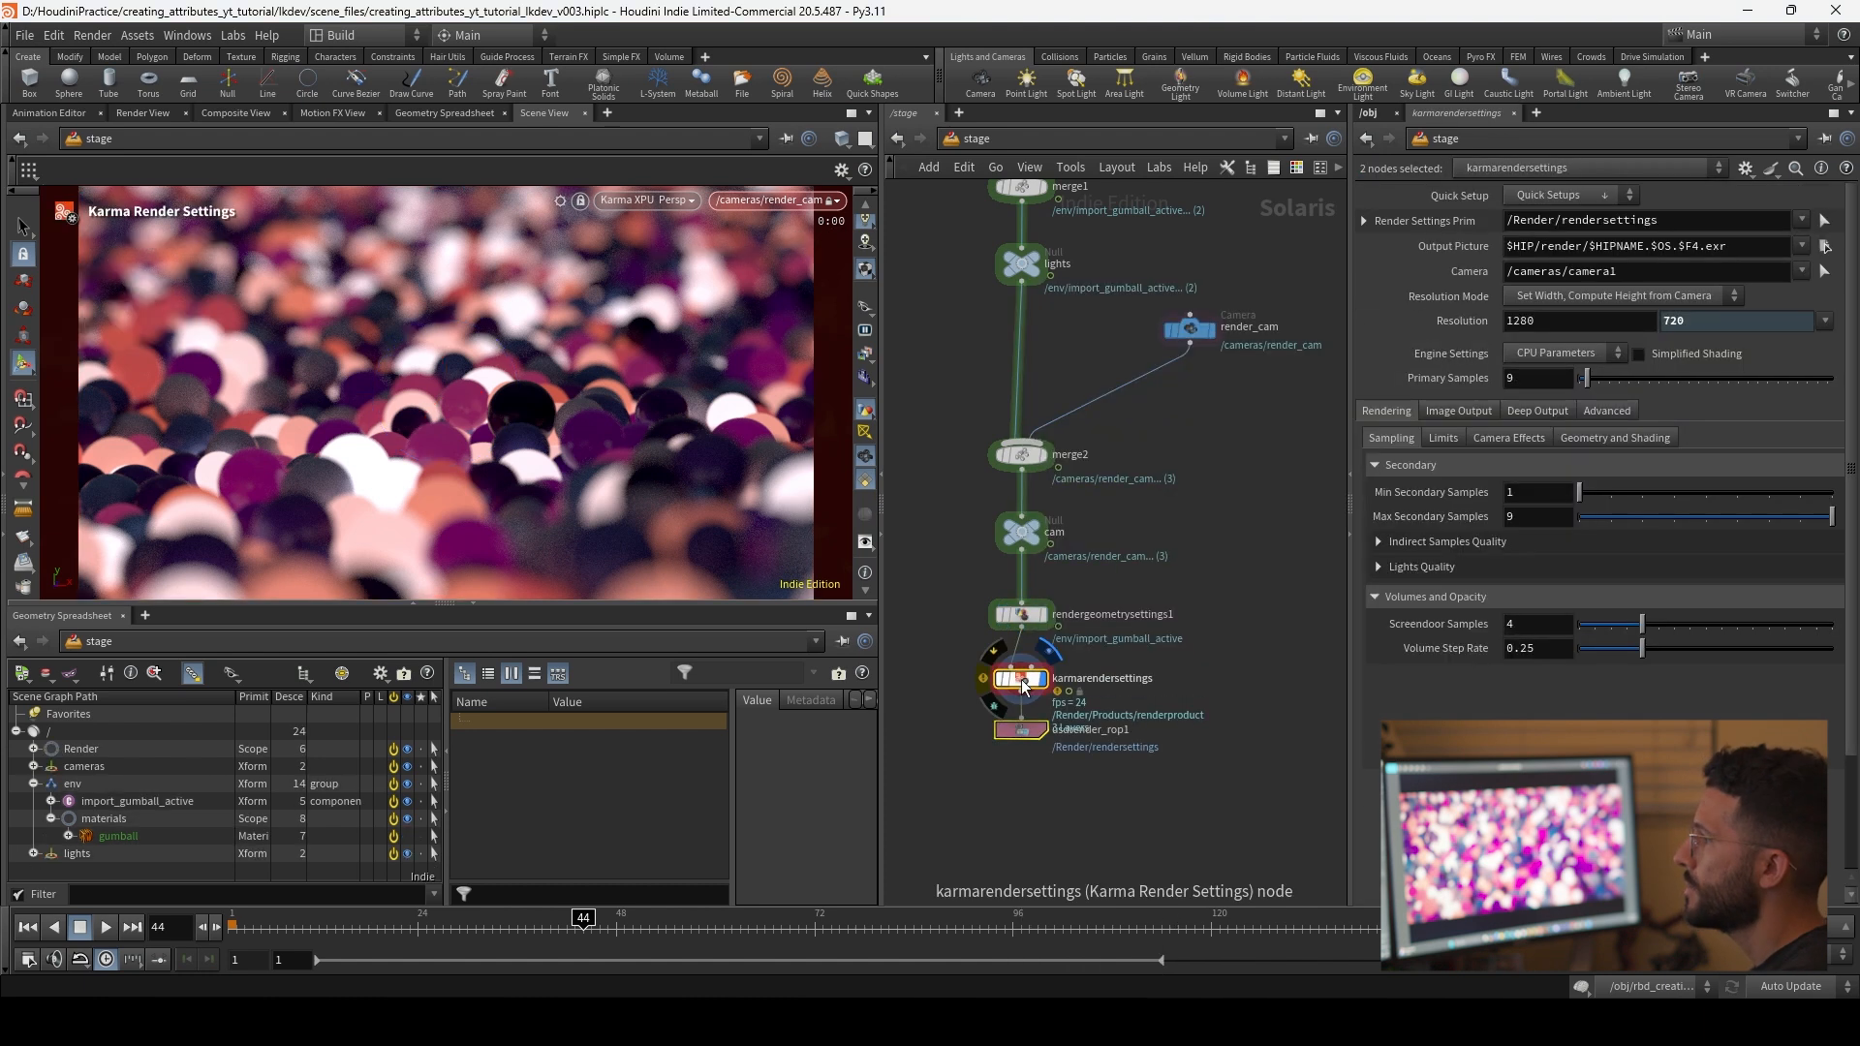
click(1023, 741)
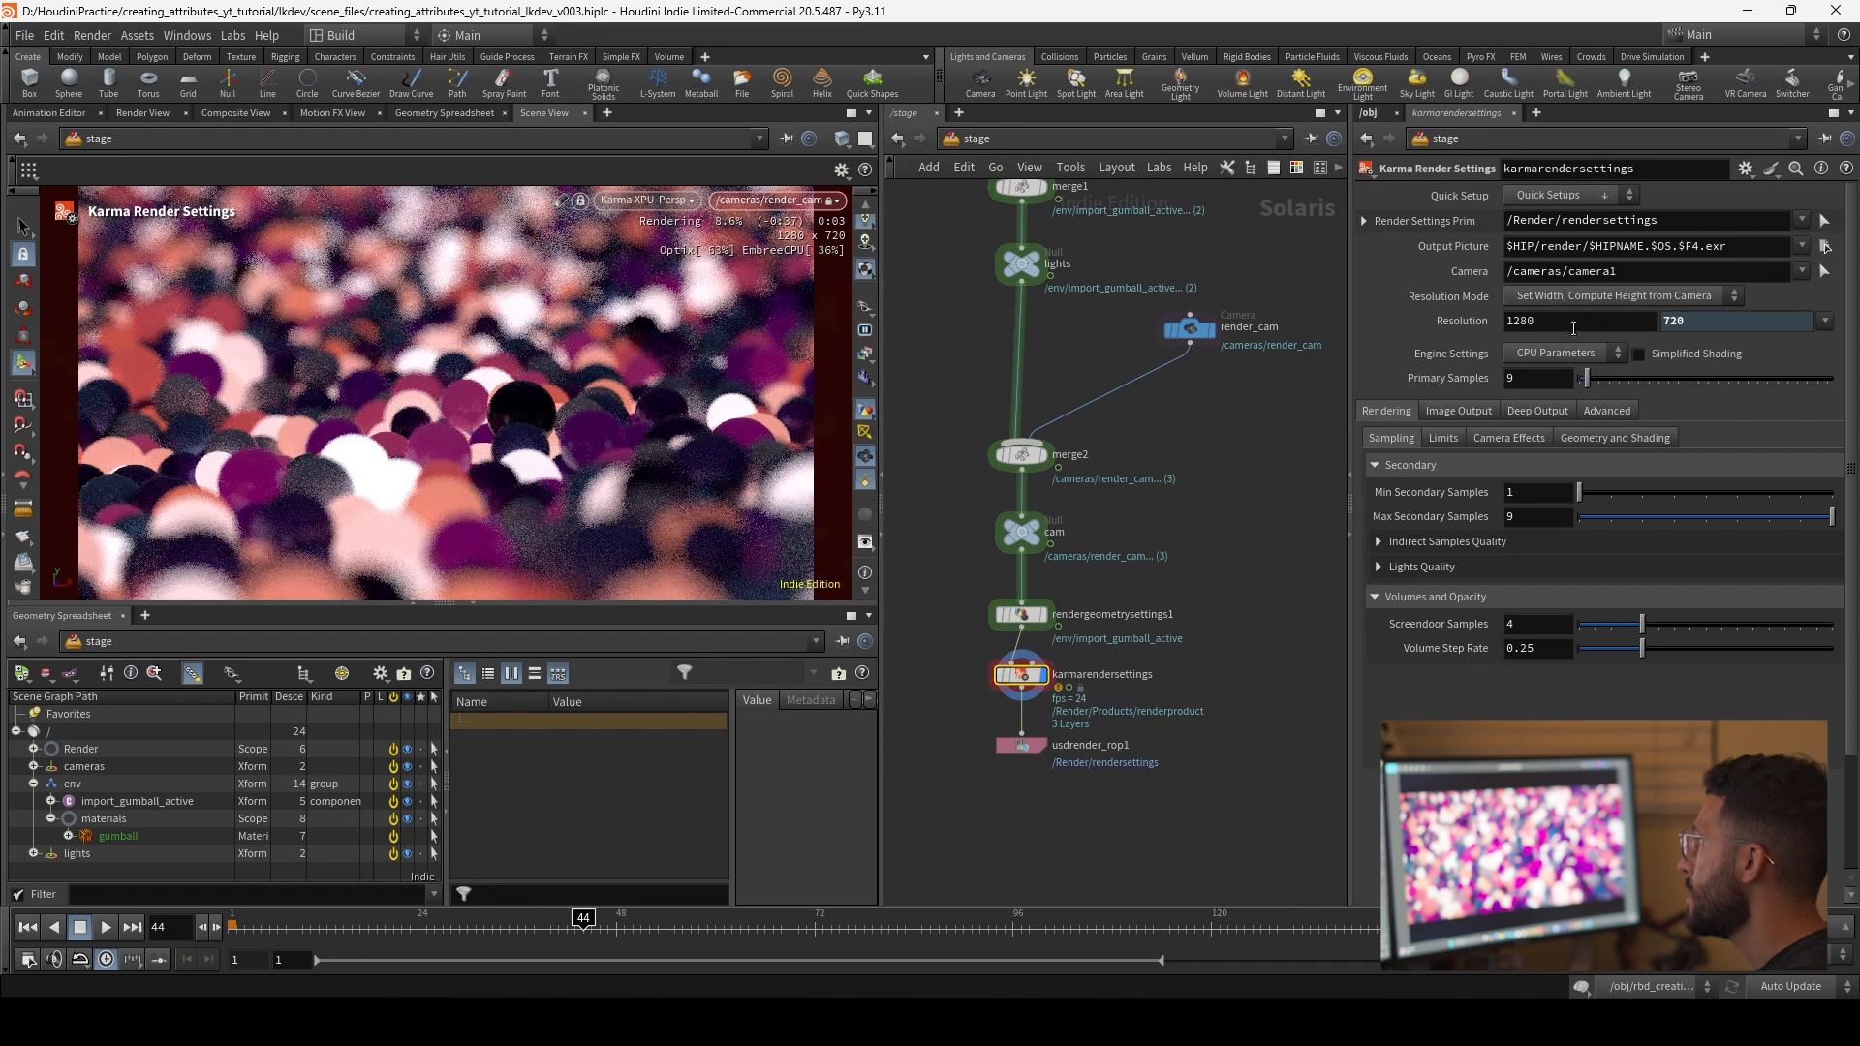
Step: Set the Karma render settings' resolution width to 1920 and the engine settings to XPU
click(1823, 320)
click(1778, 380)
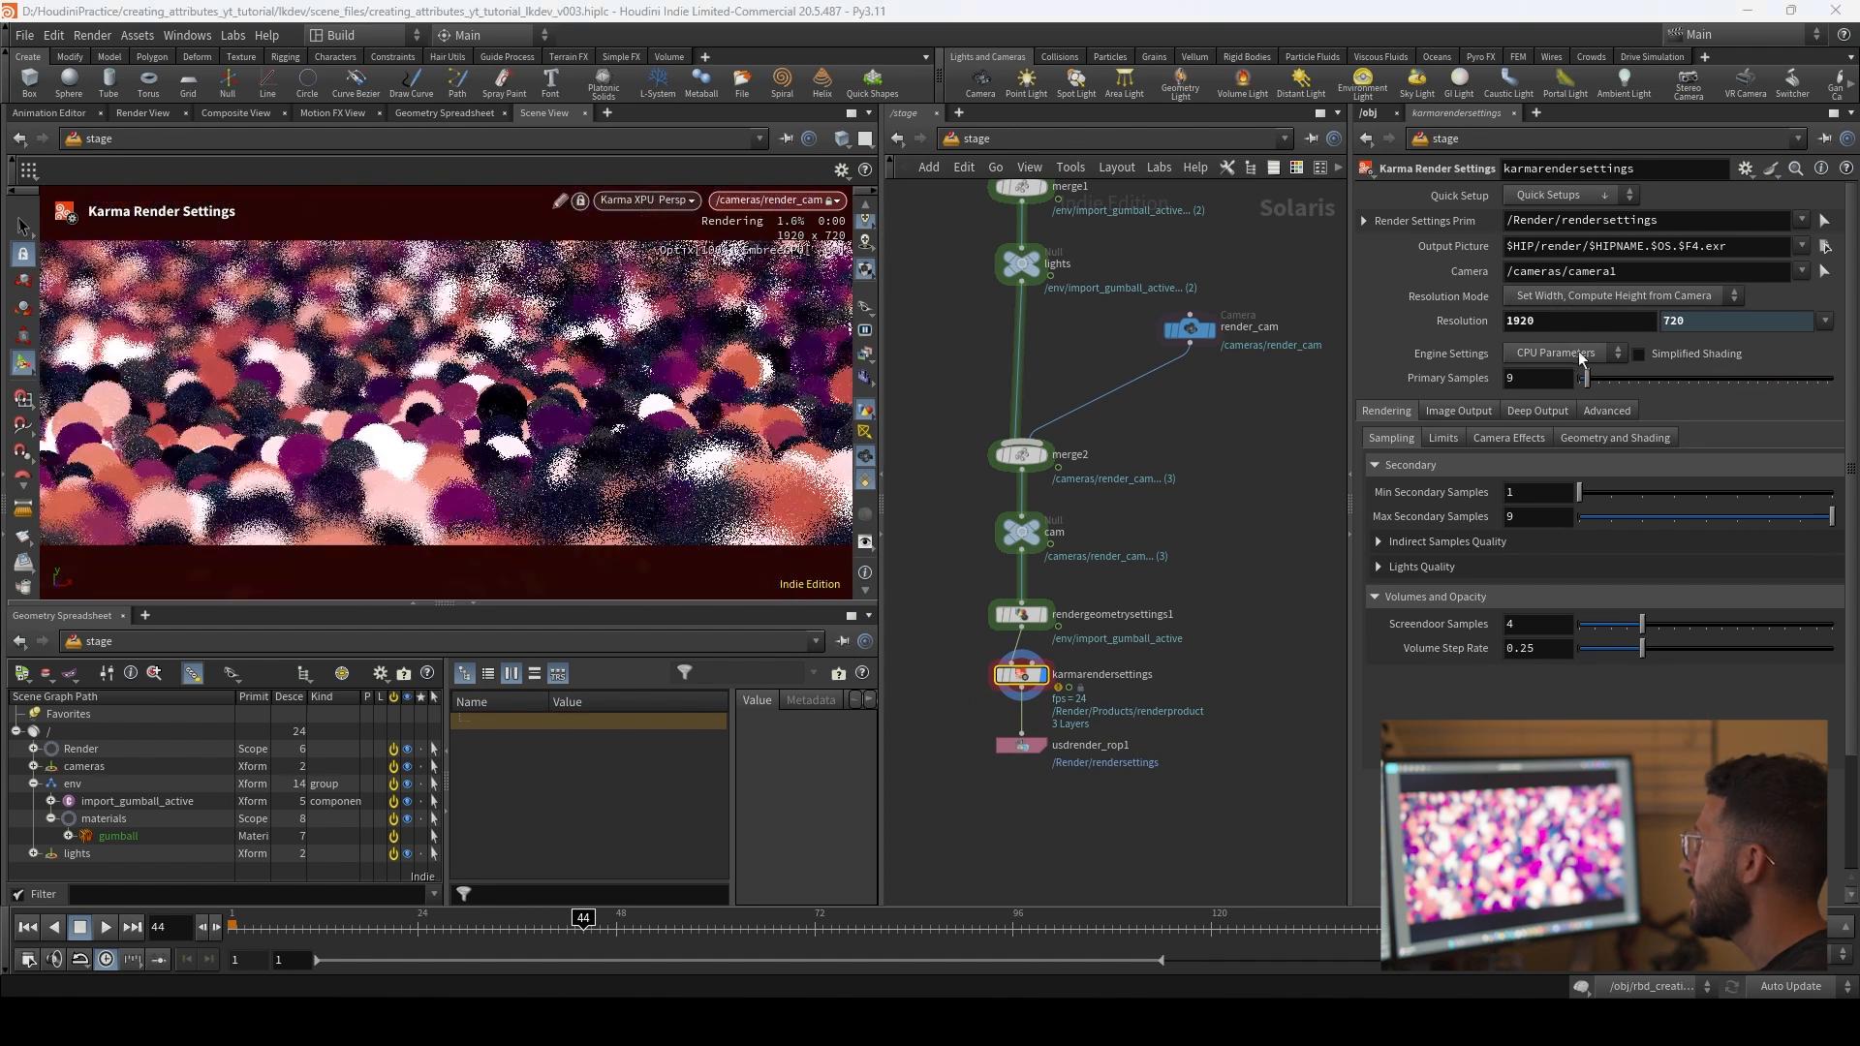
click(1563, 353)
click(1549, 373)
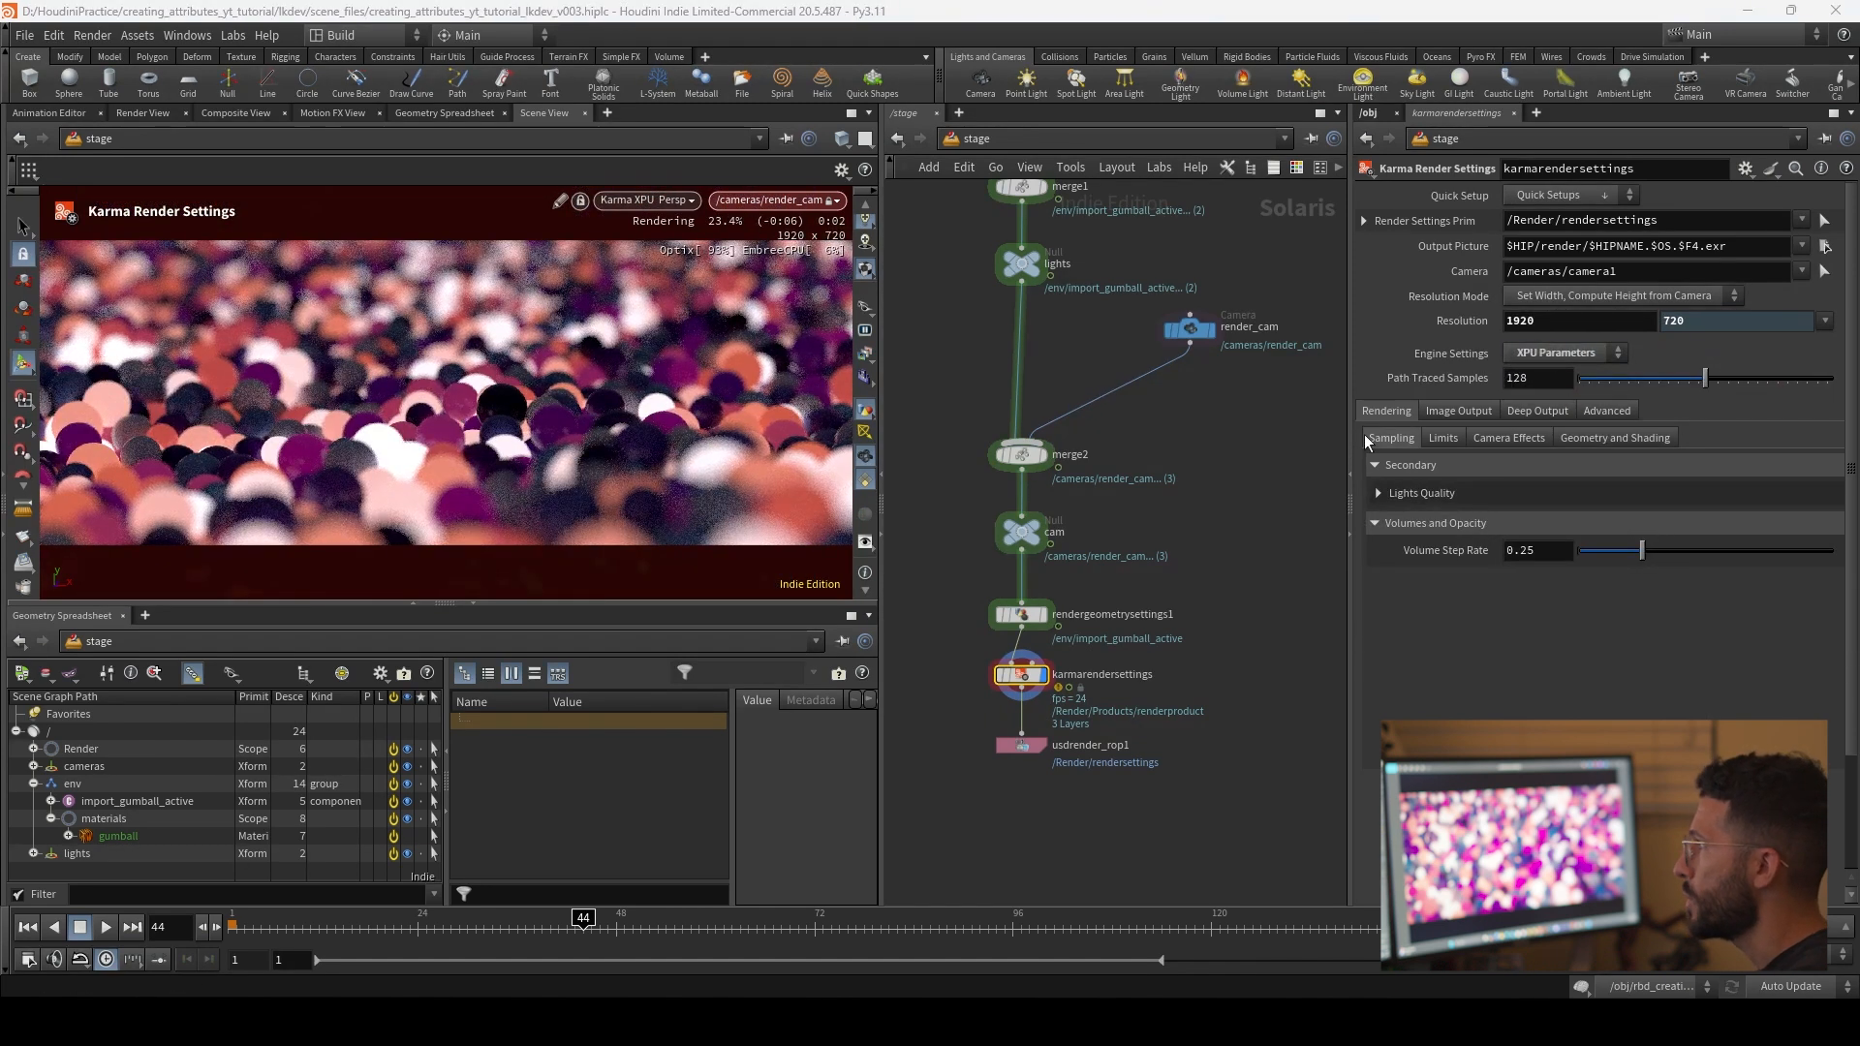
Step: Point the Karma render settings' camera to /cameras/render_cam
scroll(1222, 484, down, 3)
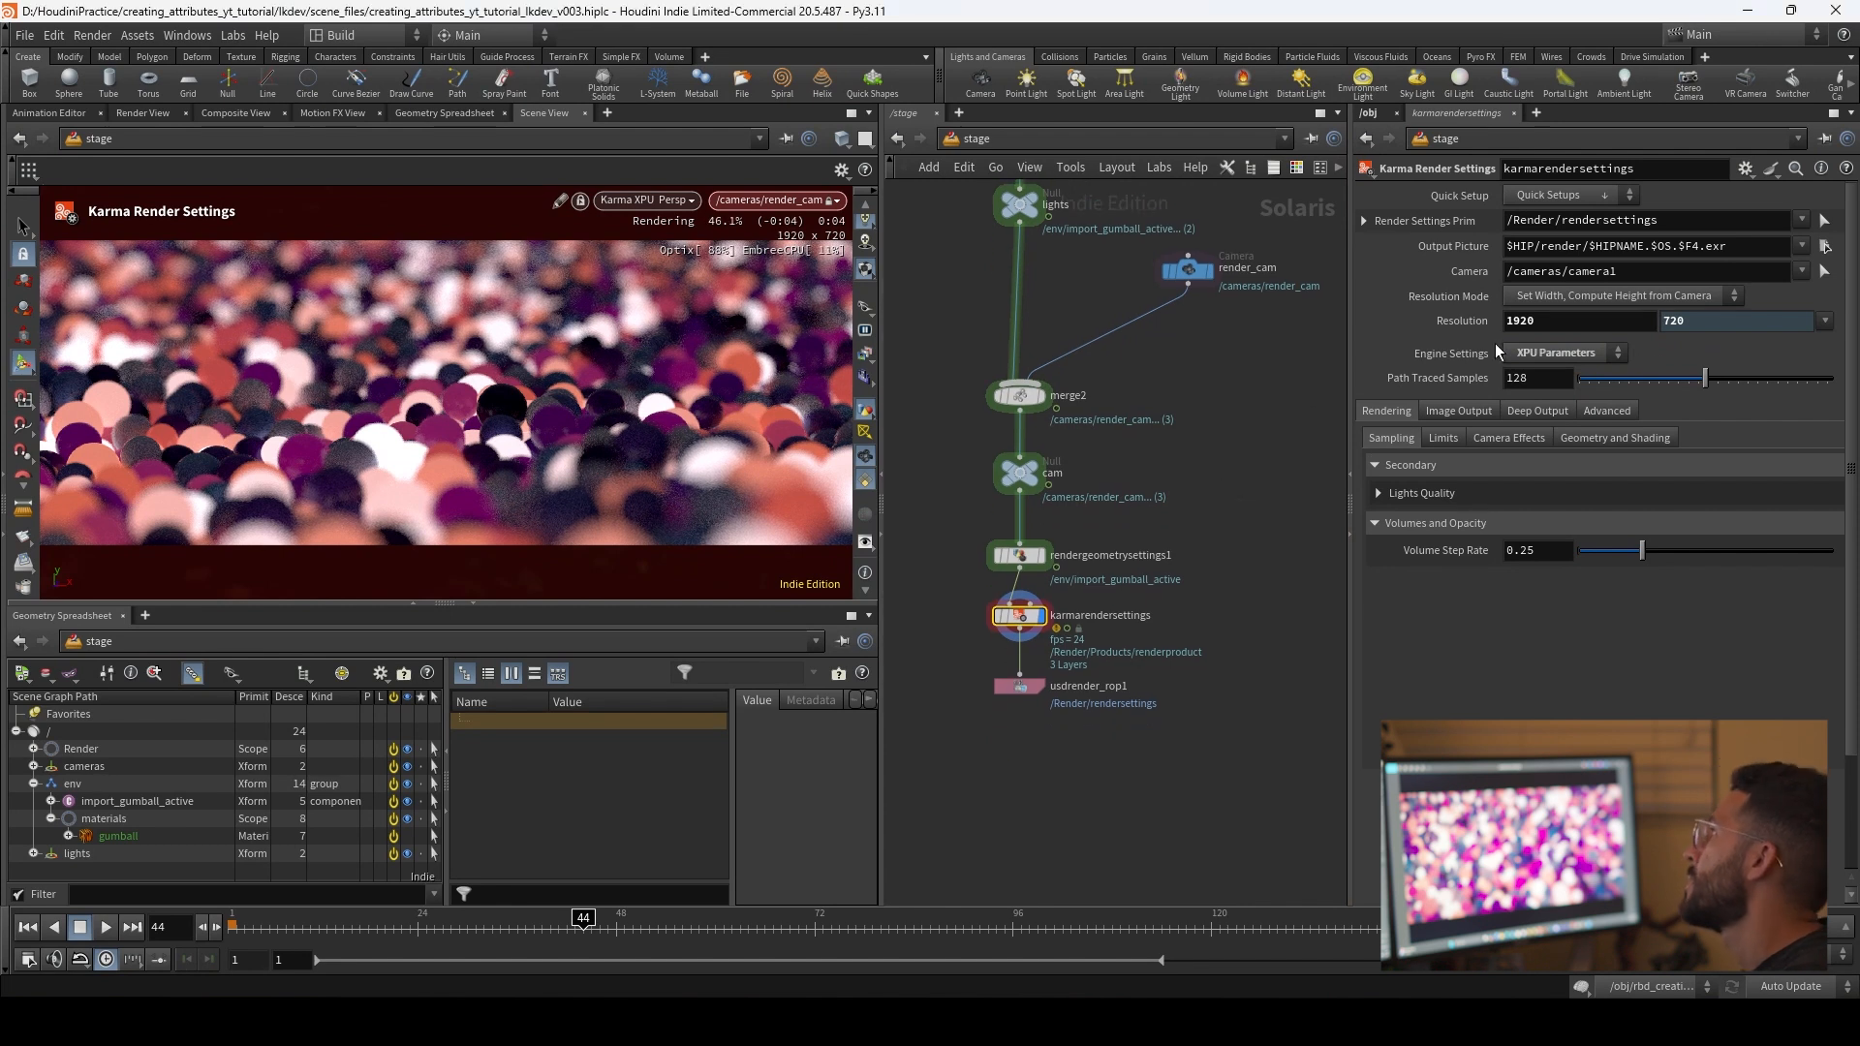
click(1824, 325)
click(1823, 326)
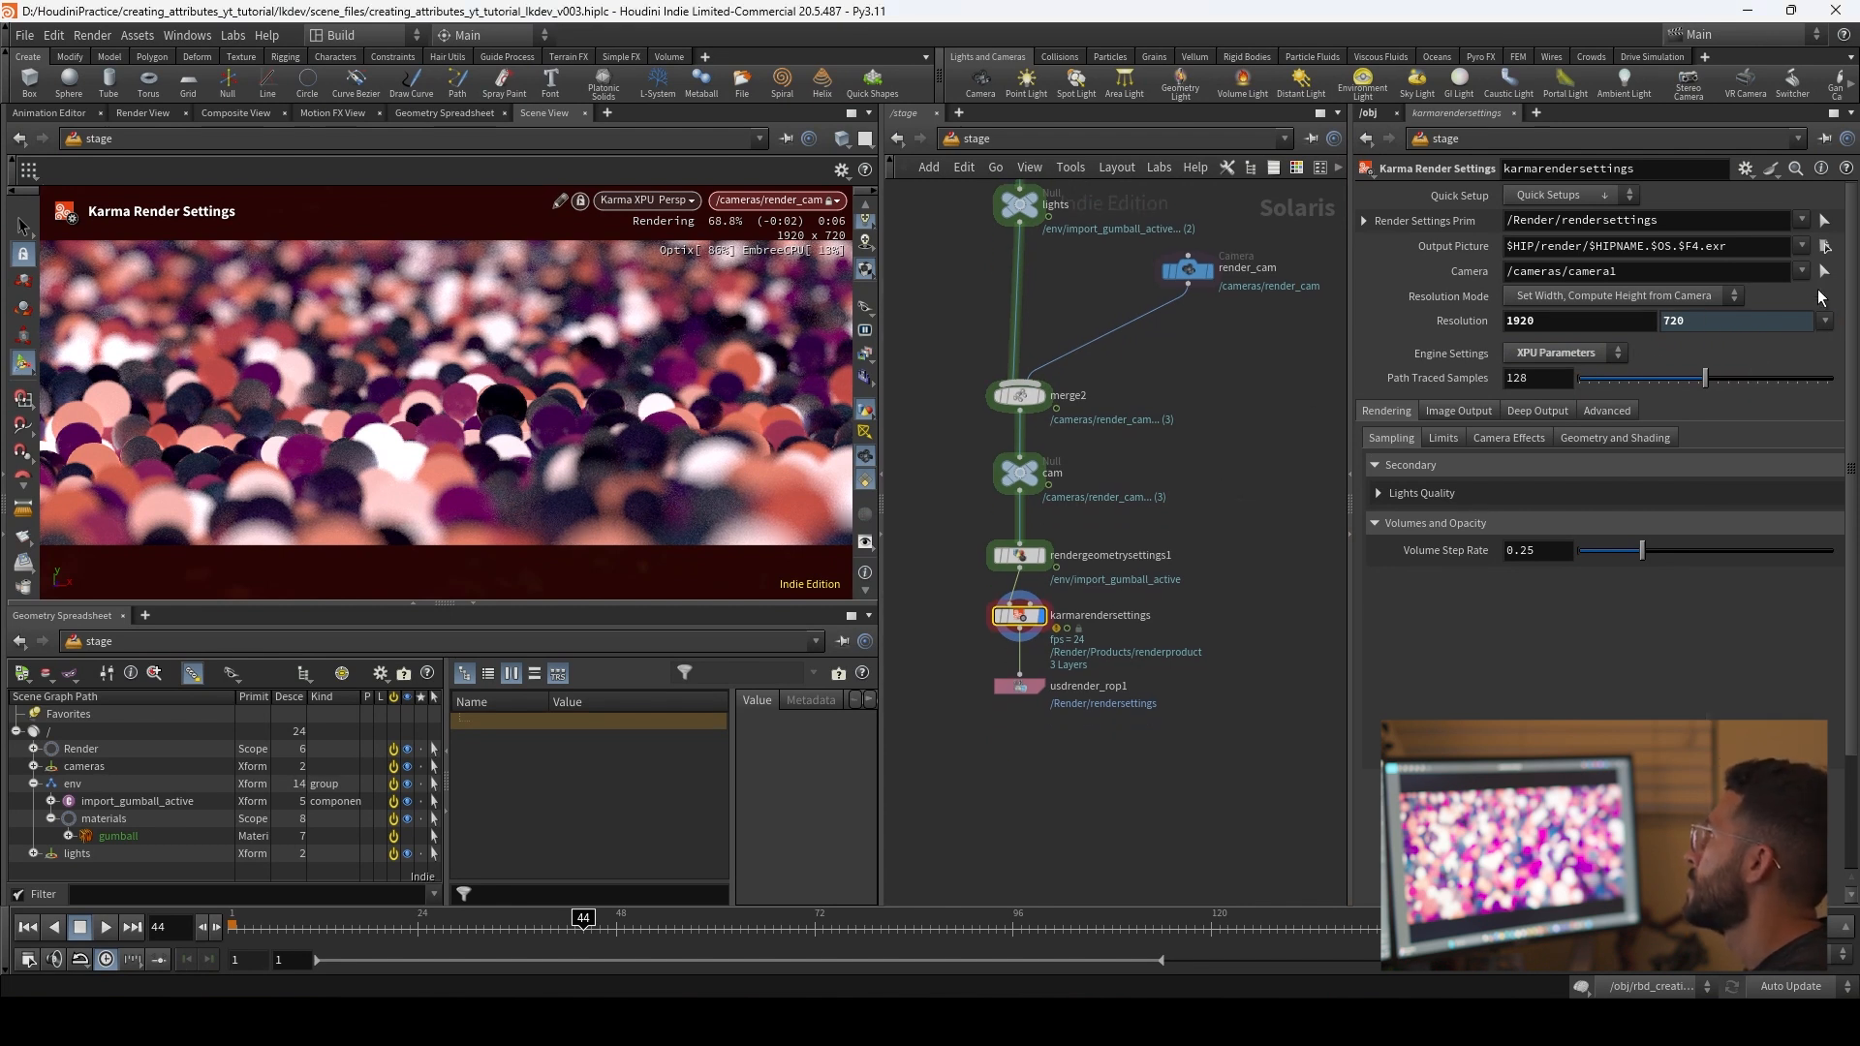
middle_drag(1222, 427, 1216, 471)
click(1257, 314)
drag(1619, 275, 1567, 281)
text(render_cam)
key(Return)
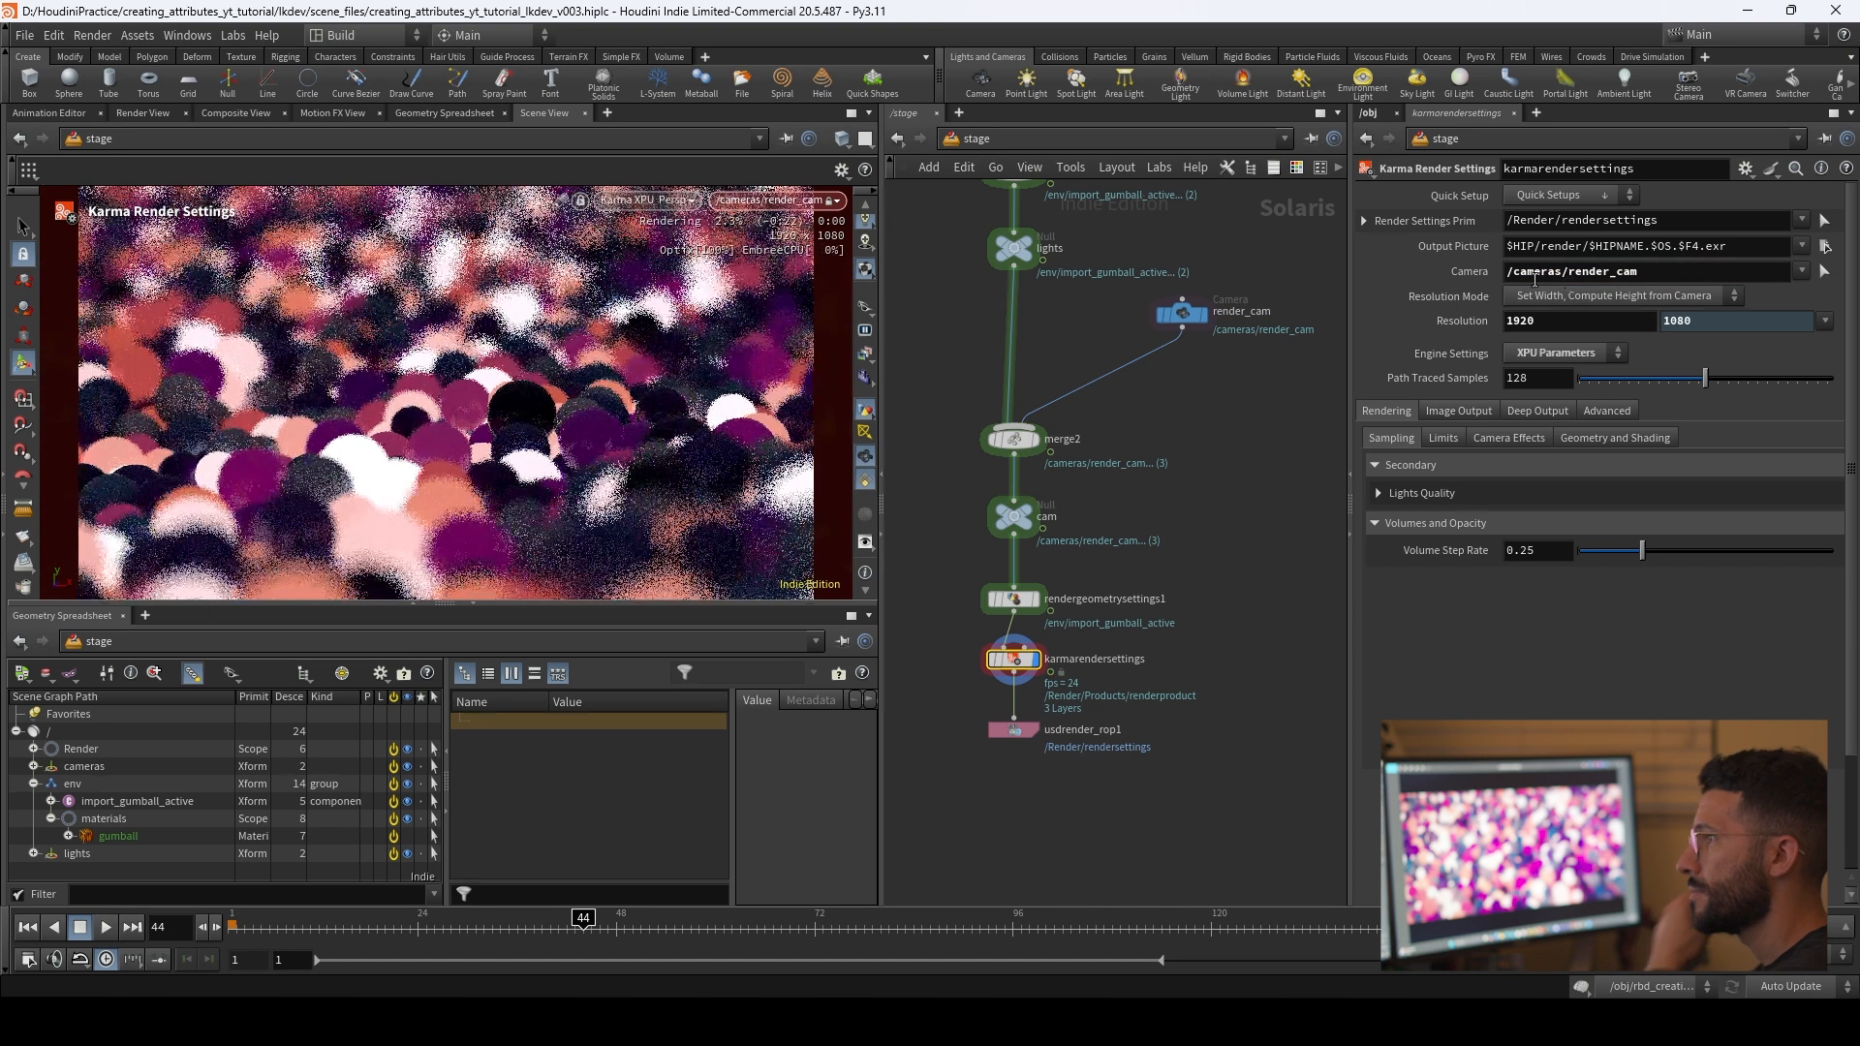
Step: Rename the Karma render settings node as final_gumball_render_v001
middle_drag(1091, 660, 1130, 615)
double_click(1130, 615)
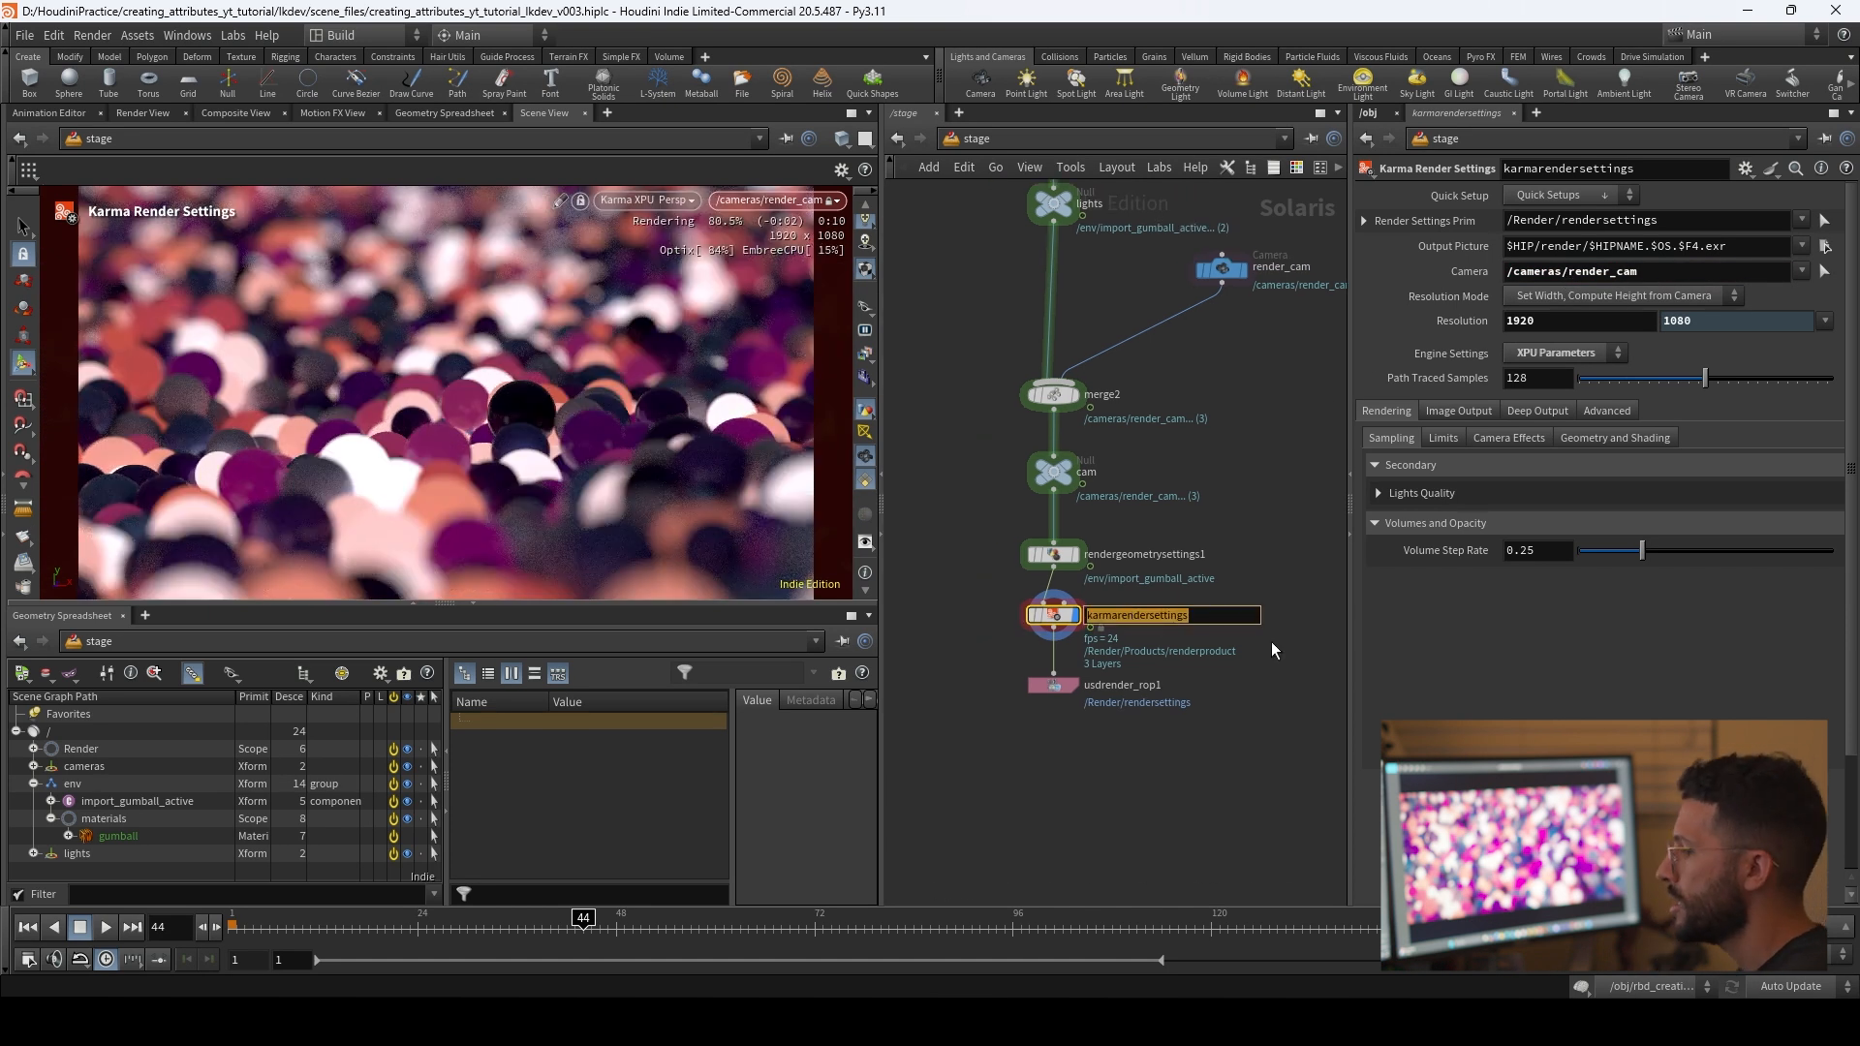
text(final_f)
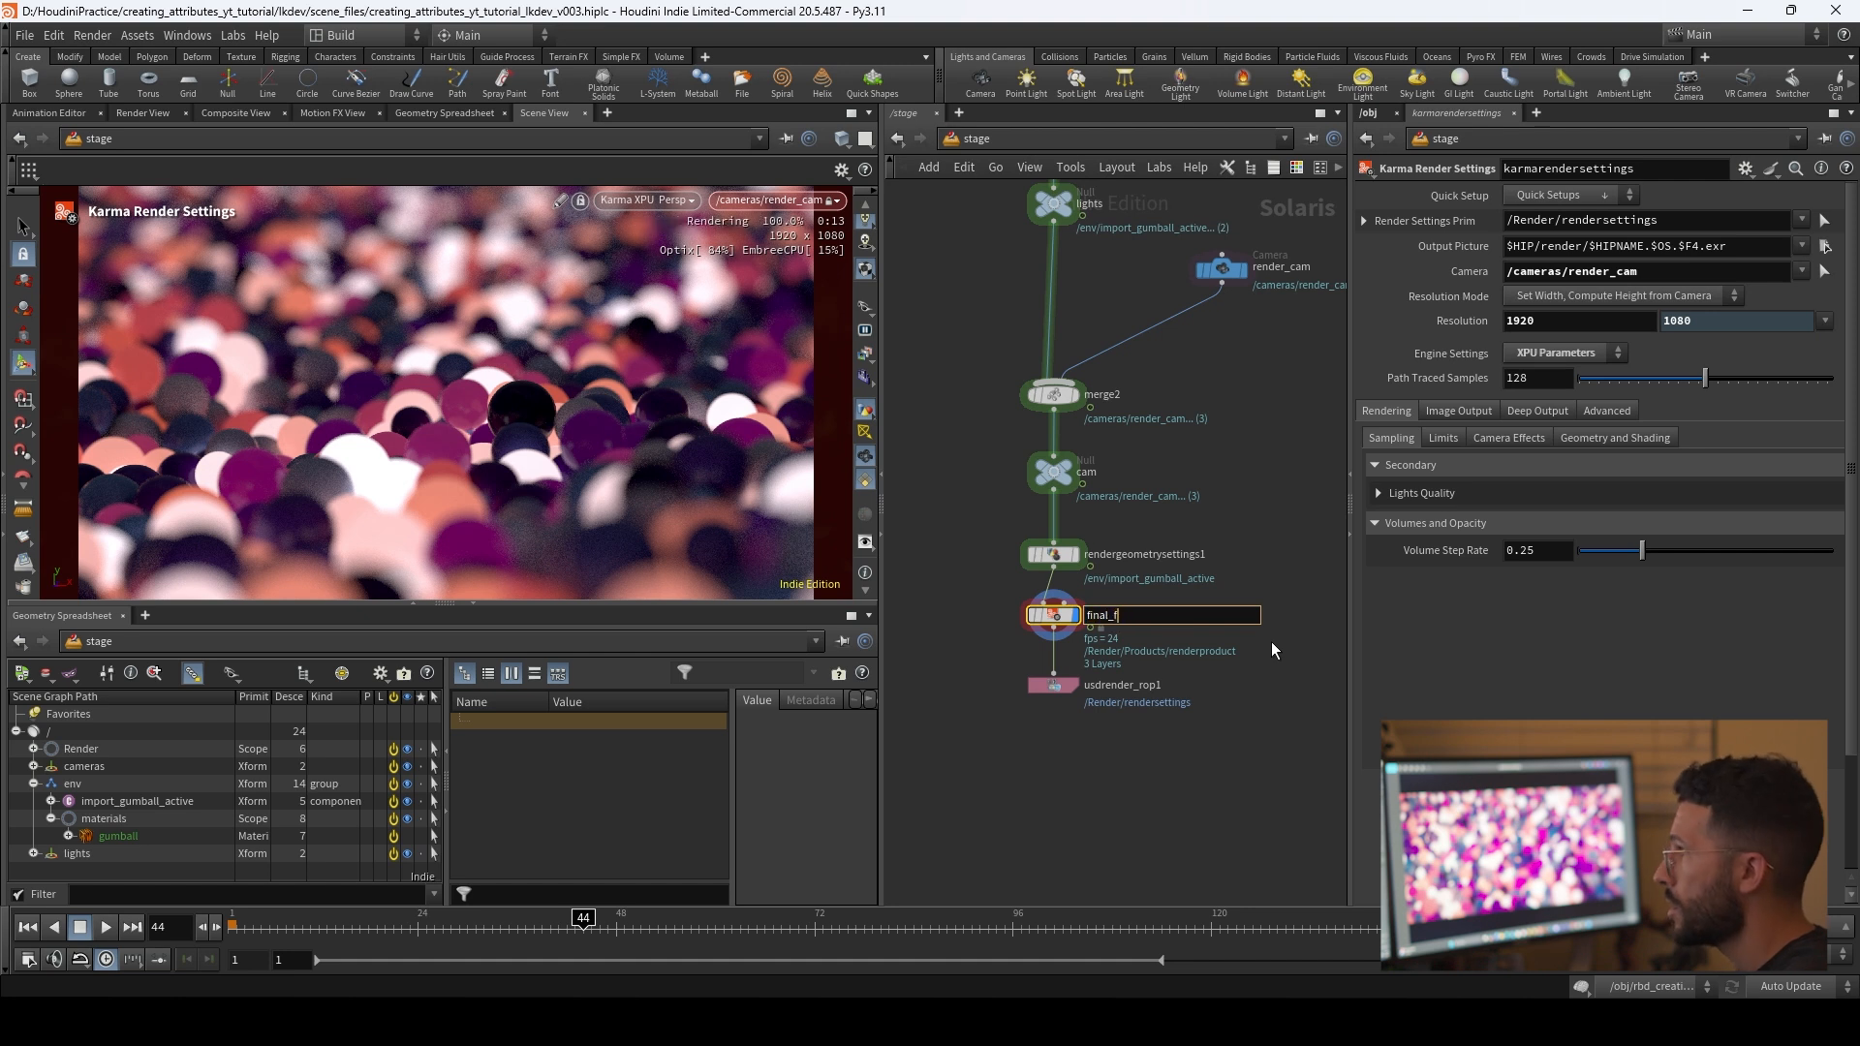
key(BackSpace)
text(gumb)
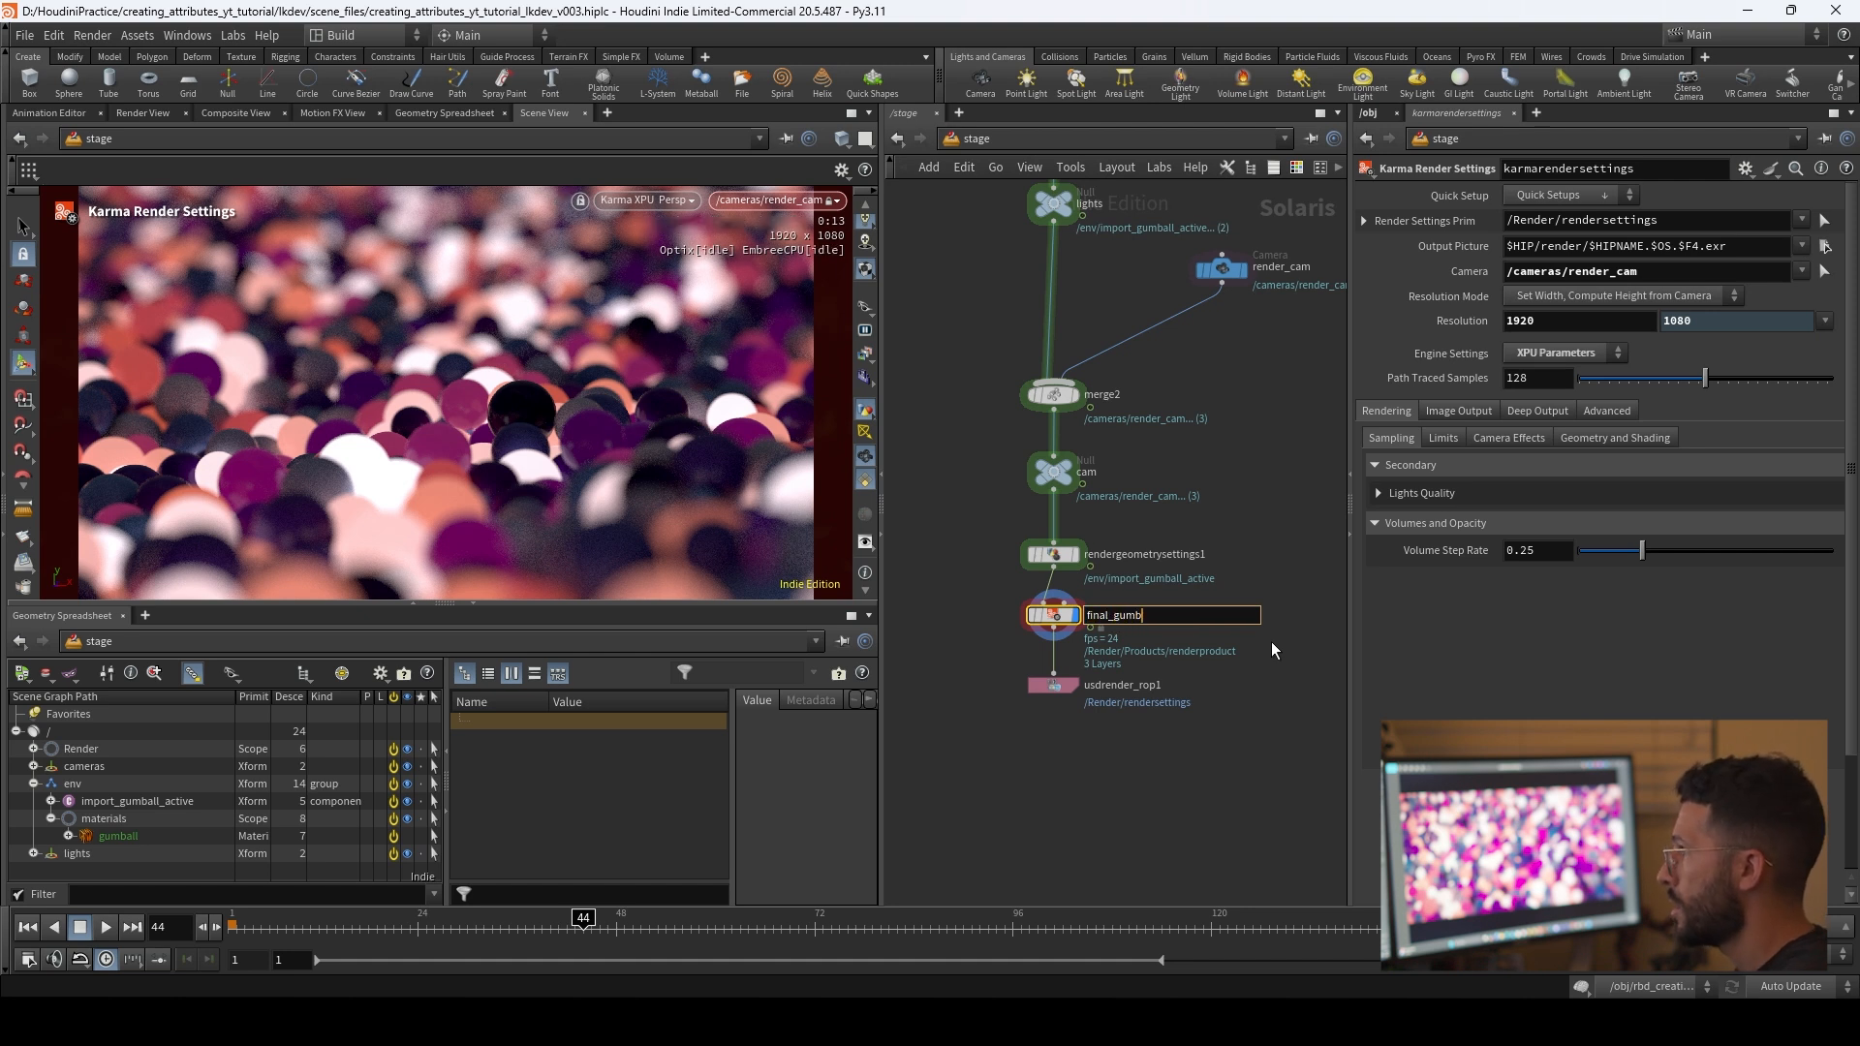
text(all_render)
key(Return)
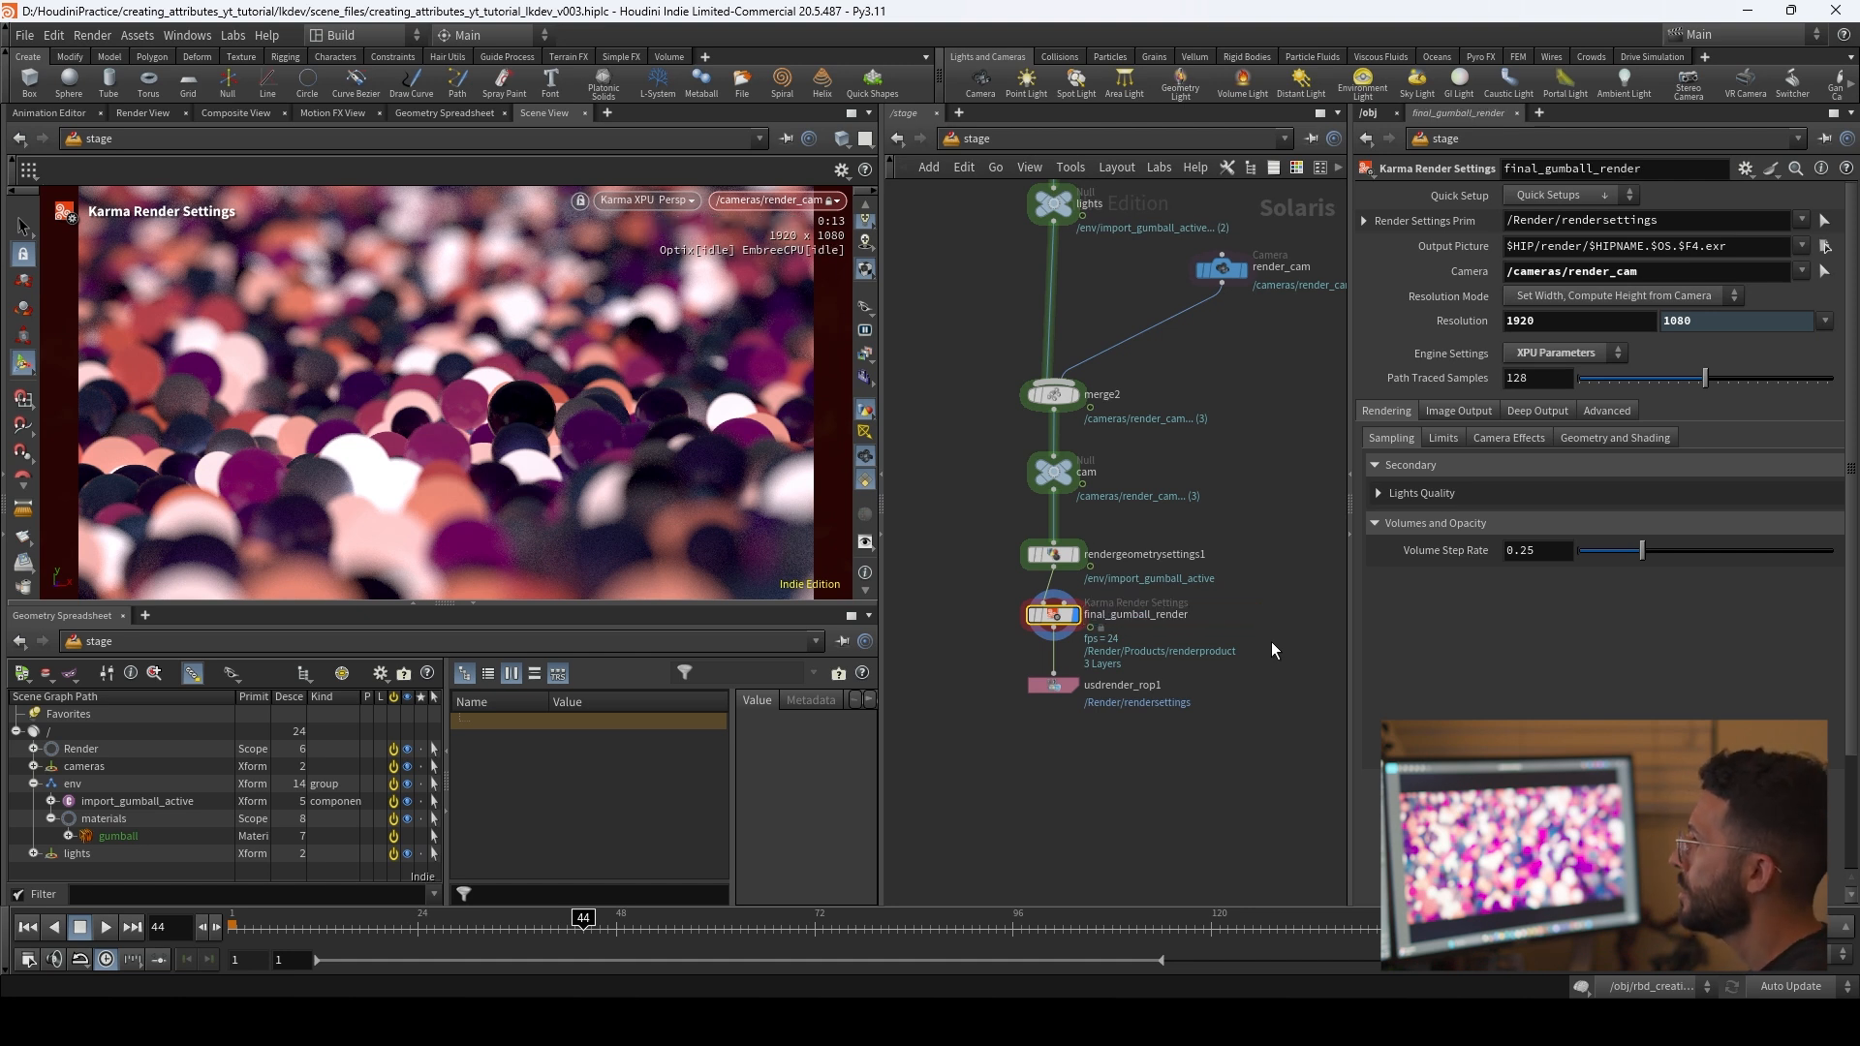
text(_v001)
key(Return)
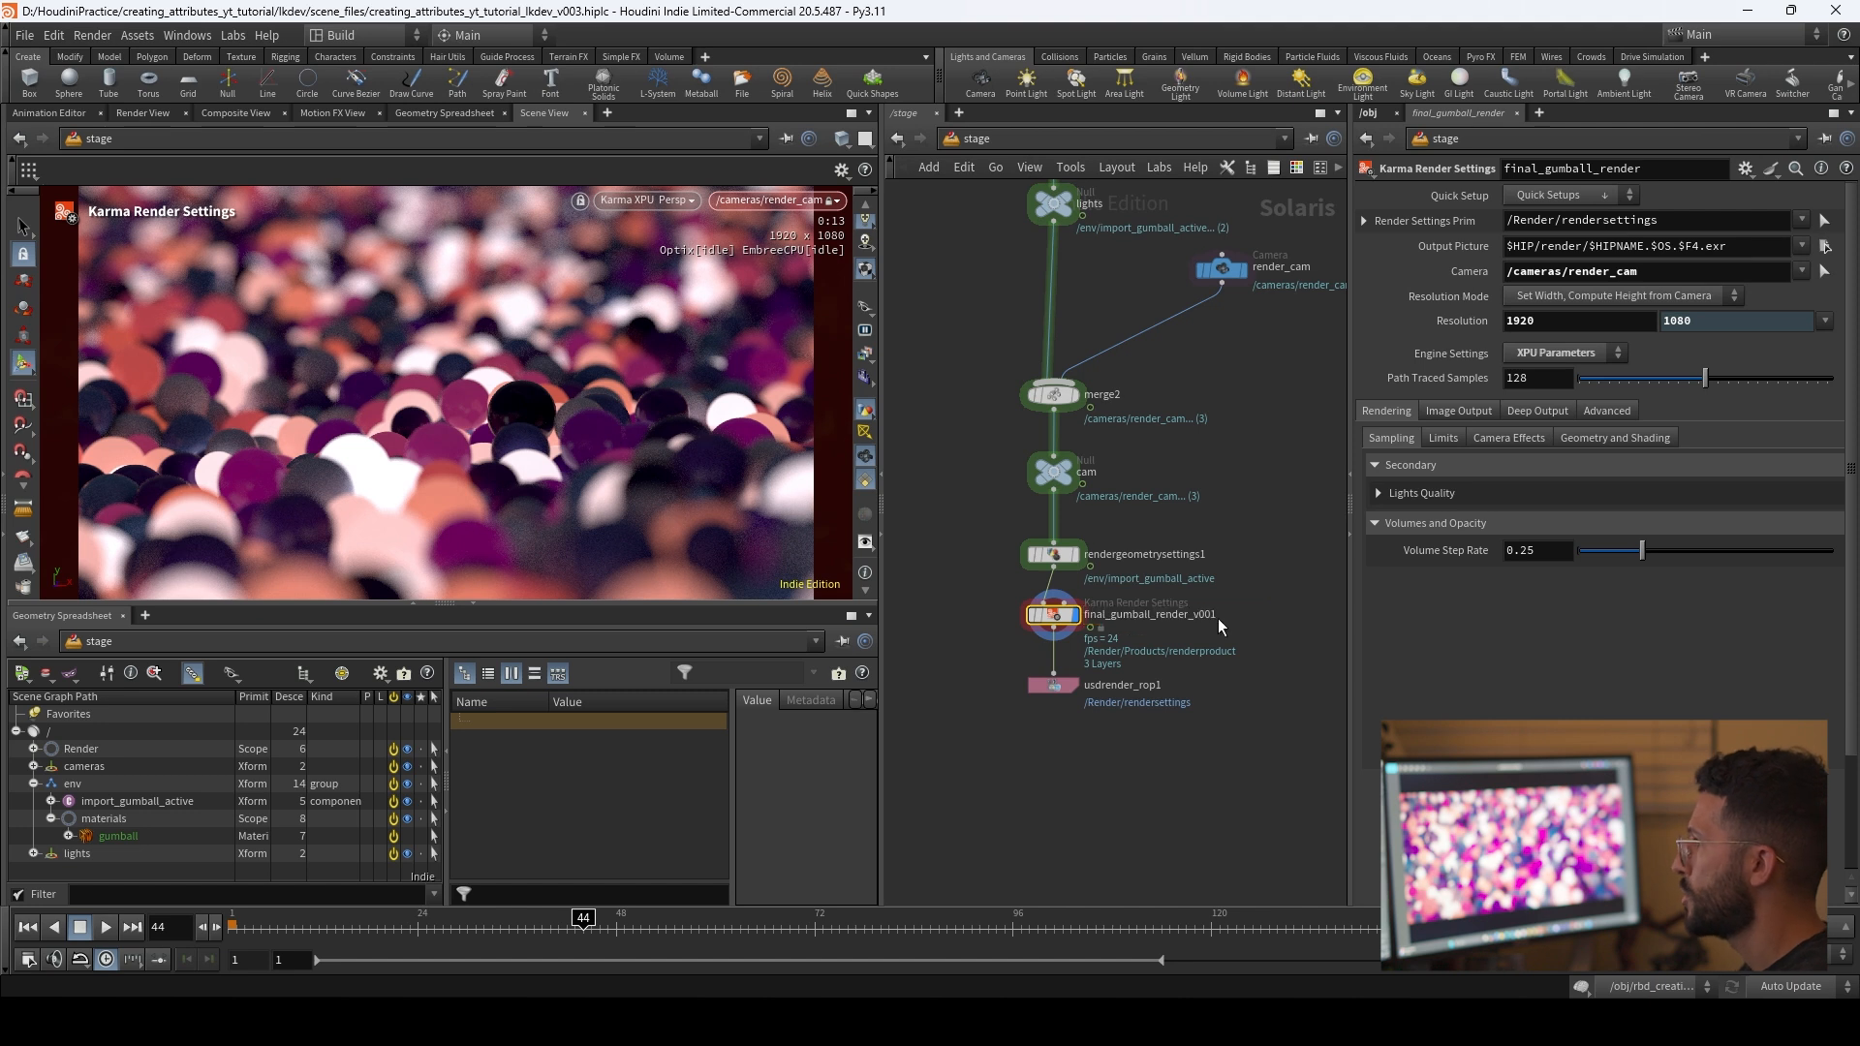
Step: Set the Karma render settings' output picture path to $HIP/render/$OS/$OS.$F4.exr
middle_drag(1258, 684, 1234, 719)
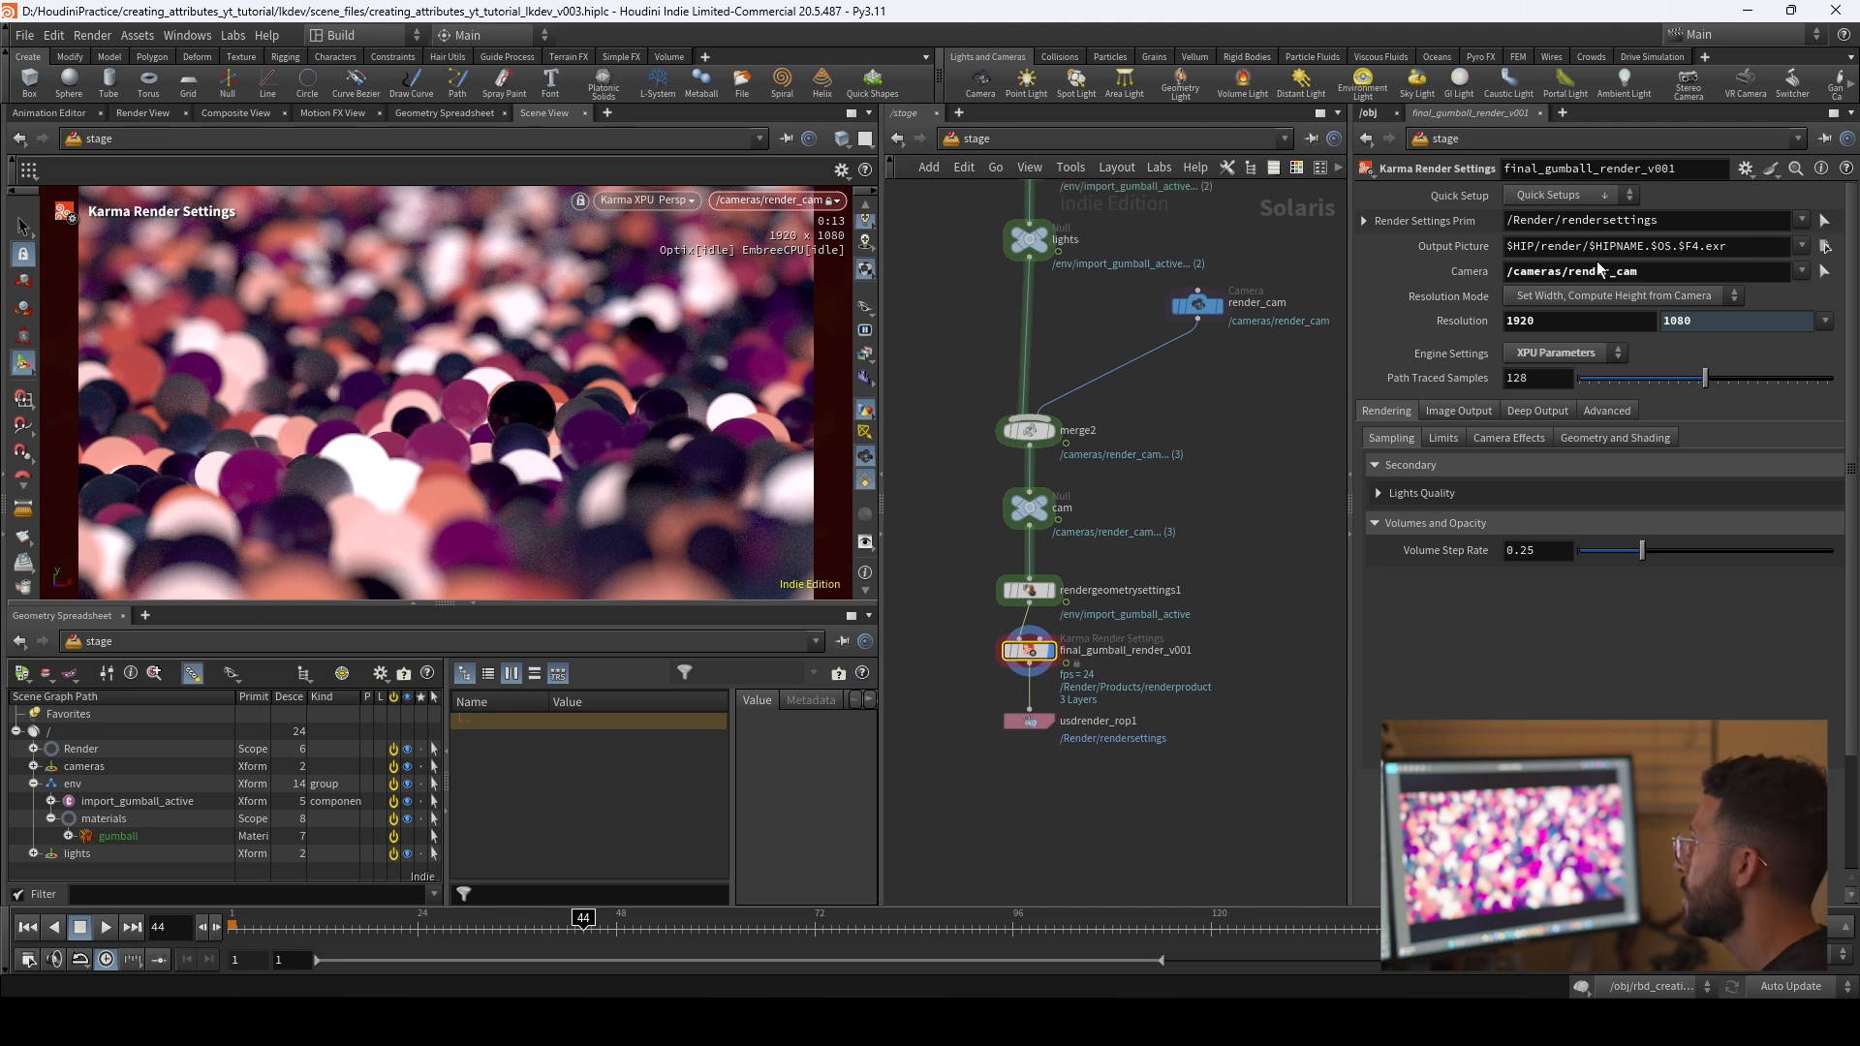
double_click(1663, 247)
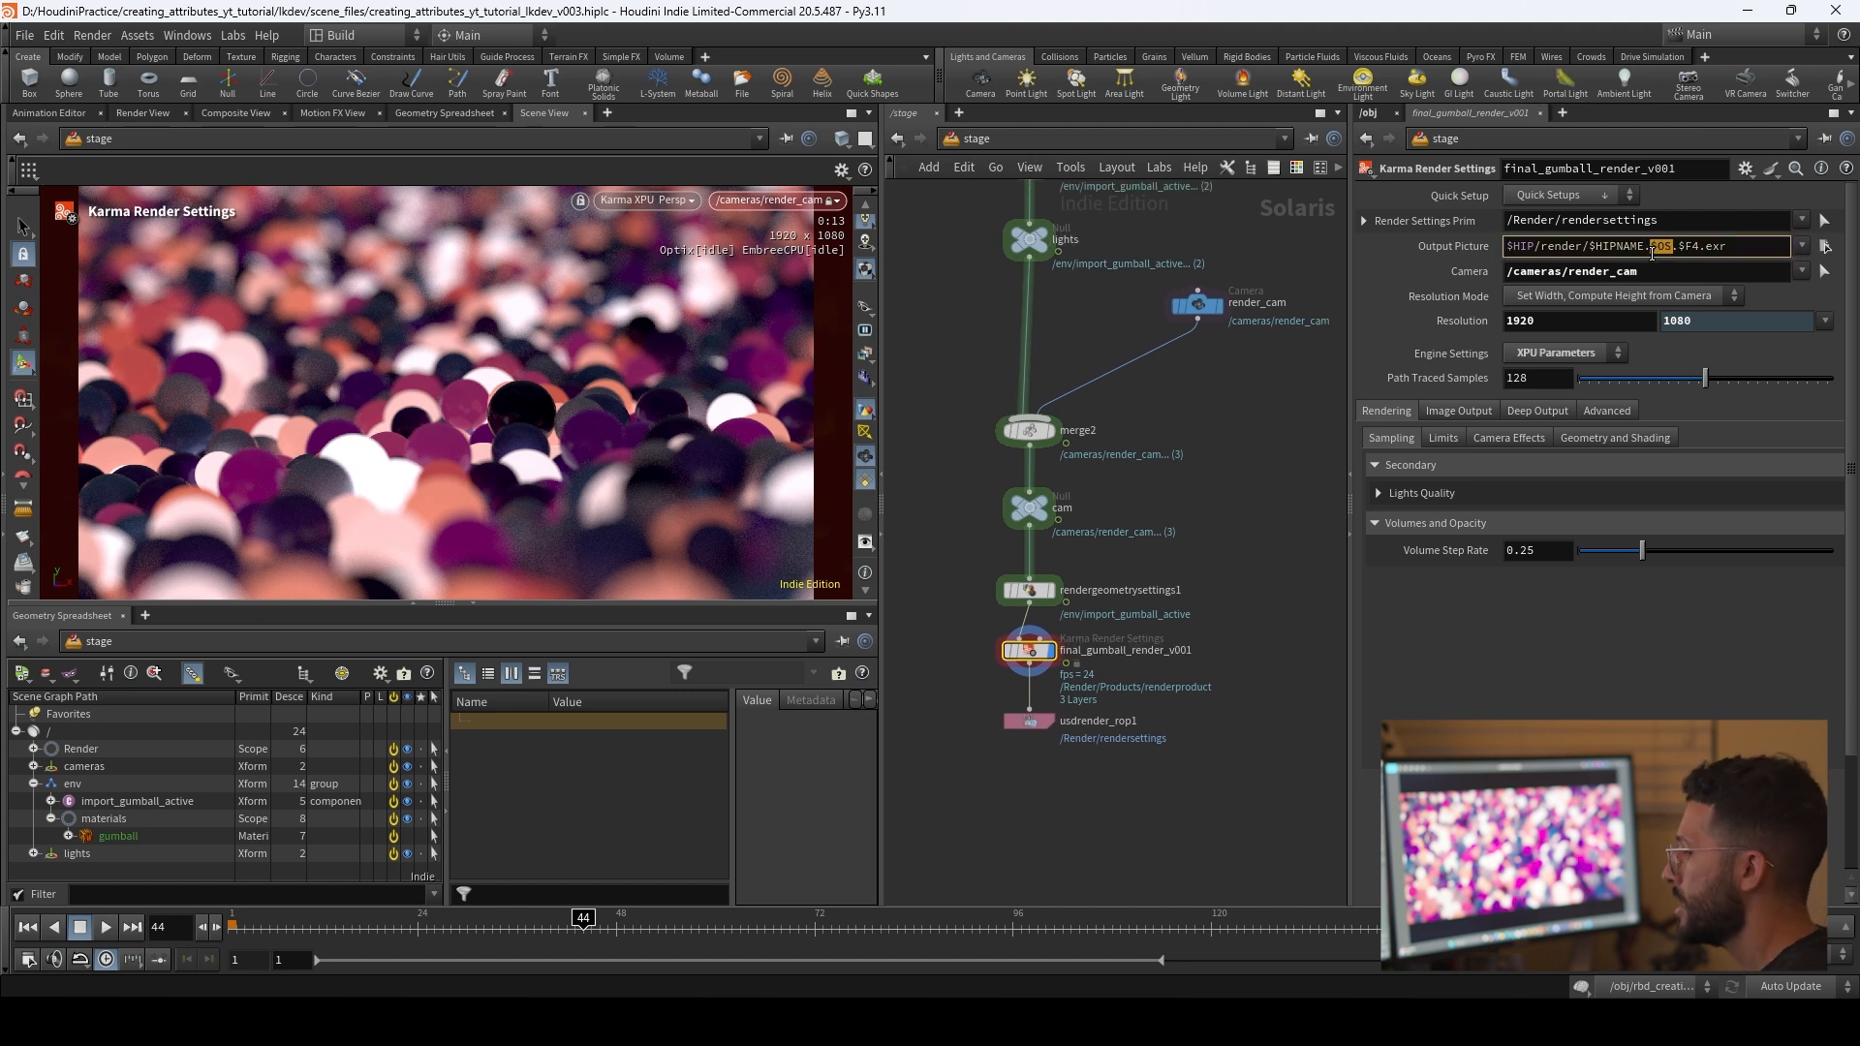
click(1652, 247)
drag(1652, 246, 1588, 246)
text($OS)
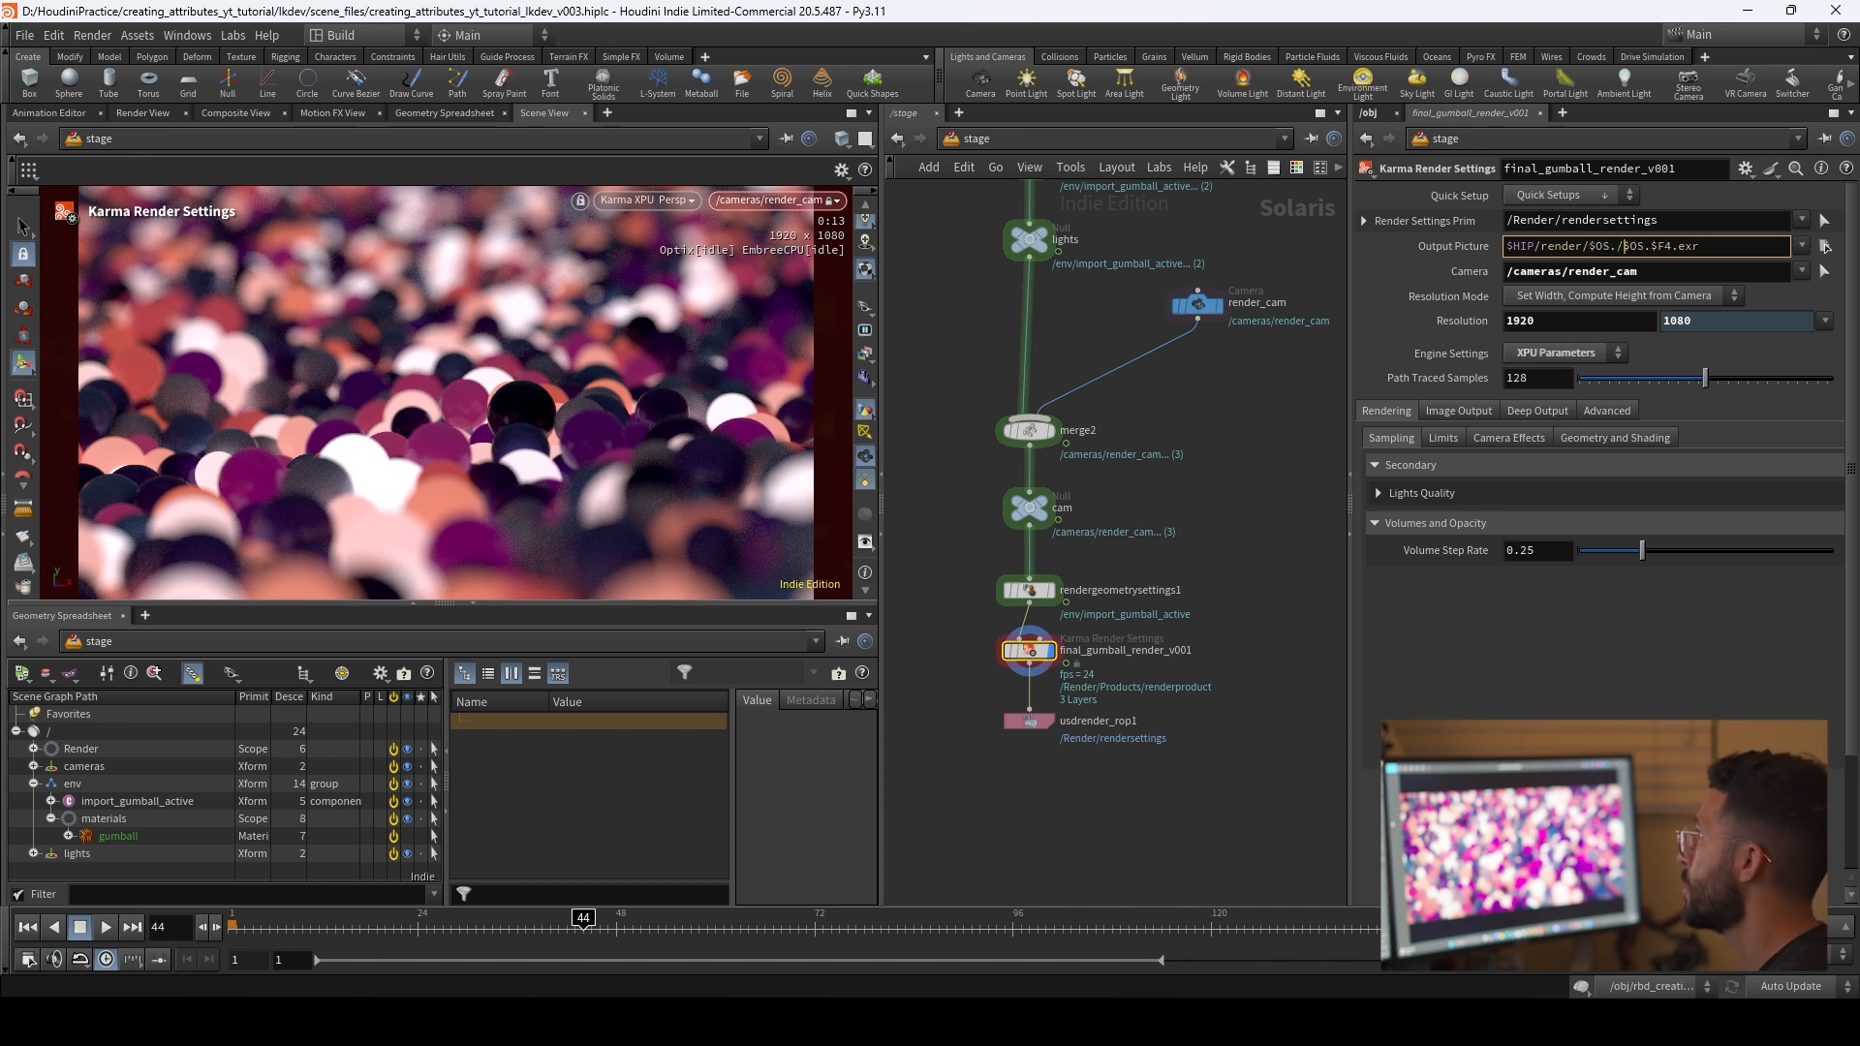
text(/)
key(Return)
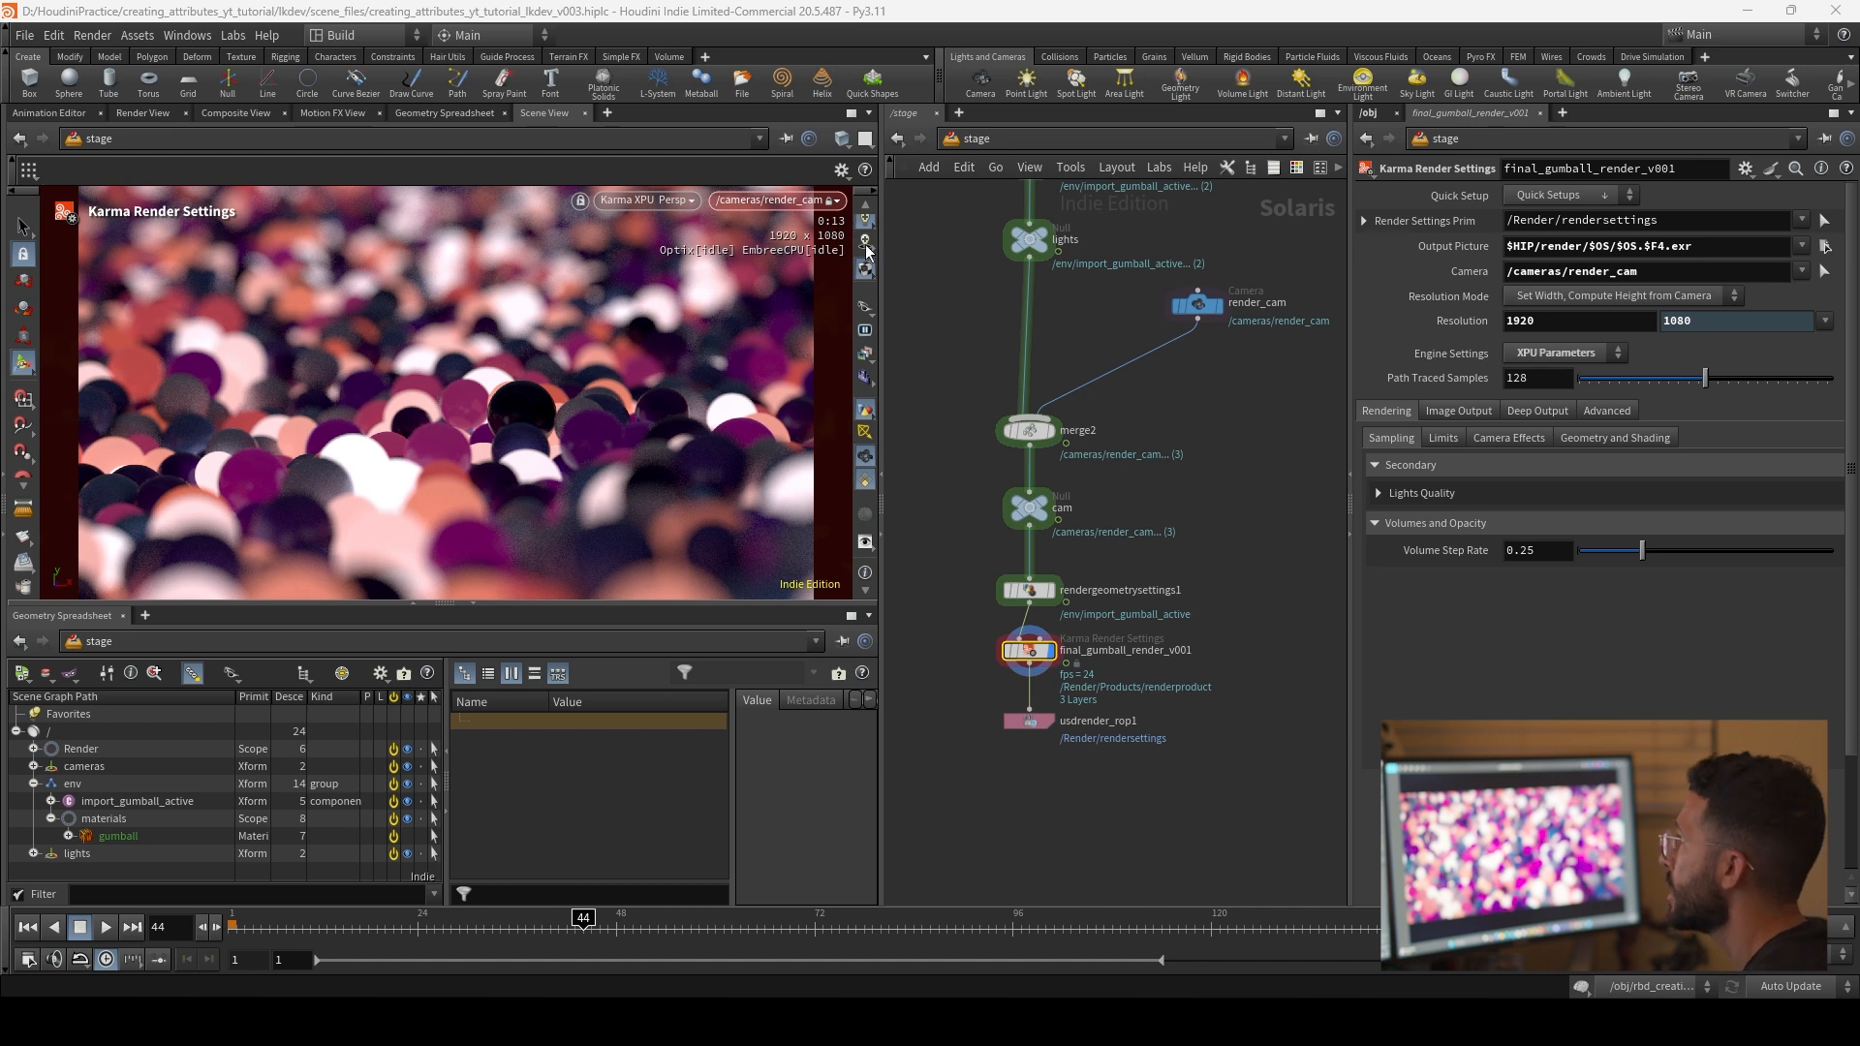
Step: Set the path traced samples of final_gumball_render_v001 to 256
click(1535, 378)
text(25)
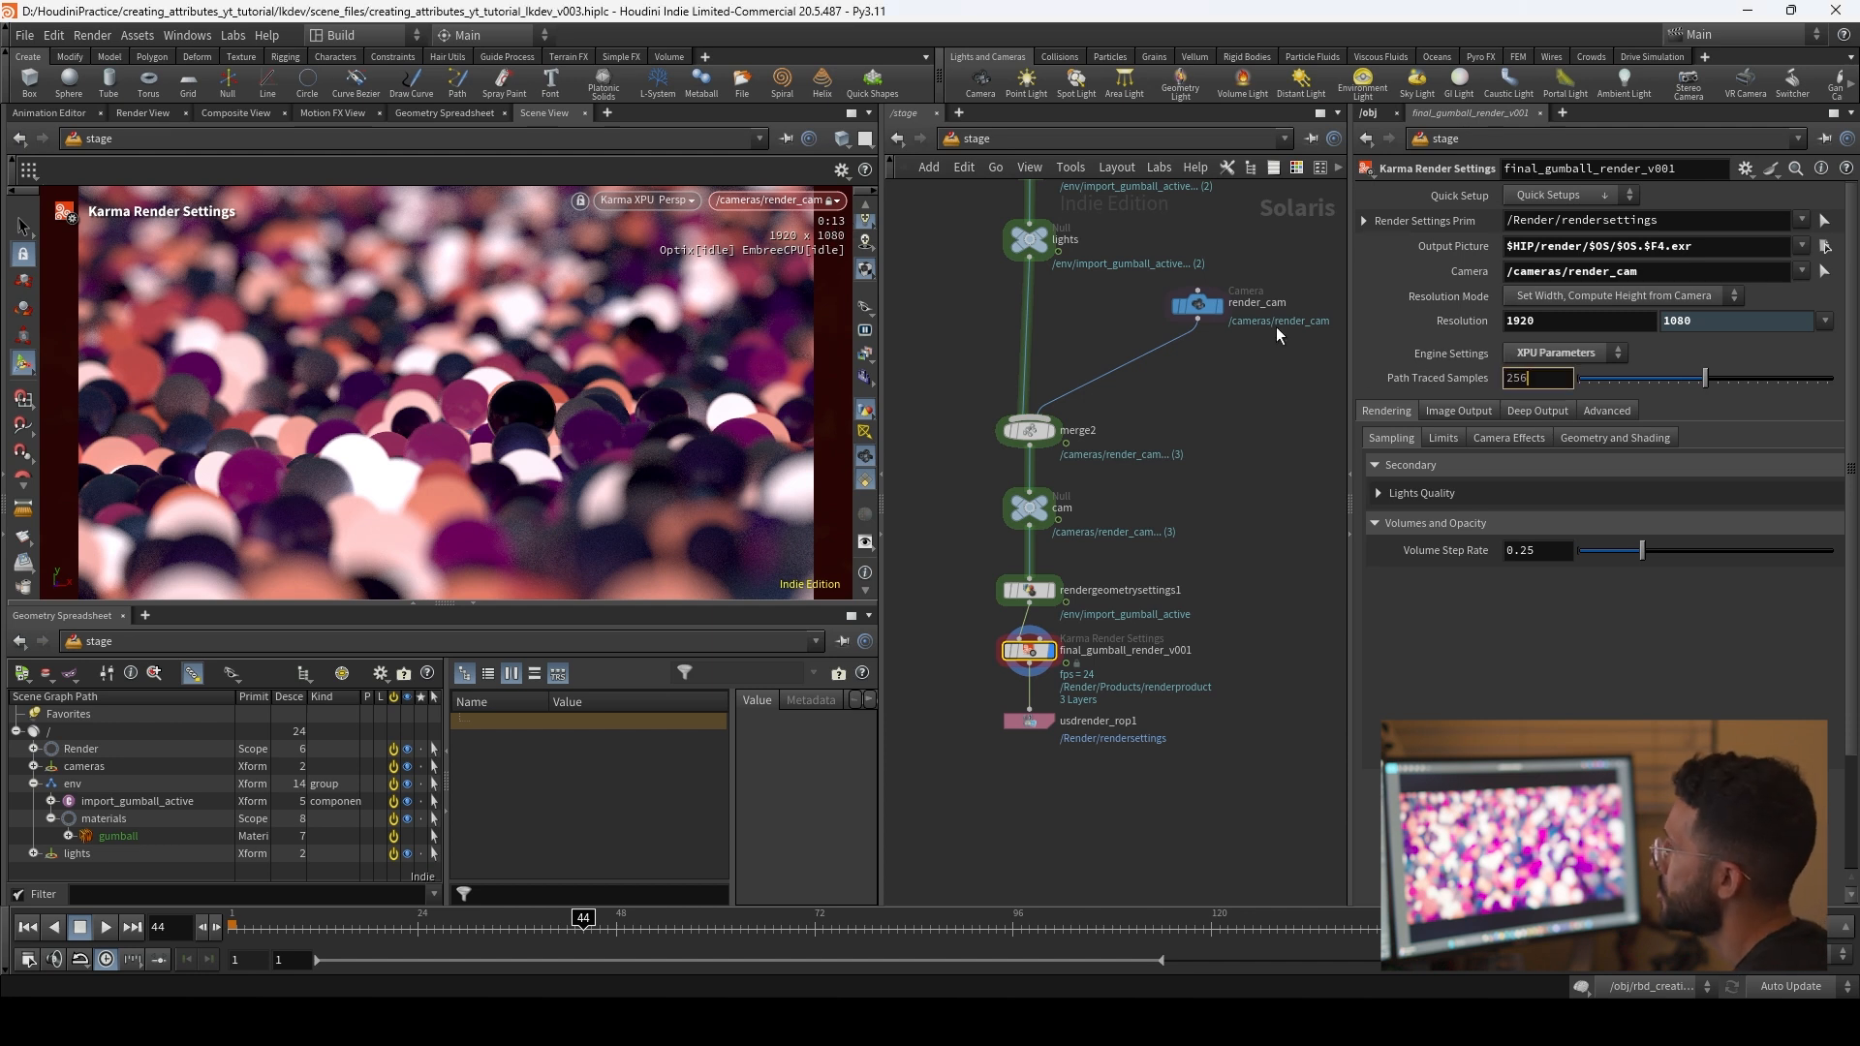
text(6)
key(Return)
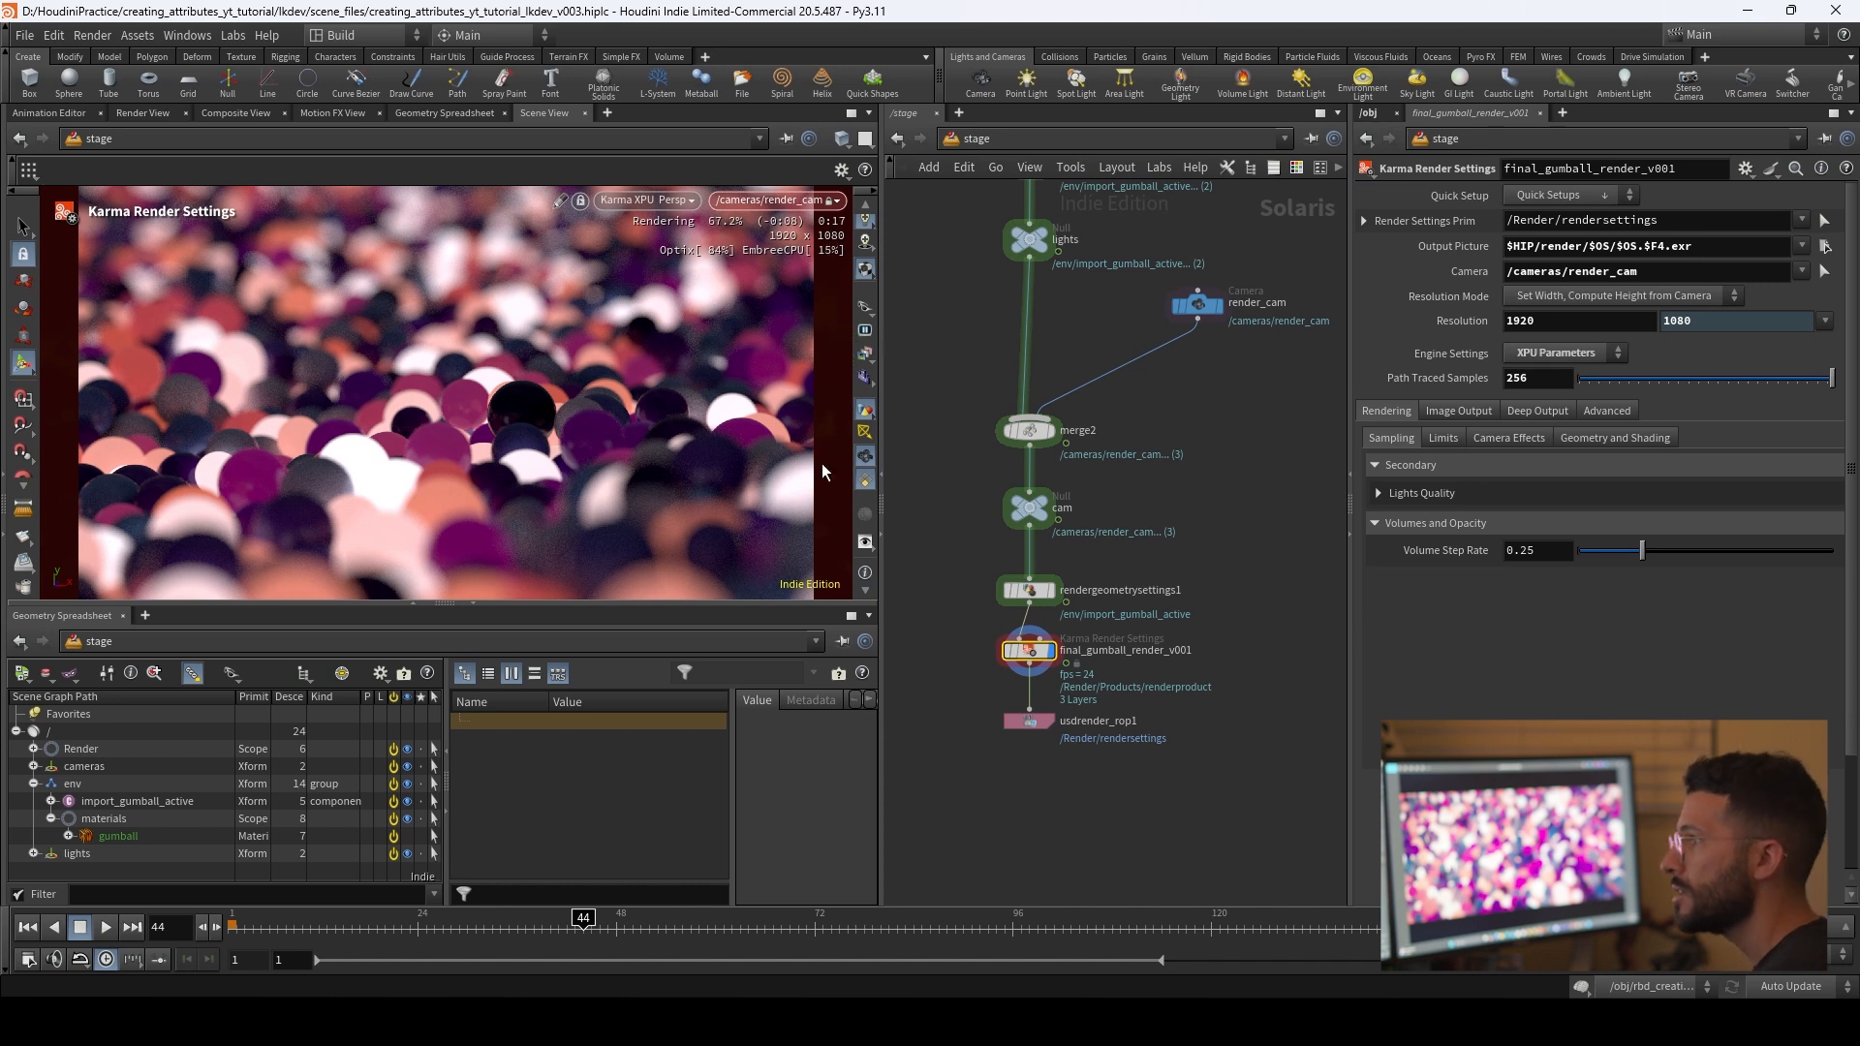
Step: Set usdrender_rop1 to render a specific frame range with the end frame at 168
middle_drag(1213, 371, 1202, 466)
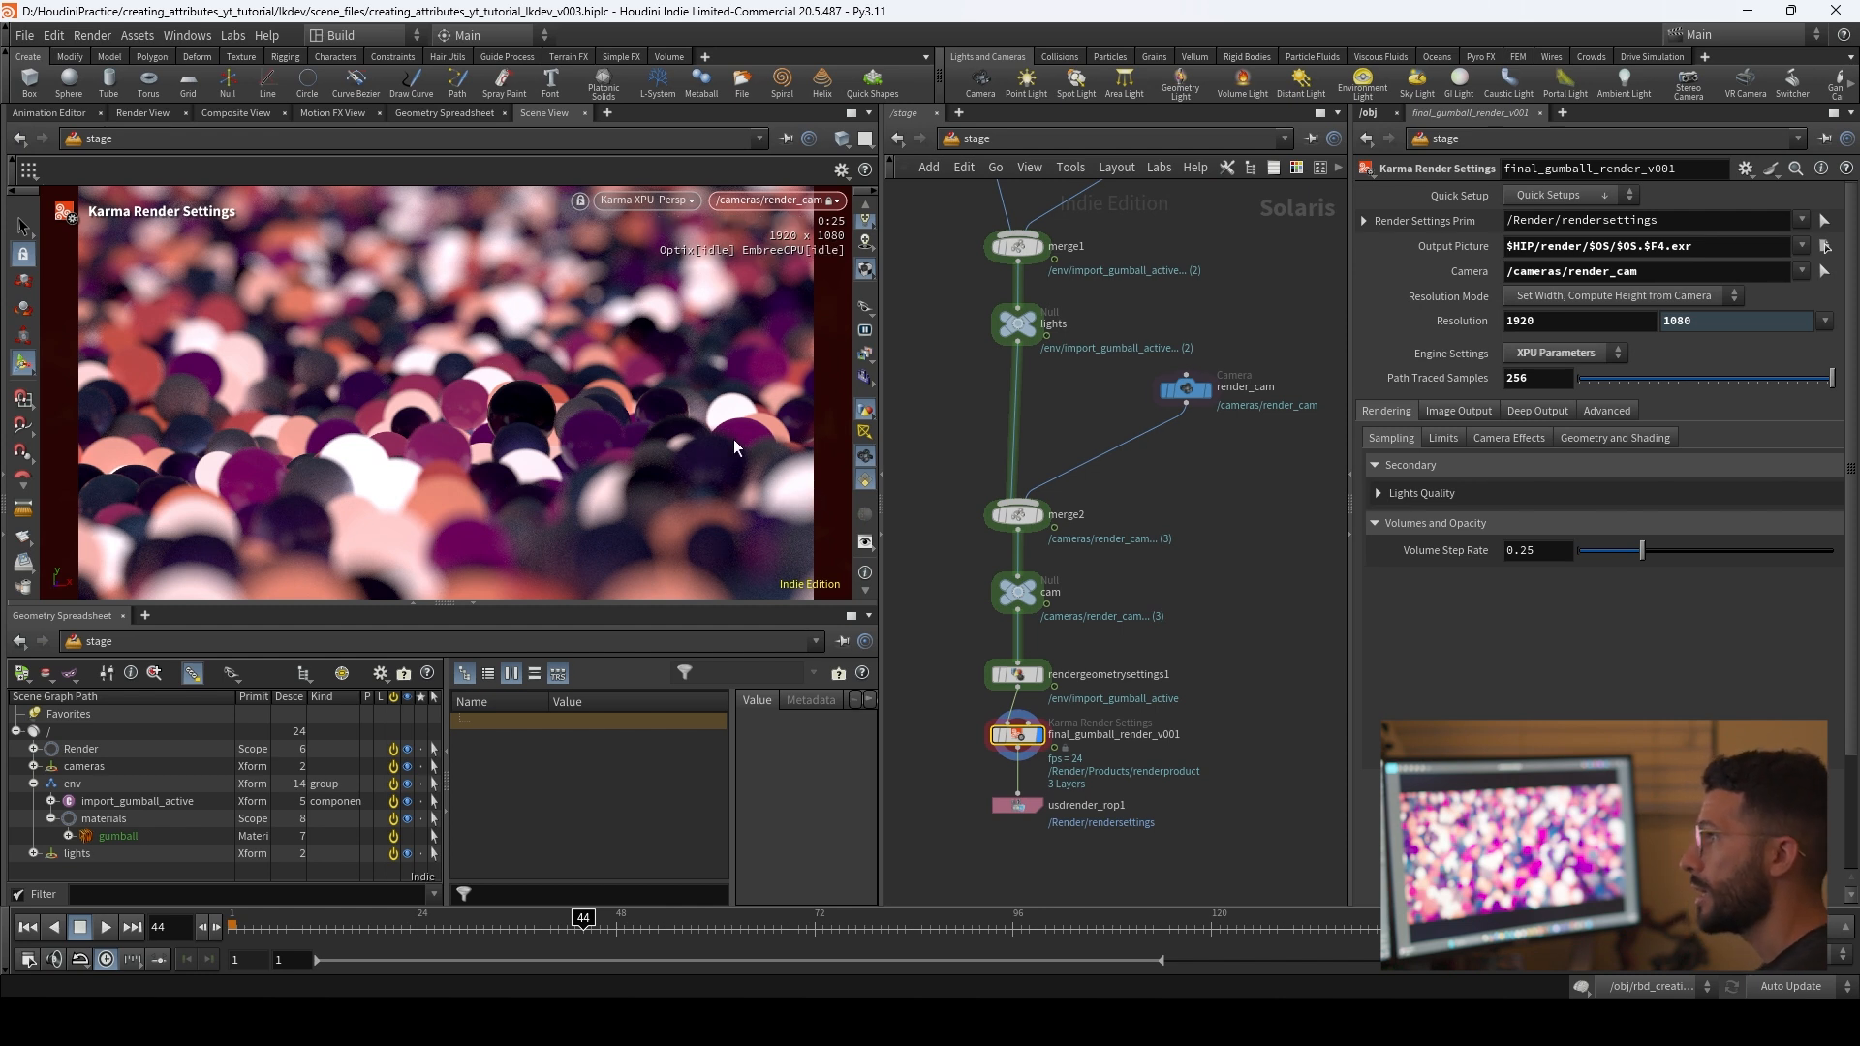
middle_drag(1135, 332, 1144, 599)
scroll(1182, 508, down, 2)
middle_drag(1119, 319, 1138, 401)
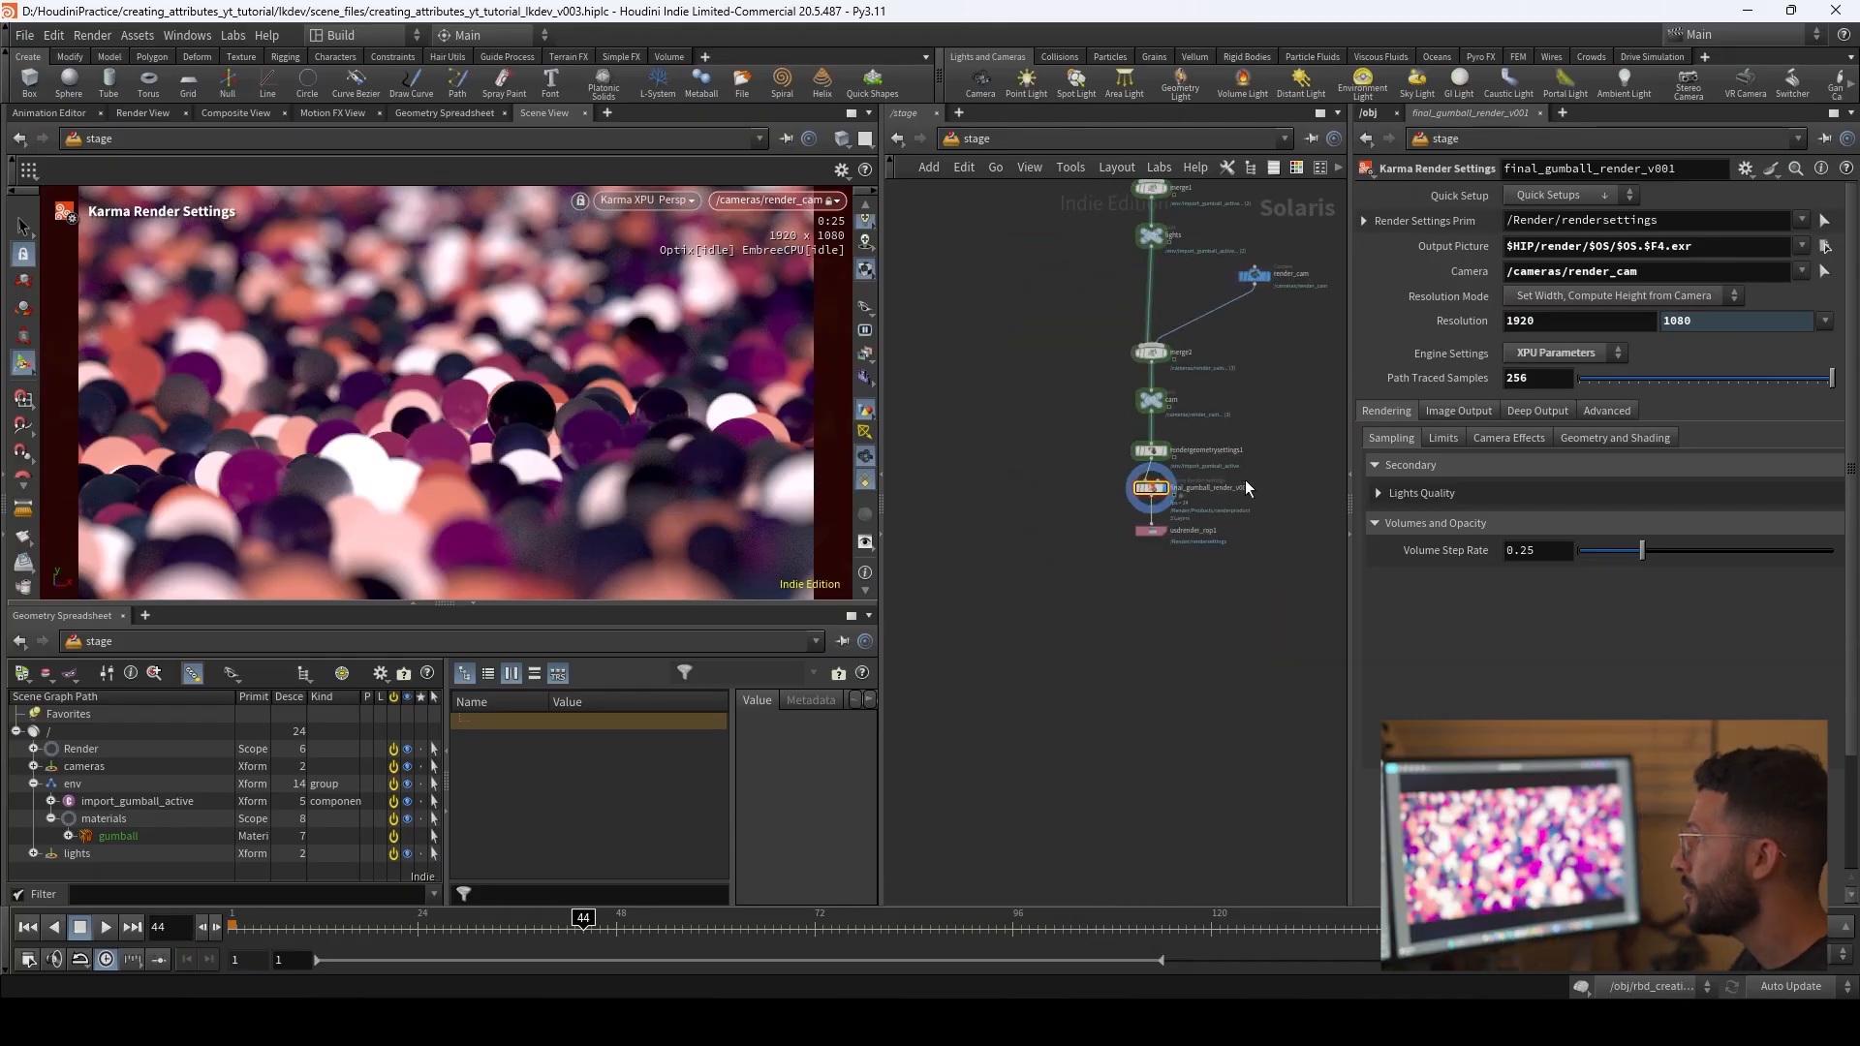
scroll(1207, 626, up, 3)
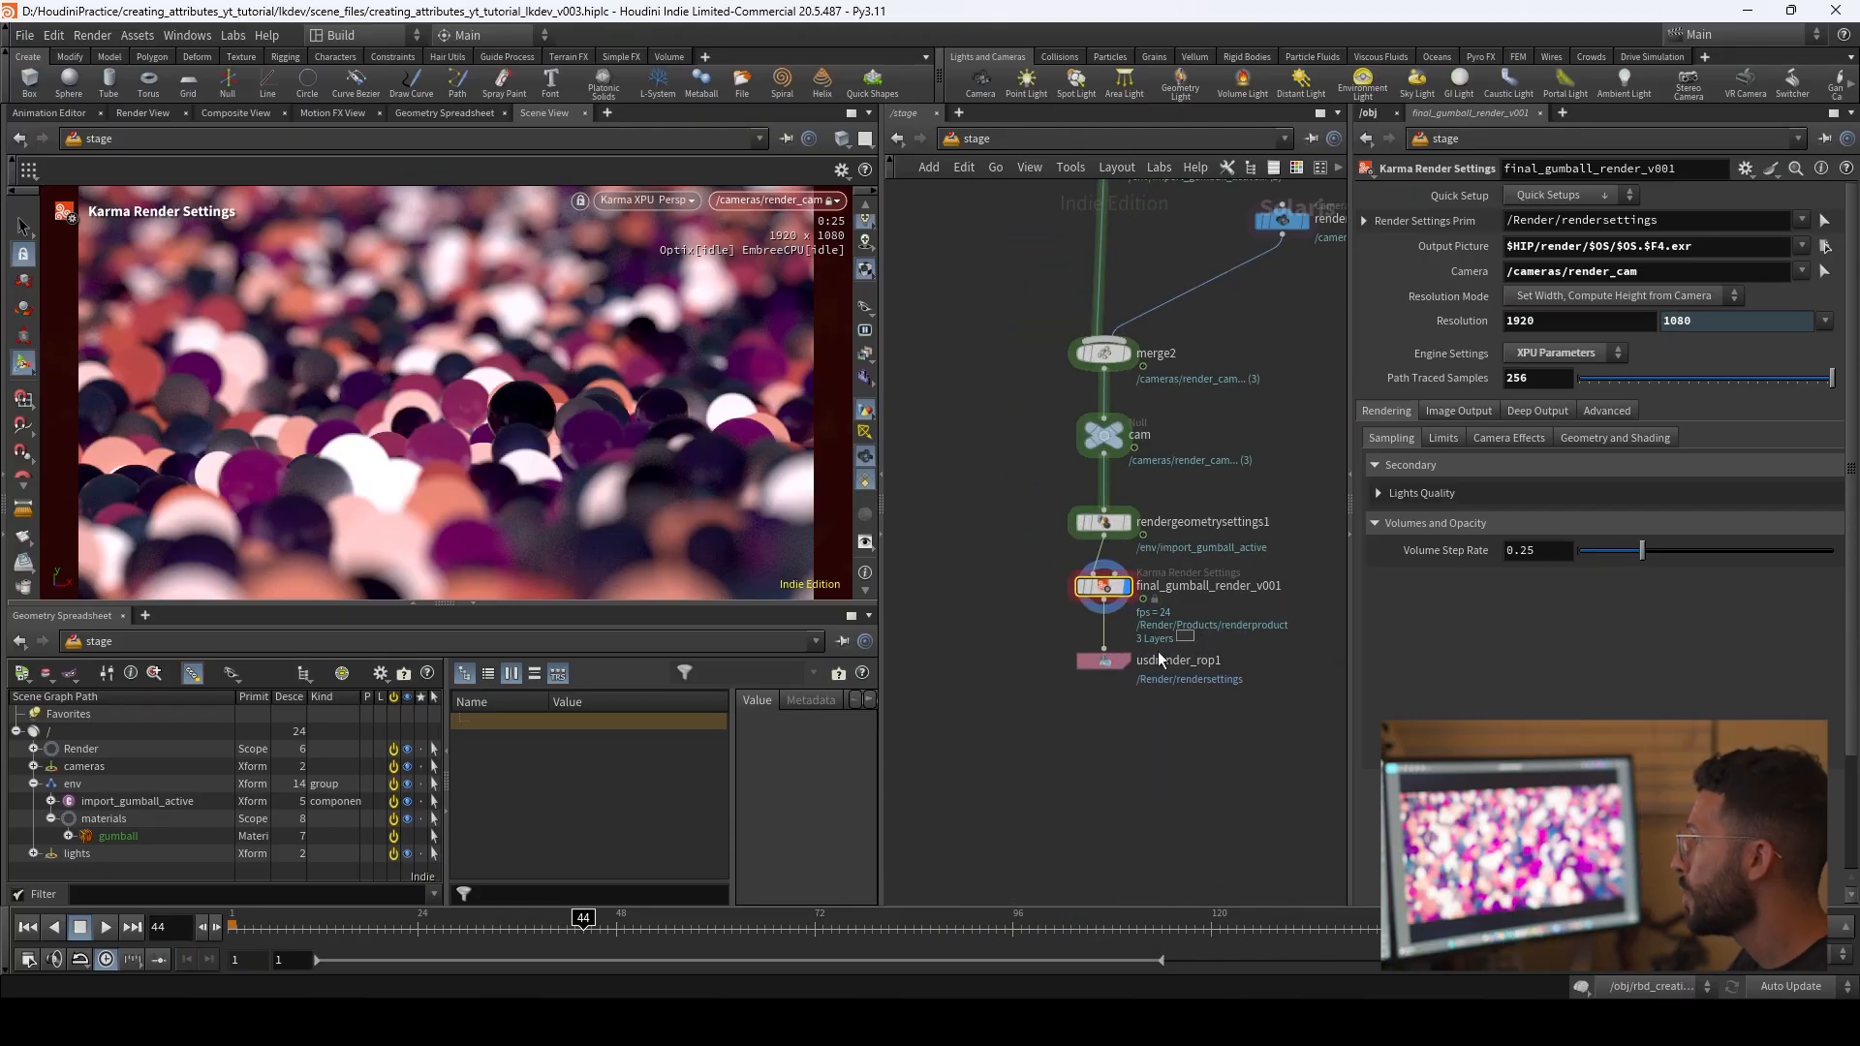
click(1104, 660)
click(1104, 586)
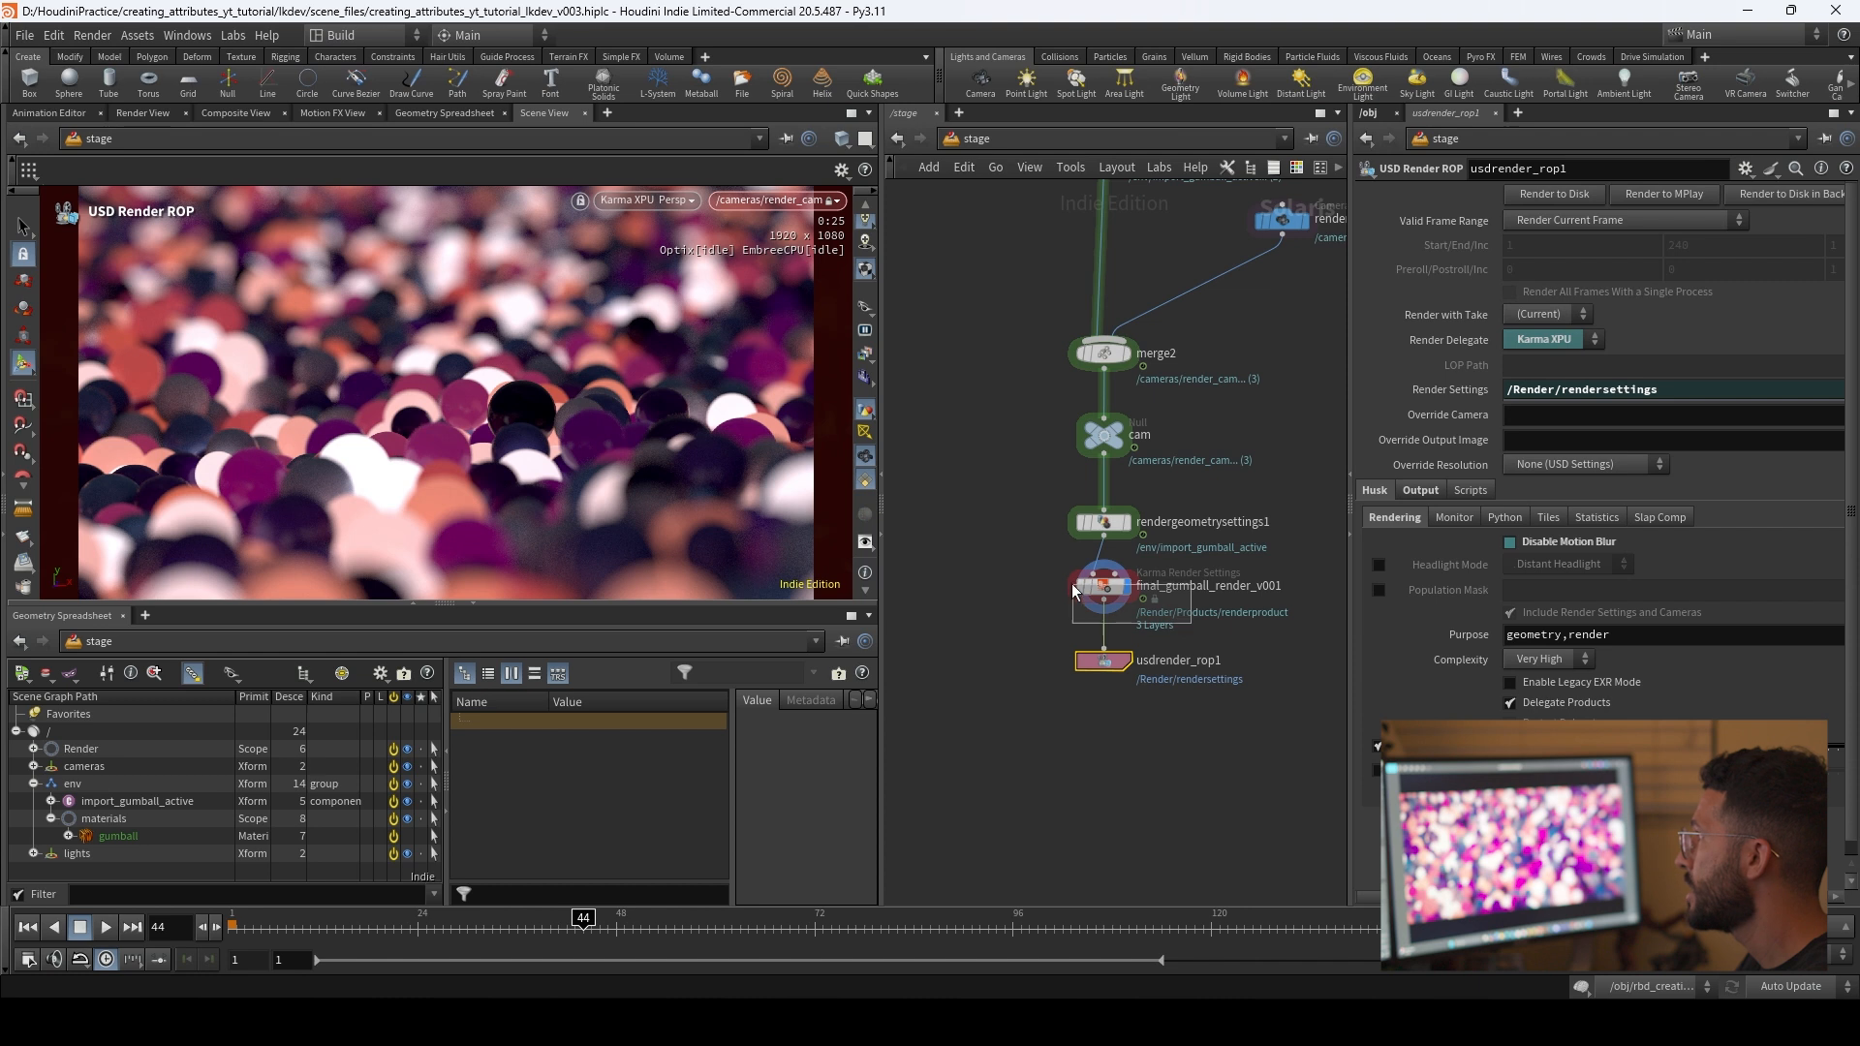
click(1104, 659)
click(1584, 219)
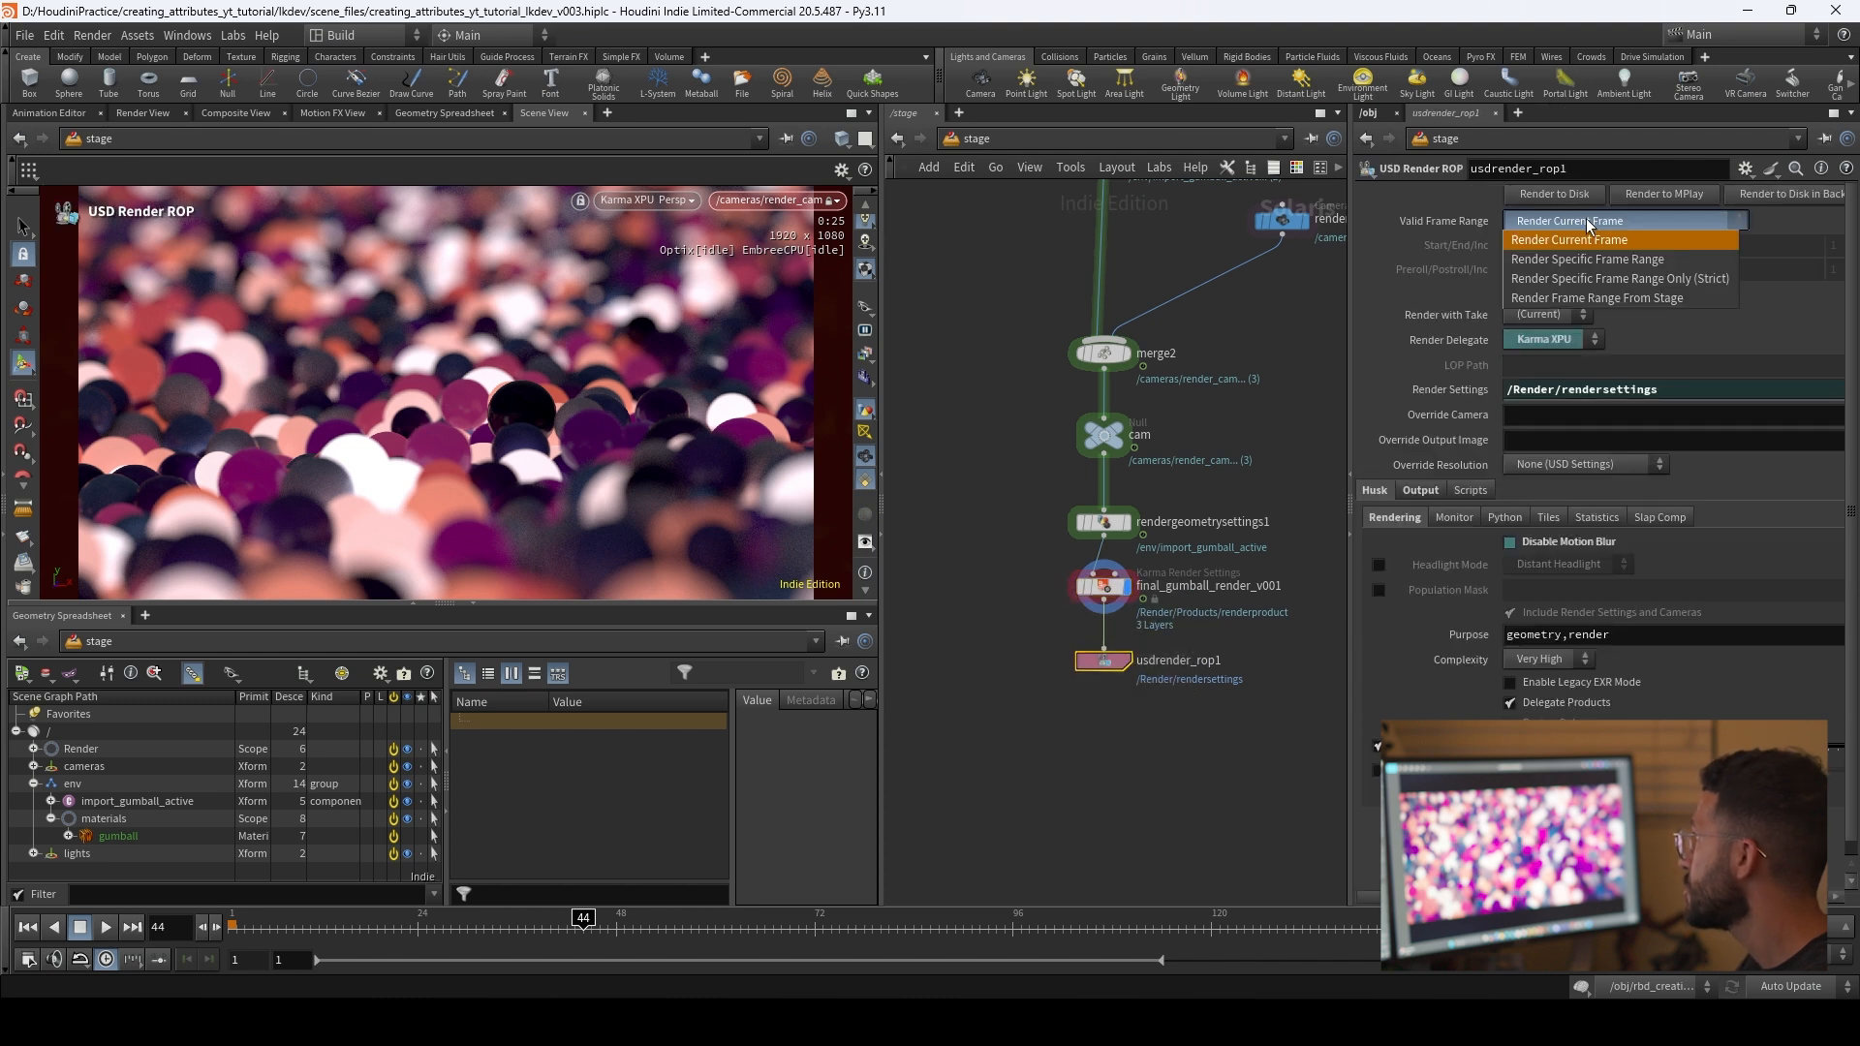
click(1595, 257)
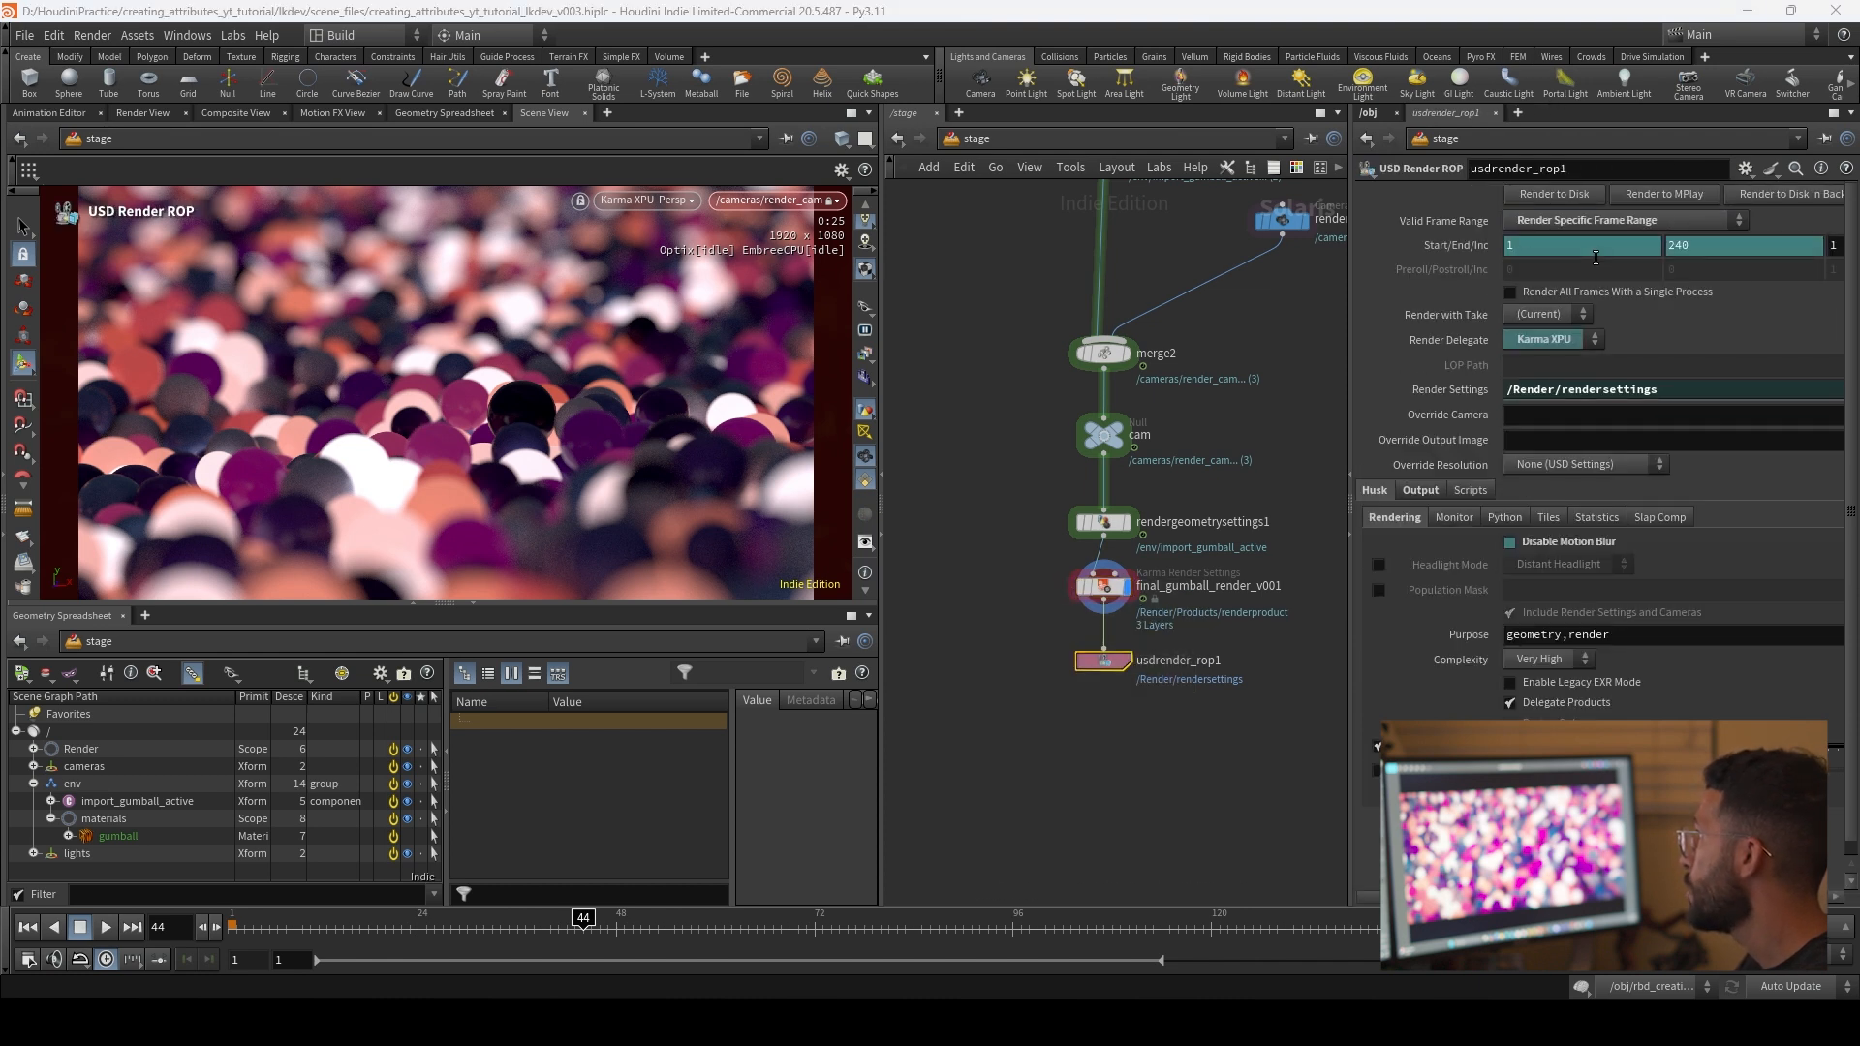
click(1704, 247)
double_click(1704, 247)
text(168)
key(Return)
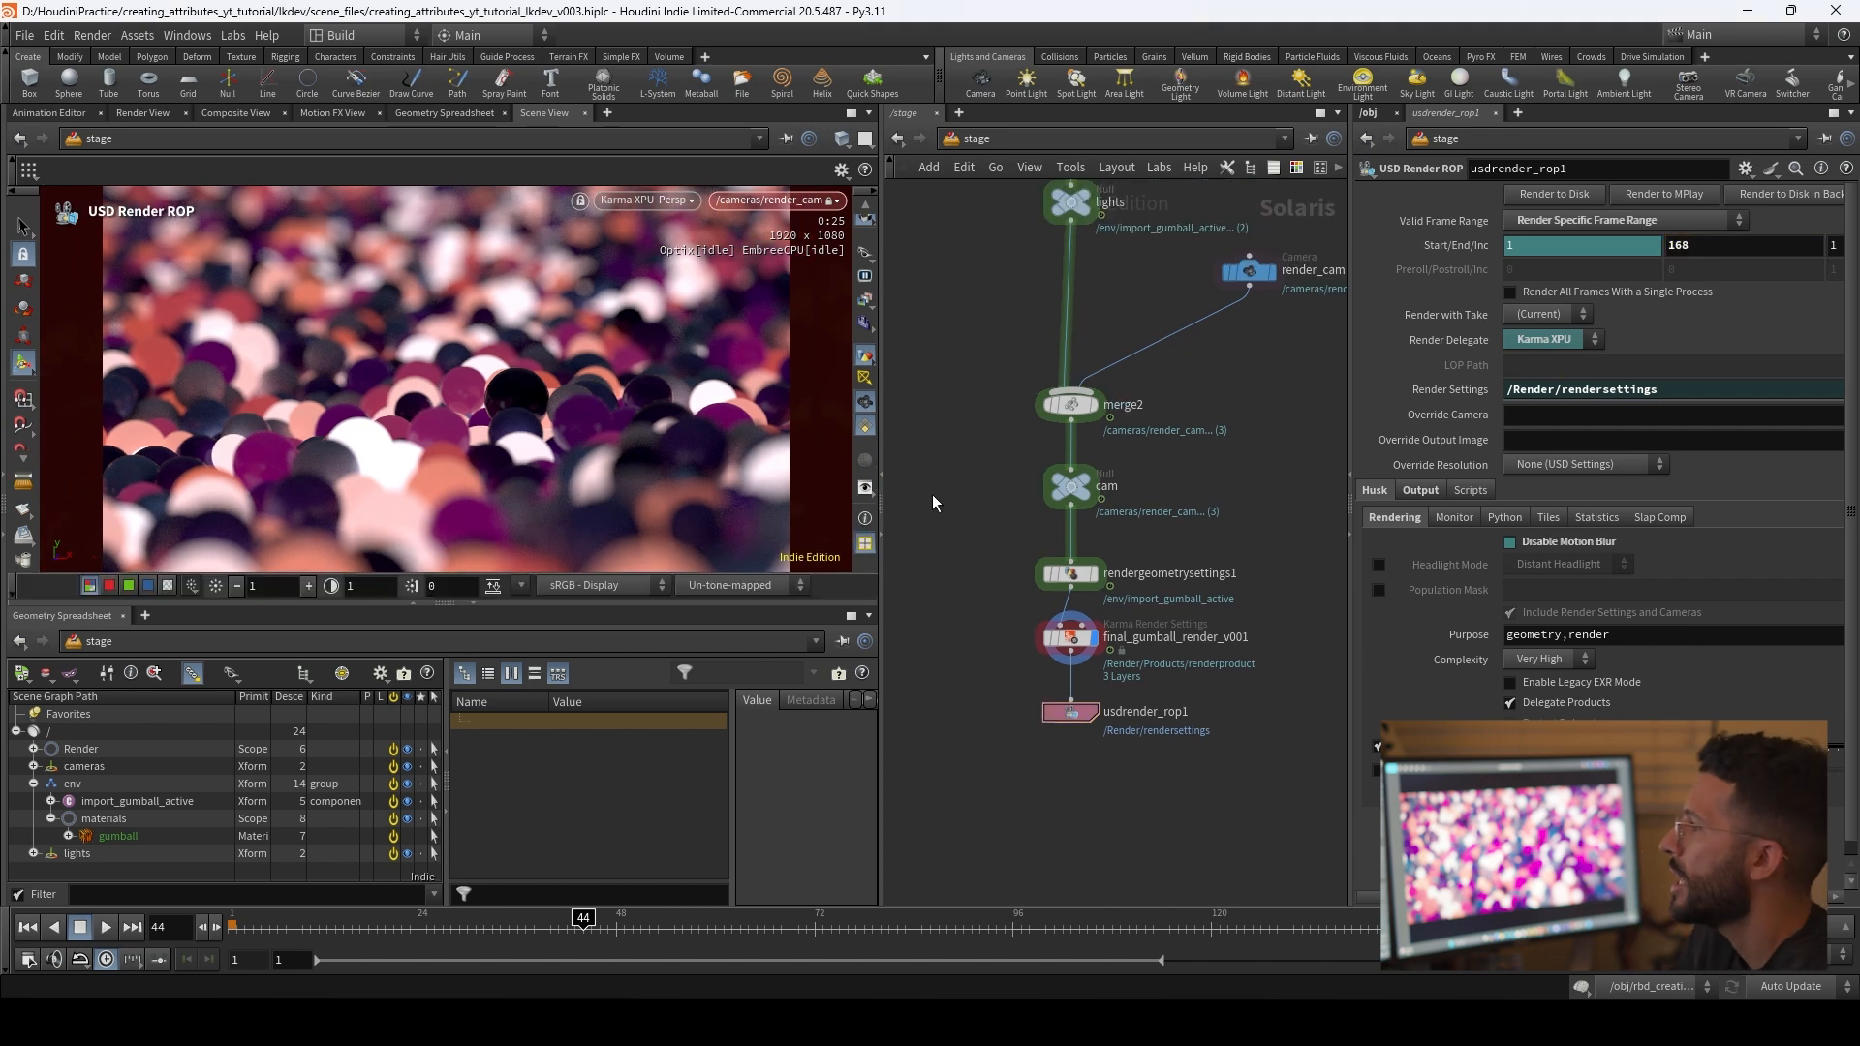
Step: Enable Color Correction for the Solaris viewport and set its view transform to ACES 1.0 - SDR Video
click(865, 488)
click(884, 501)
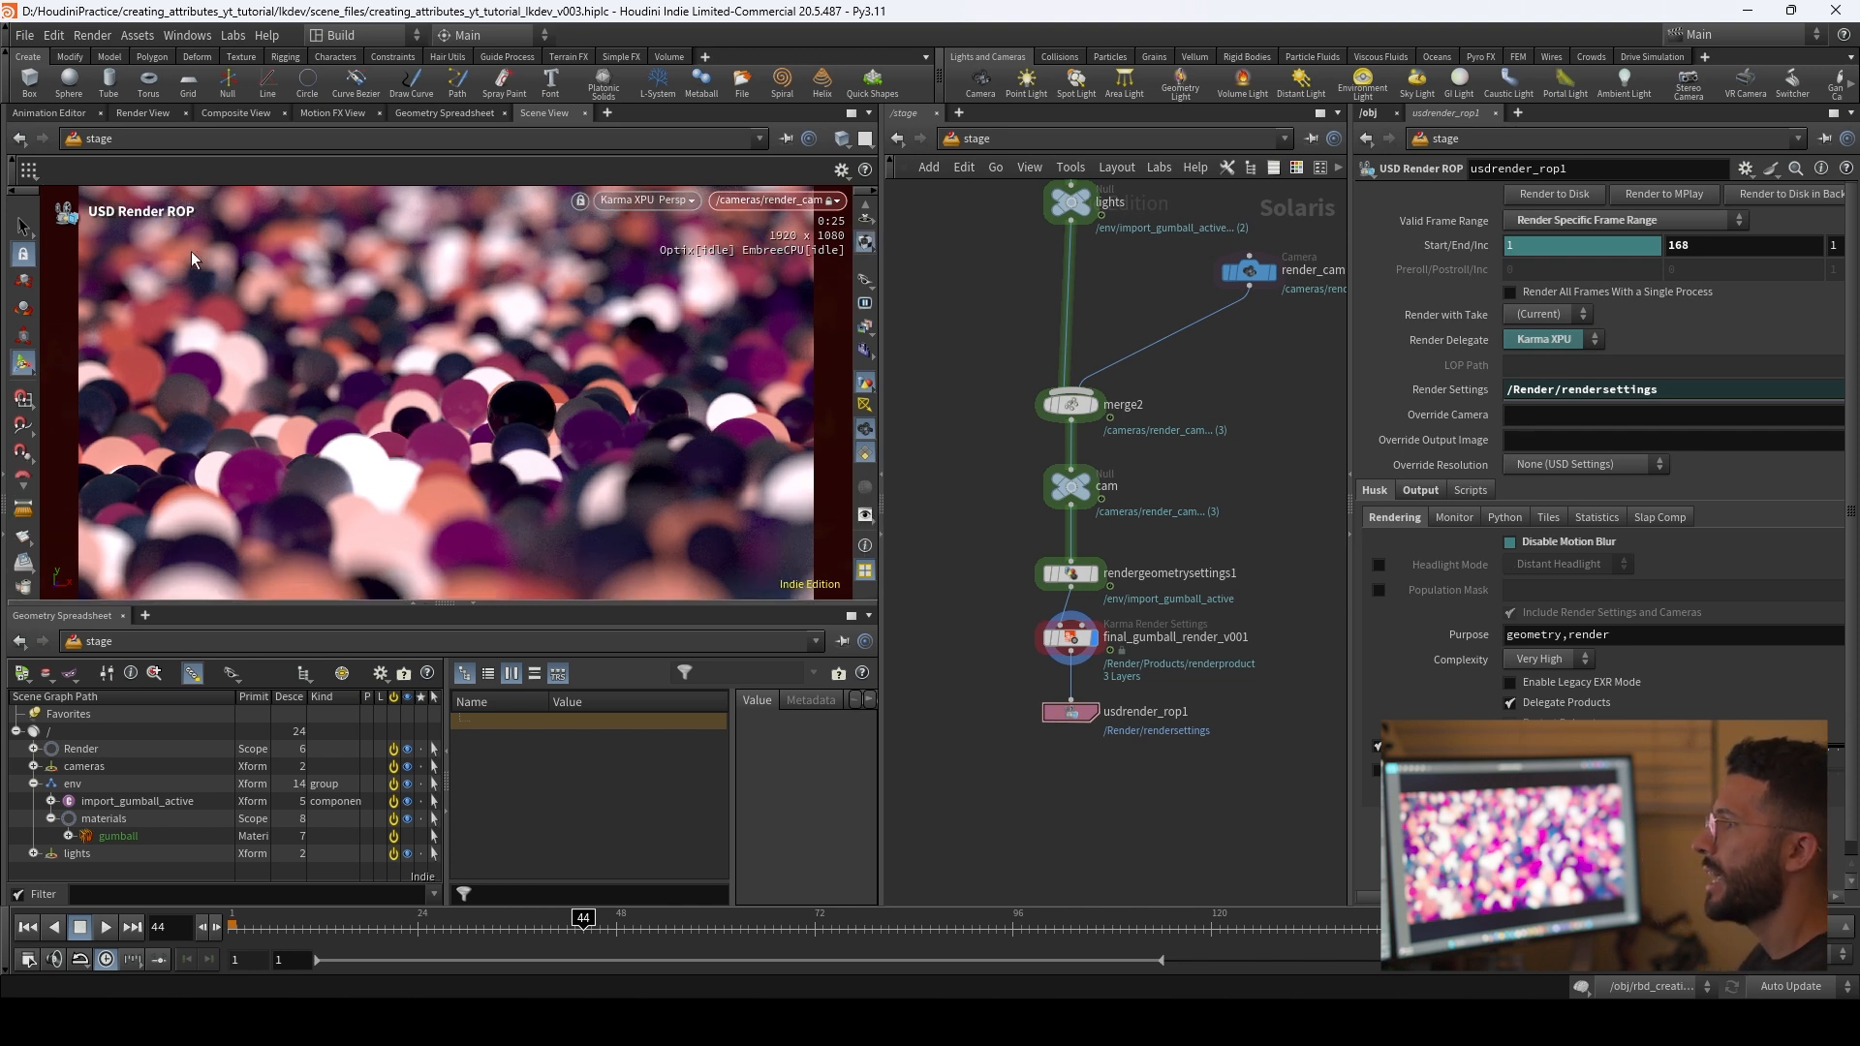
click(866, 515)
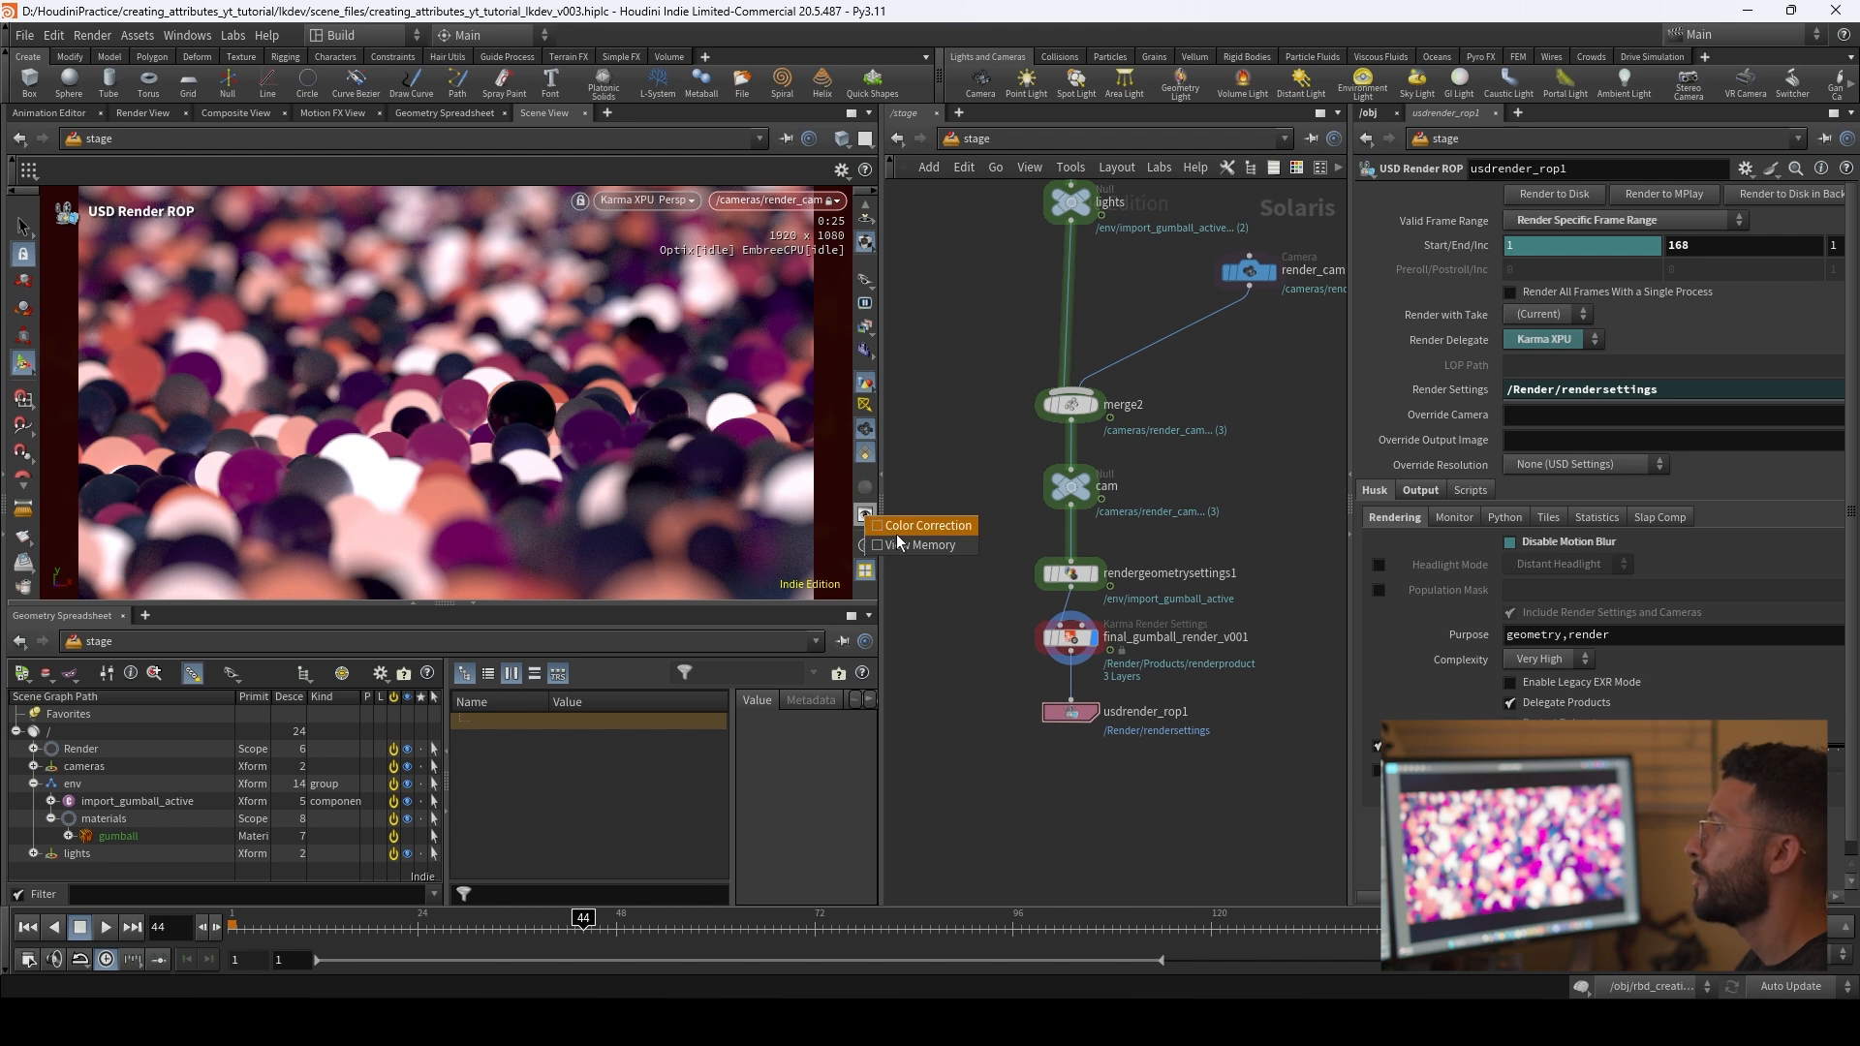
click(901, 526)
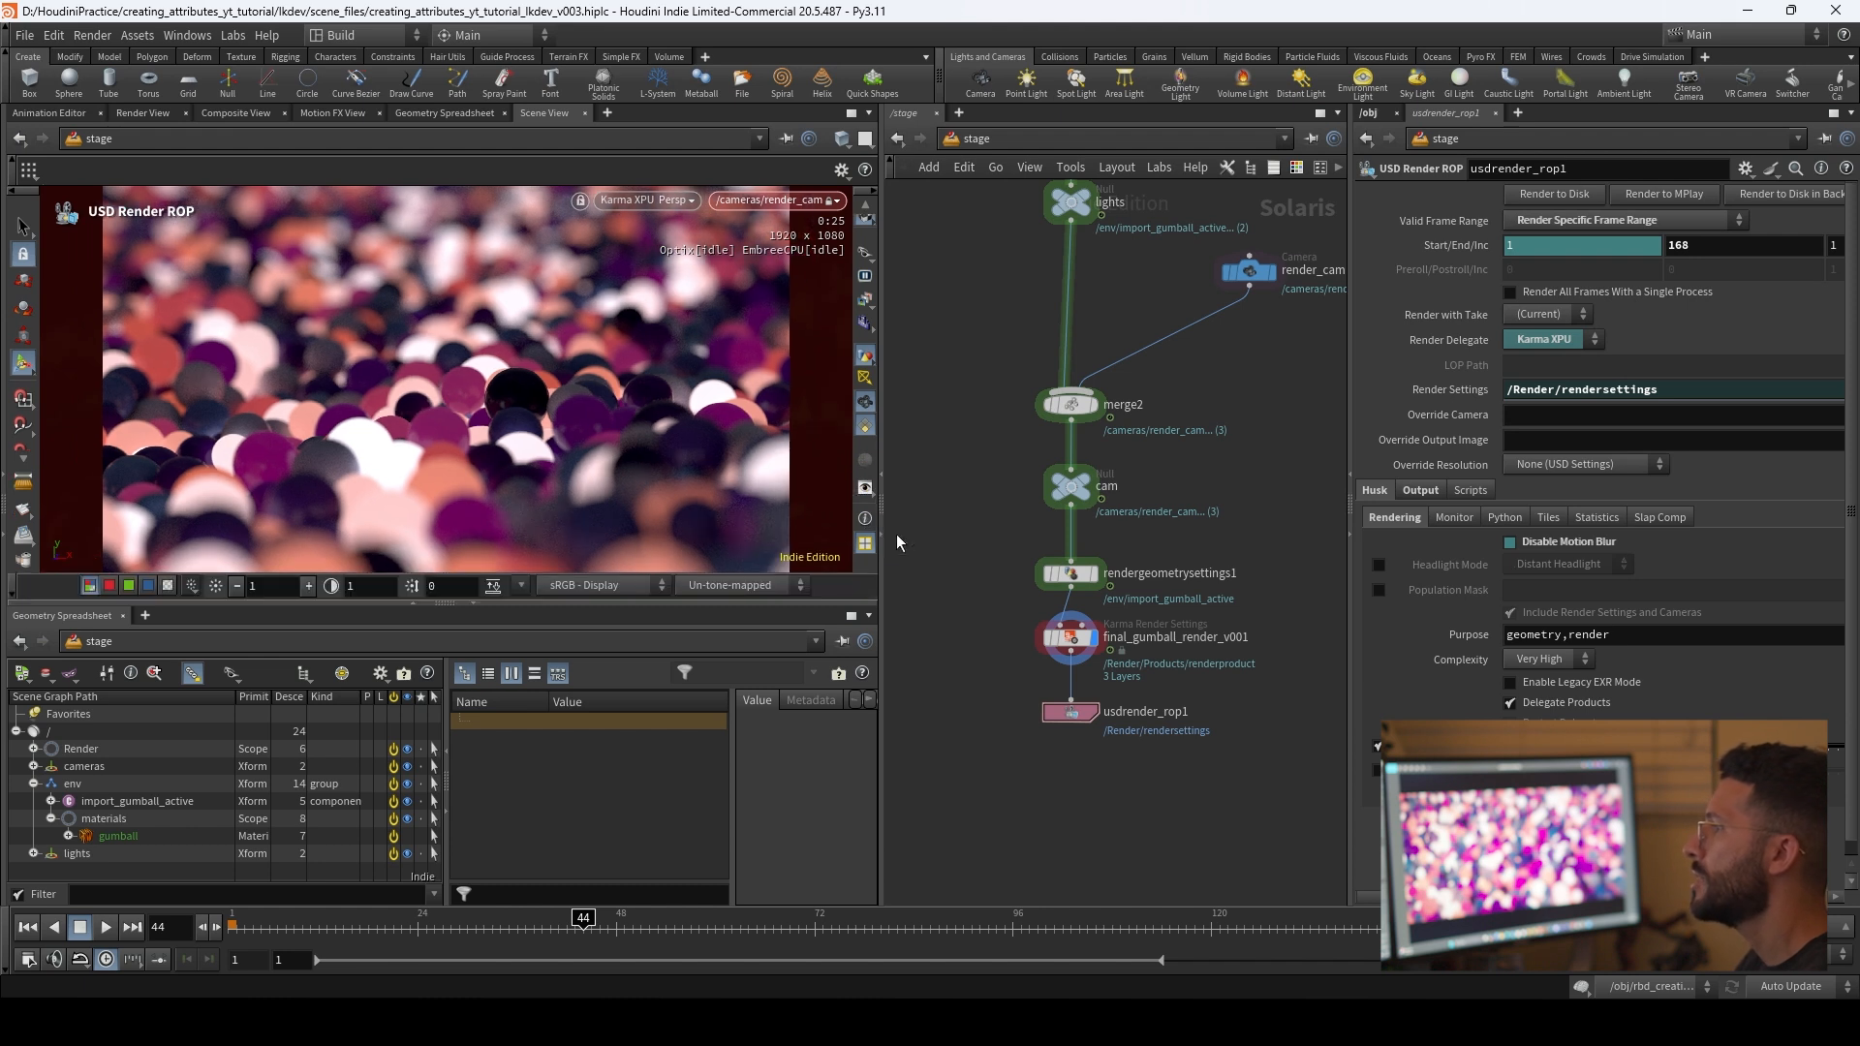
click(742, 587)
click(757, 646)
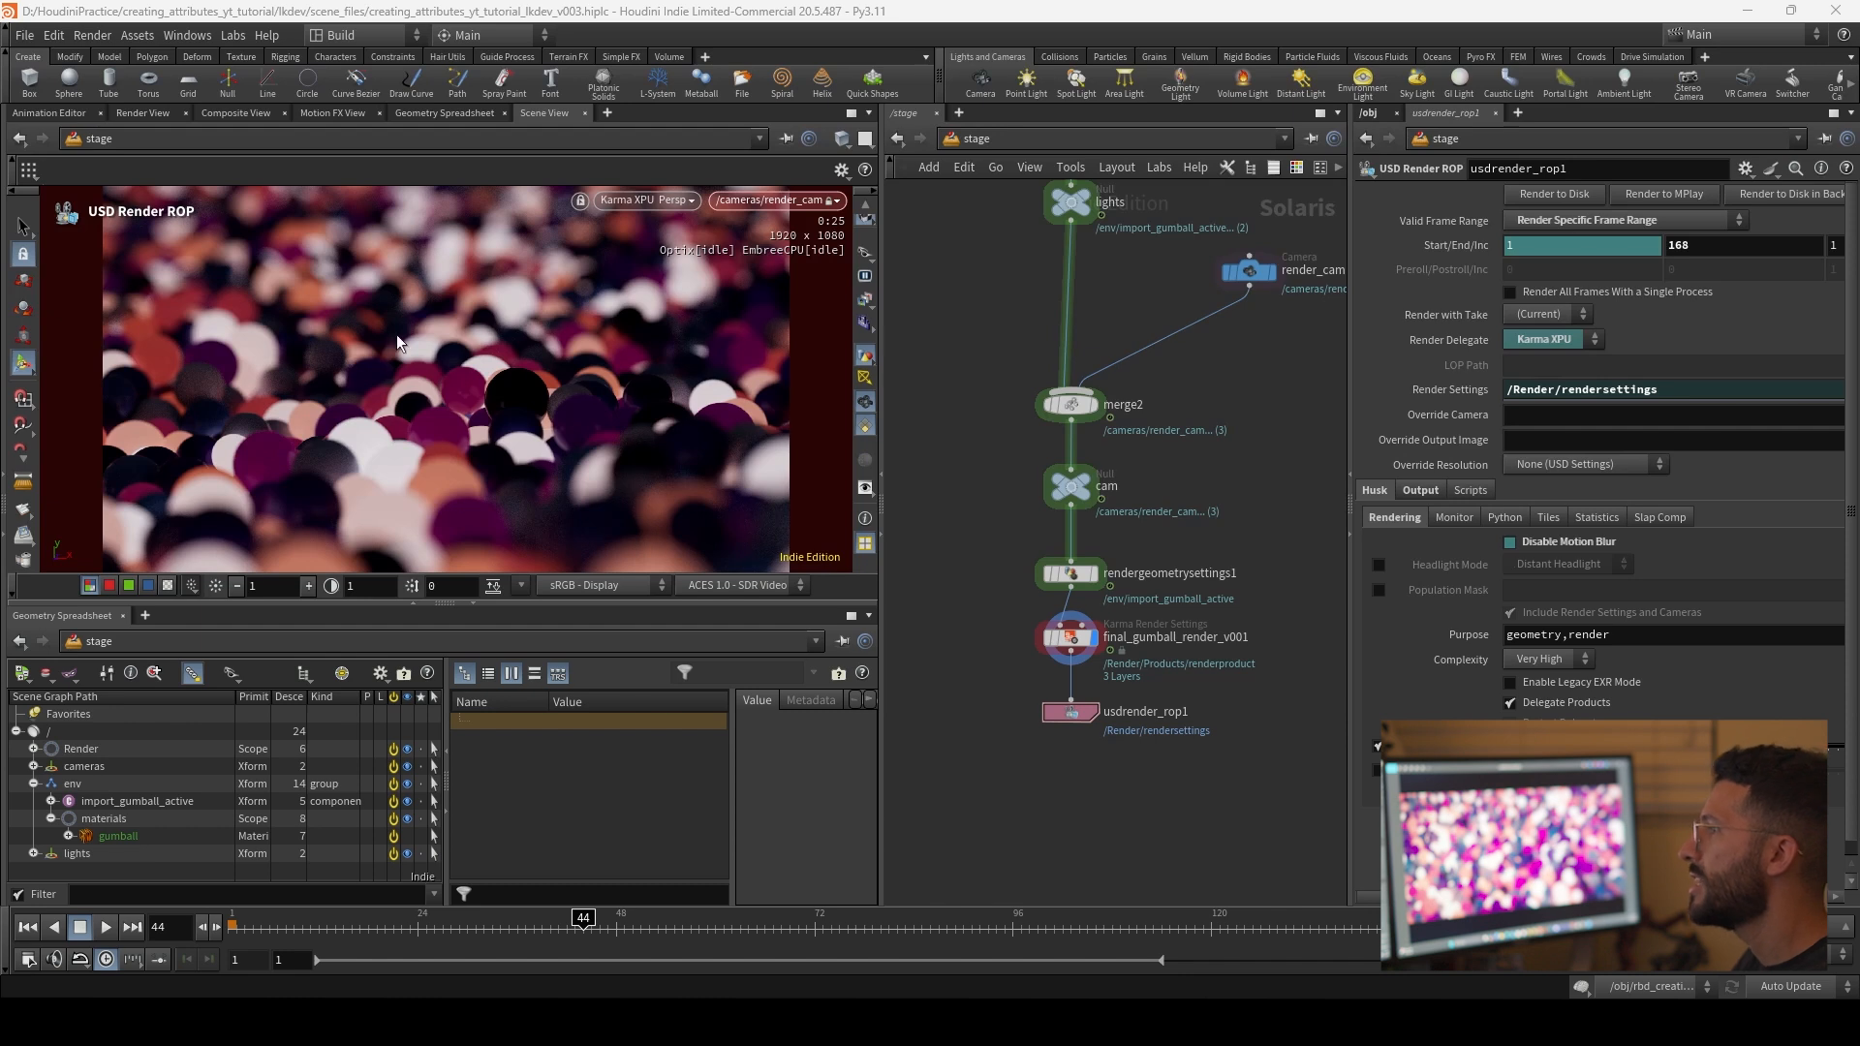
Step: Set the intensity of domelight1 to 0.25
middle_drag(1212, 438, 1203, 718)
drag(1217, 573, 1133, 450)
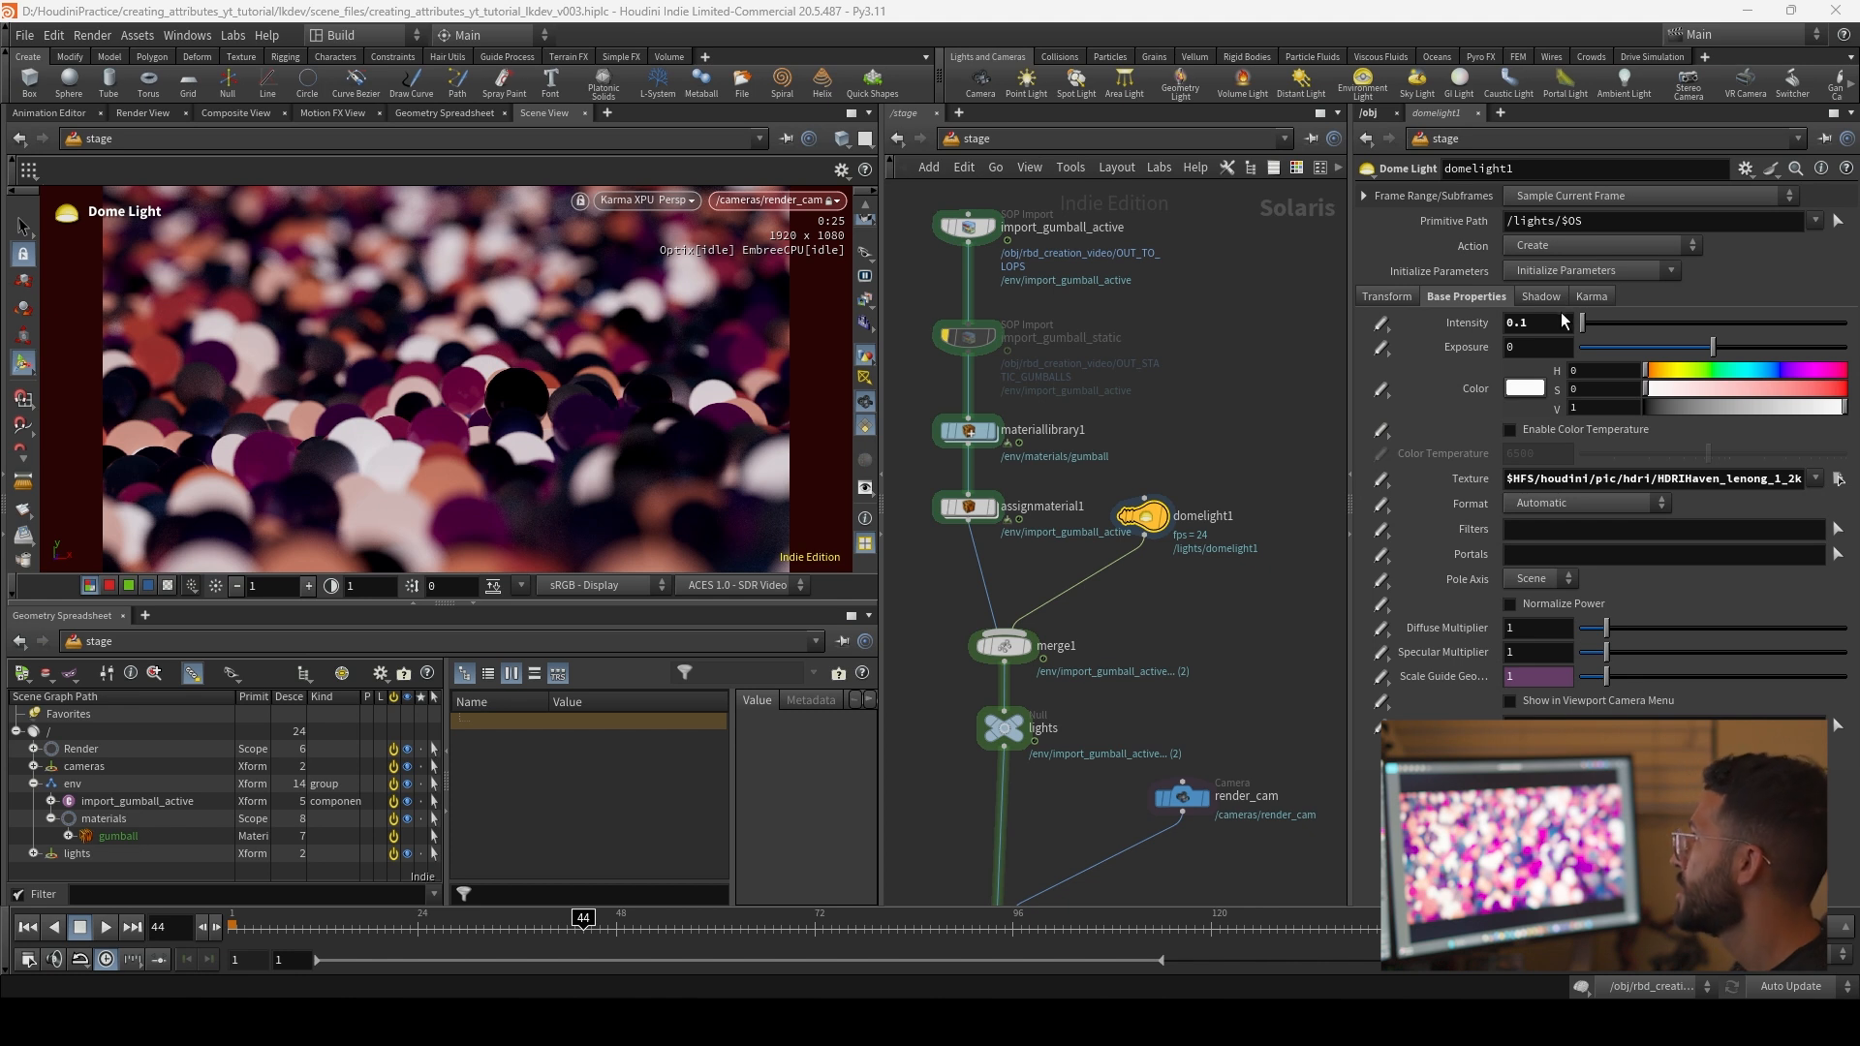
key(Return)
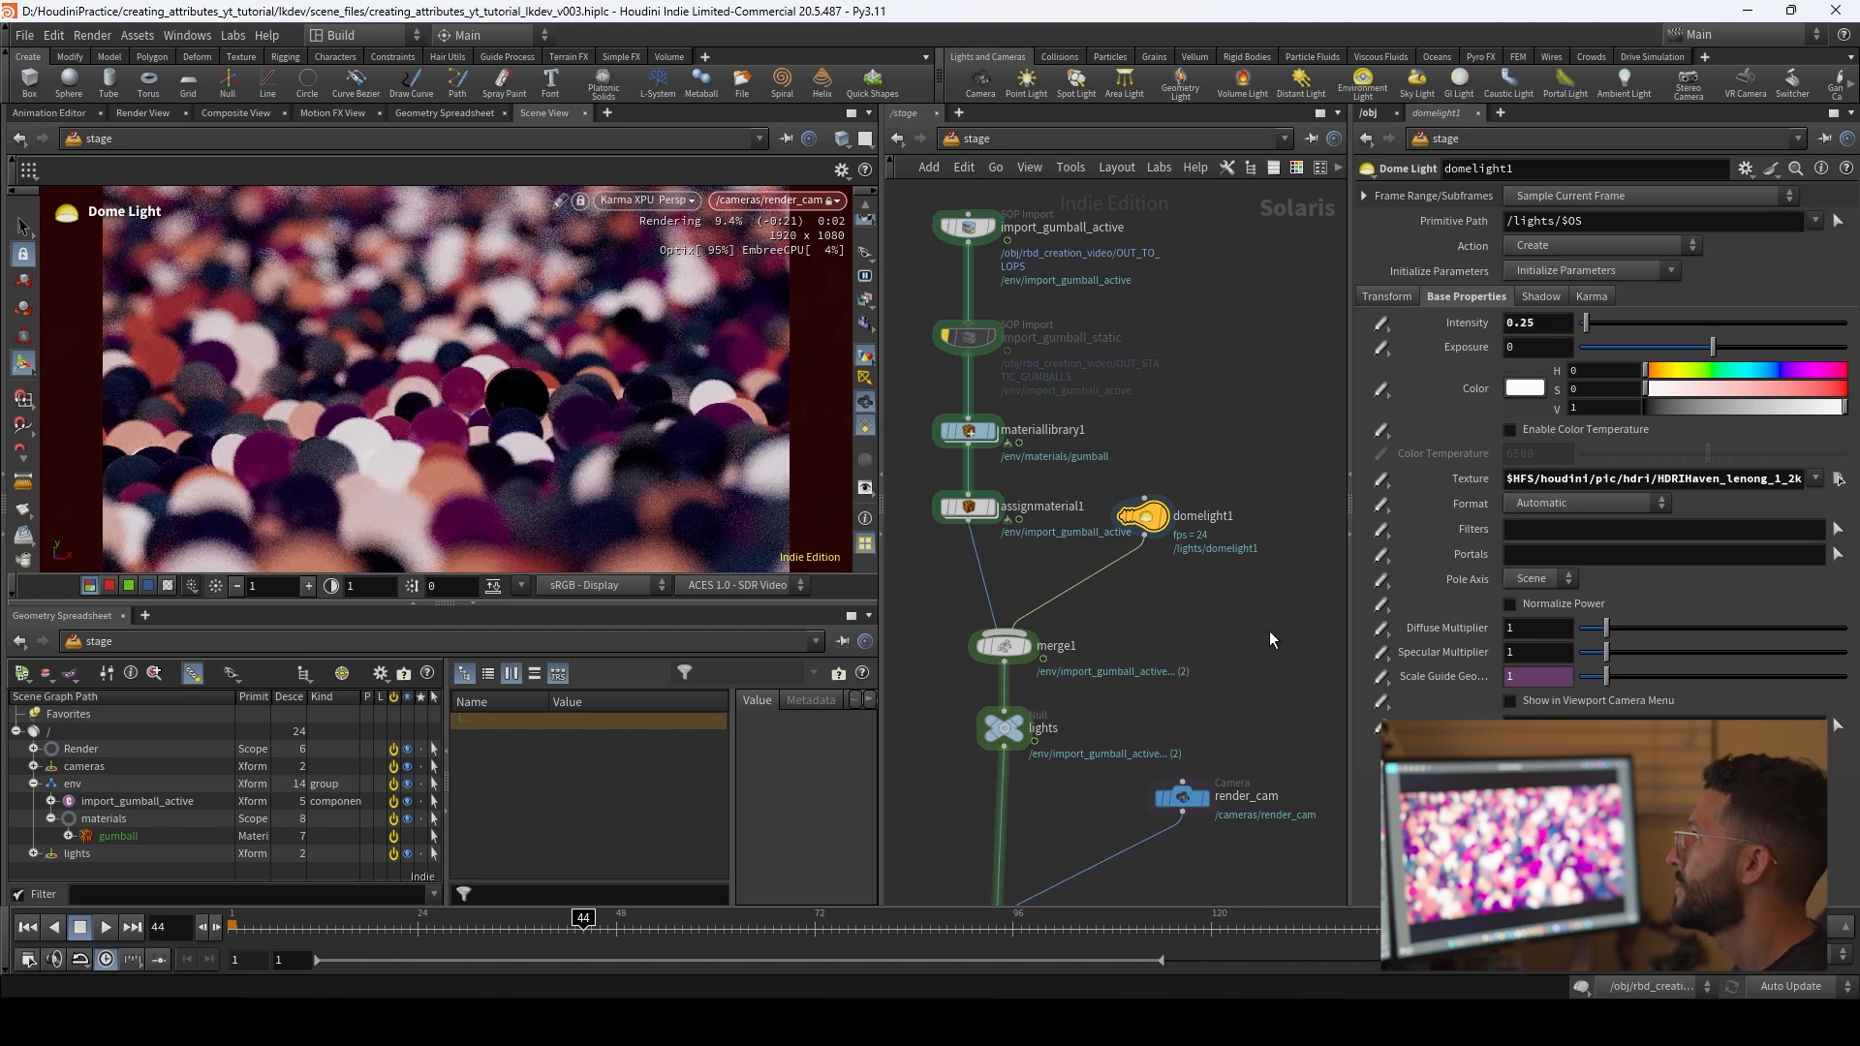
Step: Enable the output colorspace in the Karma render settings' image output, set it to ACEScg, and select usdrender_rop1
middle_drag(1267, 632, 1236, 416)
scroll(1192, 436, down, 3)
middle_drag(1196, 668, 1189, 504)
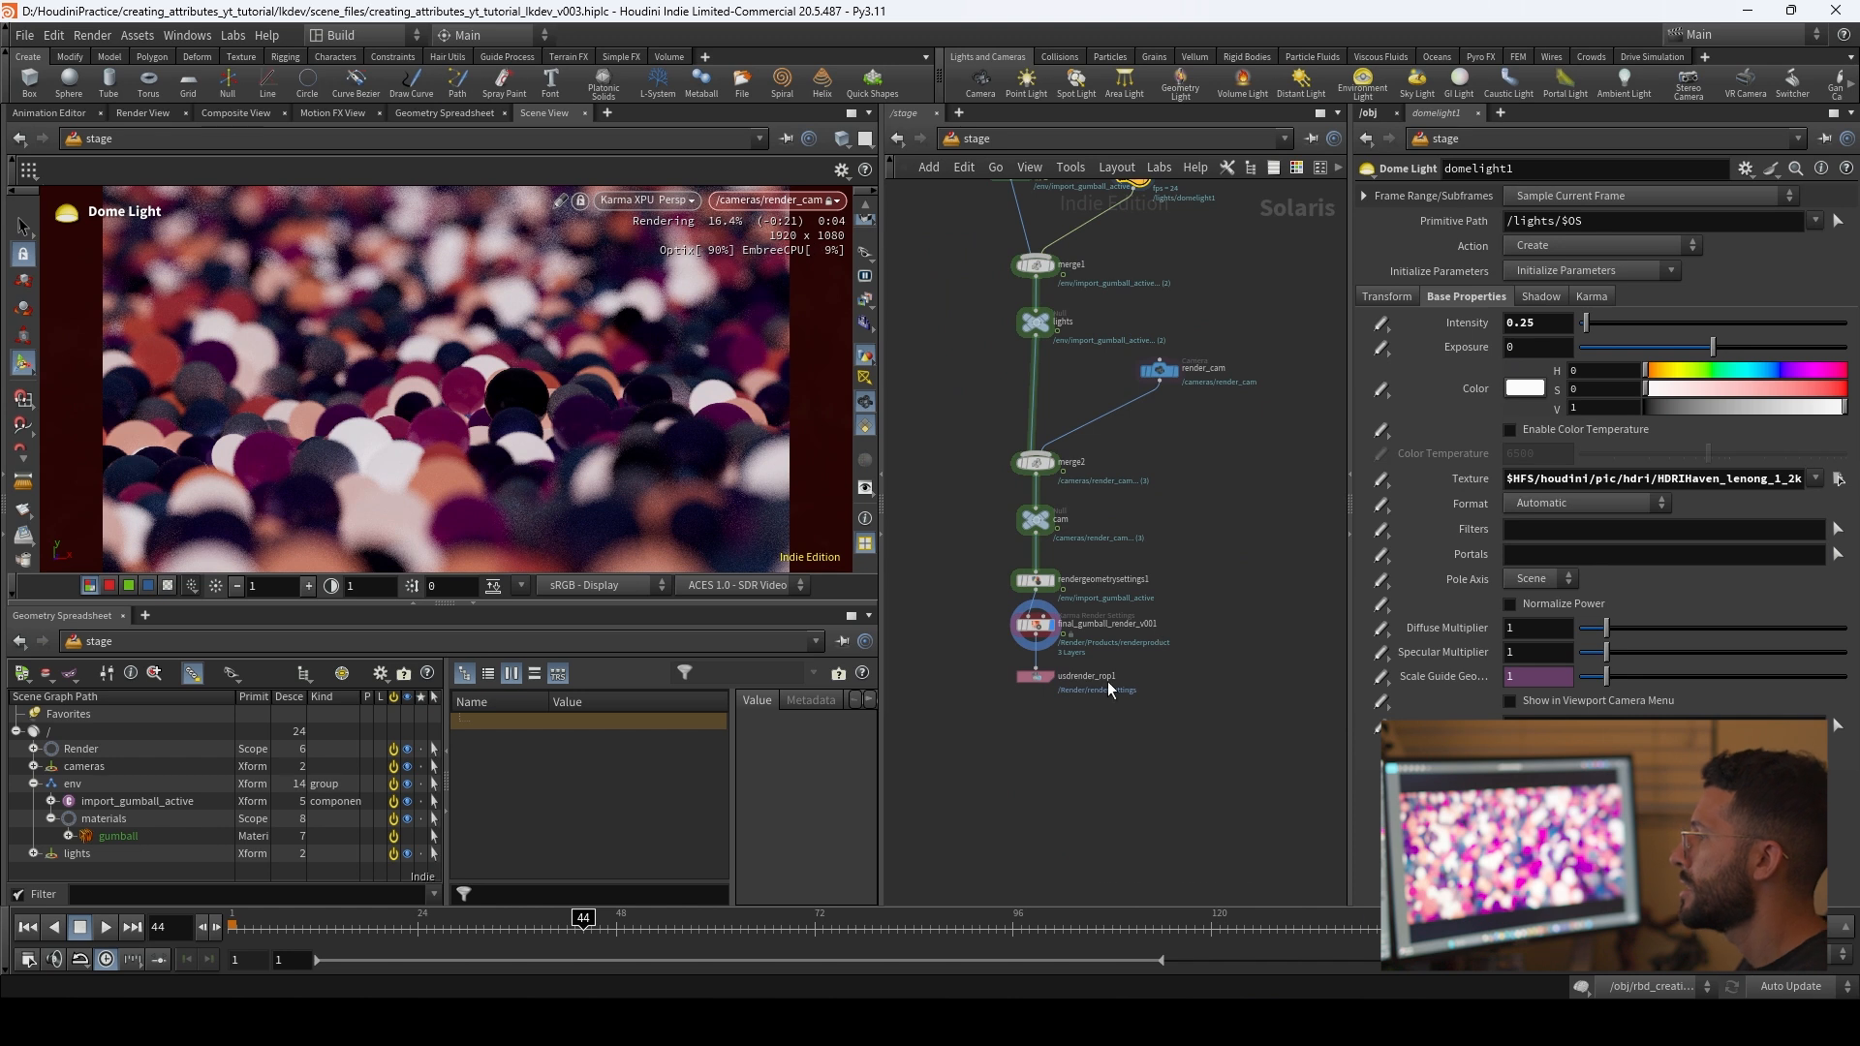
click(1035, 677)
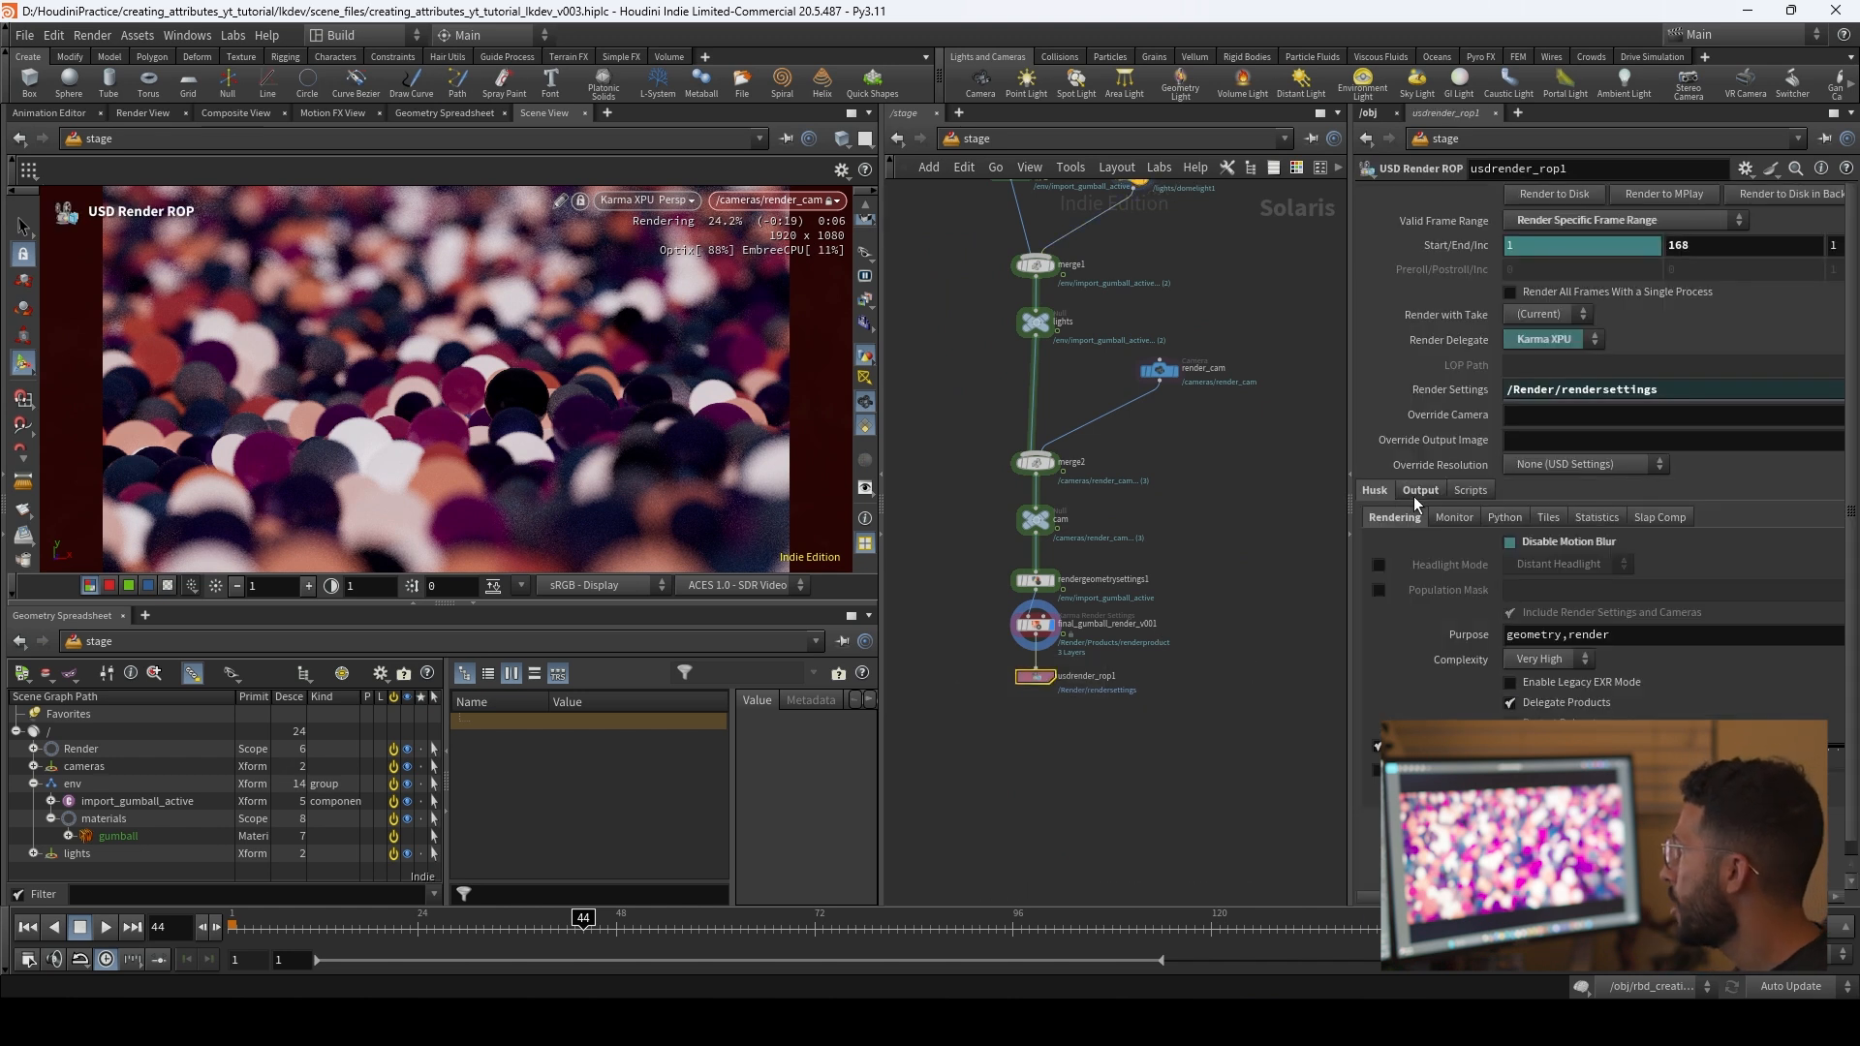
click(1114, 641)
click(1463, 411)
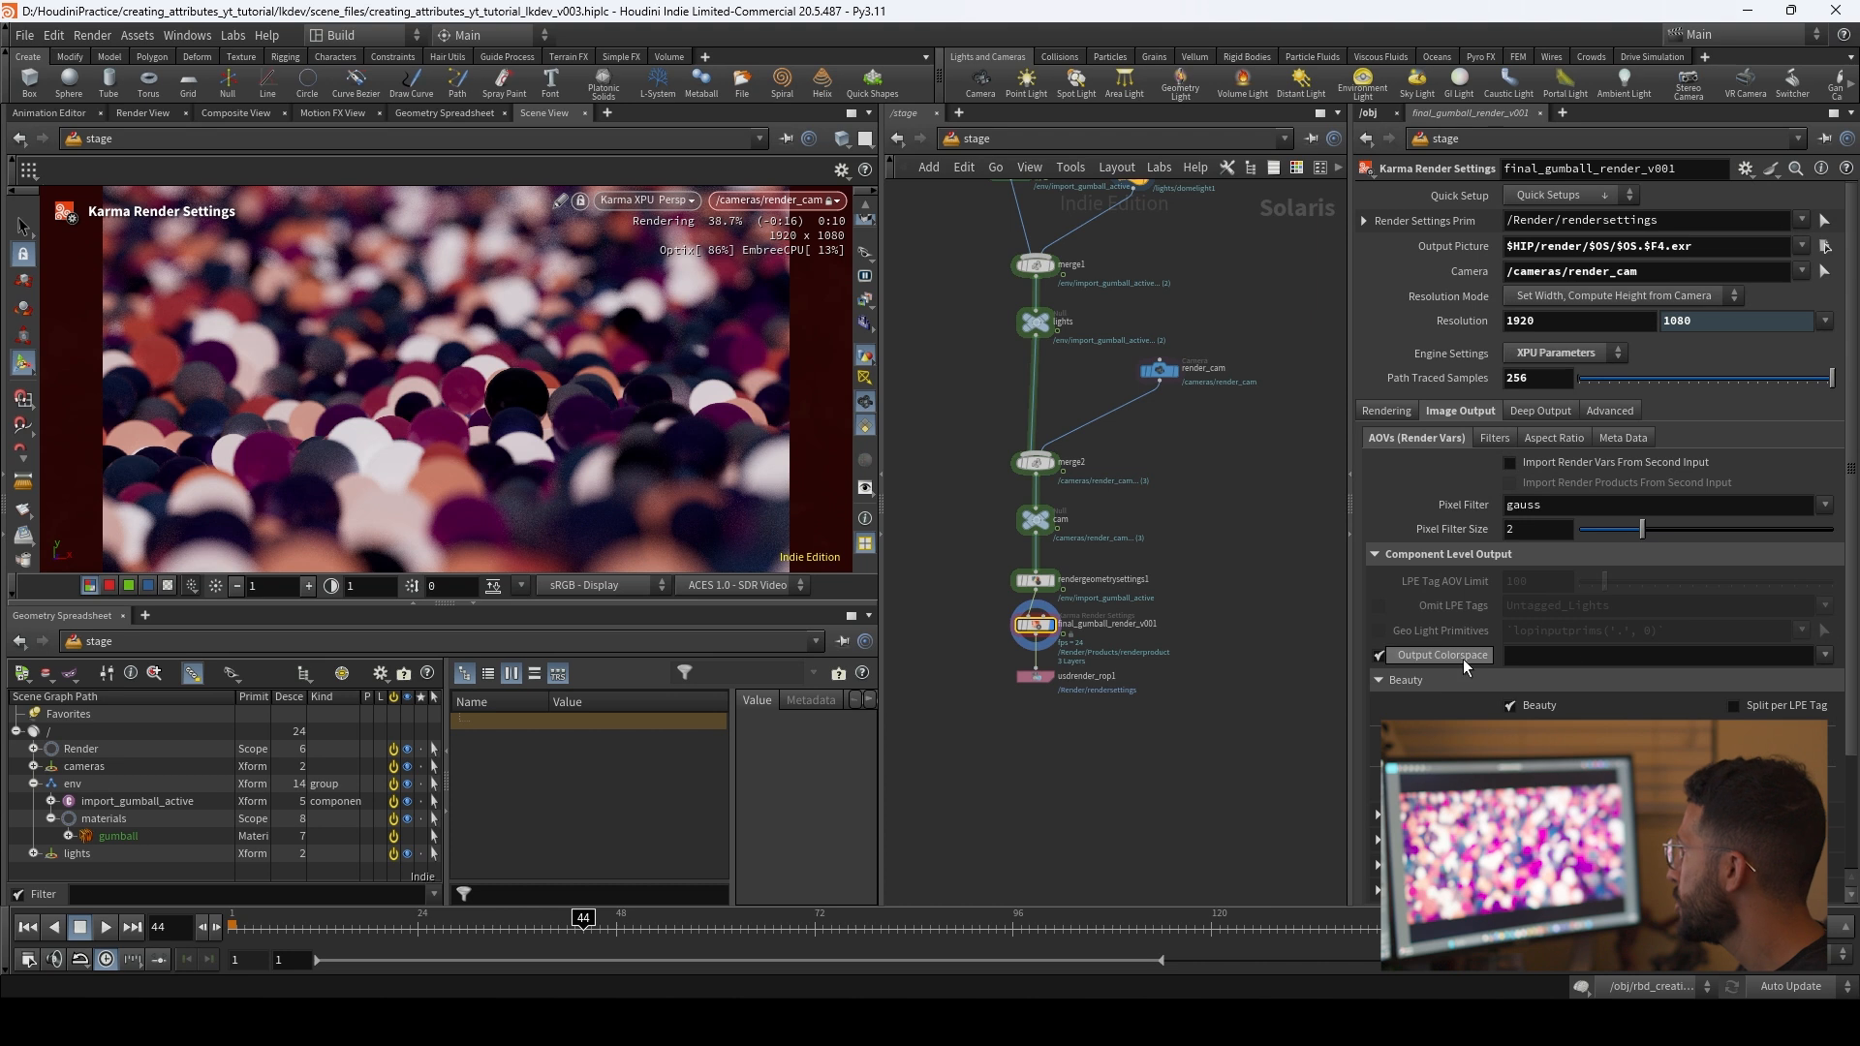
click(1825, 659)
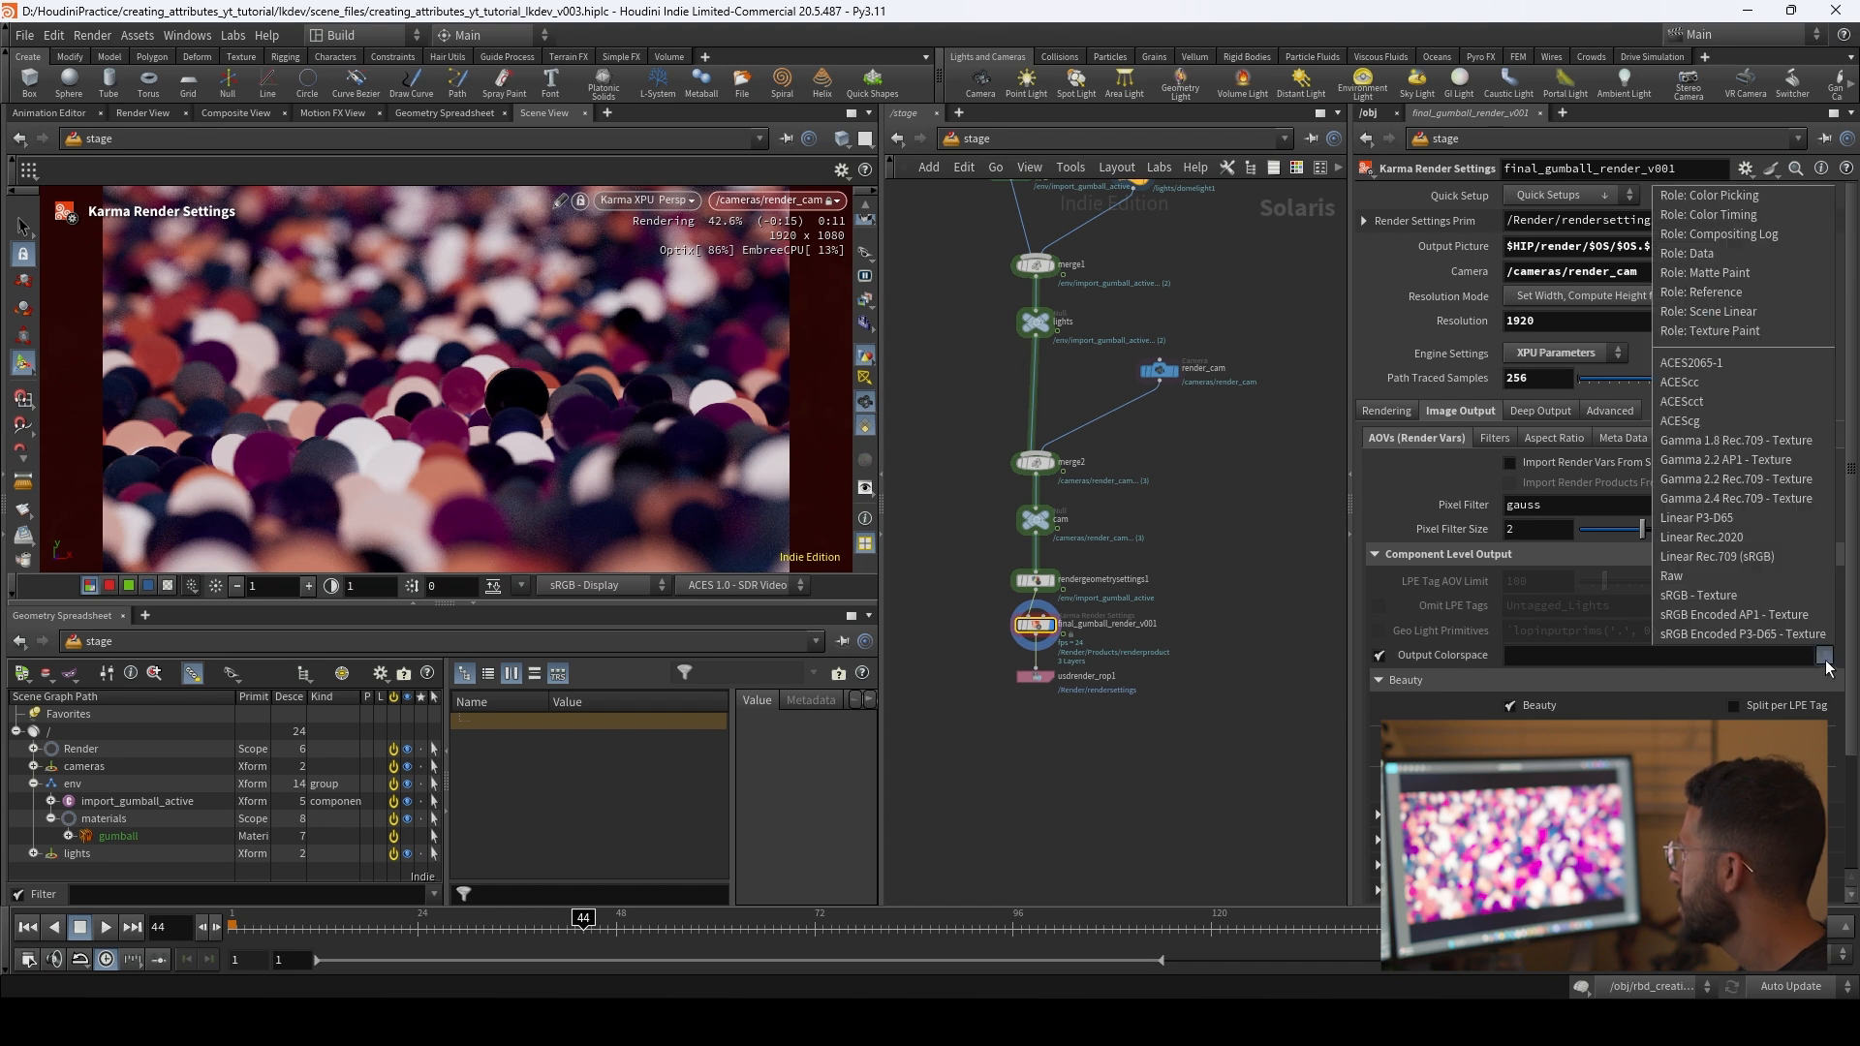
click(1734, 420)
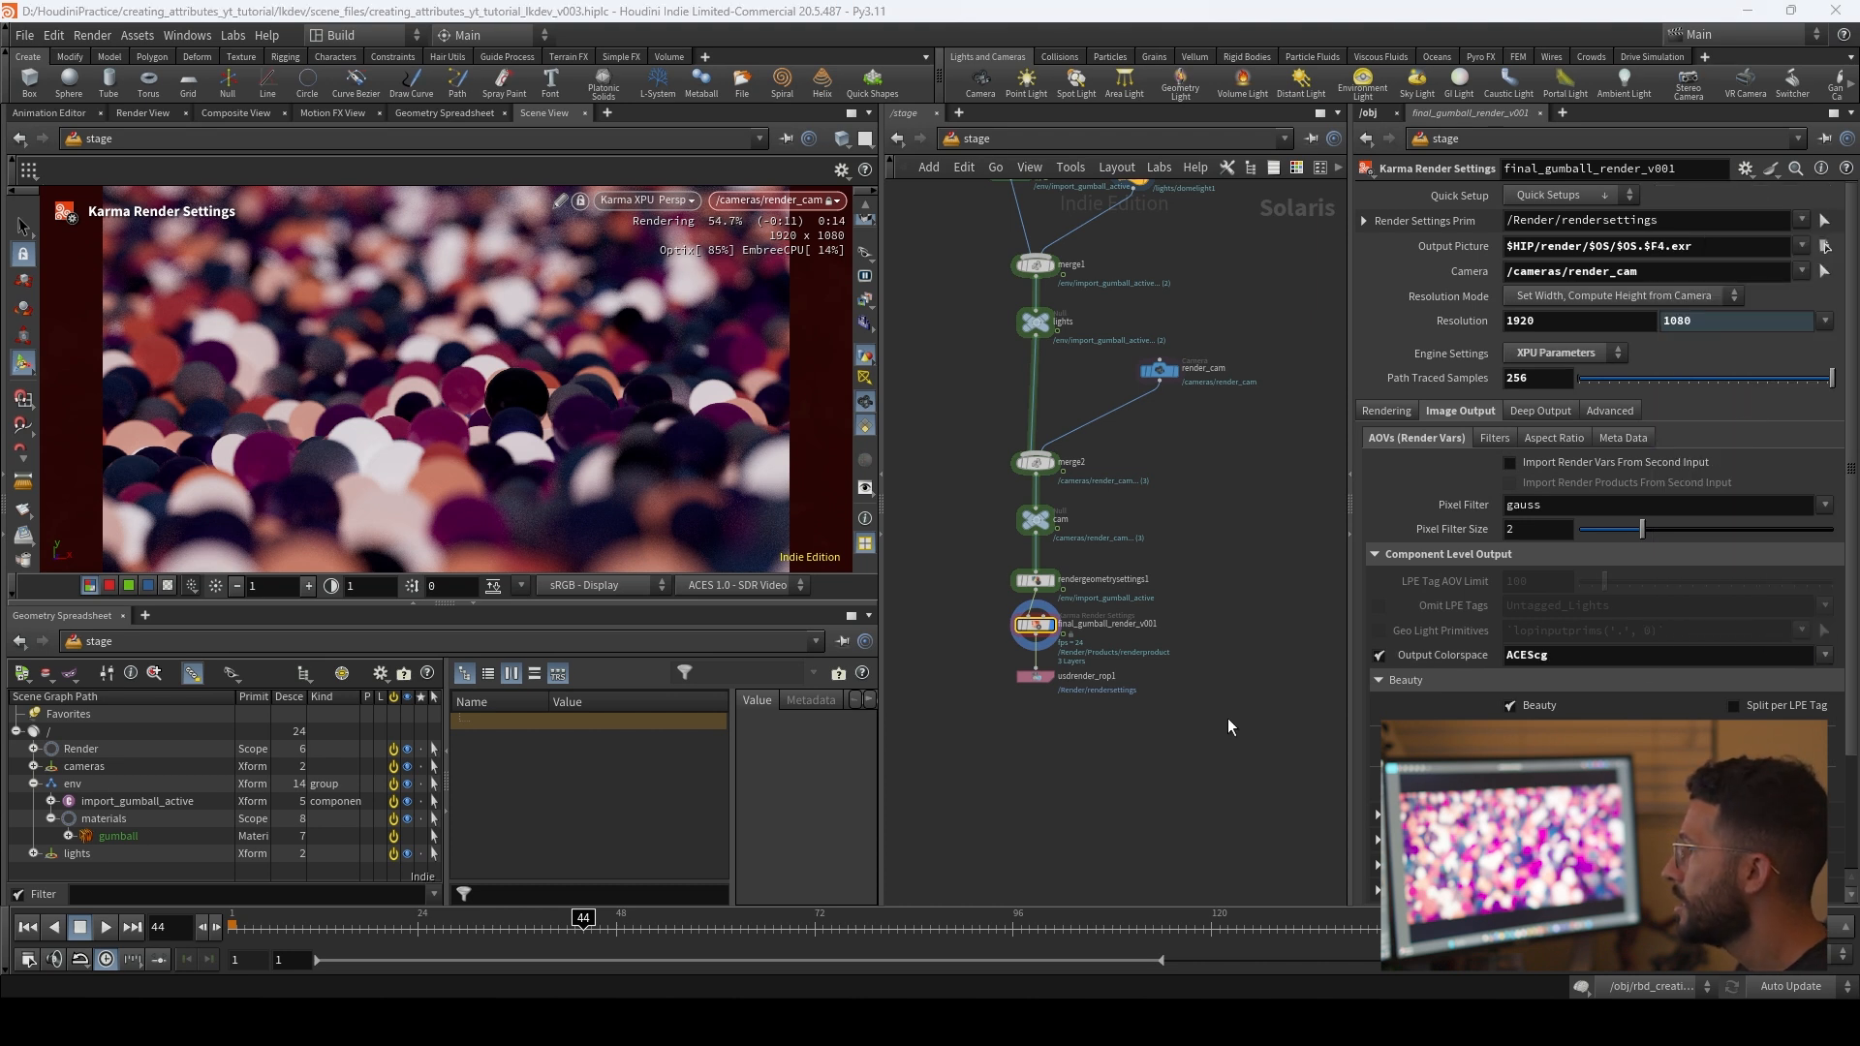
middle_drag(1201, 709, 1184, 752)
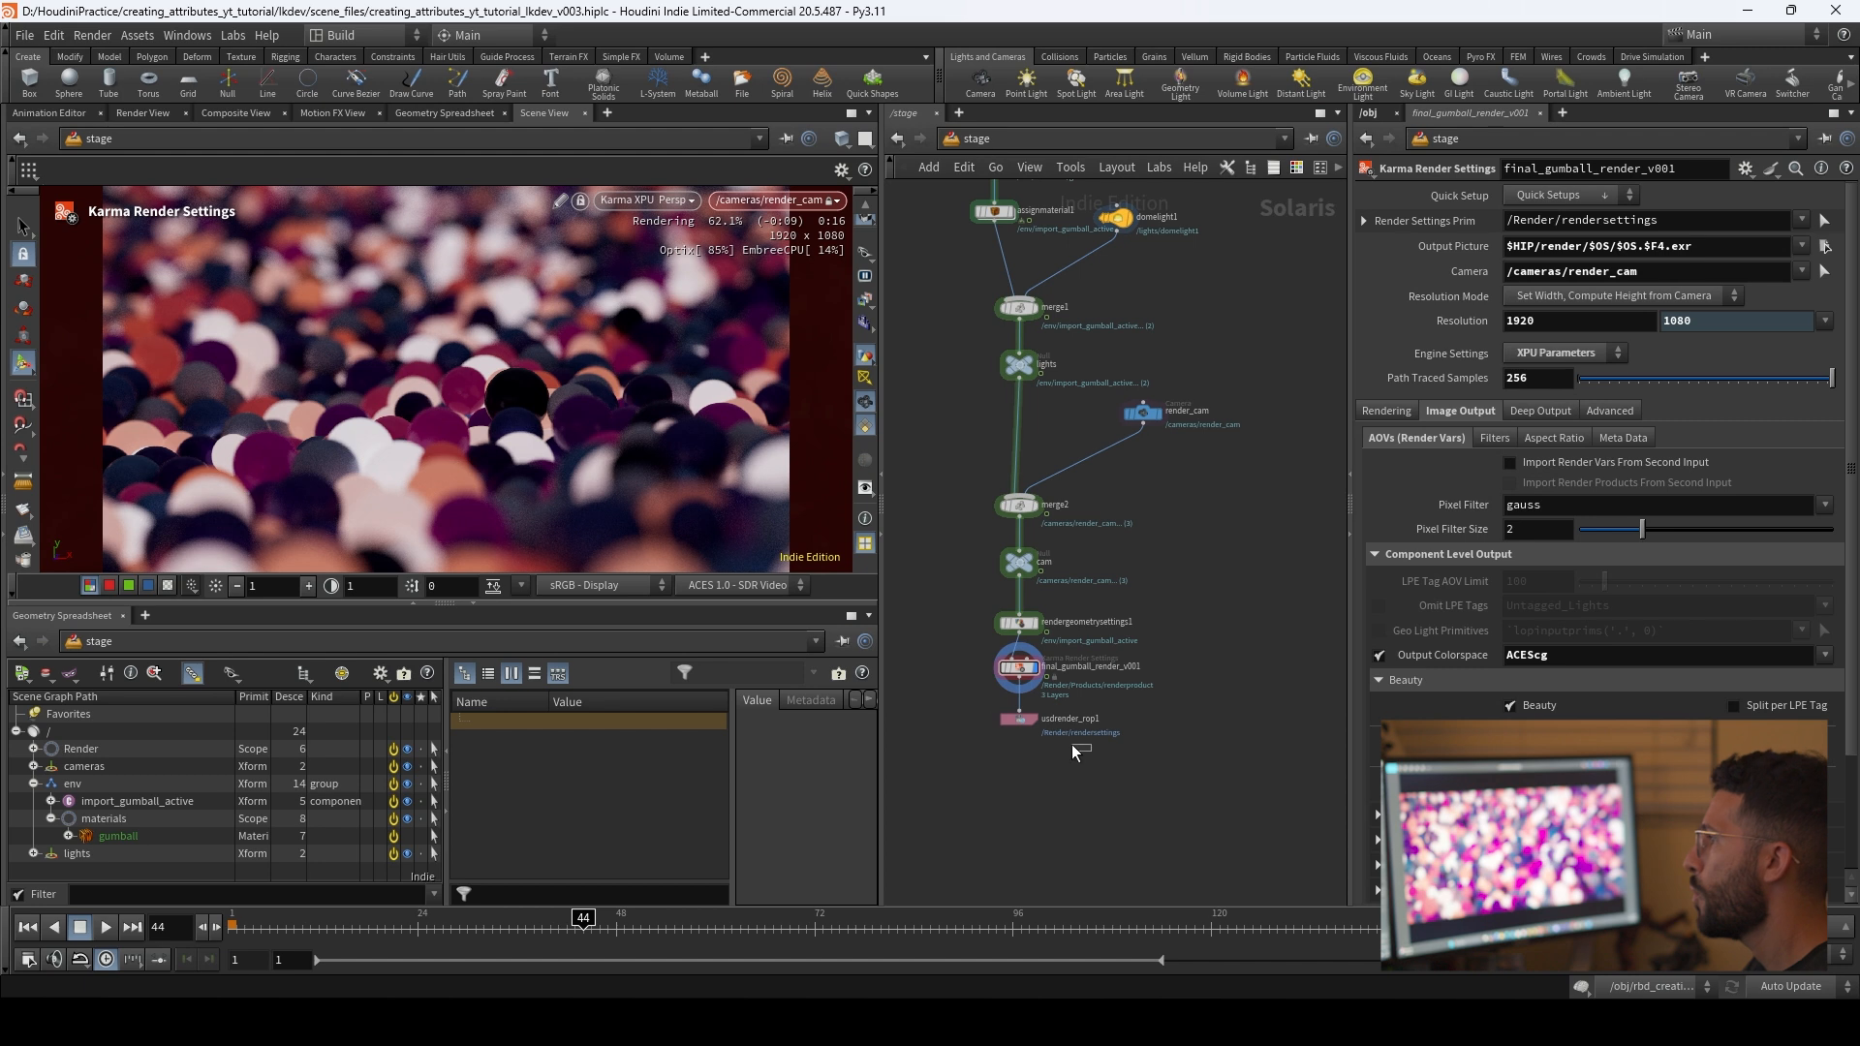
click(1019, 719)
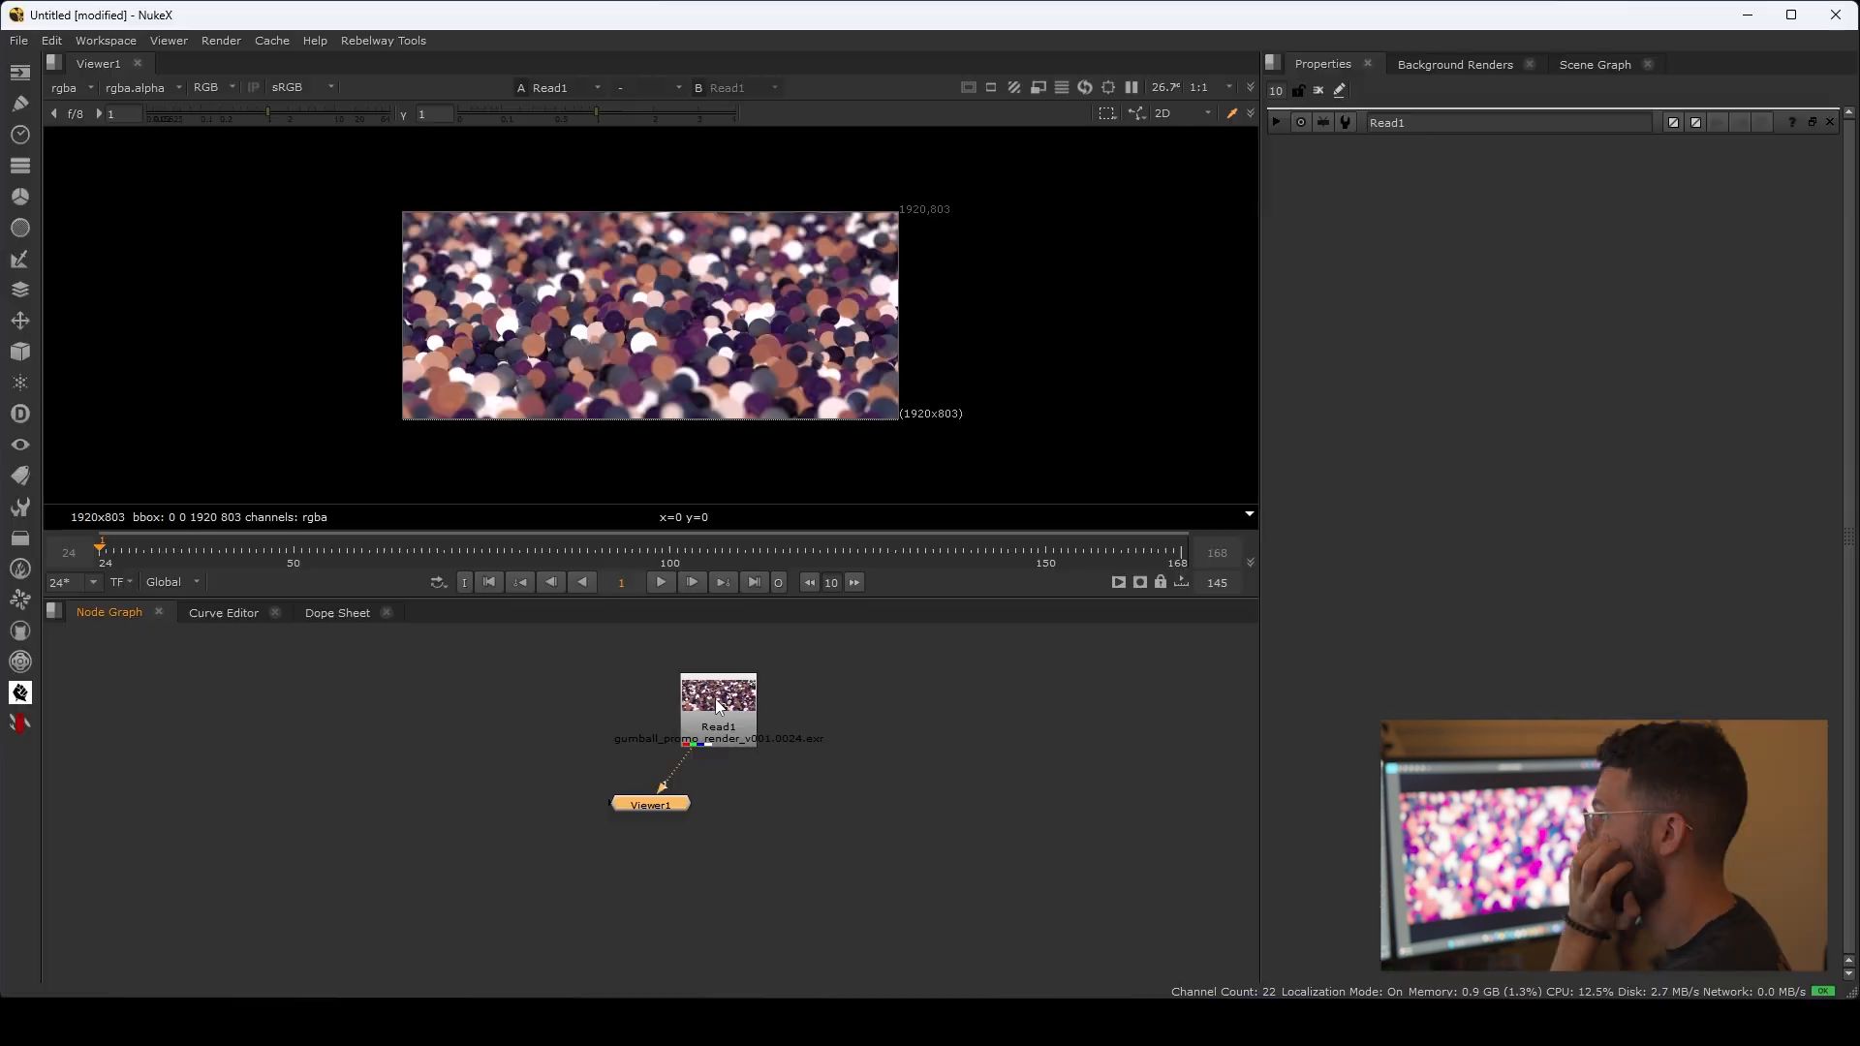
Step: Switch to Nuke and scrub and play back the rendered gumball sequence loaded in Read1
drag(712, 703, 647, 682)
drag(134, 548, 656, 557)
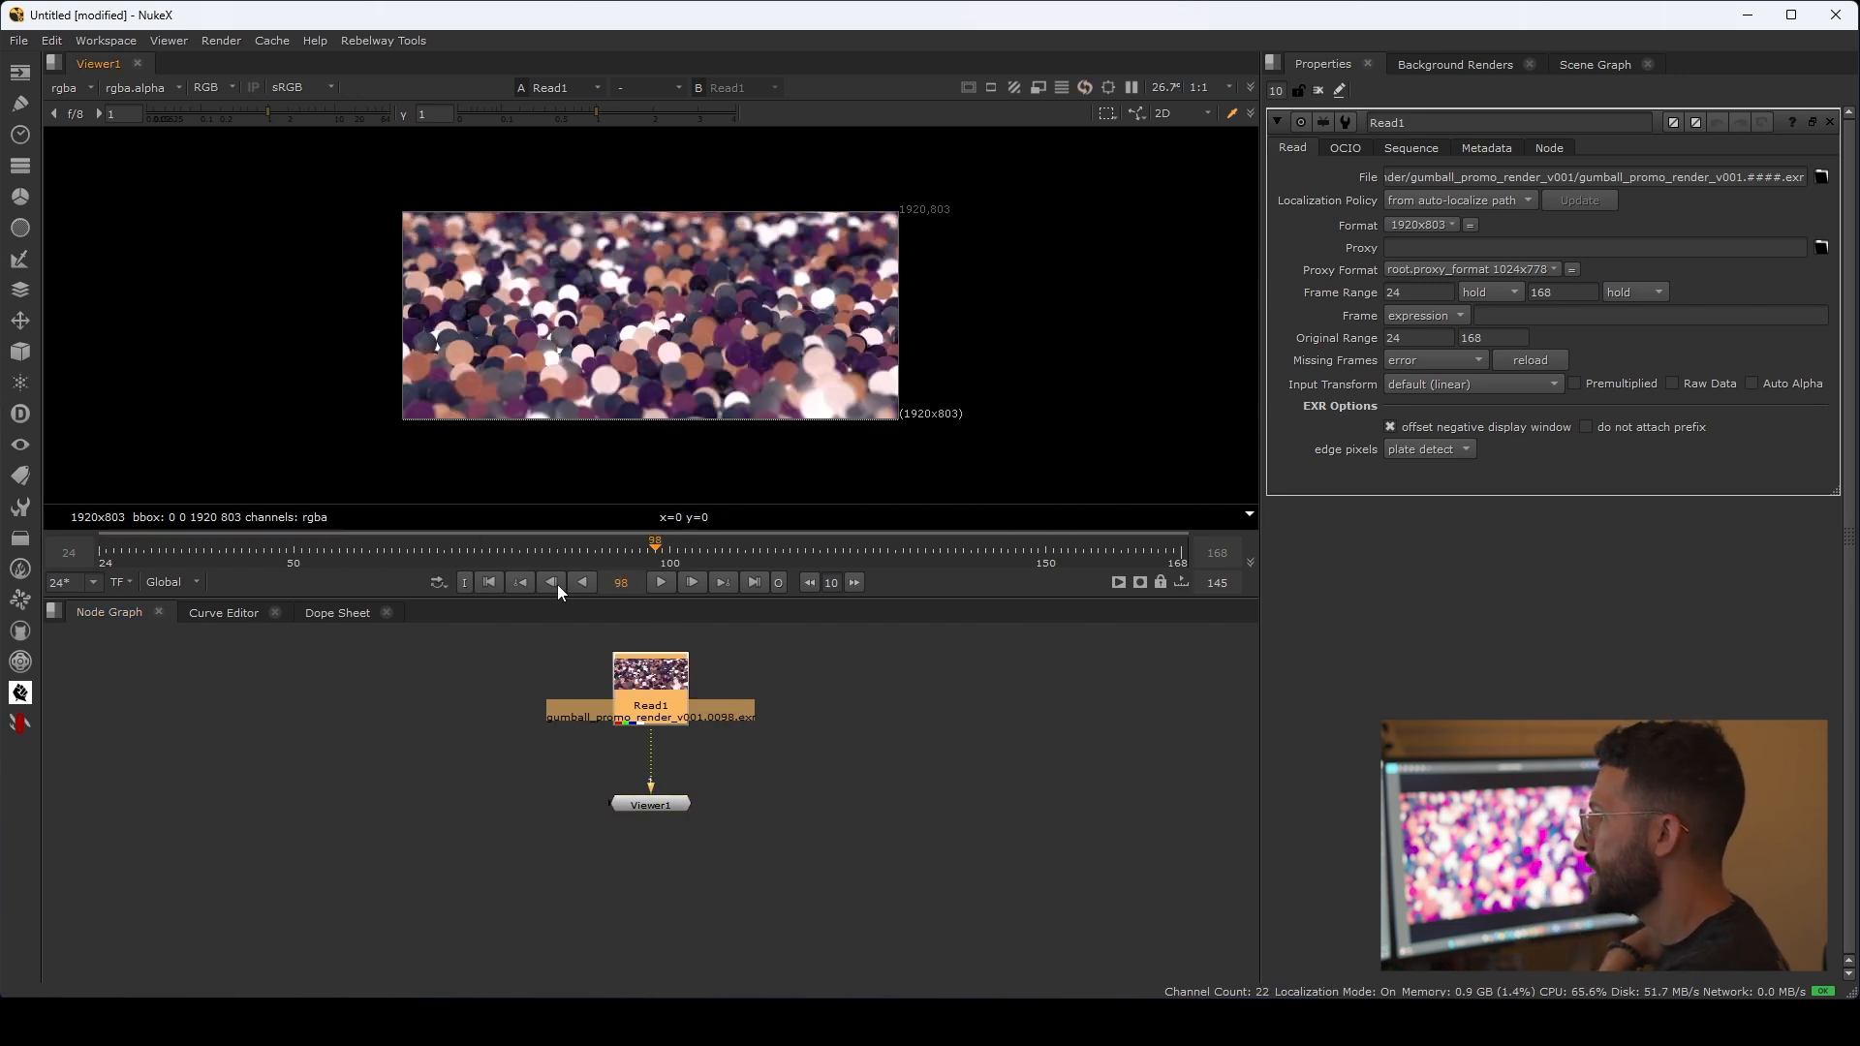
click(492, 583)
click(660, 582)
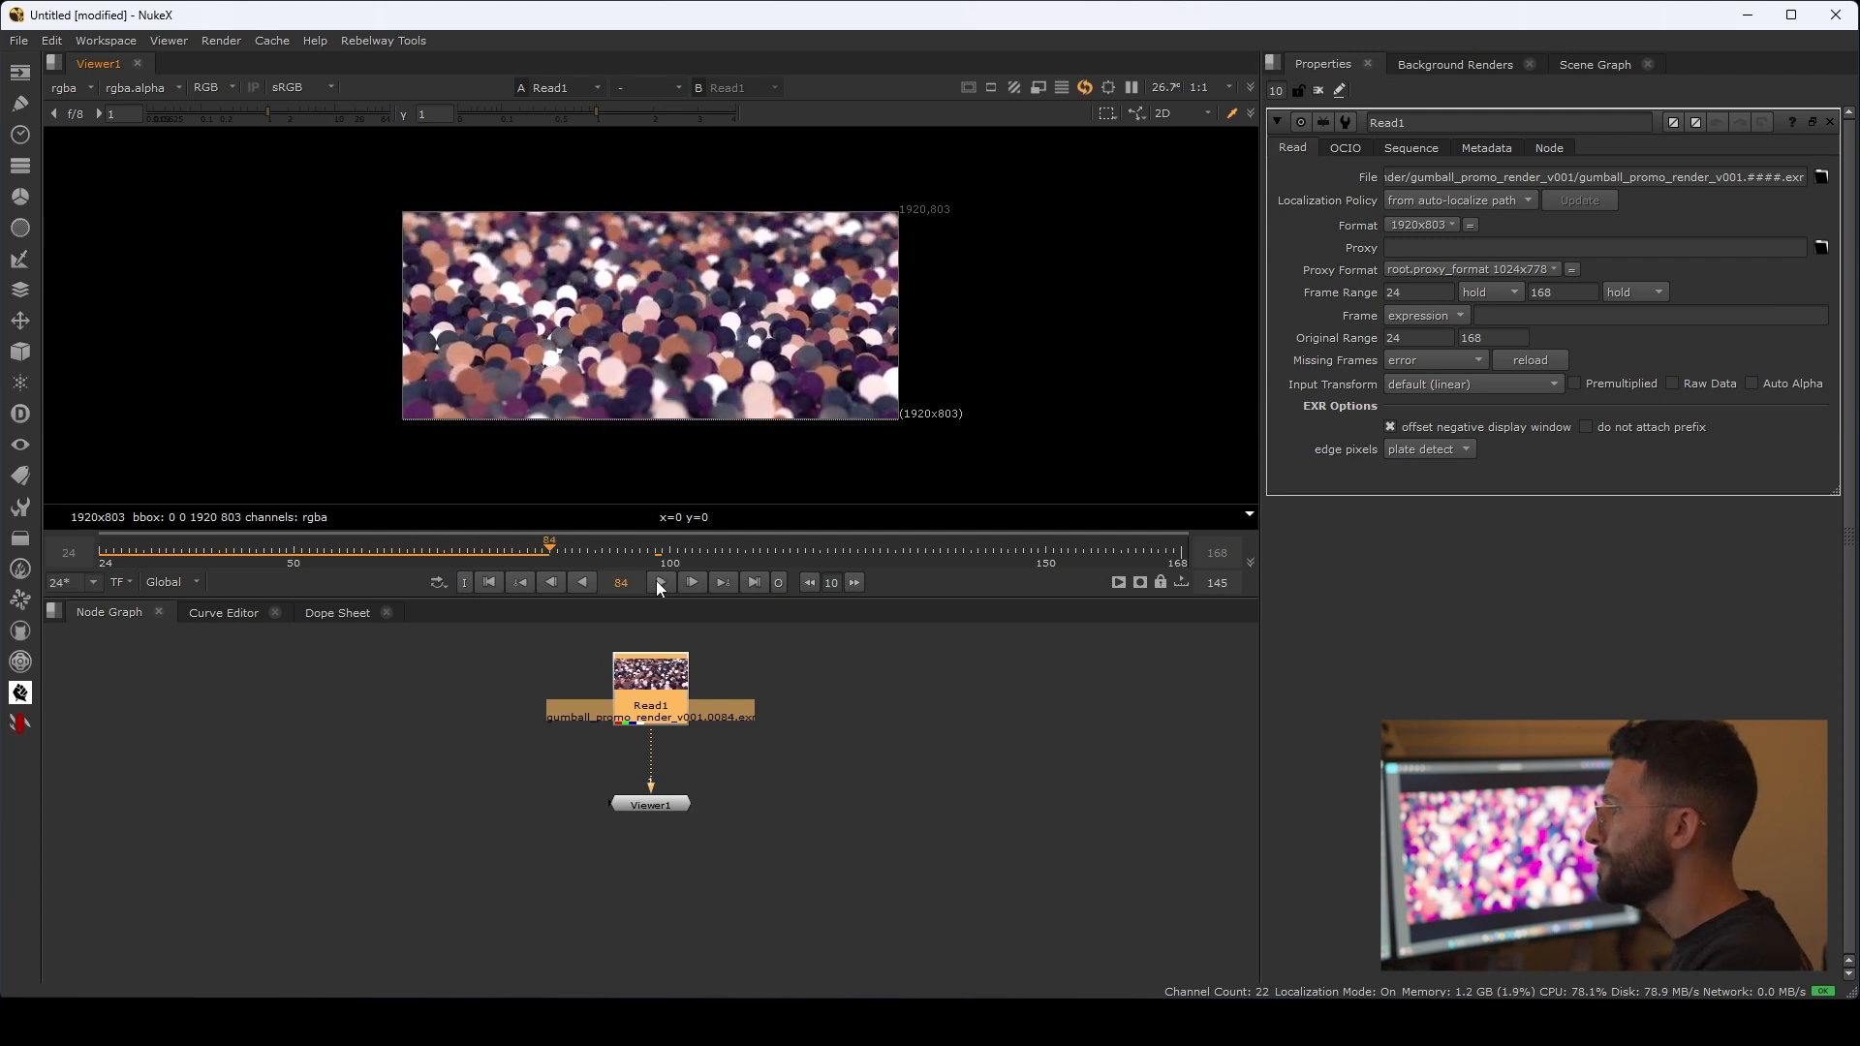
click(659, 582)
scroll(671, 295, up, 3)
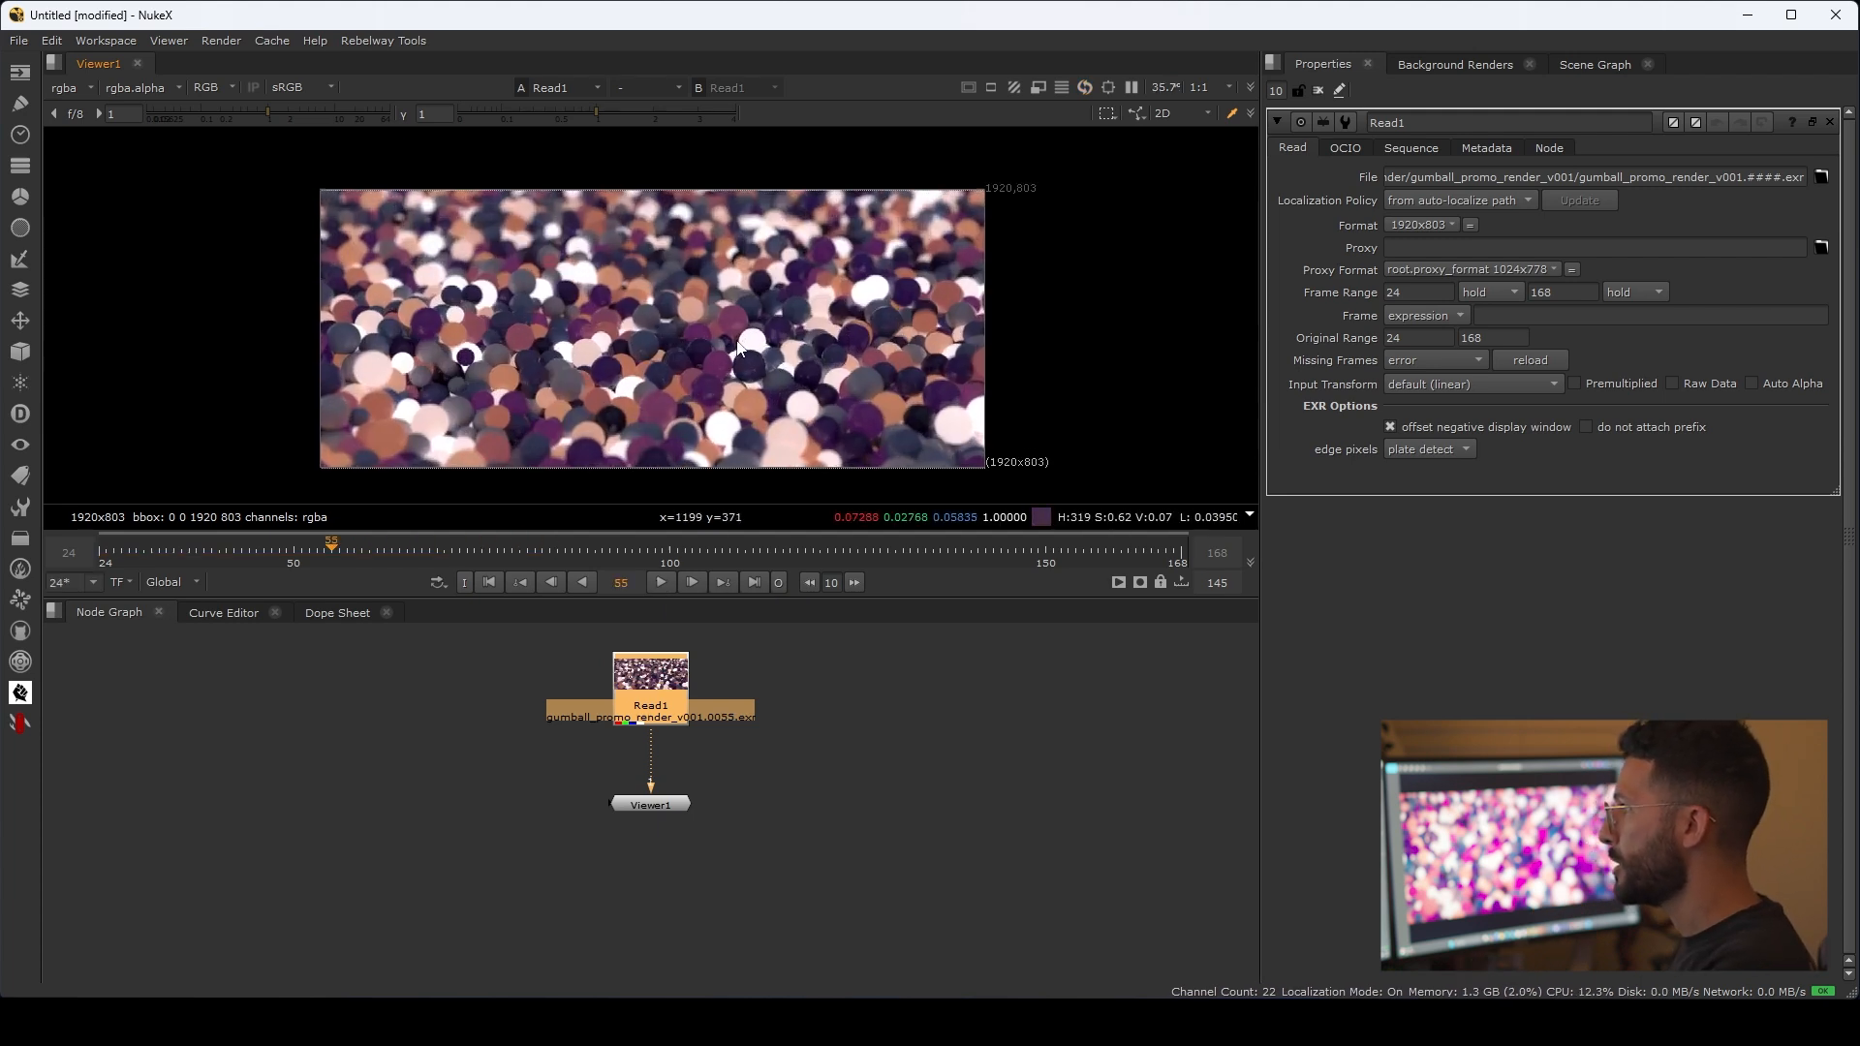
middle_drag(798, 468, 804, 430)
Step: Set the Nuke project's color management to OCIO with the aces_1.2 config
click(858, 740)
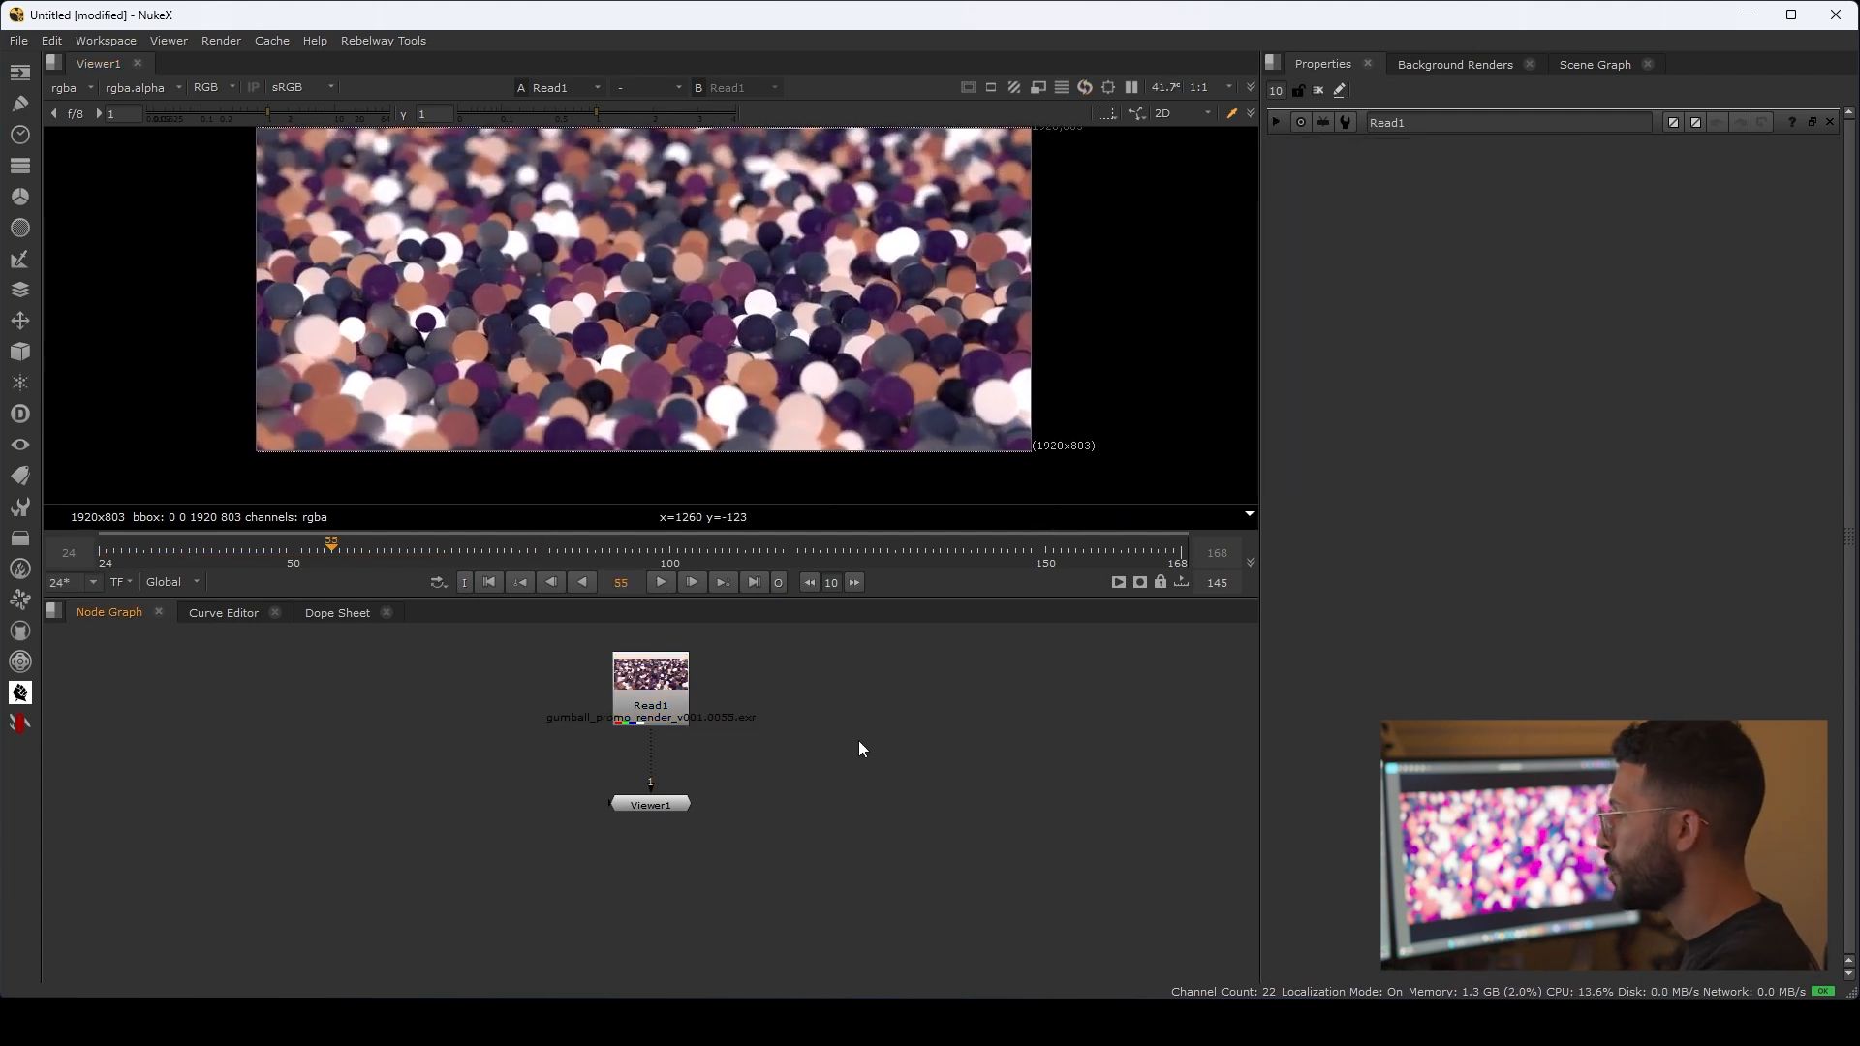
key(s)
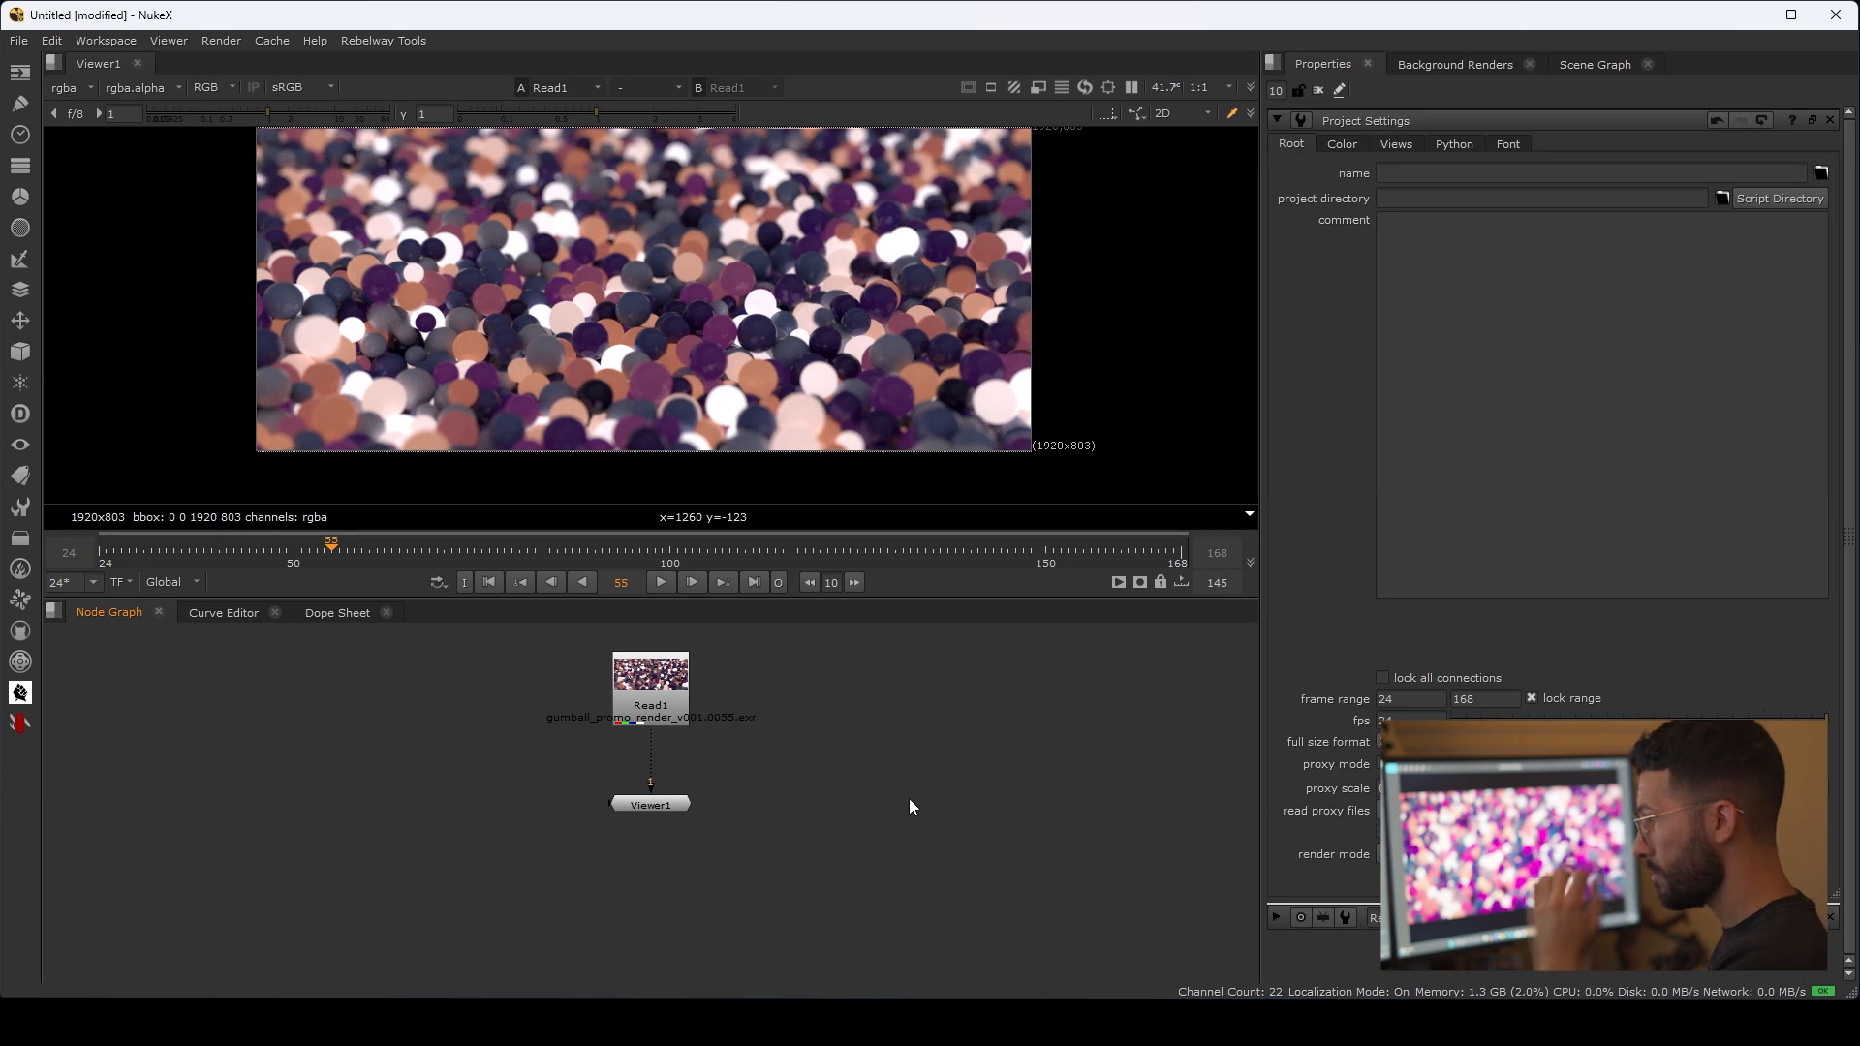
middle_drag(867, 722, 877, 783)
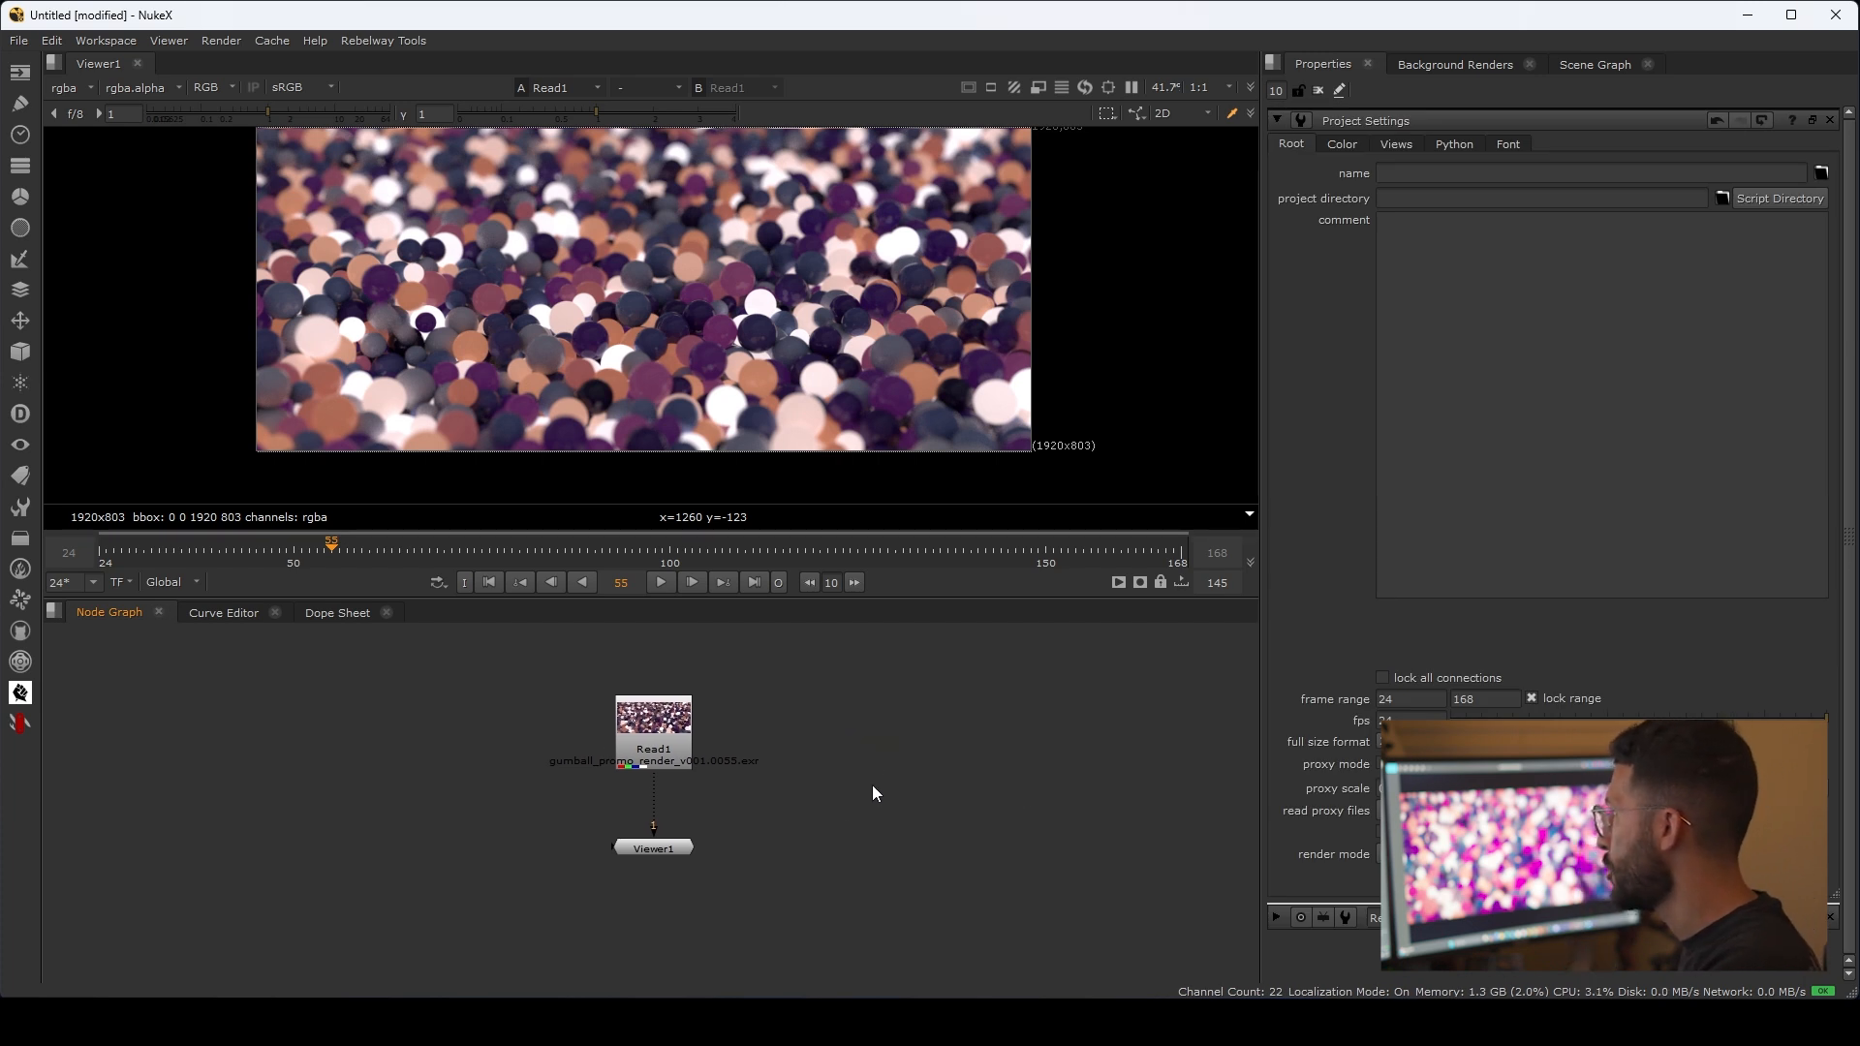
click(1343, 143)
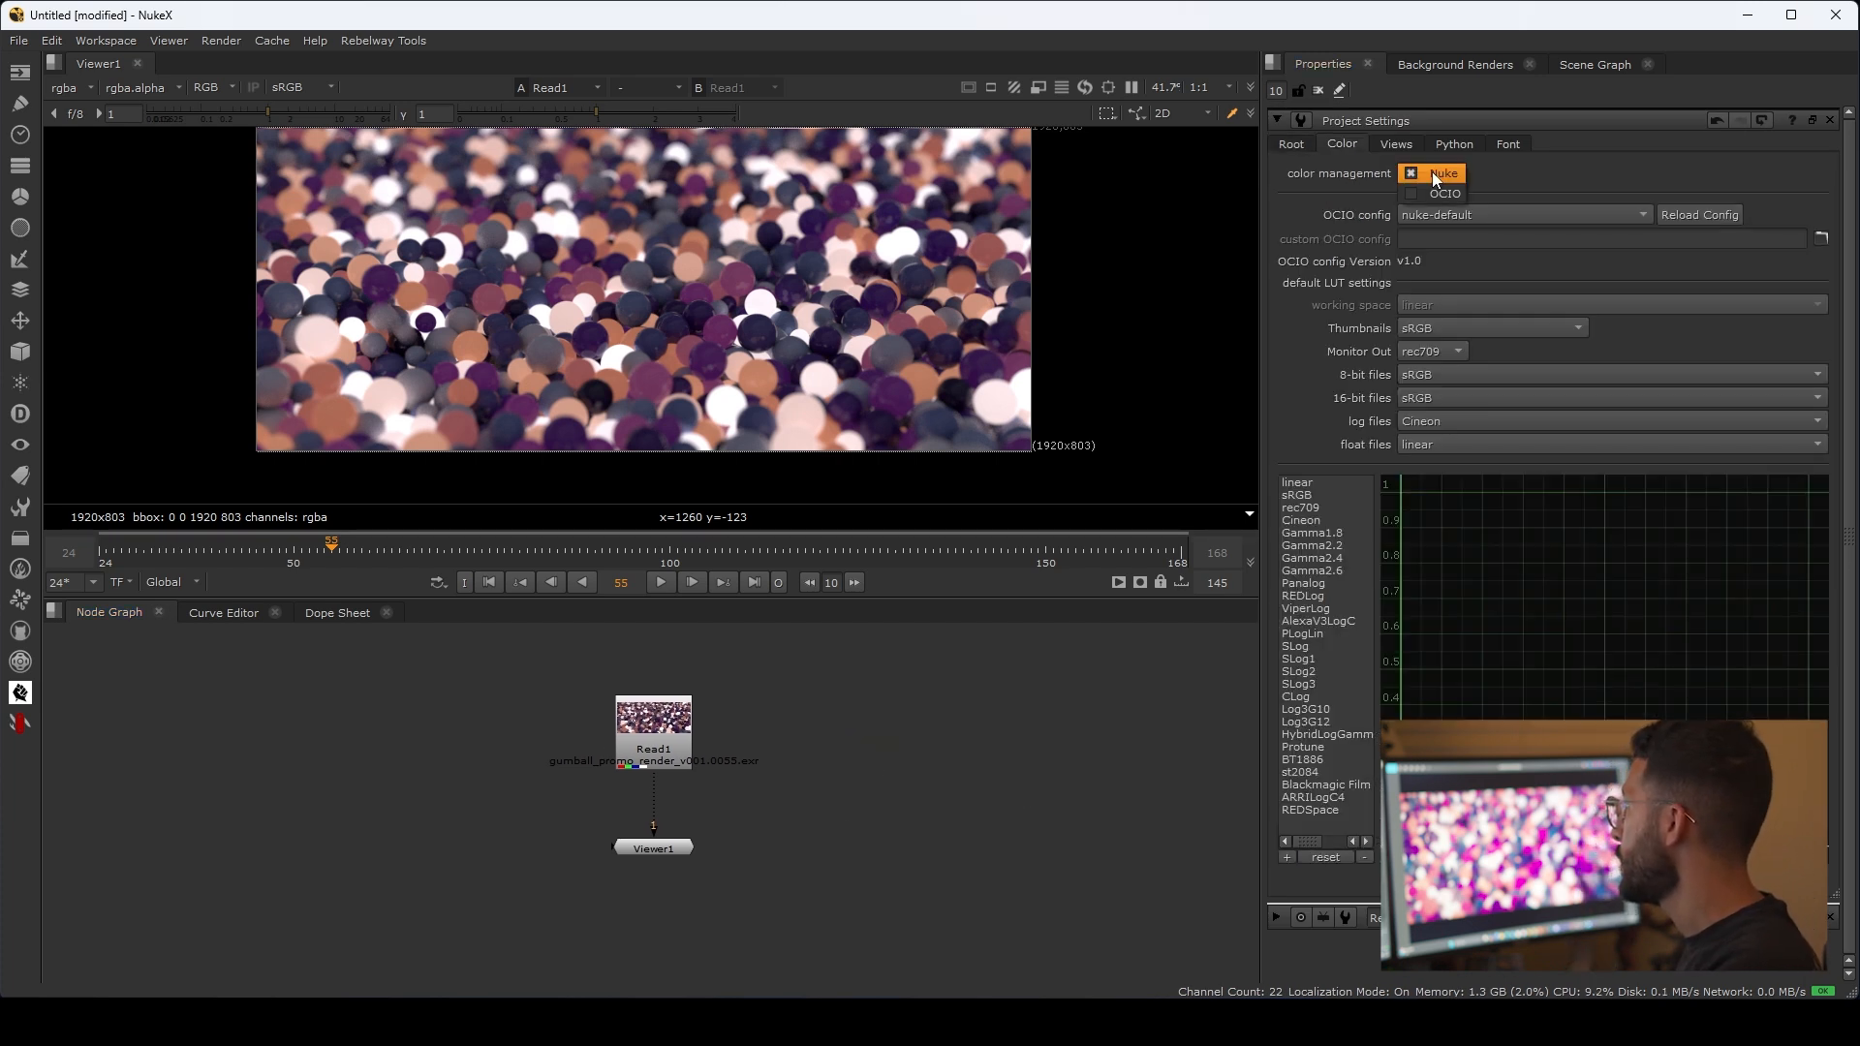
click(1444, 196)
click(1447, 213)
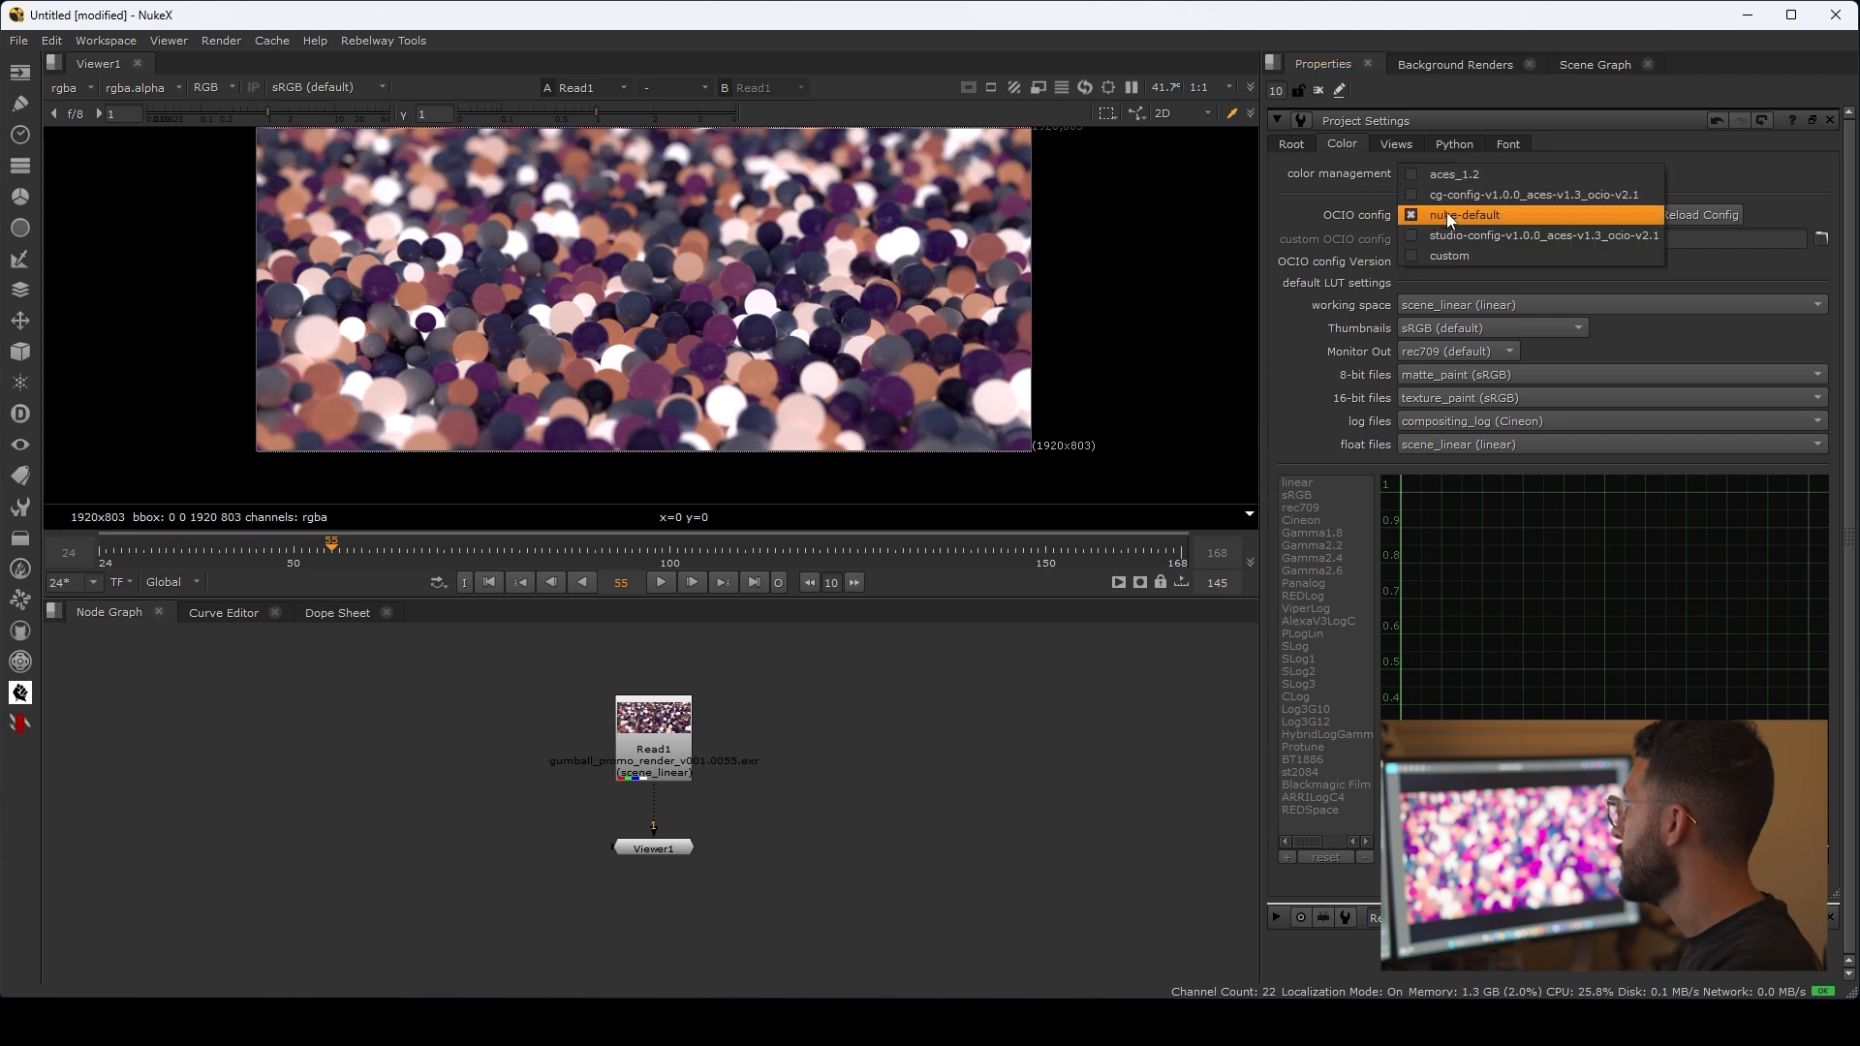
click(1458, 173)
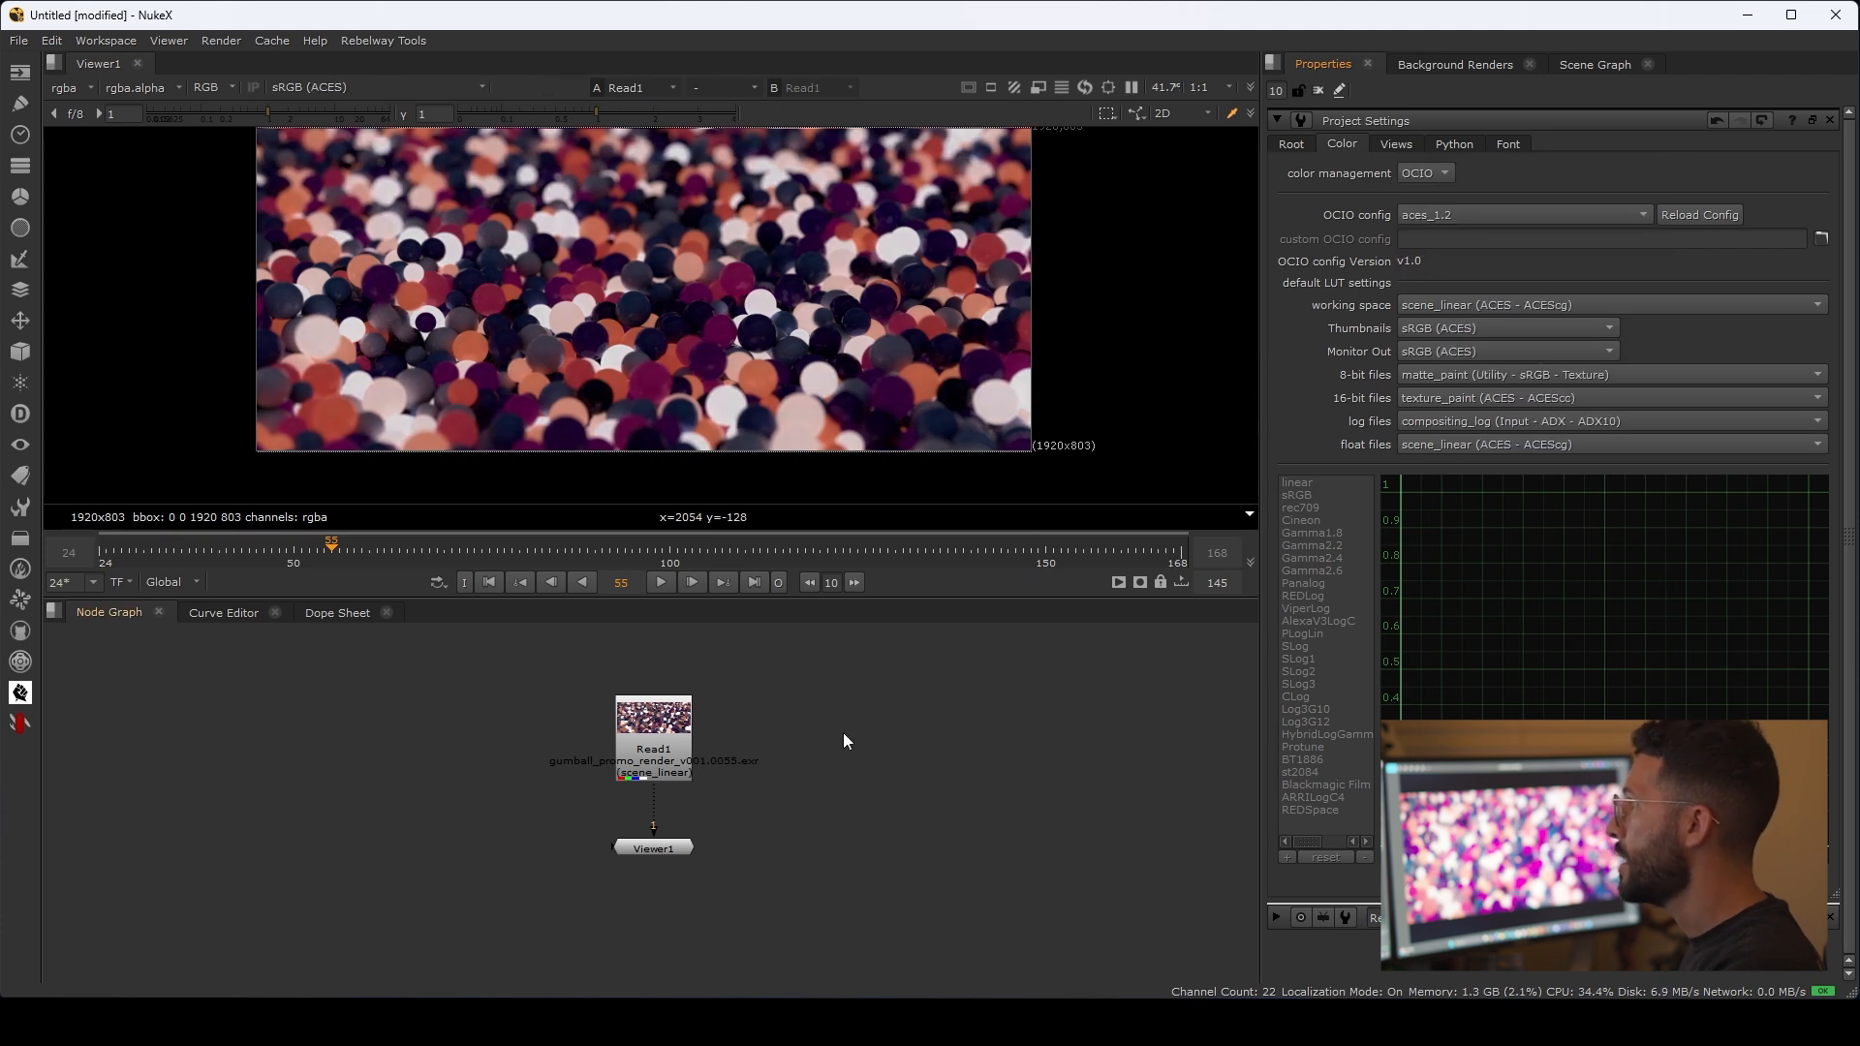
Step: Play the gumball sequence from its first frame with the ACES view transform and stop playback
middle_drag(709, 246, 713, 275)
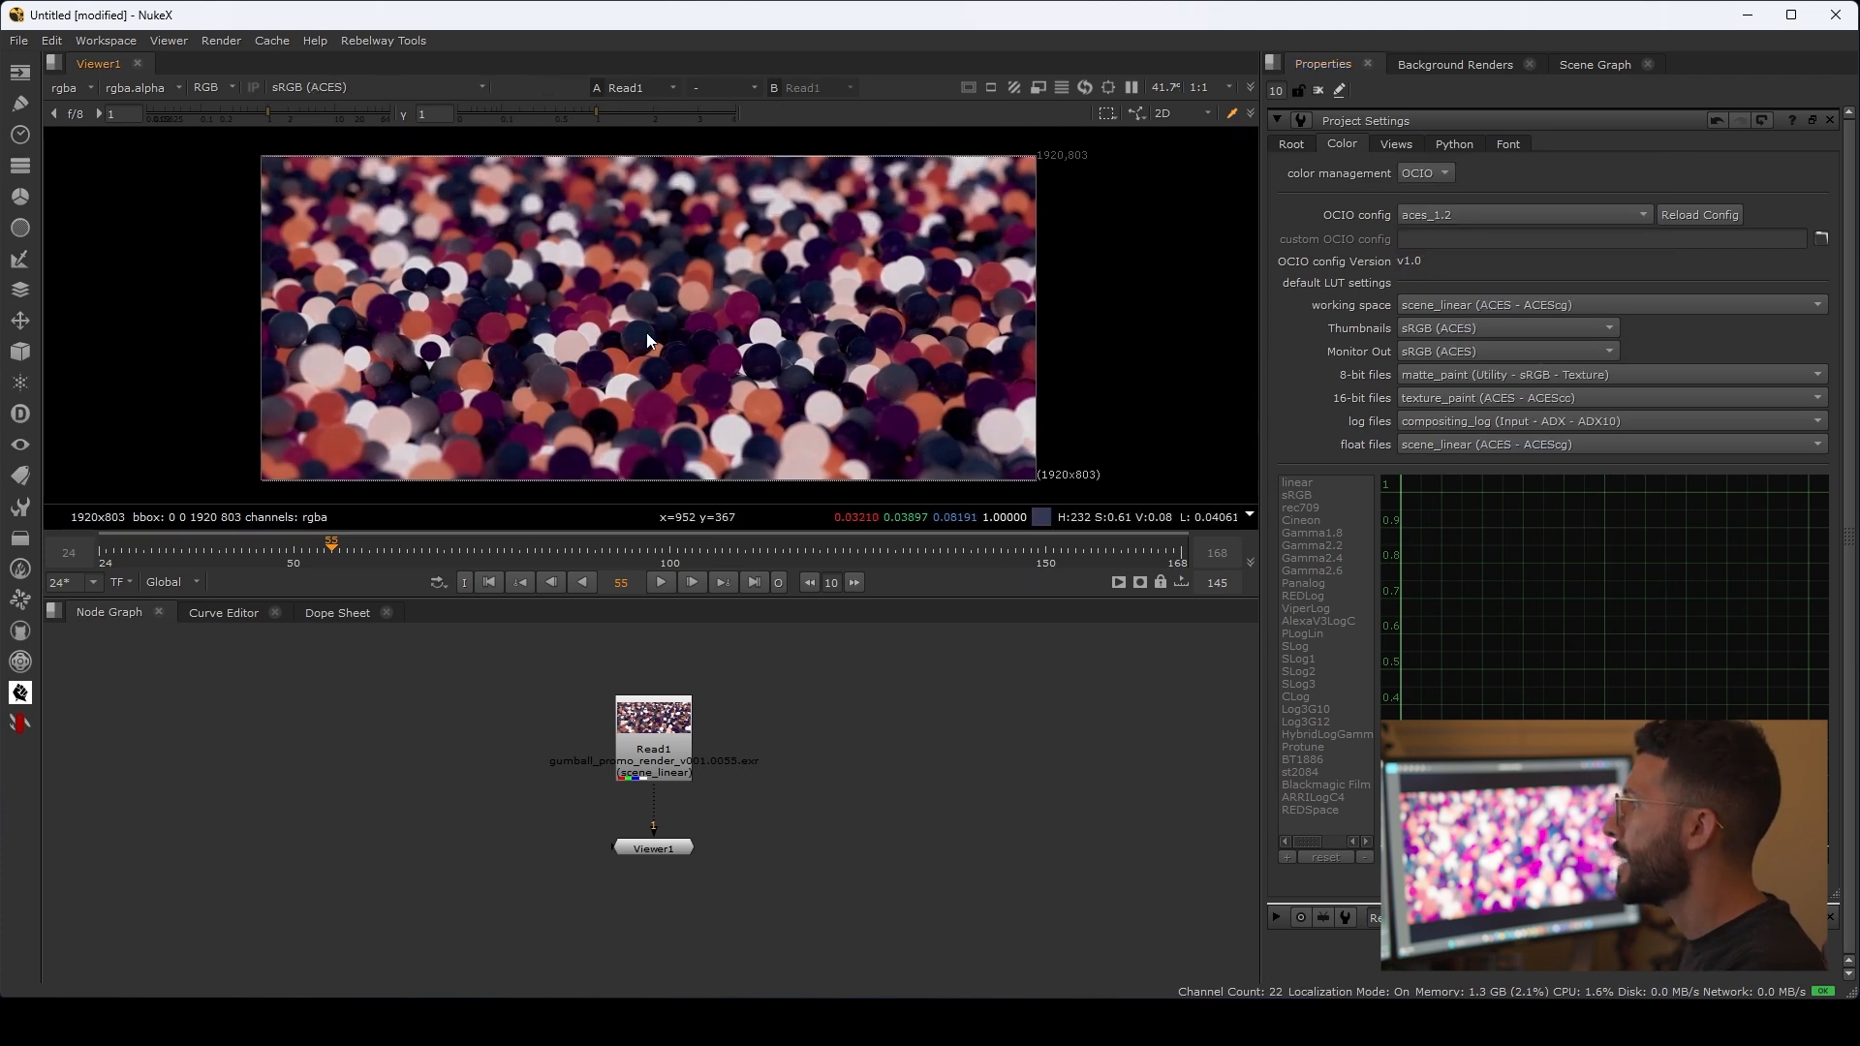
middle_drag(643, 333, 637, 318)
click(489, 582)
click(662, 582)
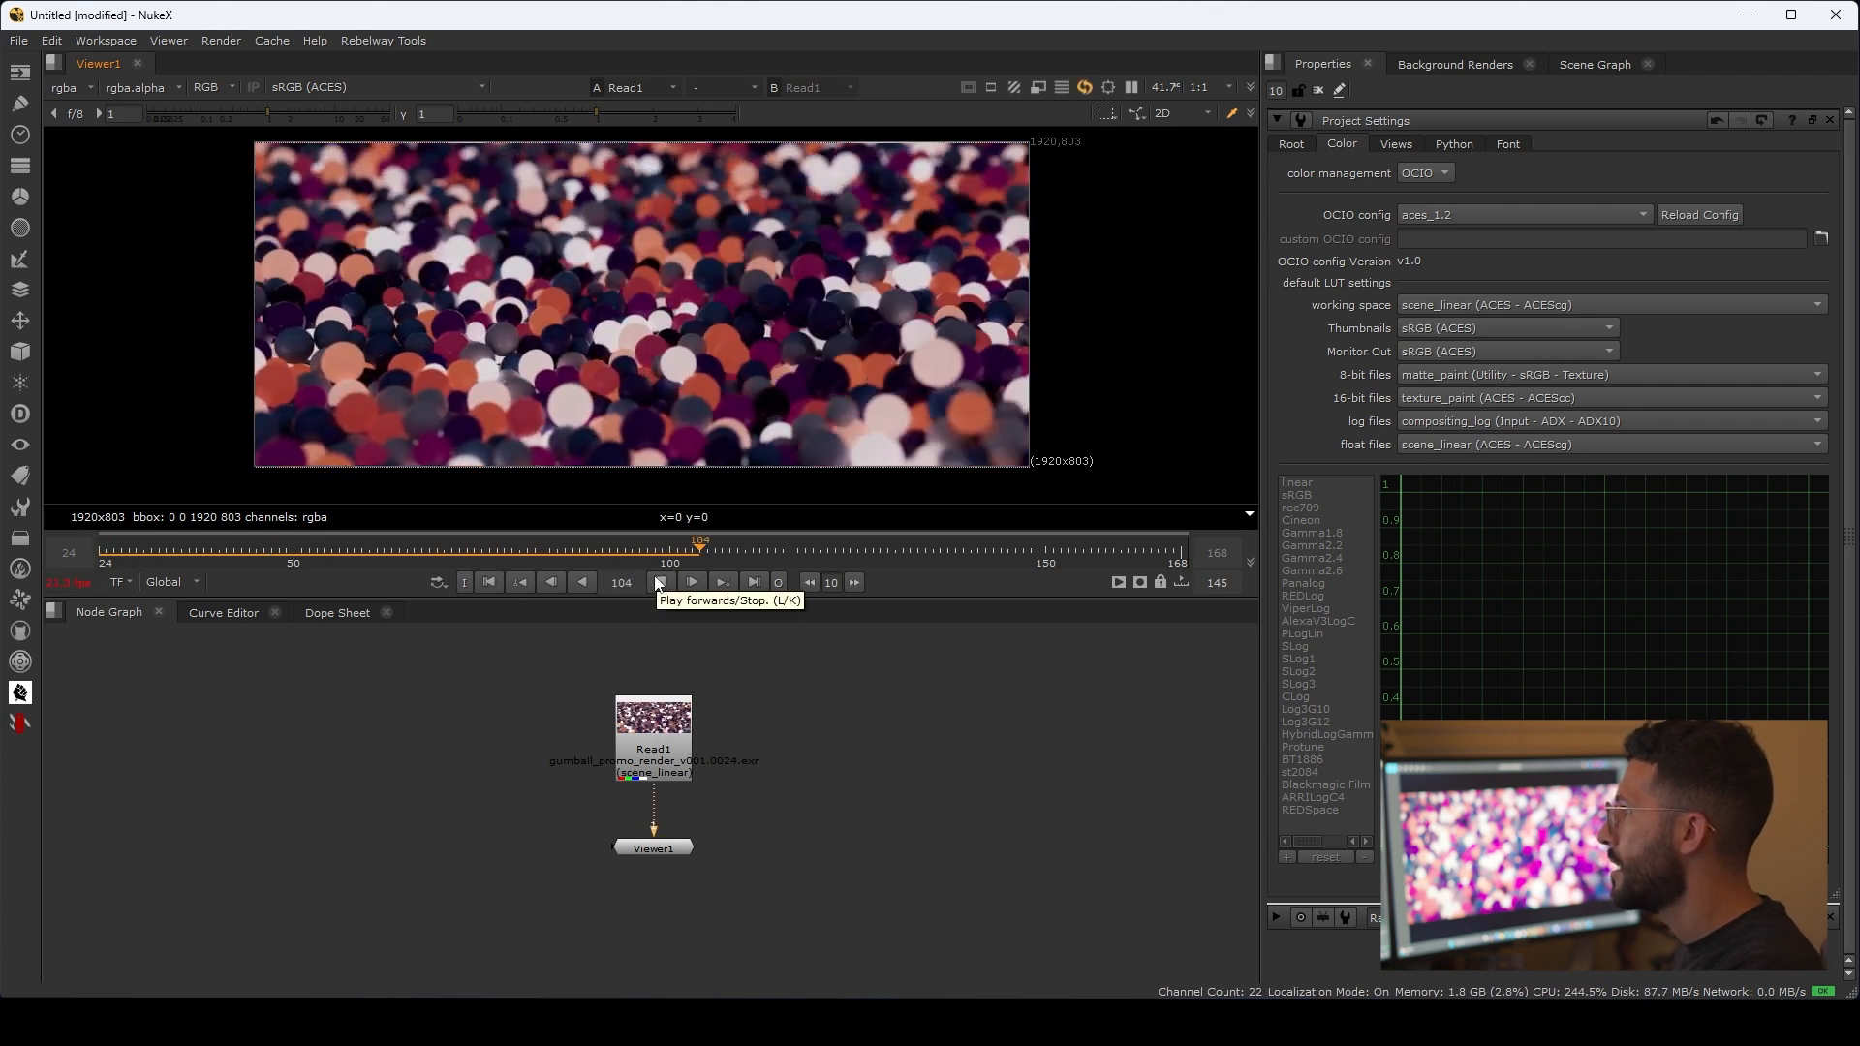
click(658, 582)
Step: Move Viewer1 farther below Read1 to make room between them in the node graph
drag(680, 805, 679, 902)
drag(712, 805, 746, 839)
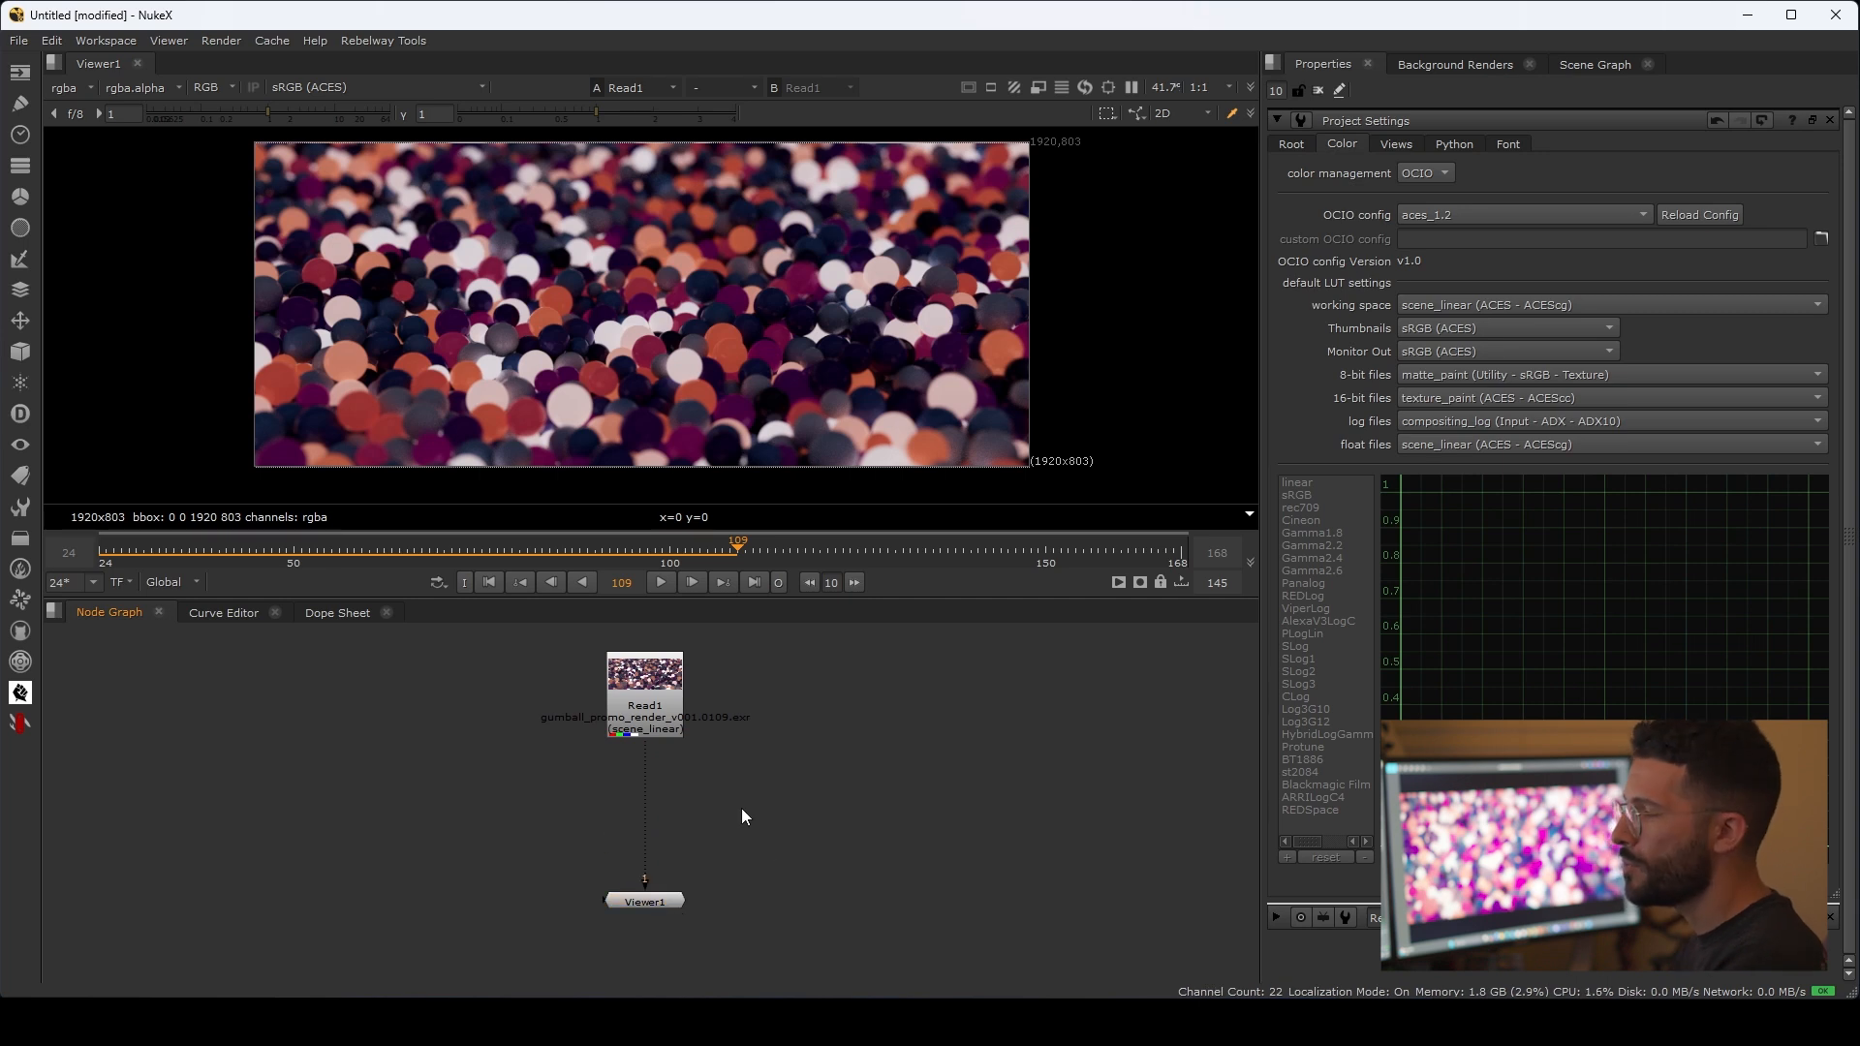
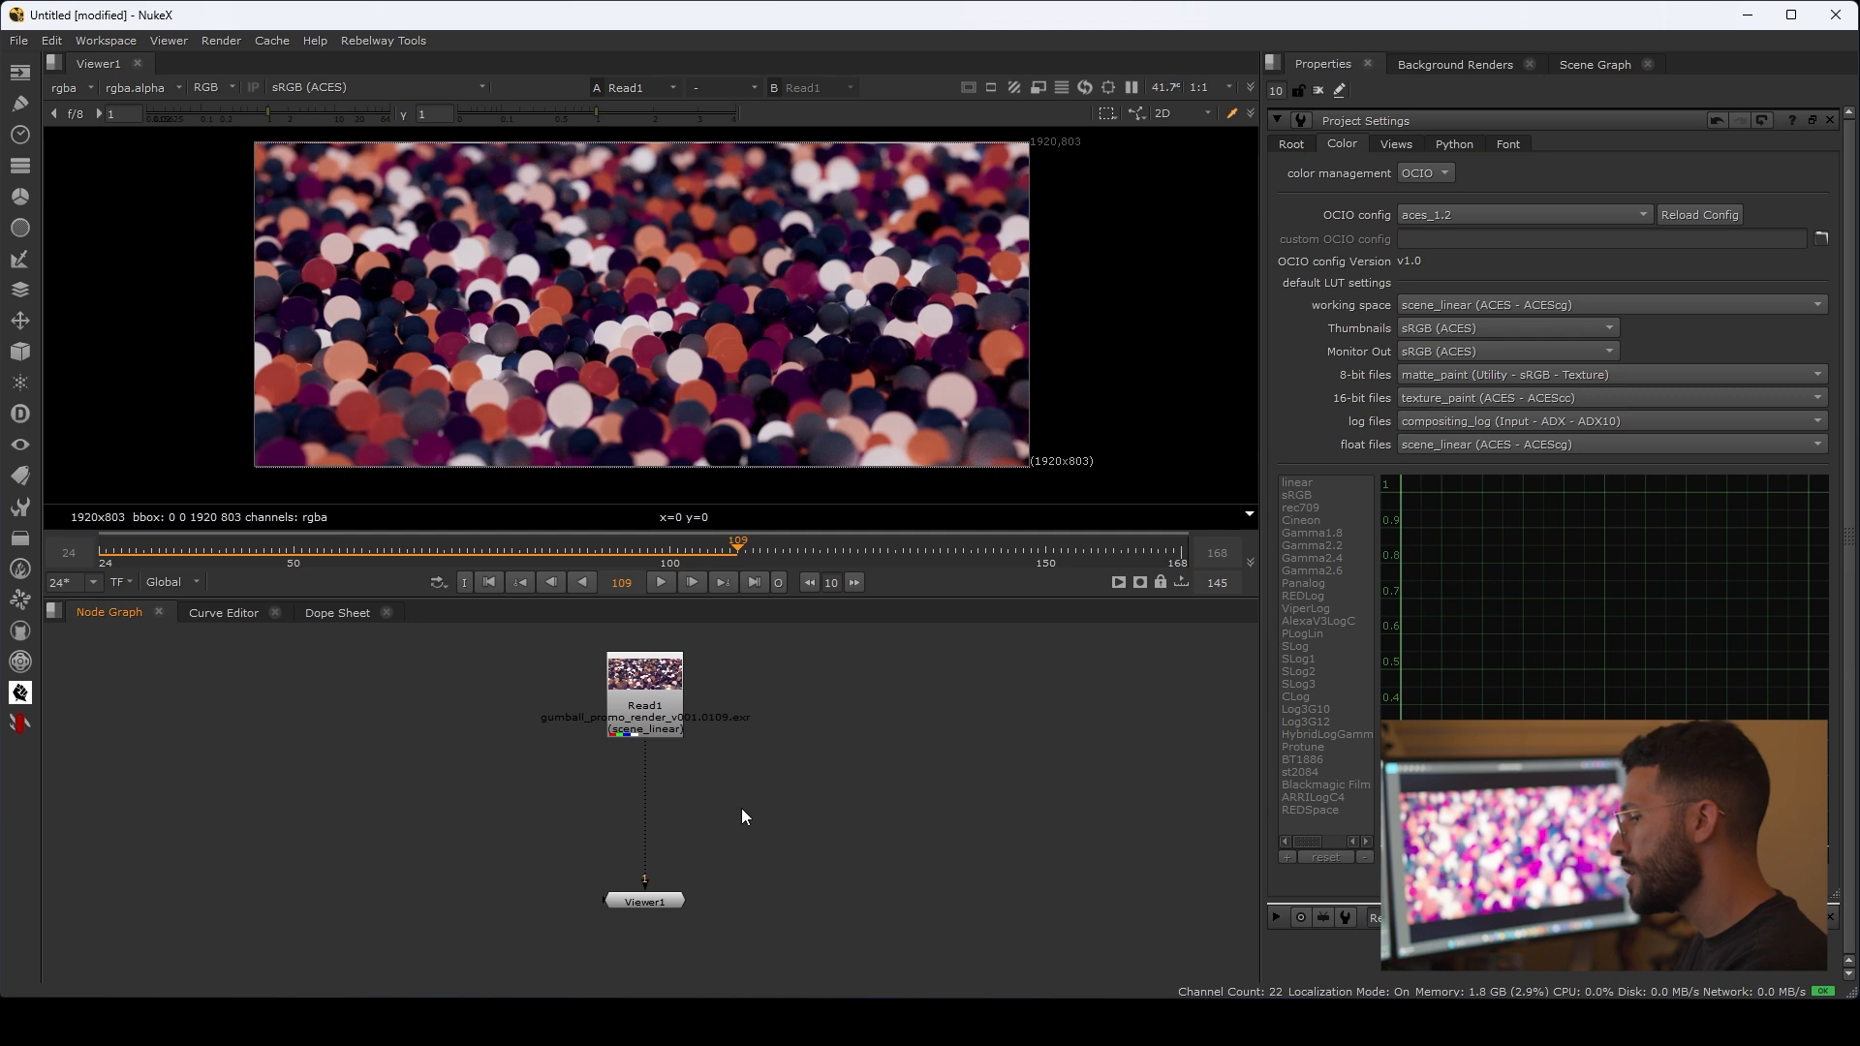
Step: Add a Glow_Exponential SPIN node between Read1 and Viewer1
key(Tab)
text(glow)
key(Down)
key(Down)
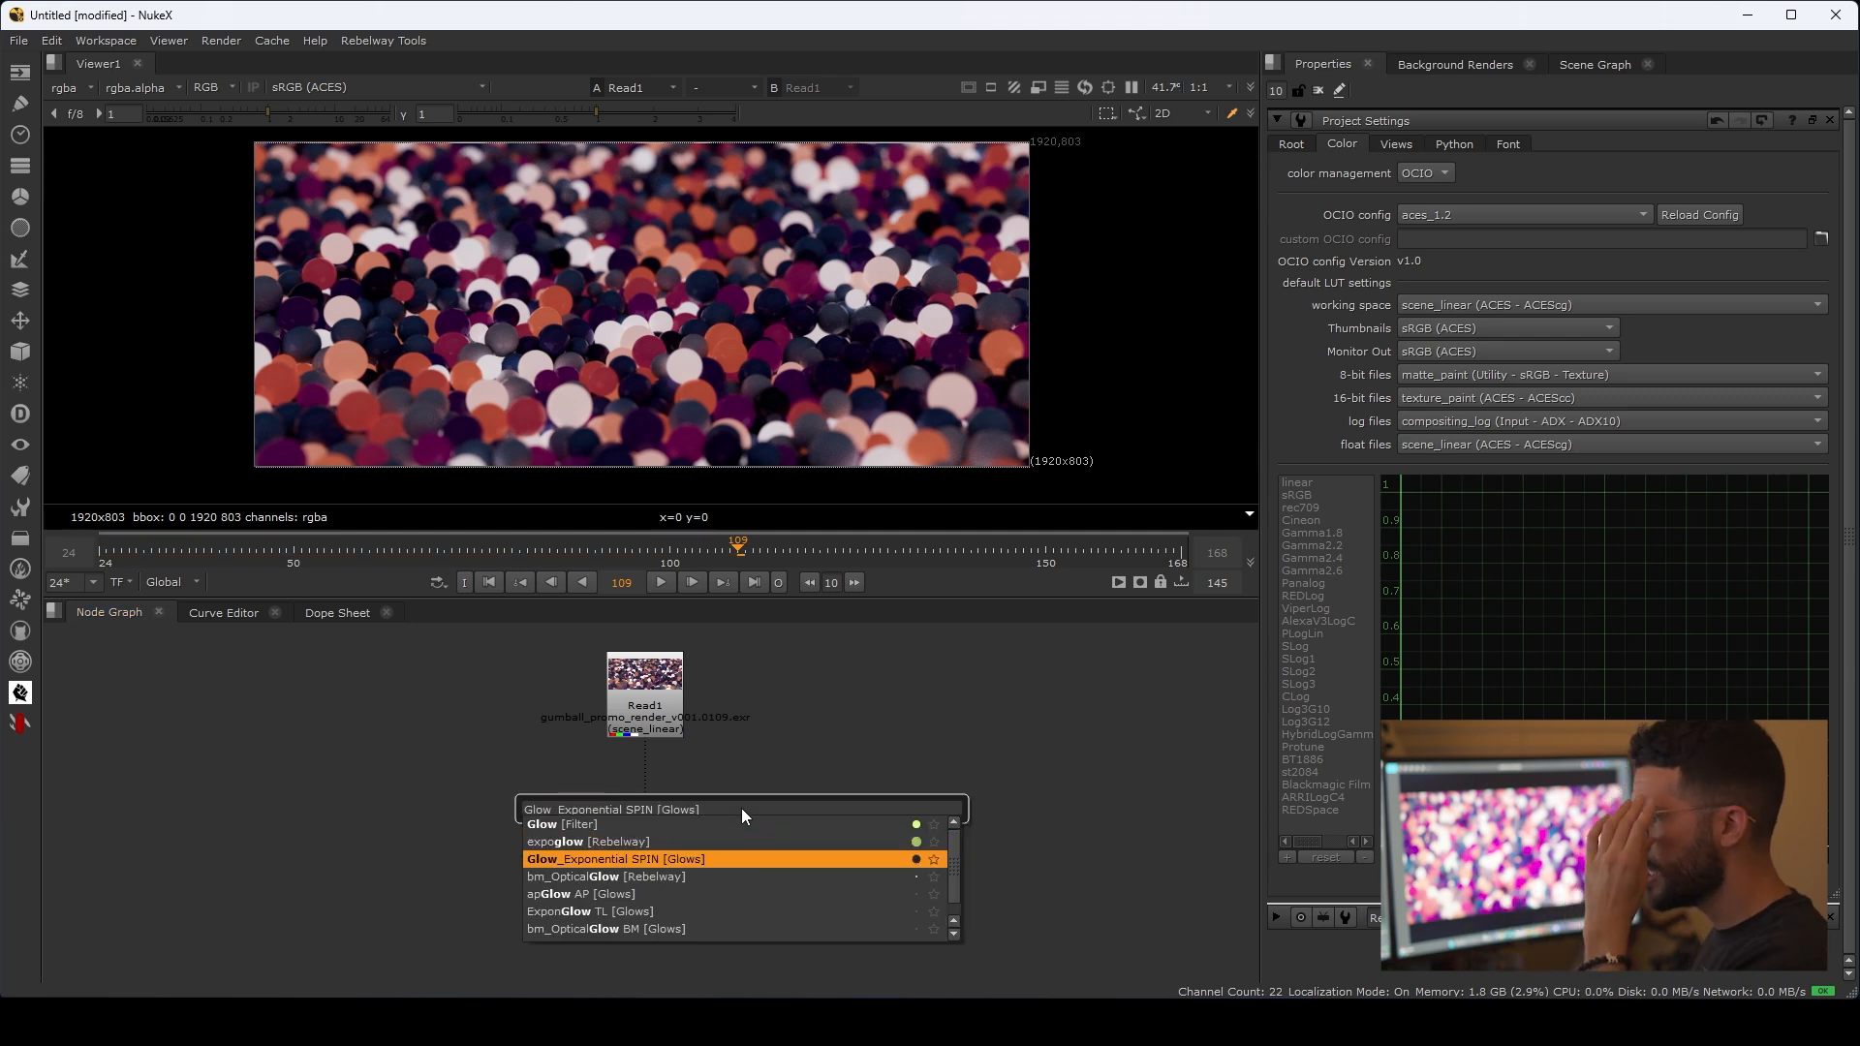
key(Return)
drag(741, 808, 602, 788)
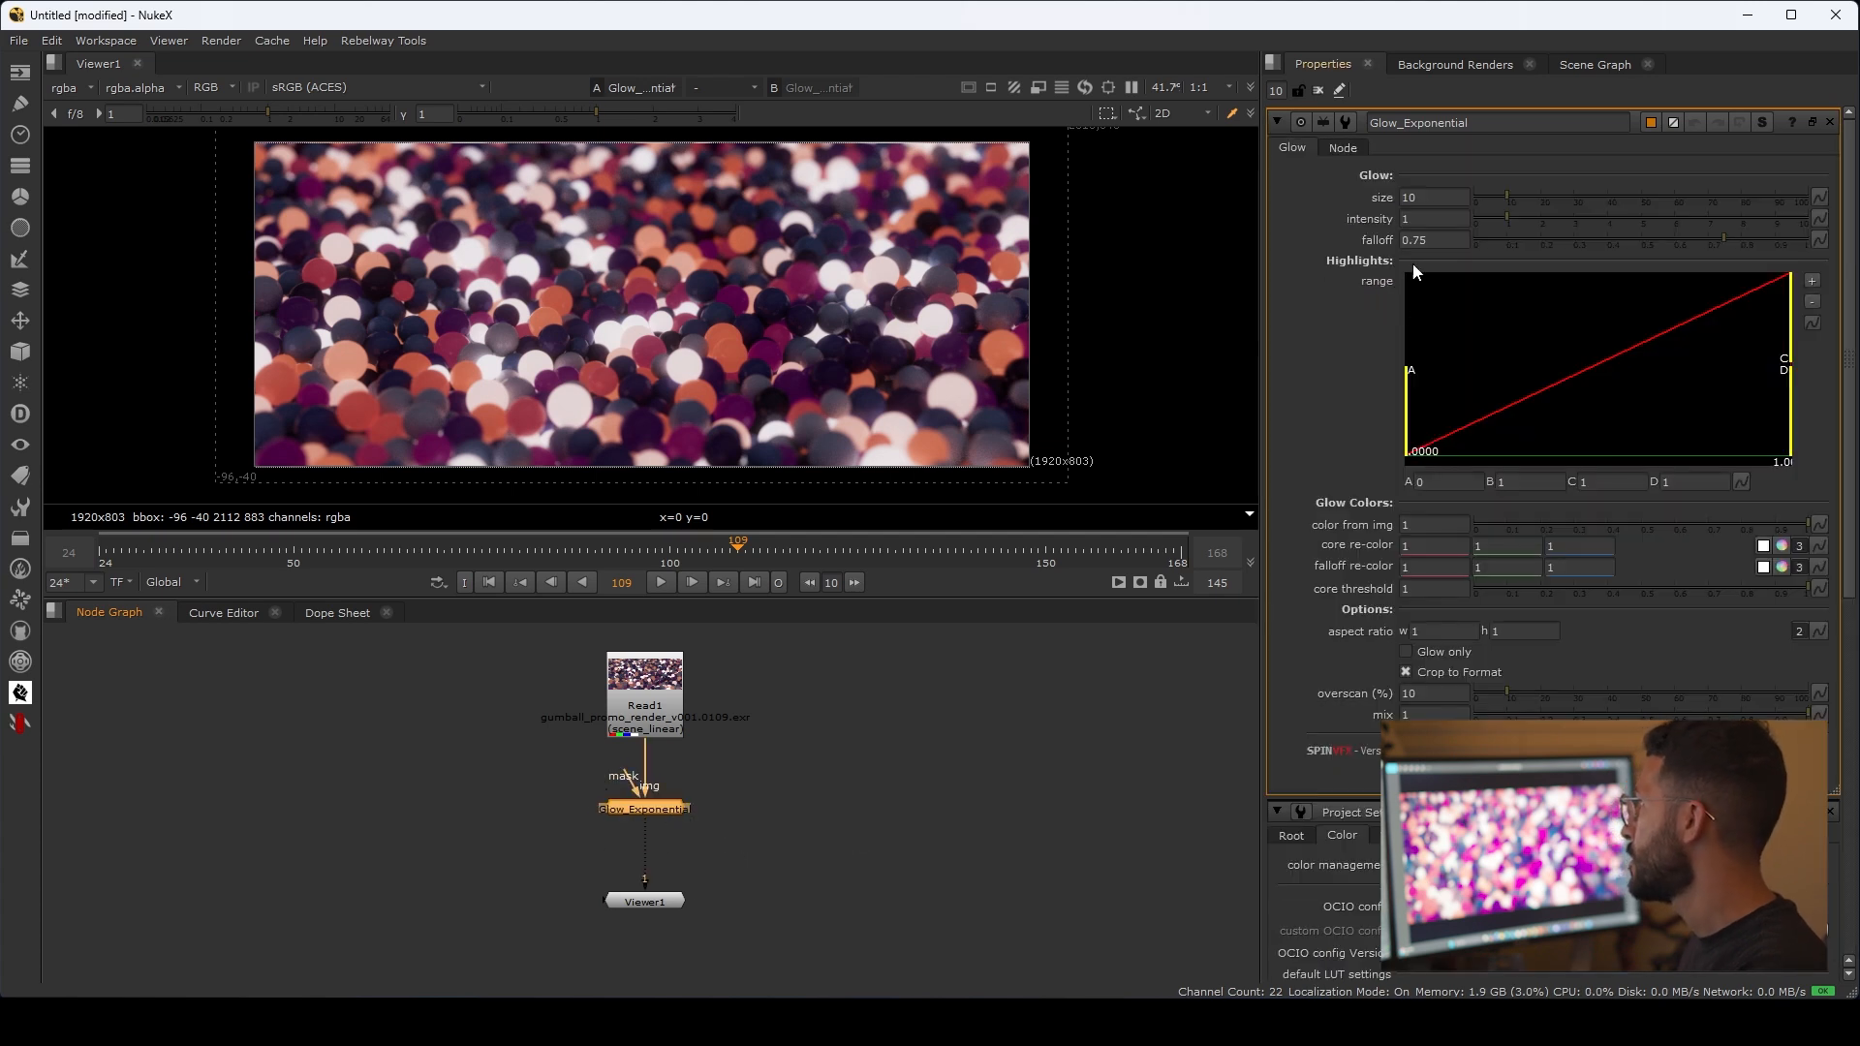
Step: Try glow sizes of 5 and 15 and intensities of 5 and 2 on Glow_Exponential
double_click(1431, 199)
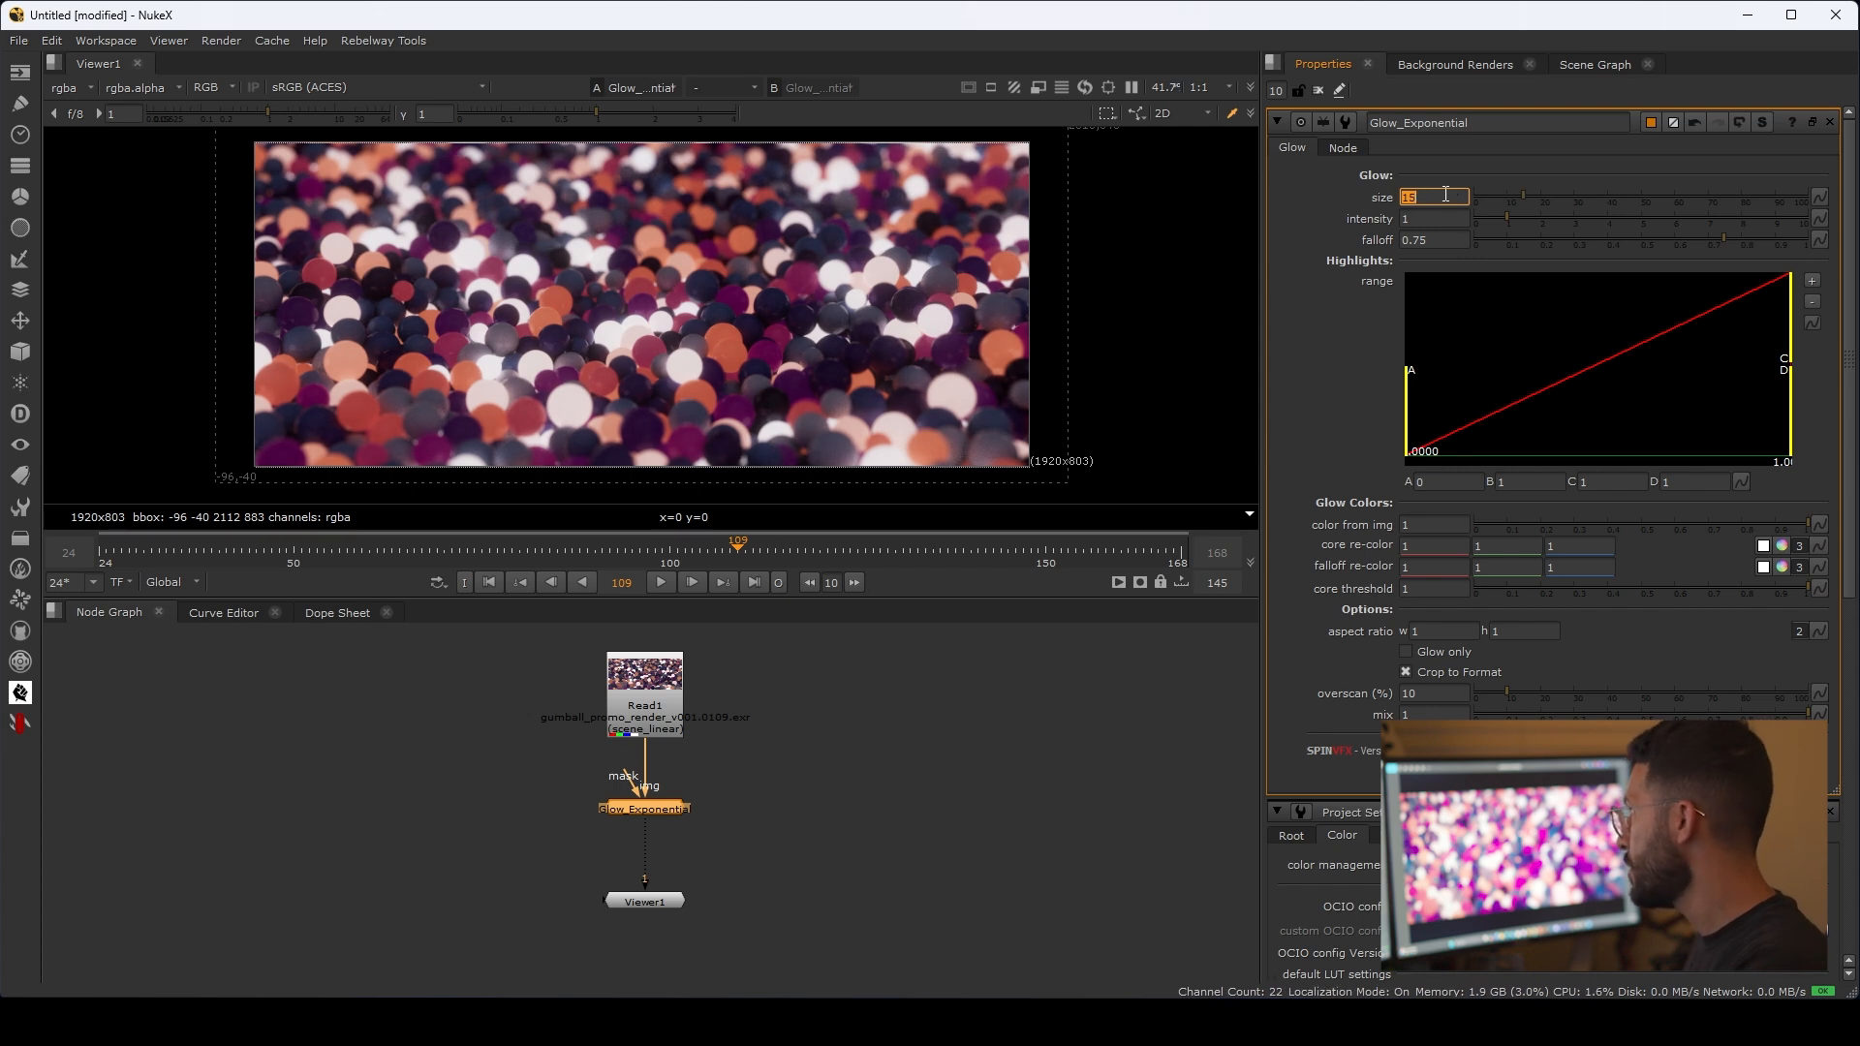
text(5)
key(Return)
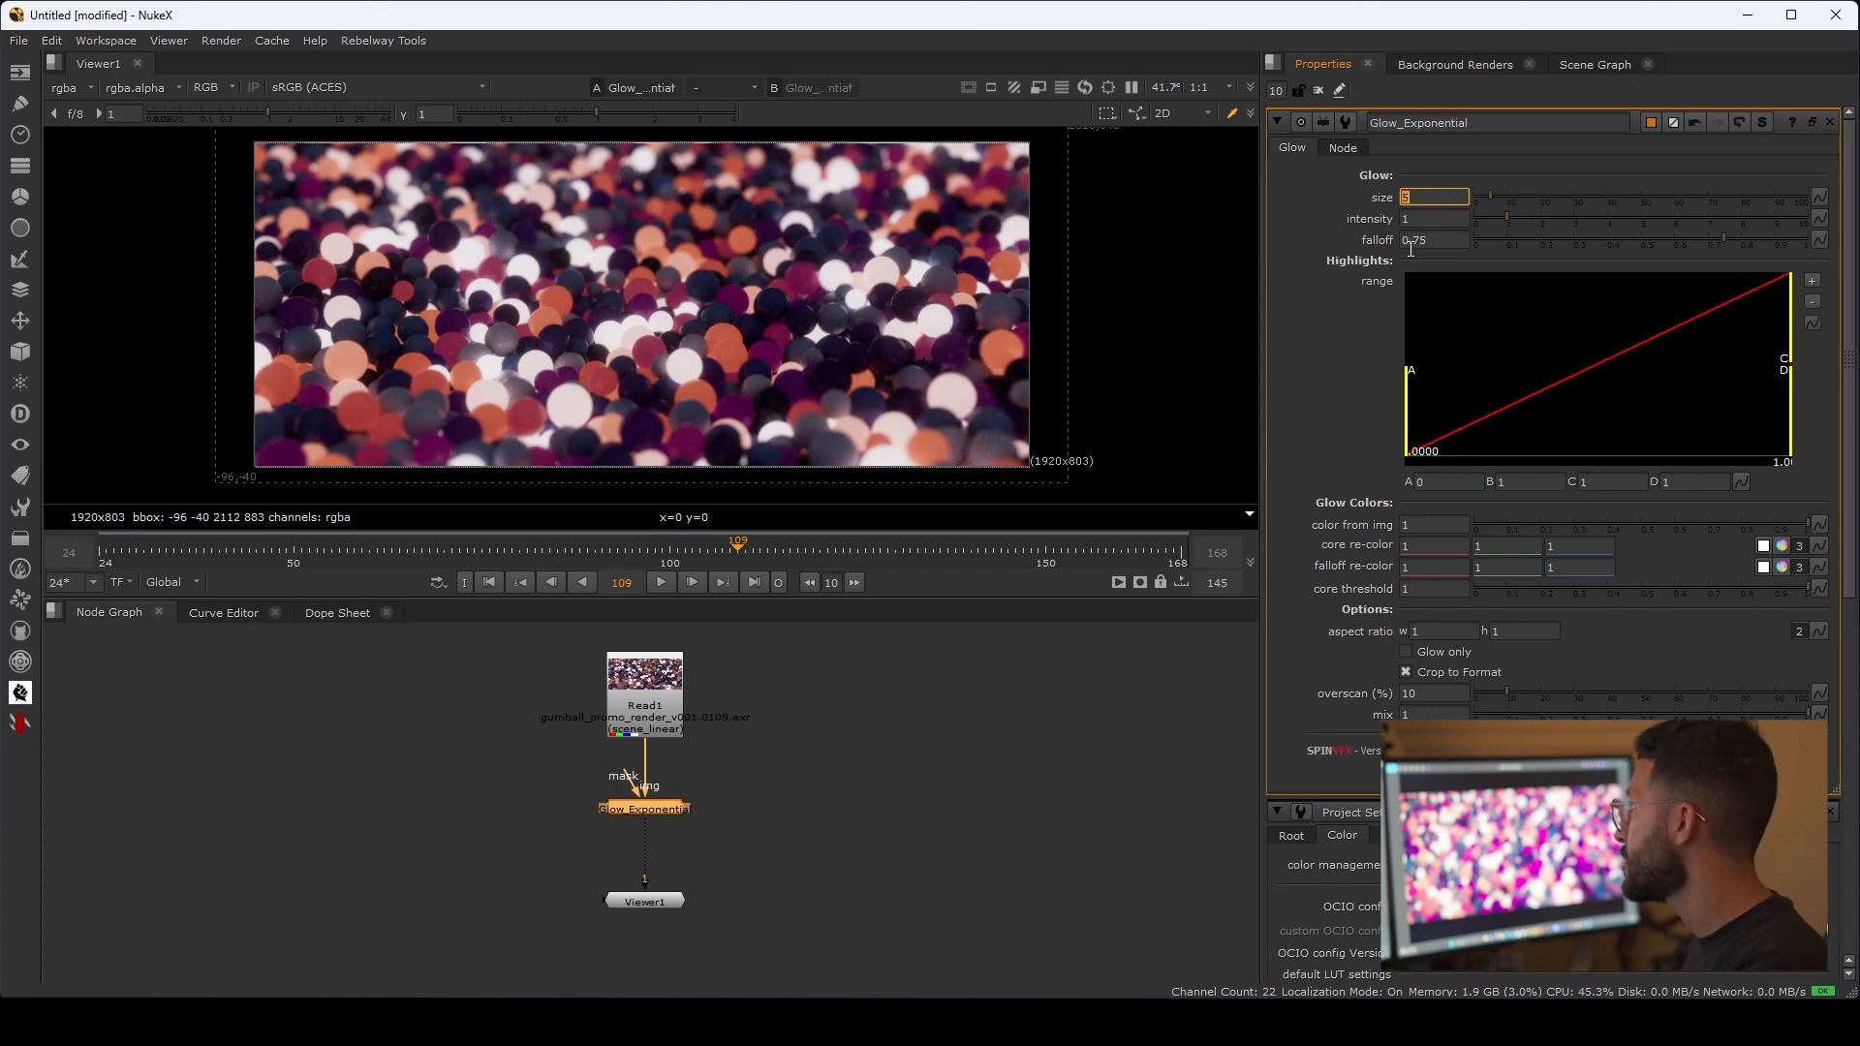
drag(1424, 218, 1363, 212)
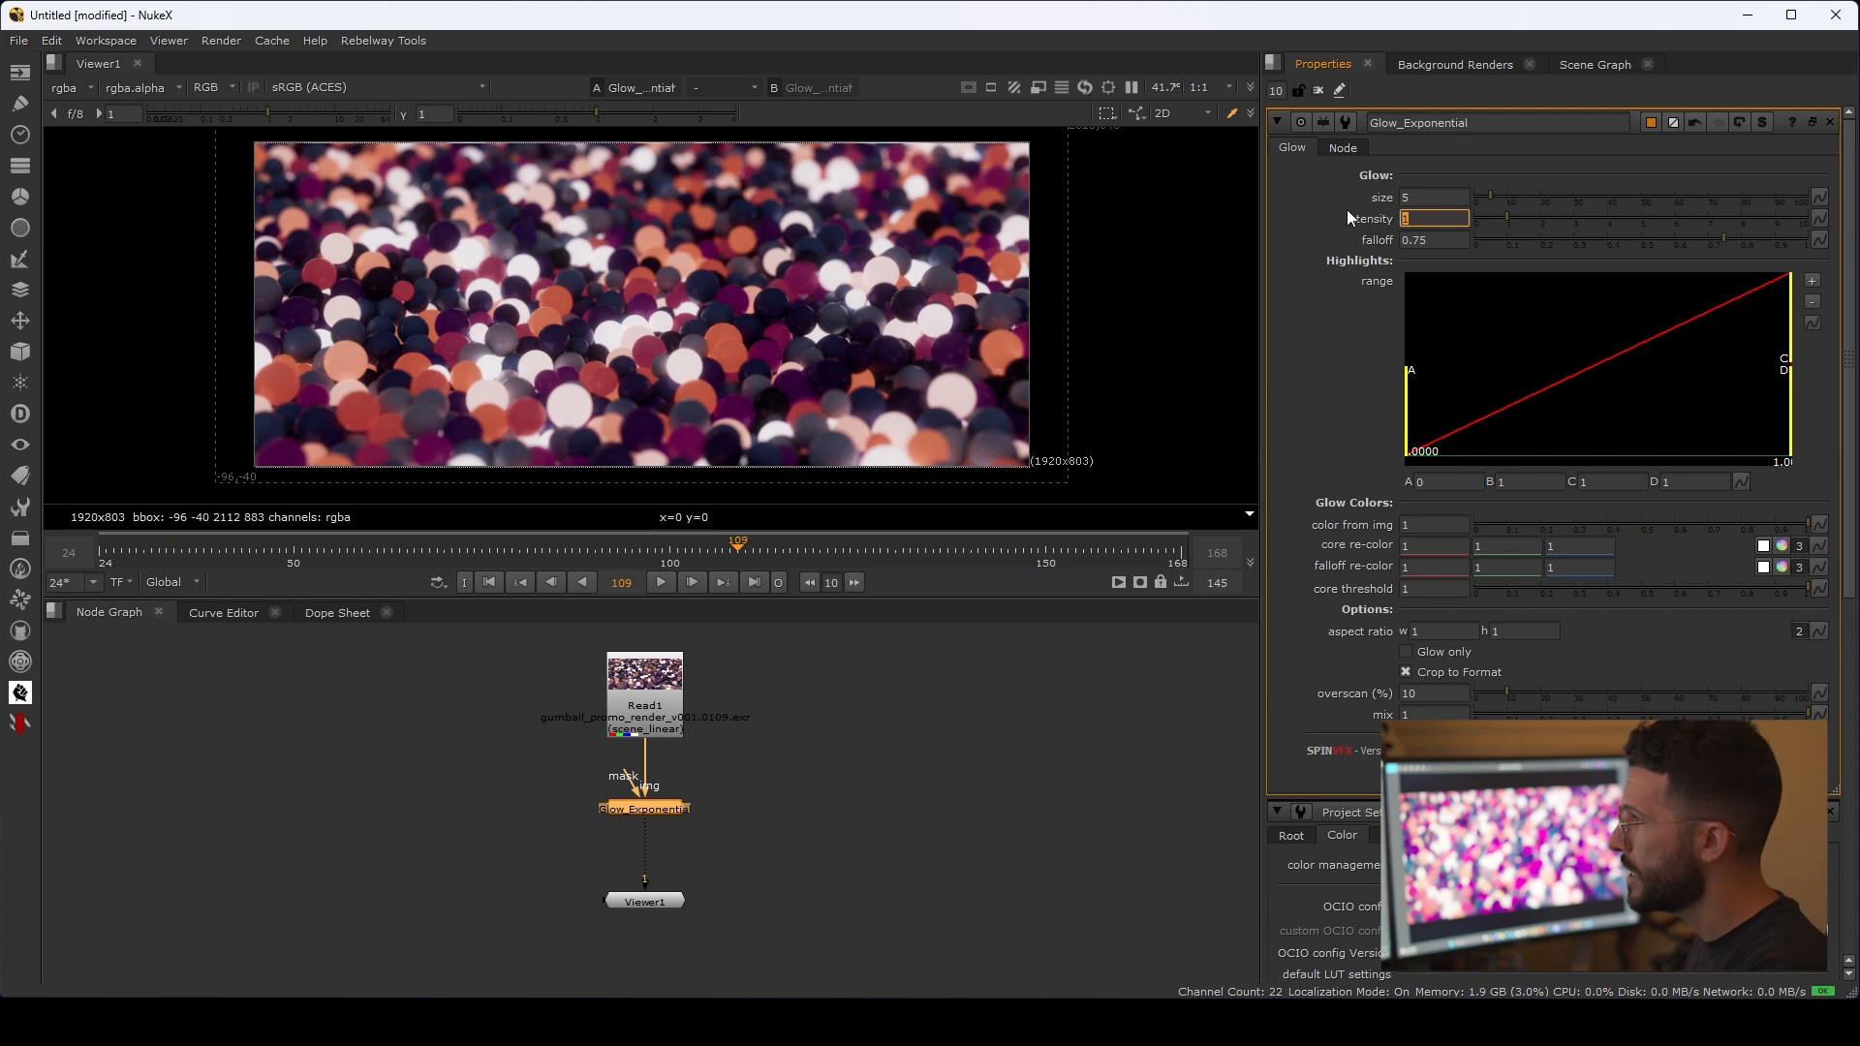
key(Return)
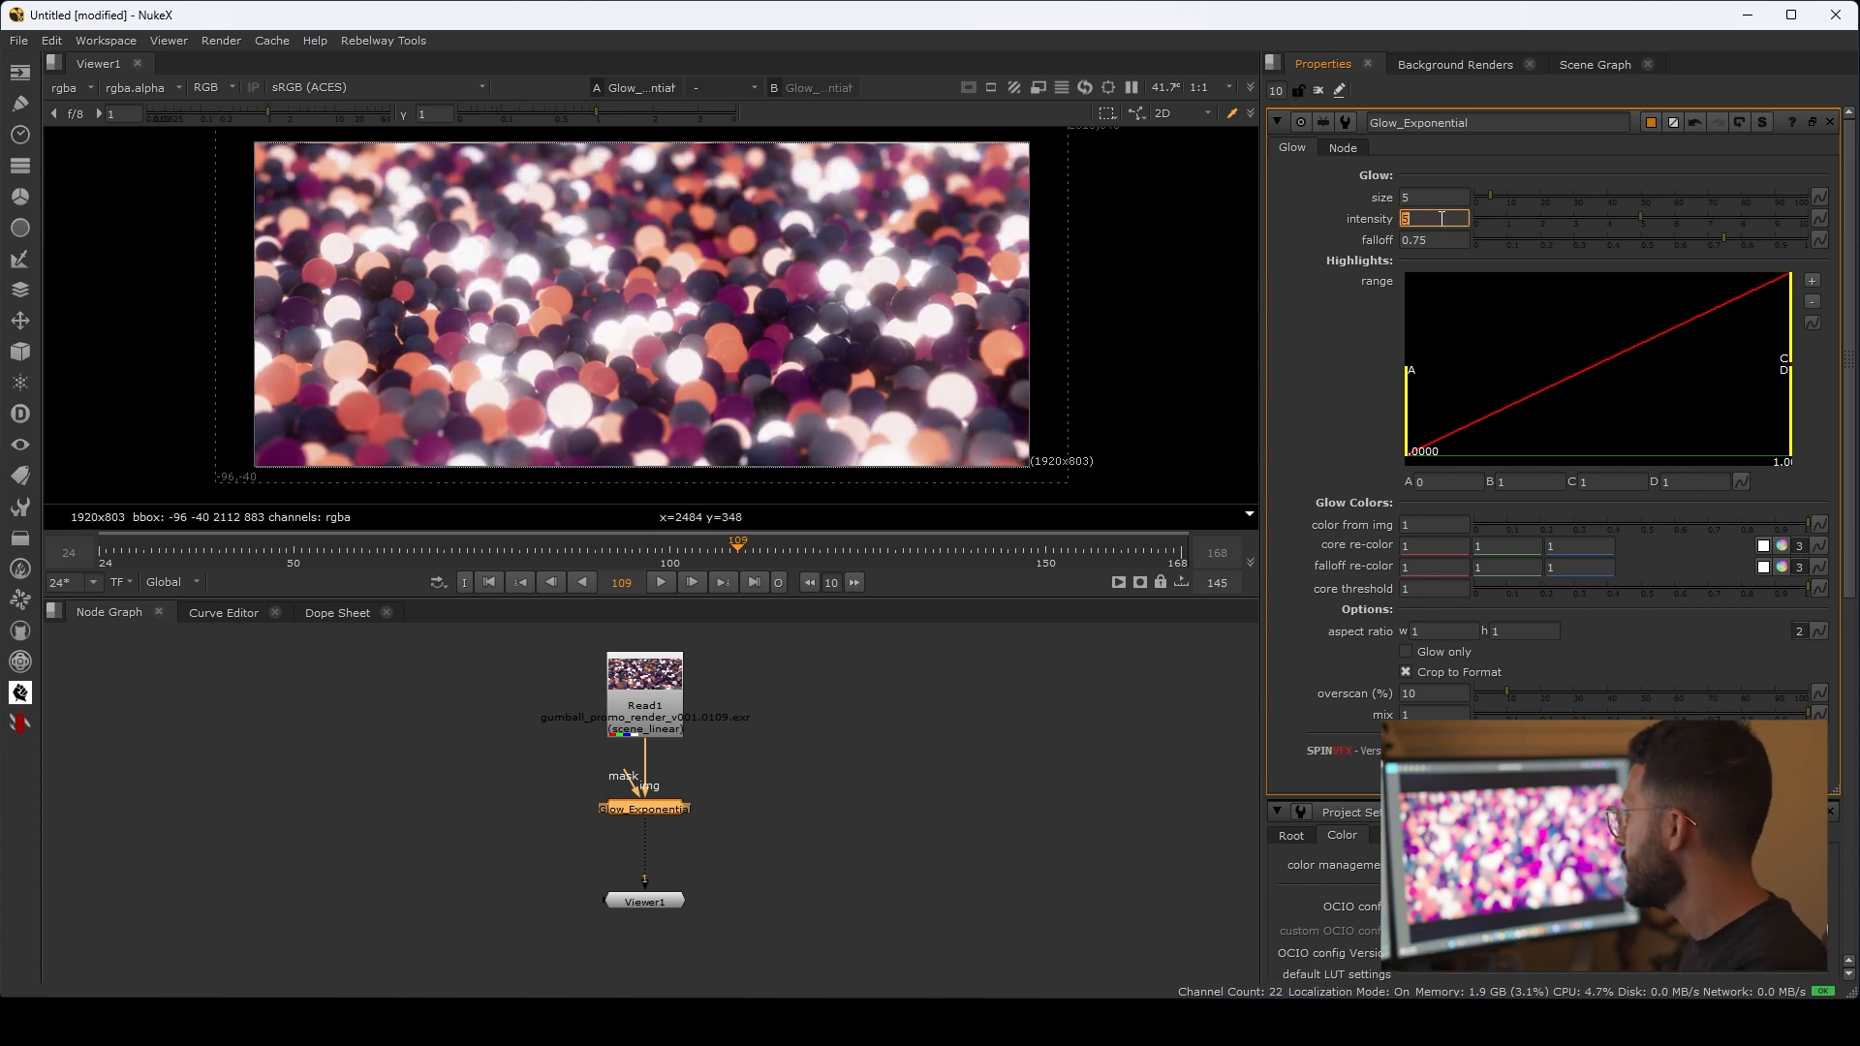
text(2)
key(Return)
key(shift+Tab)
text(15)
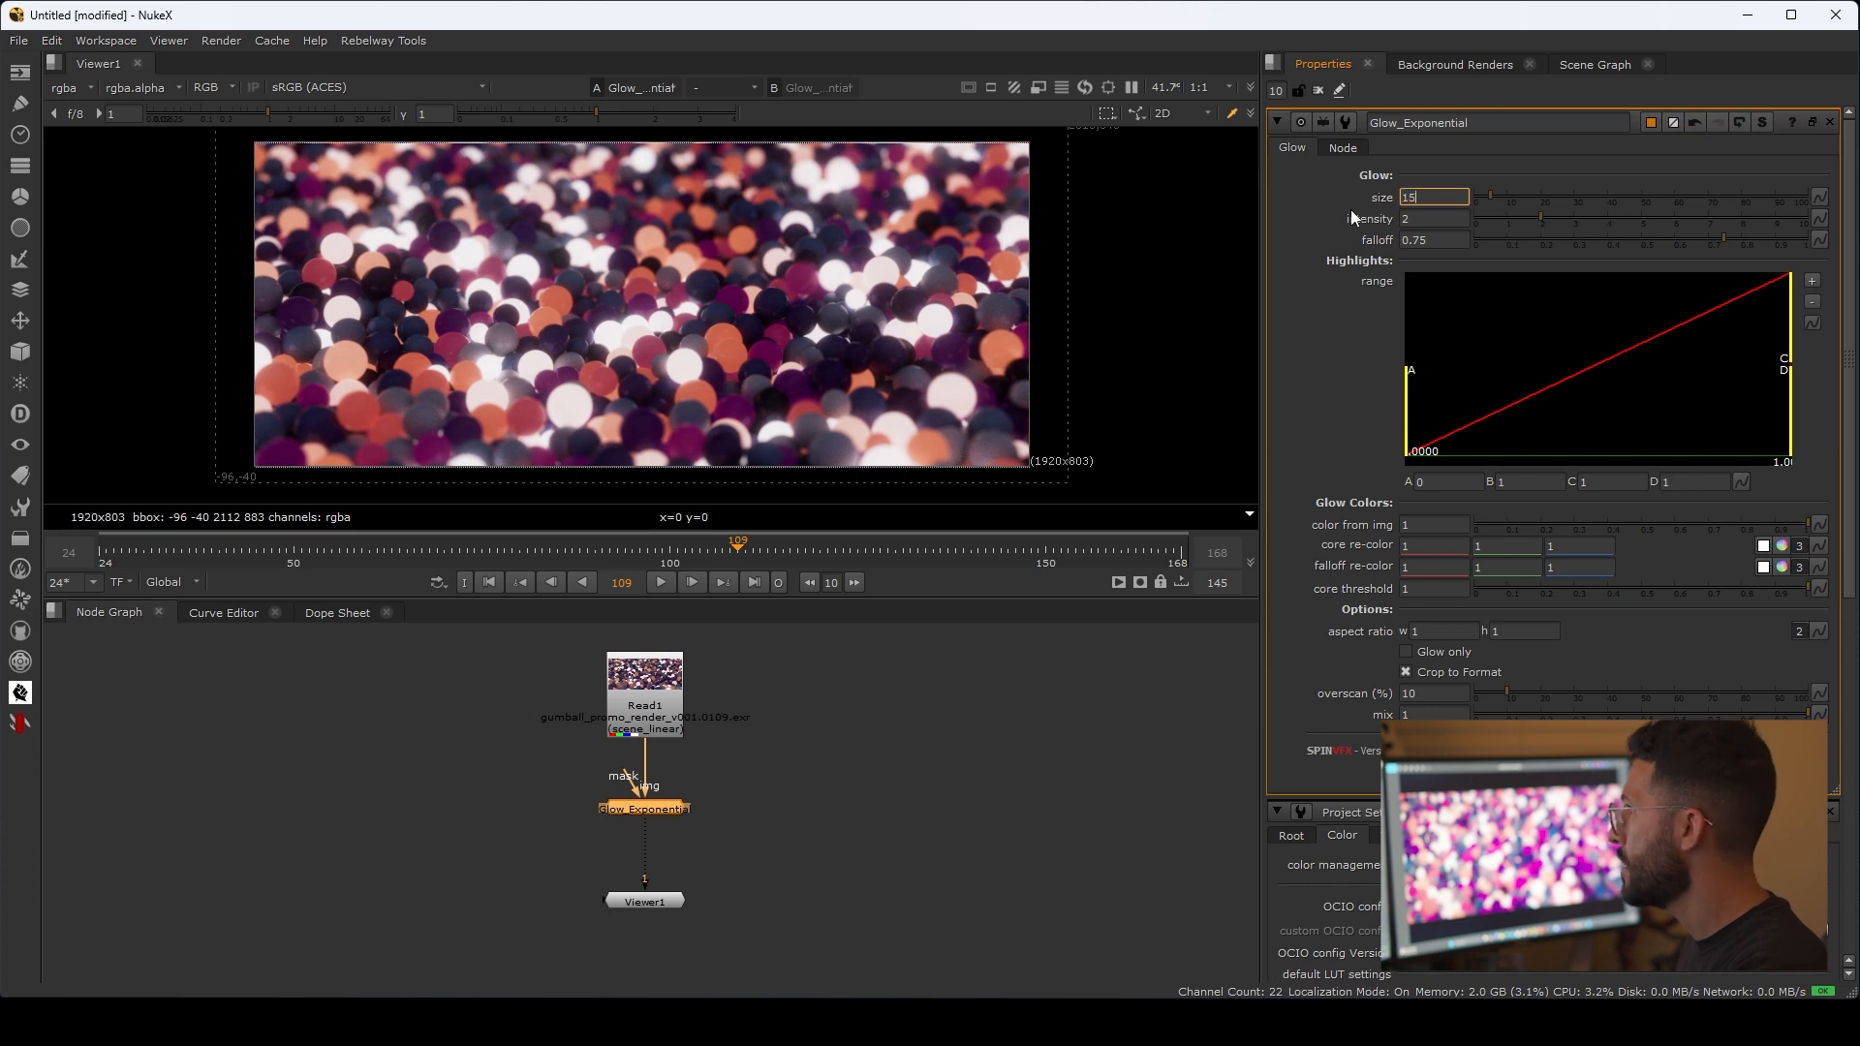
key(Return)
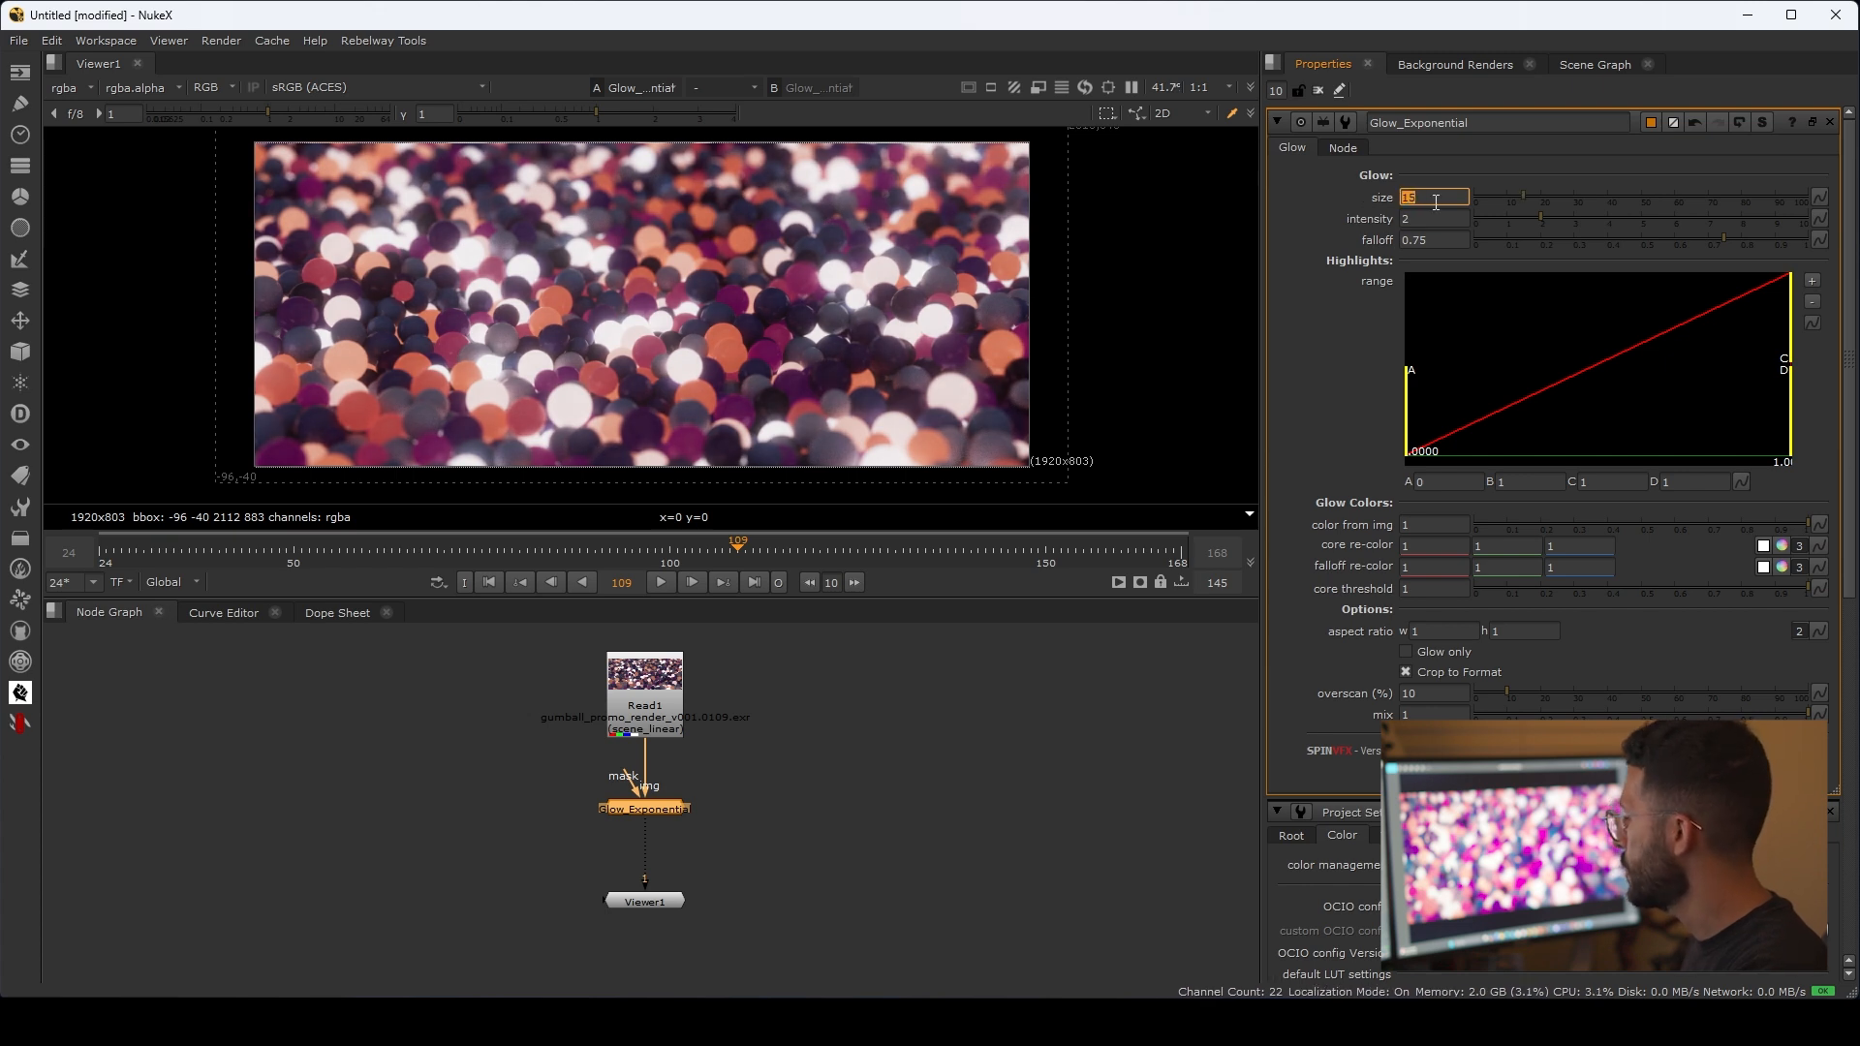
Step: Set the Glow_Exponential size to 10 and its intensity to 1
key(Return)
double_click(1434, 217)
text(1)
key(Return)
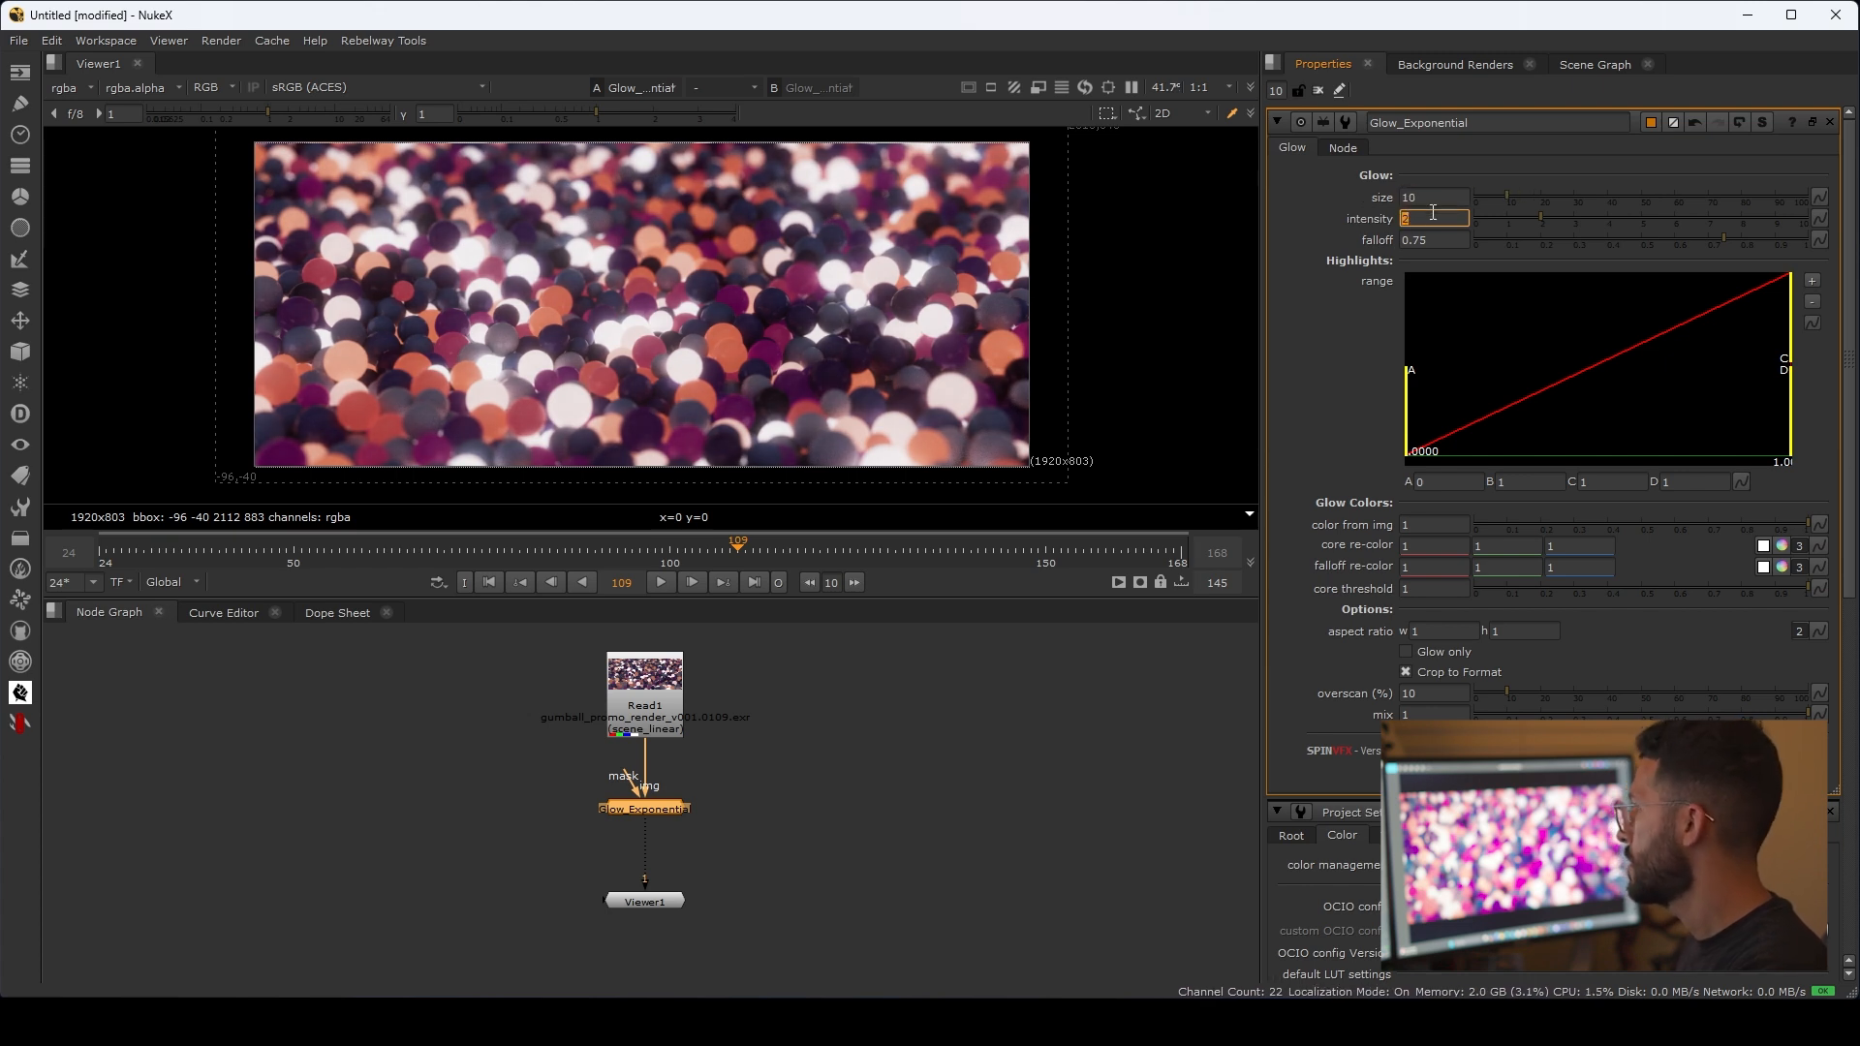
Step: Add a single ColorCorrect node between Glow_Exponential and Viewer1 and raise its master gain to 1.34
middle_drag(845, 792, 849, 742)
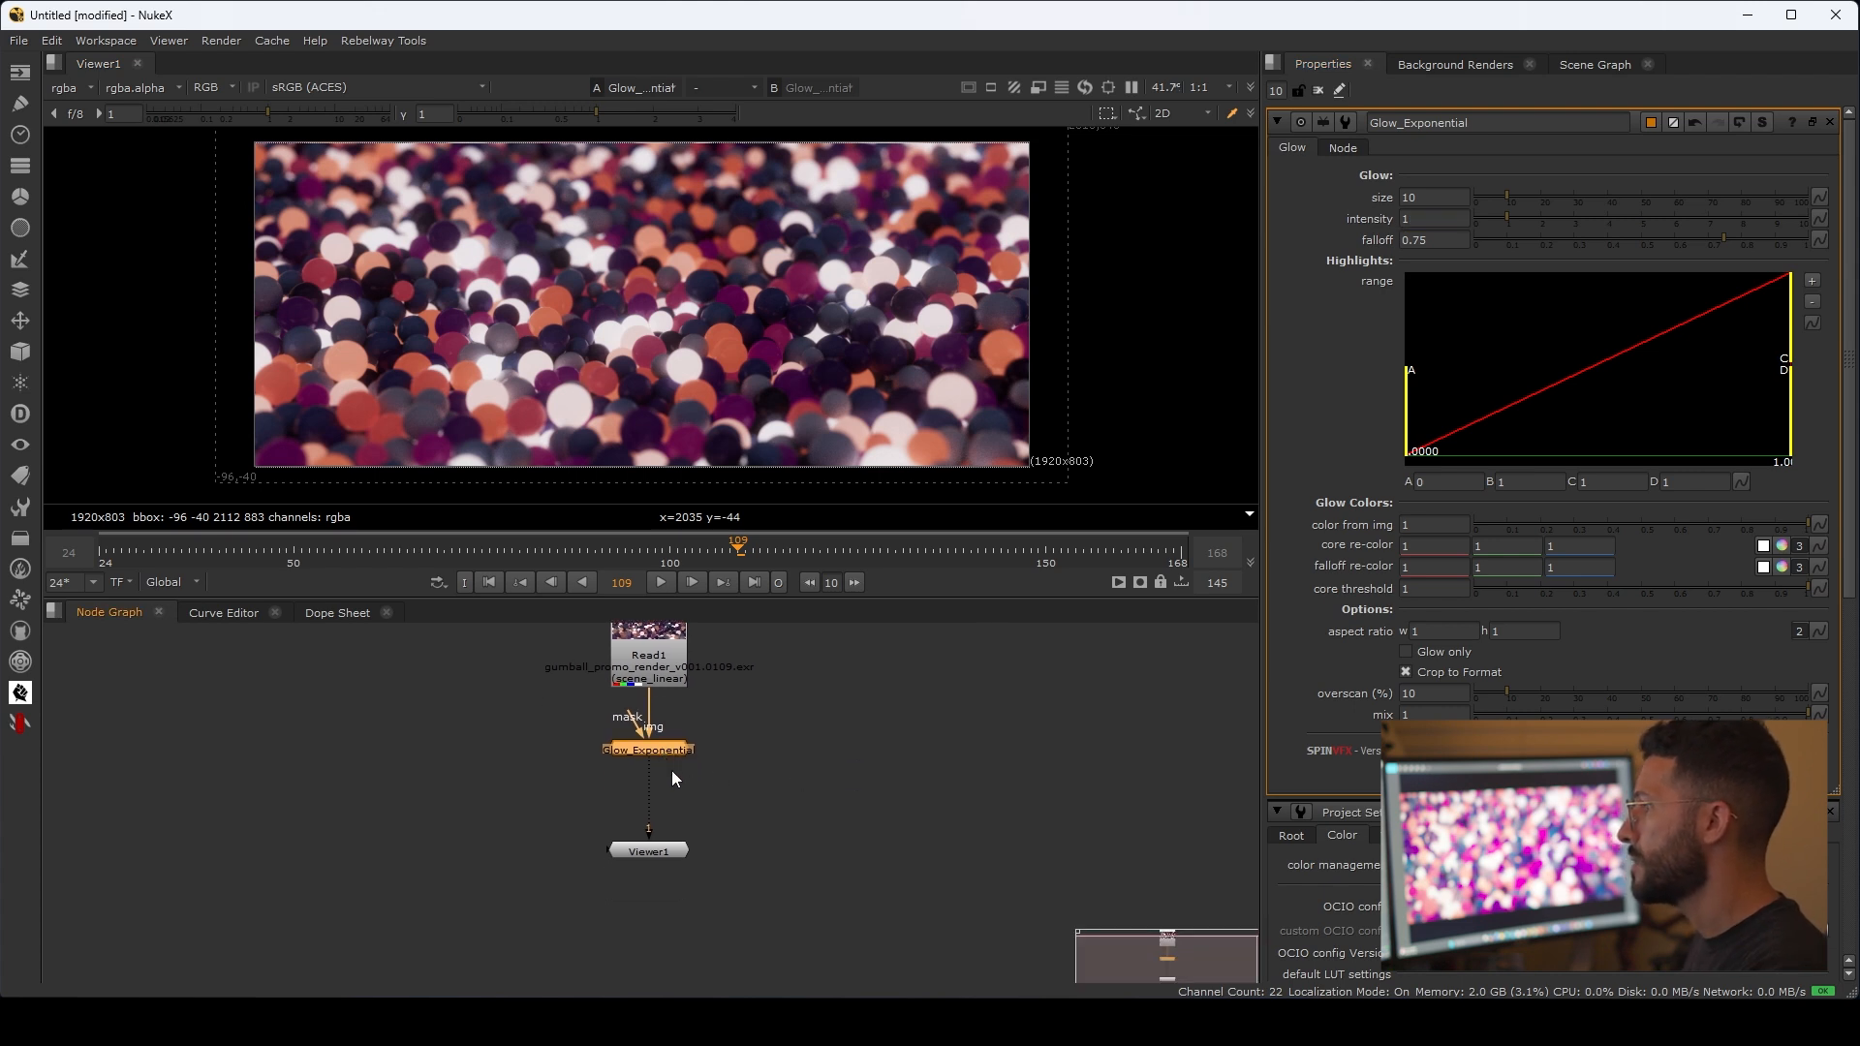
middle_drag(673, 793, 678, 740)
drag(668, 796, 670, 871)
click(666, 694)
key(c)
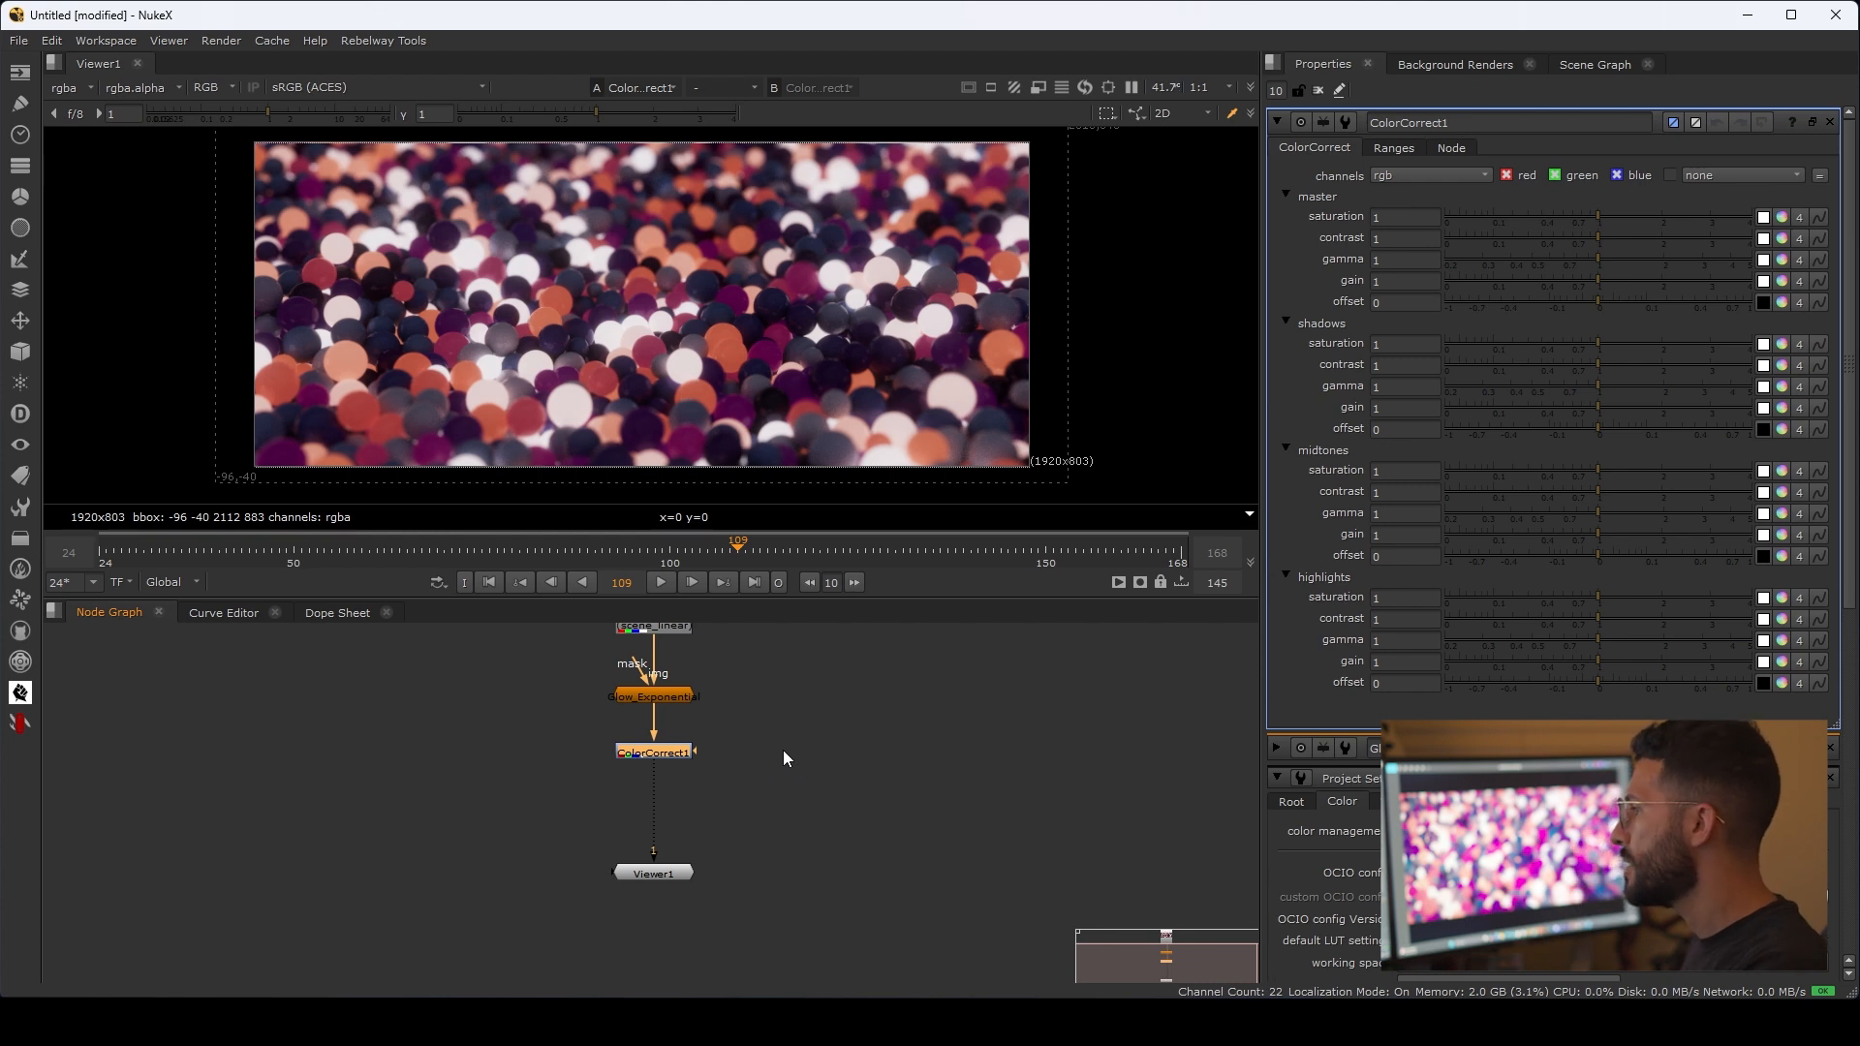
key(c)
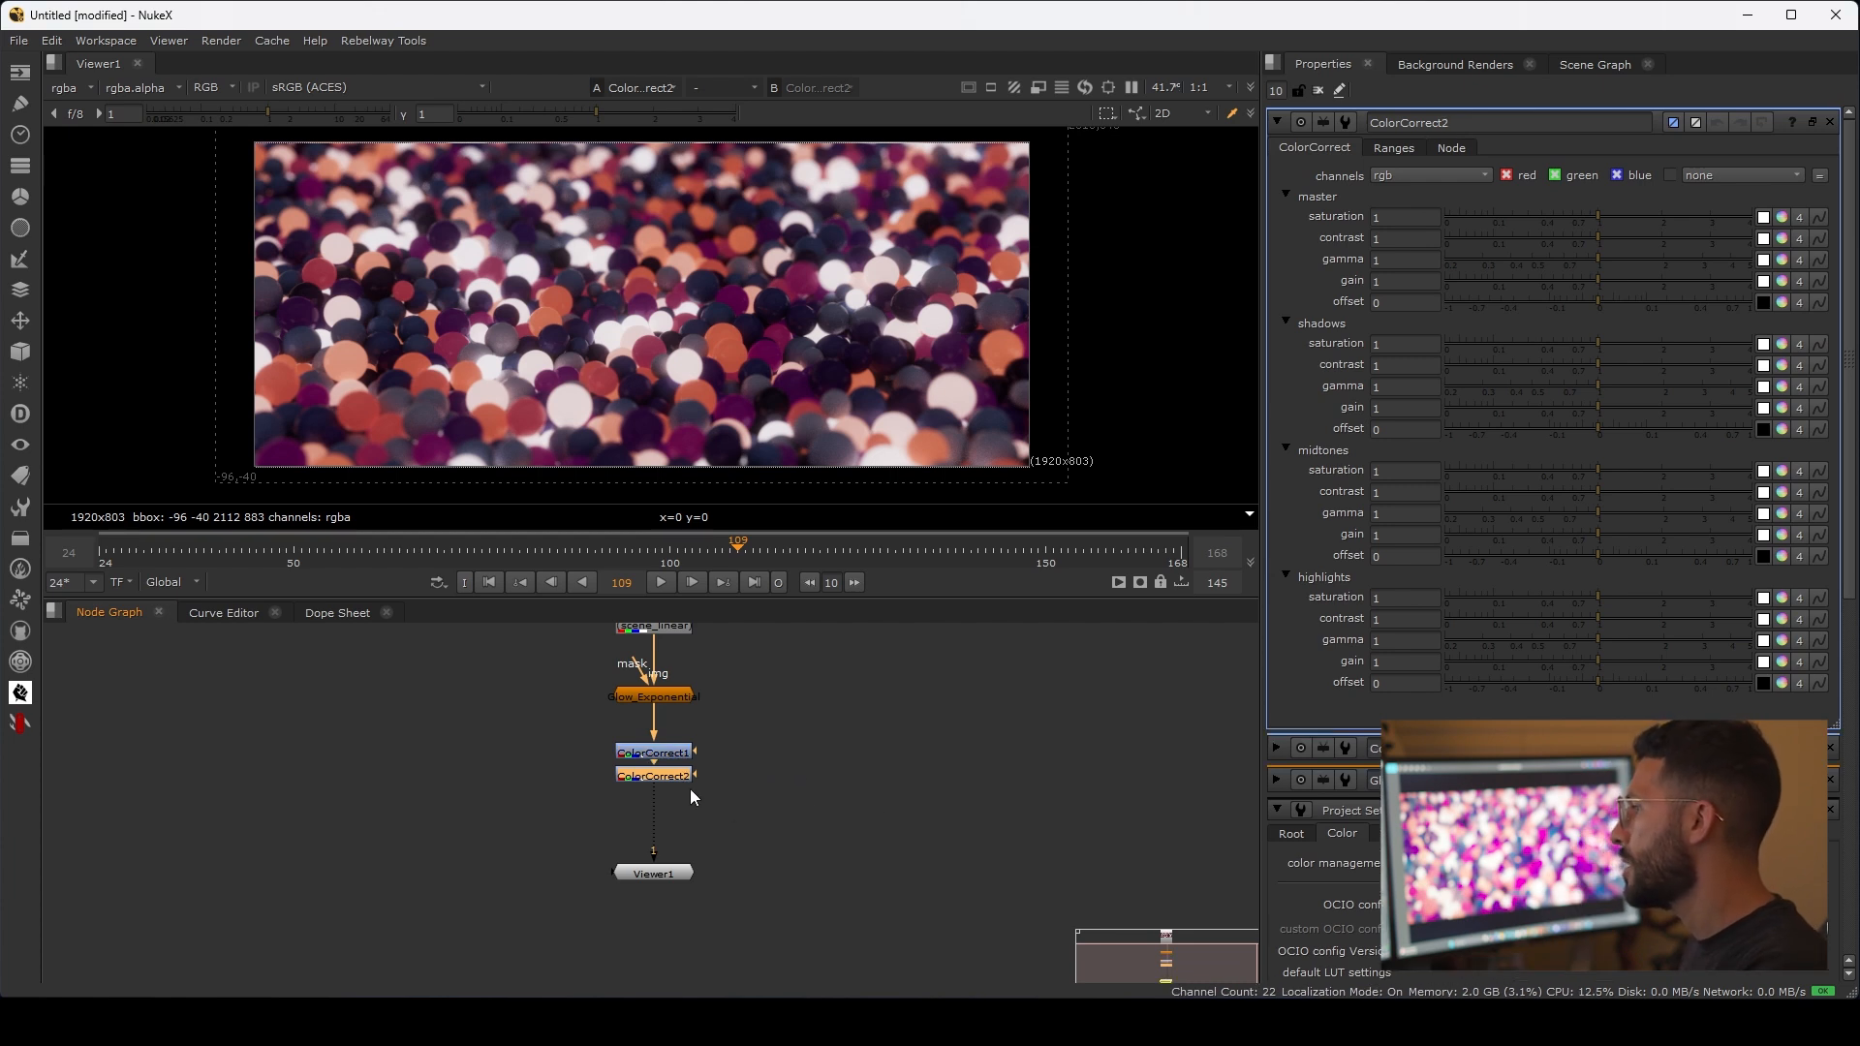
key(Delete)
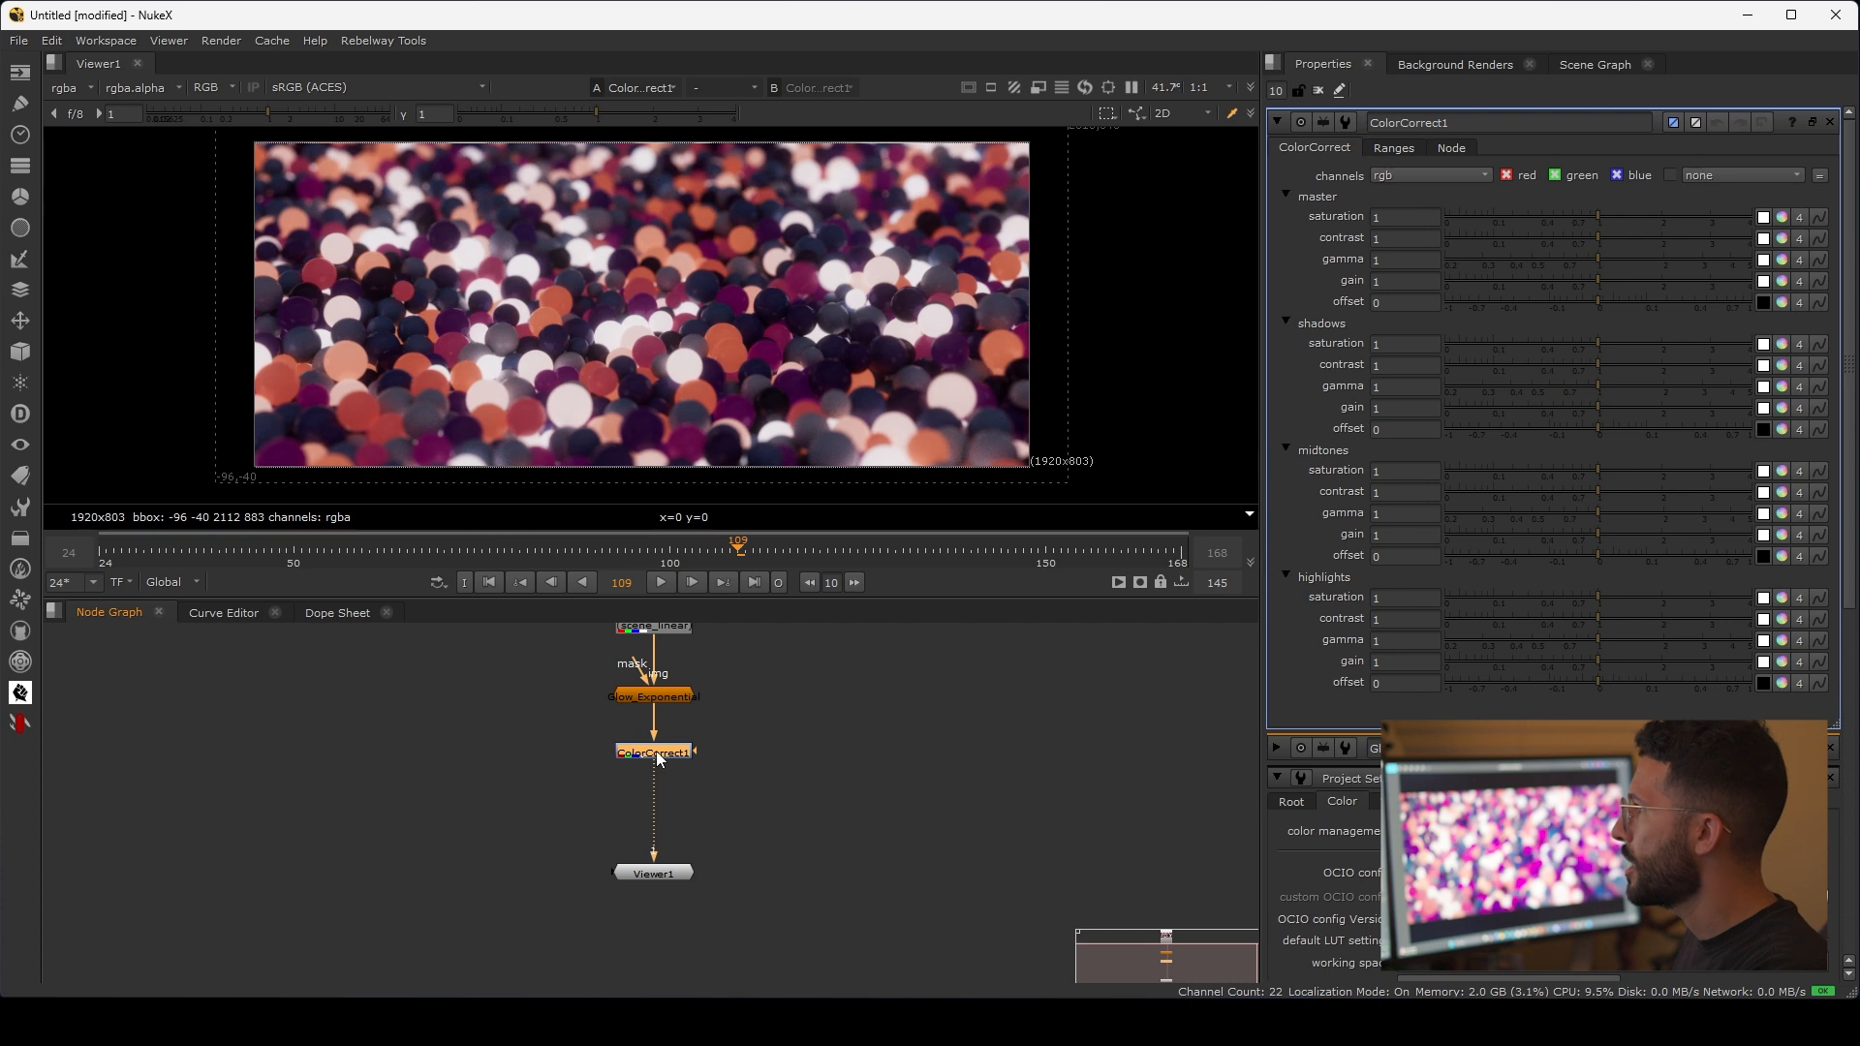
mouse_move(1598, 256)
mouse_down()
mouse_move(1671, 264)
mouse_move(1633, 255)
mouse_move(1622, 278)
mouse_up()
key(ctrl+z)
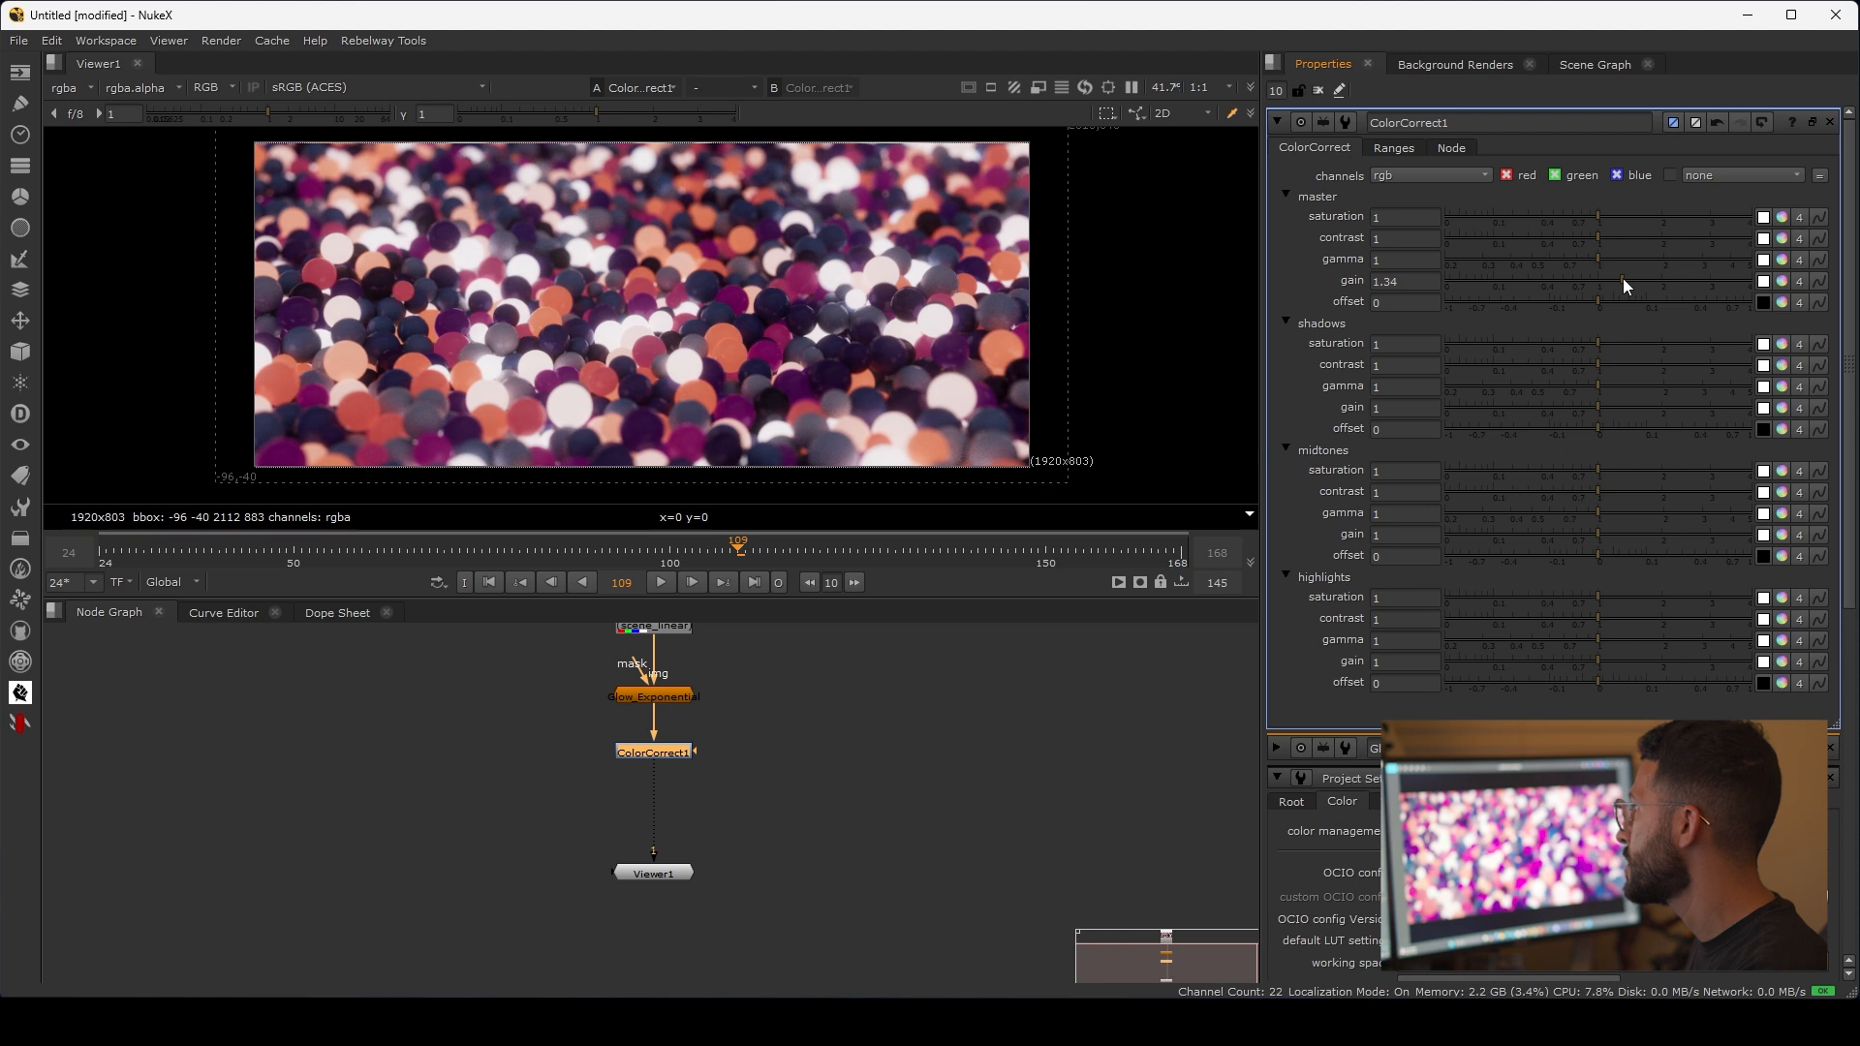
Step: Move the ColorCorrect1 node upstream so it sits between Read1 and Glow_Exponential
drag(667, 748, 917, 666)
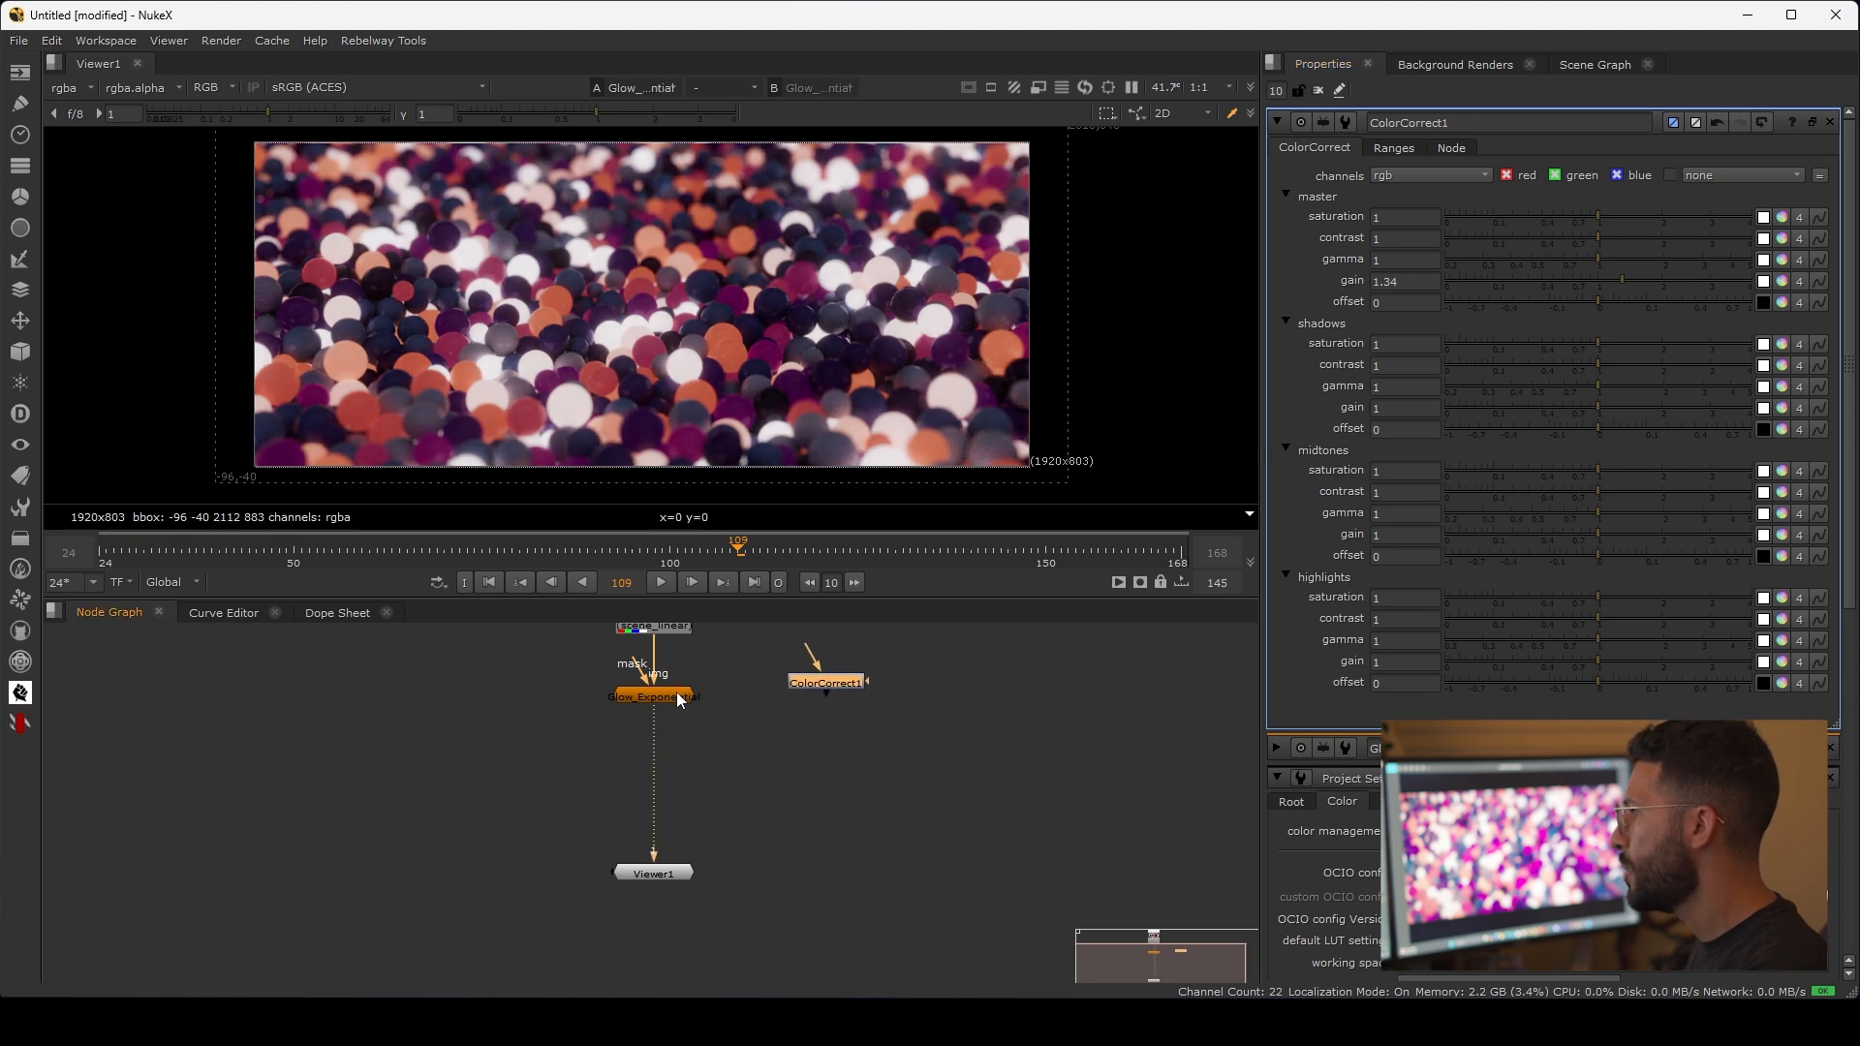
drag(672, 692, 674, 747)
drag(829, 680, 662, 694)
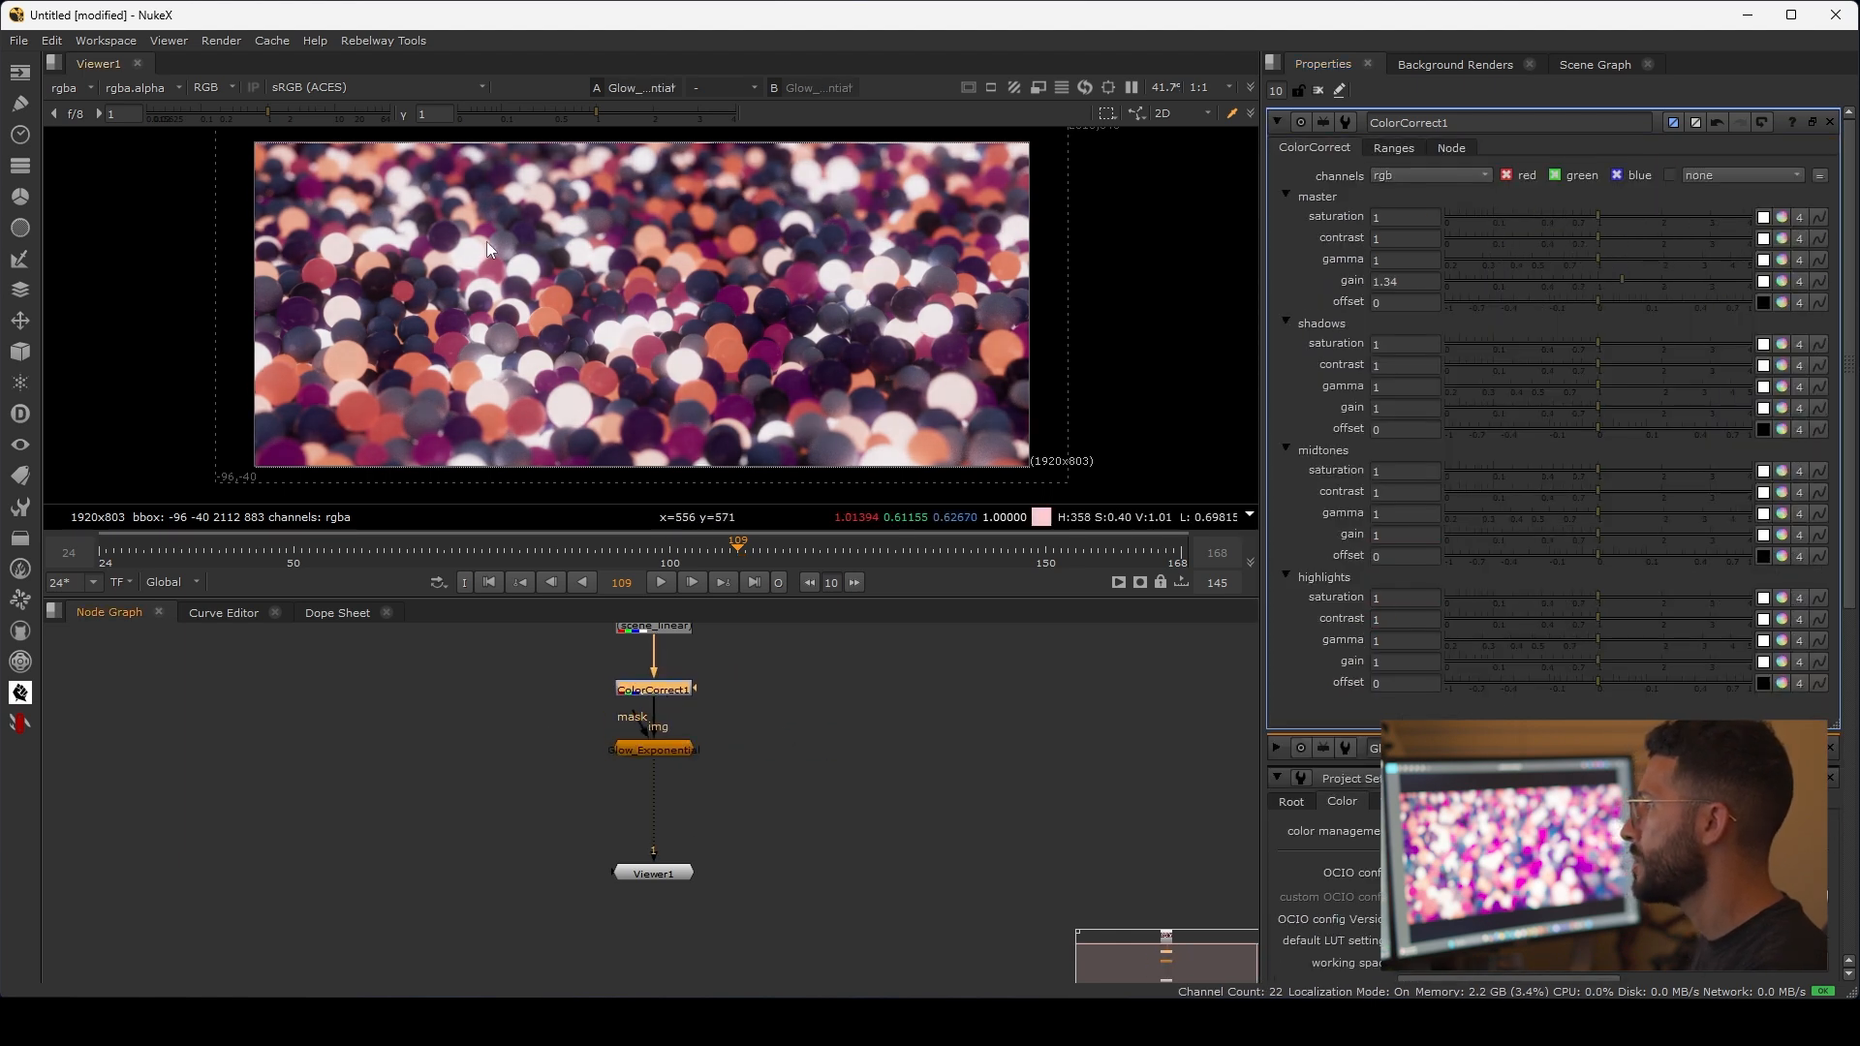
Step: Set the master gain of ColorCorrect1 to 1.1
double_click(1412, 289)
text(1)
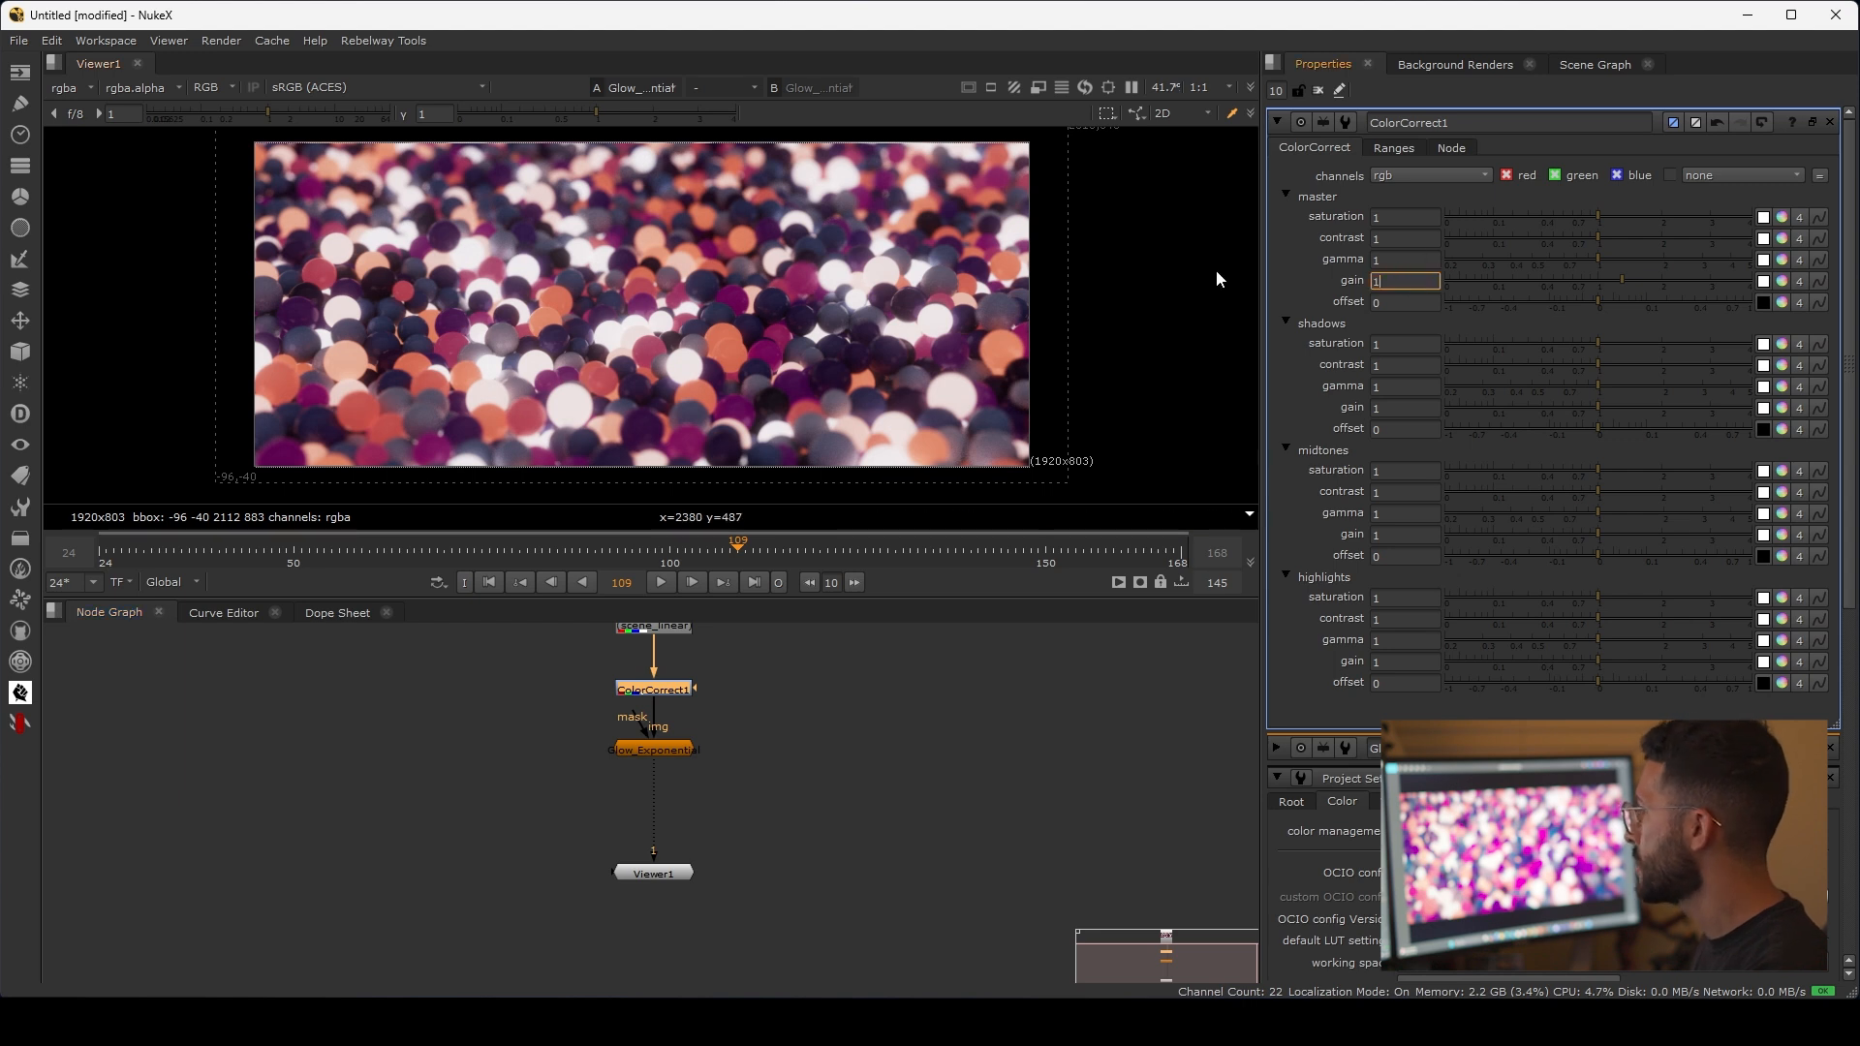
text(.2)
key(Return)
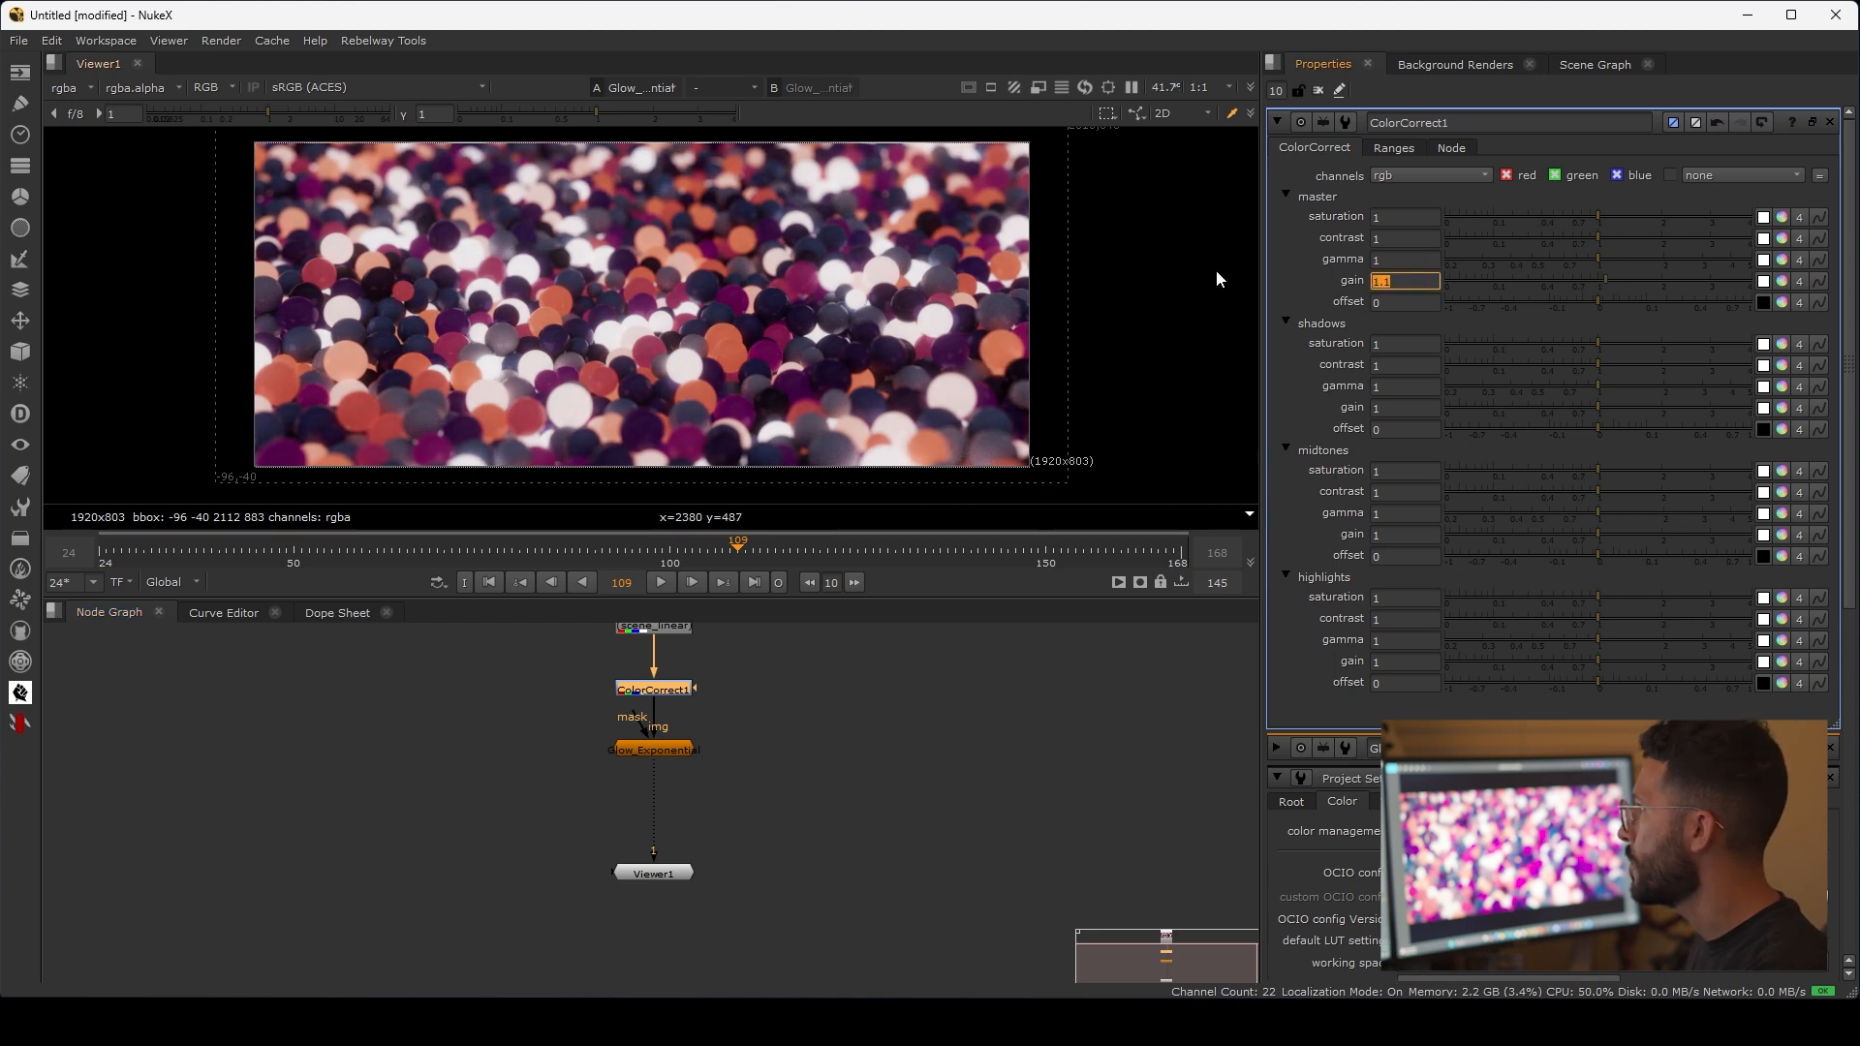
click(950, 707)
double_click(672, 689)
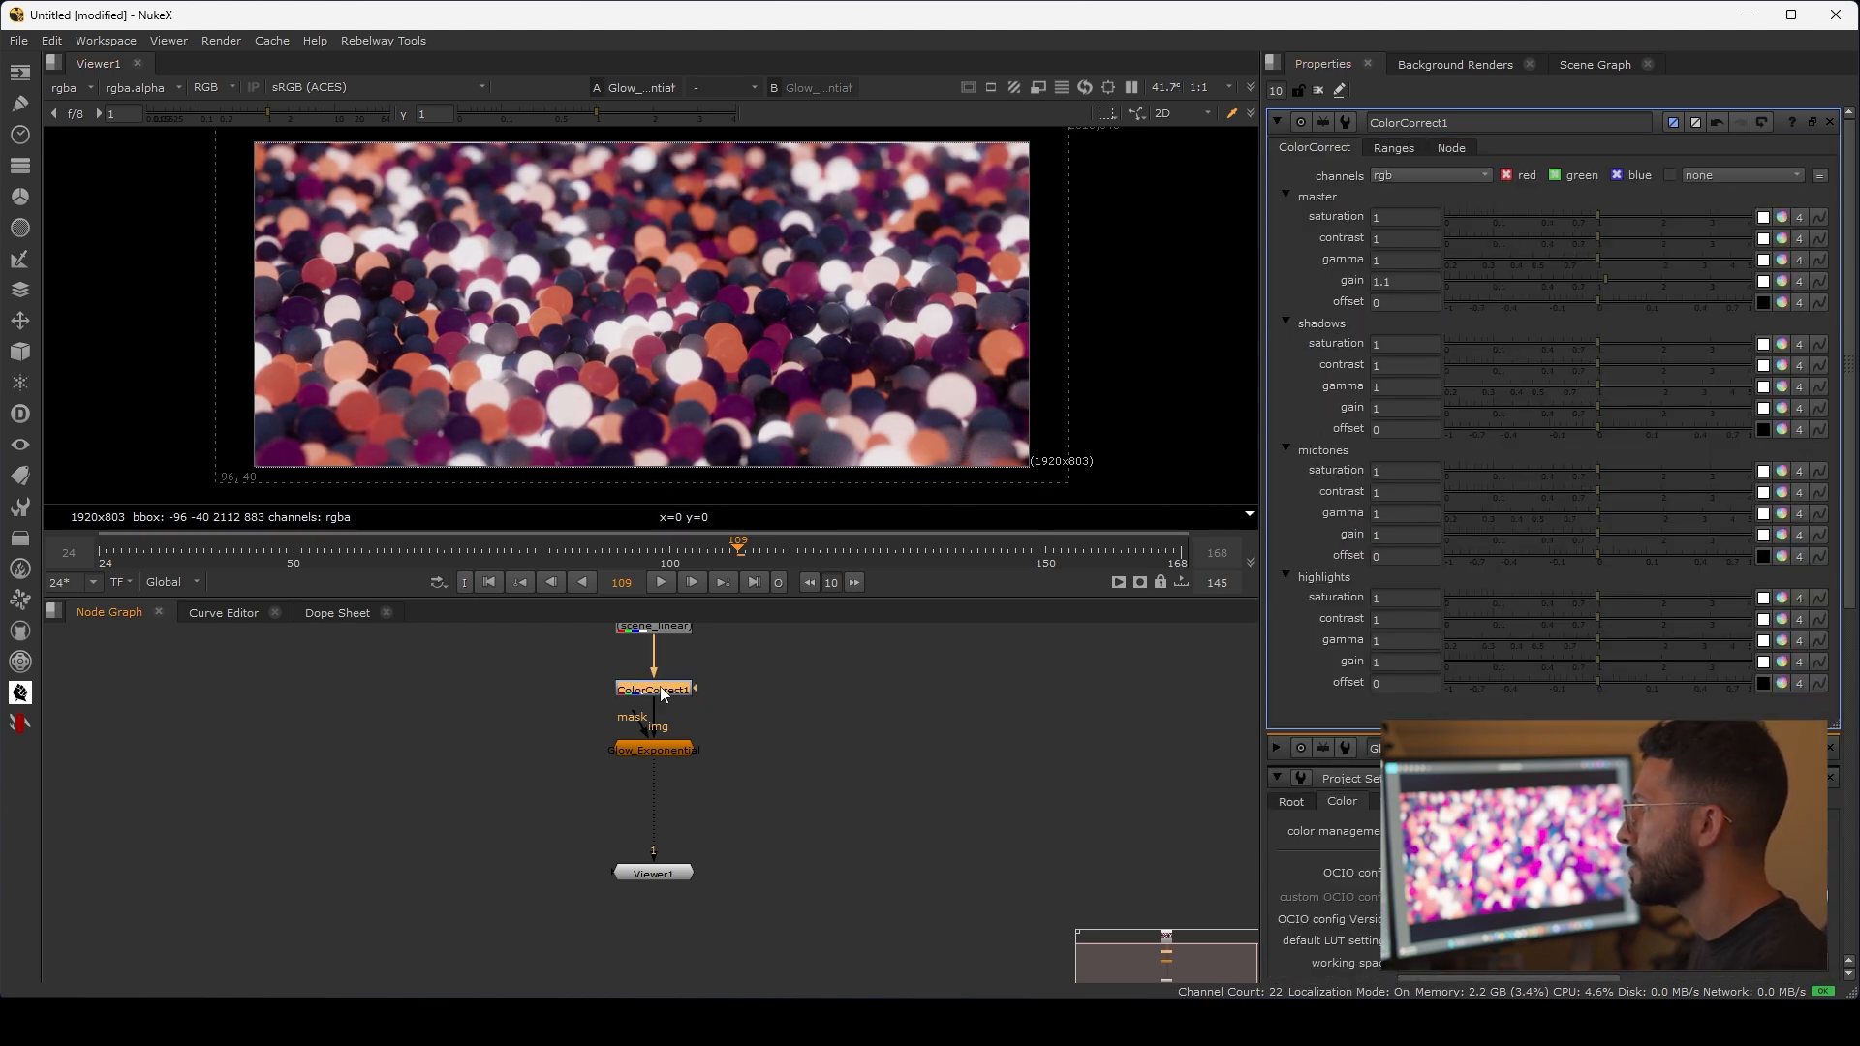
Step: Add a Chromatik SPIN node between Glow_Exponential and Viewer1, with Viewer1 moved farther down
middle_drag(764, 768, 768, 725)
drag(683, 828, 681, 884)
click(698, 773)
key(Tab)
text(chroma)
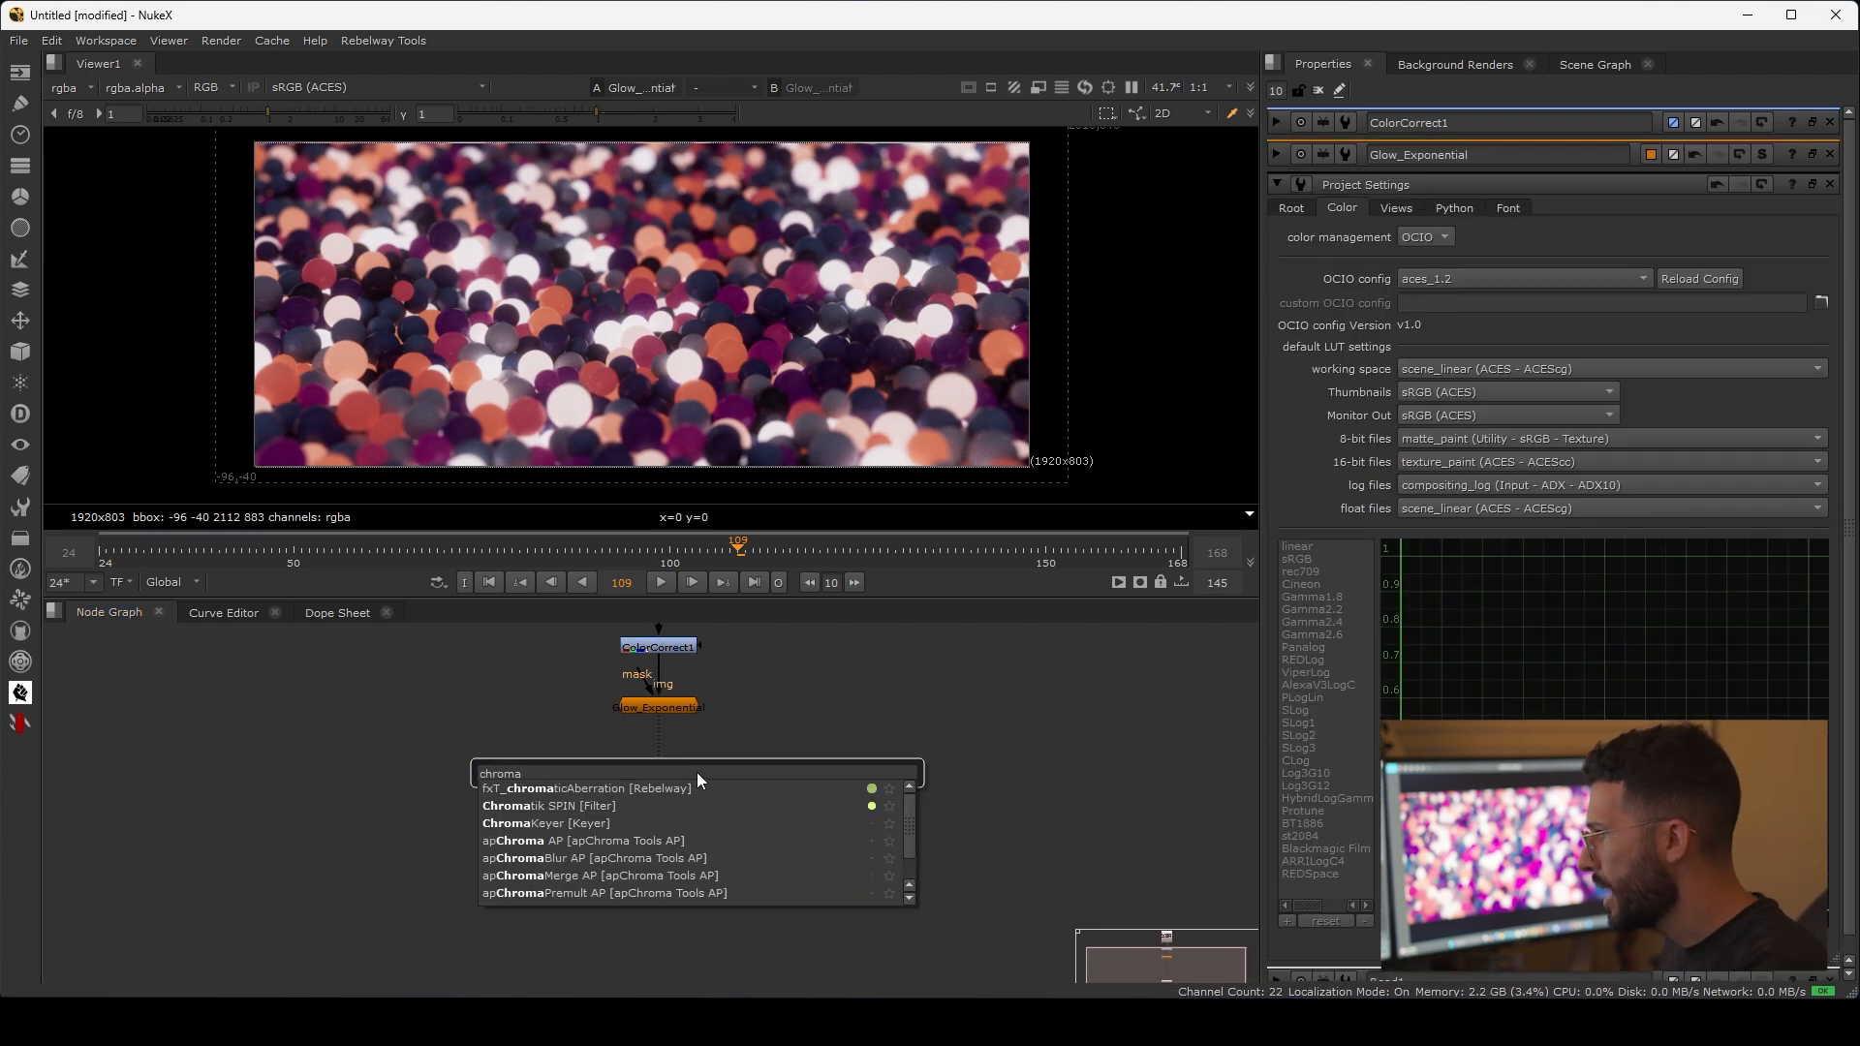
key(Down)
key(Down)
key(Return)
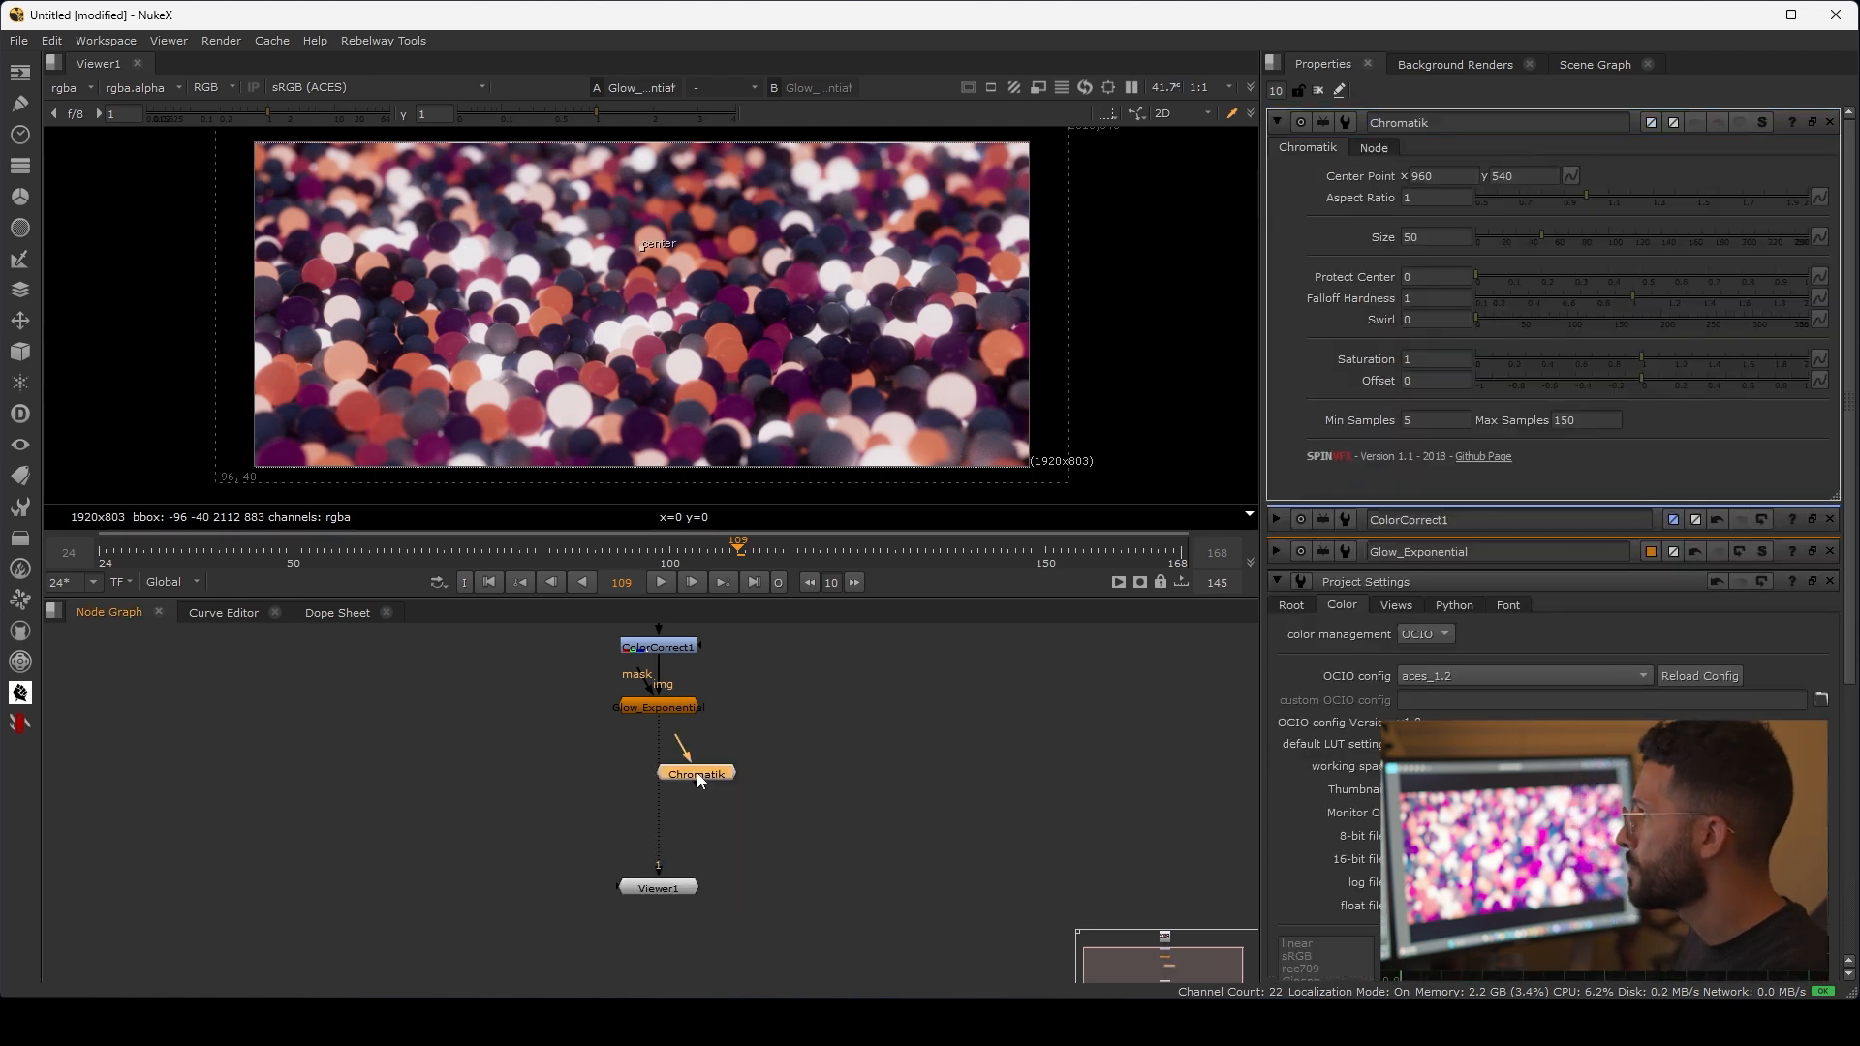
drag(695, 771, 661, 775)
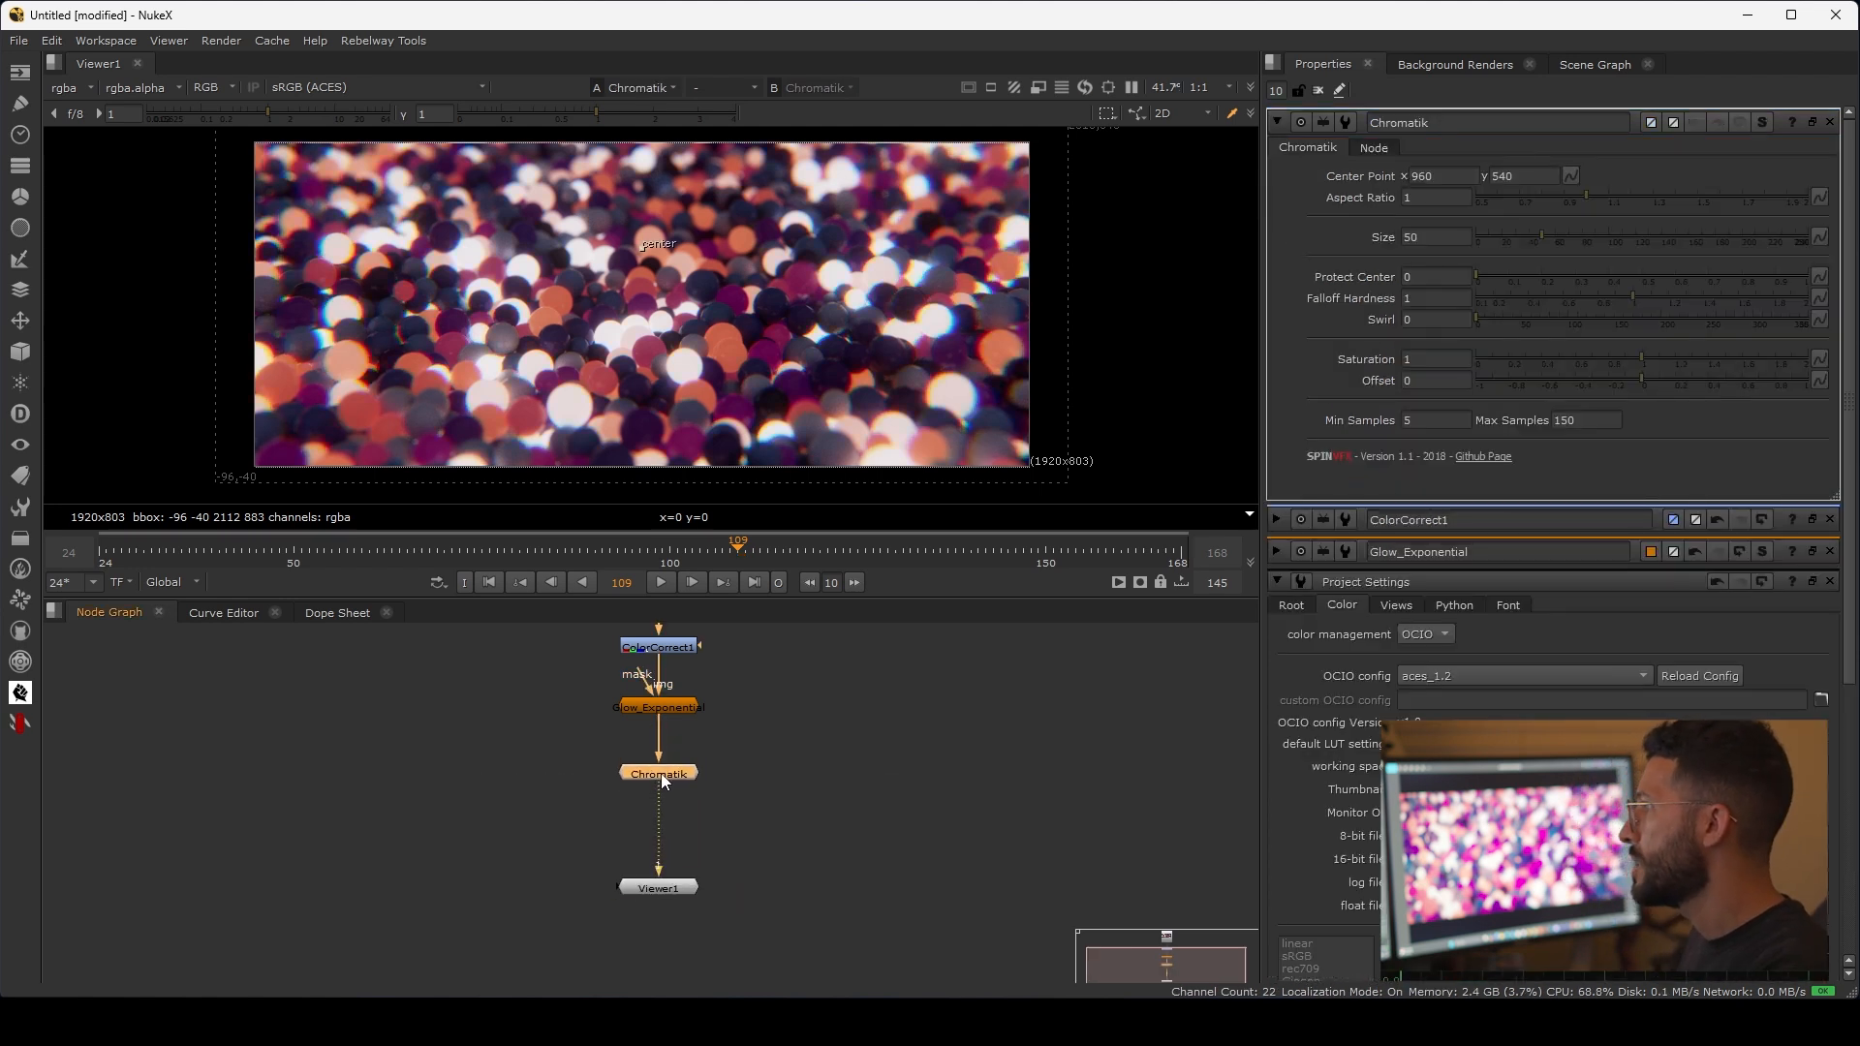
Step: Set the Chromatik size to 10
click(1447, 236)
text(10)
key(Return)
Step: Compare the gumball image up close with the Chromatik node disabled and enabled
scroll(731, 289, up, 4)
scroll(1062, 302, up, 3)
middle_drag(1061, 302, 938, 347)
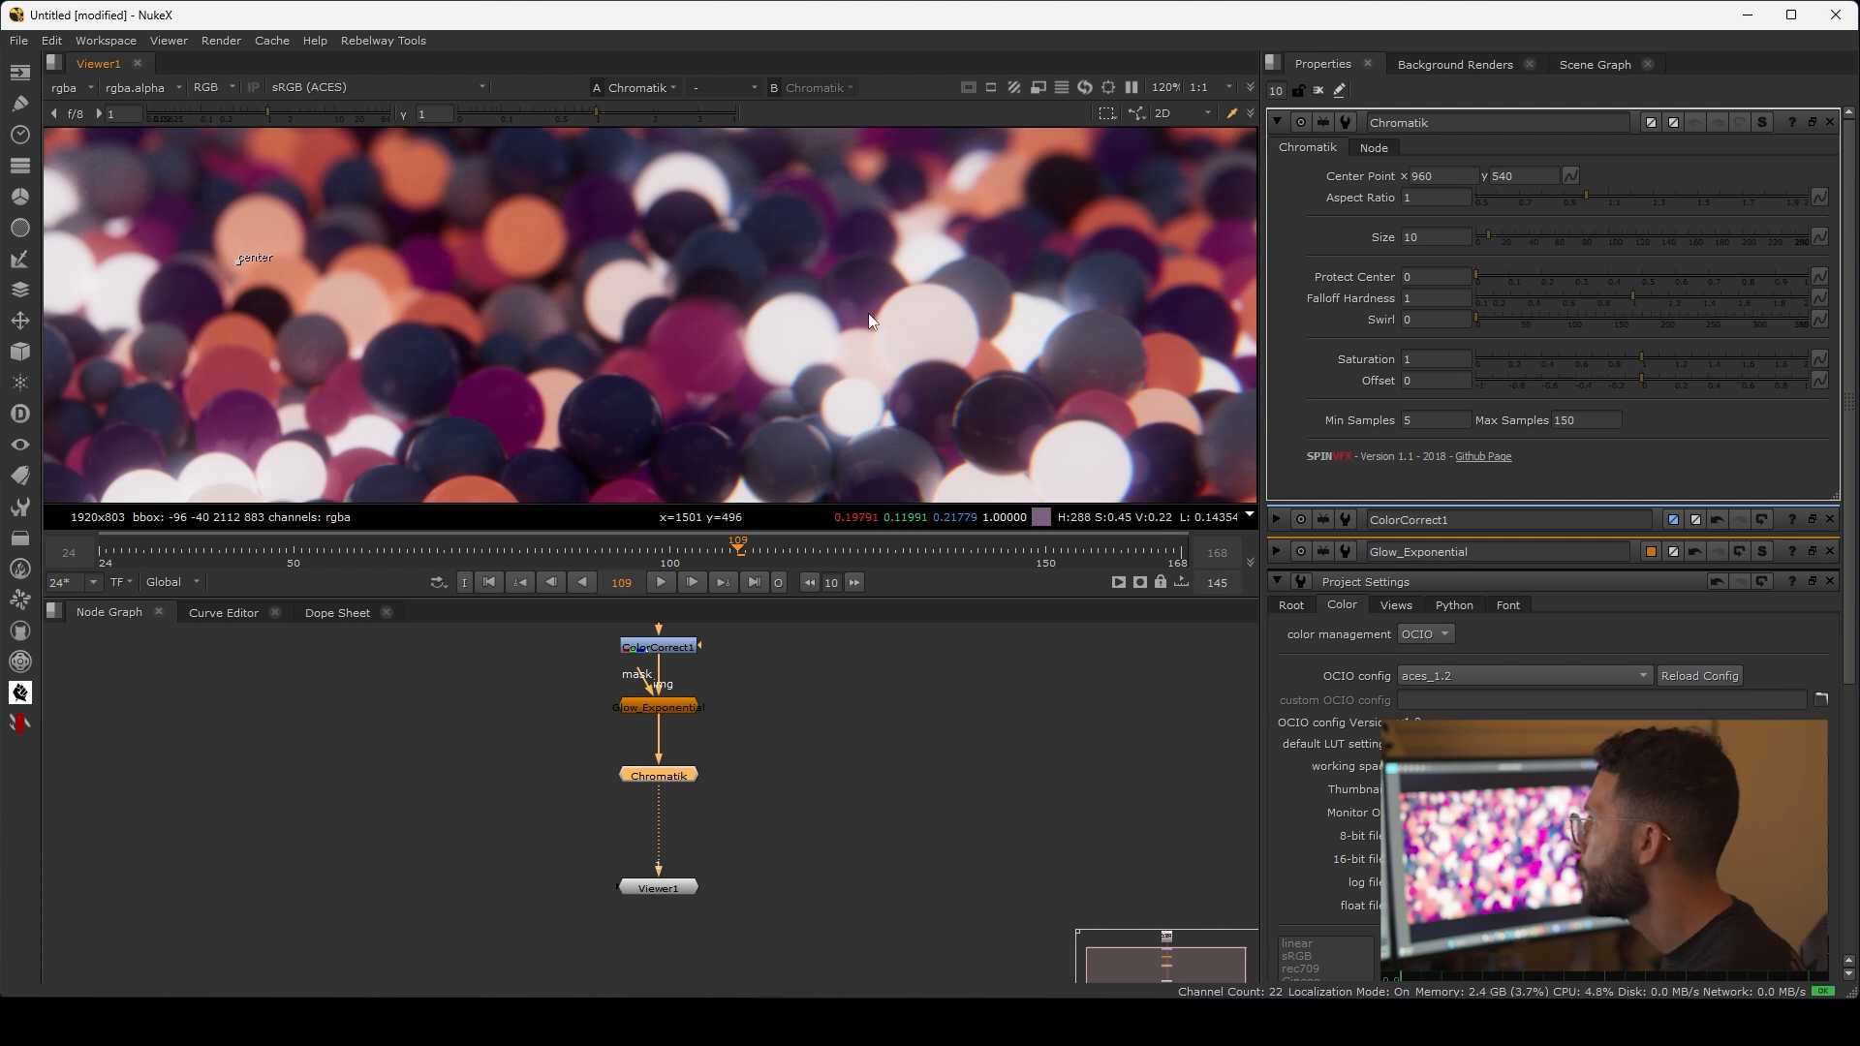
scroll(905, 313, up, 1)
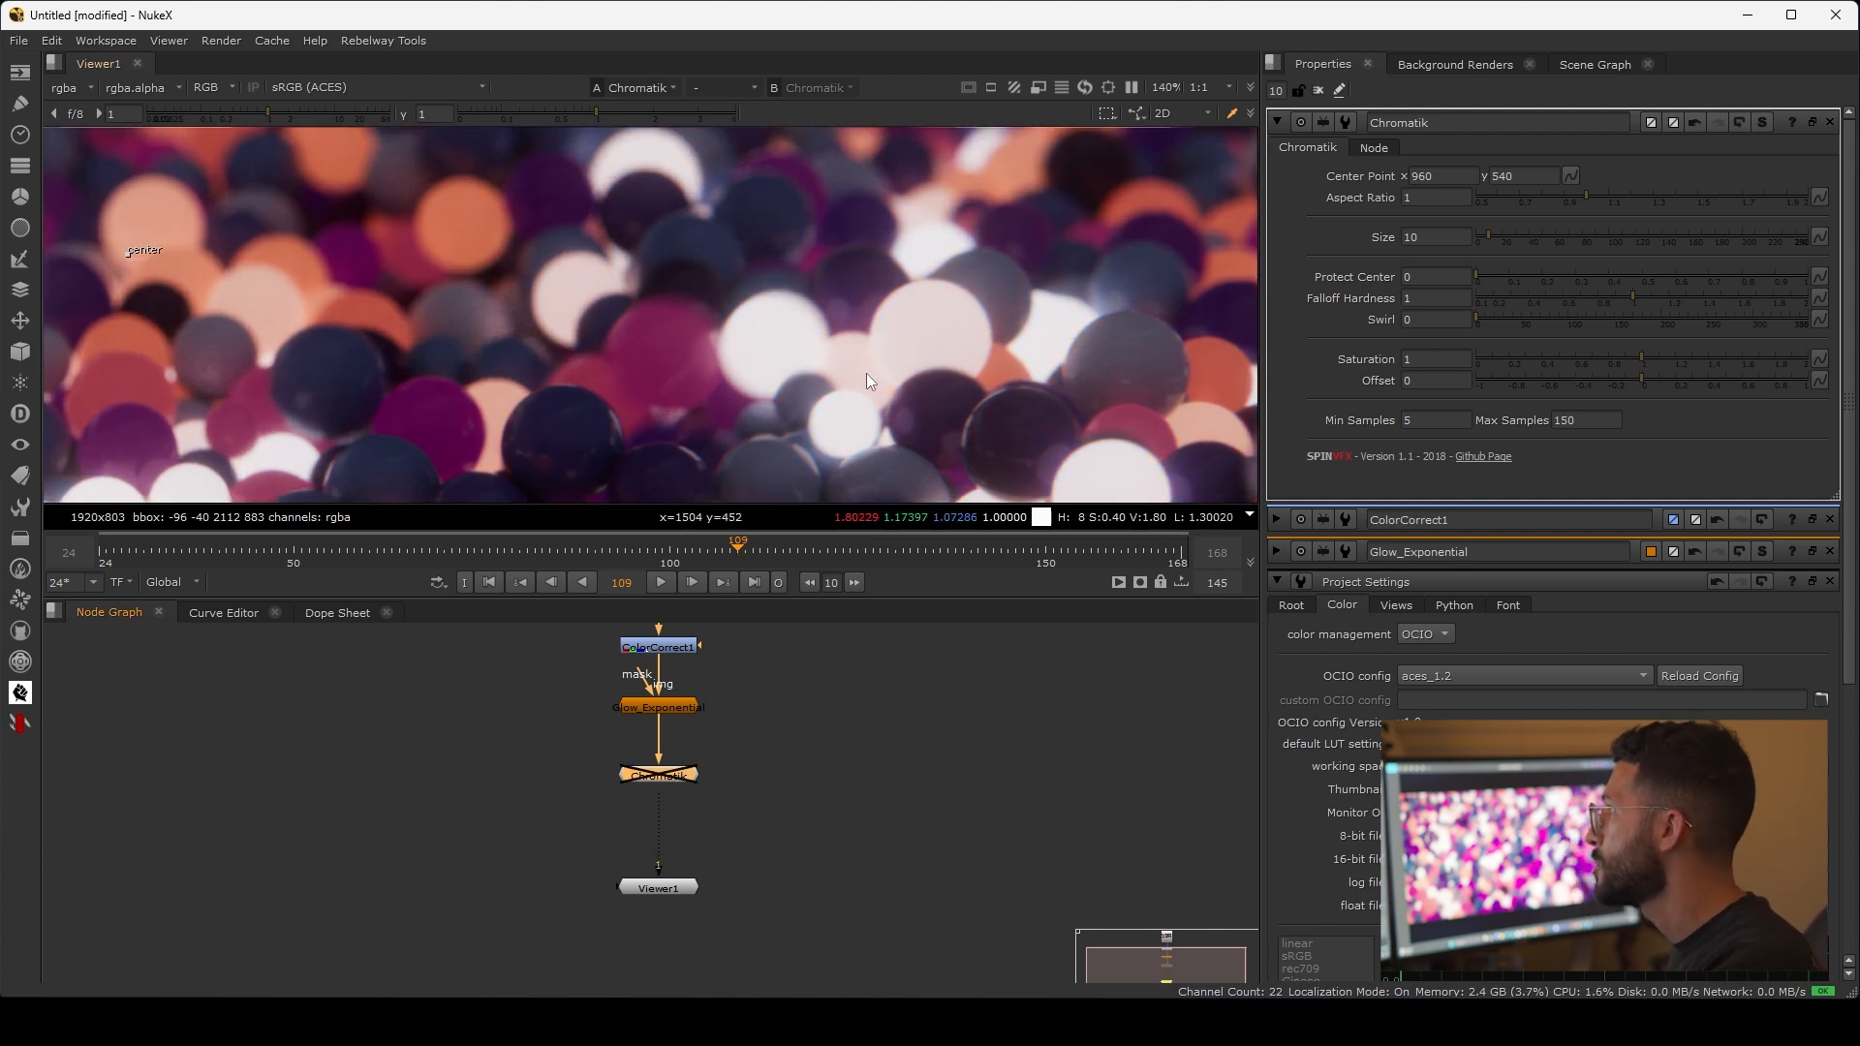
key(d)
scroll(886, 349, up, 2)
key(d)
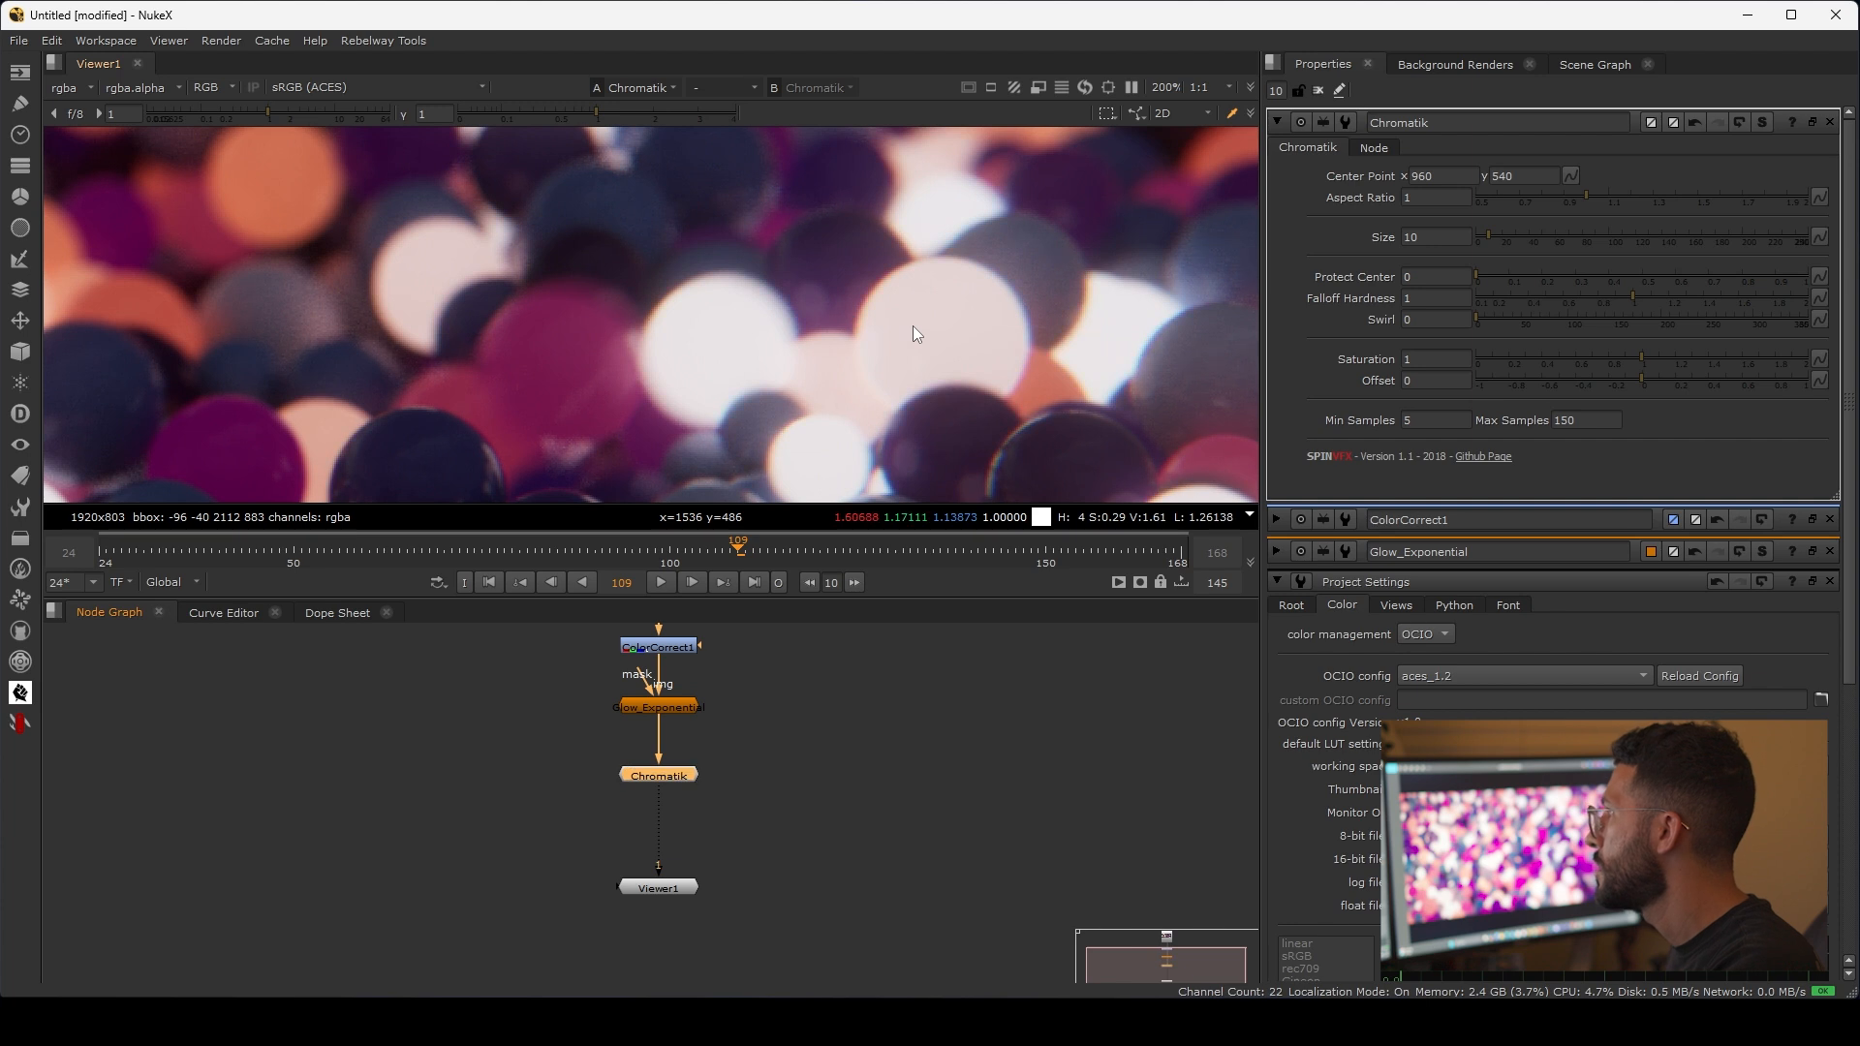
scroll(912, 334, down, 5)
key(f)
Step: Add a Grain_Advanced SPIN node between Chromatik and Viewer1
middle_drag(731, 773, 731, 749)
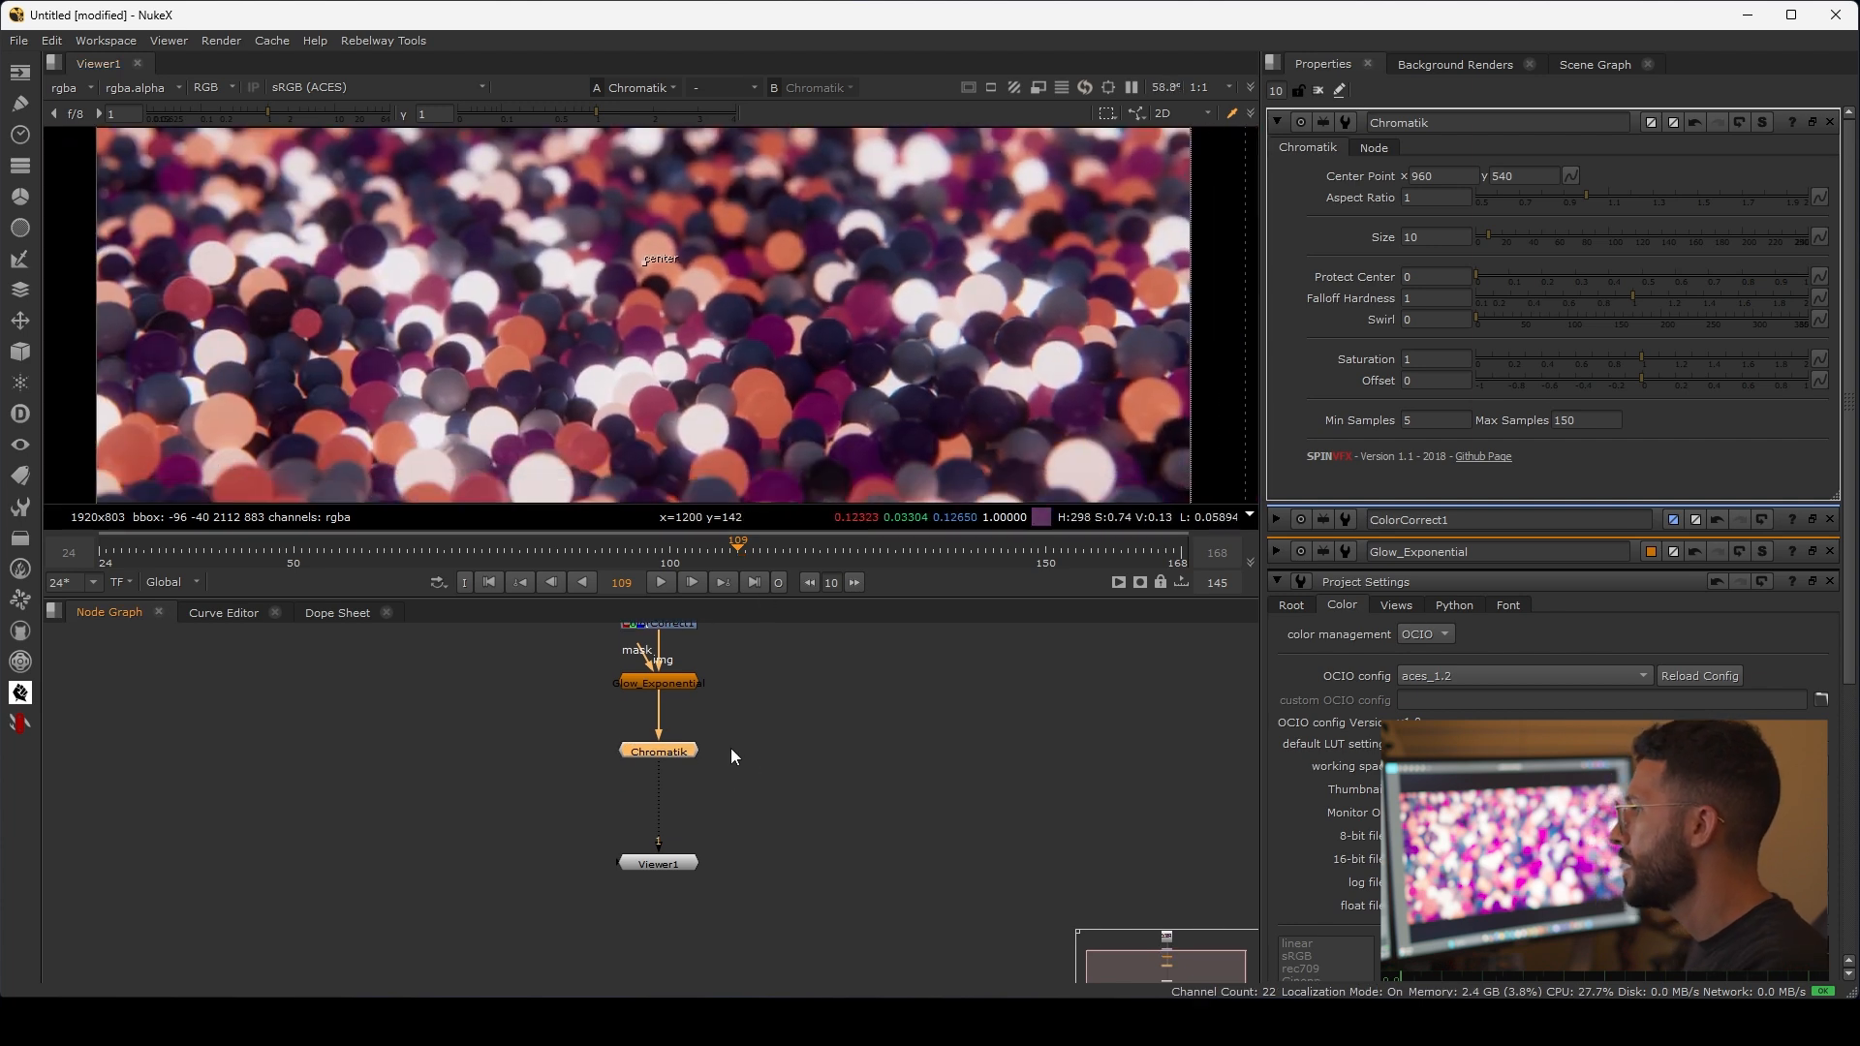
key(Tab)
text(graiun)
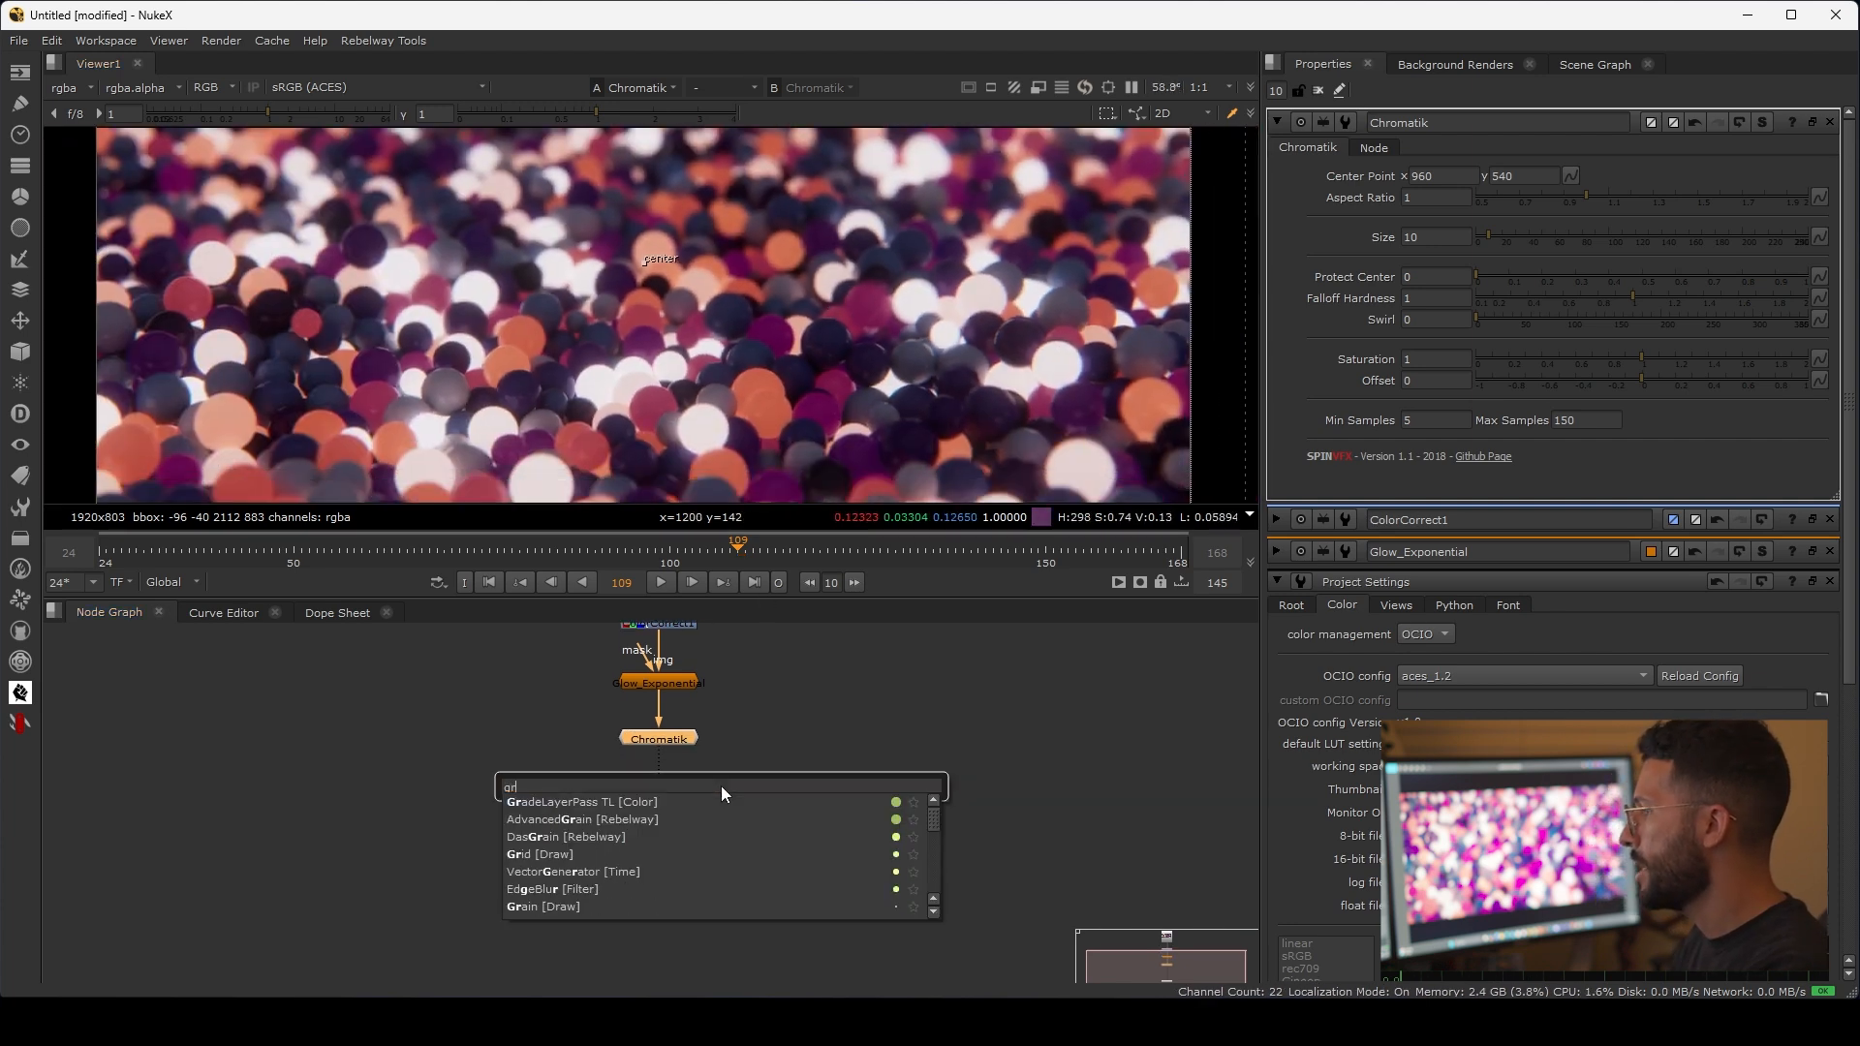
key(BackSpace)
key(BackSpace)
text(n)
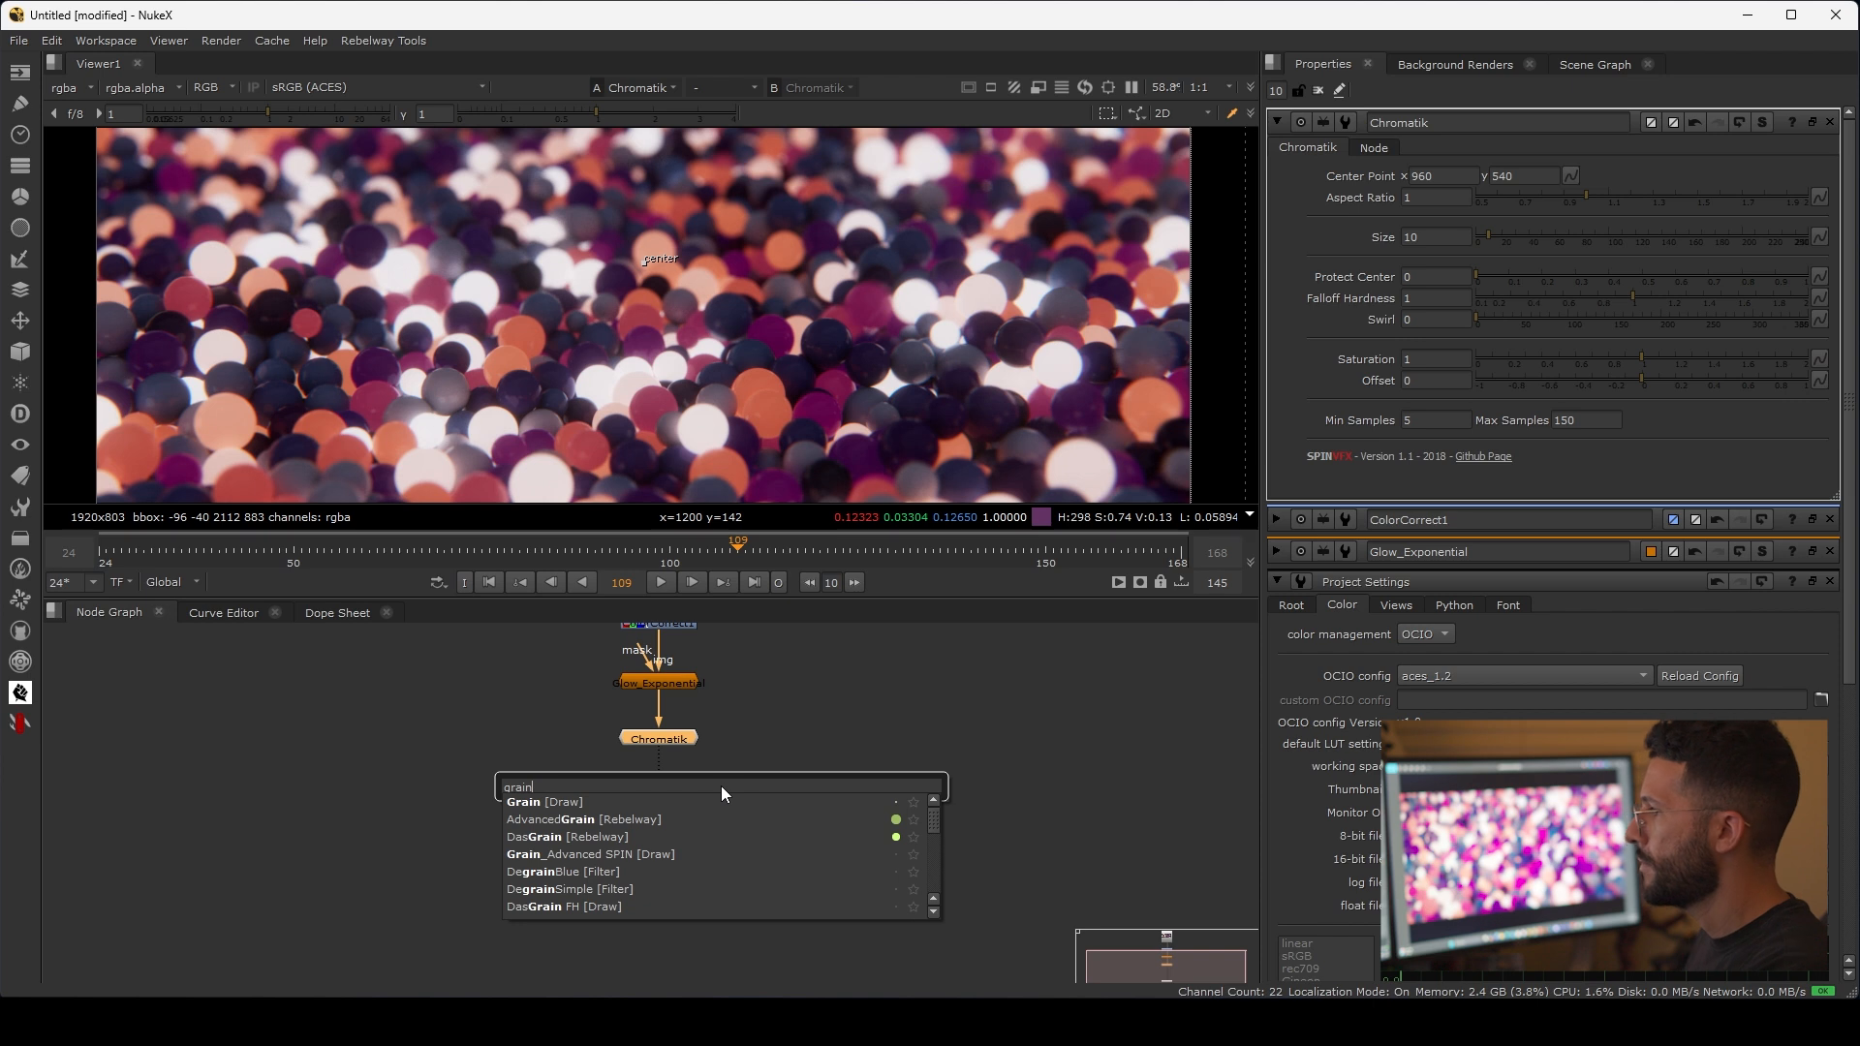
key(Down)
key(Down)
key(Down)
key(Down)
key(Return)
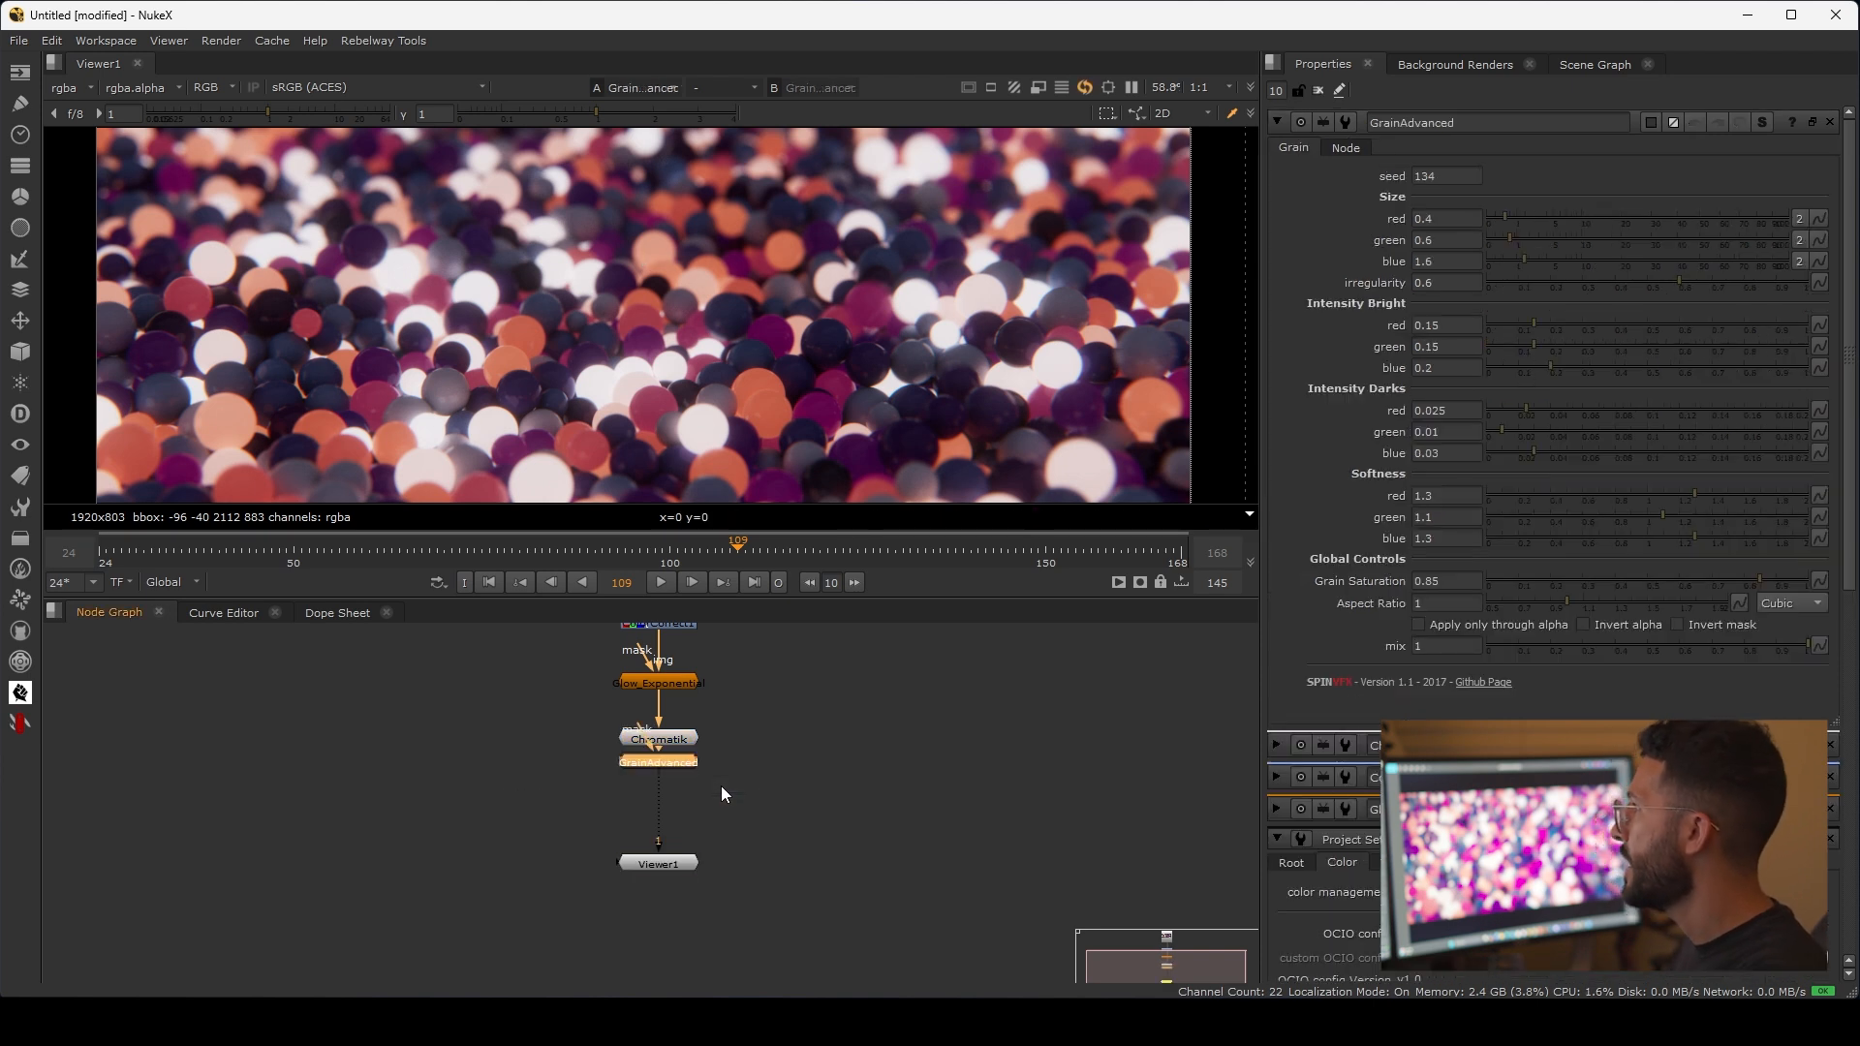
Step: Set the GrainAdvanced size to 0.2 for red, 0.2 for green and 0.4 for blue
drag(1439, 220, 1382, 221)
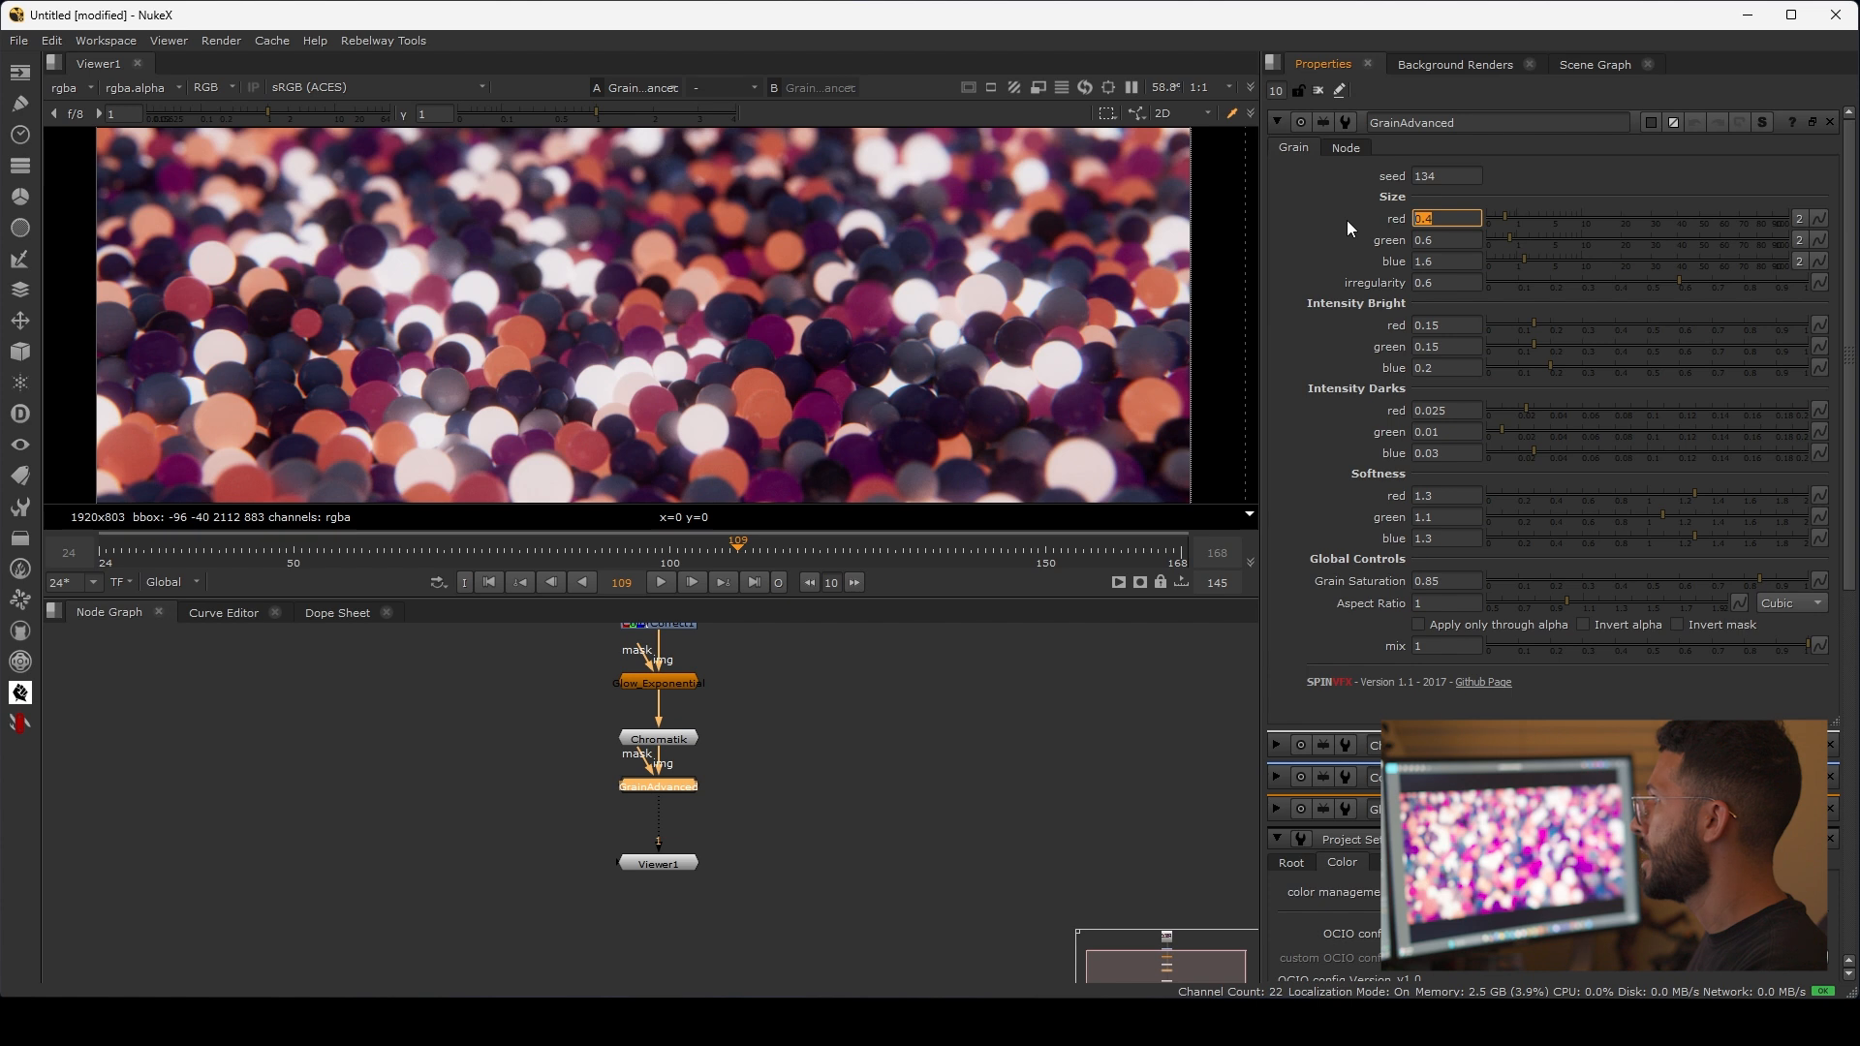
text(0.)
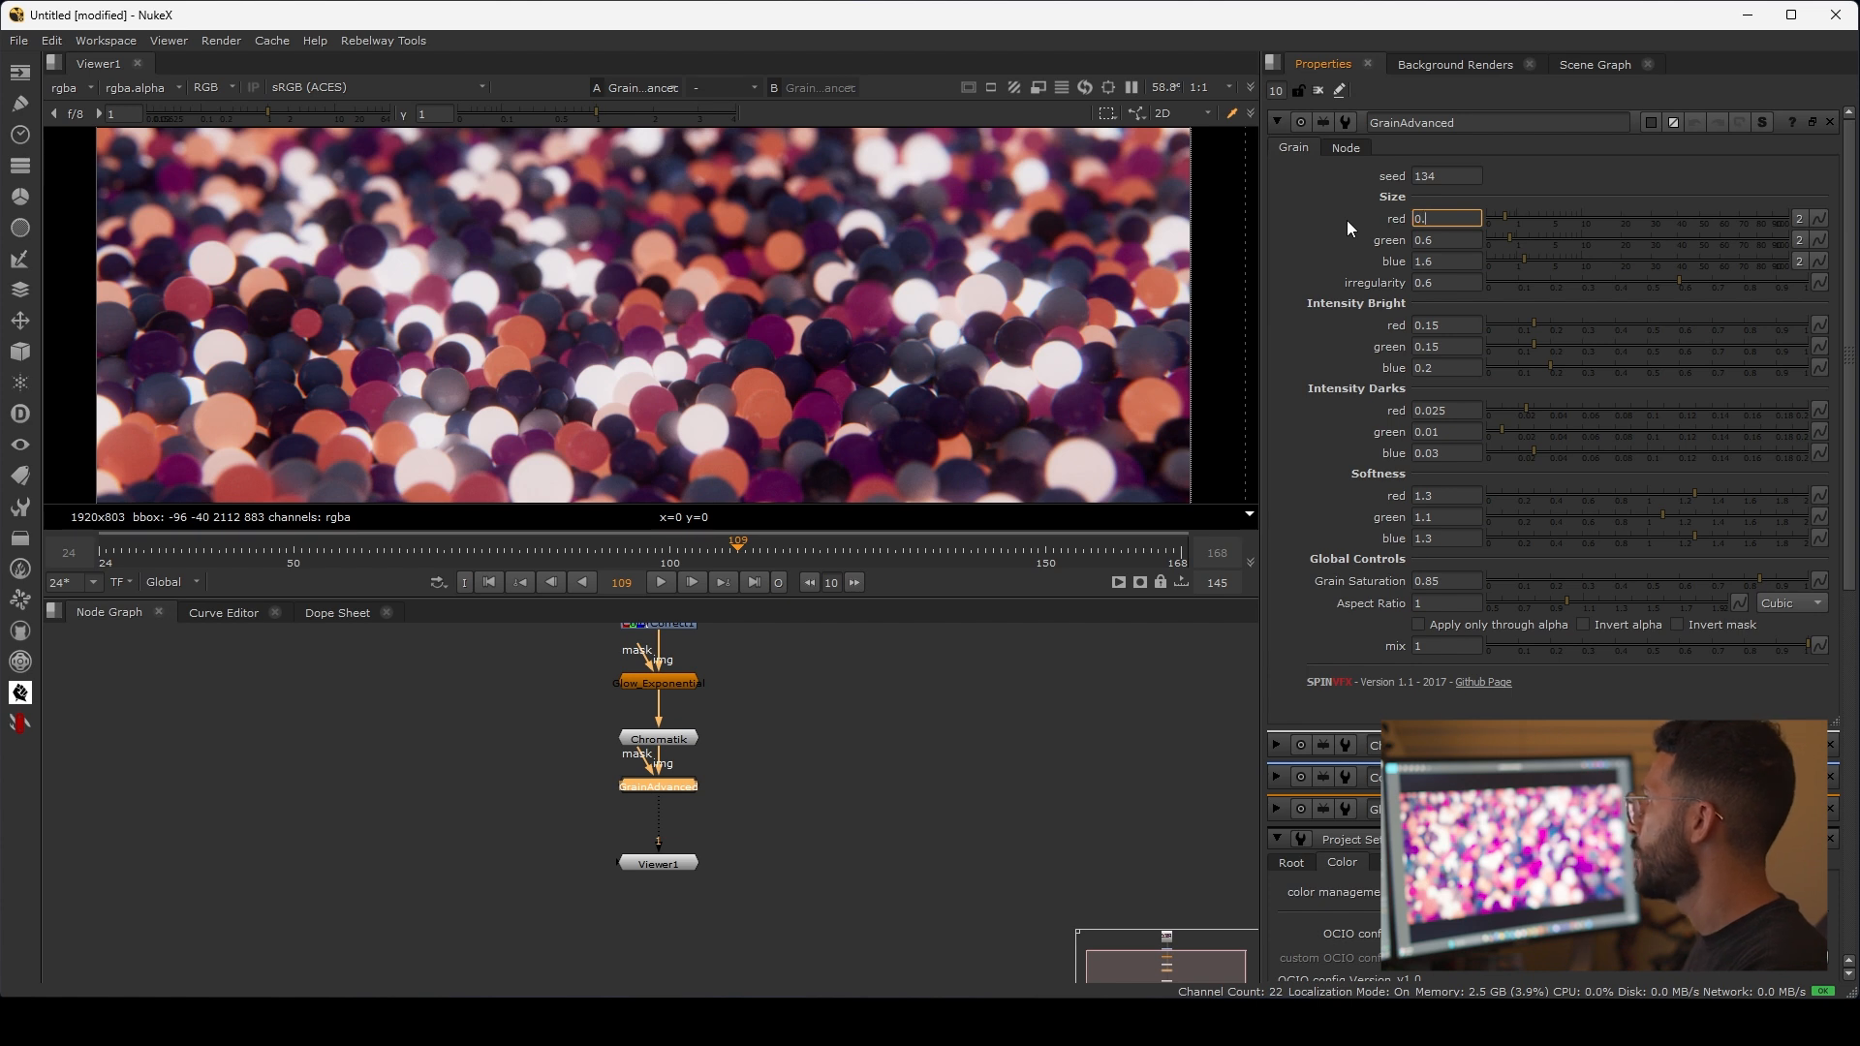
text(2)
key(Tab)
text(0.2)
key(Tab)
text(0.4)
key(Return)
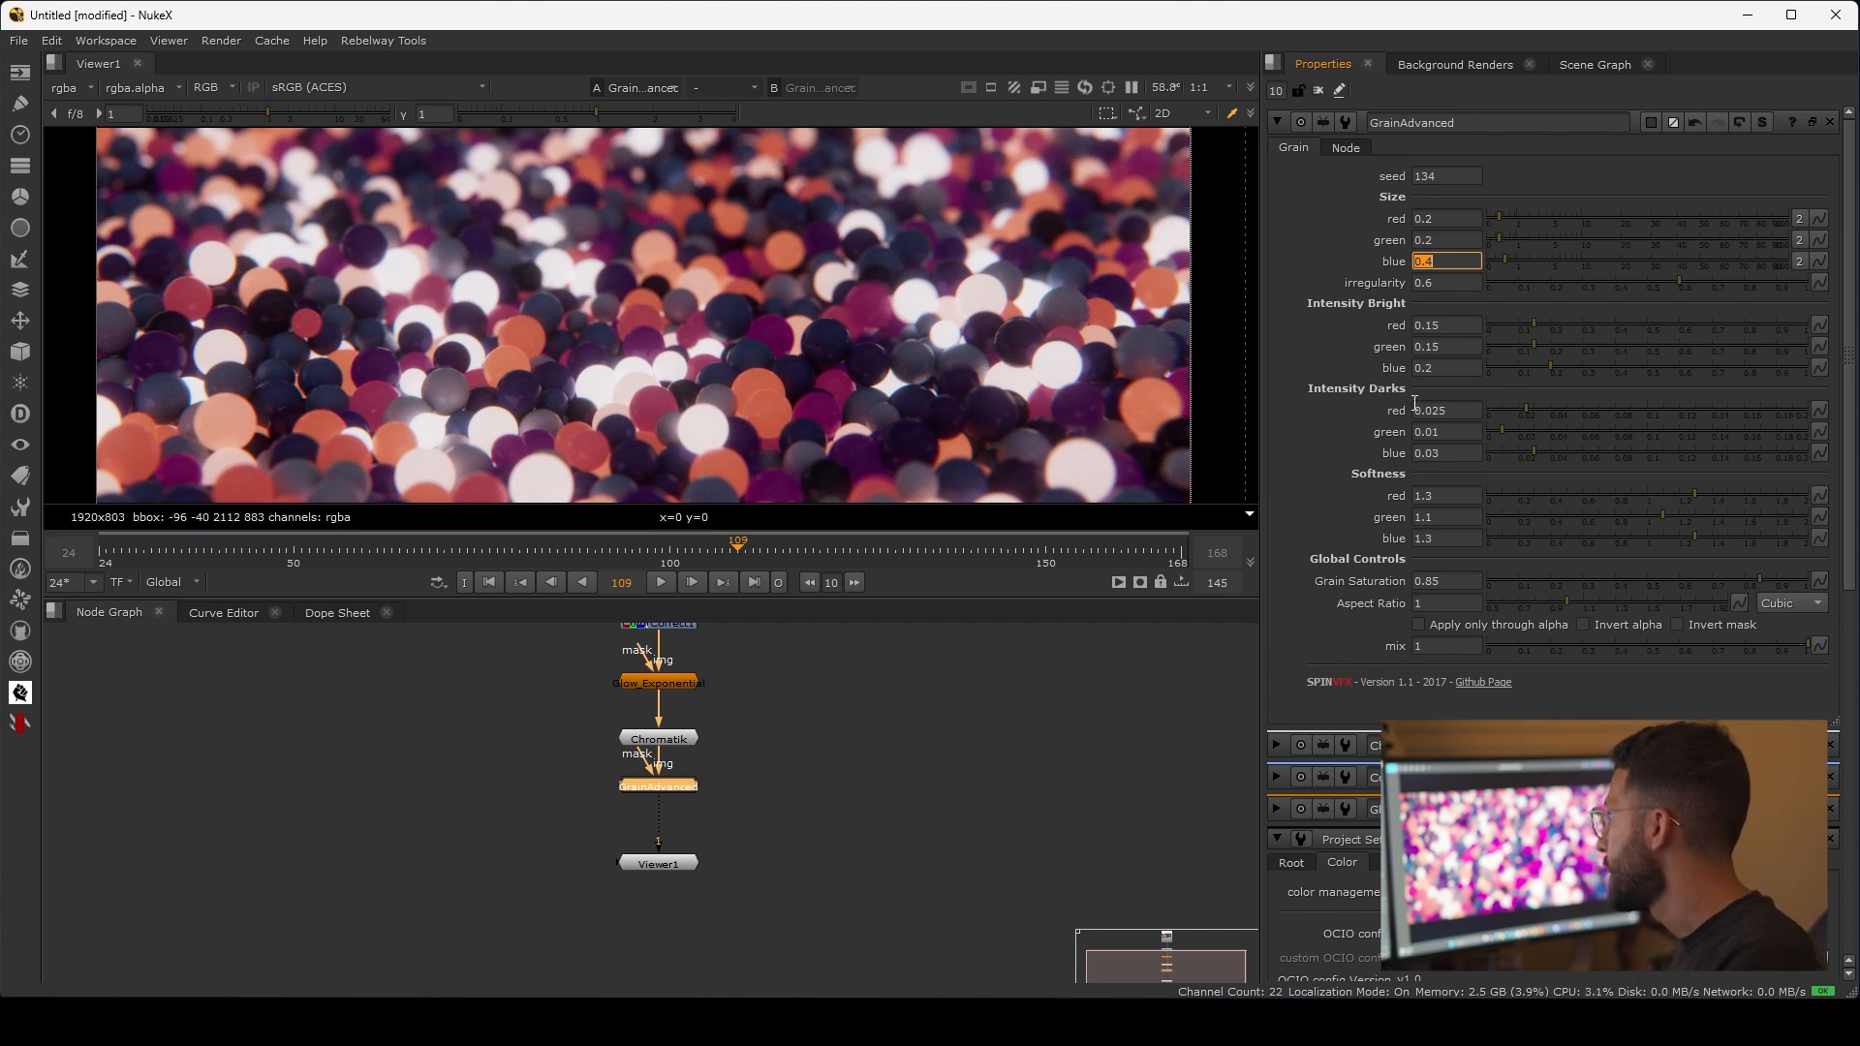
Step: Compare the gumball image up close with the GrainAdvanced node disabled and enabled
middle_drag(869, 715, 1018, 689)
scroll(684, 392, up, 6)
click(927, 771)
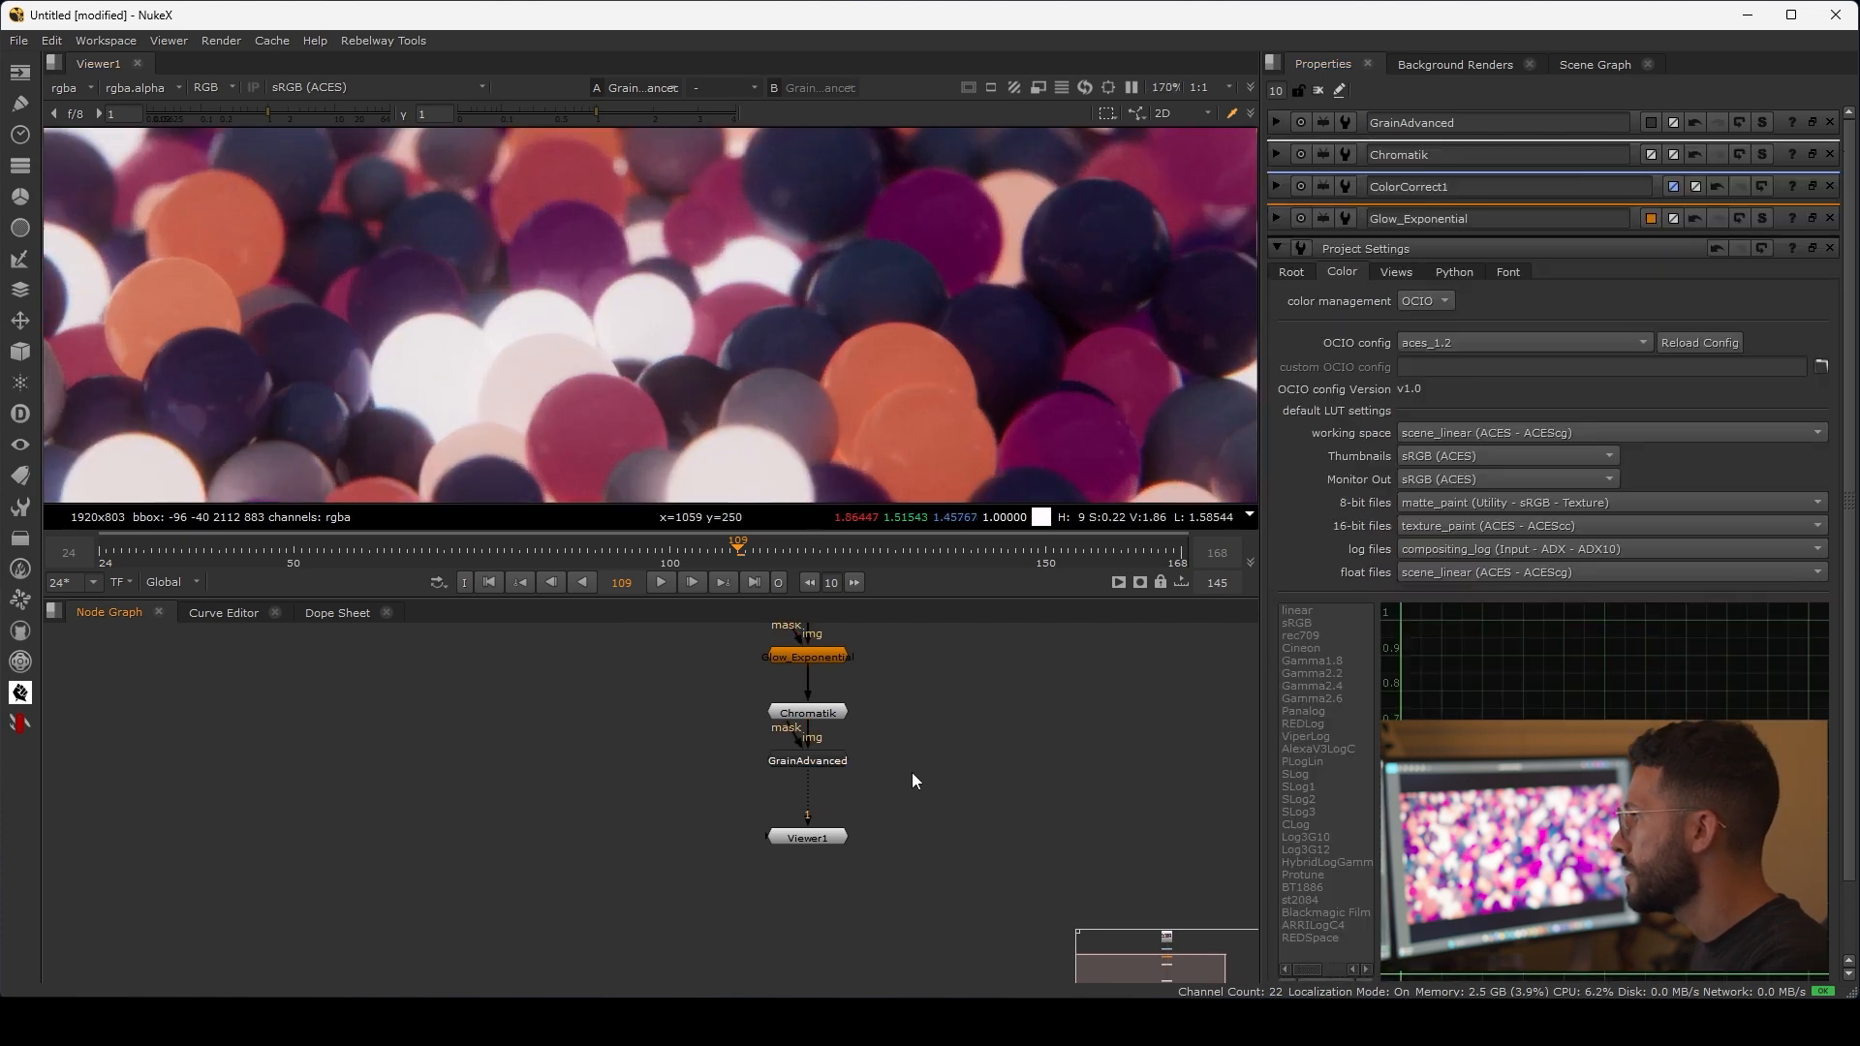
double_click(815, 768)
key(d)
key(d)
key(d)
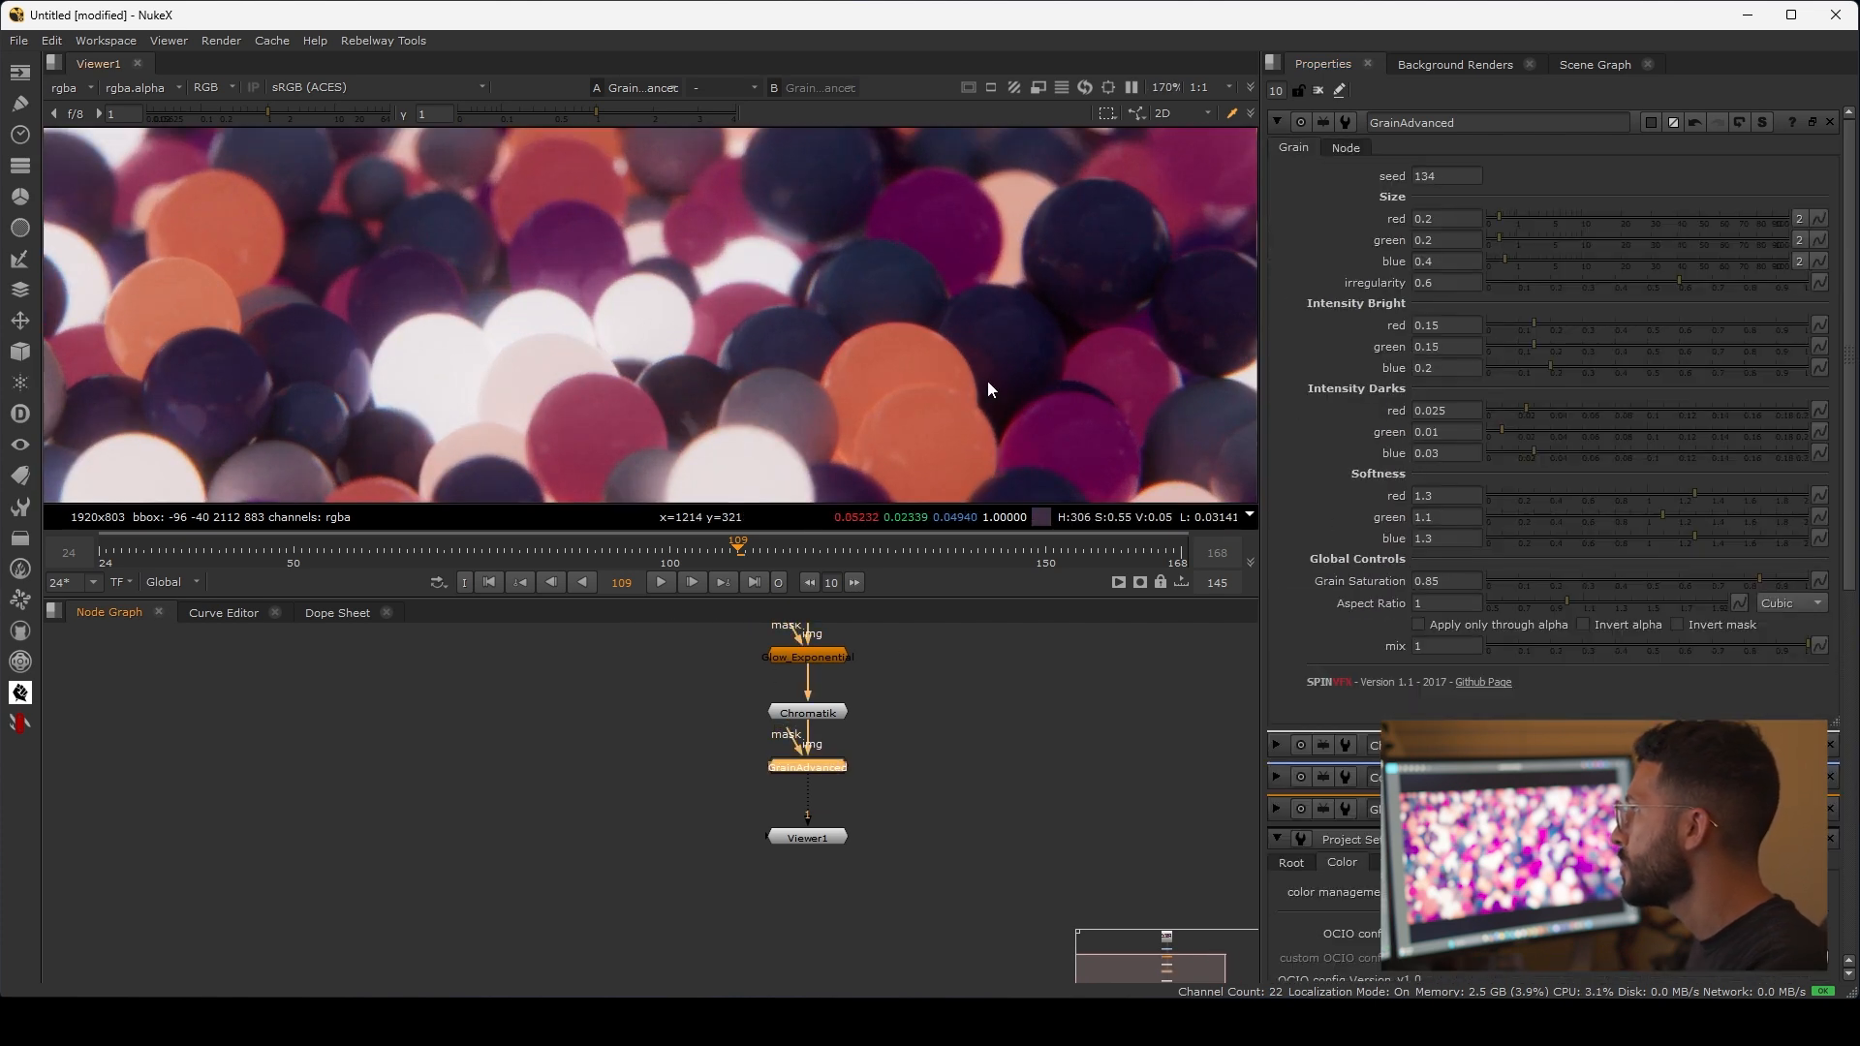
key(d)
scroll(876, 337, down, 7)
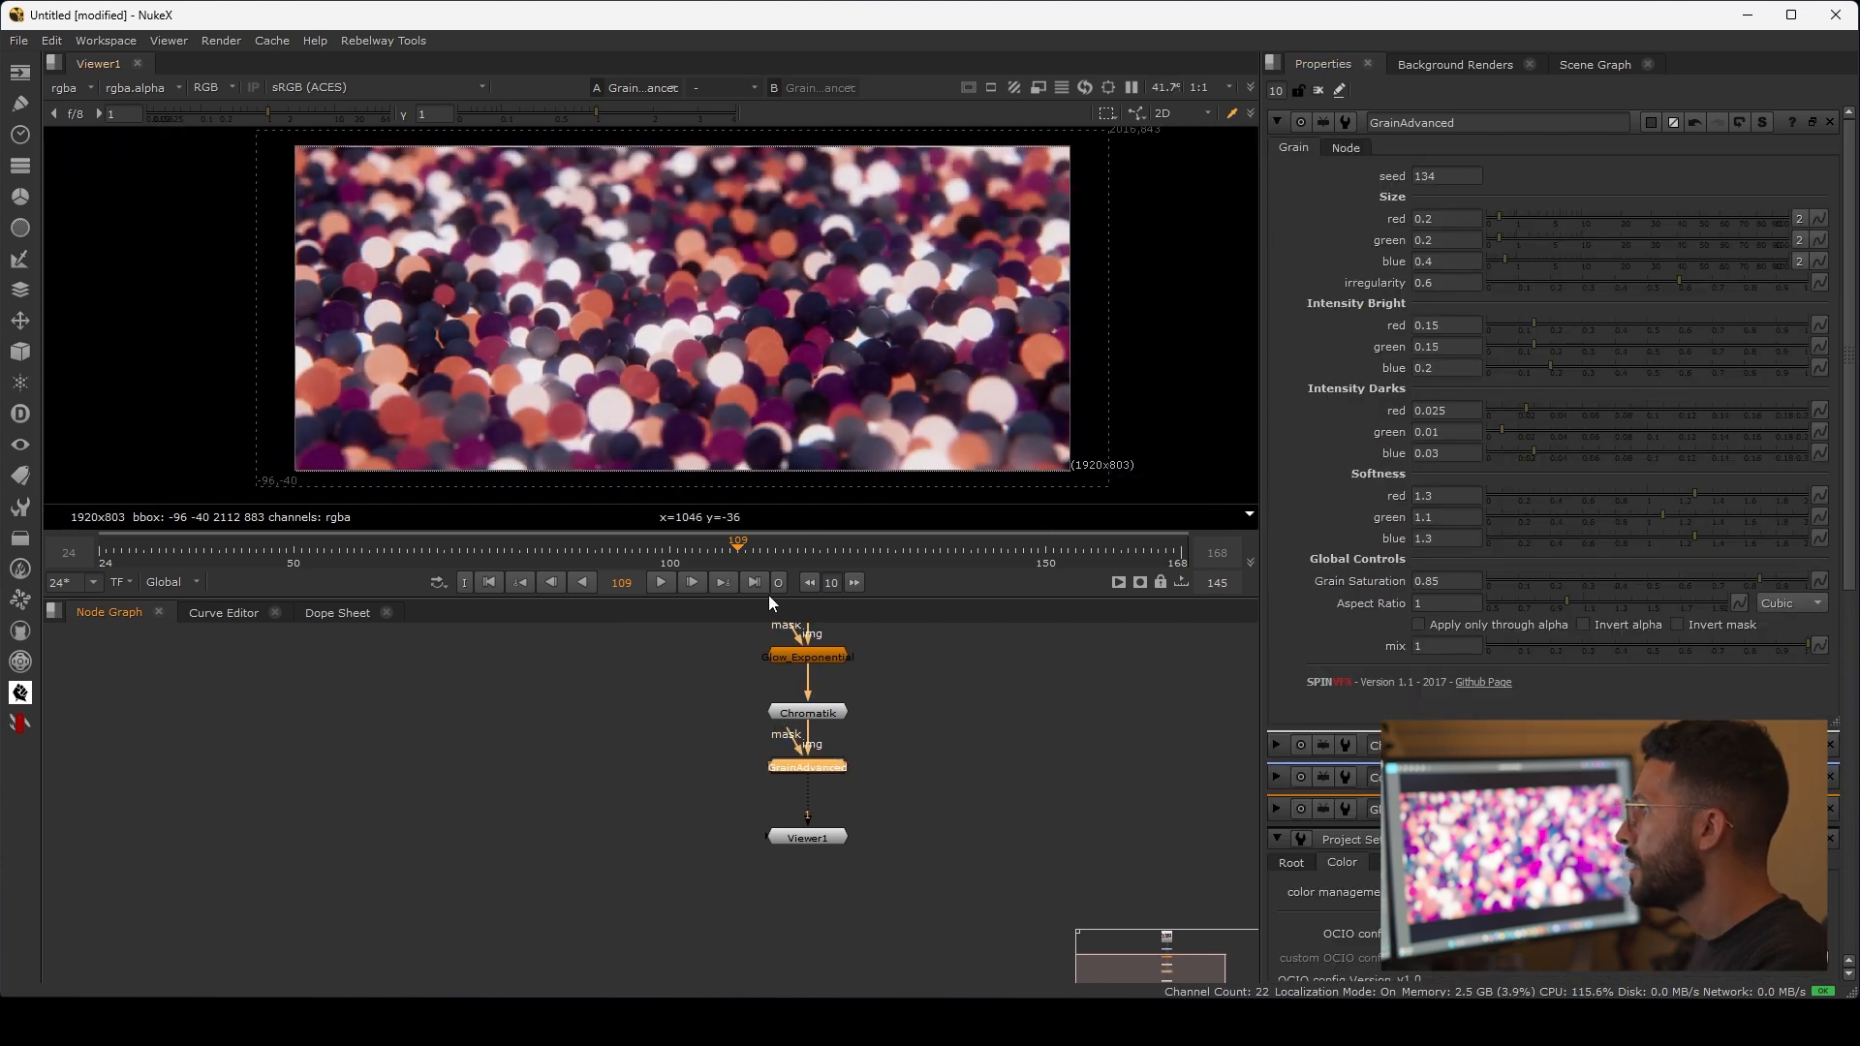
Step: Add a second ColorCorrect node between GrainAdvanced and Viewer1
middle_drag(897, 816, 904, 758)
drag(814, 782, 815, 884)
click(899, 772)
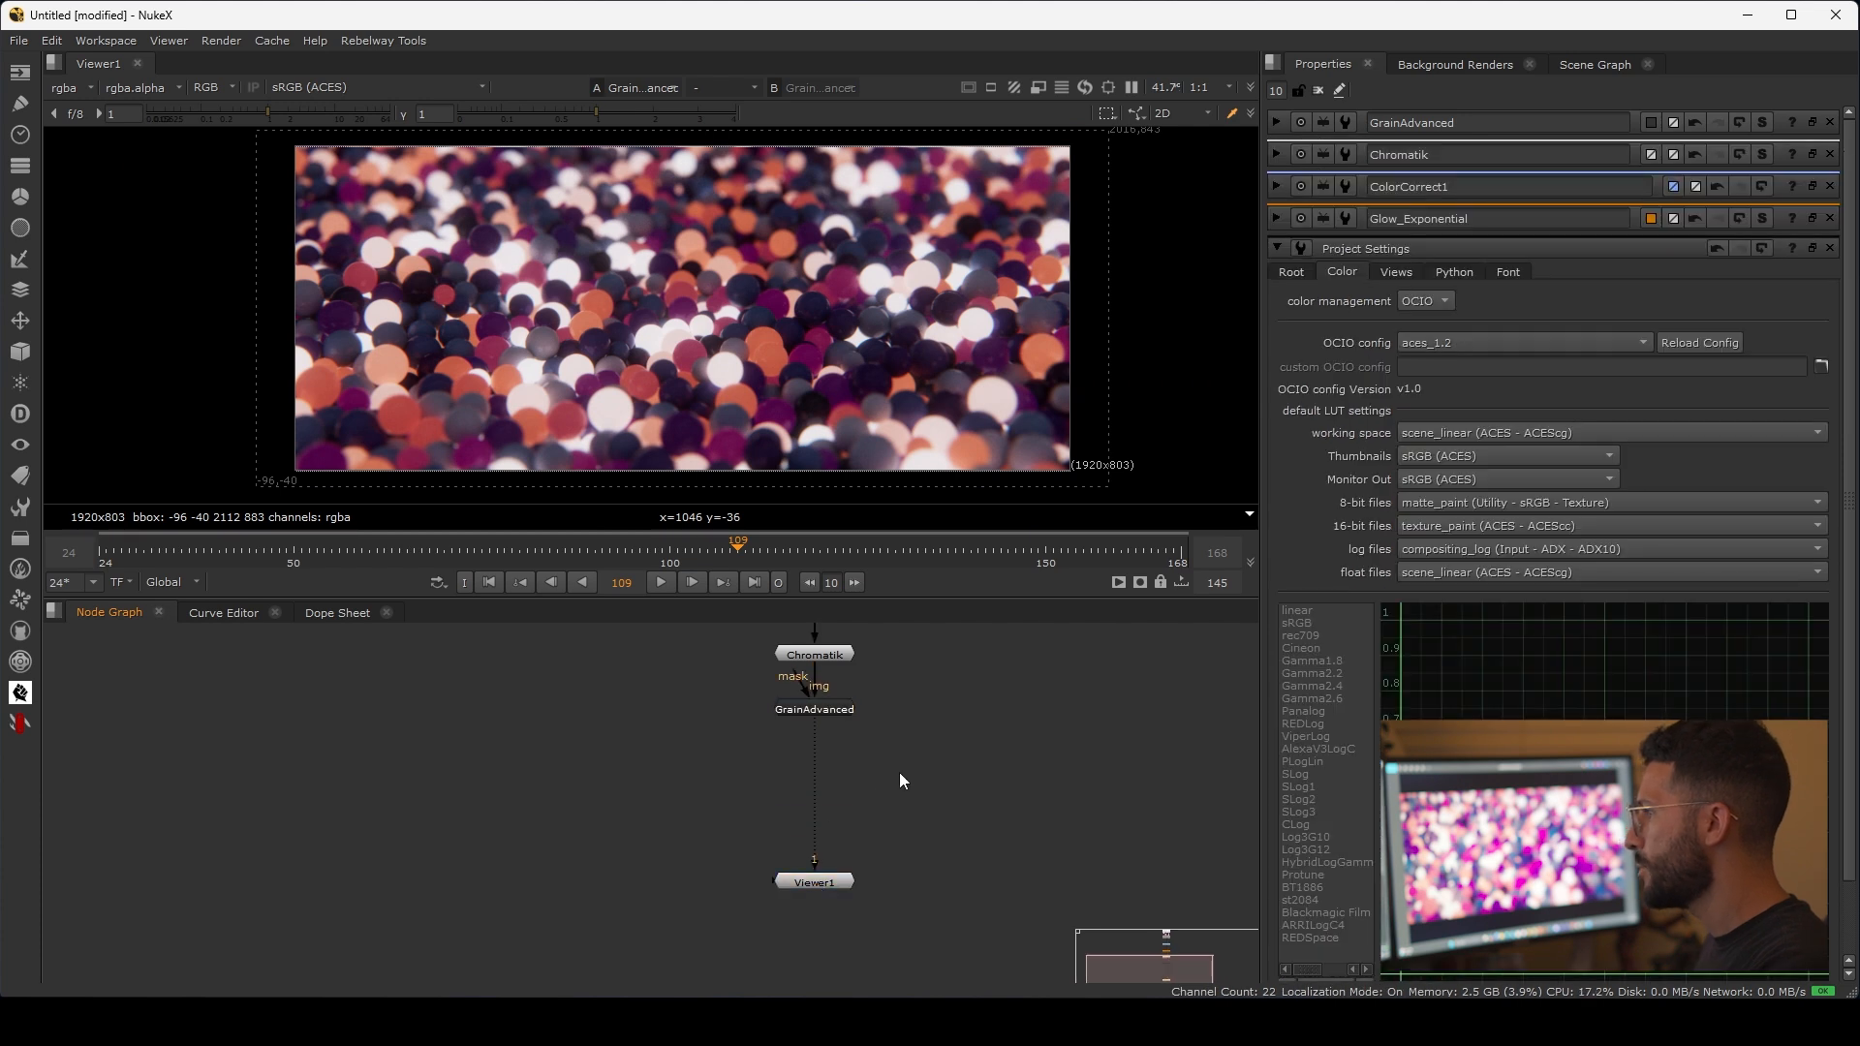
key(c)
drag(903, 770, 816, 798)
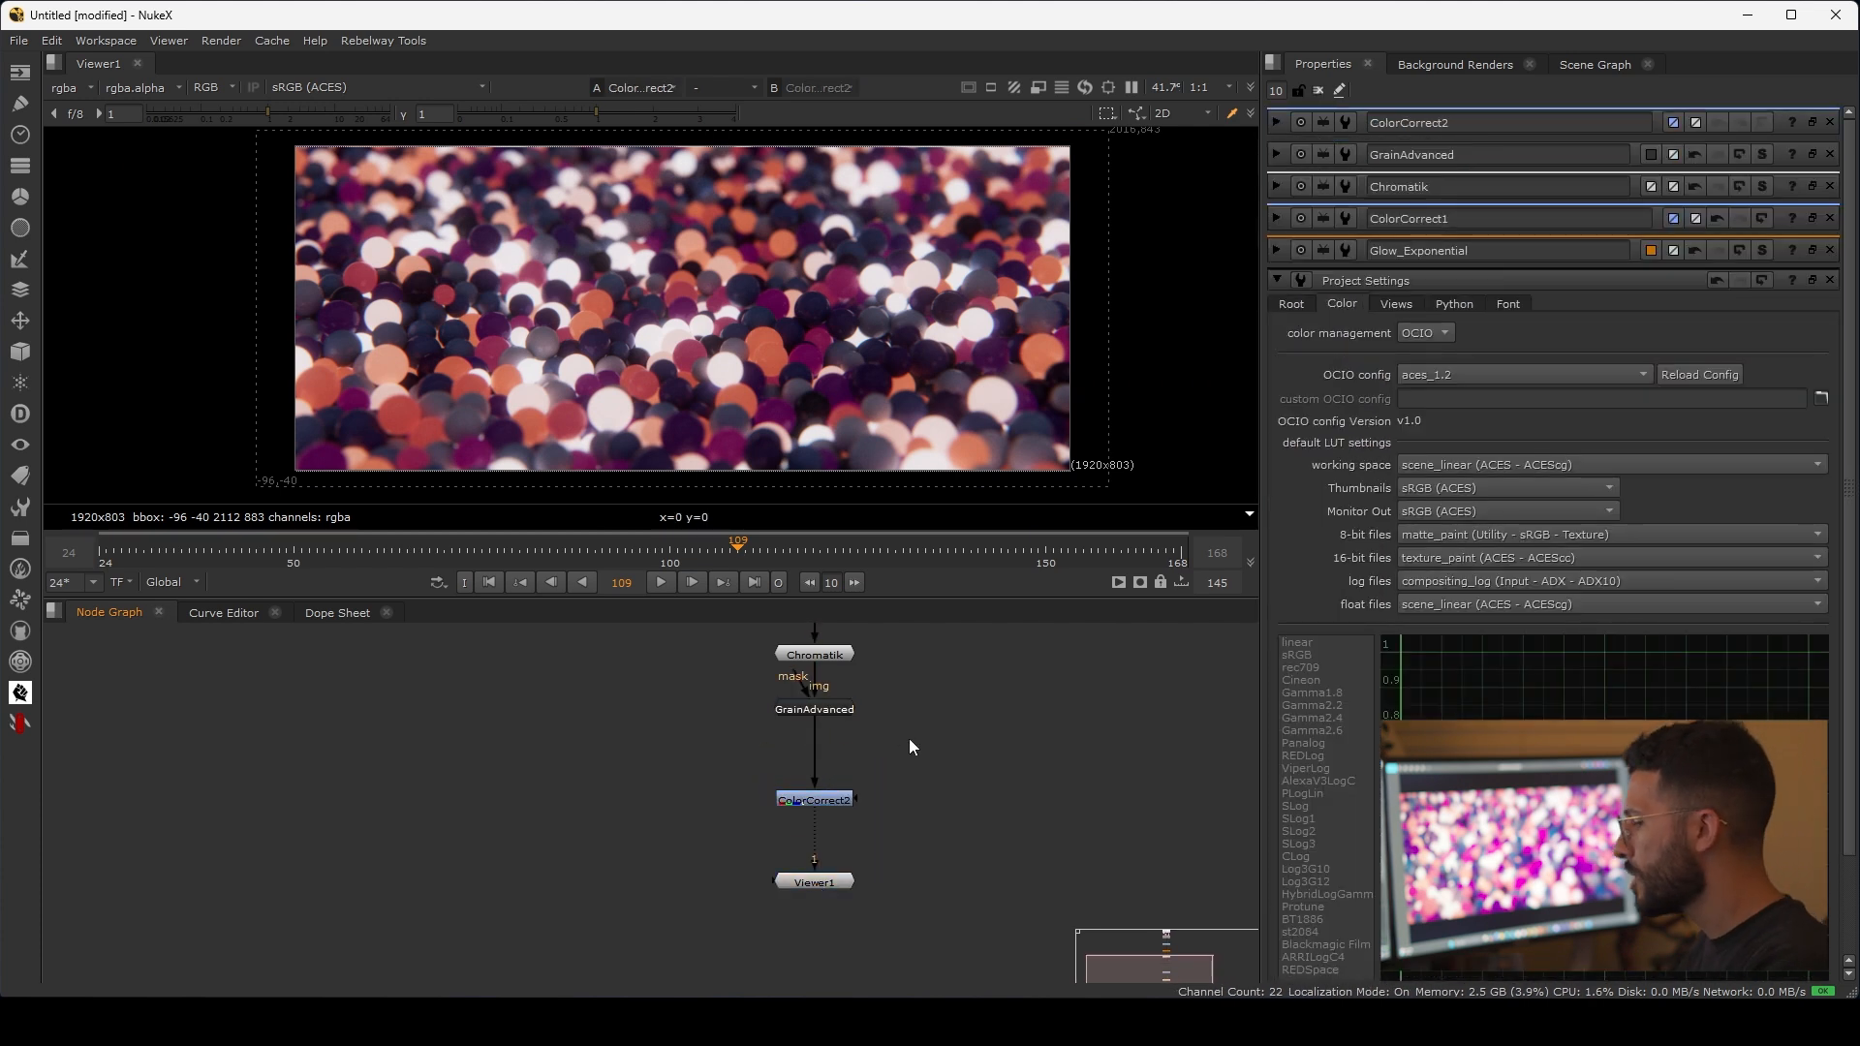
Step: Connect a Roto node to the mask input of ColorCorrect2 and draw an ellipse spanning the whole image frame
key(o)
drag(910, 745, 983, 702)
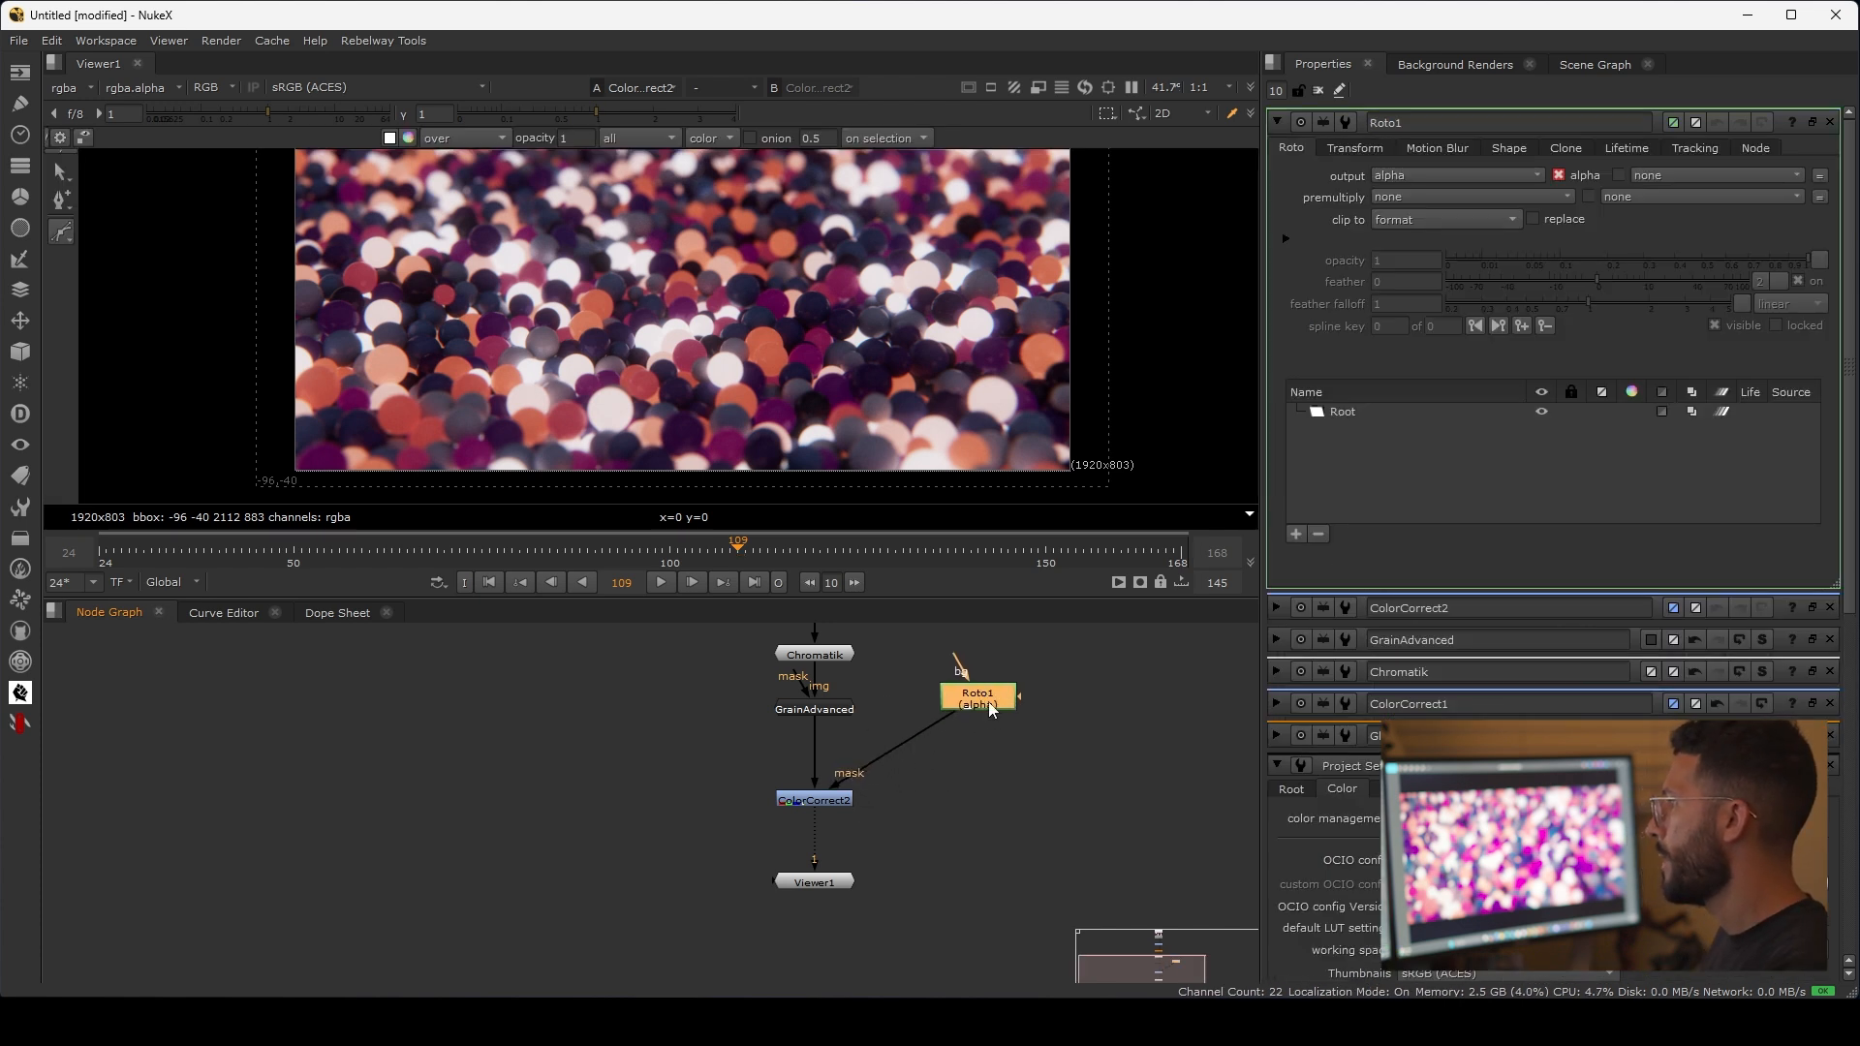
scroll(711, 235, down, 2)
middle_drag(680, 277, 655, 302)
scroll(655, 302, up, 2)
drag(61, 232, 147, 287)
scroll(449, 304, down, 1)
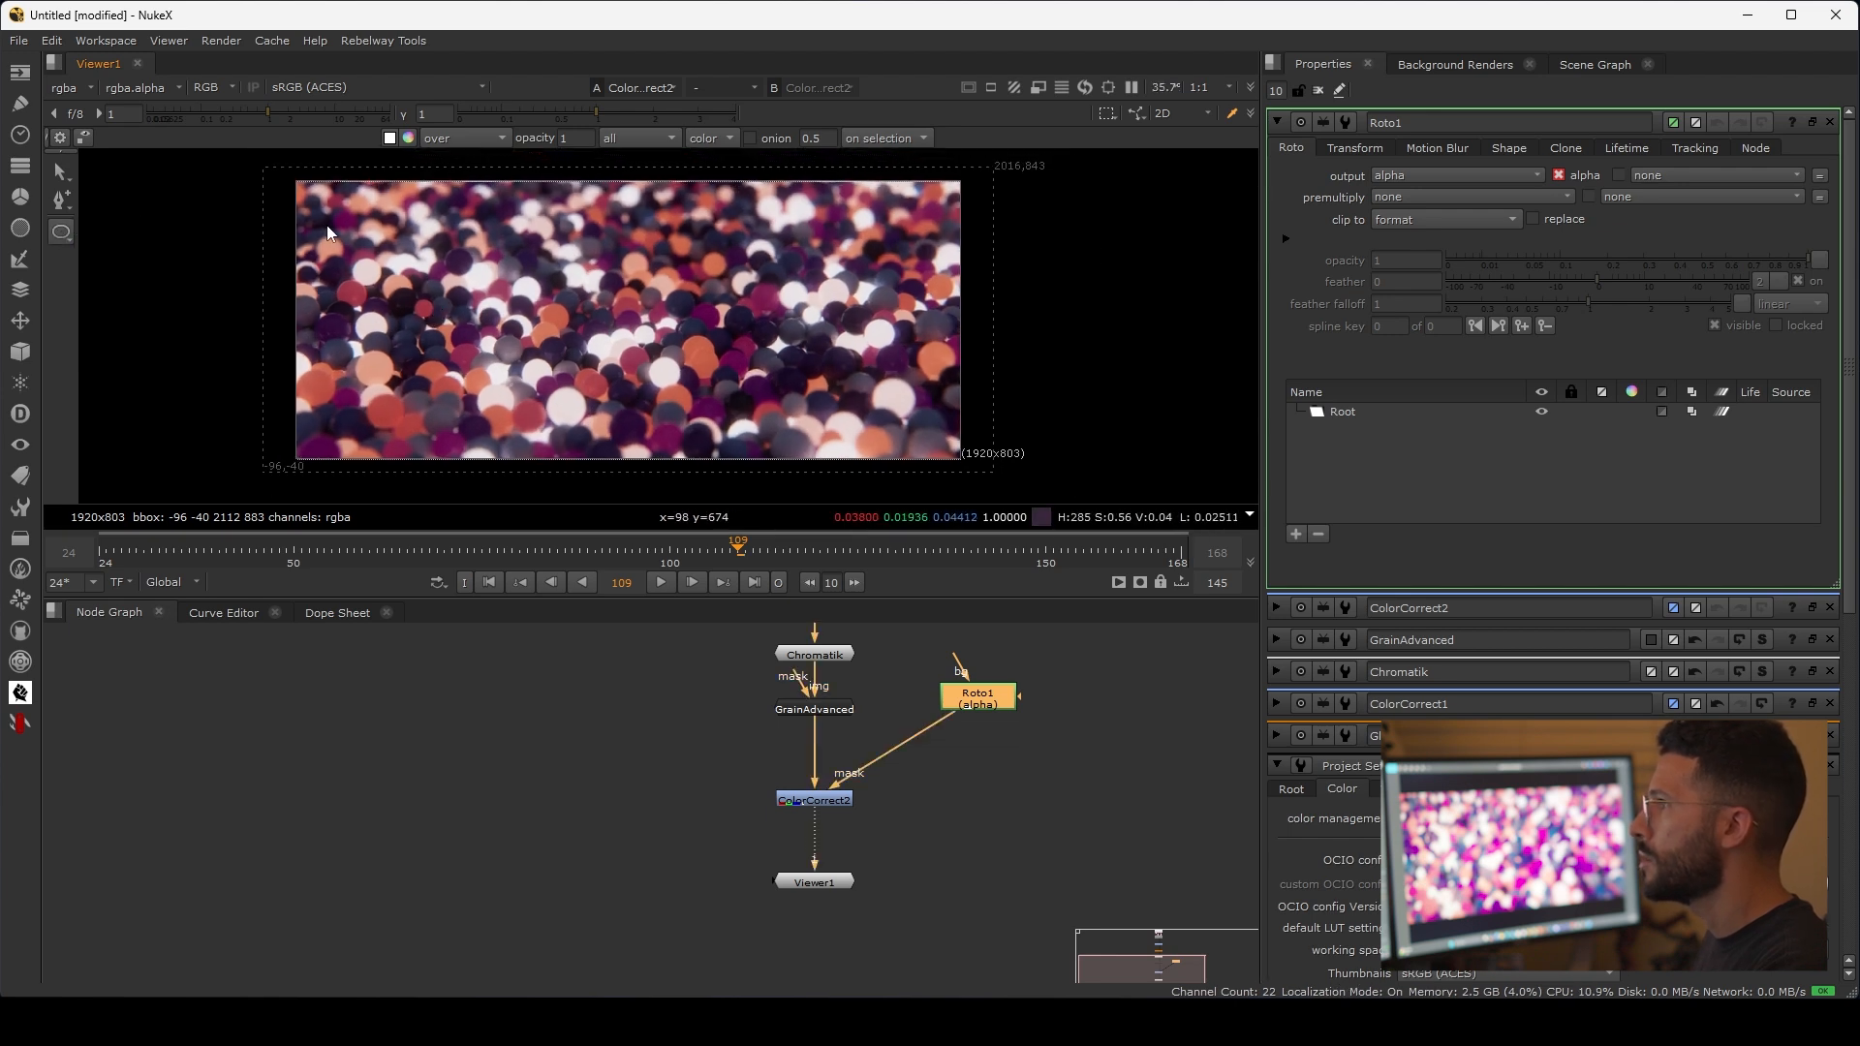
drag(301, 188, 967, 458)
Step: Lower the master gain of ColorCorrect2 to 0.21
double_click(836, 825)
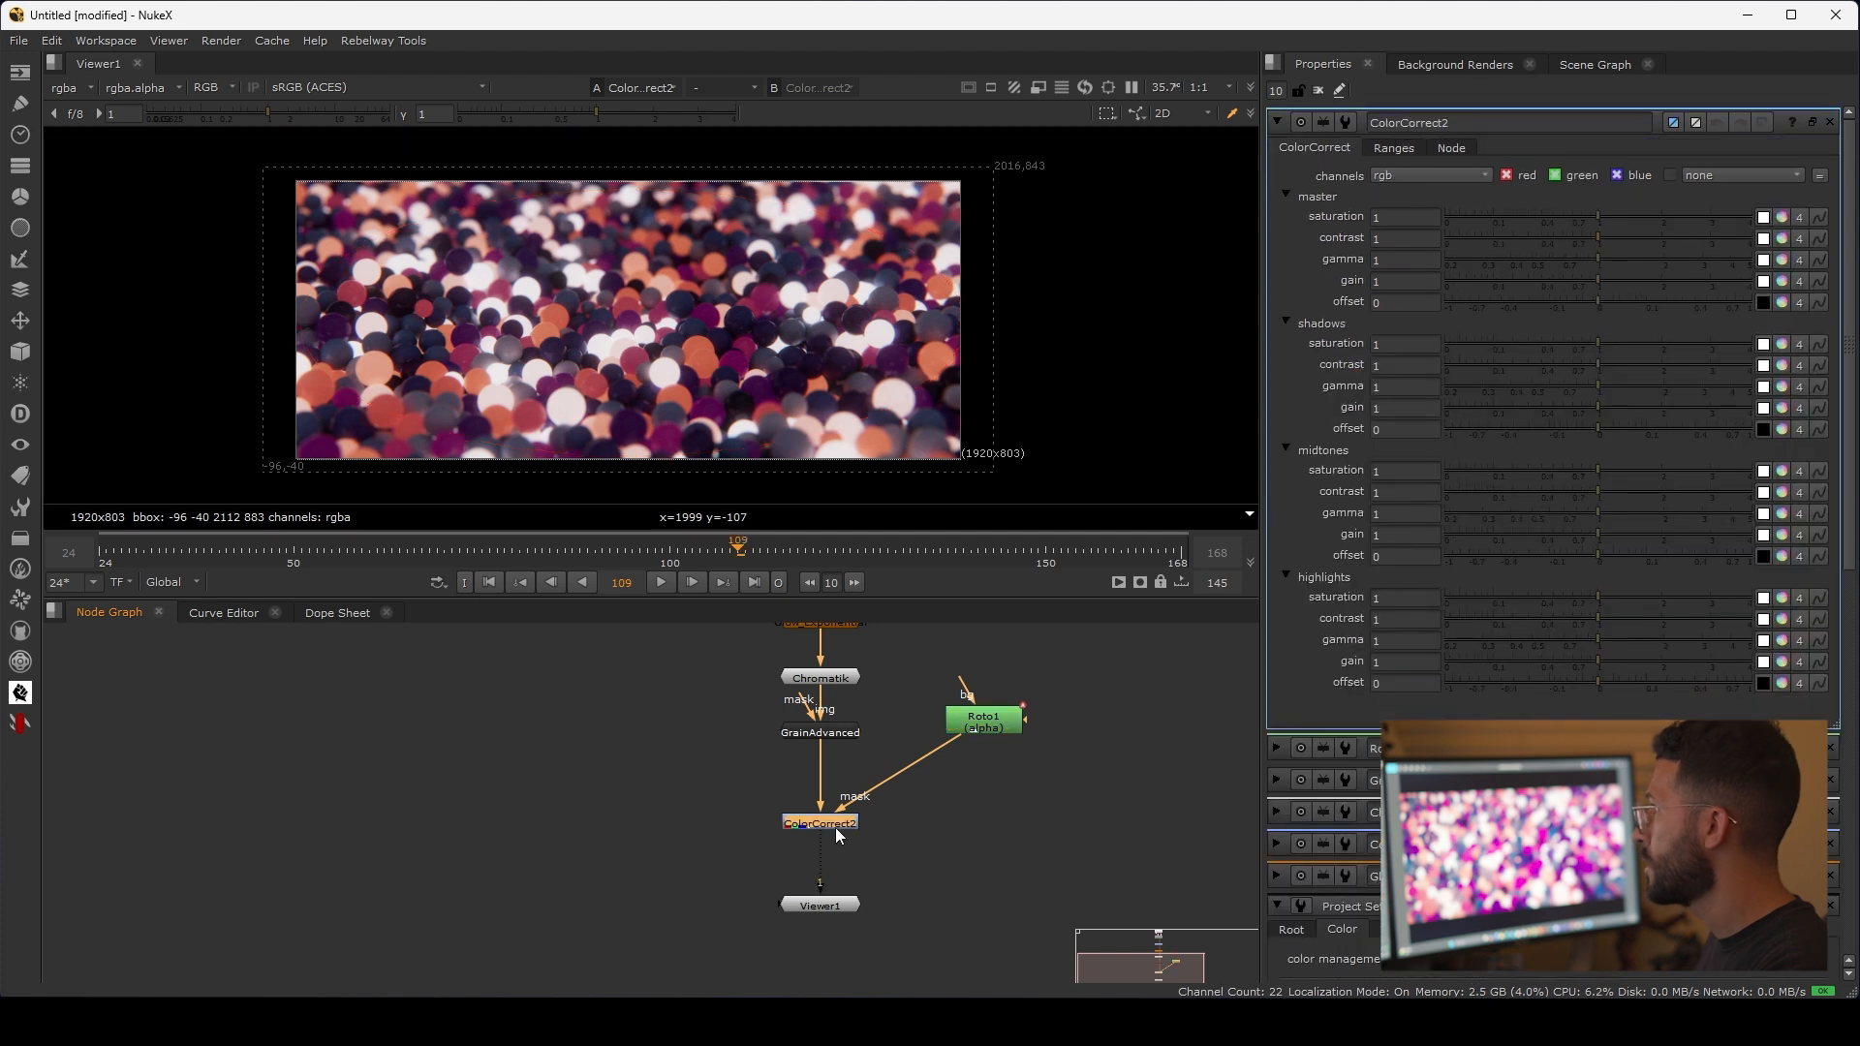
drag(1561, 281, 1515, 282)
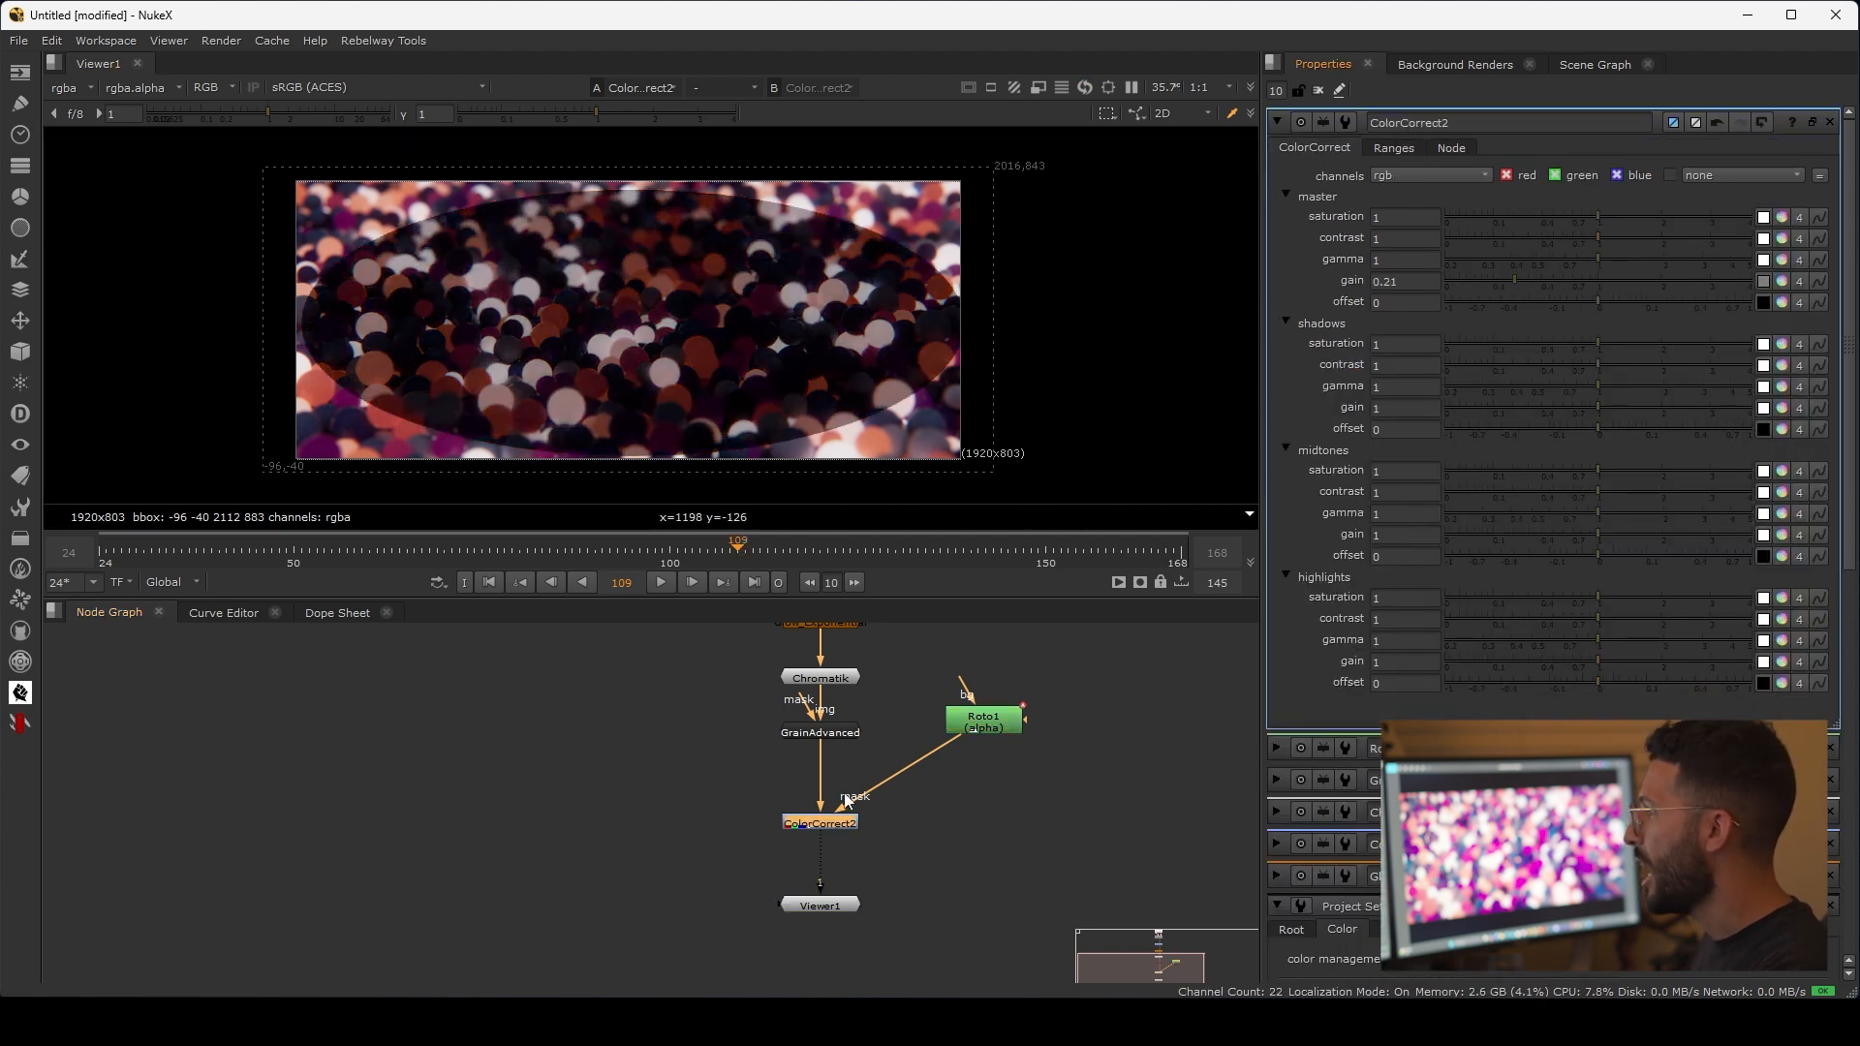
Step: Insert a Blur node between Roto1 and the ColorCorrect2 mask and set its size to 250
middle_drag(1012, 761, 960, 781)
double_click(943, 740)
drag(944, 740, 956, 799)
key(b)
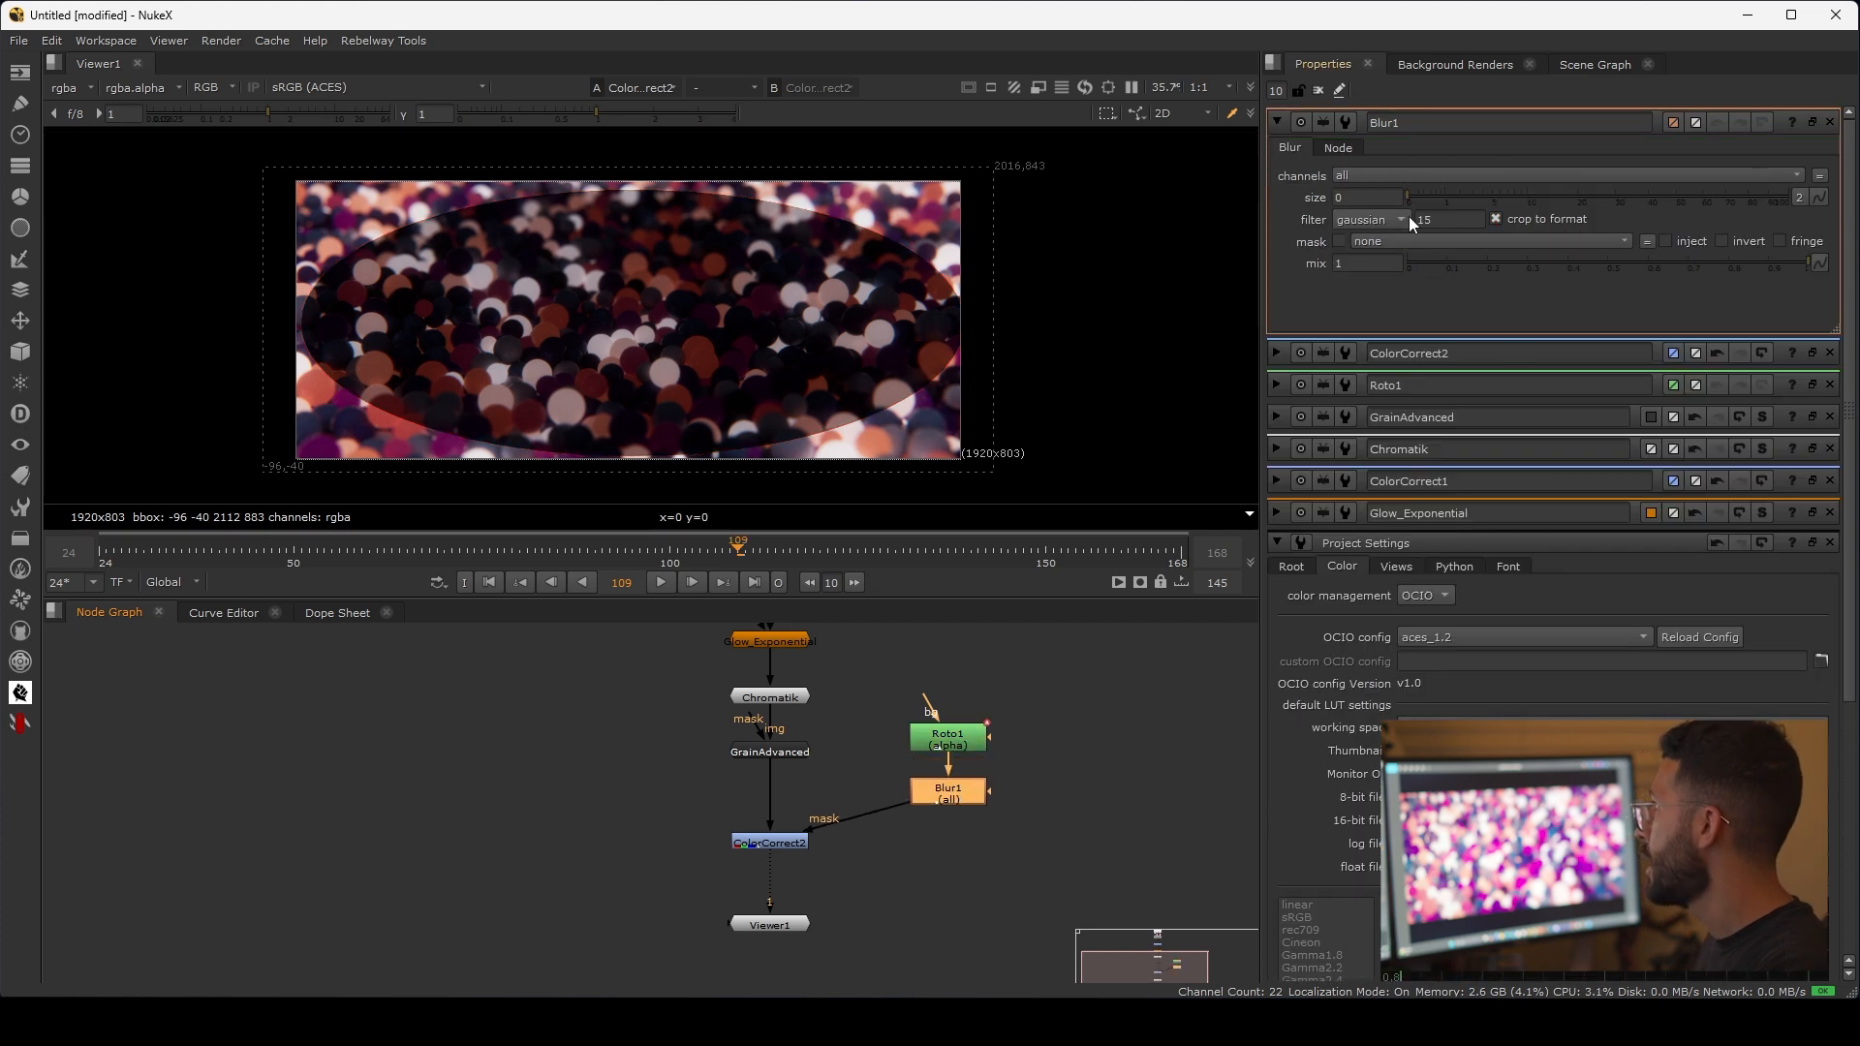
text(150)
key(Return)
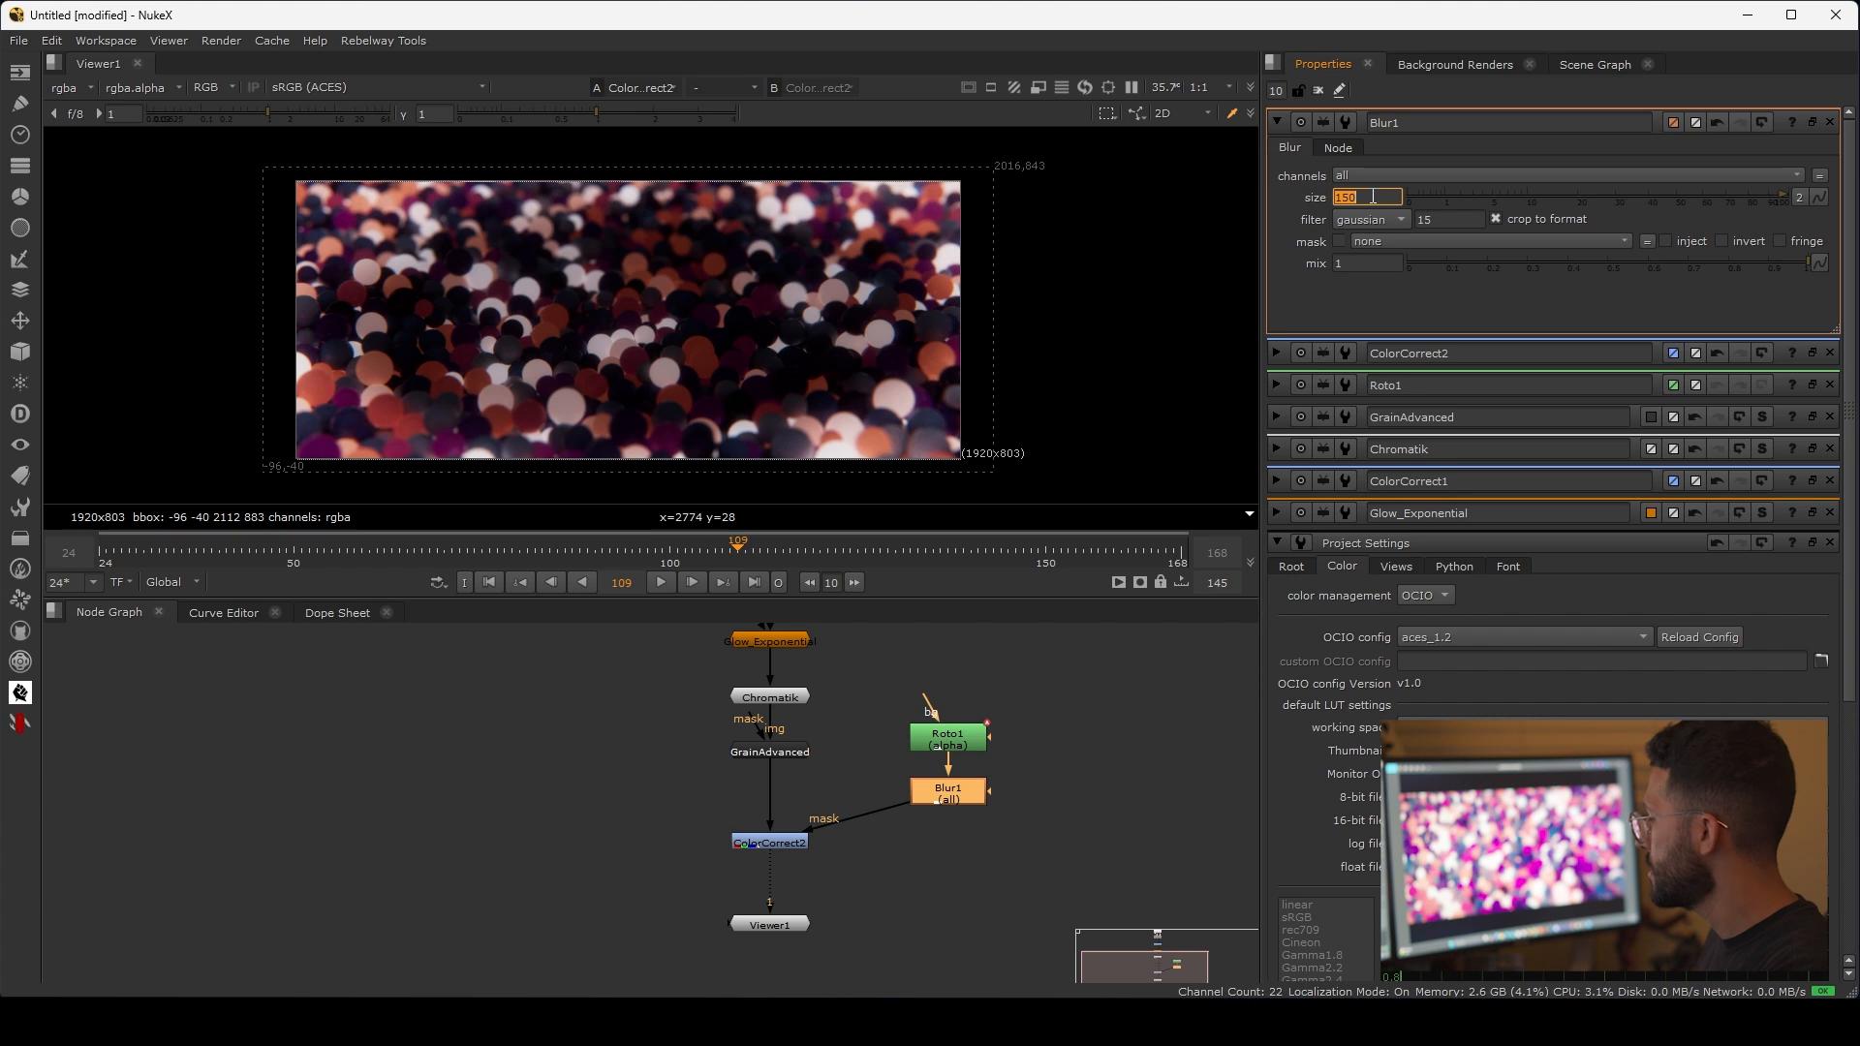
text(250)
key(Return)
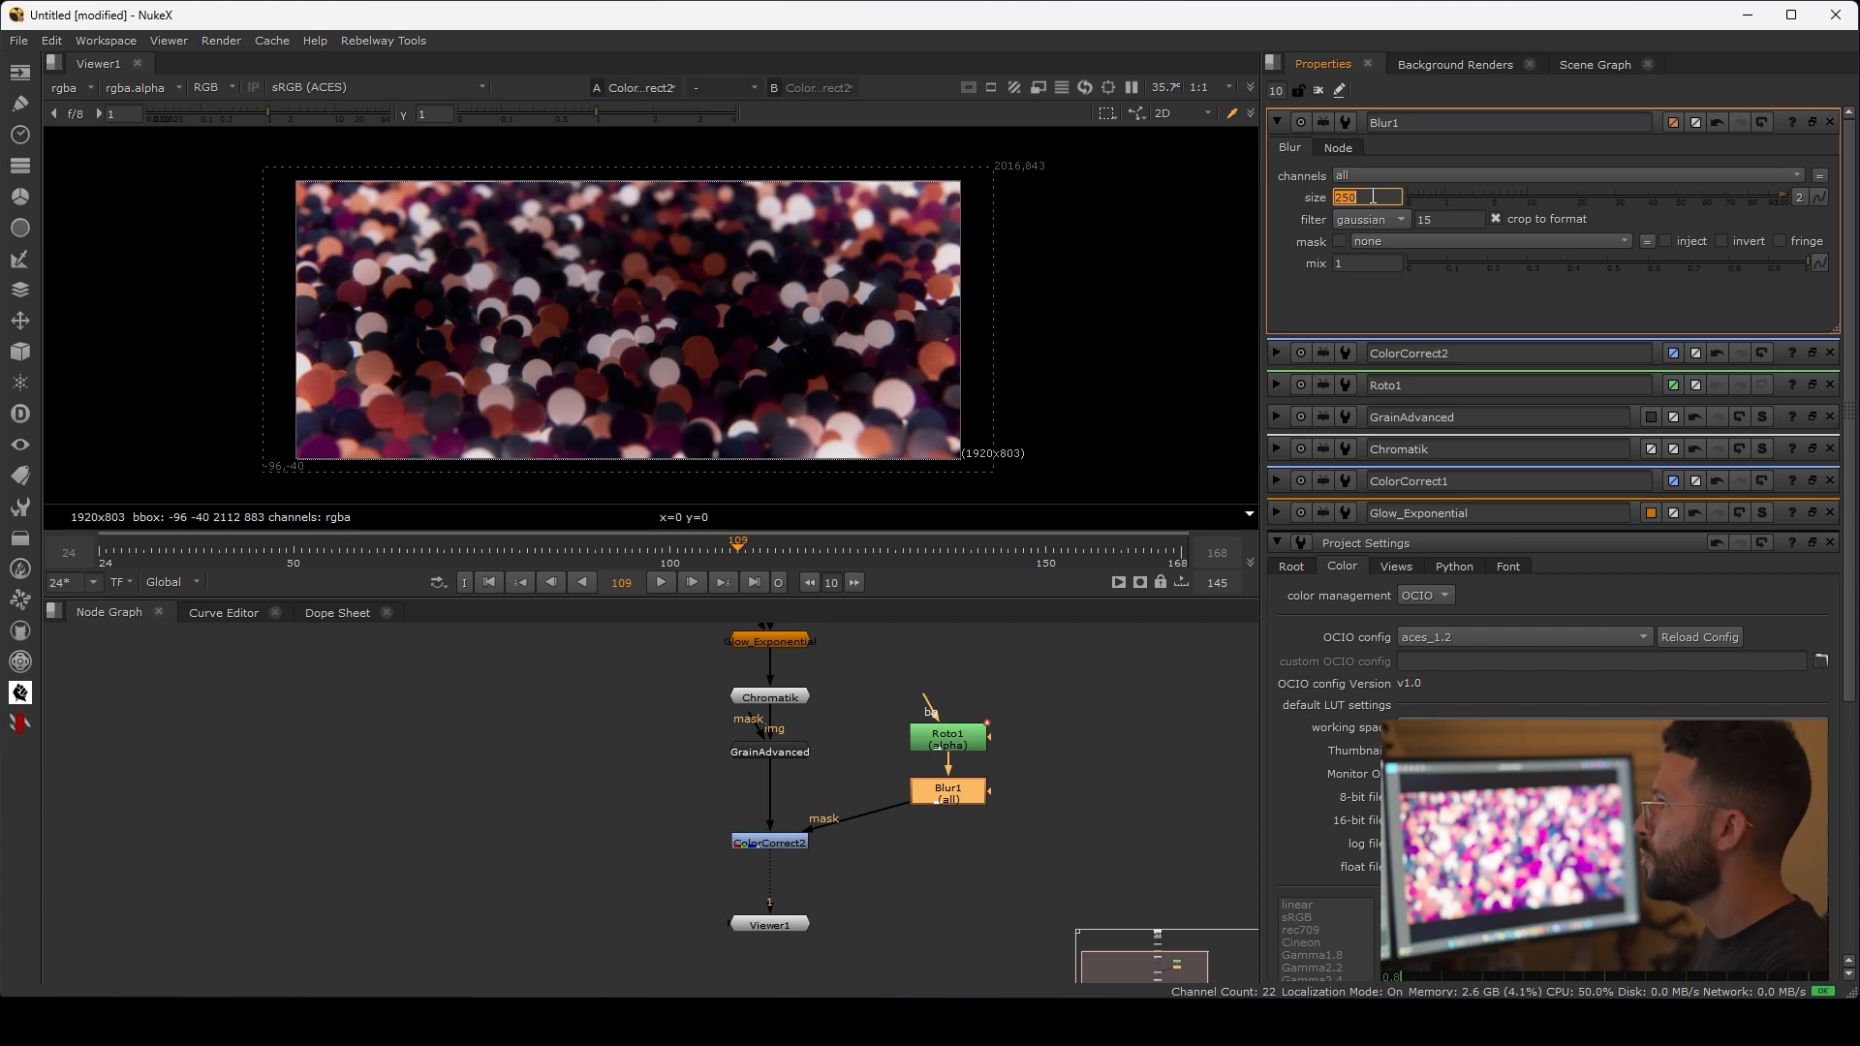
Step: Adjust the Roto1 ellipse so its upper and lower points sit on the image's edges
double_click(954, 739)
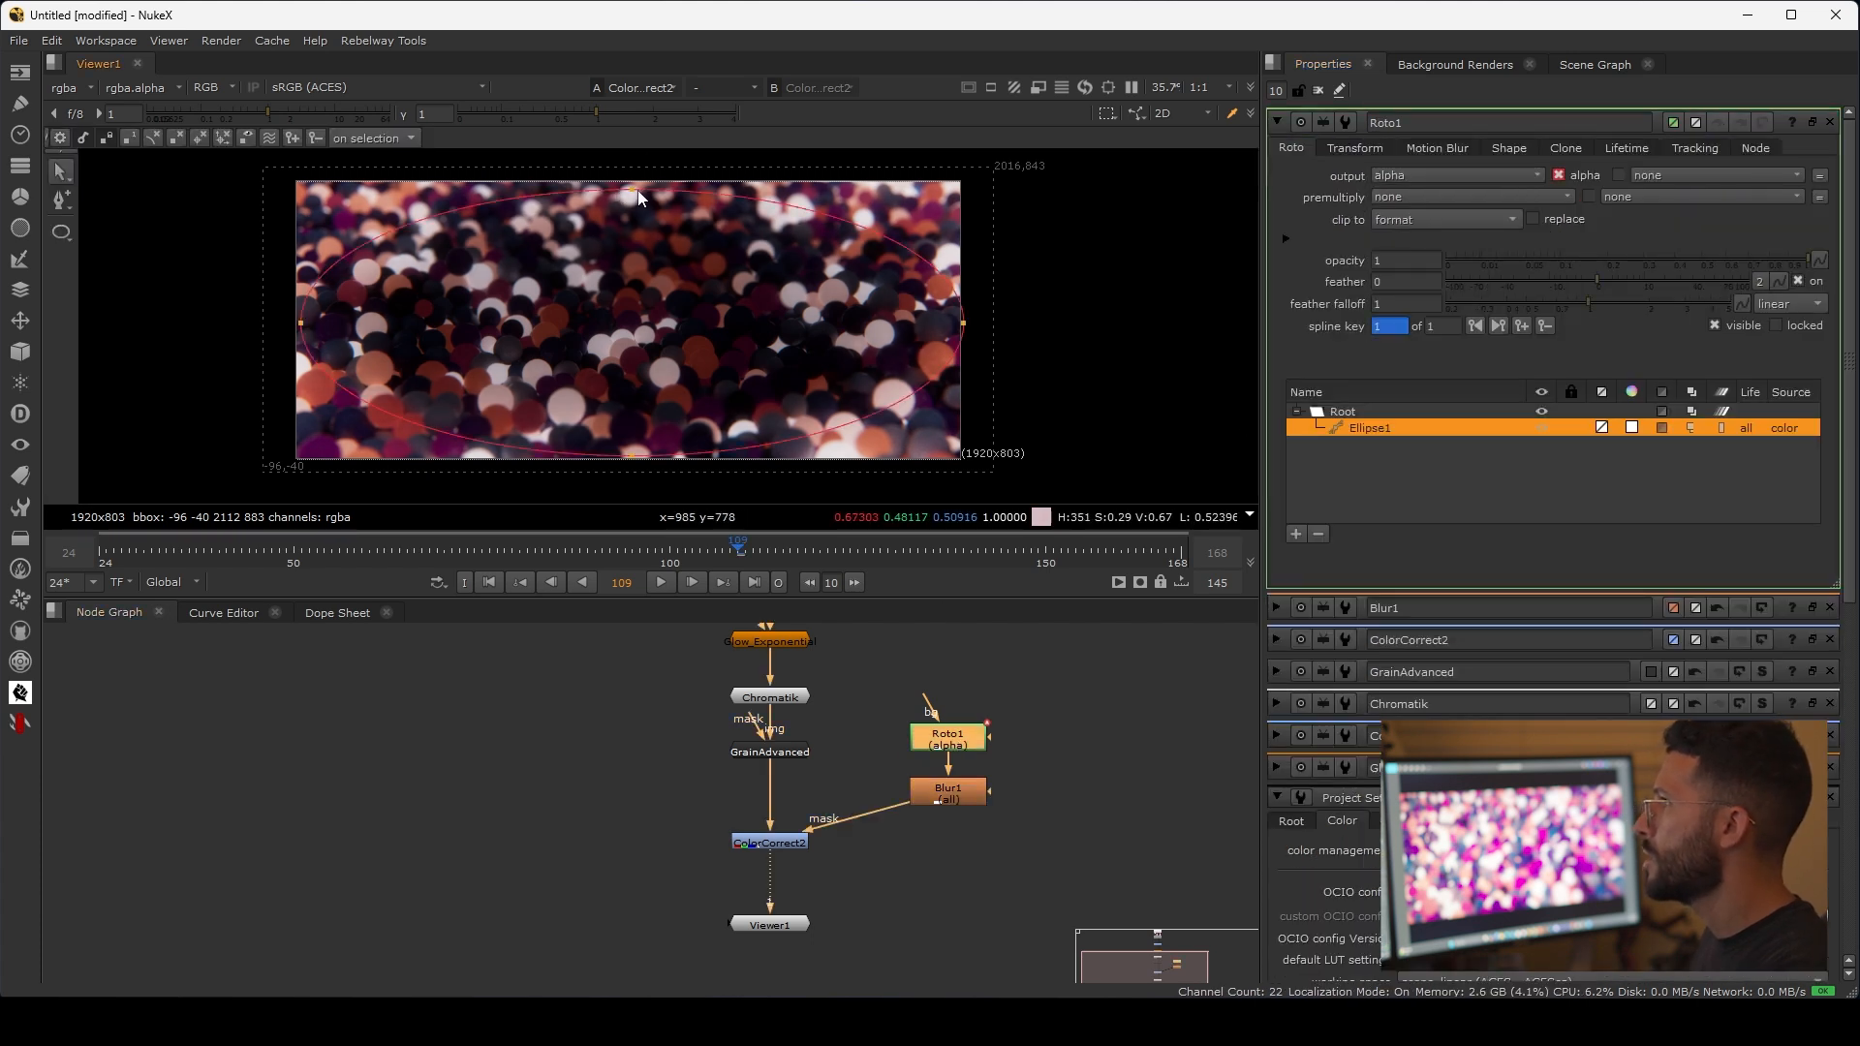
drag(631, 462, 631, 458)
middle_drag(931, 841, 933, 822)
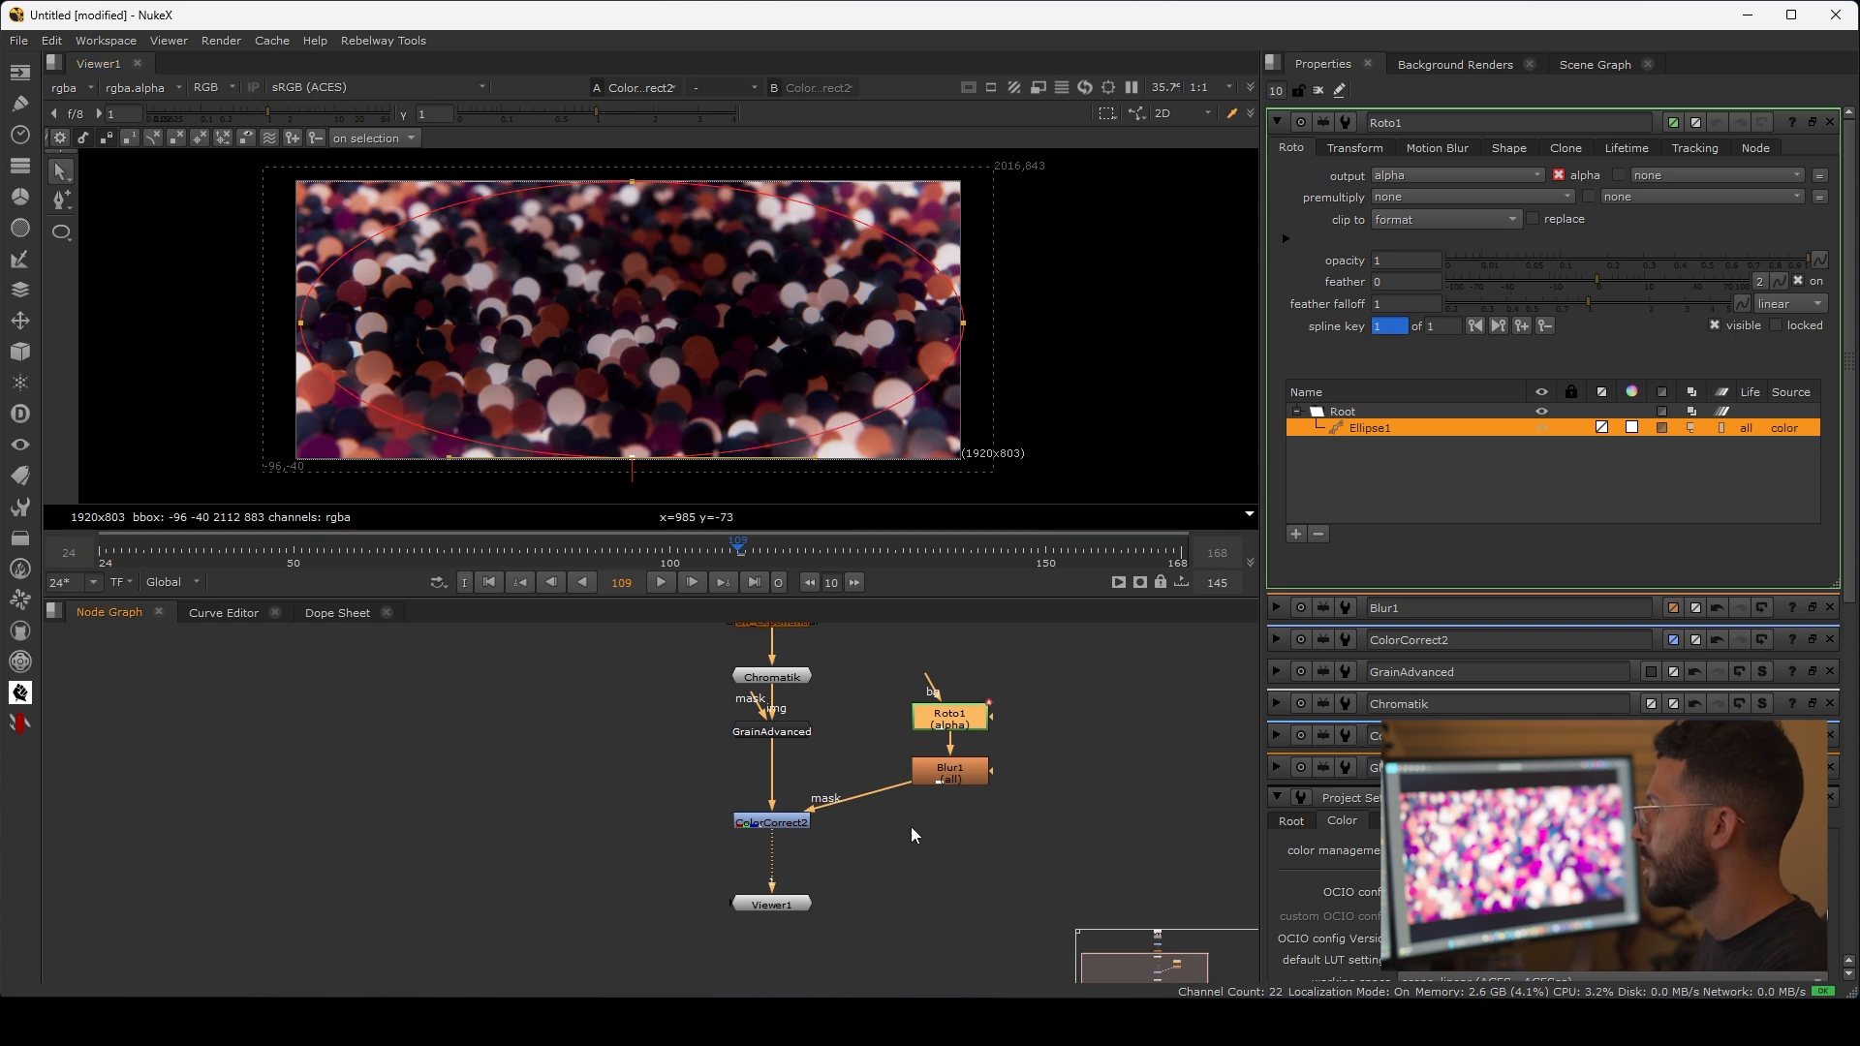
Step: Invert the mask of ColorCorrect2 so the correction darkens the image's edges as a vignette
double_click(771, 822)
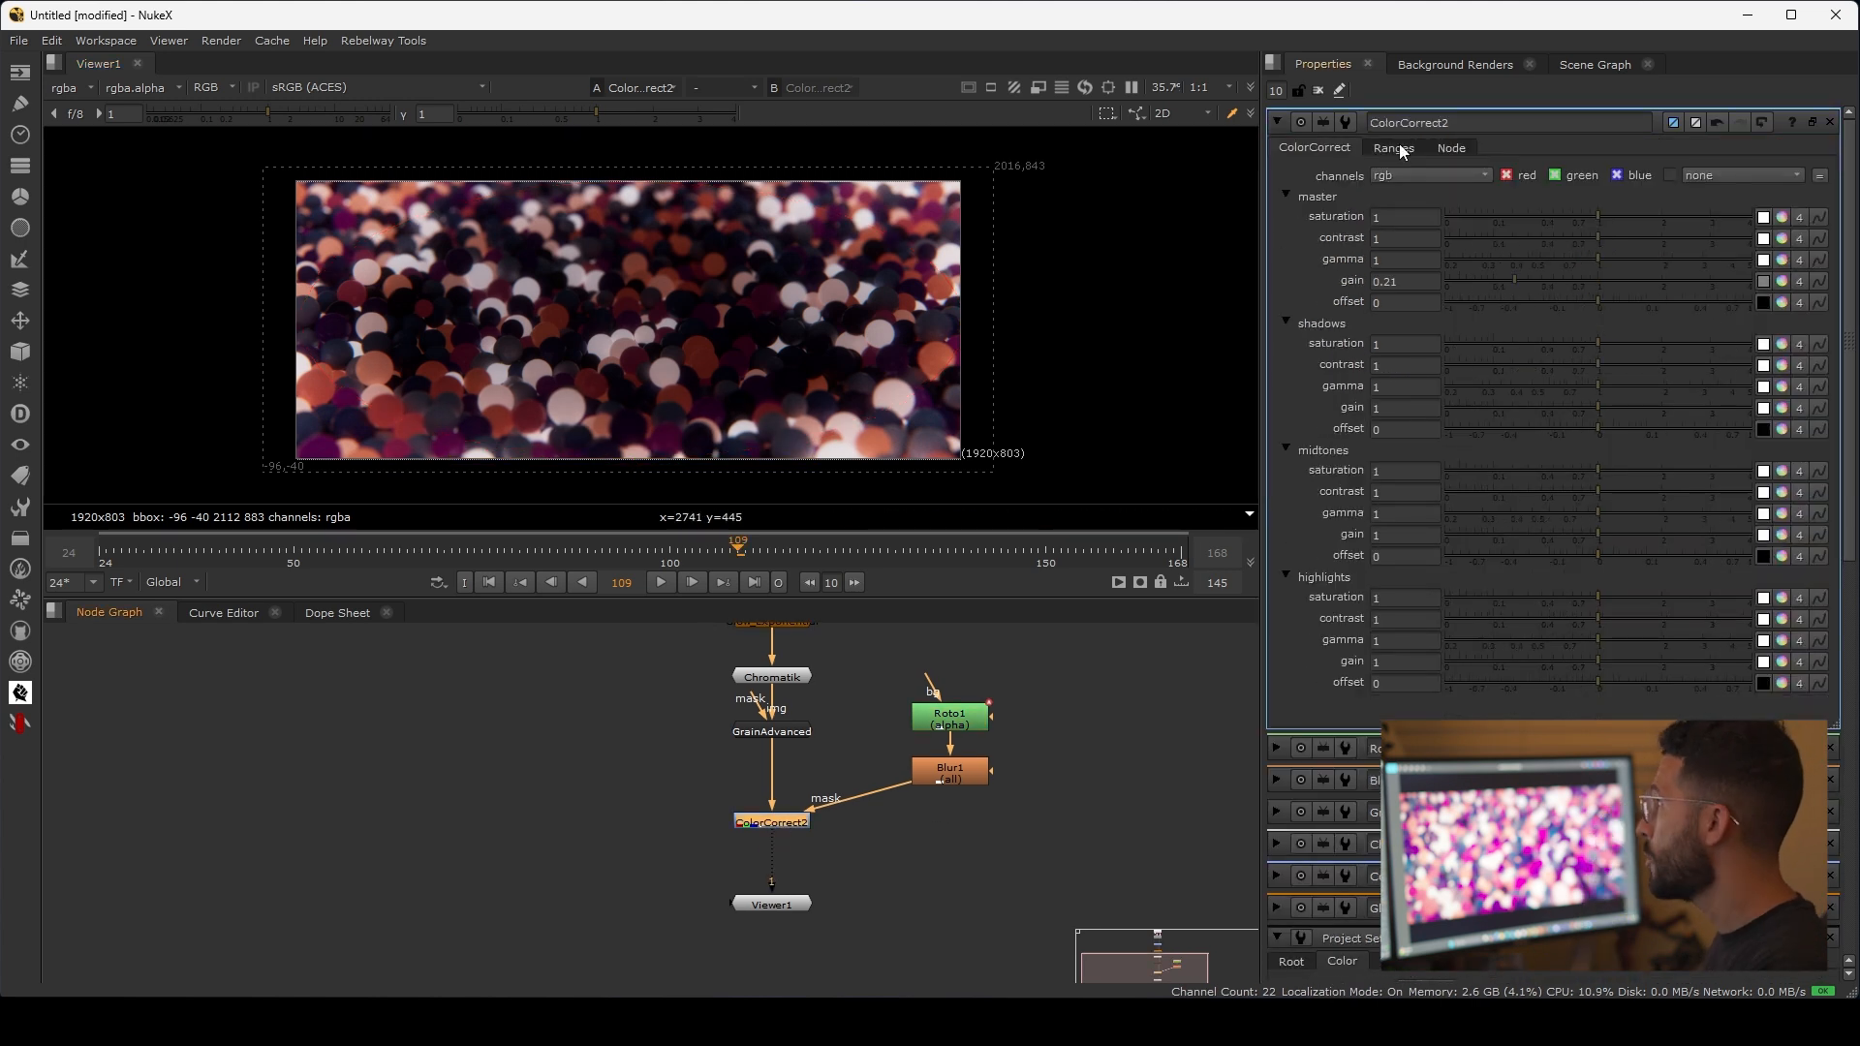
click(1395, 148)
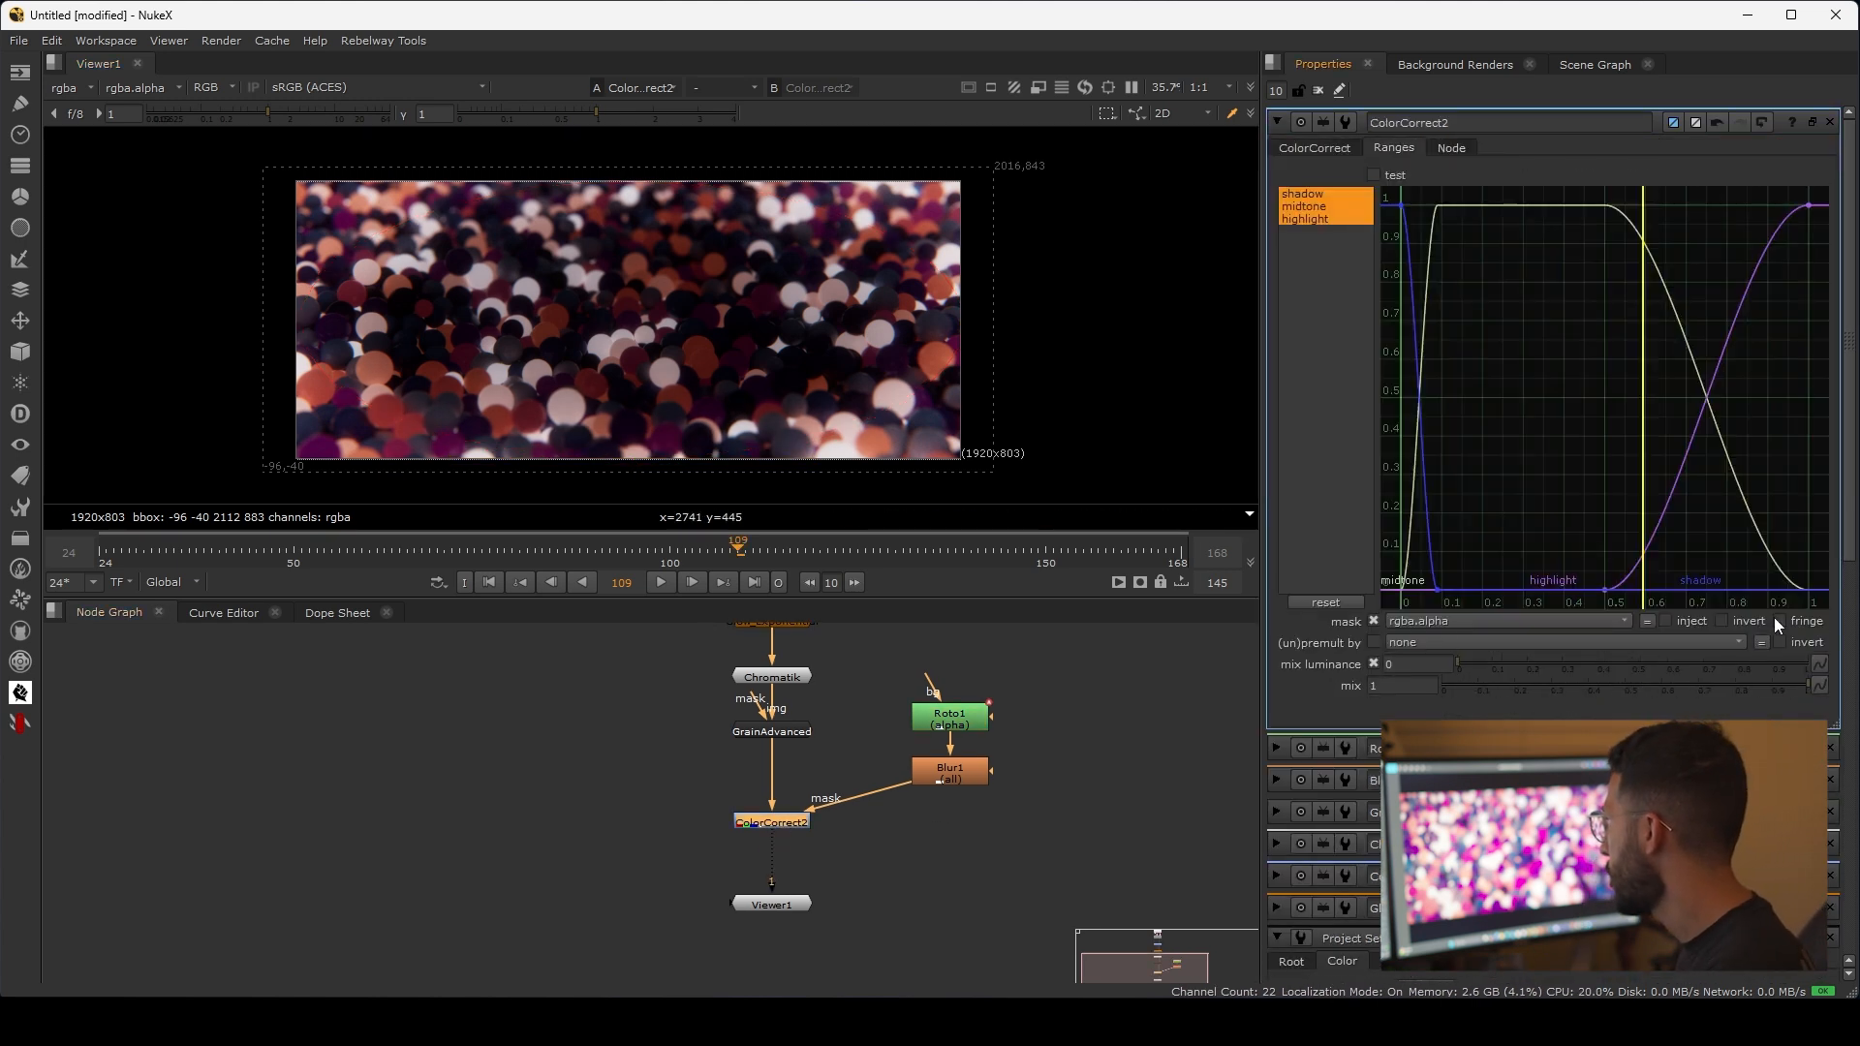
click(1722, 621)
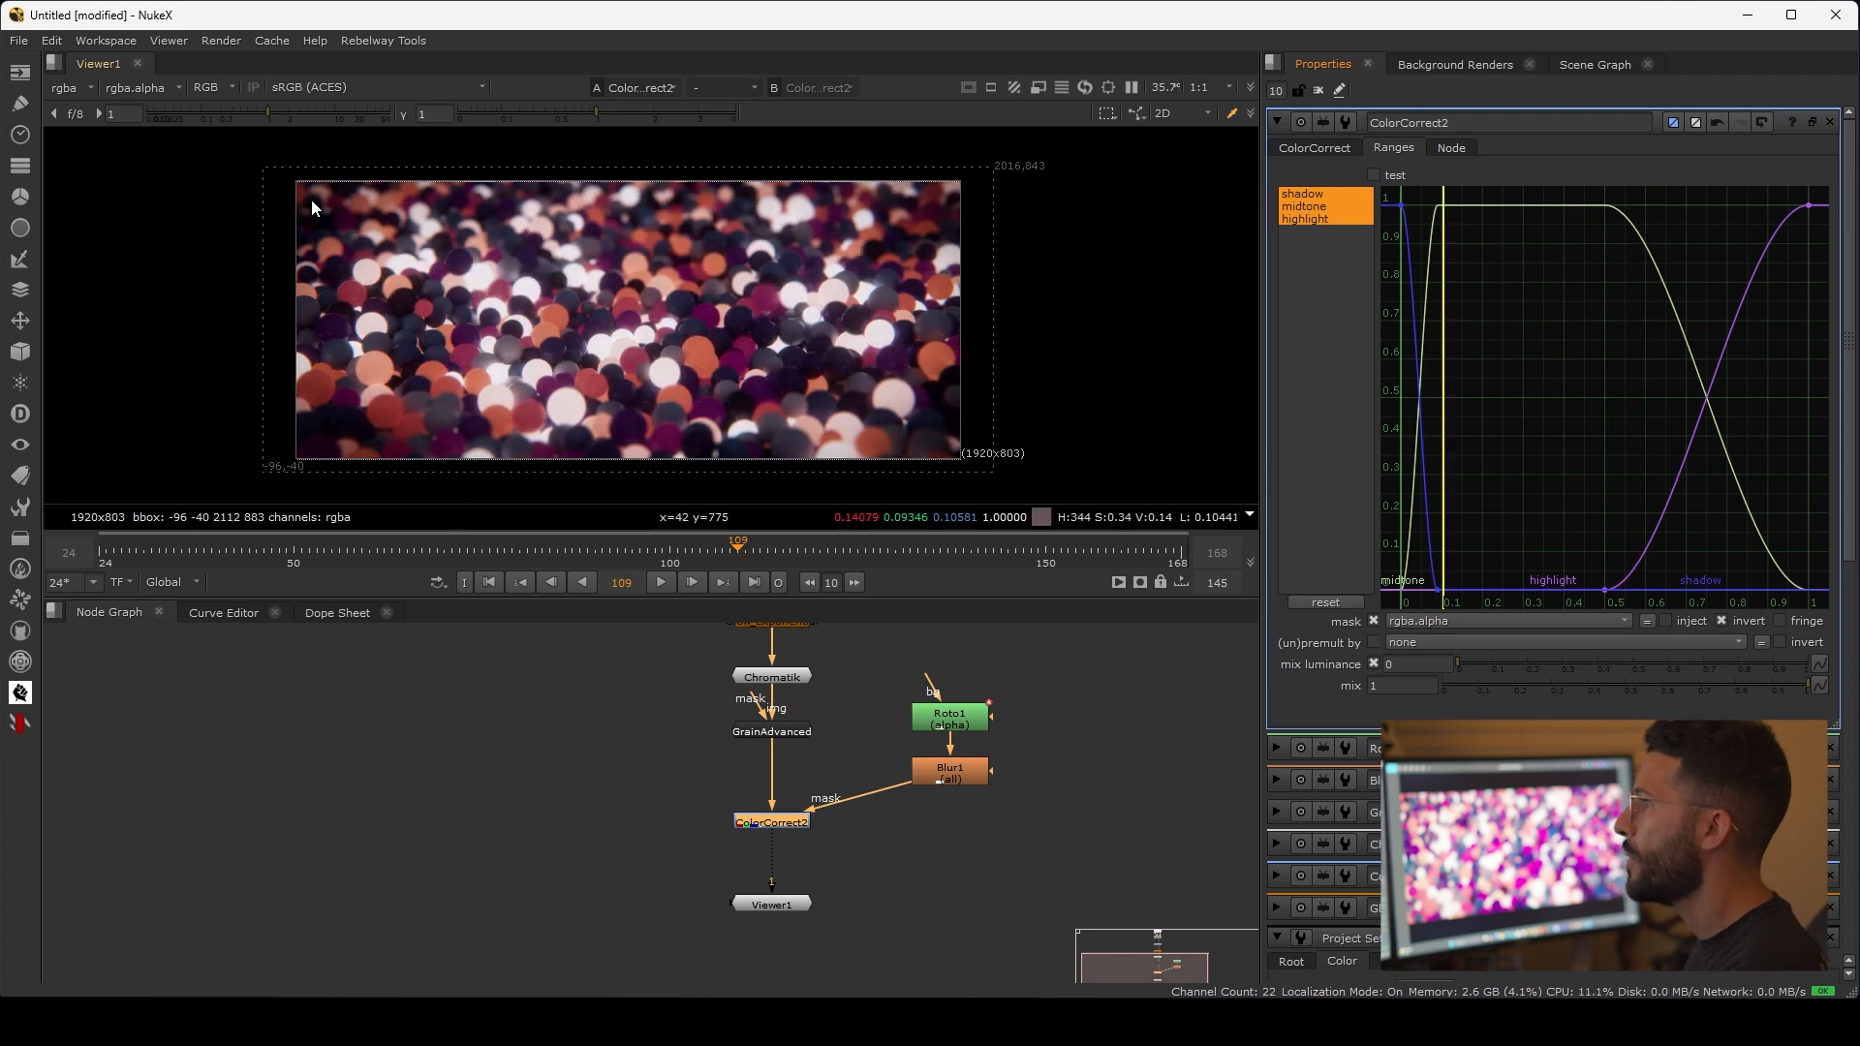
click(868, 933)
key(s)
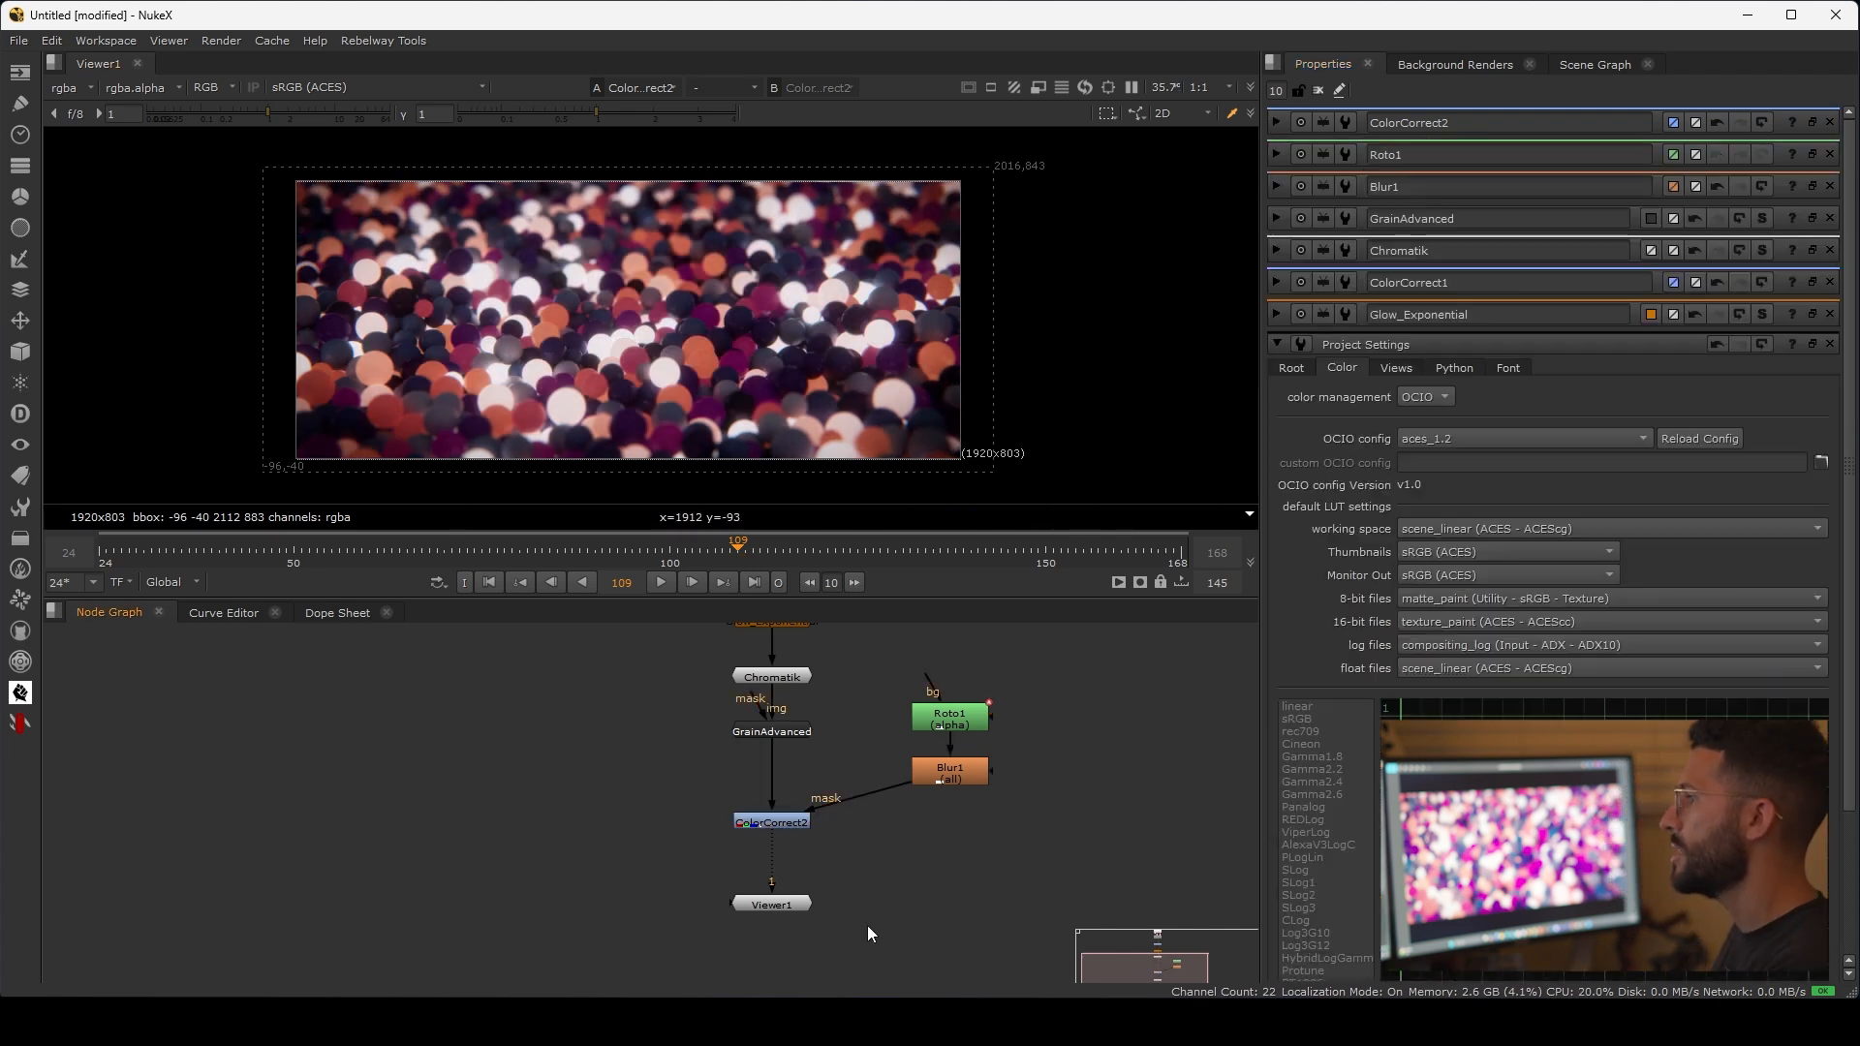
Step: Examine the vignetted gumball image and compare it with all effect nodes disabled and enabled
scroll(834, 690, down, 2)
middle_drag(834, 711, 839, 787)
scroll(839, 776, up, 2)
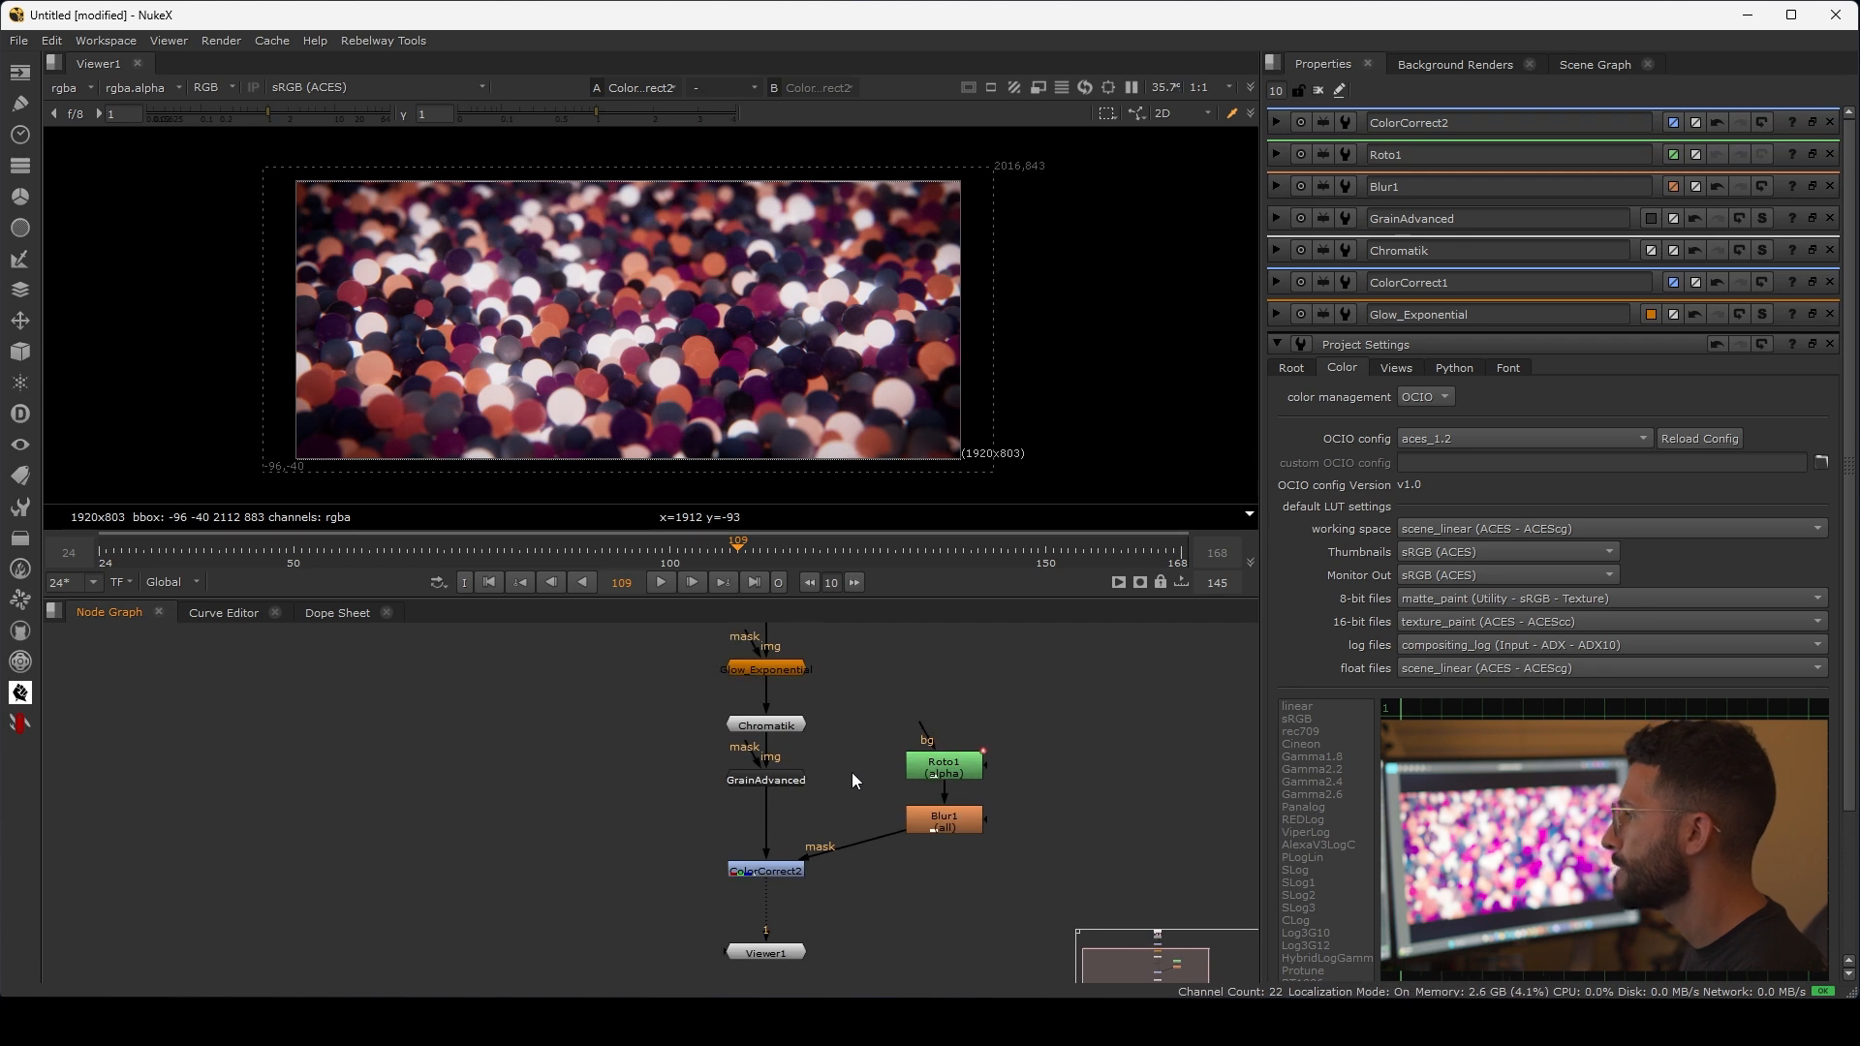
scroll(591, 393, up, 3)
middle_drag(591, 394, 556, 328)
scroll(556, 328, down, 1)
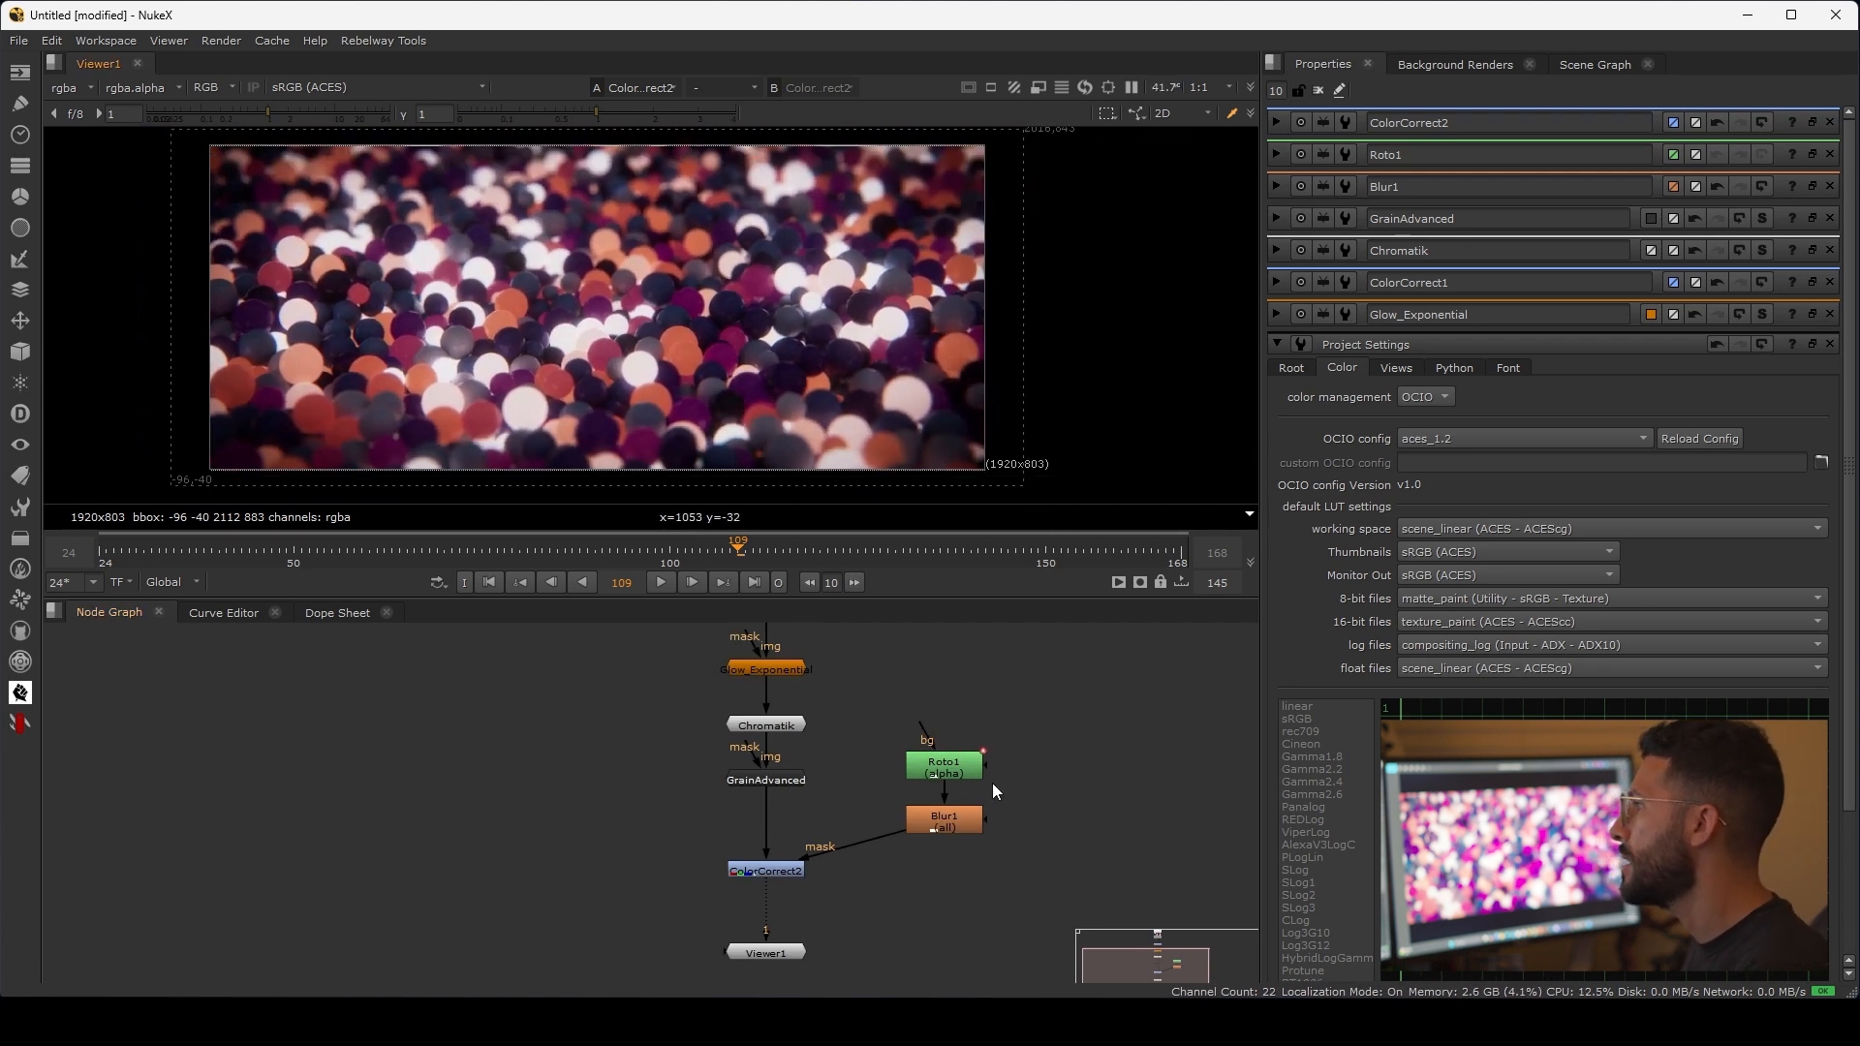
scroll(1021, 758, down, 3)
drag(1017, 899, 652, 717)
key(d)
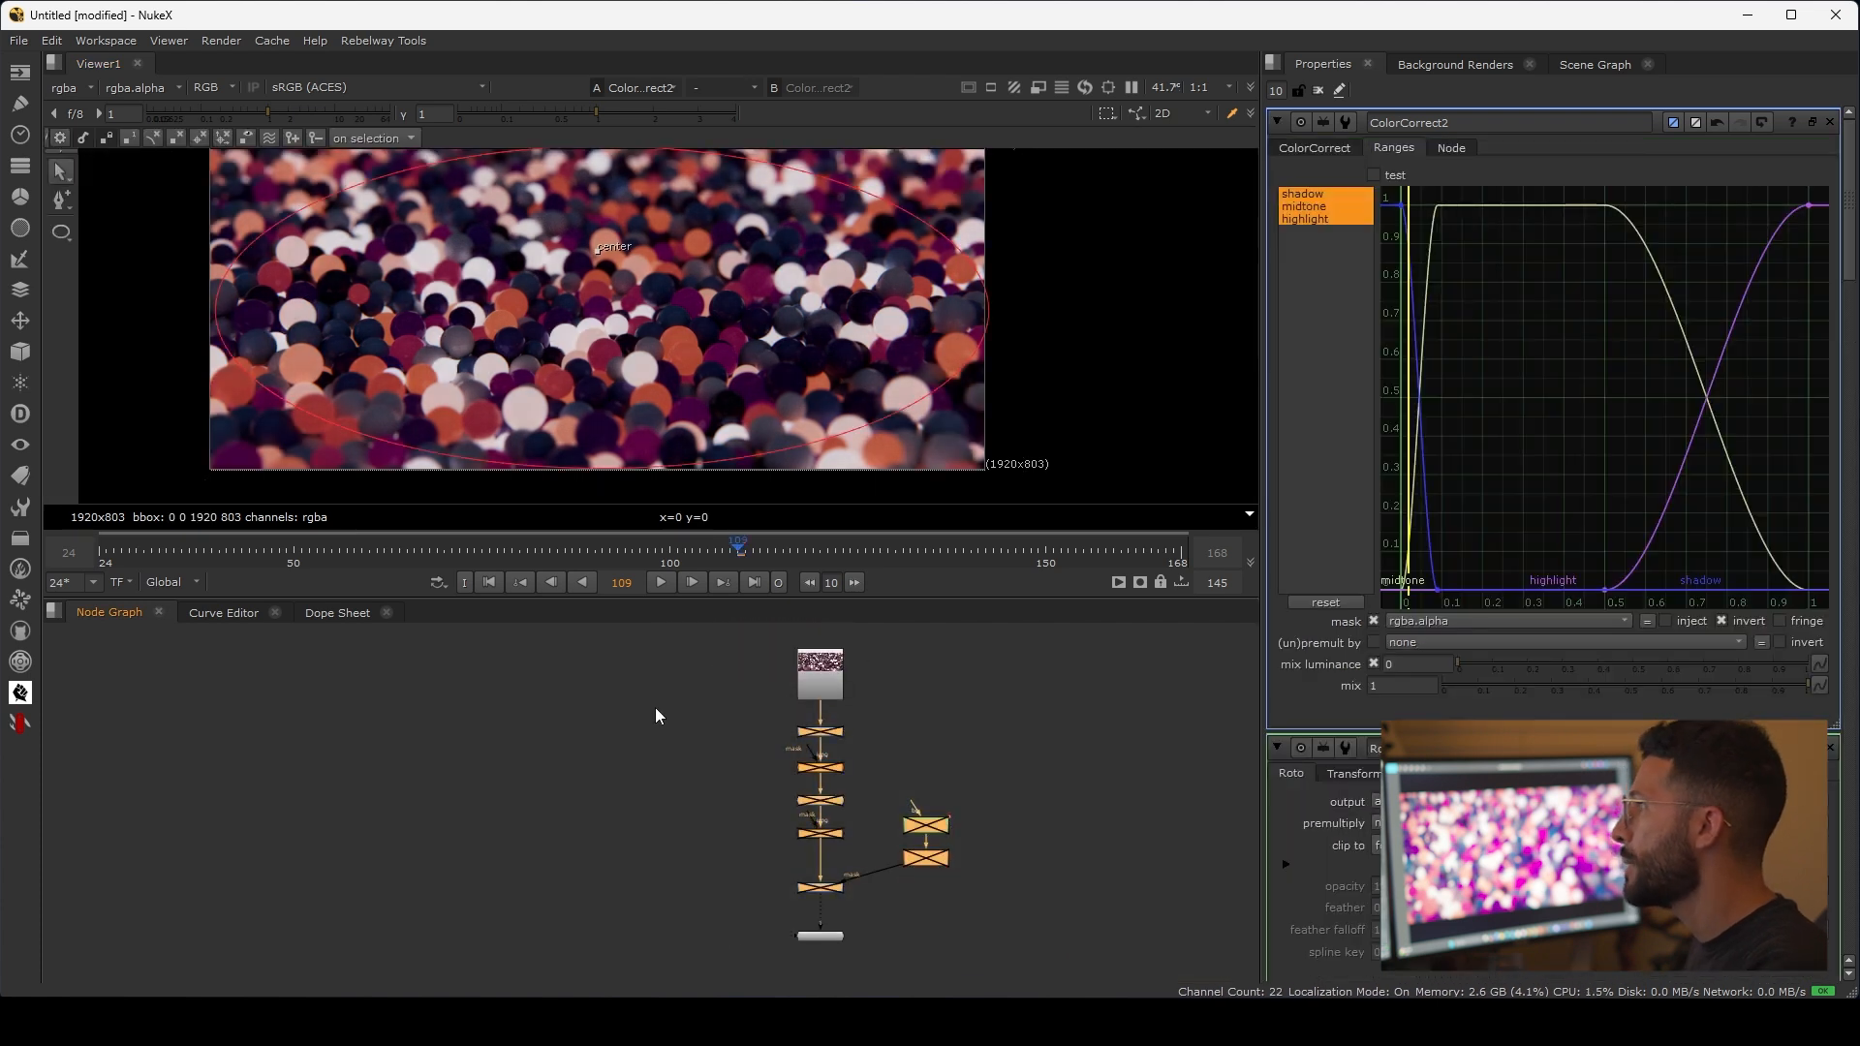
key(d)
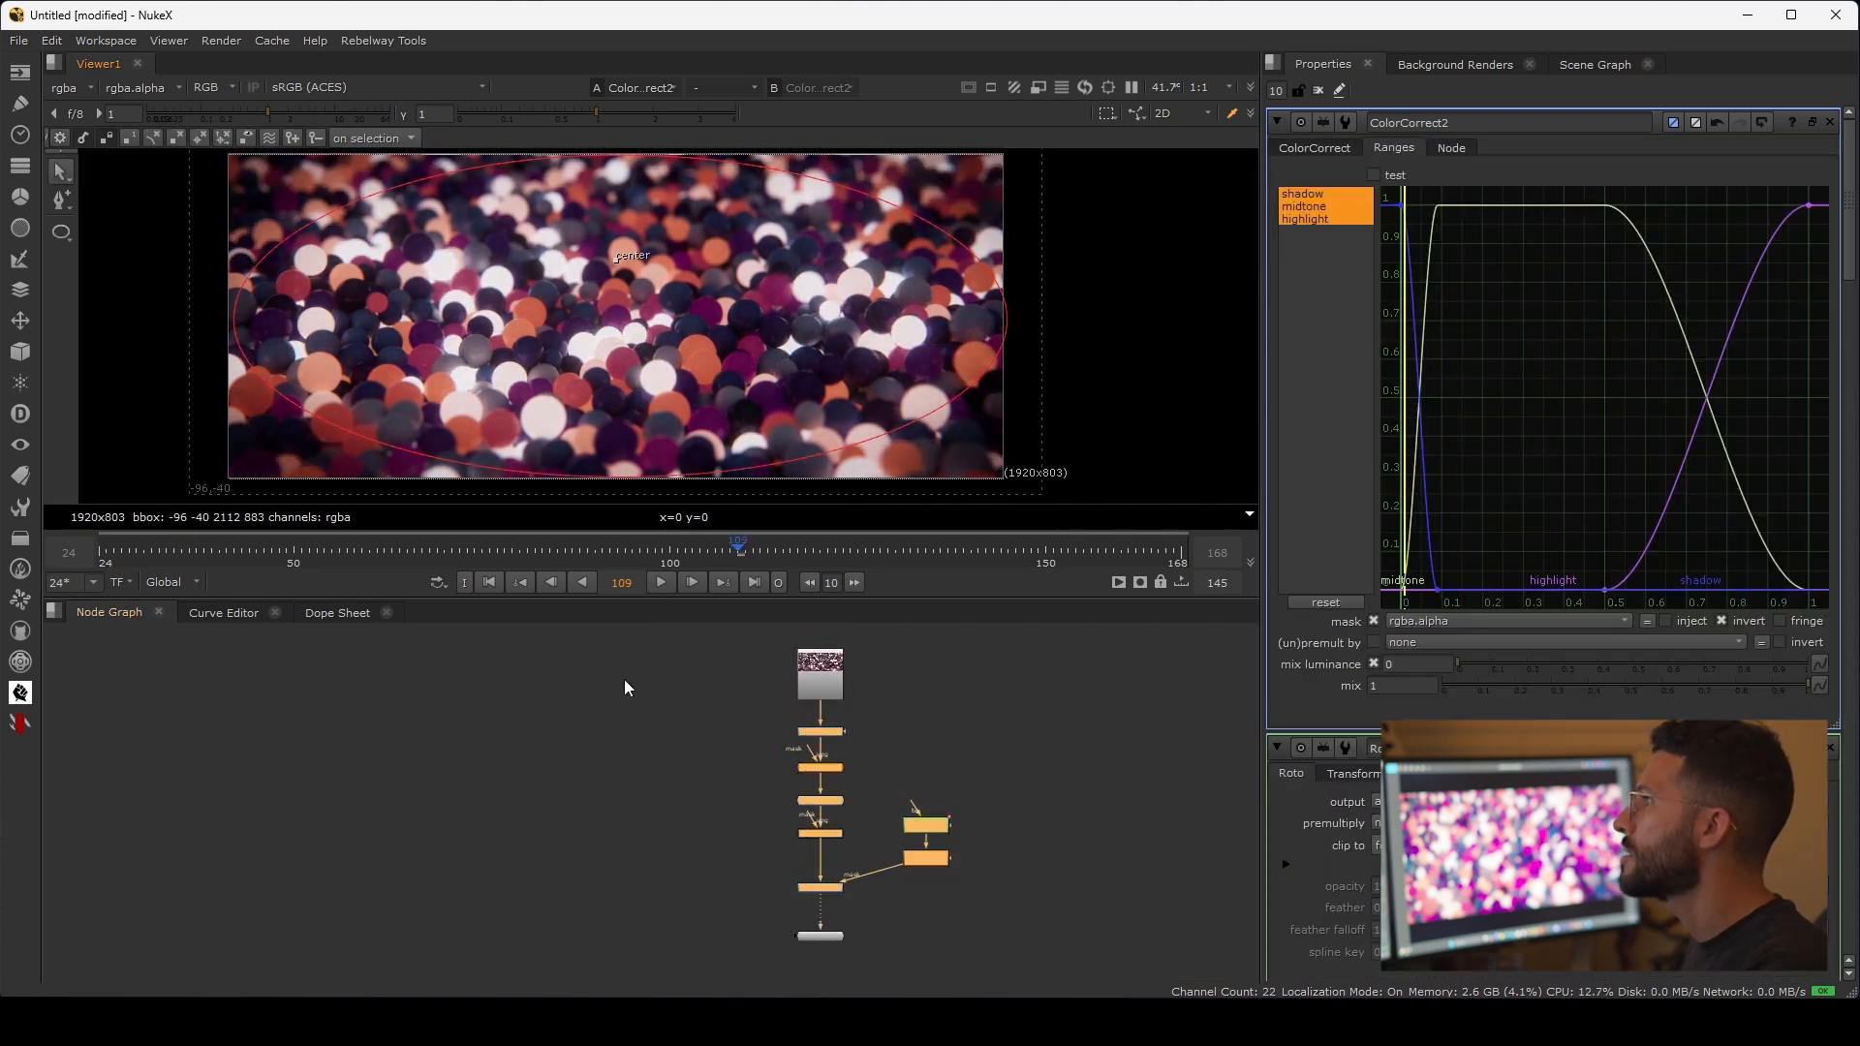
Step: Go to the first frame and add a Write node between ColorCorrect2 and Viewer1
click(489, 582)
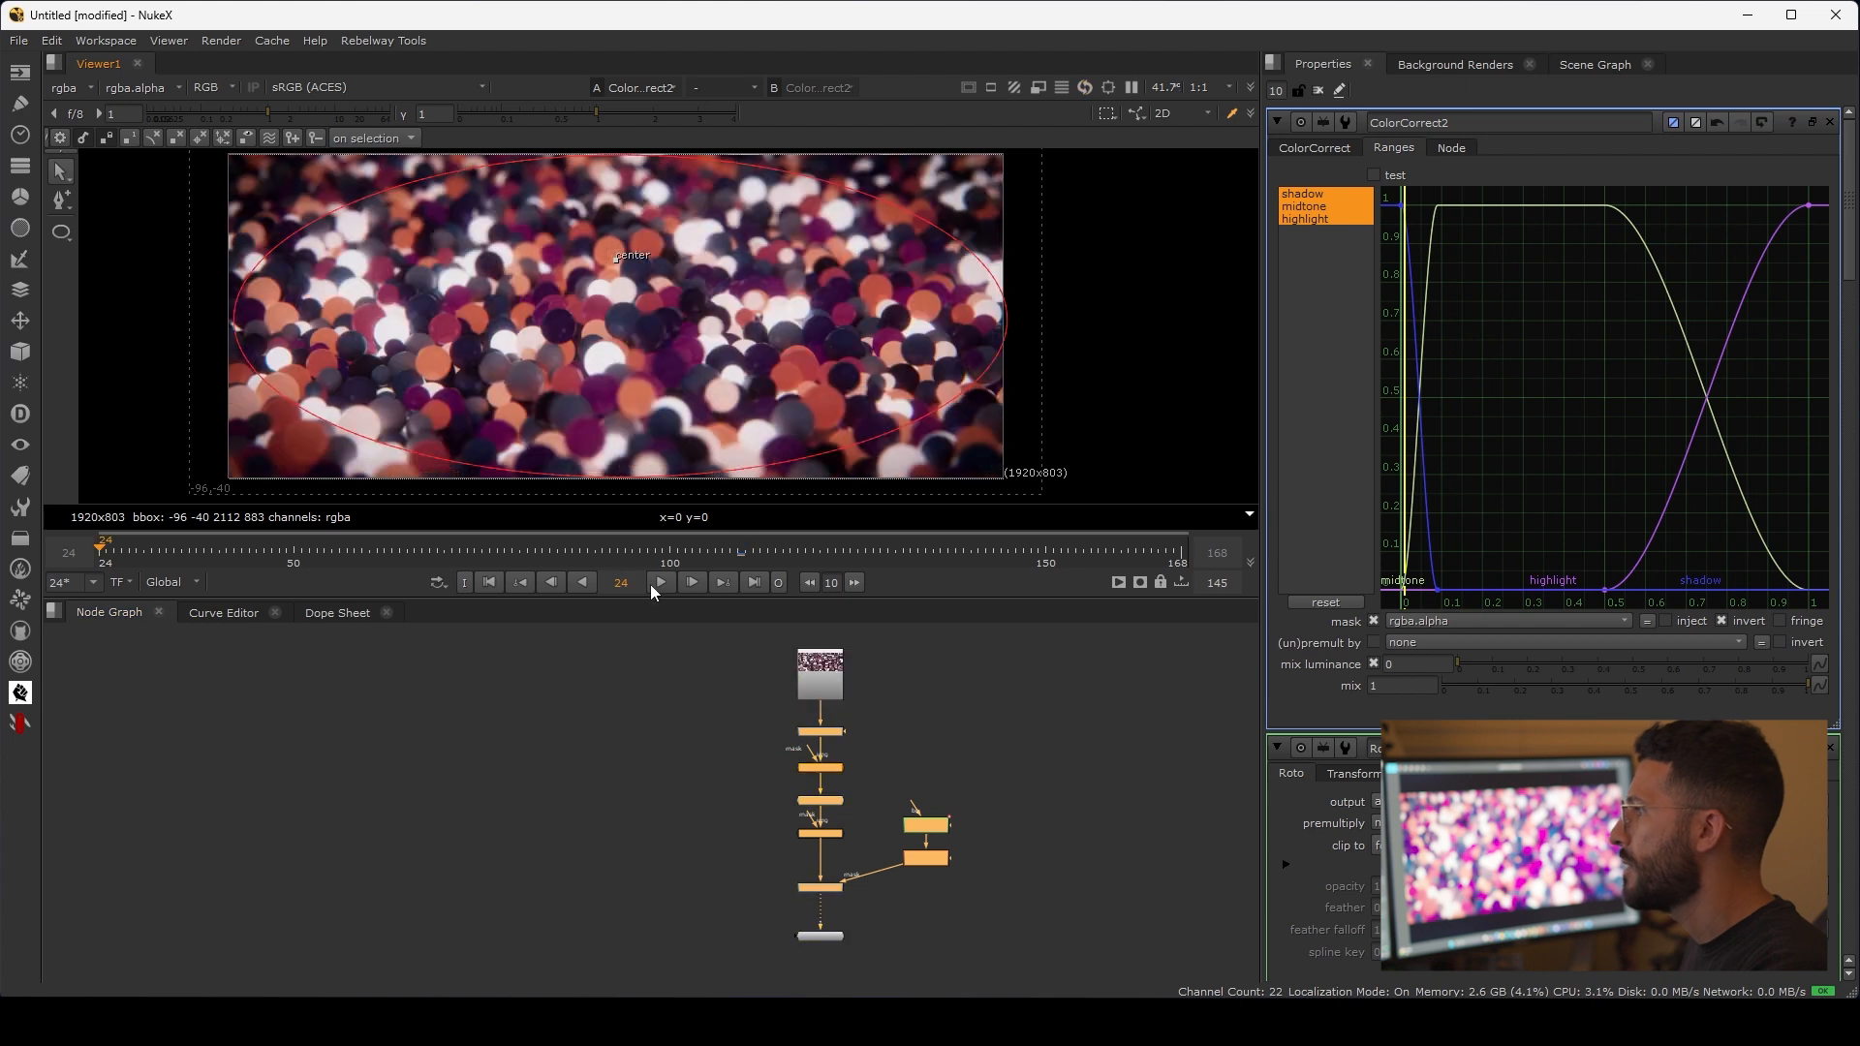
scroll(821, 914, up, 5)
key(s)
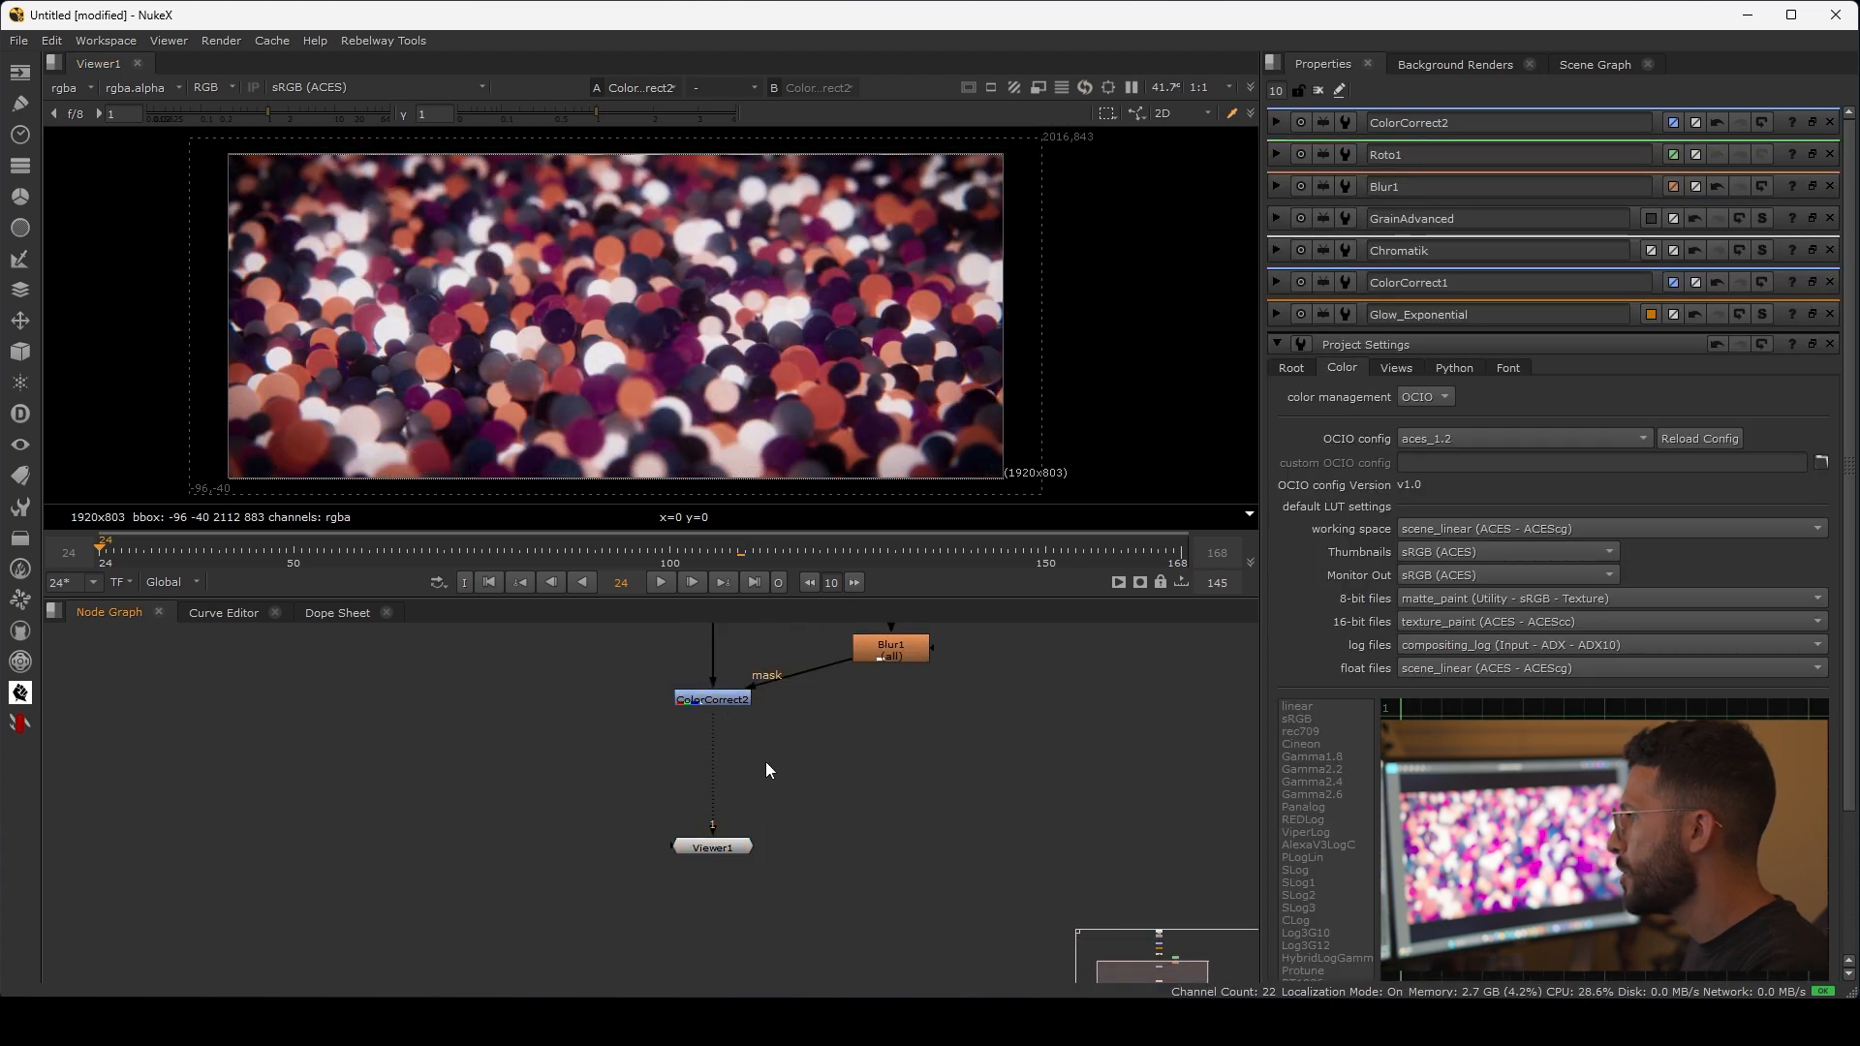
double_click(716, 697)
key(w)
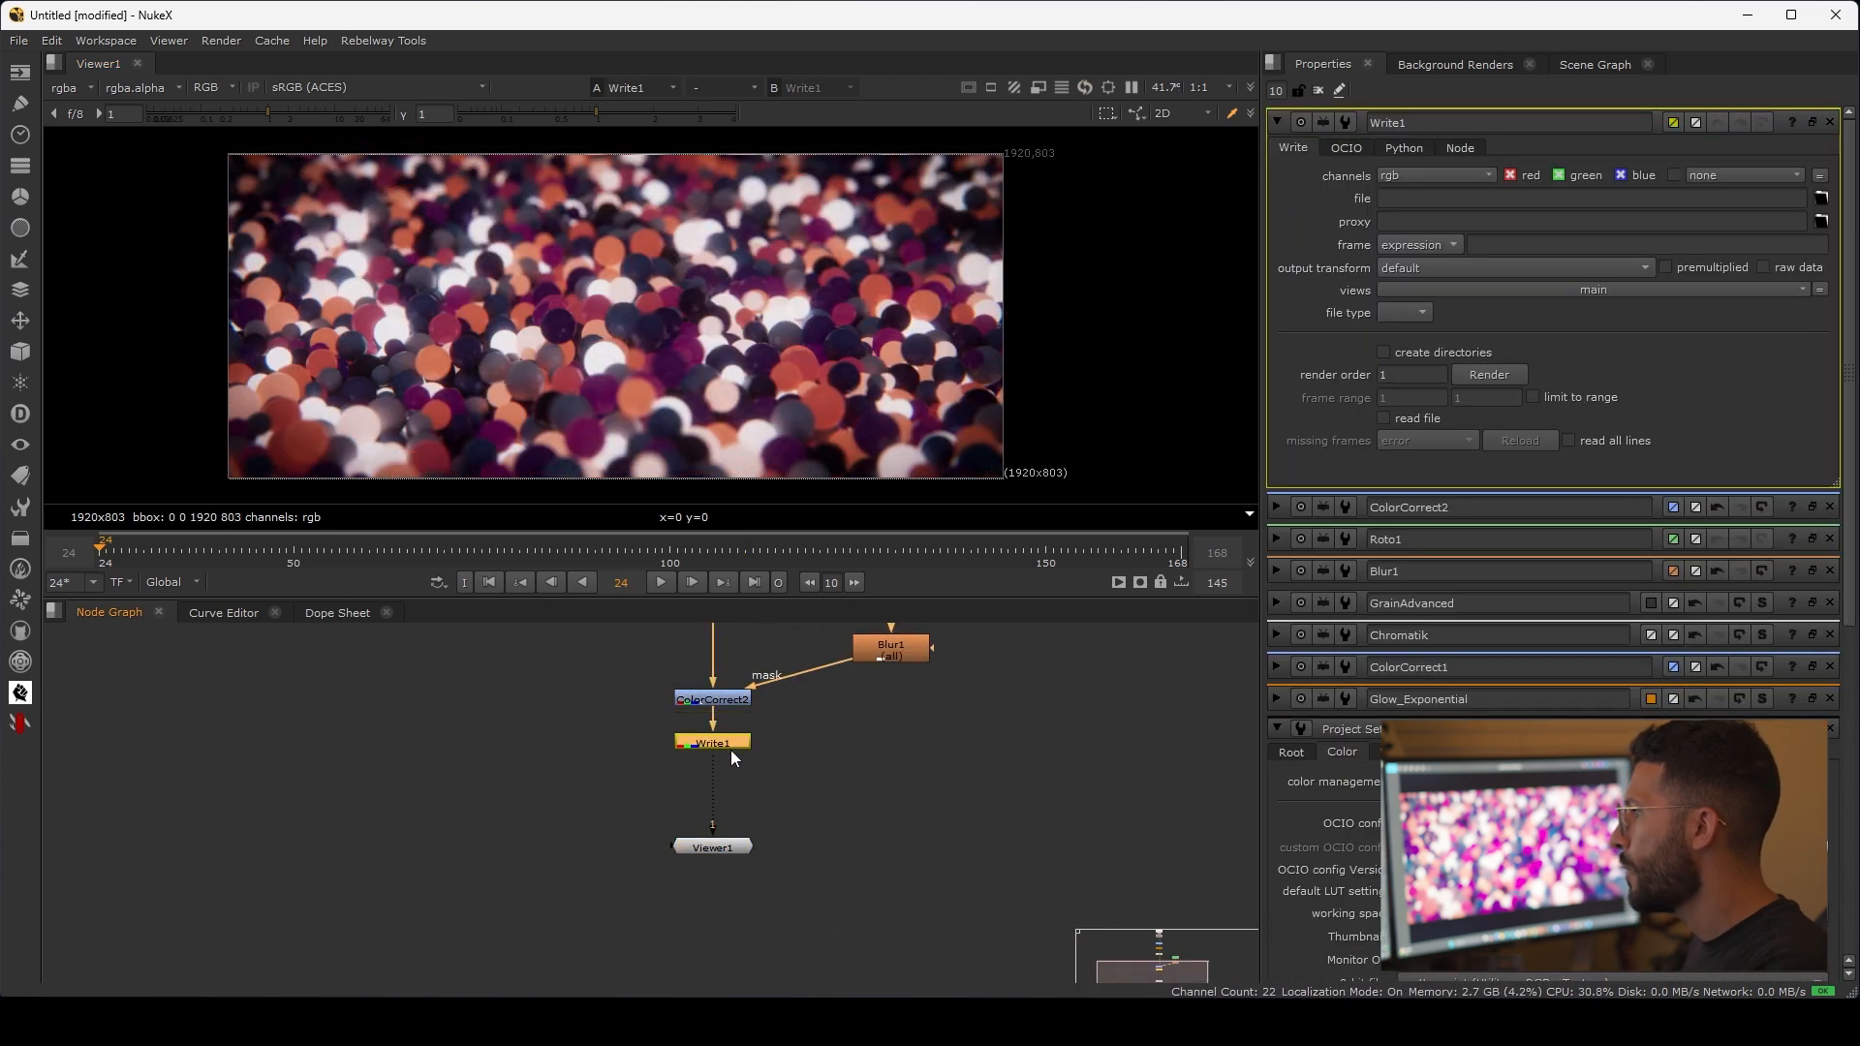
Step: Set the output transform of Write1 to the Output - sRGB colorspace
click(1402, 197)
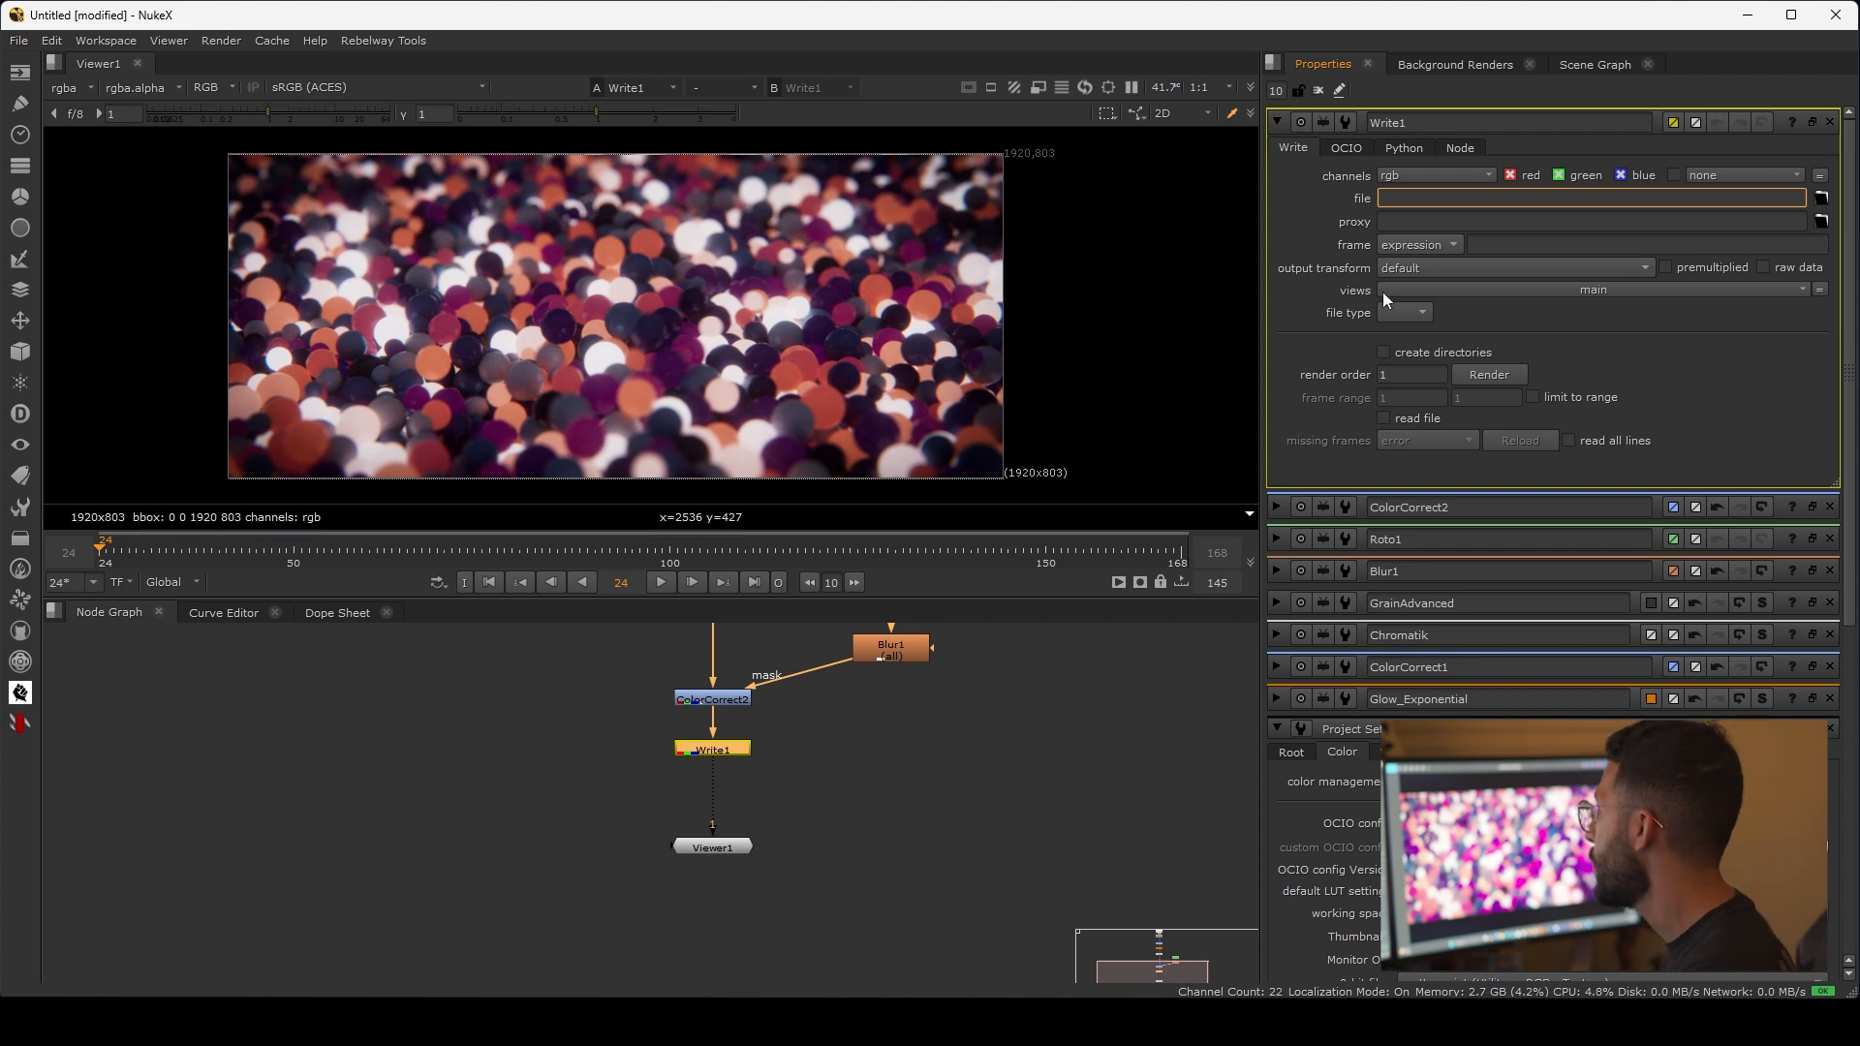
click(1427, 270)
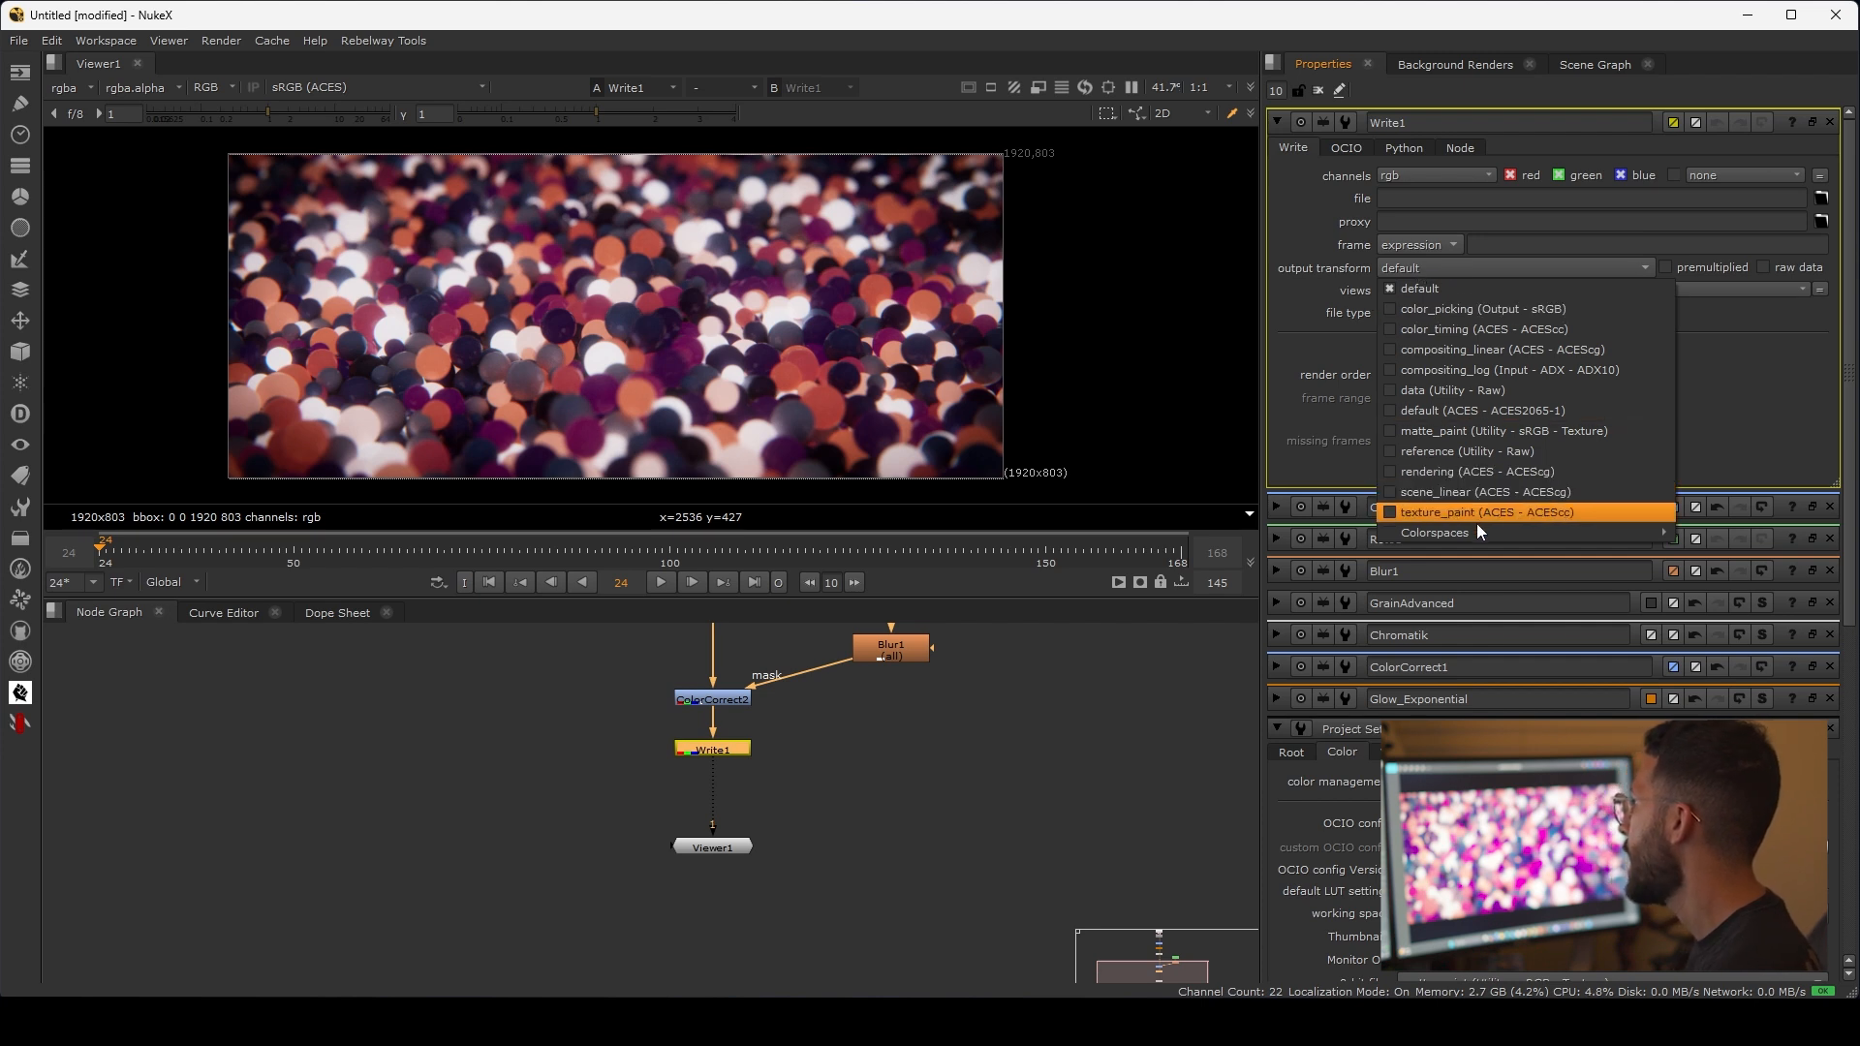
mouse_move(1523, 533)
mouse_move(1730, 573)
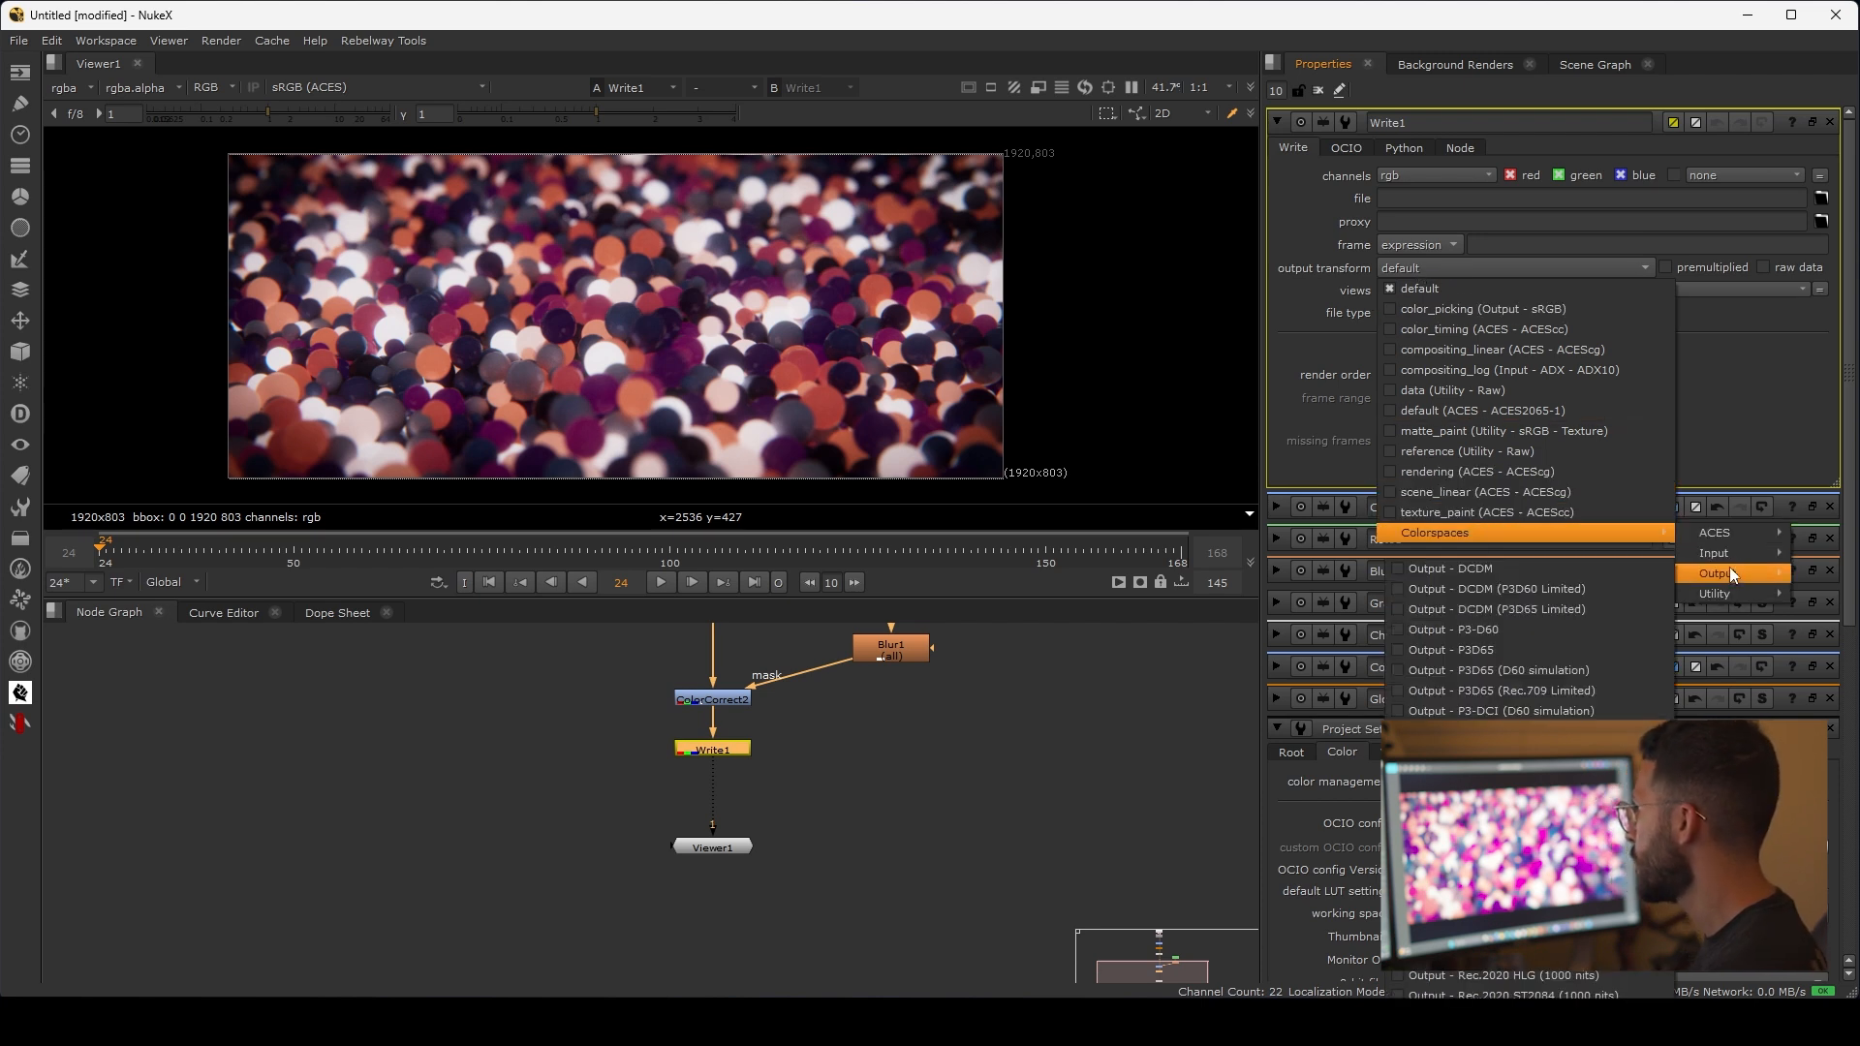
click(1511, 853)
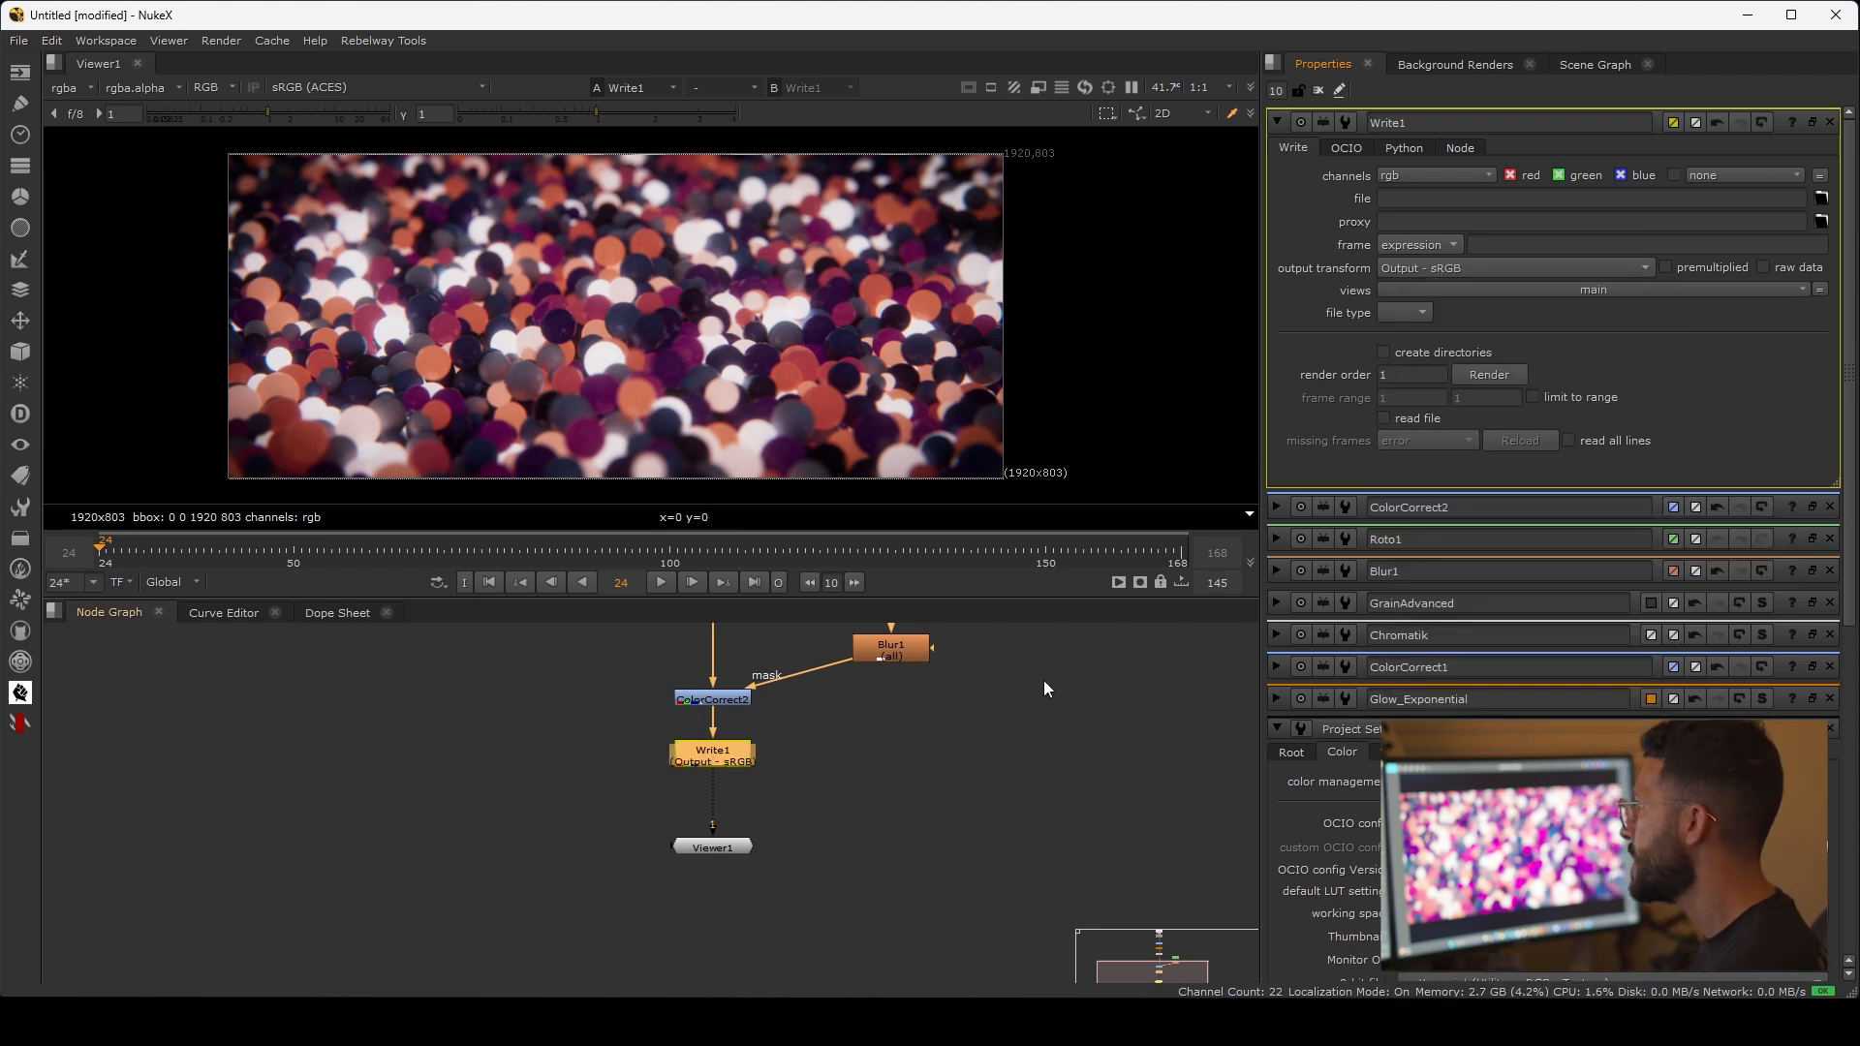